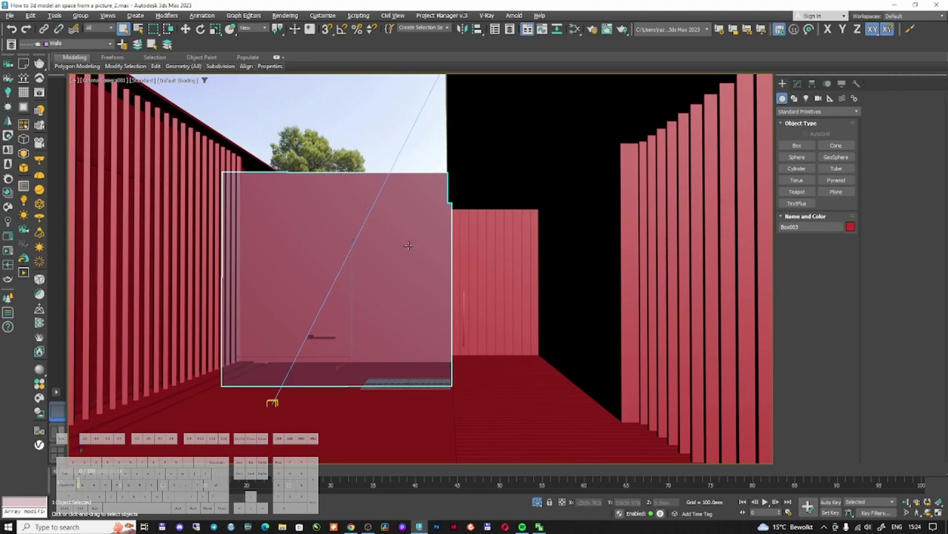
# Step: Toggle the geometry's visibility in the camera view to compare the 3D model with the background photo
pyautogui.hotkey('shift', 'g')
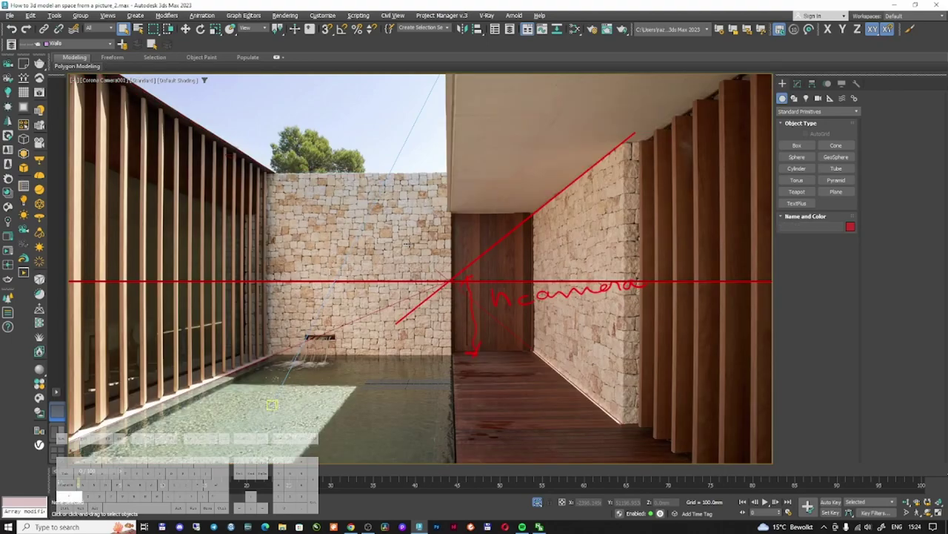
pyautogui.hotkey('shift', 'g')
pyautogui.hotkey('shift', 'g')
pyautogui.hotkey('shift', 'g')
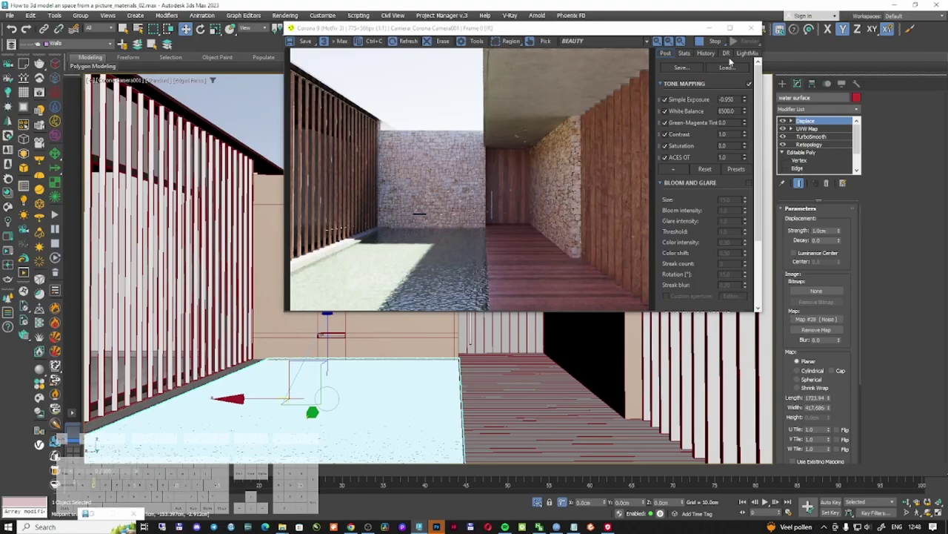
pyautogui.moveTo(704, 28); pyautogui.dragTo(652, 31)
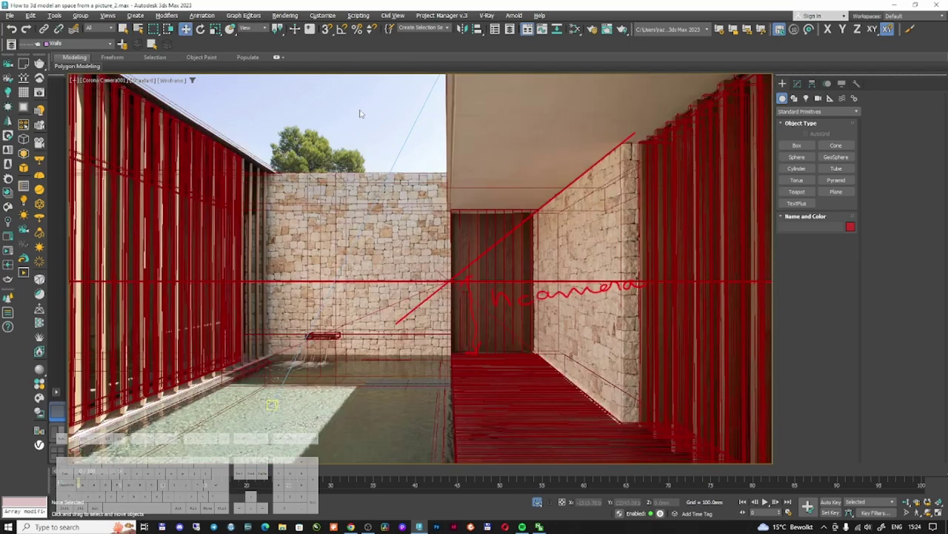
# Step: Compare the back stone wall with the background photo by switching the camera view between shaded and wireframe display with see-through toggled
pyautogui.press('F3')
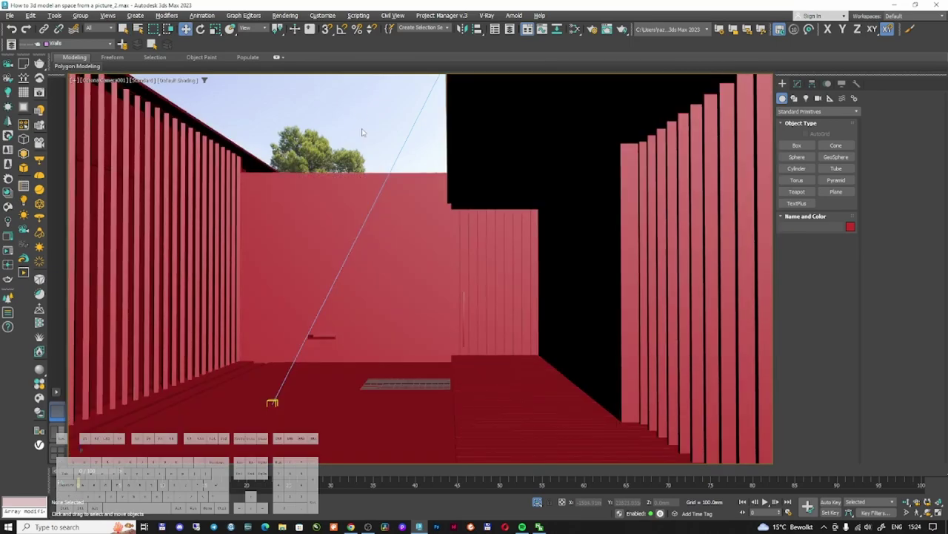
pyautogui.click(355, 195)
pyautogui.hotkey('alt', 'x')
pyautogui.press('F3')
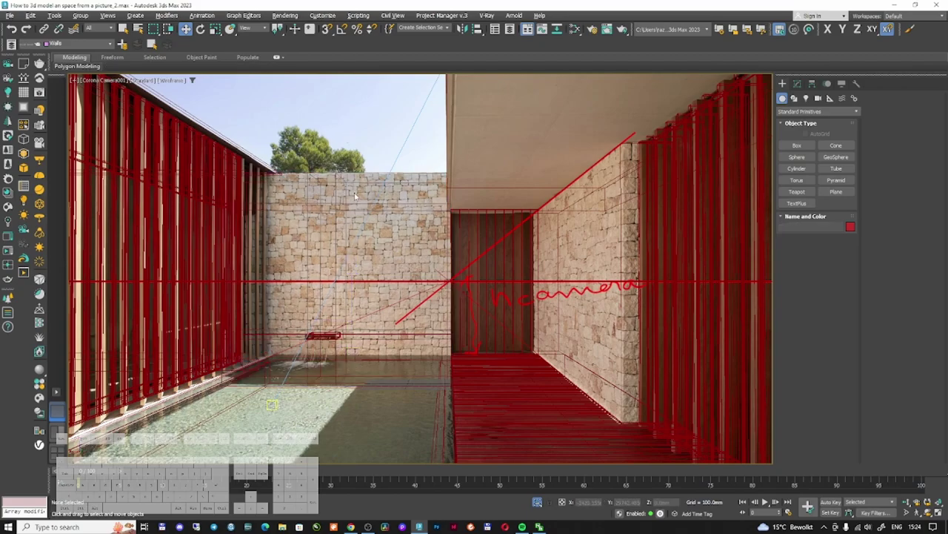
pyautogui.press('F3')
pyautogui.click(355, 185)
pyautogui.hotkey('alt', 'x')
pyautogui.press('F3')
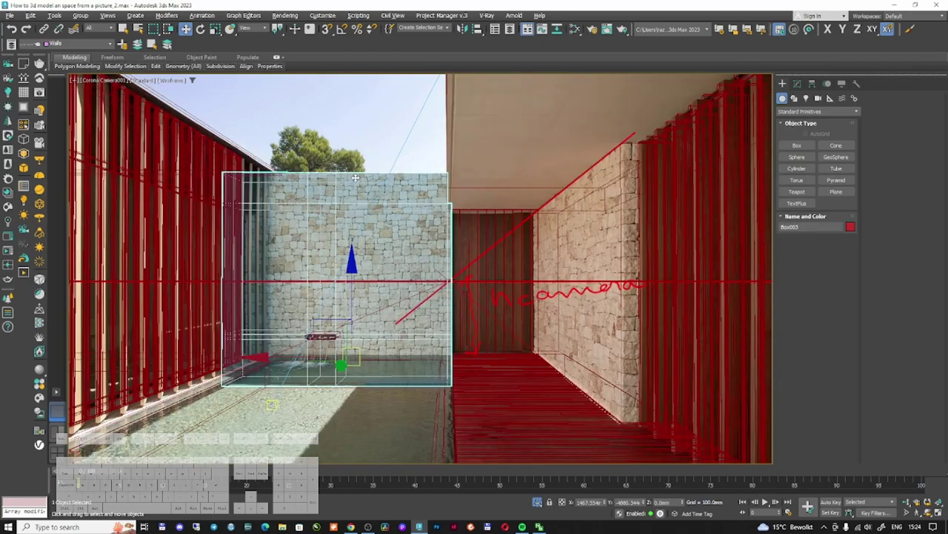
pyautogui.click(368, 149)
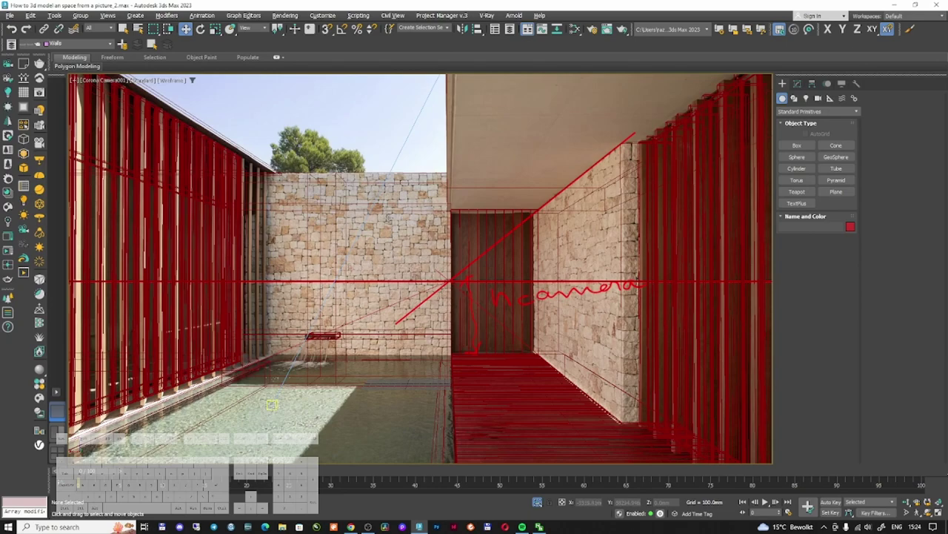
pyautogui.click(393, 199)
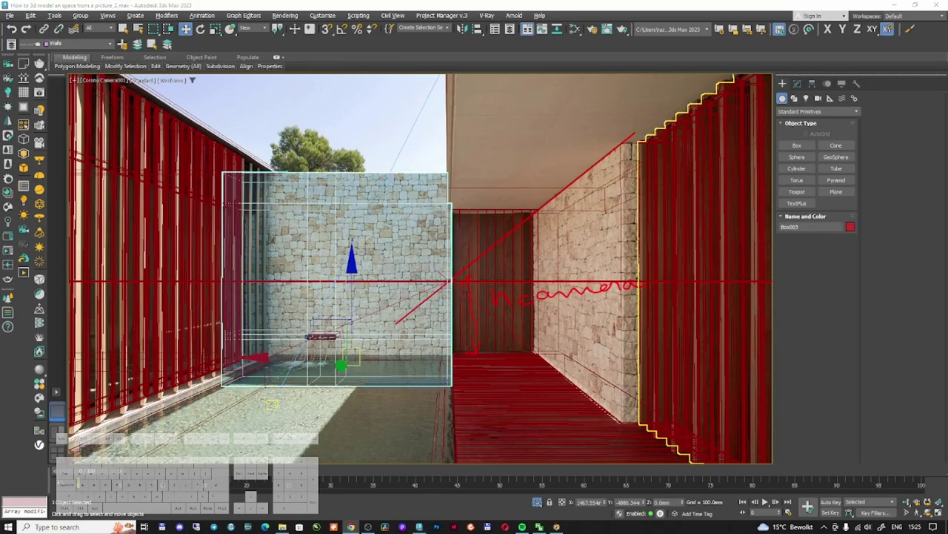
# Step: Switch to Chrome, search for "ramon esteve" and open the studio's architecture projects page
pyautogui.click(351, 526)
pyautogui.write('ram')
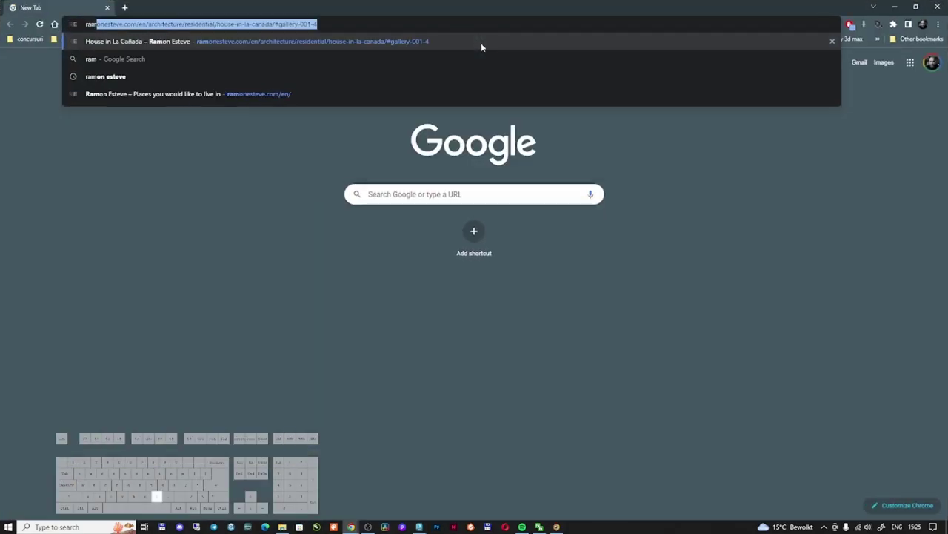
pyautogui.write('on esteve')
pyautogui.press('Return')
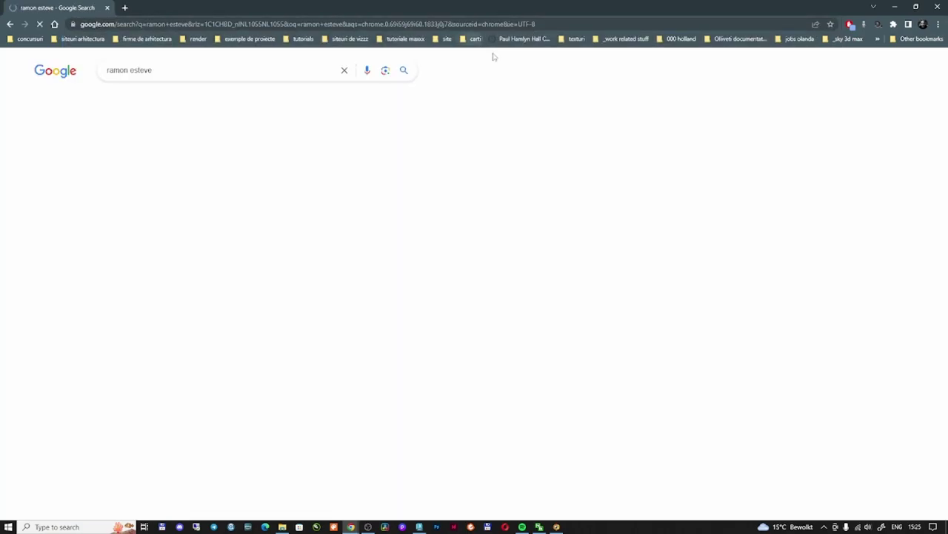
pyautogui.click(148, 199)
# Step: Find the House in La Cañada project in the architecture list and open its page
pyautogui.scroll(-14, 552, 192)
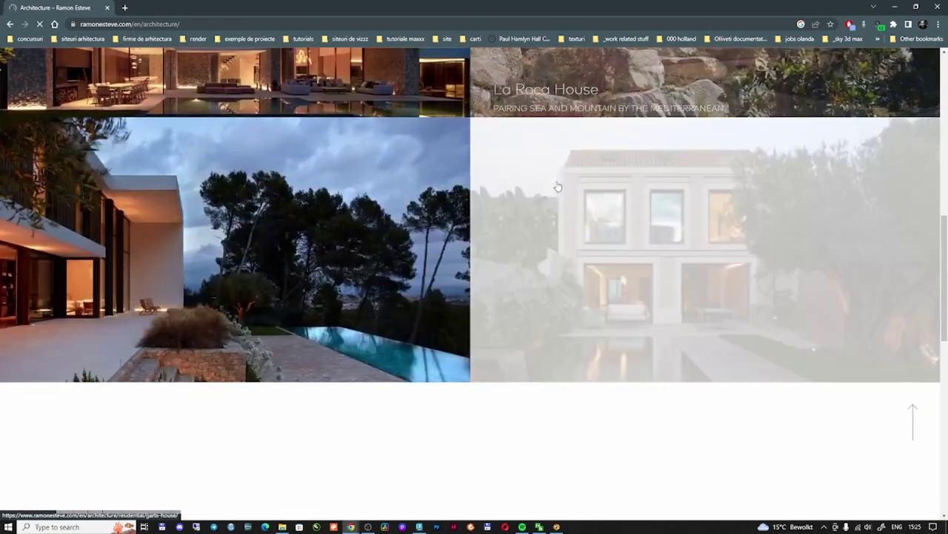
pyautogui.scroll(-7, 558, 187)
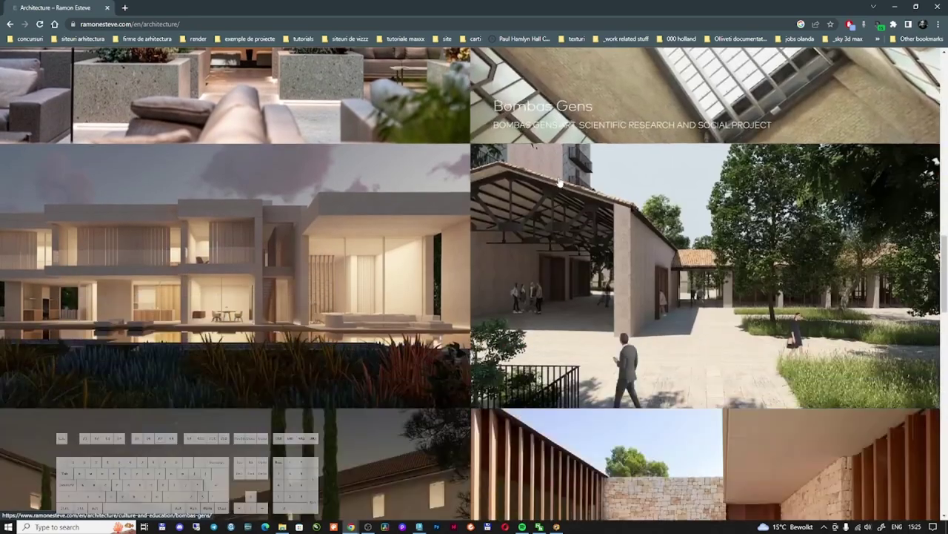
pyautogui.scroll(-3, 675, 278)
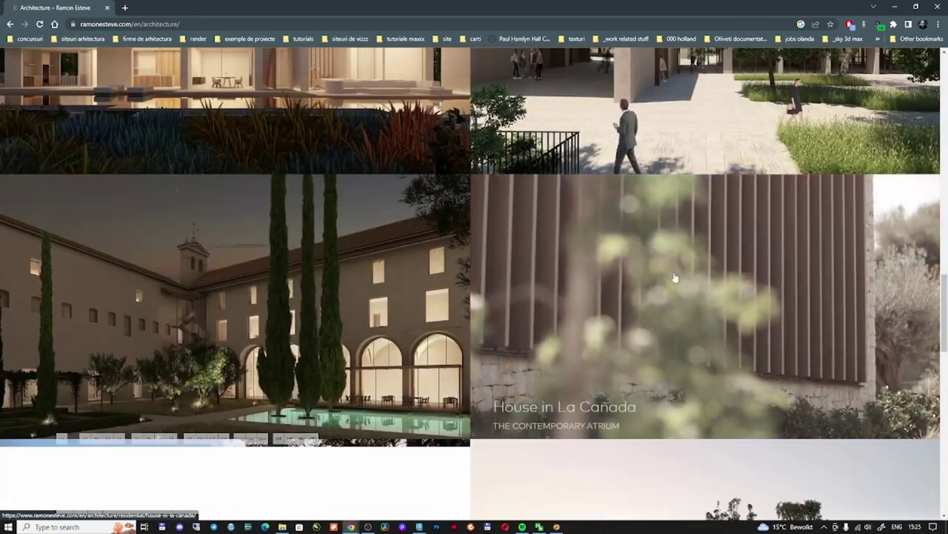
pyautogui.click(674, 278)
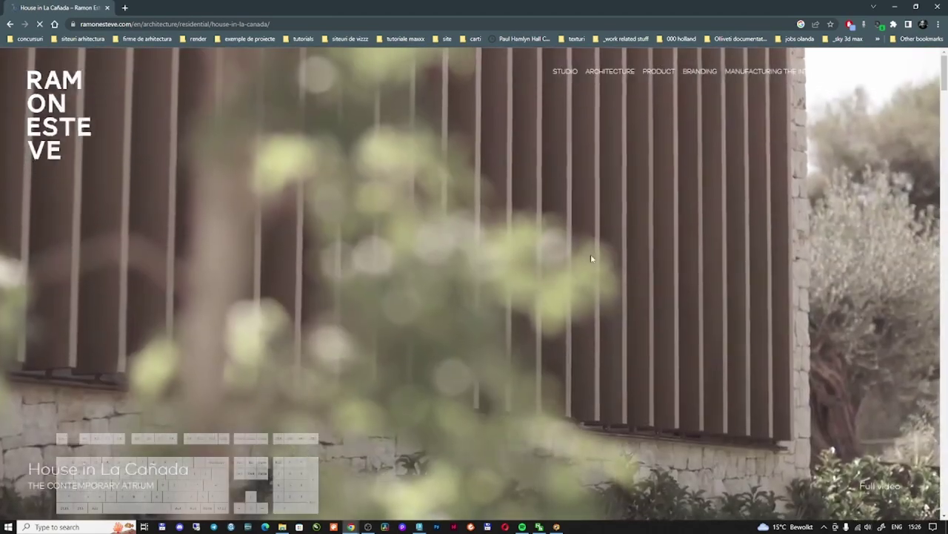
# Step: Open the pool courtyard photo with the stone wall and wooden slats in the full-size gallery view
pyautogui.scroll(-10, 591, 258)
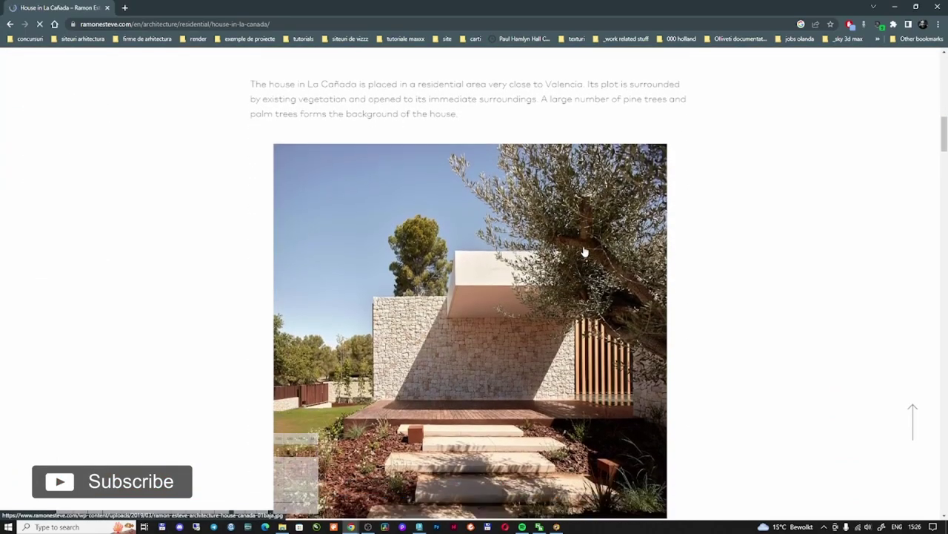
pyautogui.scroll(-8, 584, 252)
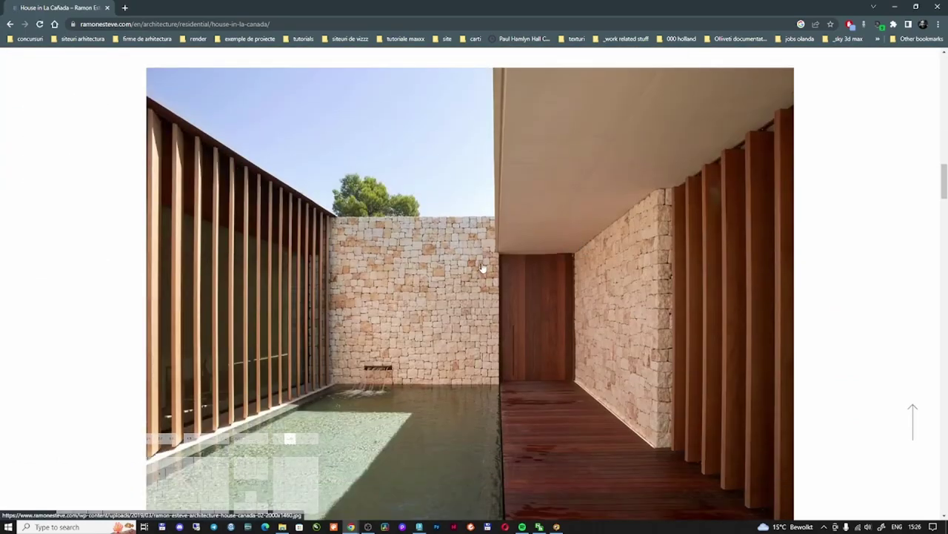
pyautogui.click(482, 267)
pyautogui.click(482, 265)
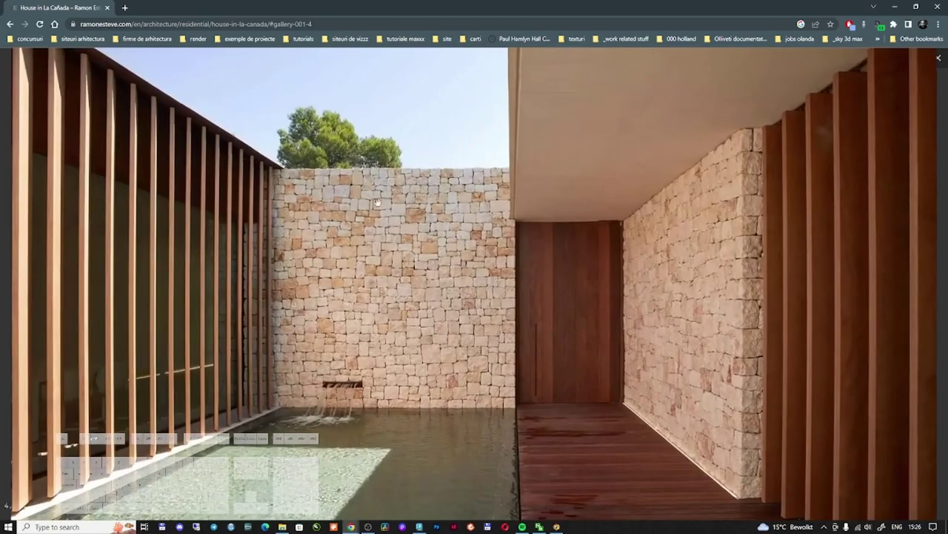
# Step: Save the courtyard photo as a WEBP file in the Textures folder of the "How to 3d model an space from a picture" project
pyautogui.rightClick(401, 229)
pyautogui.click(439, 250)
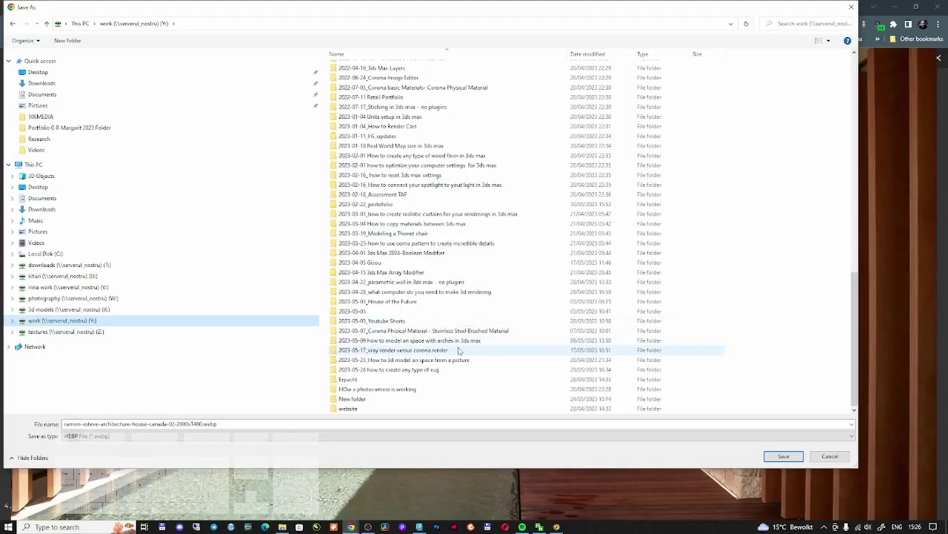
pyautogui.press('Return')
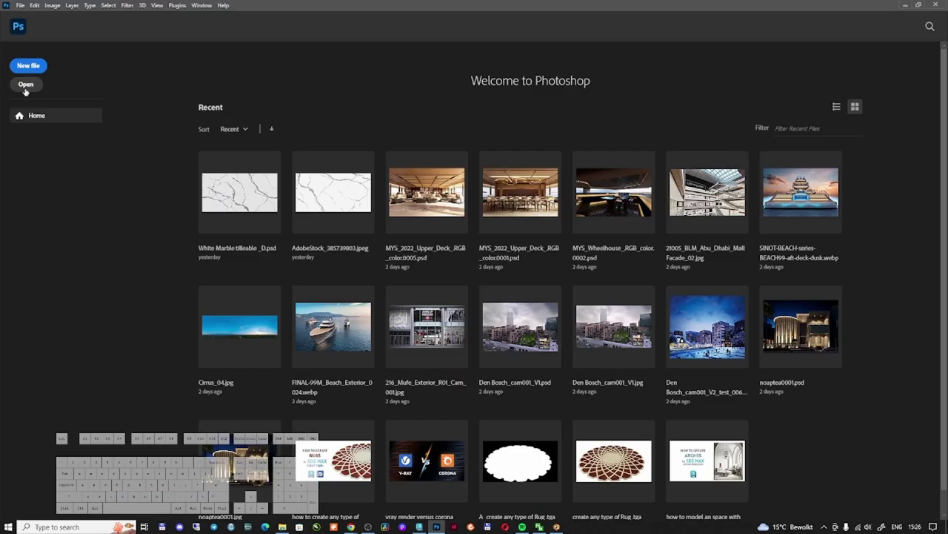
# Step: Open the saved WEBP photo in Photoshop and save a JPEG copy in the Textures folder at maximum quality 12
pyautogui.click(25, 89)
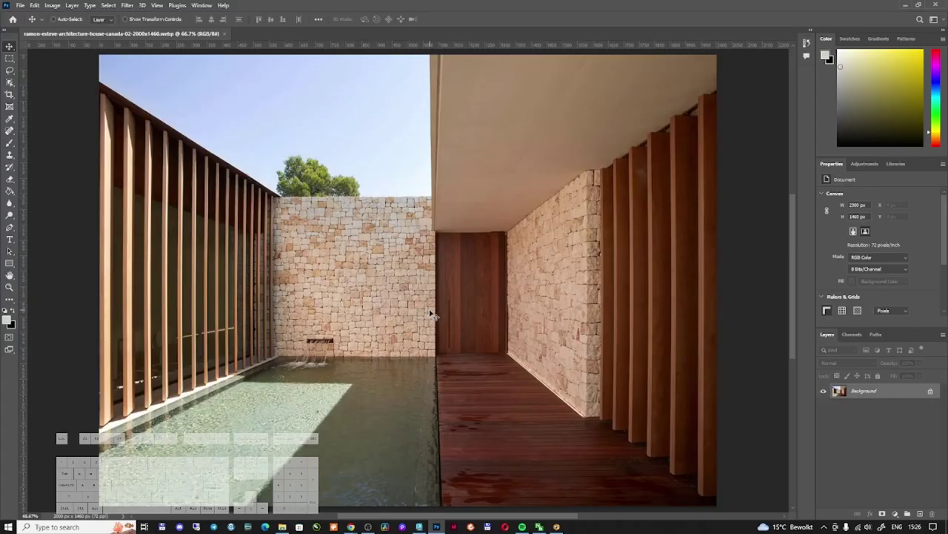
pyautogui.hotkey('ctrl', 'alt', 's')
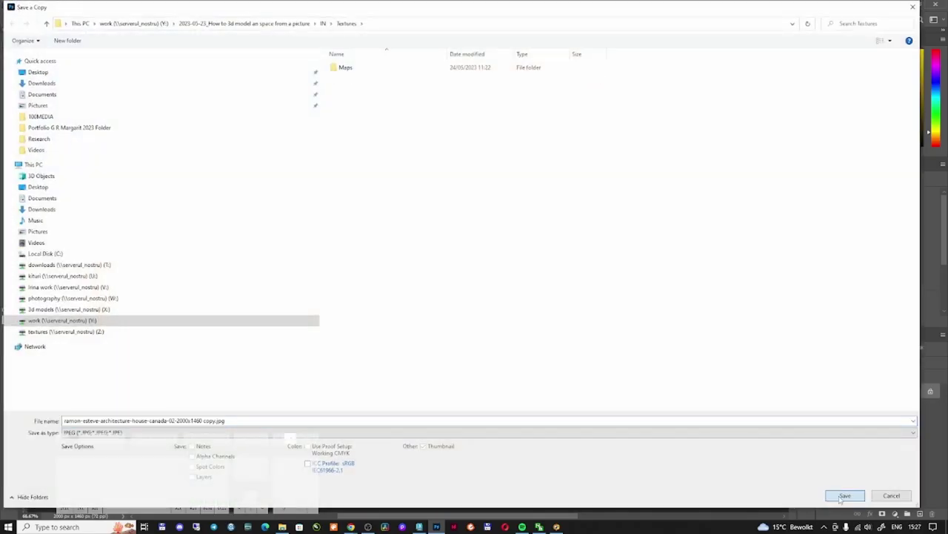
pyautogui.press('Return')
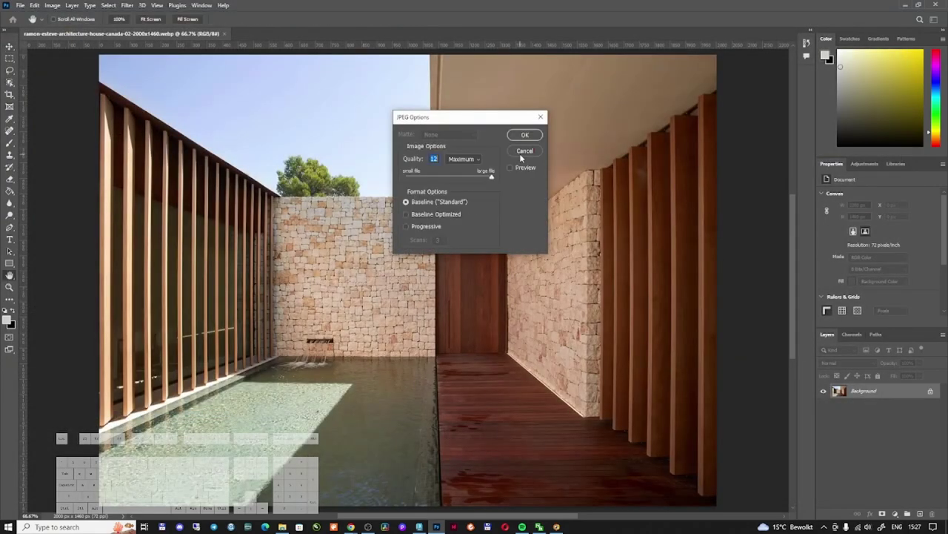
pyautogui.click(529, 134)
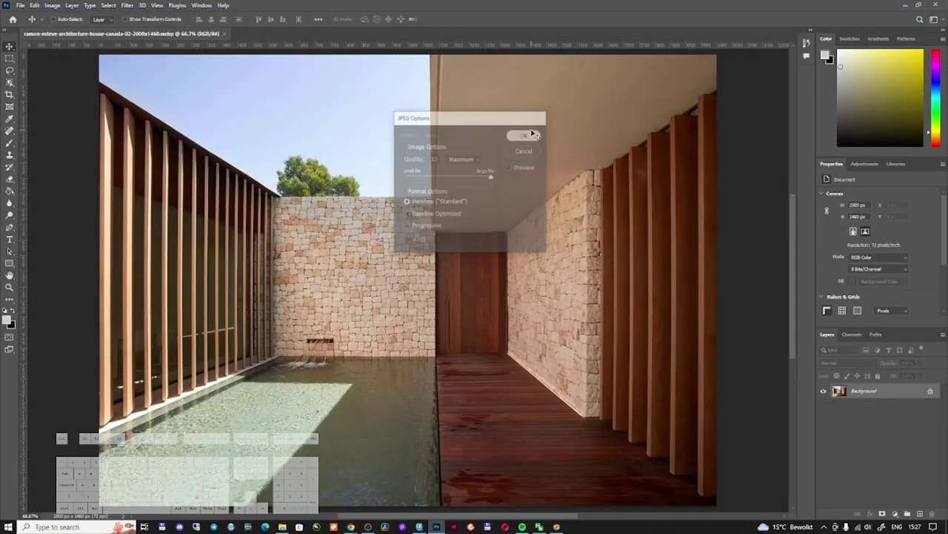
# Step: Set Camera Raw's file handling to automatically open all supported JPEGs, and TIFFs with settings
pyautogui.click(35, 6)
pyautogui.moveTo(106, 393)
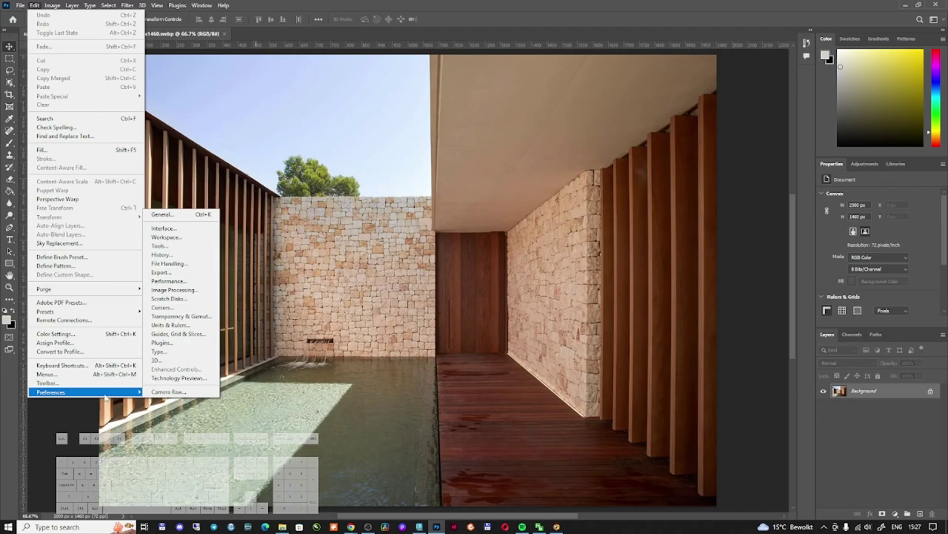
pyautogui.click(169, 391)
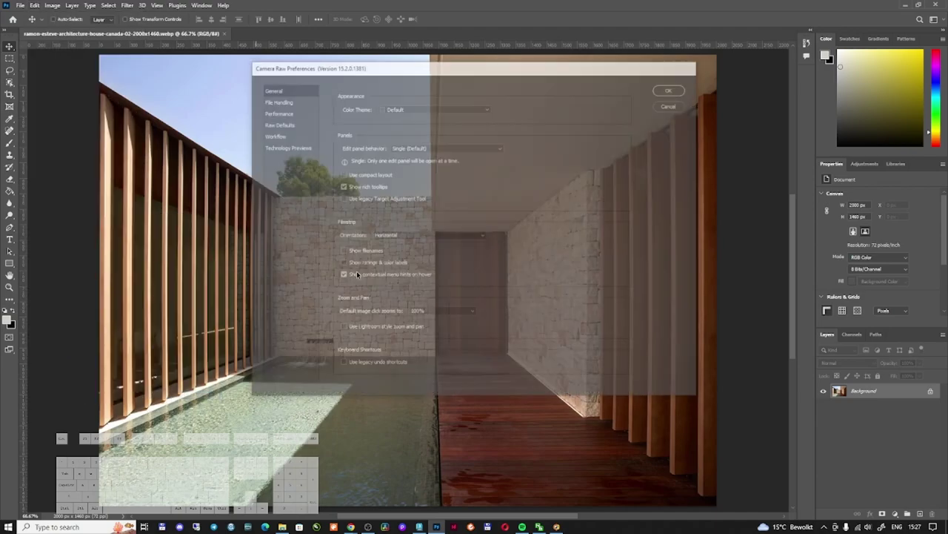
pyautogui.click(274, 101)
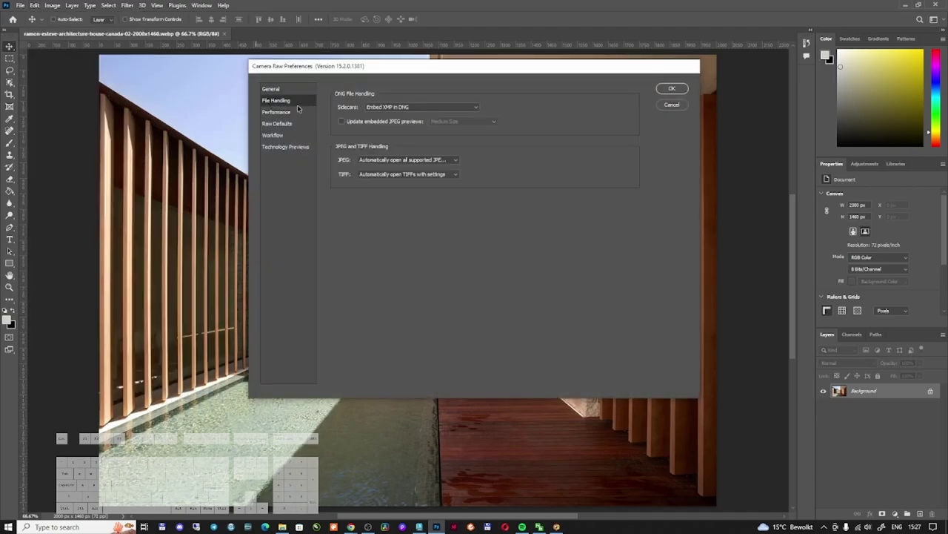
pyautogui.click(404, 160)
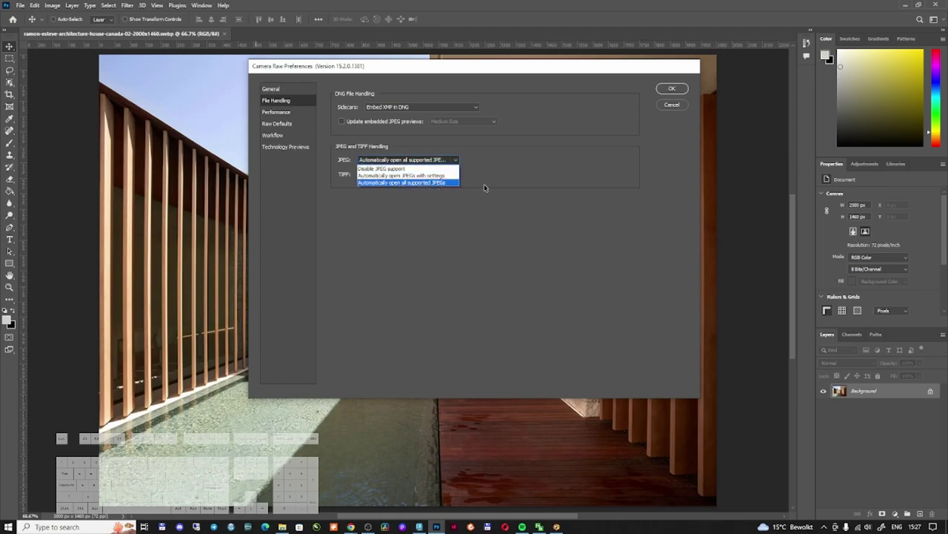
pyautogui.click(484, 187)
pyautogui.click(408, 174)
pyautogui.click(404, 190)
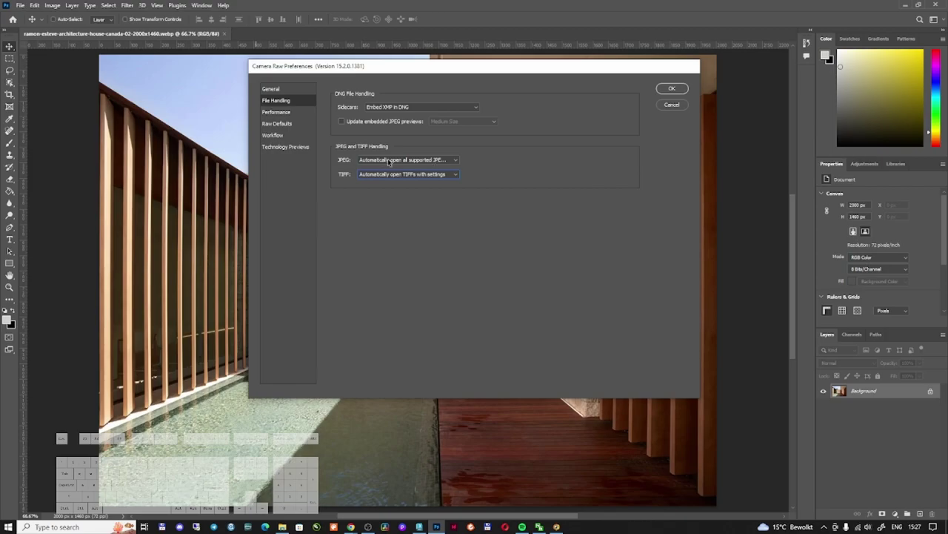
pyautogui.click(673, 89)
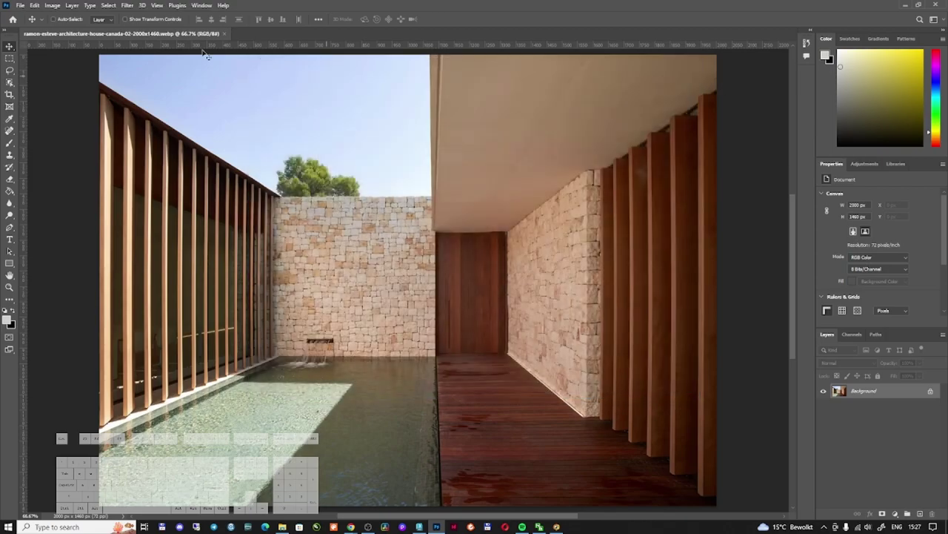
# Step: Close the image, restart Photoshop and open the JPEG copy of the courtyard photo from the Textures folder in Camera Raw
pyautogui.click(226, 35)
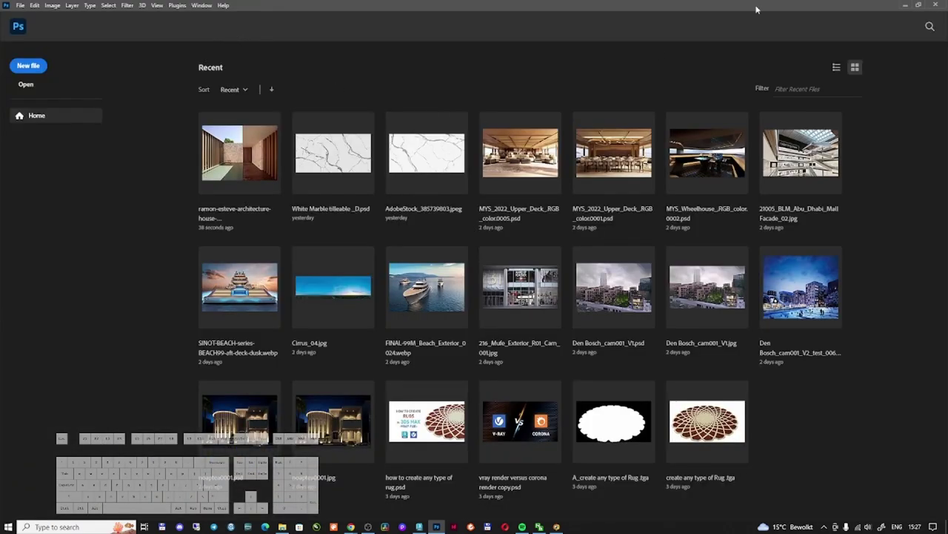
pyautogui.click(936, 5)
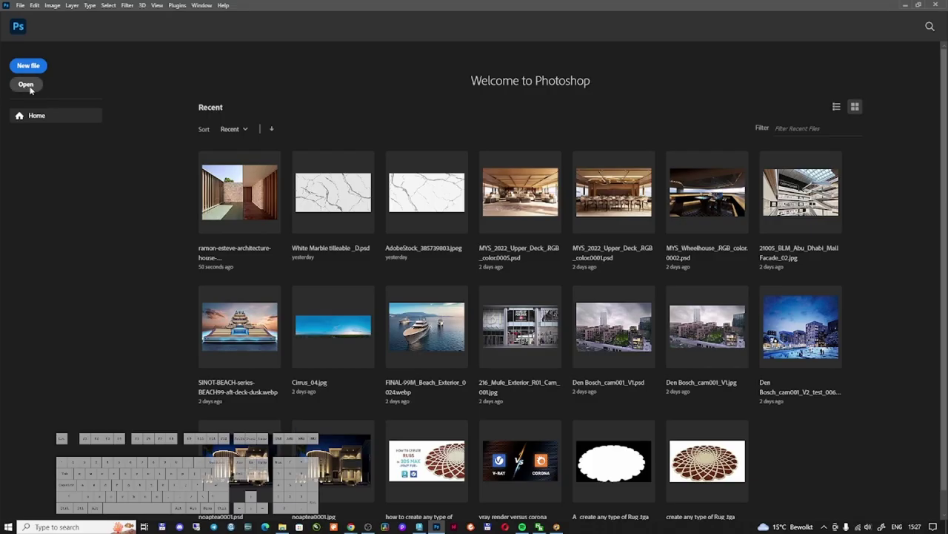
pyautogui.click(28, 86)
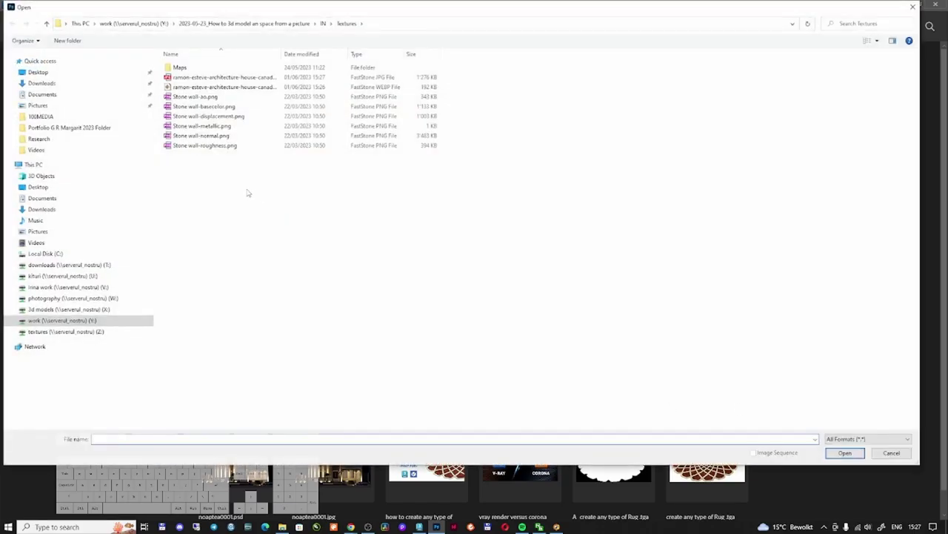
pyautogui.rightClick(249, 188)
pyautogui.click(437, 194)
pyautogui.click(376, 153)
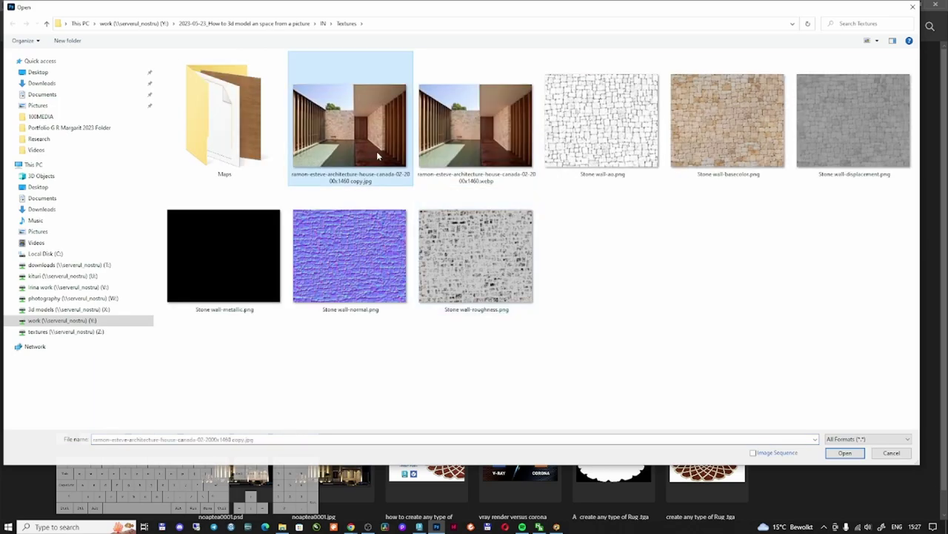
pyautogui.doubleClick(391, 148)
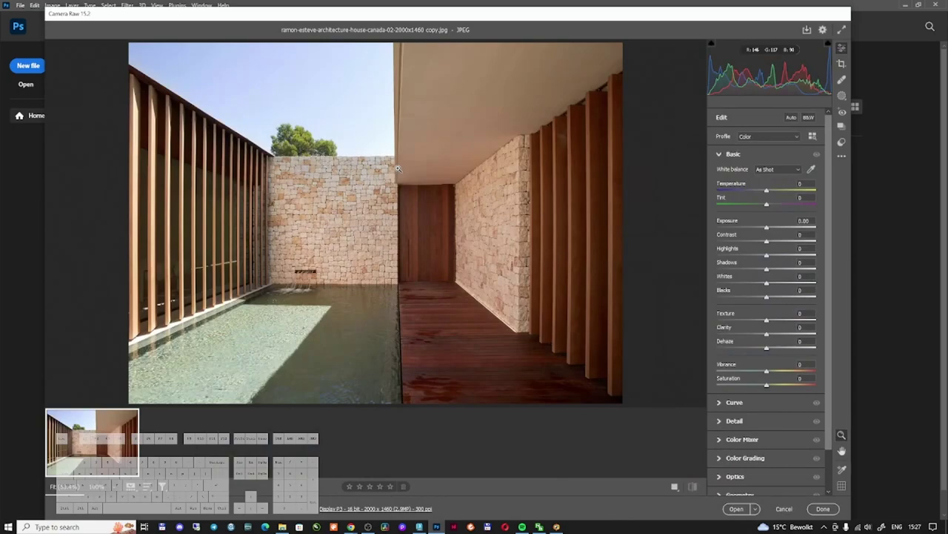
pyautogui.rightClick(383, 96)
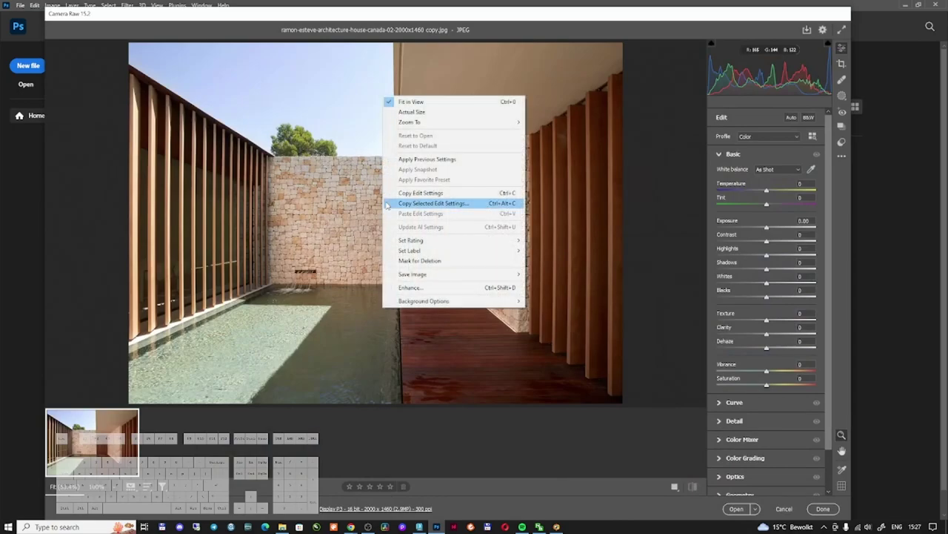
# Step: Enhance the courtyard photo with Super Resolution and open the enhanced DNG copy in Photoshop
pyautogui.click(429, 289)
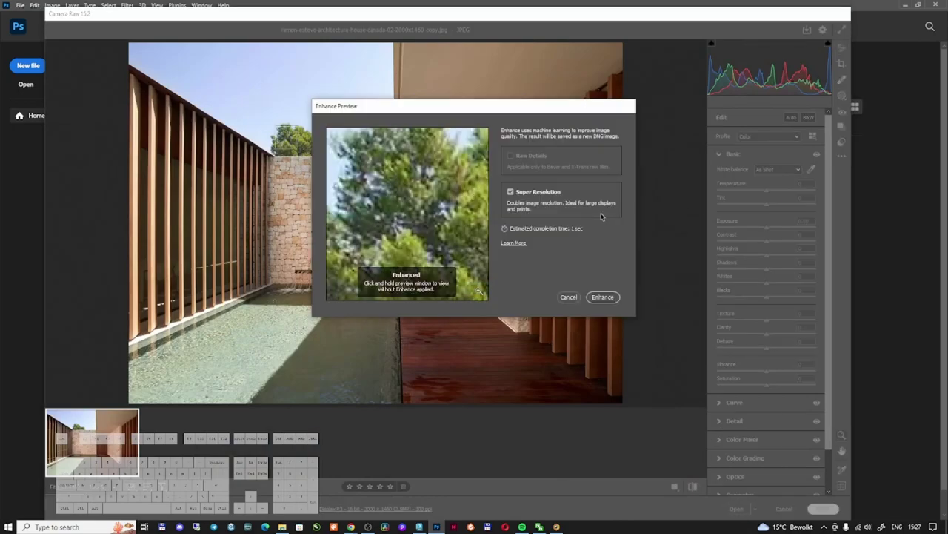
pyautogui.click(603, 296)
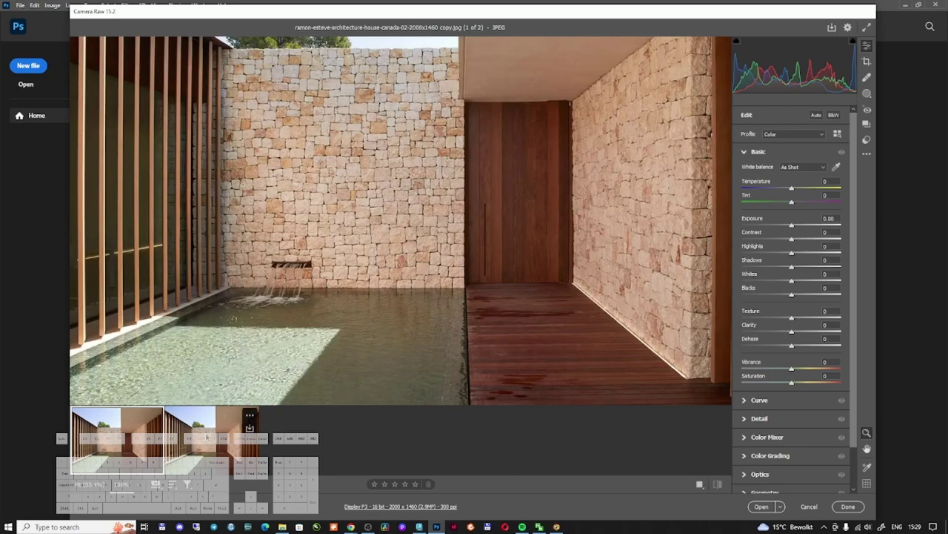
pyautogui.click(206, 437)
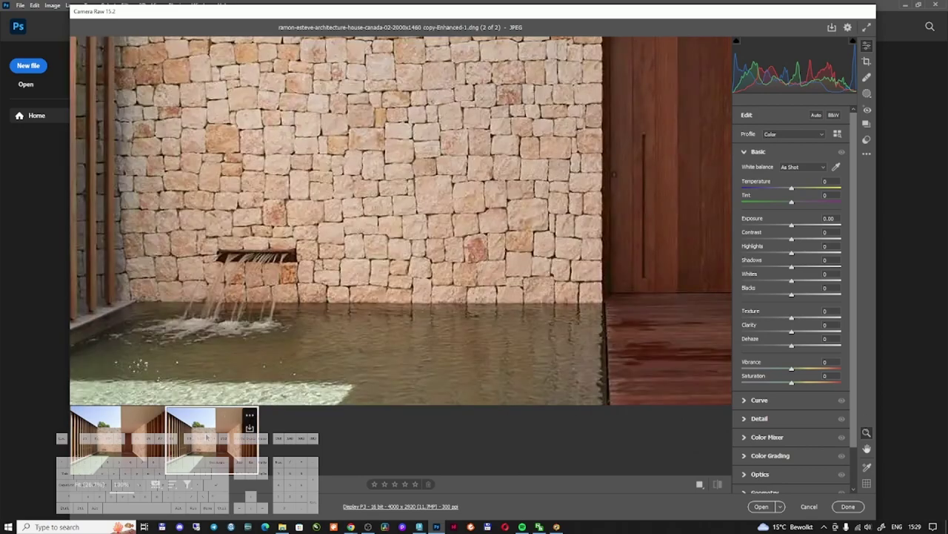
pyautogui.click(374, 265)
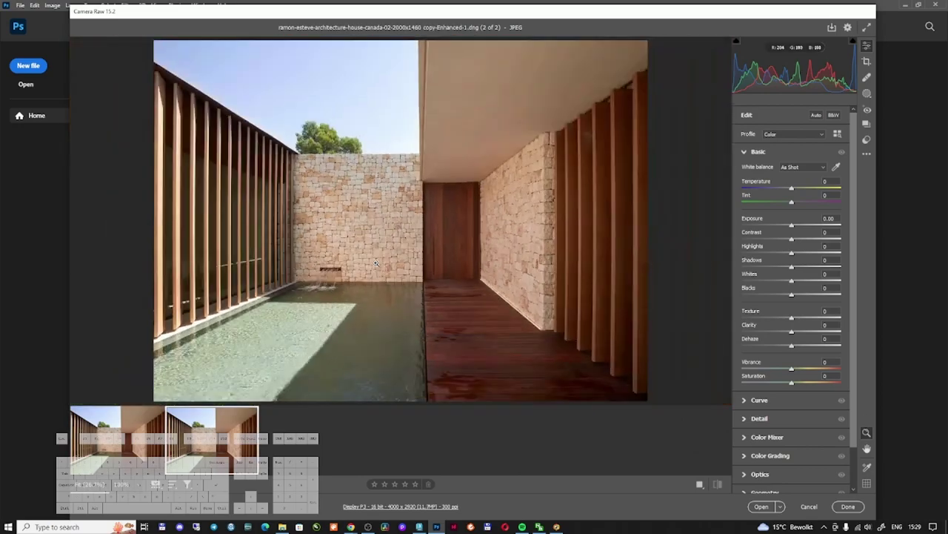
pyautogui.click(763, 508)
pyautogui.click(762, 506)
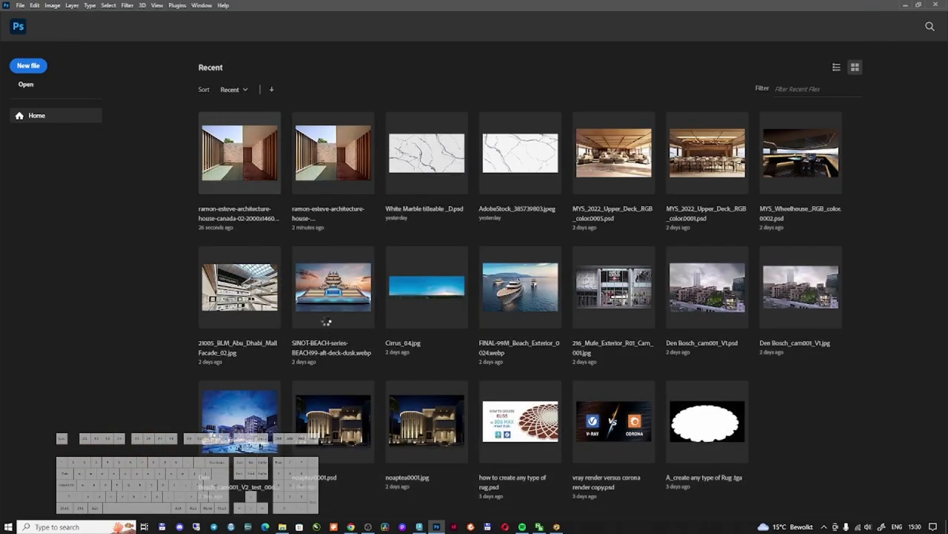
# Step: Crop the image to a nearly square area of the back stone wall, about 964 x 960 px
pyautogui.moveTo(280, 205); pyautogui.dragTo(430, 352)
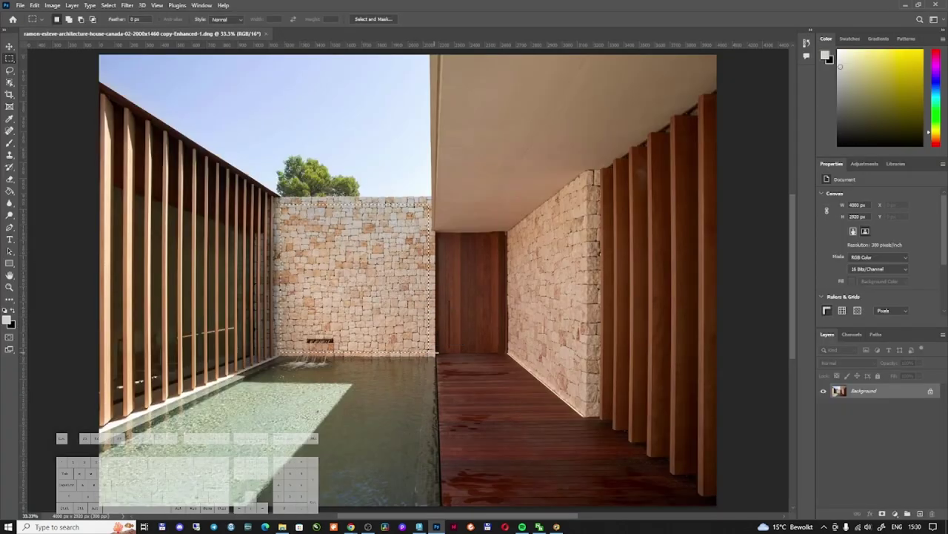
pyautogui.click(10, 94)
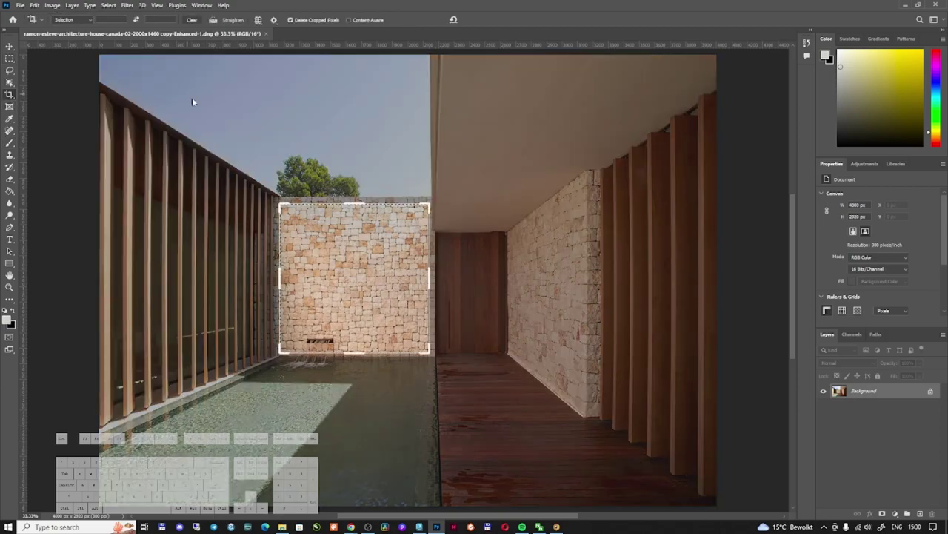
pyautogui.press('Return')
# Step: Remove the water spout from the stone wall with a Content-Aware fill of the area around and below it
pyautogui.keyDown('ctrl'); pyautogui.click(321, 339); pyautogui.keyUp('ctrl')
pyautogui.keyDown('ctrl'); pyautogui.click(321, 339); pyautogui.keyUp('ctrl')
pyautogui.keyDown('ctrl'); pyautogui.click(322, 339); pyautogui.keyUp('ctrl')
pyautogui.keyDown('ctrl'); pyautogui.click(323, 338); pyautogui.keyUp('ctrl')
pyautogui.keyDown('alt'); pyautogui.scroll(-2, 323, 339); pyautogui.keyUp('alt')
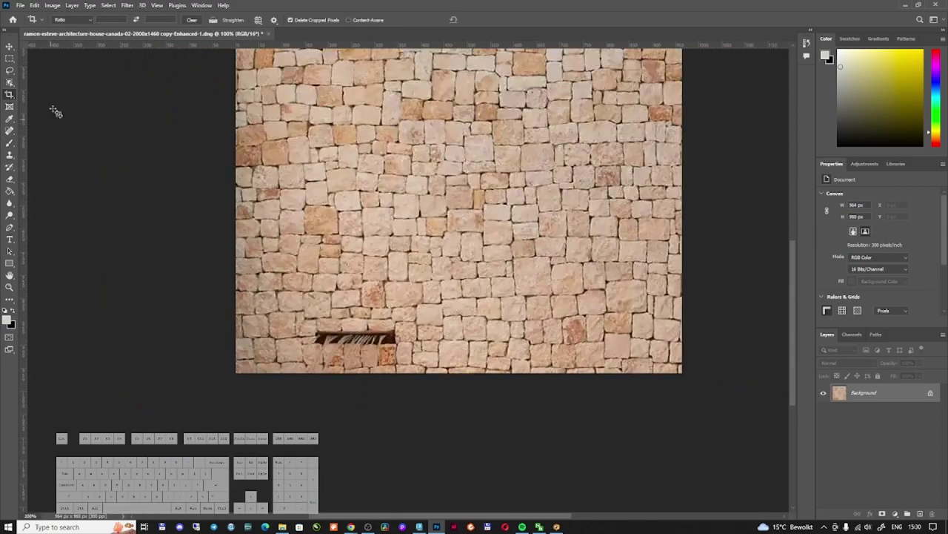
pyautogui.click(10, 58)
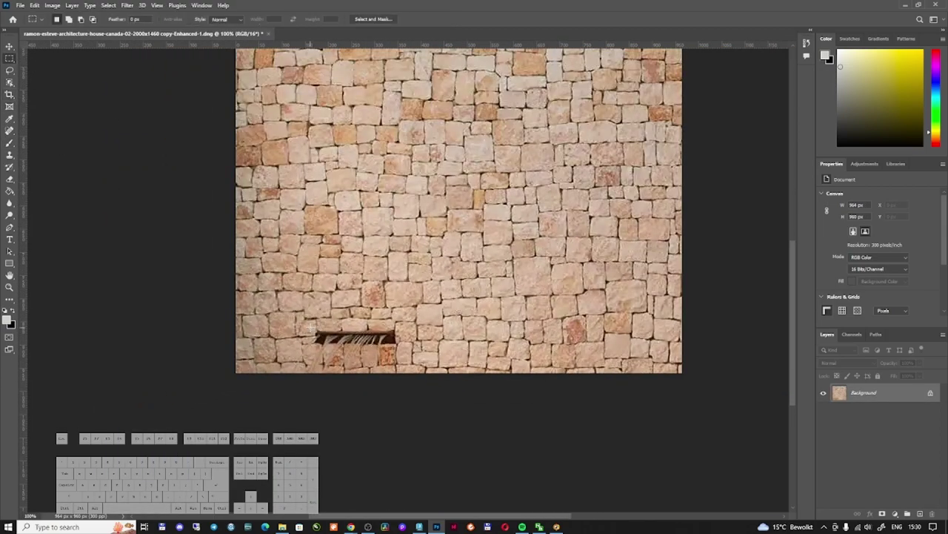
pyautogui.moveTo(310, 328); pyautogui.dragTo(301, 381)
pyautogui.hotkey('shift', 'F5')
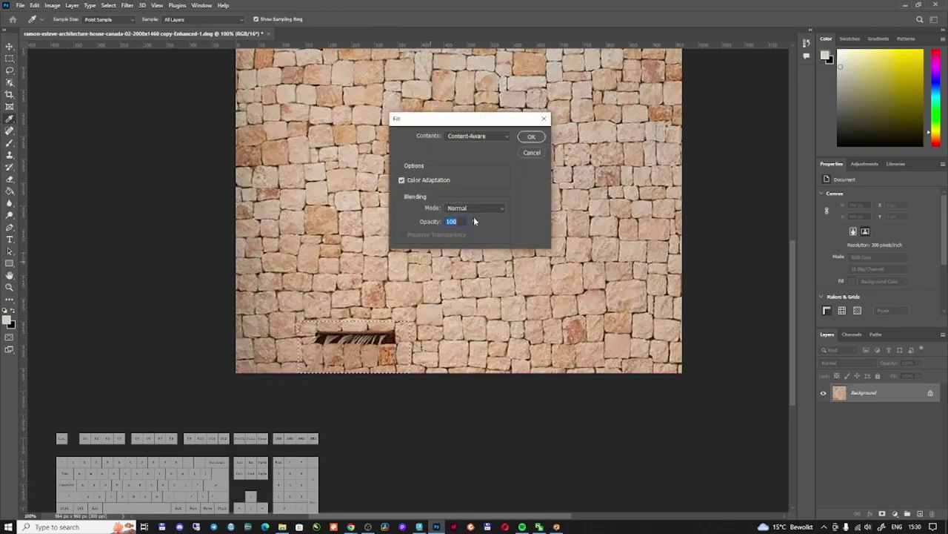
pyautogui.click(531, 137)
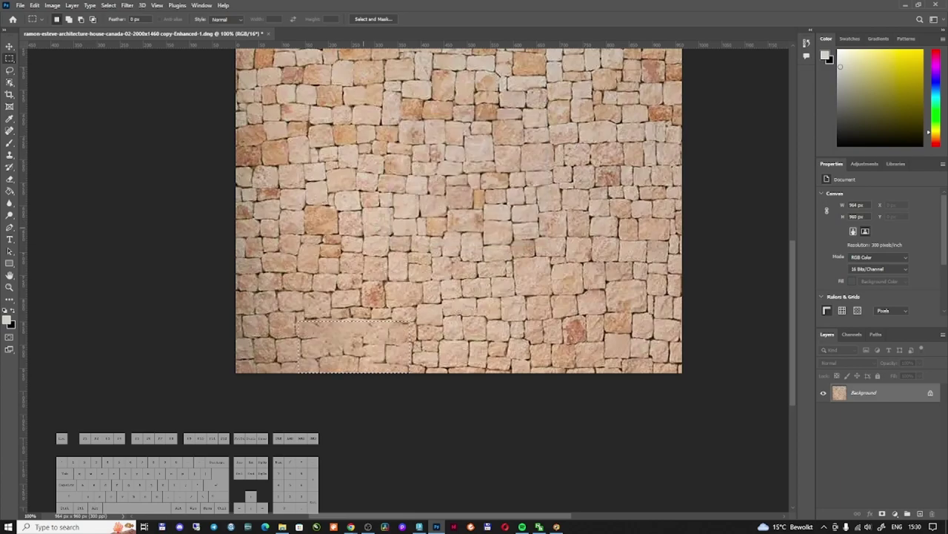
# Step: Load the cleaned stone wall image into the PixPlant 5 filter
pyautogui.hotkey('ctrl', '-')
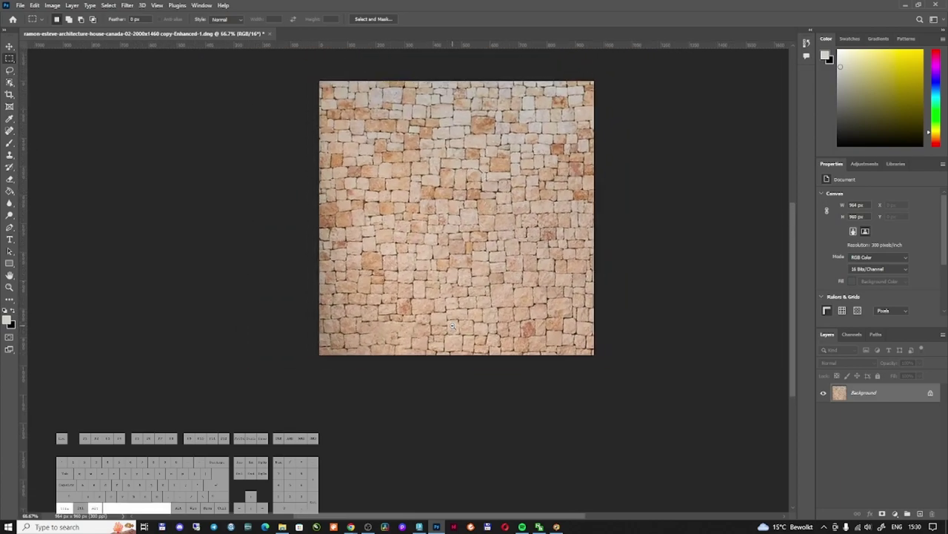
pyautogui.click(127, 5)
pyautogui.moveTo(189, 217)
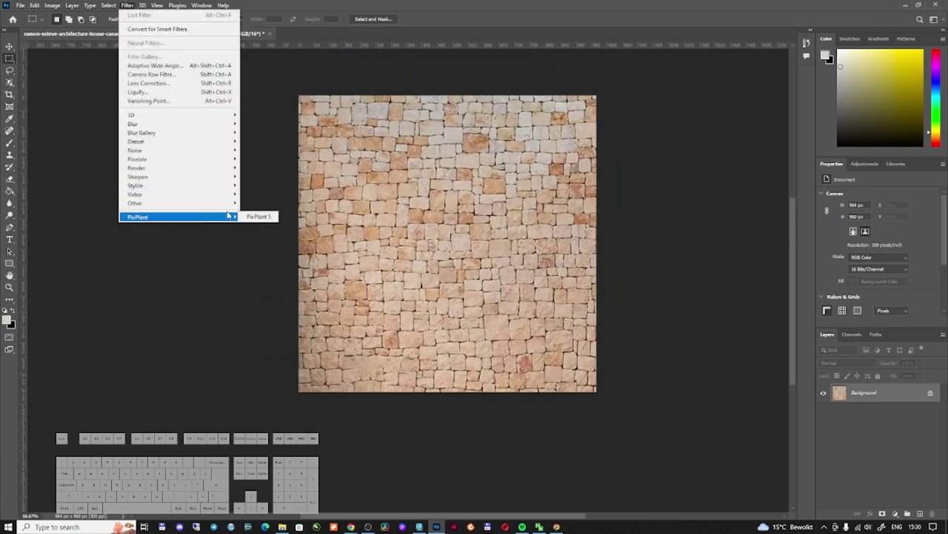
pyautogui.click(264, 217)
pyautogui.click(522, 177)
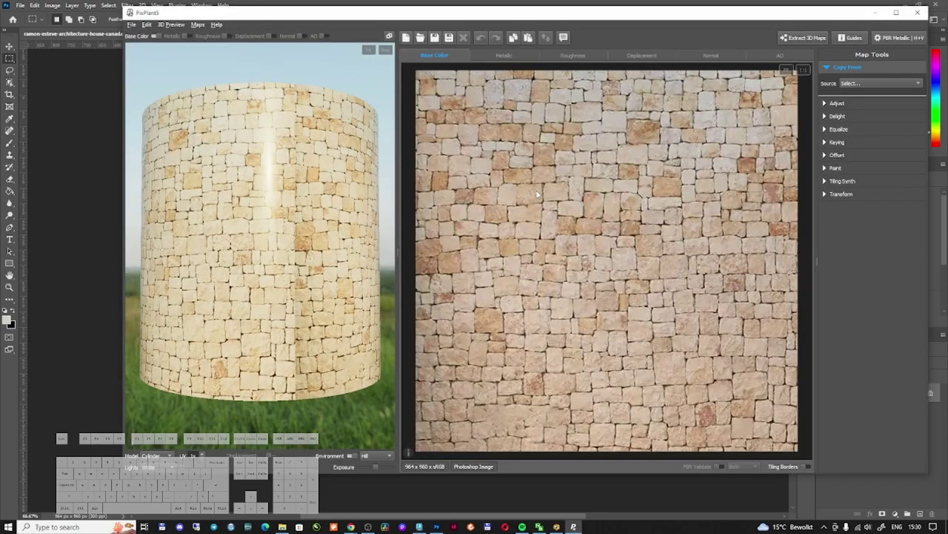
# Step: Generate a seamless stone texture with Tiling Synth, using the current map as the seed image
pyautogui.moveTo(374, 274); pyautogui.dragTo(317, 260)
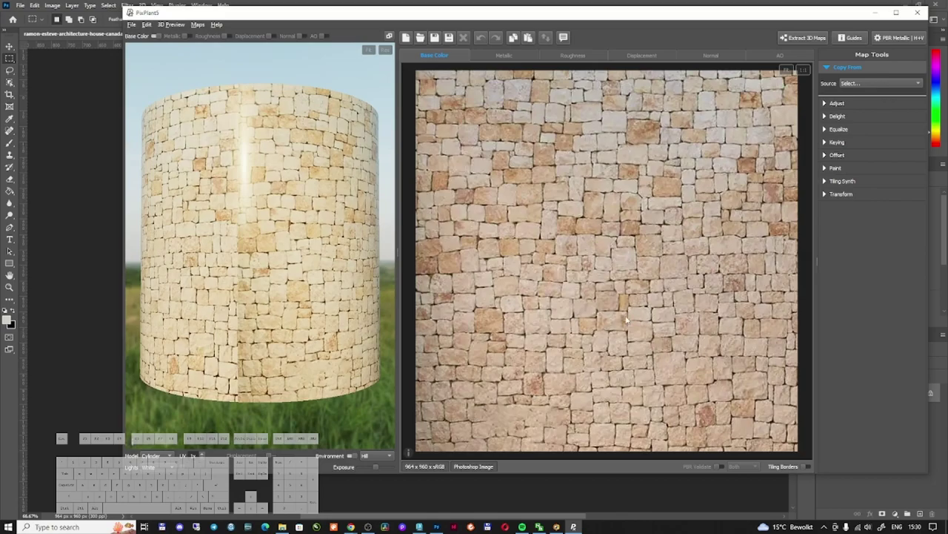
pyautogui.click(828, 182)
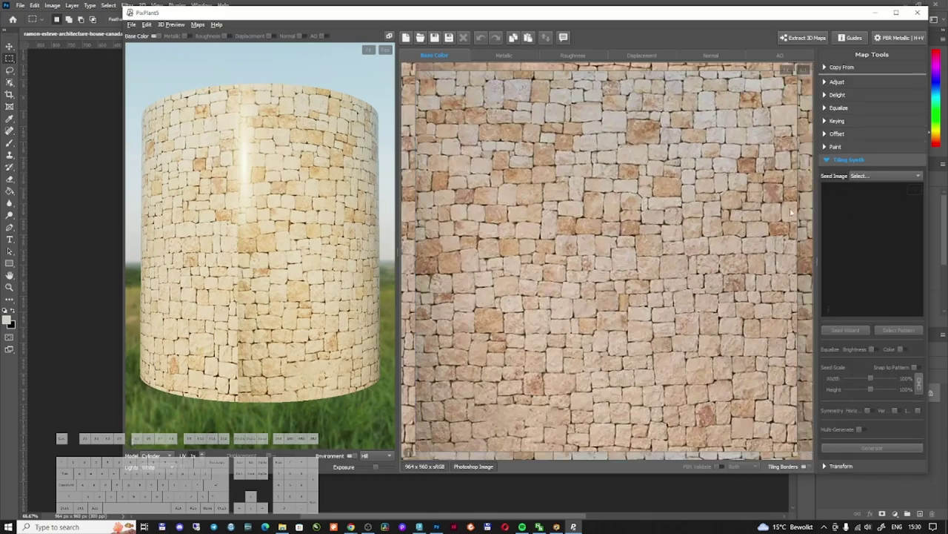
pyautogui.click(880, 177)
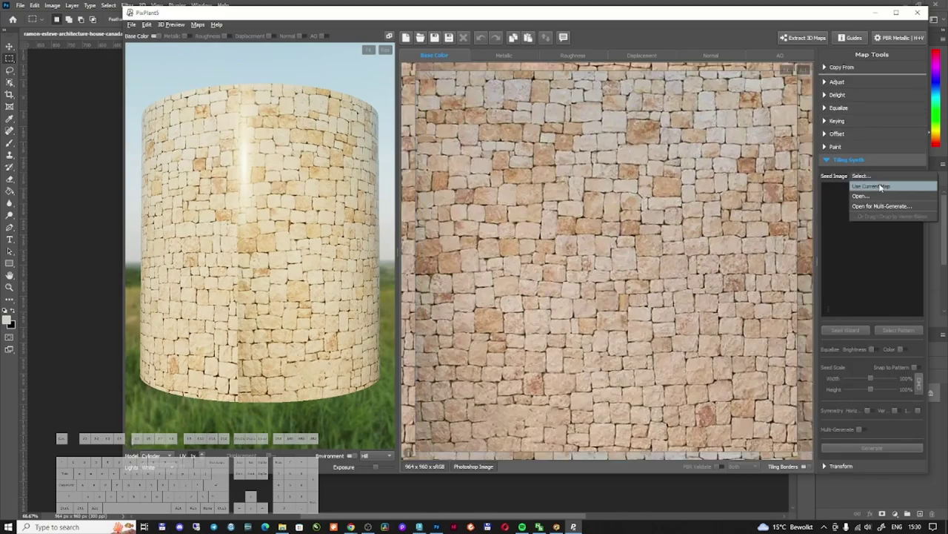
pyautogui.click(880, 186)
pyautogui.click(870, 448)
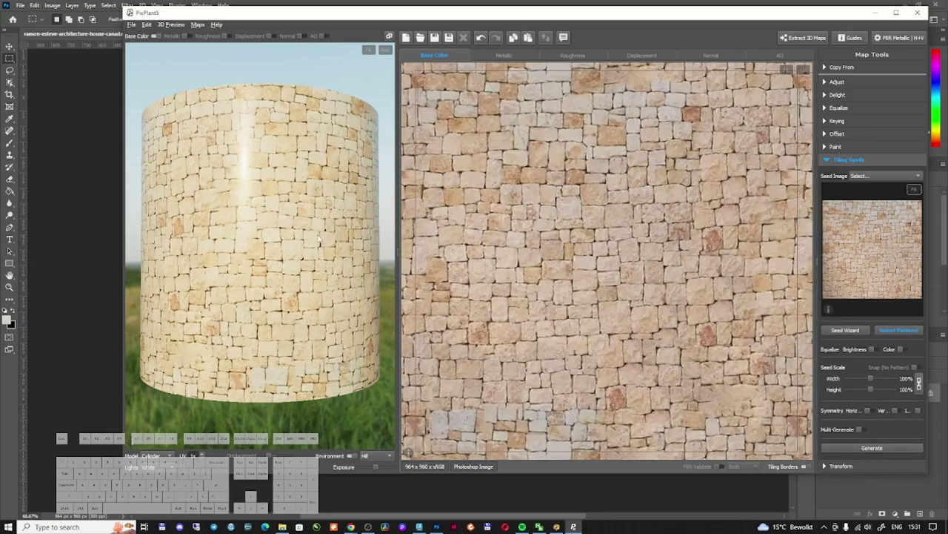
# Step: Inspect the tiled stone texture on the 3D preview cylinder from several angles and up close for seams and repetition
pyautogui.moveTo(320, 240); pyautogui.dragTo(213, 82)
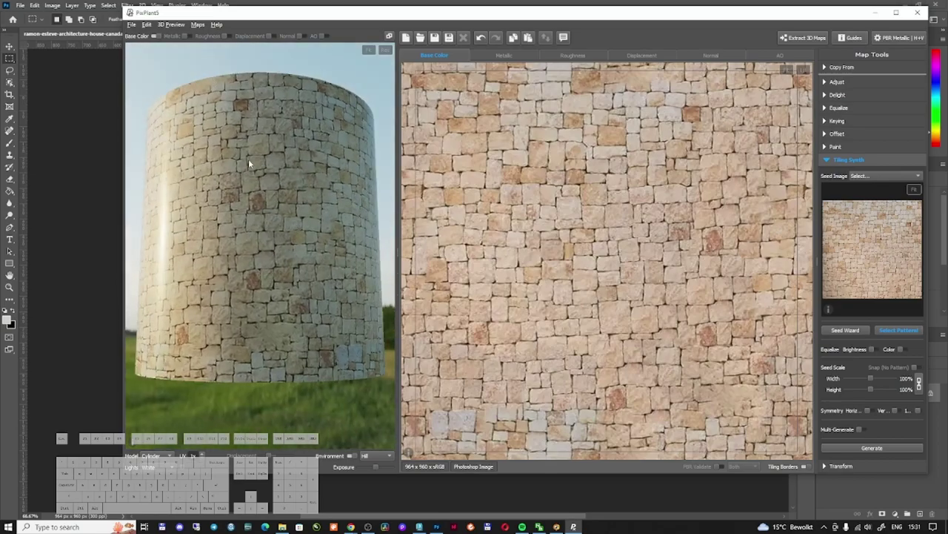
pyautogui.moveTo(320, 242); pyautogui.dragTo(289, 258)
pyautogui.scroll(5, 290, 259)
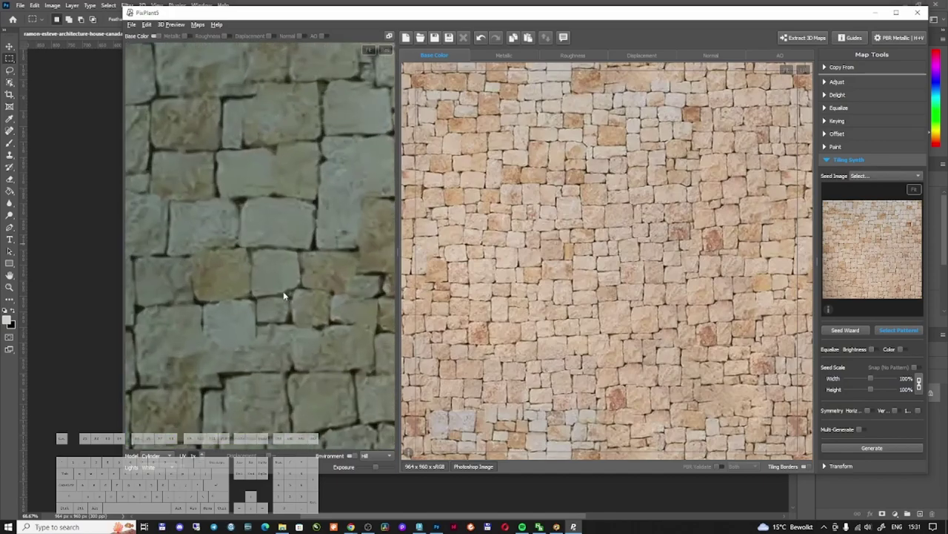
pyautogui.scroll(-3, 293, 220)
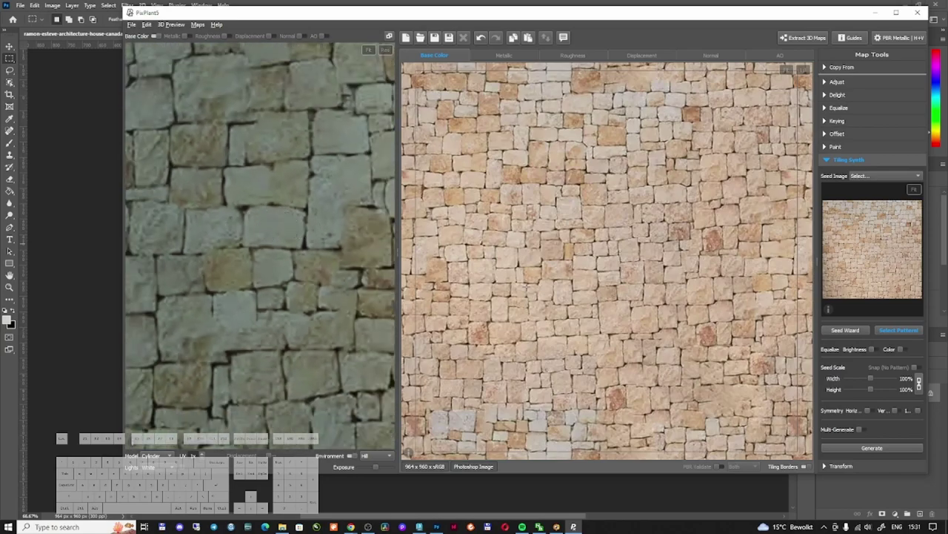
pyautogui.scroll(-8, 334, 247)
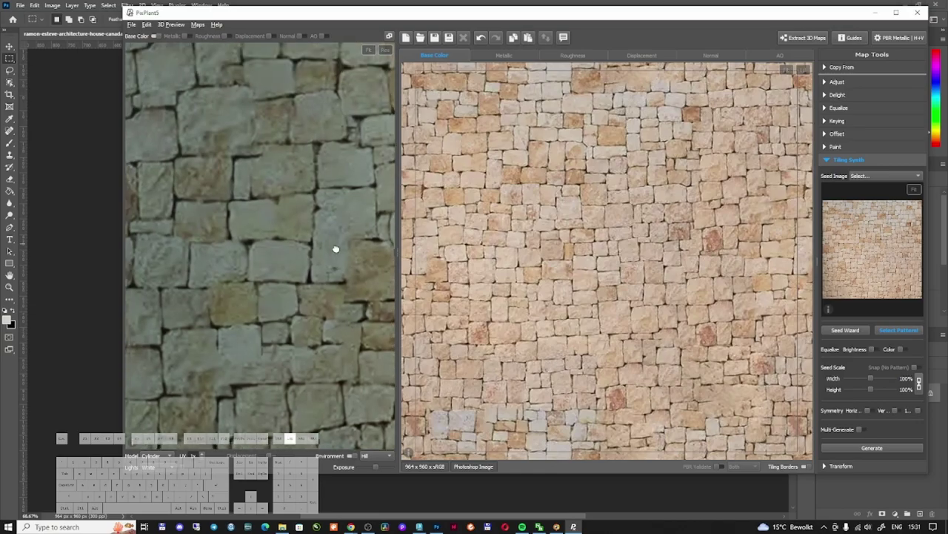
pyautogui.scroll(3, 329, 251)
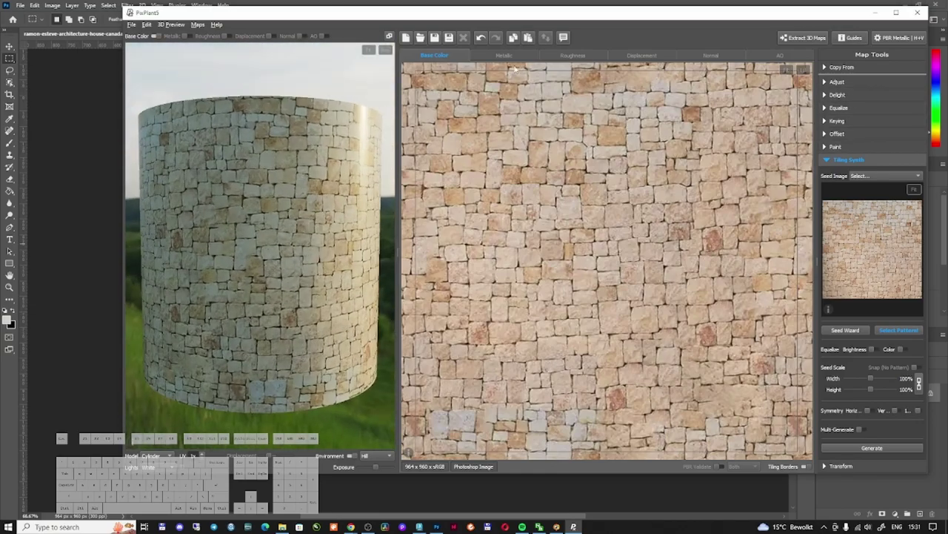
# Step: Extract the displacement map from the base color map
pyautogui.click(642, 56)
pyautogui.click(871, 99)
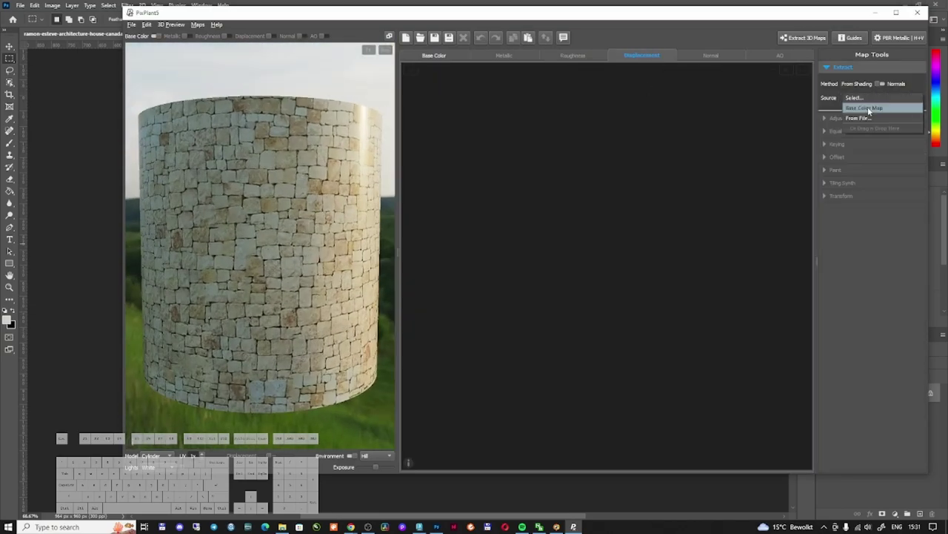
pyautogui.click(867, 107)
# Step: Equalize the displacement map to Very Fine +8%, Fine +7%, Medium +6%, Large +4% and Very Large +1%
pyautogui.scroll(5, 570, 279)
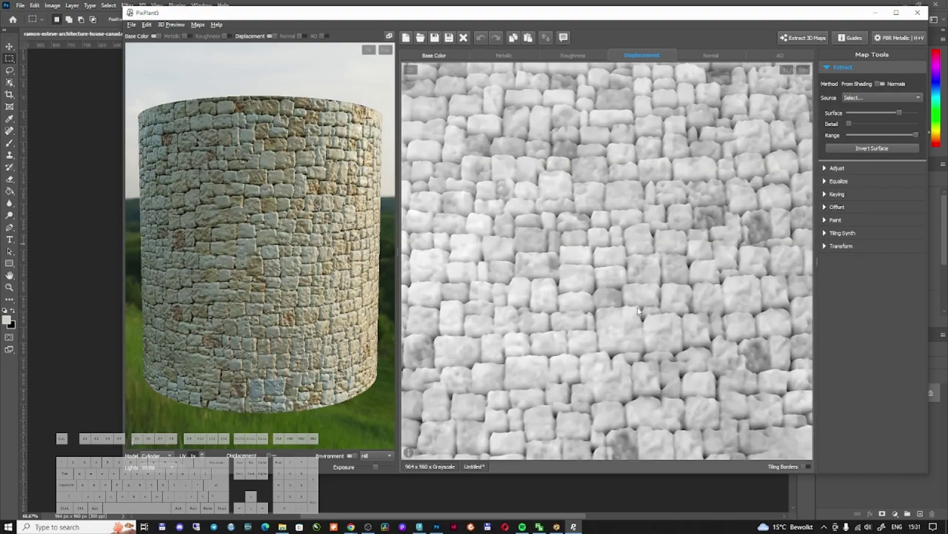
pyautogui.scroll(5, 301, 250)
pyautogui.scroll(-5, 301, 251)
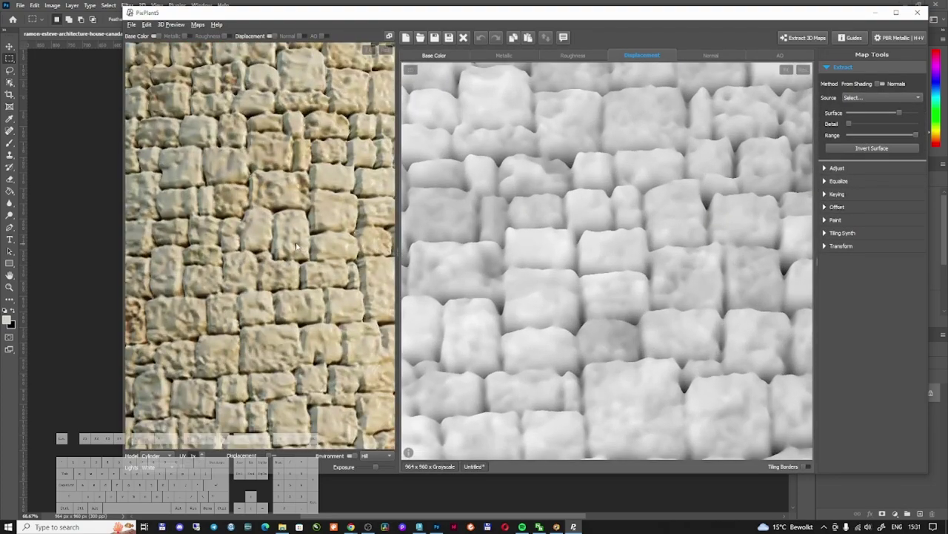
pyautogui.scroll(-5, 660, 248)
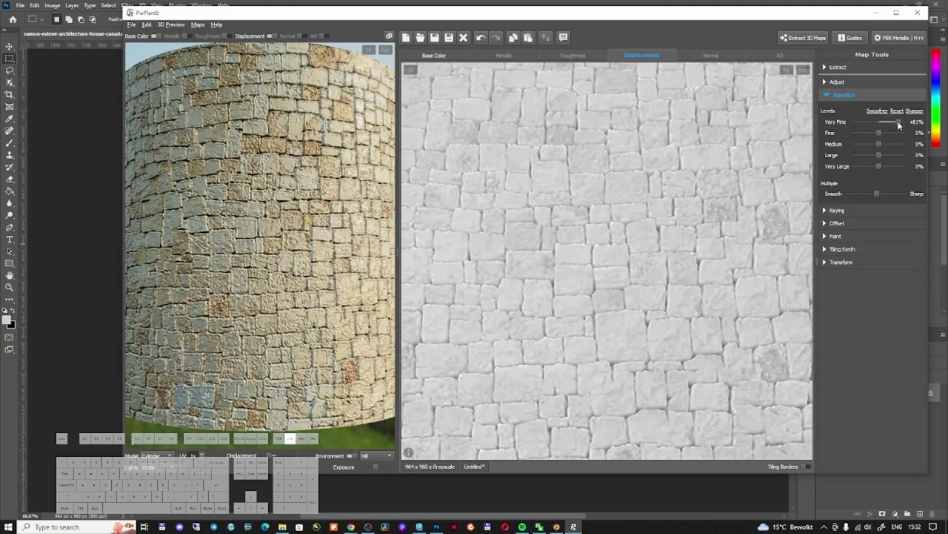
pyautogui.moveTo(897, 124); pyautogui.dragTo(866, 125)
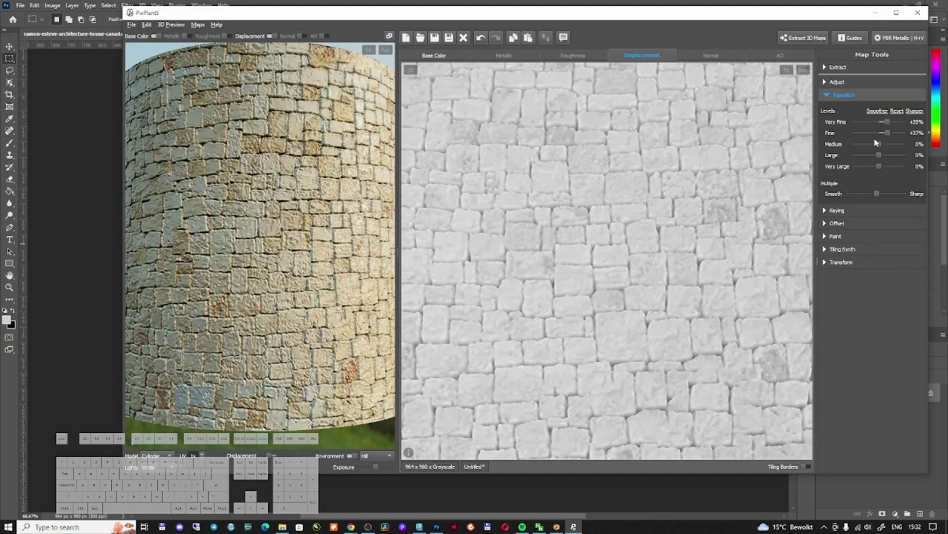
pyautogui.moveTo(877, 194); pyautogui.dragTo(879, 193)
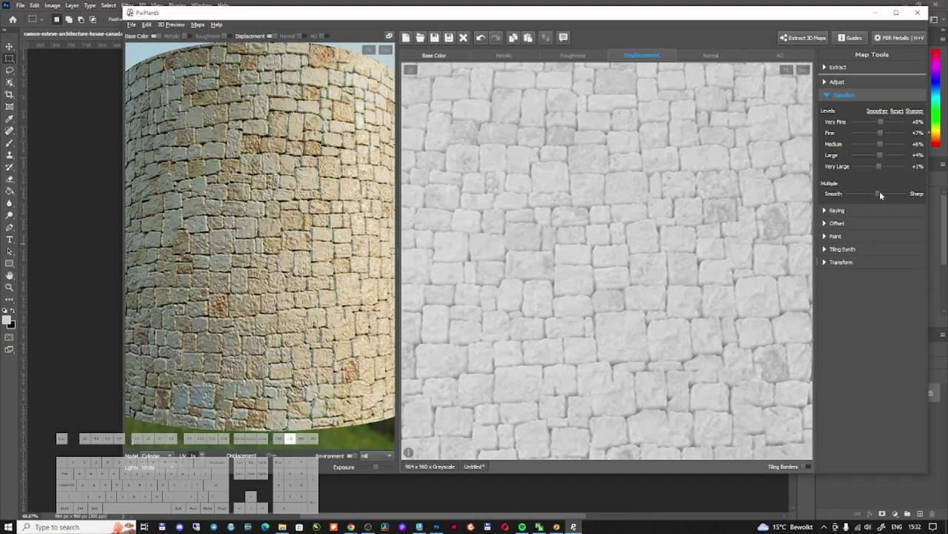
# Step: Extract the normal map from the base color map and raise its Detail to about the middle of the range
pyautogui.click(711, 55)
pyautogui.click(860, 110)
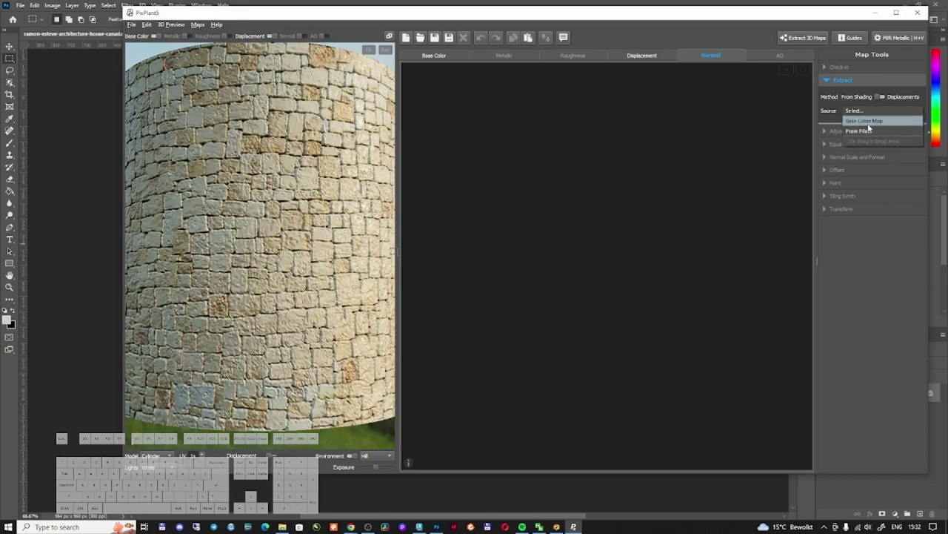
pyautogui.click(867, 121)
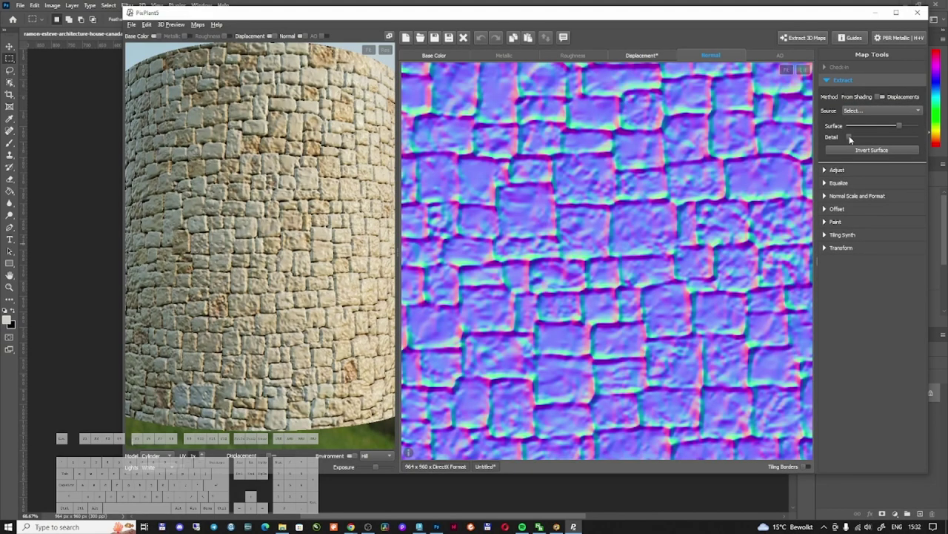
pyautogui.moveTo(849, 137); pyautogui.dragTo(883, 137)
# Step: Extract the AO map from the normal map with an 11 px ray distance and save the "Stone wall" maps as PNGs in the stone wall folder
pyautogui.click(780, 56)
pyautogui.click(852, 97)
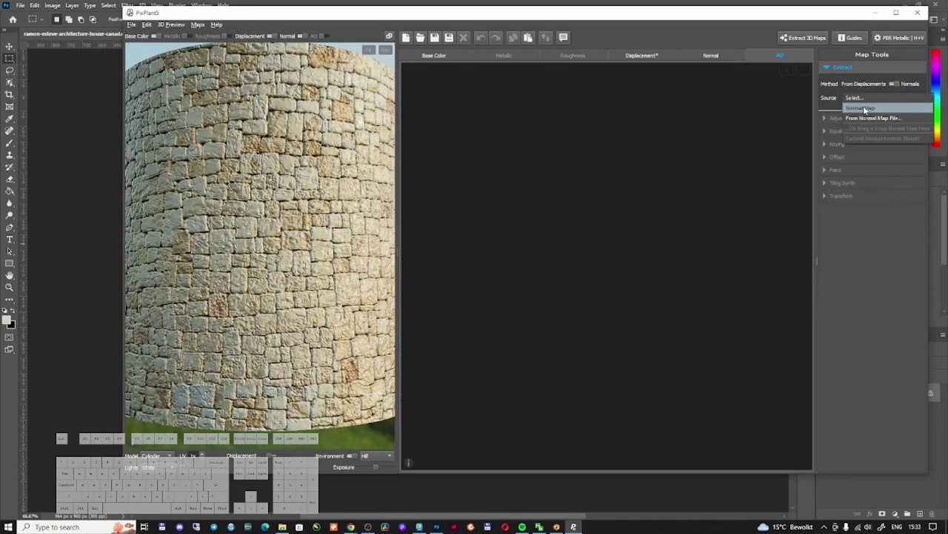
pyautogui.click(852, 110)
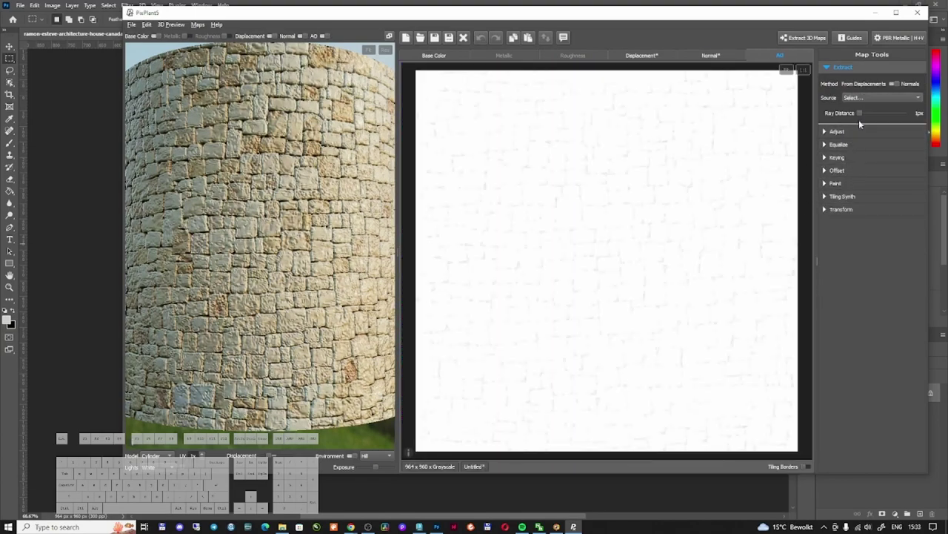
pyautogui.moveTo(861, 113)
pyautogui.mouseDown()
pyautogui.moveTo(874, 112)
pyautogui.moveTo(864, 113)
pyautogui.mouseUp()
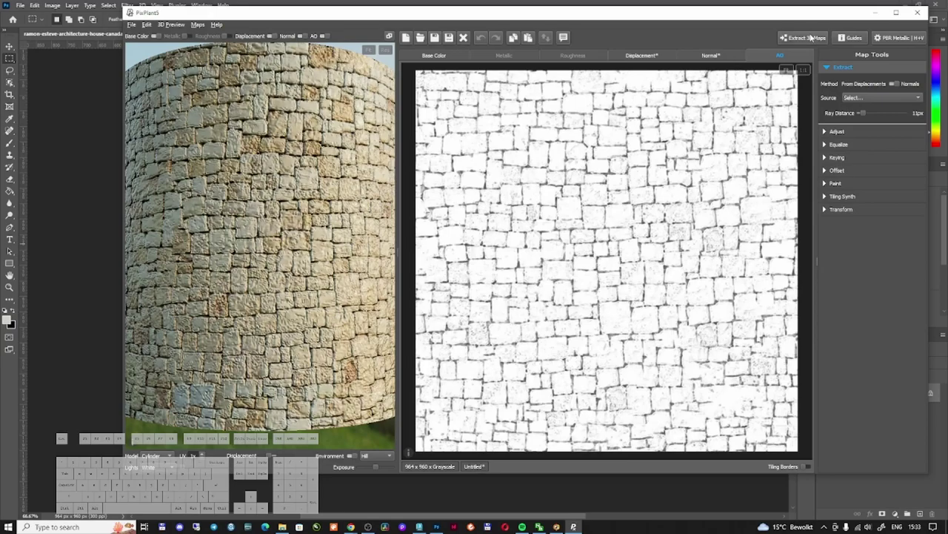
pyautogui.hotkey('ctrl', 's')
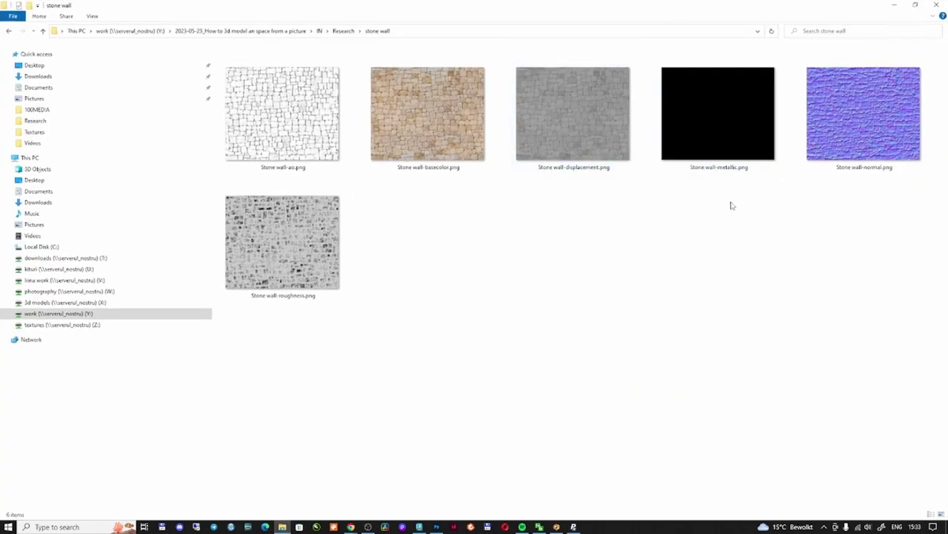
# Step: Review the exported stone wall maps one after another at full size in the image viewer, comparing base color, normal and the others
pyautogui.click(428, 137)
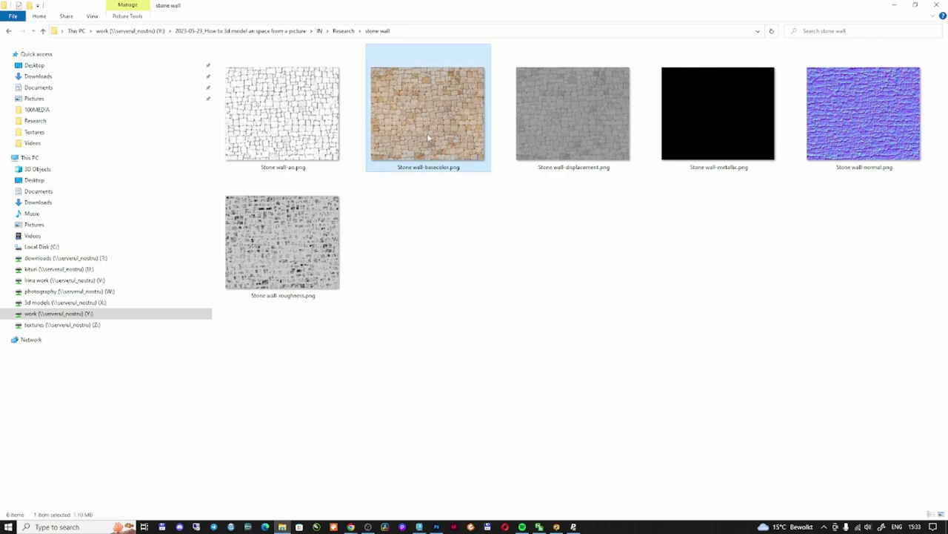
pyautogui.doubleClick(427, 138)
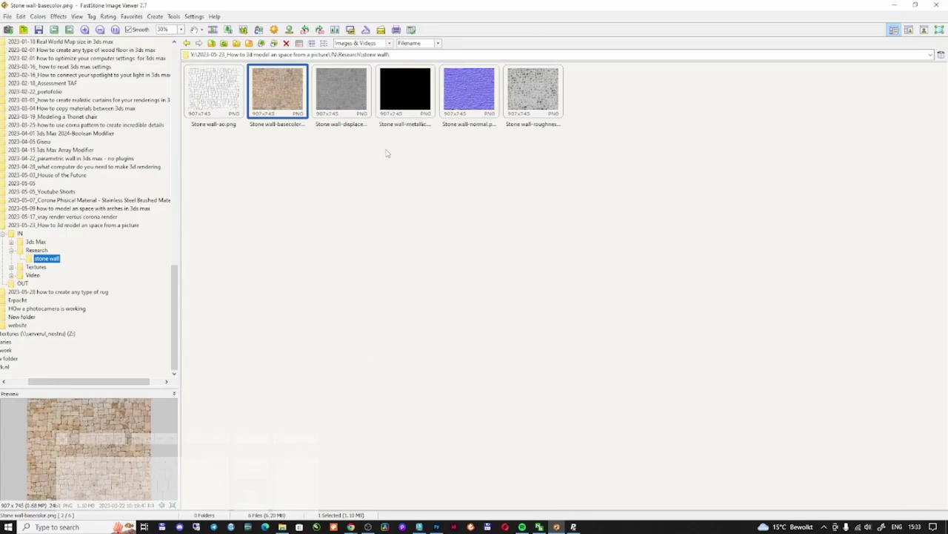
pyautogui.press('Return')
pyautogui.press('Right')
pyautogui.press('Right')
pyautogui.press('Left')
pyautogui.press('Left')
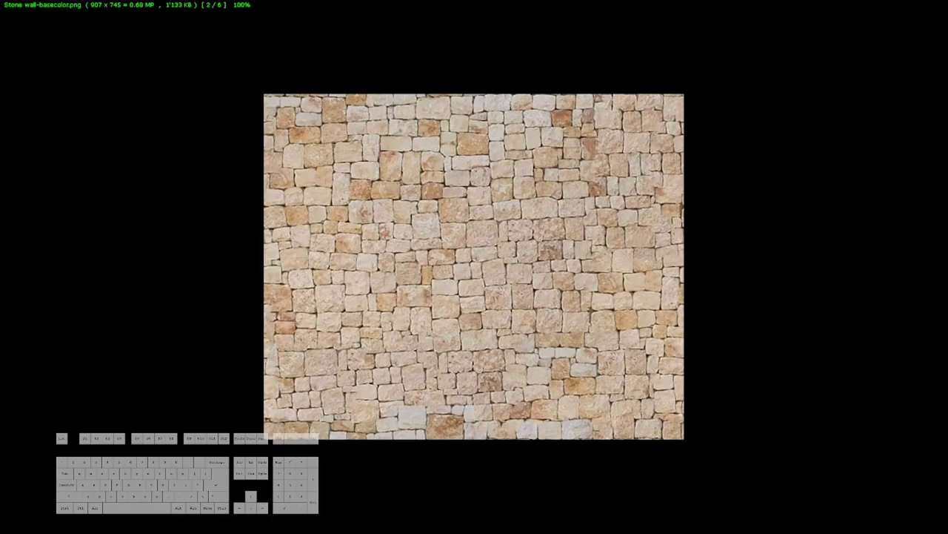
pyautogui.press('Left')
pyautogui.press('Right')
pyautogui.press('Right')
pyautogui.press('Right')
pyautogui.press('Right')
pyautogui.press('Right')
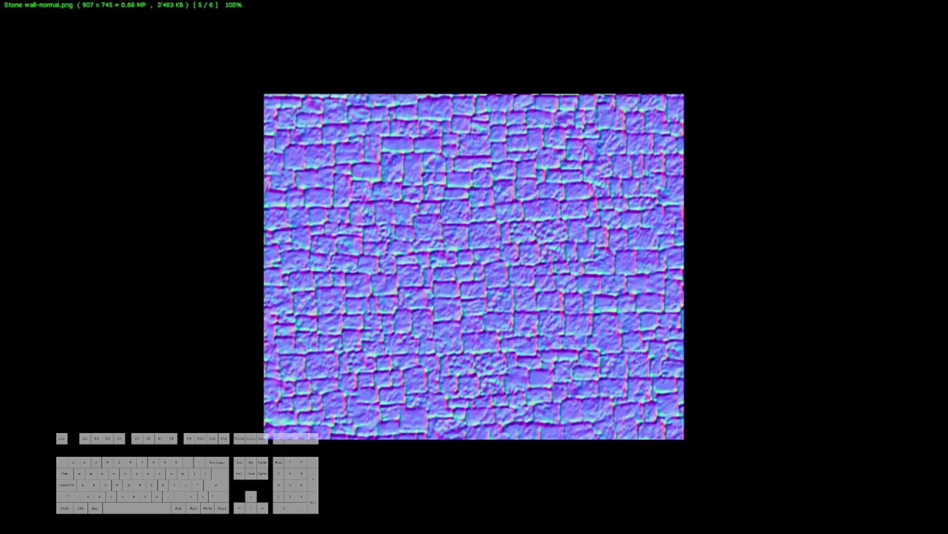
pyautogui.press('Left')
pyautogui.press('Left')
pyautogui.press('Left')
pyautogui.press('Left')
pyautogui.press('Left')
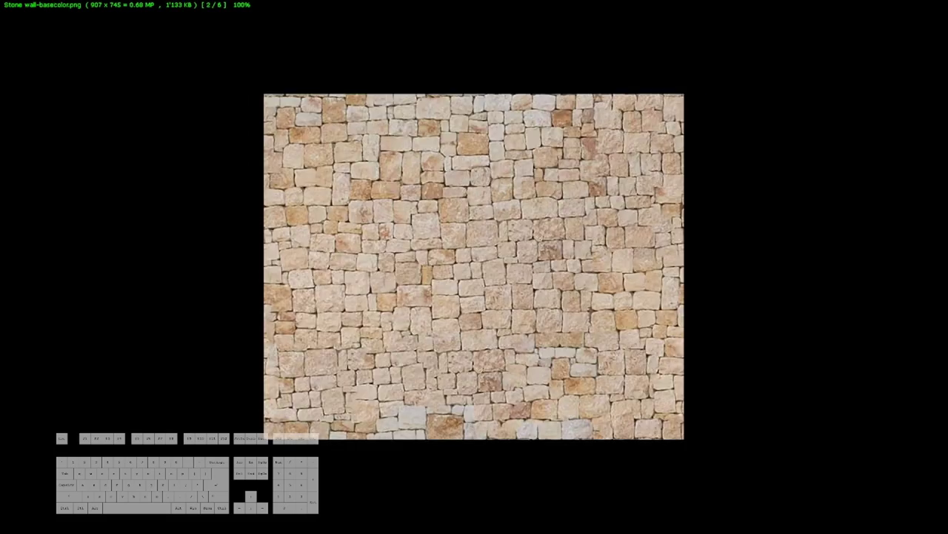
pyautogui.press('Right')
pyautogui.press('Left')
pyautogui.press('Right')
# Step: Examine the base color map of the stone wall once more at full size and leave the full-screen view
pyautogui.click(464, 256)
pyautogui.scroll(-1, 458, 303)
pyautogui.rightClick(481, 259)
pyautogui.press('Escape')
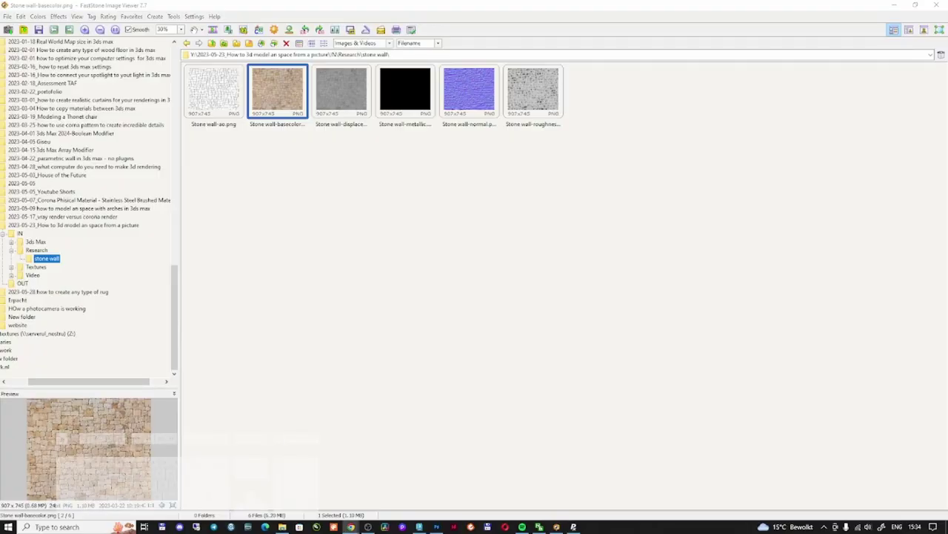
pyautogui.doubleClick(258, 105)
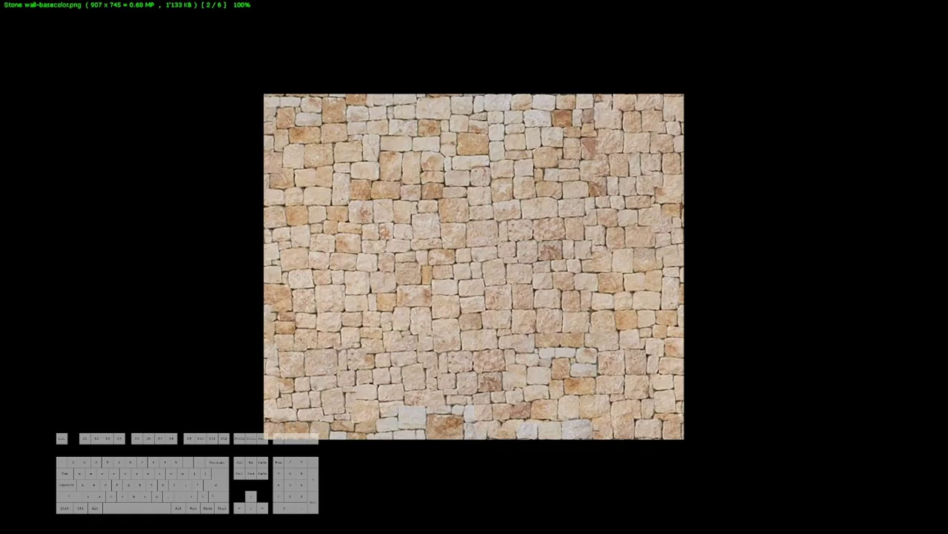
pyautogui.click(435, 222)
pyautogui.press('Escape')
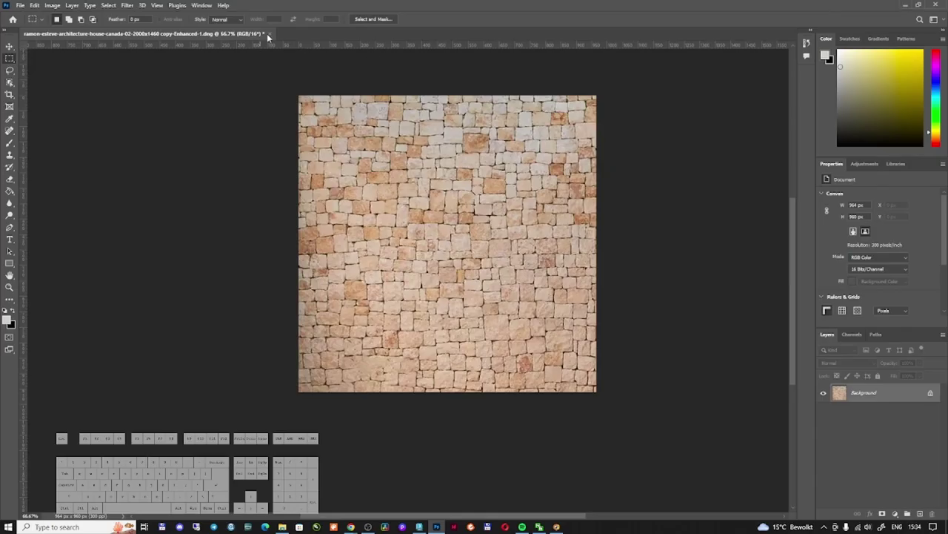
# Step: Close the stone wall image in Photoshop without saving its changes and switch back to 3ds Max
pyautogui.click(269, 33)
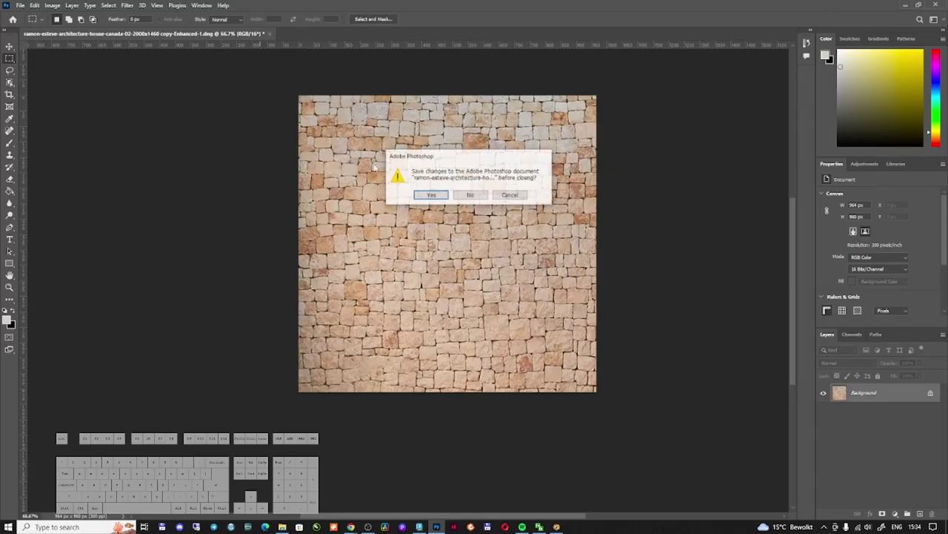
pyautogui.click(478, 197)
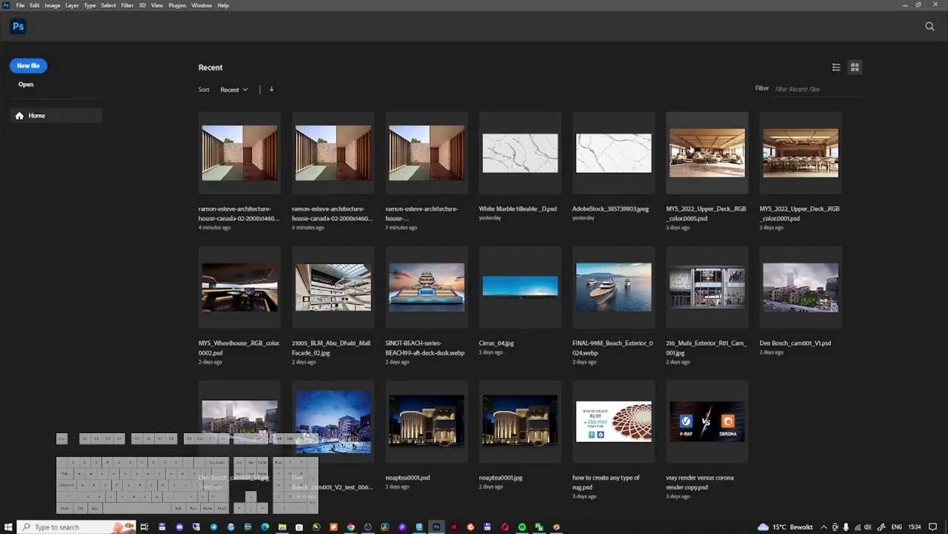
pyautogui.click(908, 6)
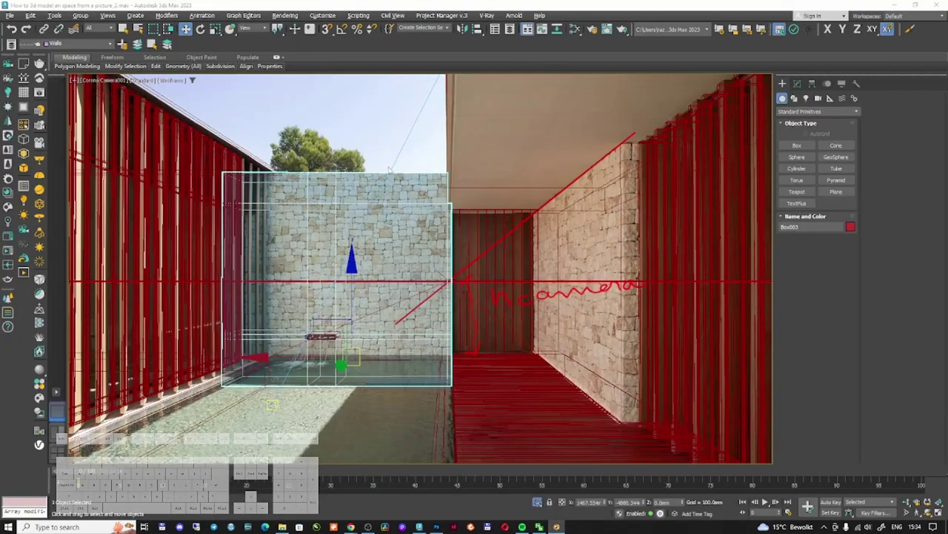
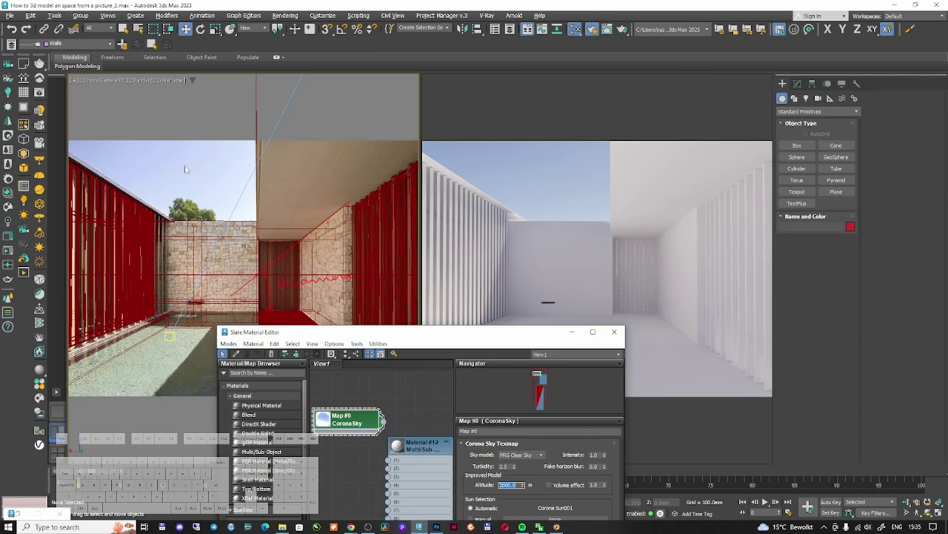
# Step: Load Stone wall-basecolor.png into a new CoronaBitmap and connect it to the Base color of the stone wall material
pyautogui.moveTo(468, 332); pyautogui.dragTo(437, 429)
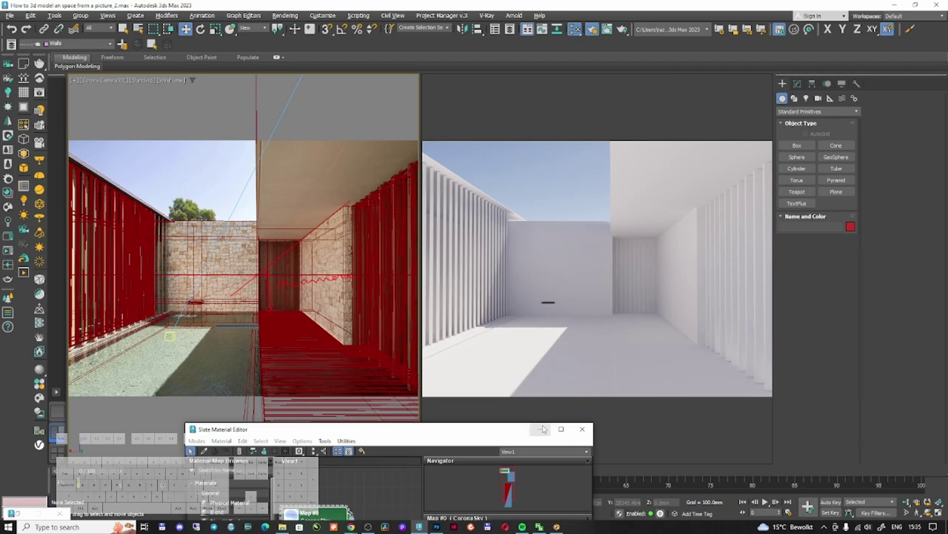
pyautogui.click(582, 429)
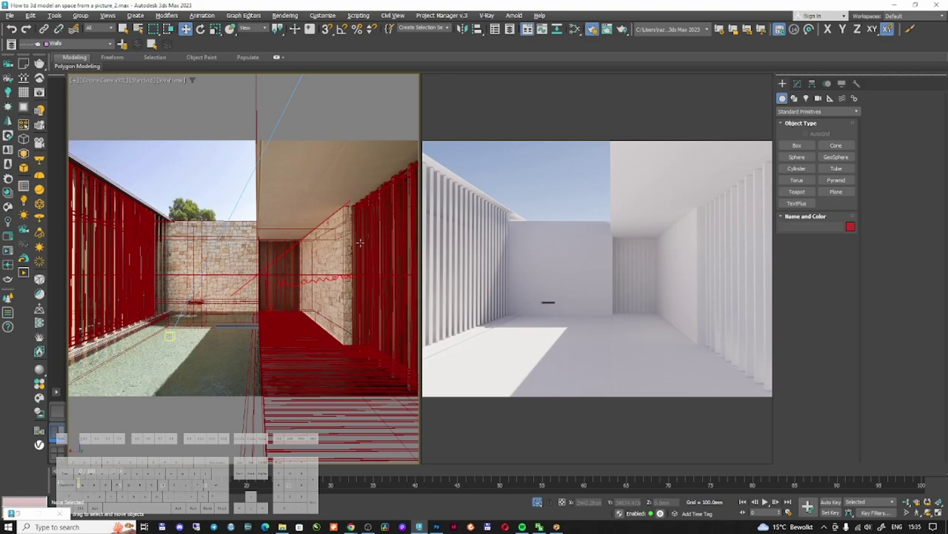
pyautogui.press('m')
pyautogui.scroll(-10, 52, 356)
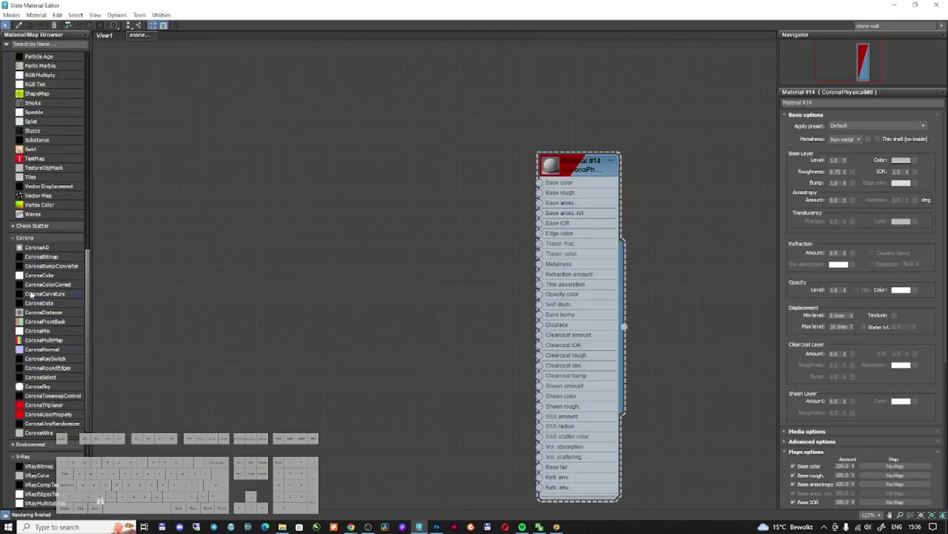
pyautogui.click(37, 257)
pyautogui.click(320, 204)
pyautogui.rightClick(249, 160)
pyautogui.moveTo(304, 165)
pyautogui.click(403, 166)
pyautogui.click(250, 134)
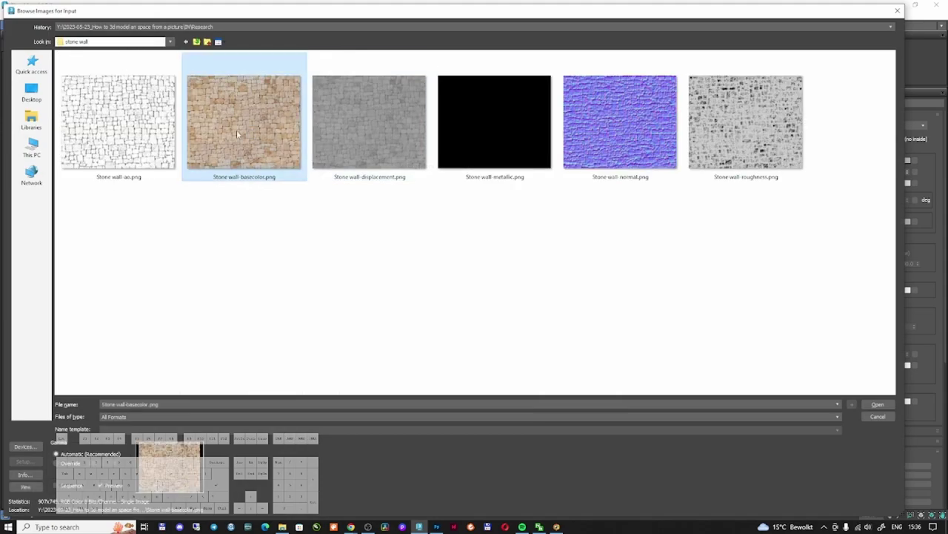
pyautogui.doubleClick(264, 138)
pyautogui.moveTo(364, 181); pyautogui.dragTo(591, 193)
pyautogui.doubleClick(591, 193)
# Step: Assign the stone wall material to the courtyard's back wall with its texture shown in the viewport
pyautogui.doubleClick(608, 8)
pyautogui.moveTo(604, 225); pyautogui.dragTo(641, 168)
pyautogui.scroll(-5, 447, 261)
pyautogui.scroll(2, 447, 261)
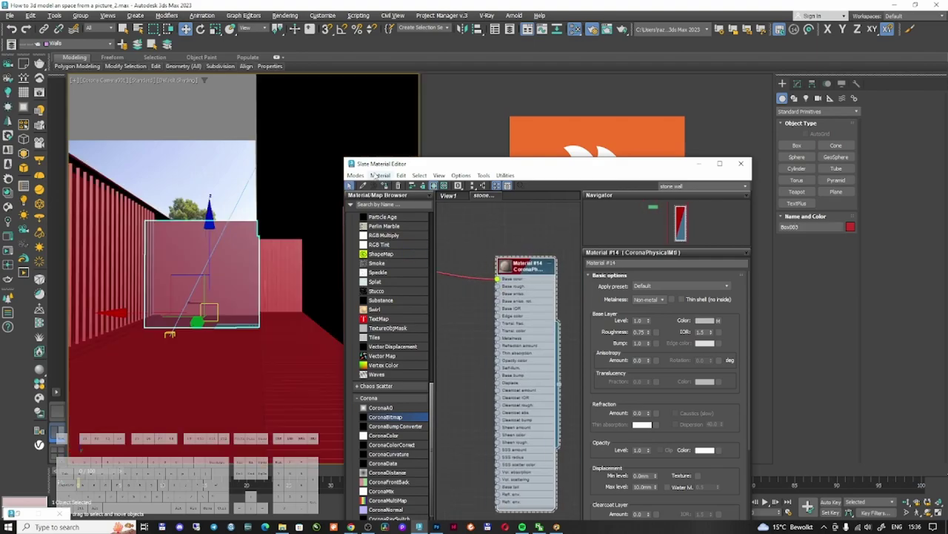
pyautogui.click(384, 185)
pyautogui.click(190, 235)
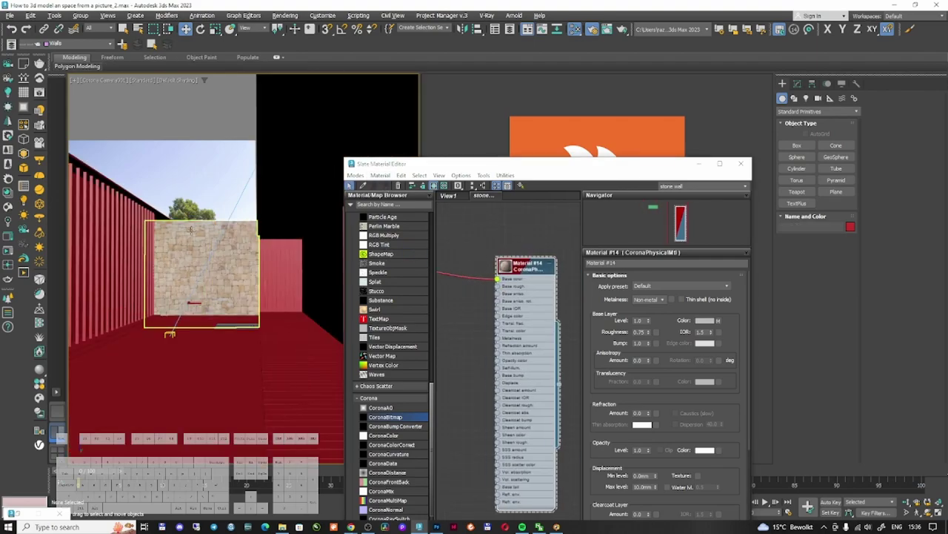
# Step: Minimize the Slate Material Editor and inspect the stone texture on the back wall in the maximized camera view
pyautogui.hotkey('alt', 'w')
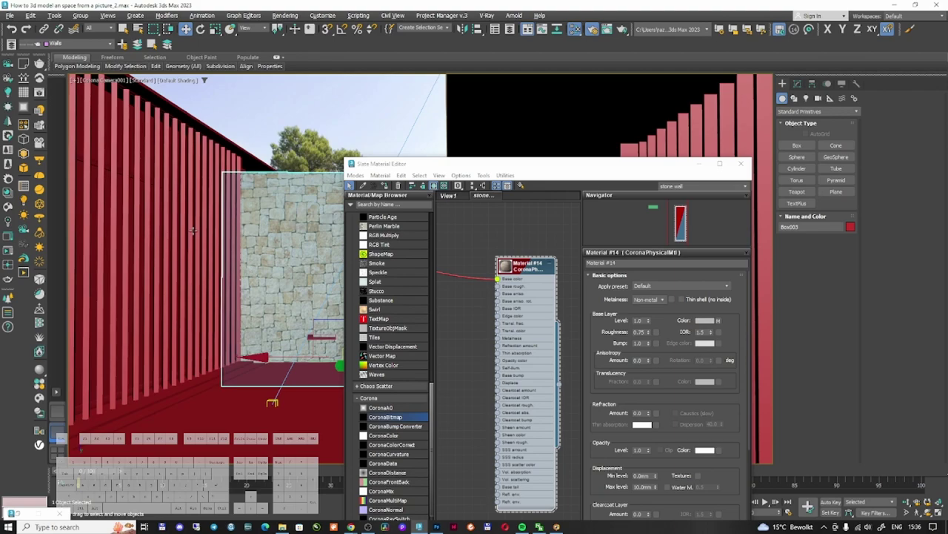
pyautogui.click(699, 164)
pyautogui.hotkey('alt', 'w')
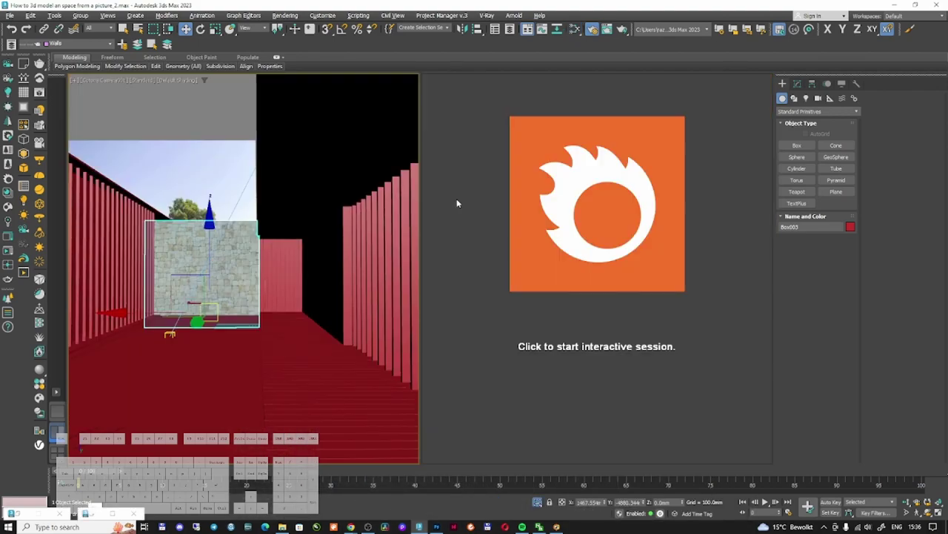
pyautogui.hotkey('alt', 'w')
pyautogui.hotkey('alt', 'x')
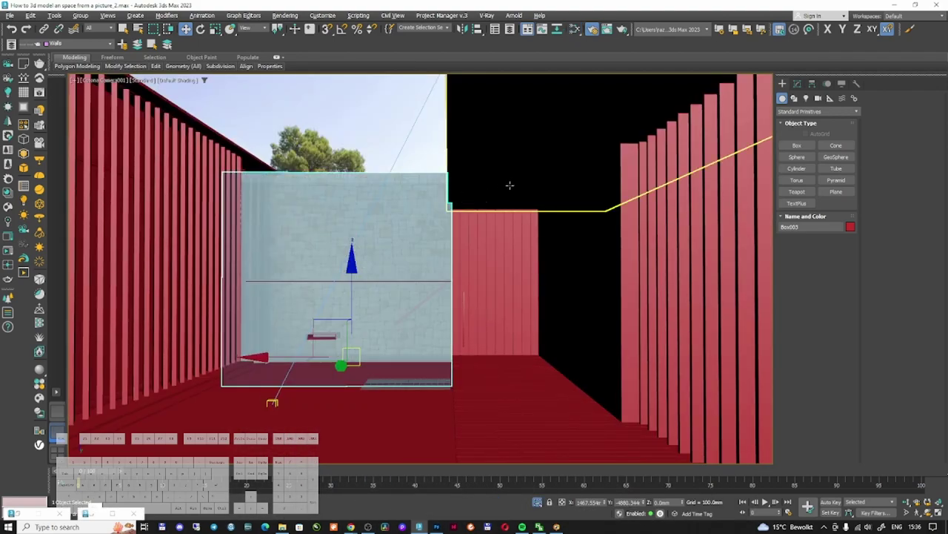
pyautogui.hotkey('alt', 'x')
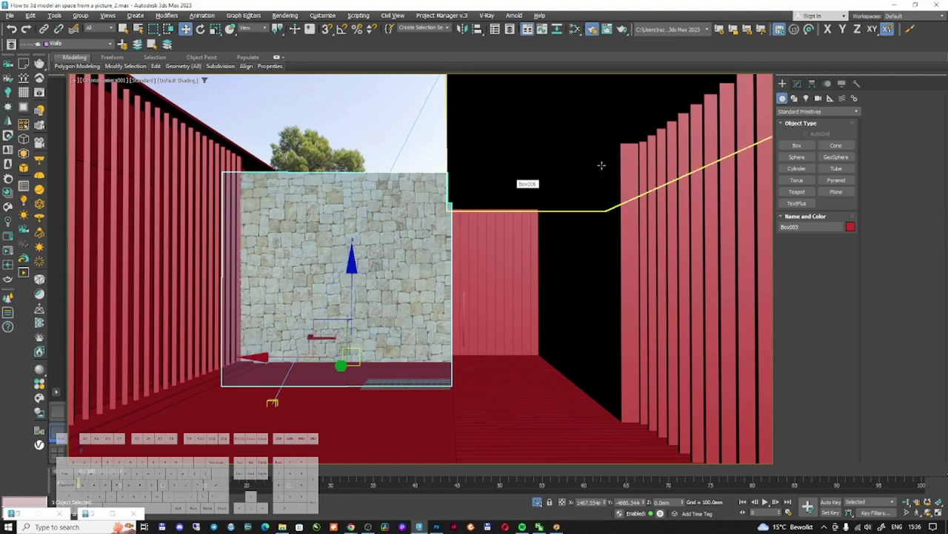
# Step: Add a UVW Map modifier to the back wall, using Box mapping and Real-World Map Size
pyautogui.click(797, 85)
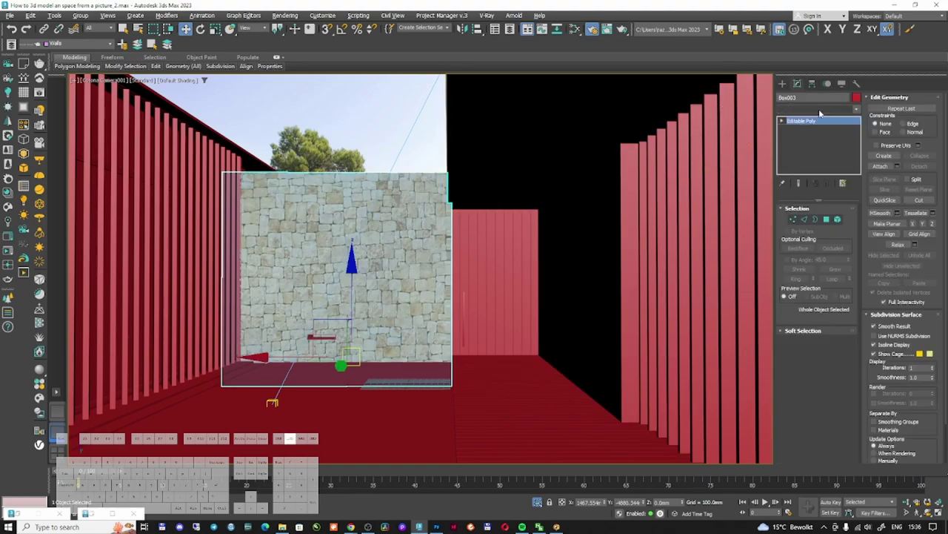
pyautogui.click(814, 109)
pyautogui.press('Down')
pyautogui.press('Down')
pyautogui.press('Down')
pyautogui.press('Down')
pyautogui.press('Down')
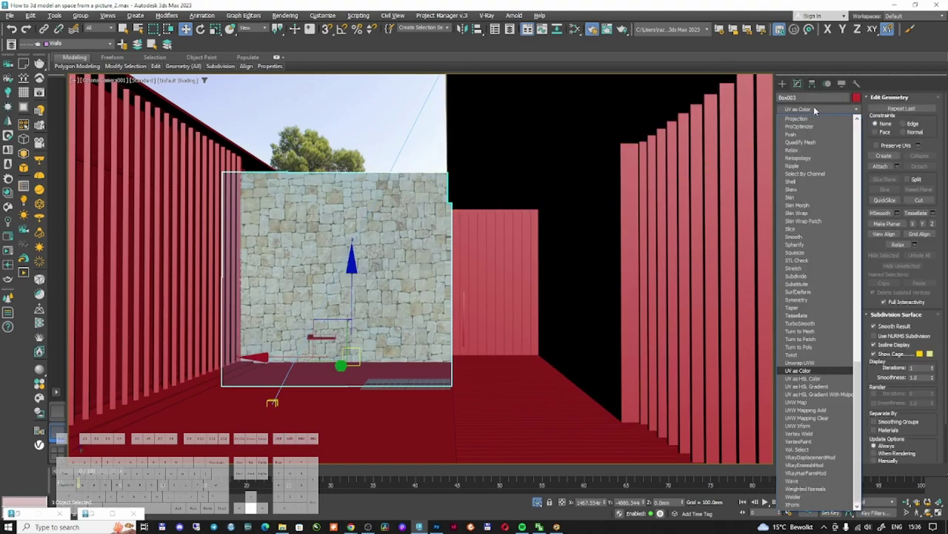
pyautogui.press('Return')
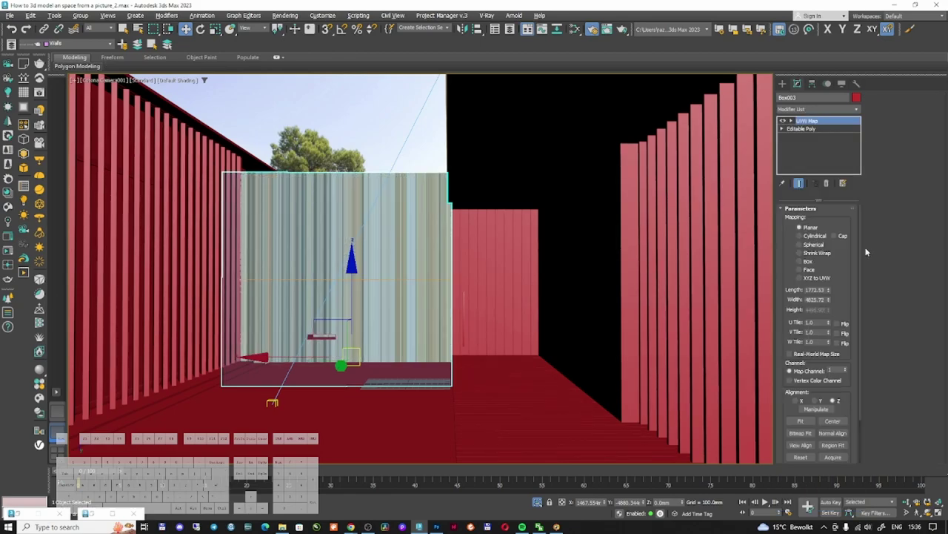
pyautogui.click(800, 261)
pyautogui.click(816, 355)
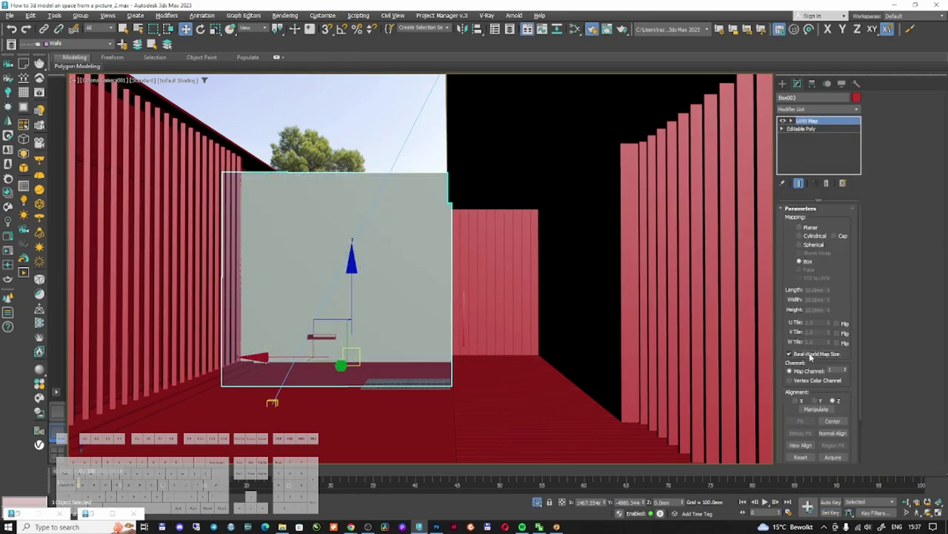
# Step: Enable Use Real-World Scale on the CoronaBitmap that feeds the stone material's base color
pyautogui.press('m')
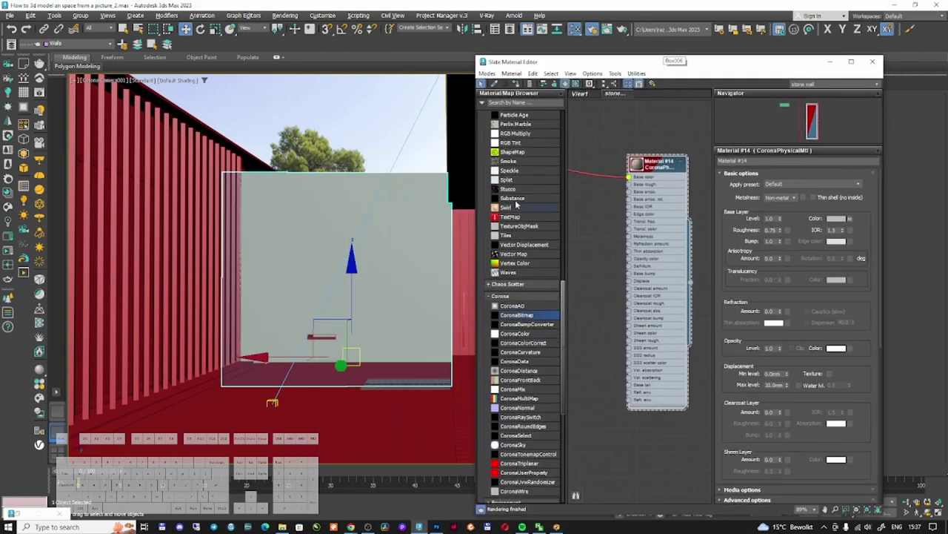
pyautogui.moveTo(605, 207); pyautogui.dragTo(677, 228, button='middle')
pyautogui.scroll(-3, 677, 228)
pyautogui.moveTo(677, 229); pyautogui.dragTo(593, 225, button='middle')
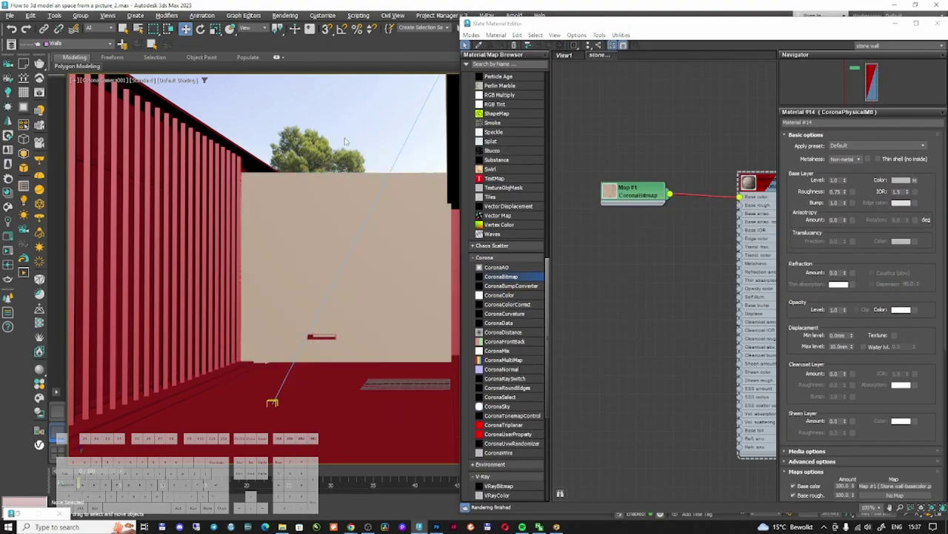
pyautogui.doubleClick(636, 190)
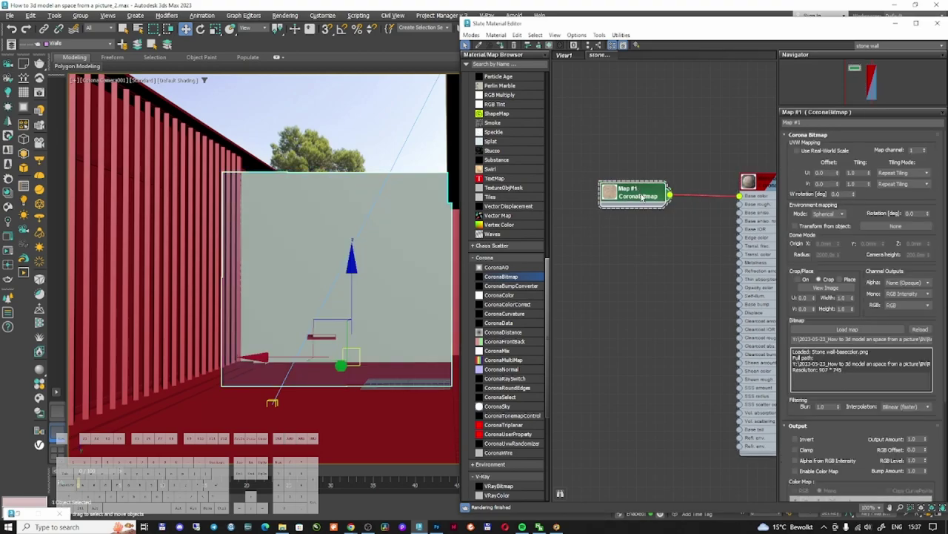
pyautogui.click(829, 288)
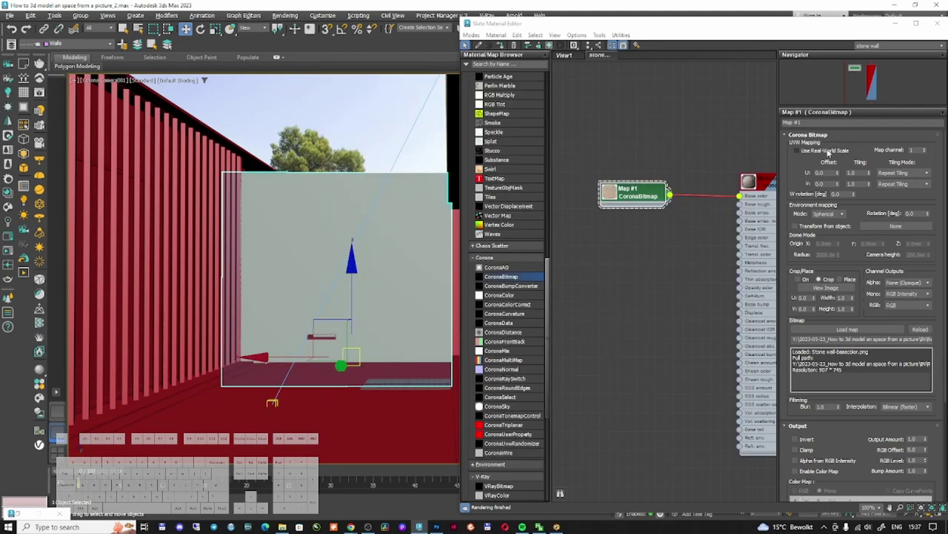
pyautogui.click(827, 153)
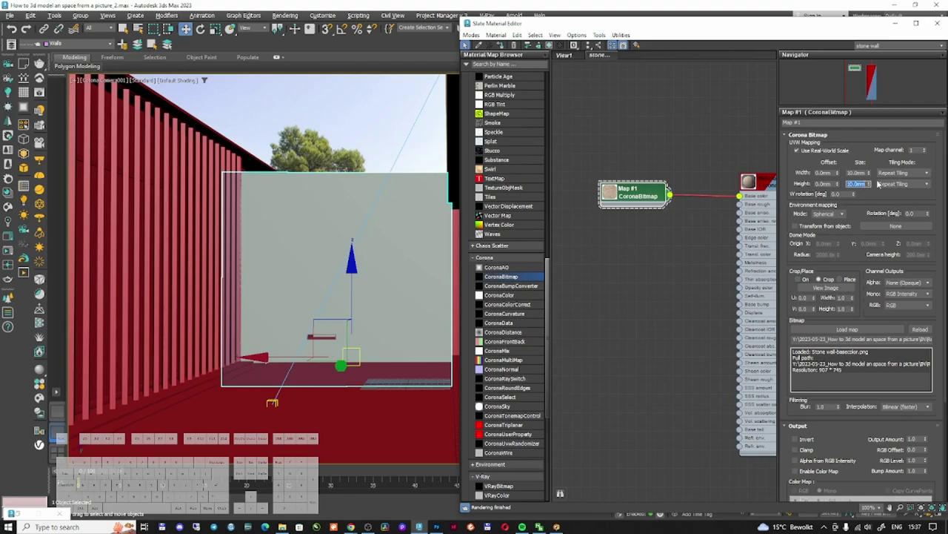
# Step: Set the base color bitmap's real-world size to 3000 mm wide and 2800 mm high
pyautogui.click(857, 173)
pyautogui.write('3000')
pyautogui.press('Return')
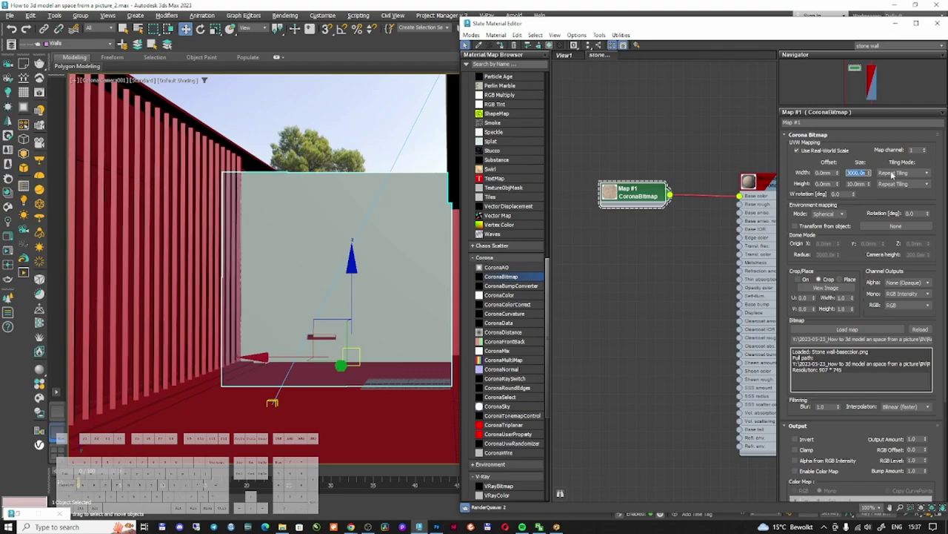
pyautogui.click(863, 186)
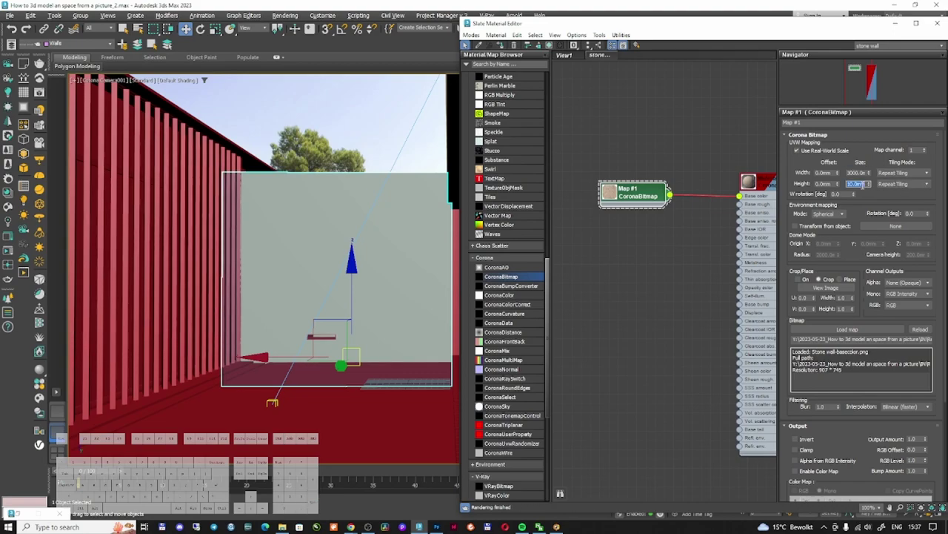
pyautogui.write('2800')
pyautogui.press('Return')
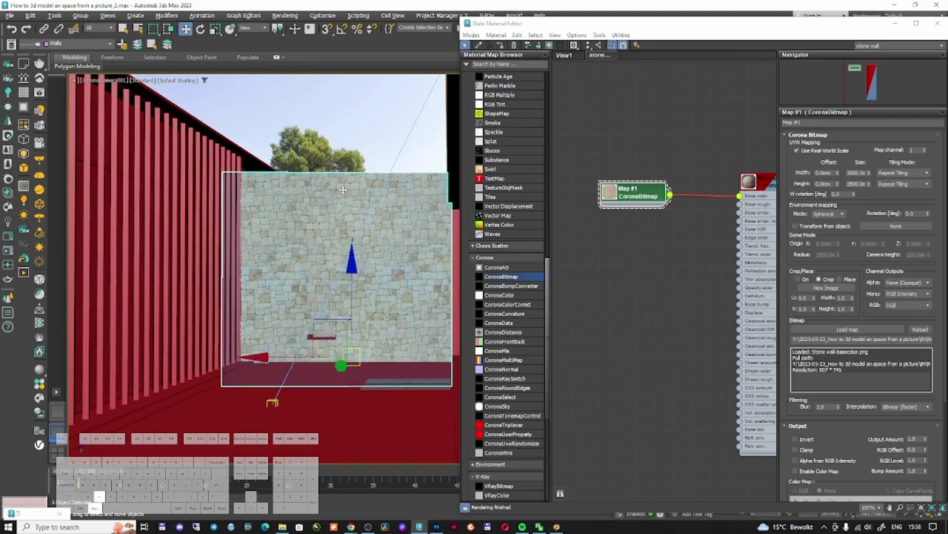
# Step: Try a real-world size of 2500 mm wide and 2200 mm high on the base color bitmap
pyautogui.doubleClick(850, 173)
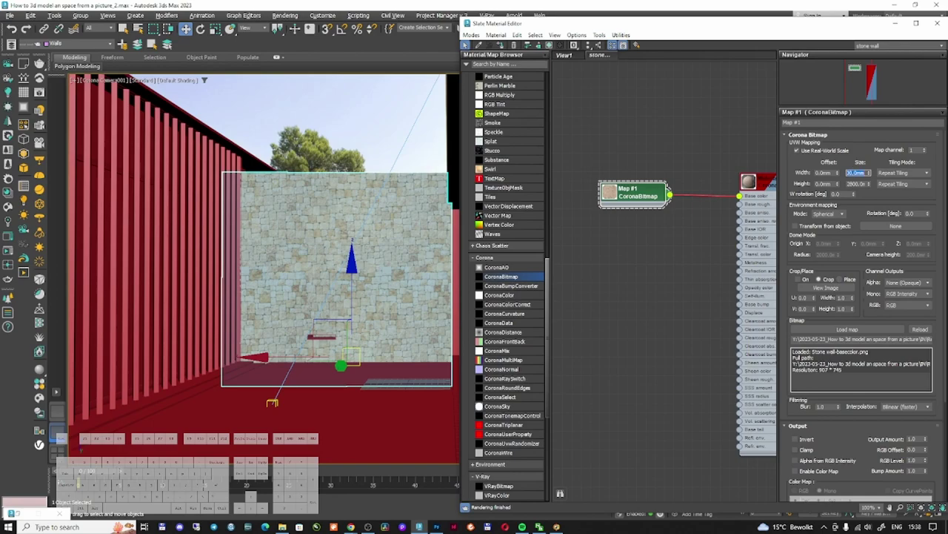
pyautogui.write('2500')
pyautogui.press('Tab')
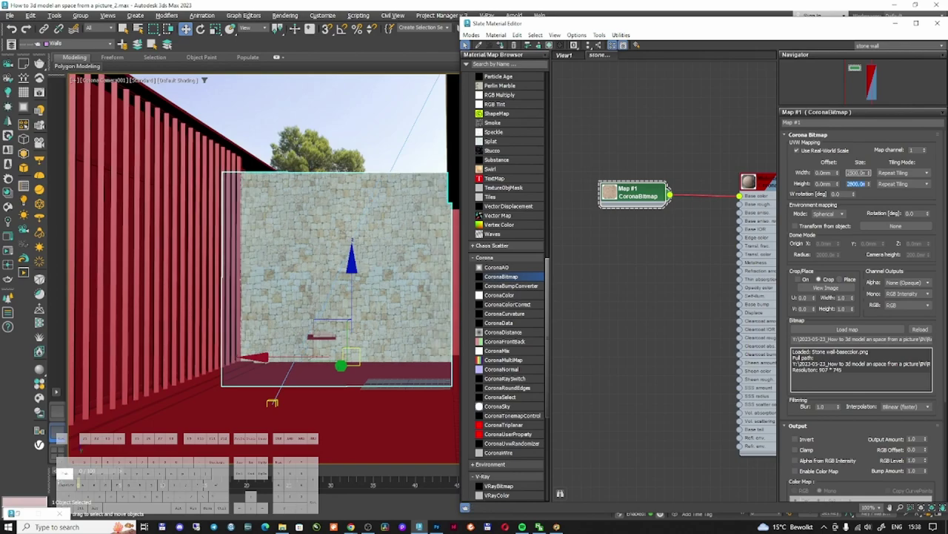
pyautogui.write('2200')
pyautogui.press('Tab')
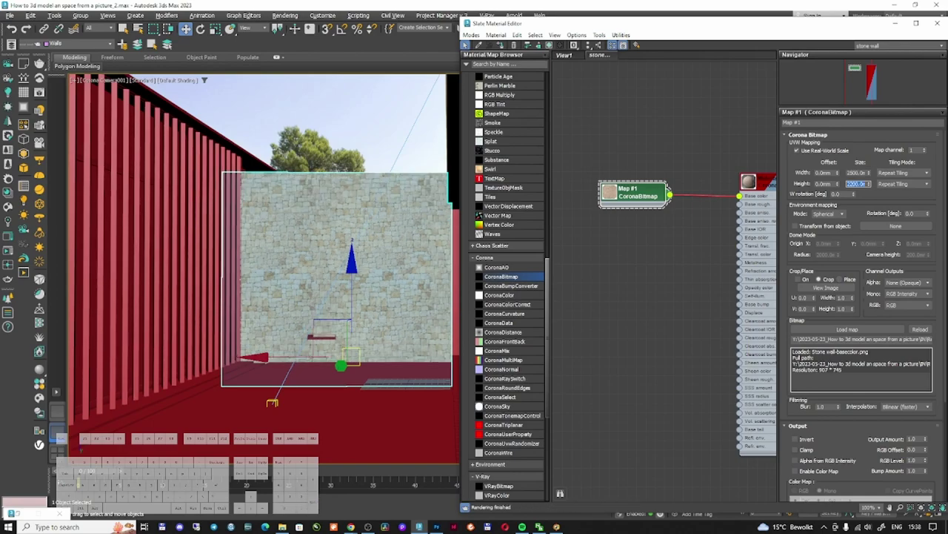
# Step: Set the base color bitmap's real-world size to 3600 mm wide and 3200 mm high, and check the stone scale on the back wall
pyautogui.write('3600')
pyautogui.press('Tab')
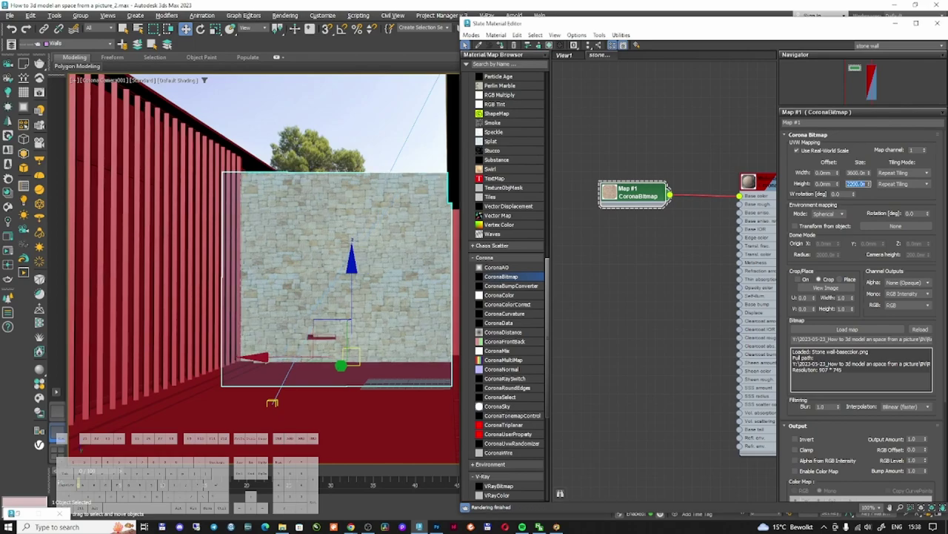
pyautogui.write('3200')
pyautogui.press('Return')
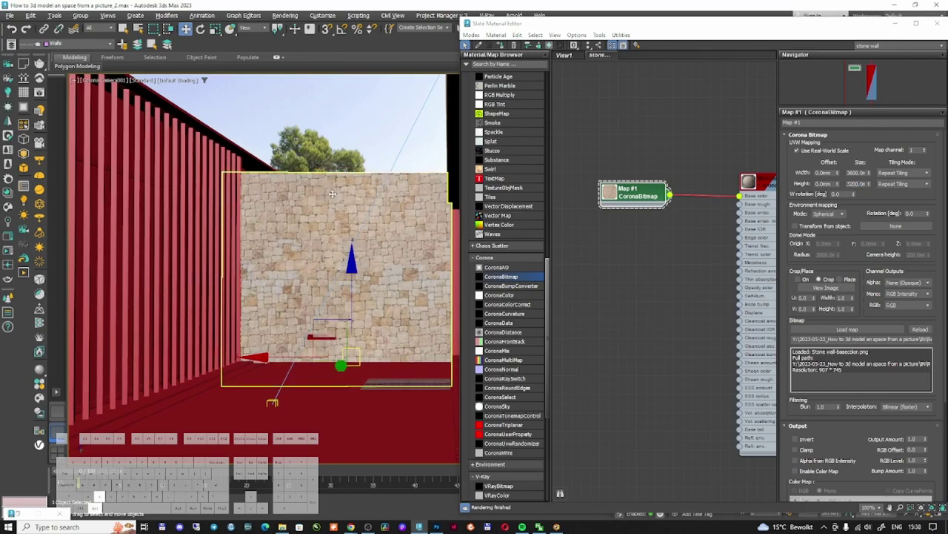
pyautogui.press('m')
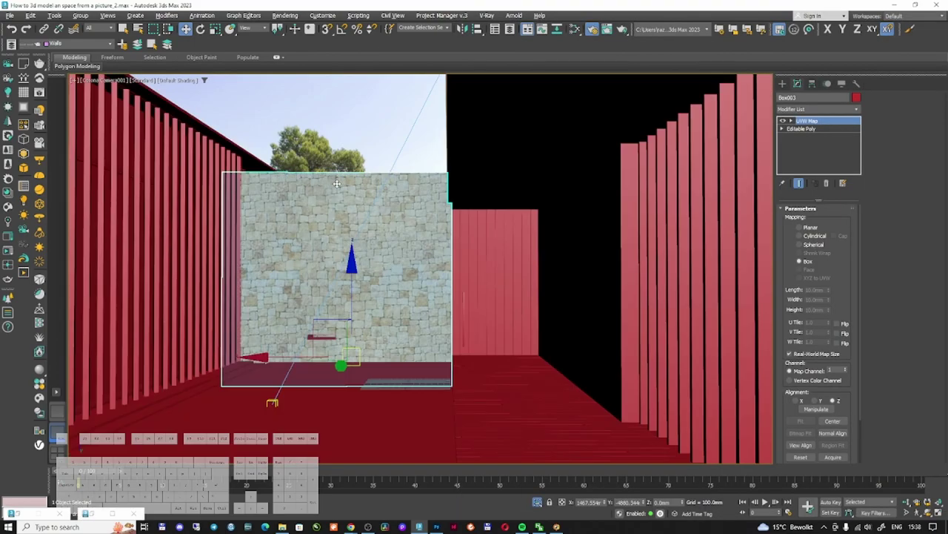
pyautogui.press('m')
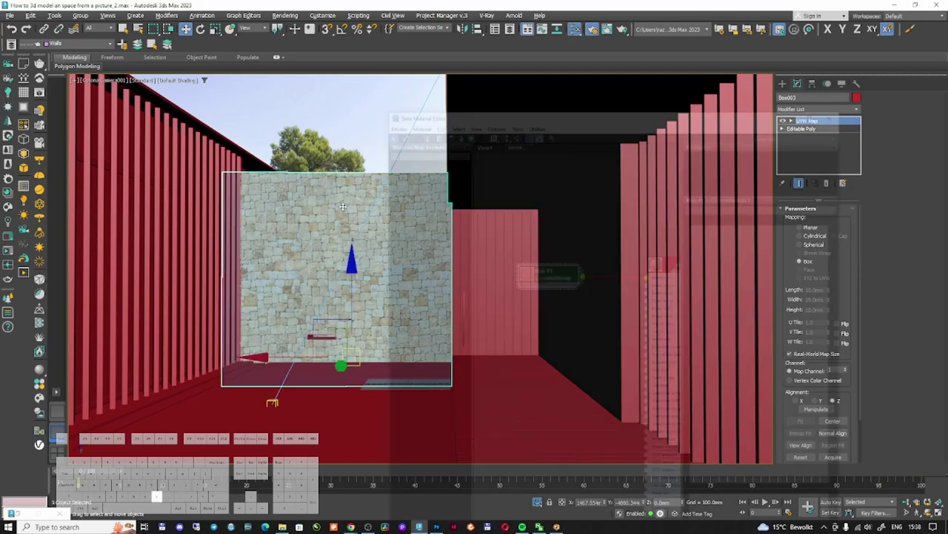
# Step: Widen the Slate Material Editor's node area and duplicate the base color CoronaBitmap below the original
pyautogui.moveTo(707, 31); pyautogui.dragTo(612, 24)
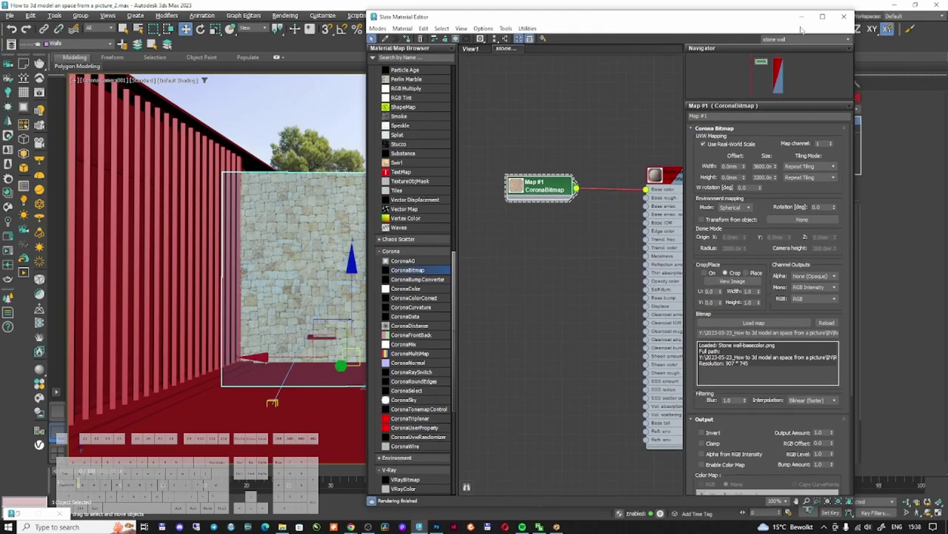
pyautogui.moveTo(855, 155); pyautogui.dragTo(937, 155)
pyautogui.moveTo(548, 186); pyautogui.dragTo(549, 209)
pyautogui.moveTo(695, 176); pyautogui.dragTo(704, 185)
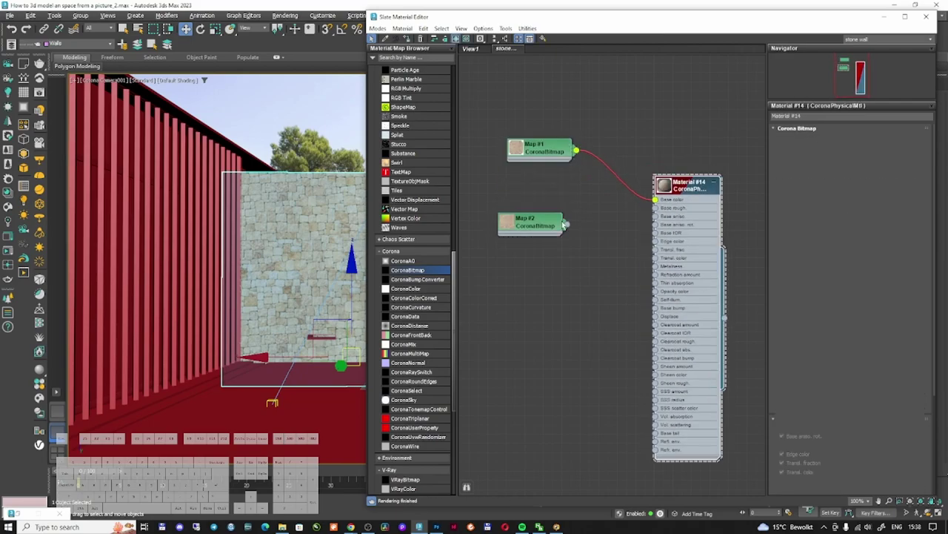
# Step: Load Stone wall-ao.png into the duplicated bitmap and arrange the two bitmap nodes one above the other
pyautogui.click(547, 223)
pyautogui.click(845, 323)
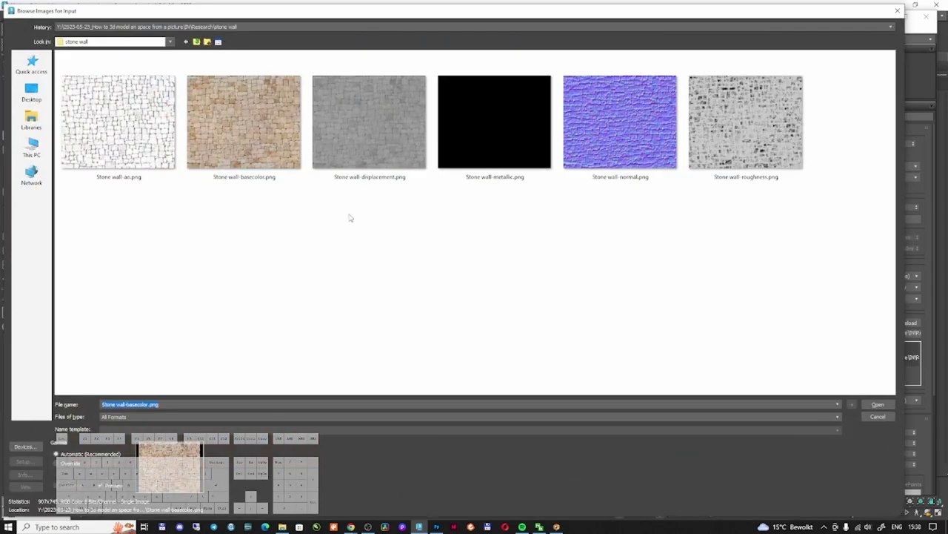
pyautogui.click(364, 146)
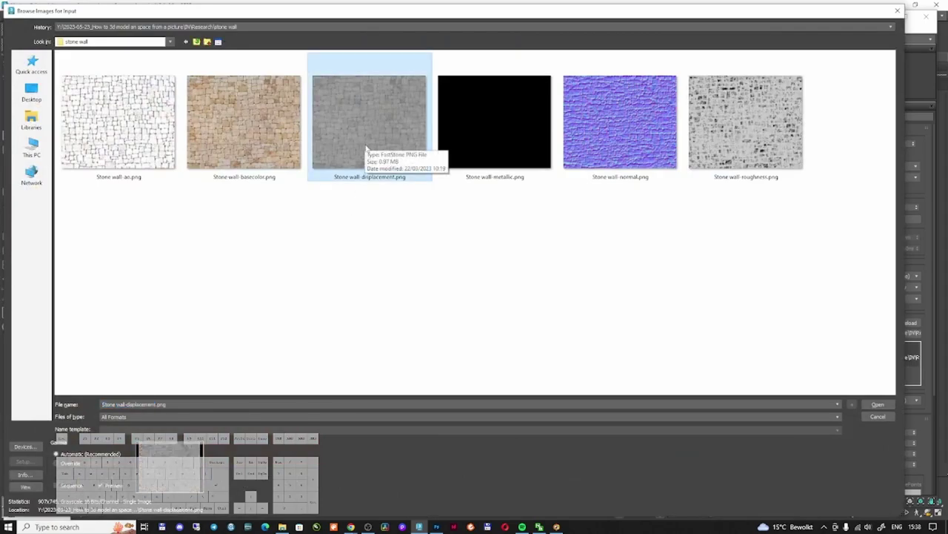
pyautogui.click(147, 148)
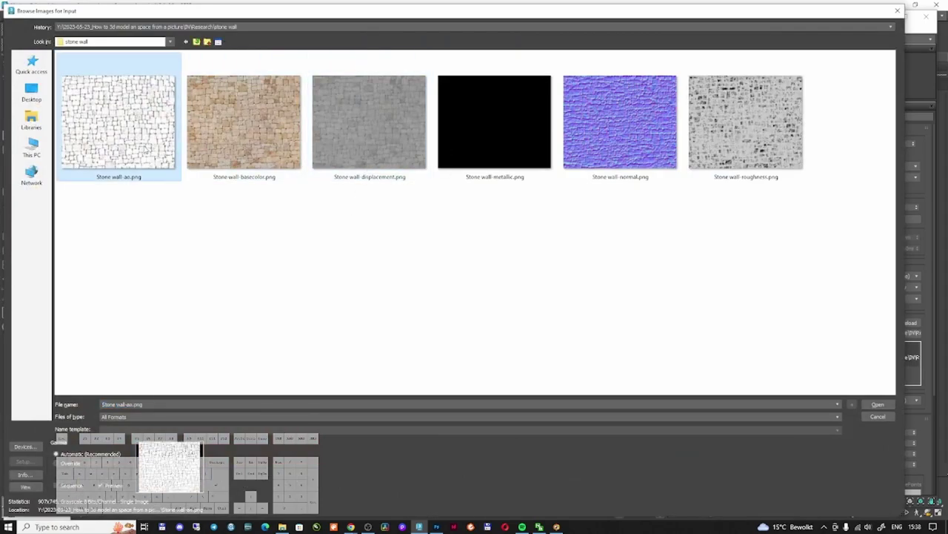
pyautogui.doubleClick(146, 148)
pyautogui.moveTo(540, 223); pyautogui.dragTo(524, 192)
pyautogui.moveTo(544, 152); pyautogui.dragTo(528, 144)
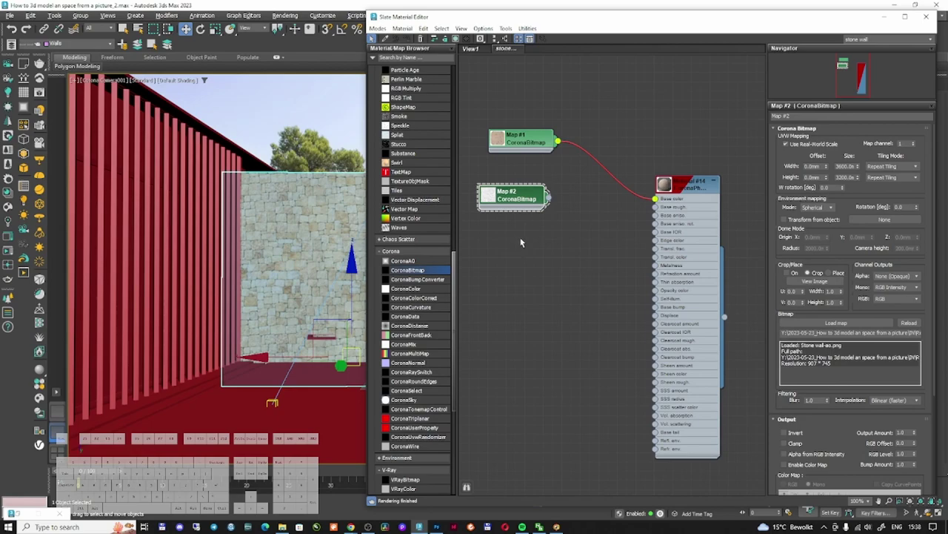
# Step: Insert a CoronaMix before the material's base color, with the base color bitmap as Top and the AO bitmap as Bottom
pyautogui.moveTo(414, 344); pyautogui.dragTo(601, 159)
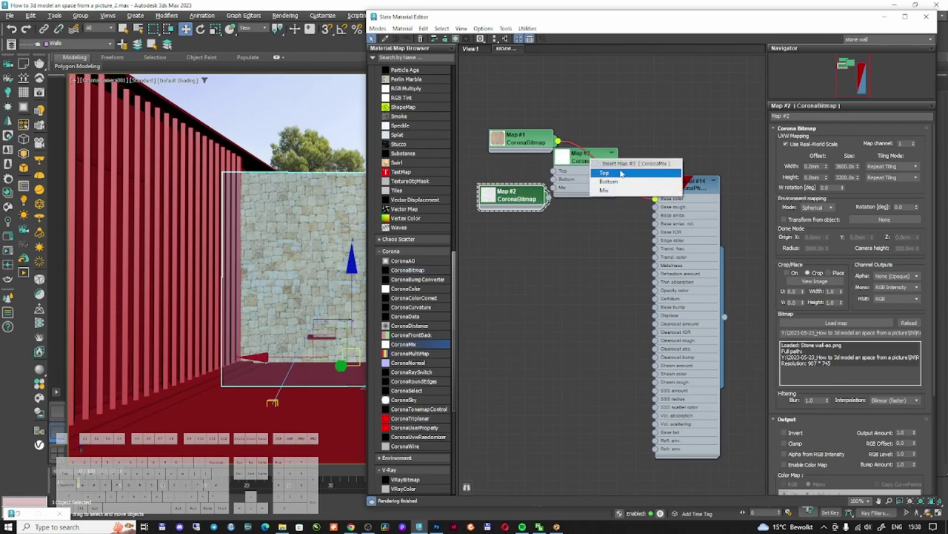
pyautogui.click(621, 172)
pyautogui.press('l')
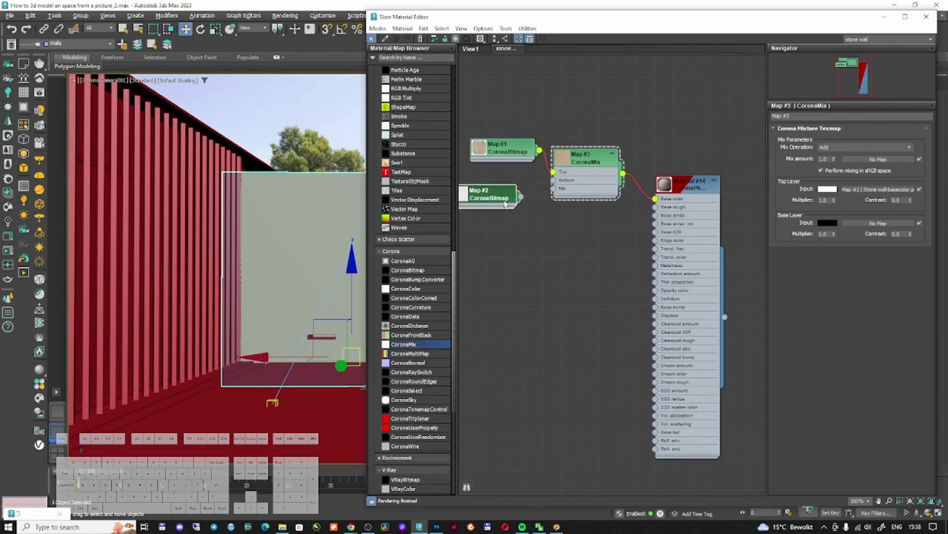
pyautogui.moveTo(521, 197); pyautogui.dragTo(553, 180)
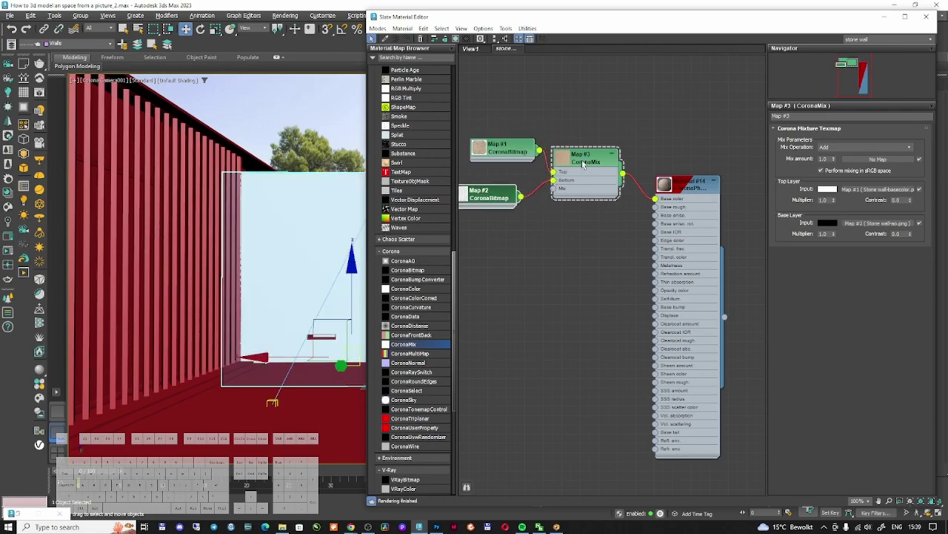
pyautogui.moveTo(700, 192); pyautogui.dragTo(728, 210)
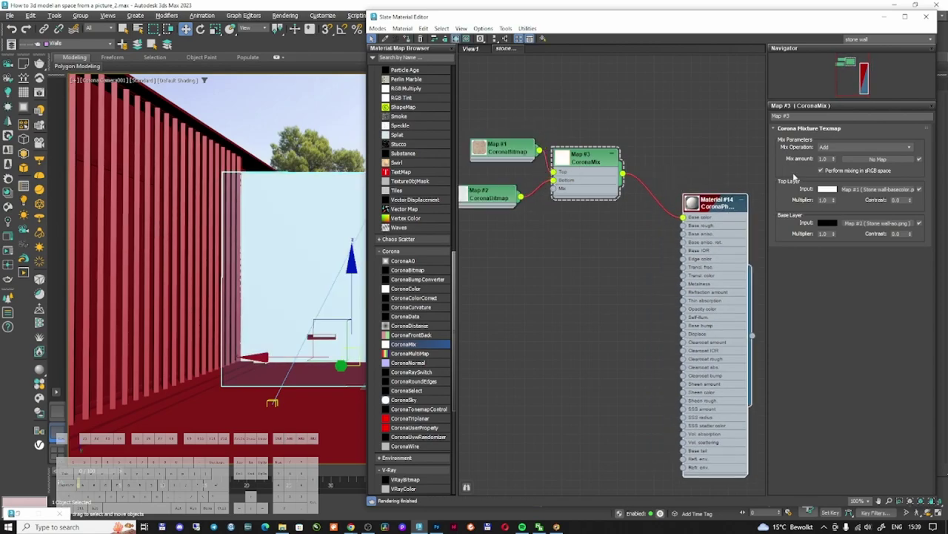
# Step: Set the CoronaMix operation to Multiply and check the result on the enlarged material preview
pyautogui.click(838, 149)
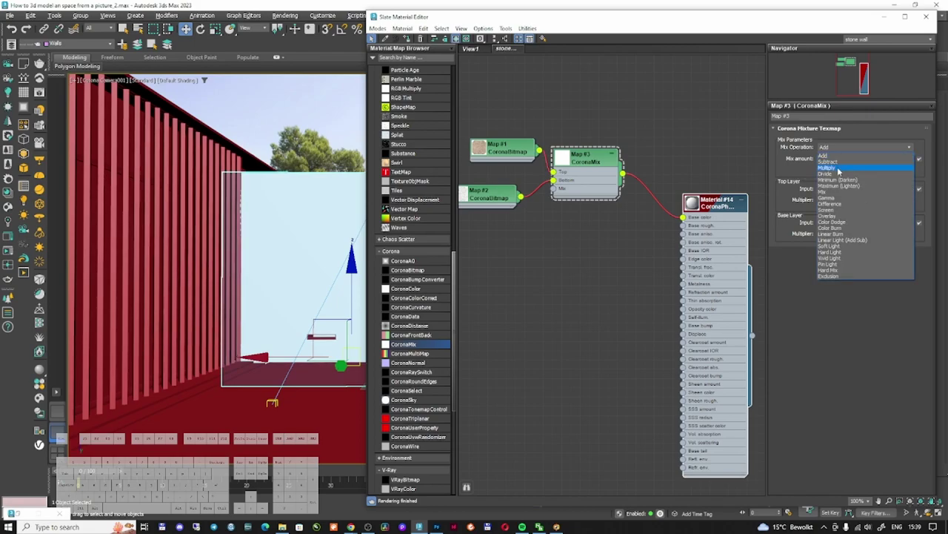
pyautogui.click(838, 169)
pyautogui.doubleClick(695, 204)
pyautogui.scroll(4, 722, 252)
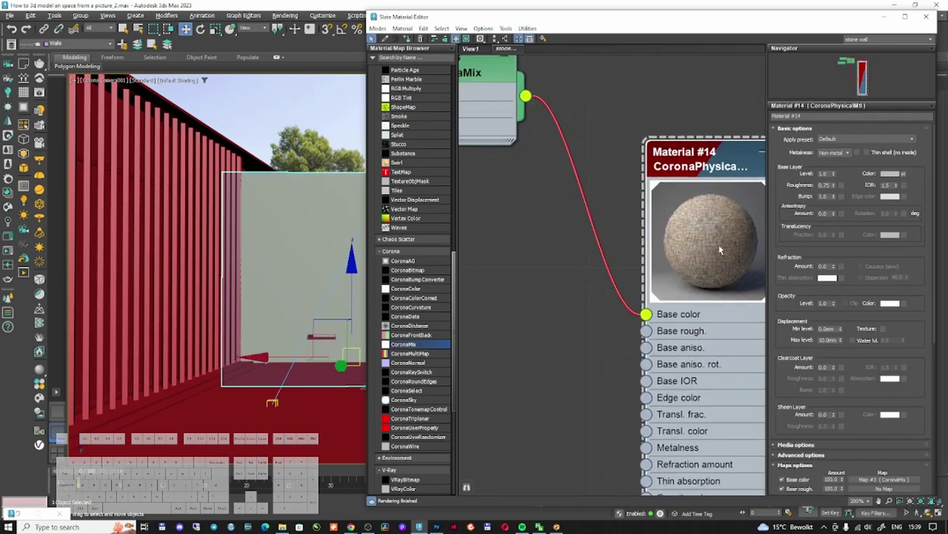
pyautogui.moveTo(568, 209); pyautogui.dragTo(576, 226, button='middle')
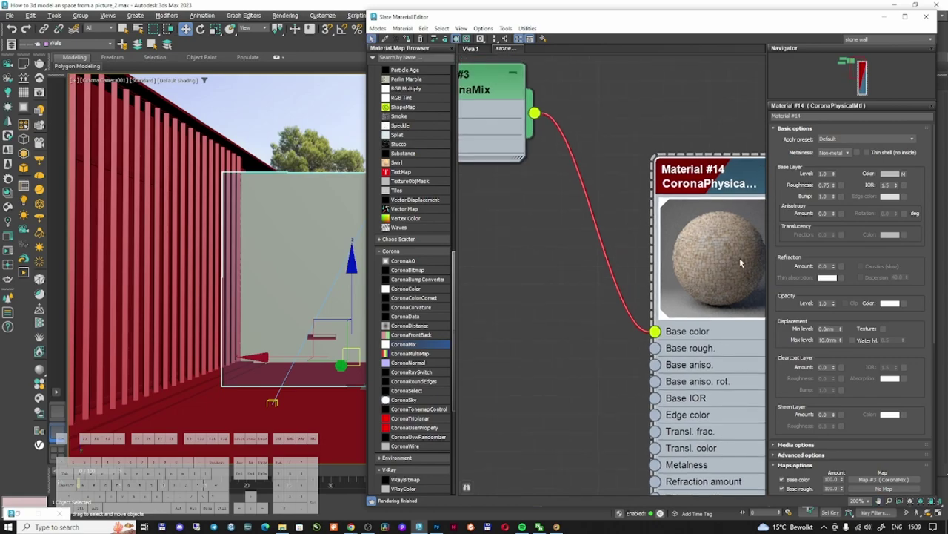
pyautogui.scroll(-4, 579, 235)
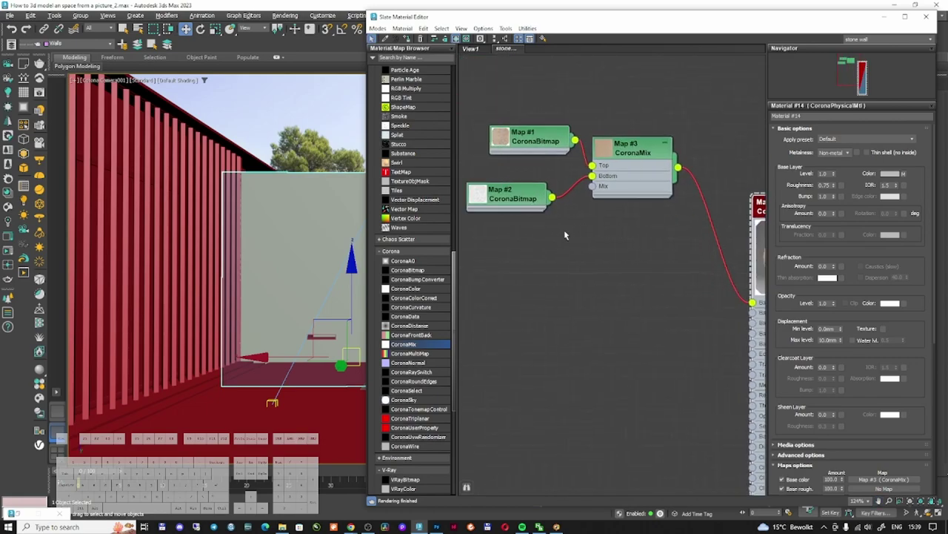
# Step: Make the CoronaMix base layer color white and swap its inputs, putting the AO bitmap on Top and the base color bitmap on Bottom
pyautogui.doubleClick(507, 208)
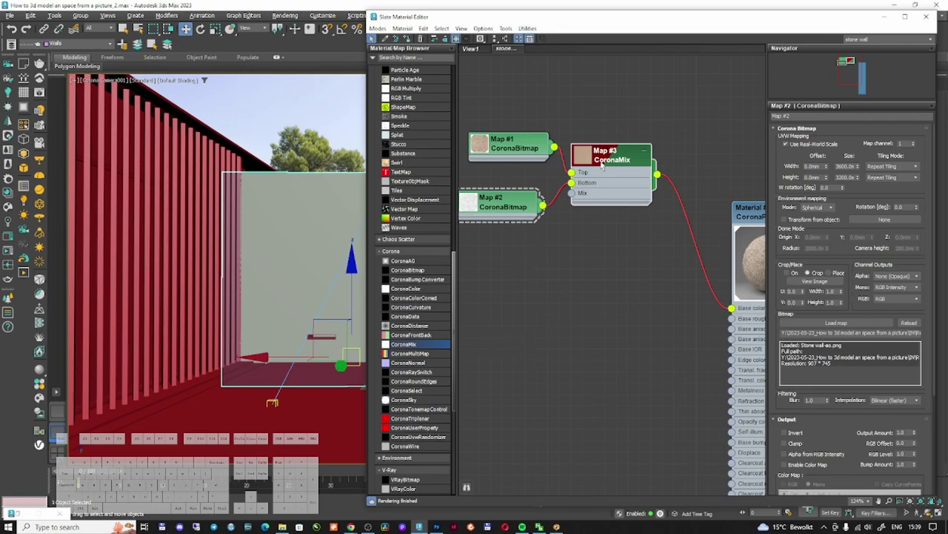
pyautogui.doubleClick(603, 166)
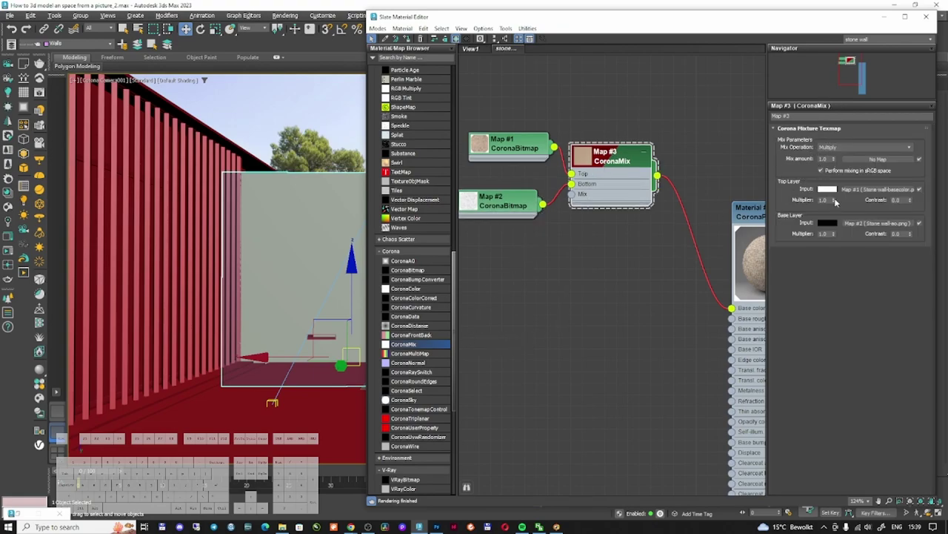
pyautogui.click(826, 233)
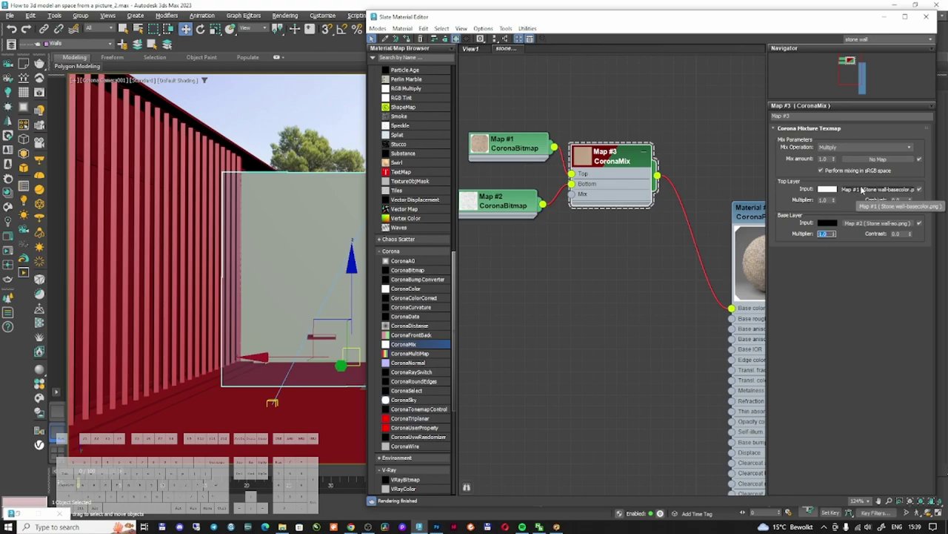
pyautogui.press('Return')
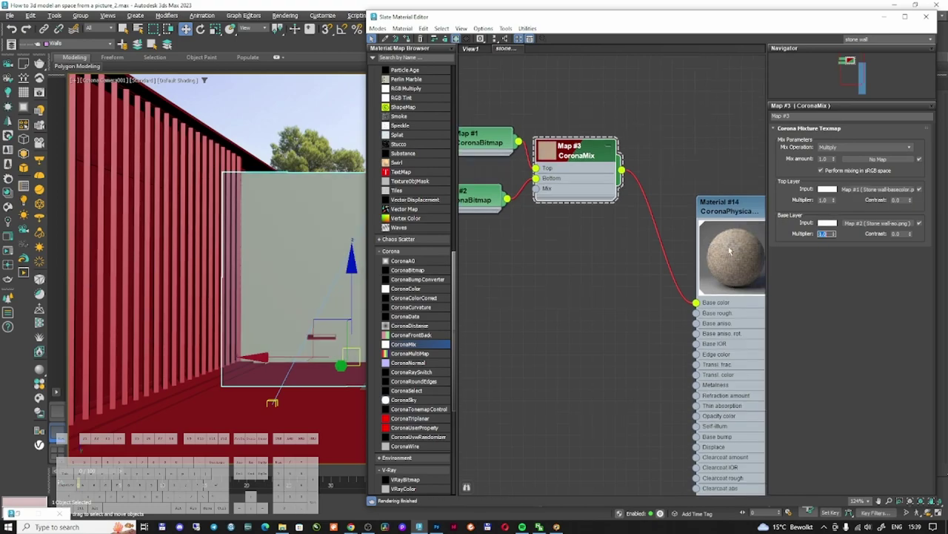
pyautogui.moveTo(598, 114); pyautogui.dragTo(666, 118, button='middle')
pyautogui.moveTo(562, 146); pyautogui.dragTo(604, 172)
# Step: Set the CoronaMix mix amount to 0.5
pyautogui.press('Return')
pyautogui.write('0')
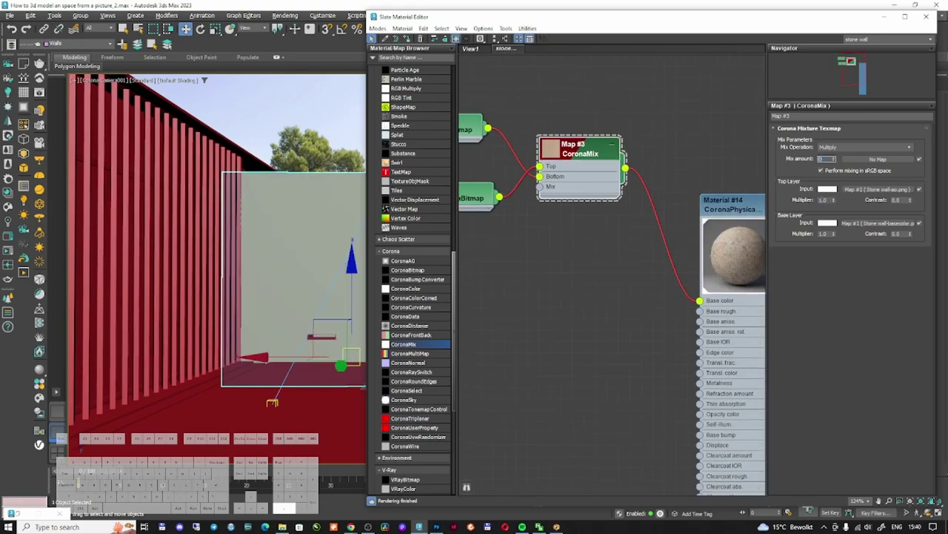
pyautogui.press('Return')
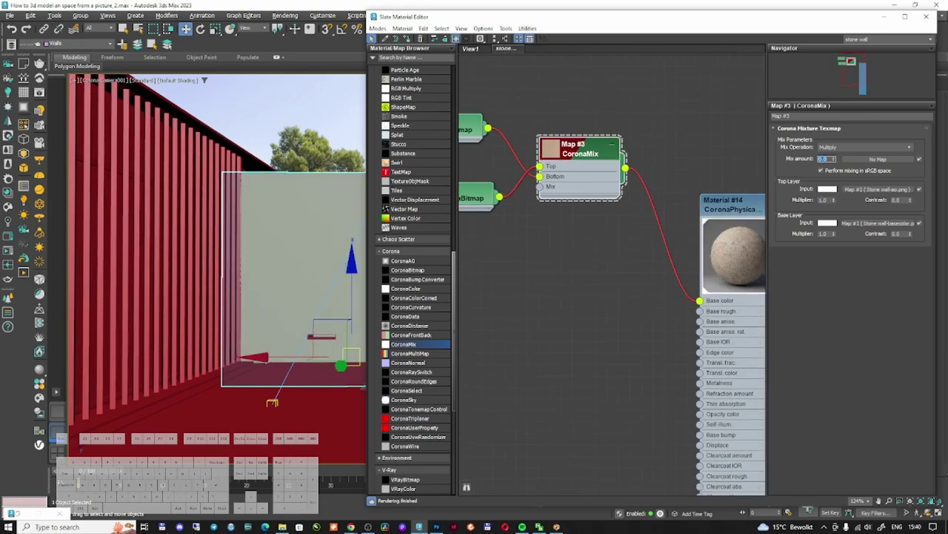
pyautogui.write('.5')
pyautogui.press('Return')
pyautogui.click(309, 189)
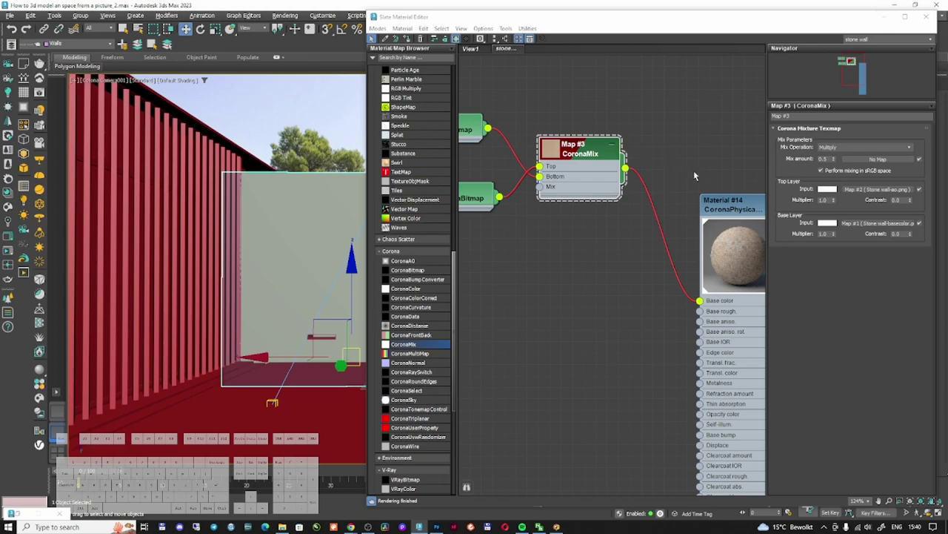
# Step: Duplicate the base color bitmap, load Stone wall-roughness.png into the copy and connect it to the material's base roughness
pyautogui.moveTo(694, 171); pyautogui.dragTo(596, 162, button='middle')
pyautogui.moveTo(642, 190); pyautogui.dragTo(663, 186)
pyautogui.doubleClick(663, 188)
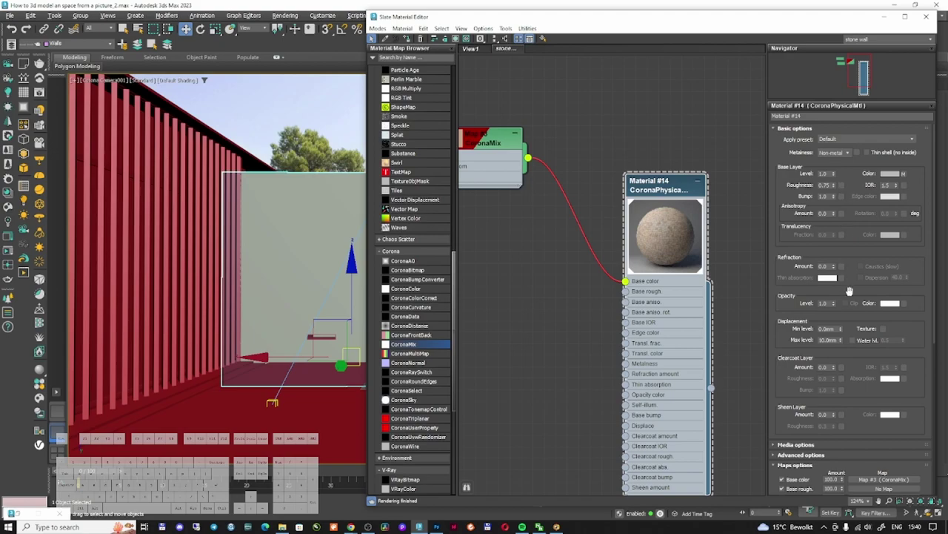
pyautogui.scroll(-5, 621, 181)
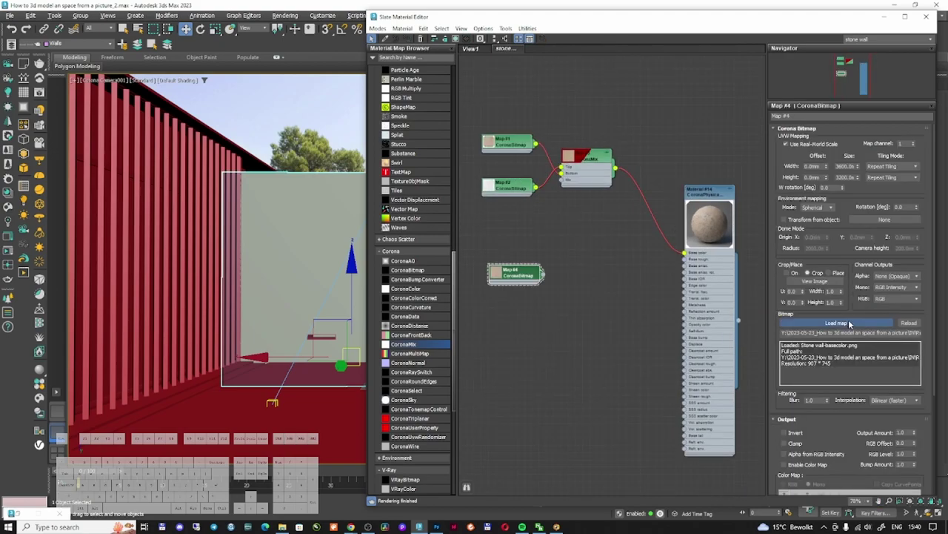
pyautogui.click(849, 323)
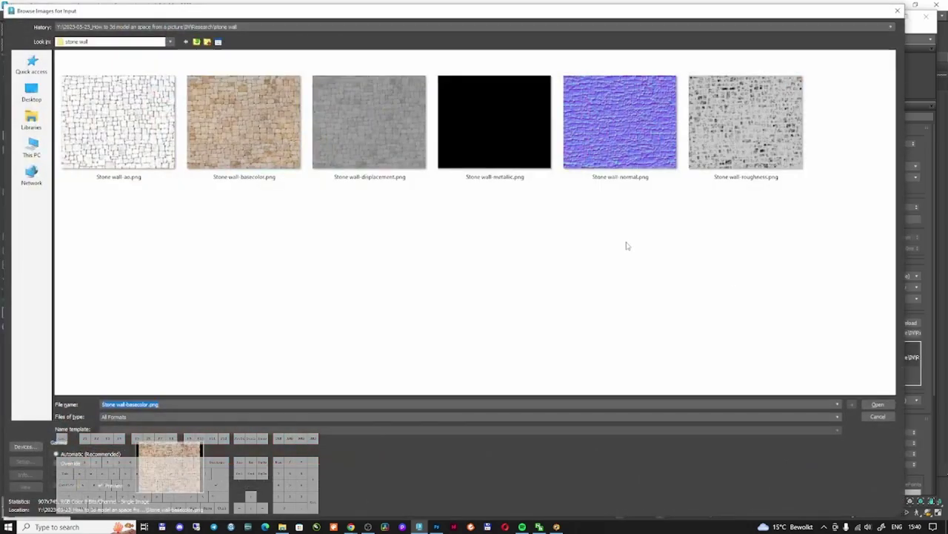
pyautogui.doubleClick(725, 148)
pyautogui.moveTo(718, 196); pyautogui.dragTo(716, 204)
pyautogui.moveTo(544, 275); pyautogui.dragTo(842, 185)
pyautogui.click(632, 289)
# Step: Insert a CoronaColorCorrect between the roughness bitmap and the material, and lower its Exposure to about -0.2
pyautogui.scroll(2, 617, 212)
pyautogui.moveTo(422, 298); pyautogui.dragTo(609, 296)
pyautogui.doubleClick(611, 297)
pyautogui.scroll(2, 612, 297)
pyautogui.moveTo(612, 297); pyautogui.dragTo(530, 298, button='middle')
pyautogui.moveTo(838, 185); pyautogui.dragTo(842, 192)
pyautogui.rightClick(842, 192)
pyautogui.moveTo(844, 263); pyautogui.dragTo(844, 282)
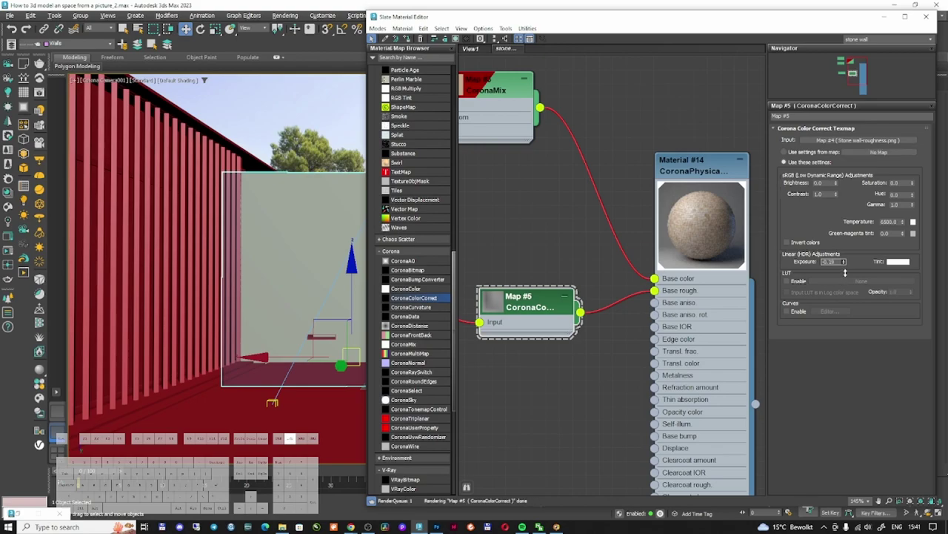
# Step: Duplicate the roughness bitmap below the original and load Stone wall-normal.png into the copy
pyautogui.scroll(-1, 535, 249)
pyautogui.moveTo(535, 248)
pyautogui.mouseDown(button='middle')
pyautogui.moveTo(614, 244)
pyautogui.moveTo(624, 199)
pyautogui.mouseUp(button='middle')
pyautogui.scroll(-3, 614, 245)
pyautogui.keyDown('shift'); pyautogui.moveTo(526, 252); pyautogui.dragTo(526, 317); pyautogui.keyUp('shift')
pyautogui.doubleClick(526, 316)
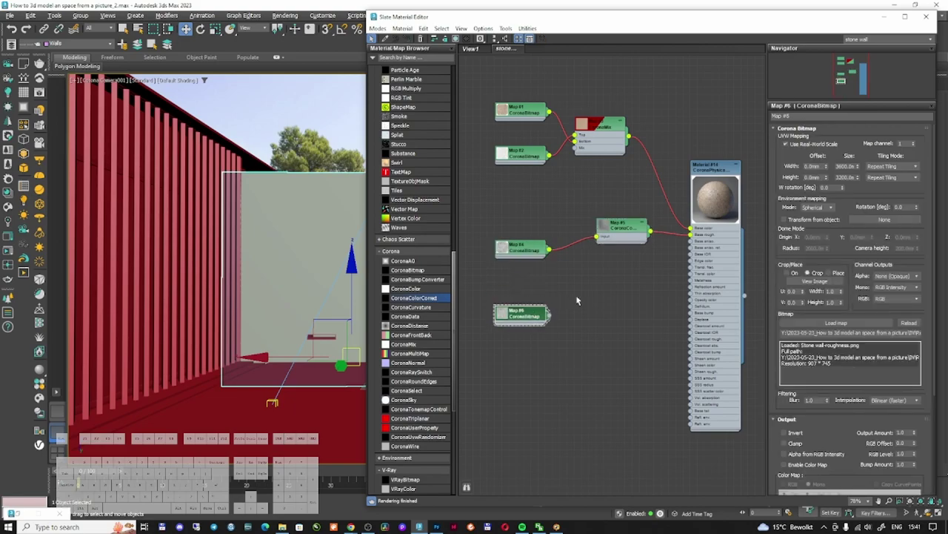
pyautogui.click(837, 323)
pyautogui.click(626, 154)
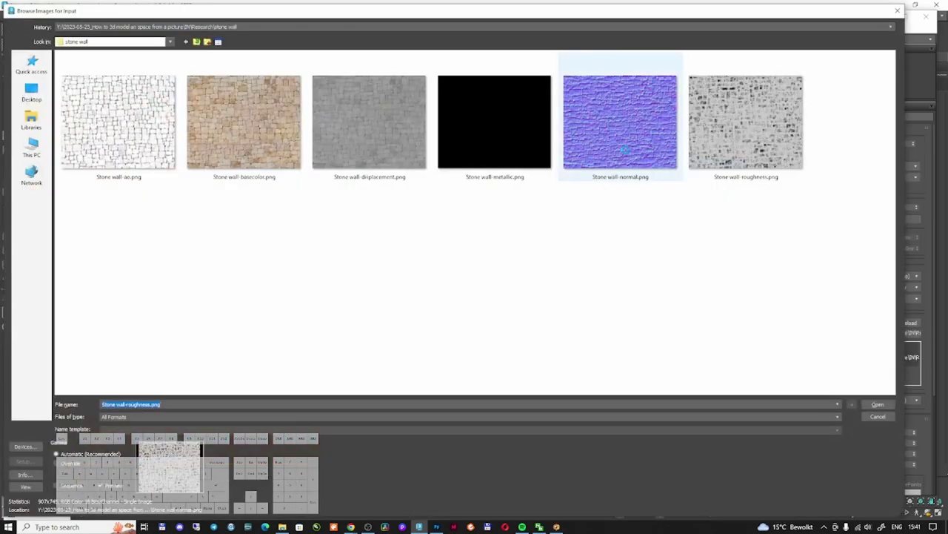
pyautogui.doubleClick(626, 155)
# Step: Add a CoronaNormal map fed by the normal bitmap and connect it to the material's base bump
pyautogui.moveTo(408, 363); pyautogui.dragTo(591, 303)
pyautogui.scroll(2, 642, 296)
pyautogui.moveTo(646, 310); pyautogui.dragTo(597, 307, button='middle')
pyautogui.moveTo(595, 304); pyautogui.dragTo(661, 323)
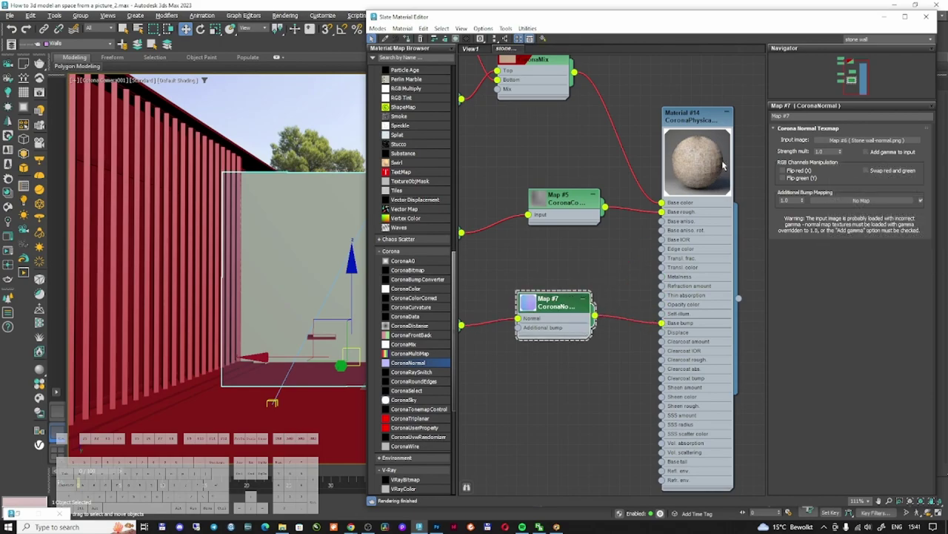
# Step: Turn on Add gamma to input for the CoronaNormal map
pyautogui.scroll(4, 717, 170)
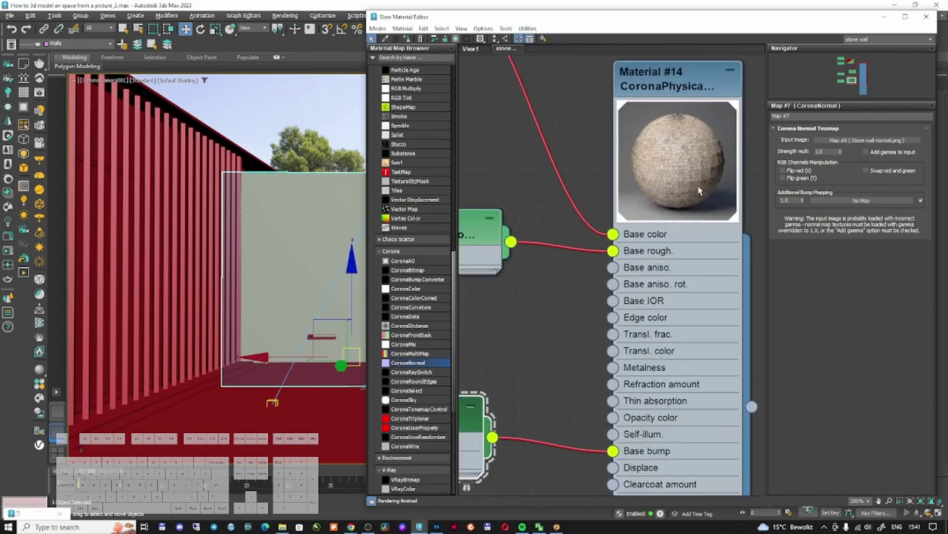
pyautogui.click(867, 152)
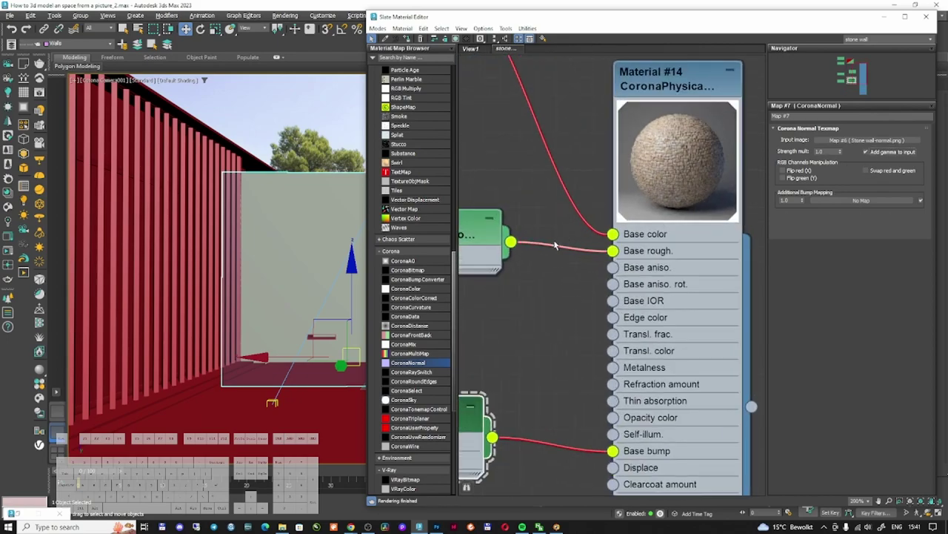
pyautogui.scroll(-2, 695, 173)
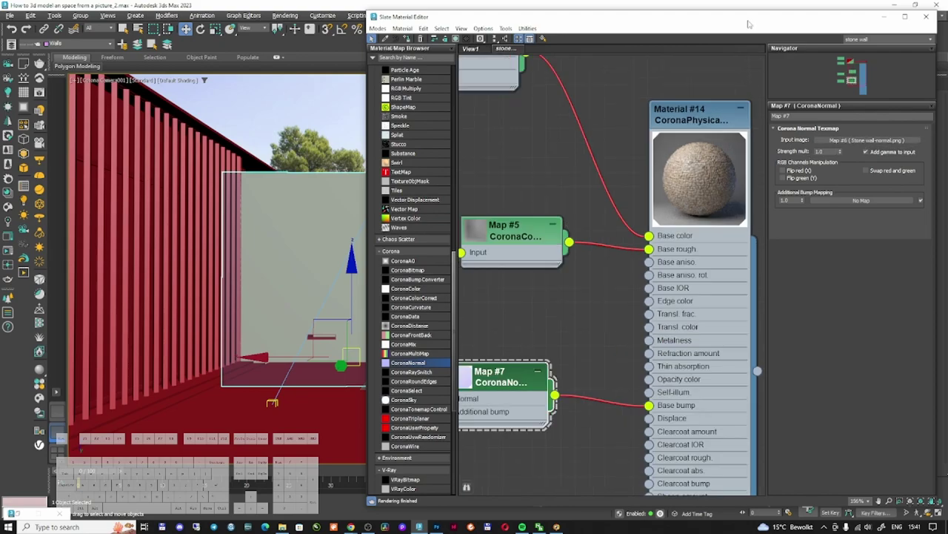
# Step: Narrow the material editor, move it out of the way and start Corona interactive rendering in the second camera viewport
pyautogui.moveTo(559, 22); pyautogui.dragTo(324, 25)
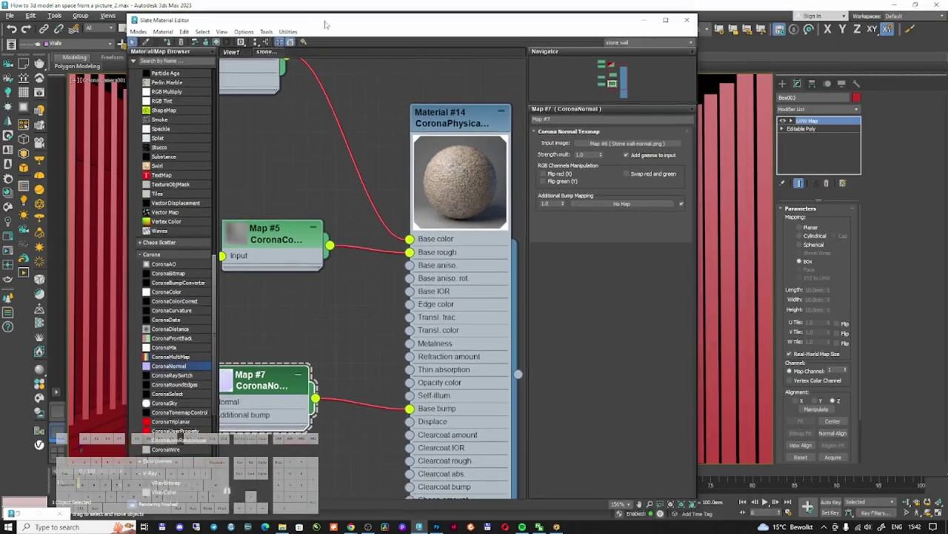
pyautogui.moveTo(697, 232); pyautogui.dragTo(601, 237)
pyautogui.moveTo(436, 22); pyautogui.dragTo(260, 27)
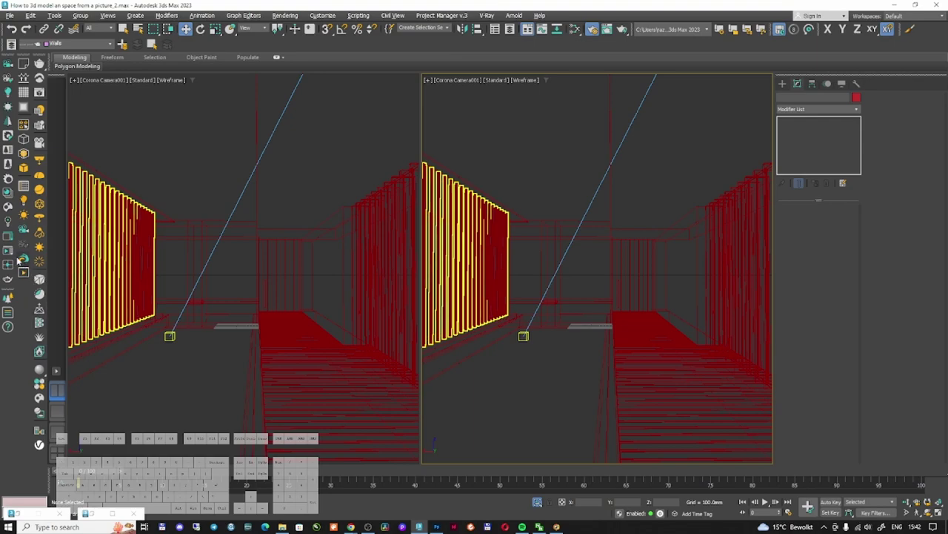
pyautogui.click(7, 252)
pyautogui.click(184, 166)
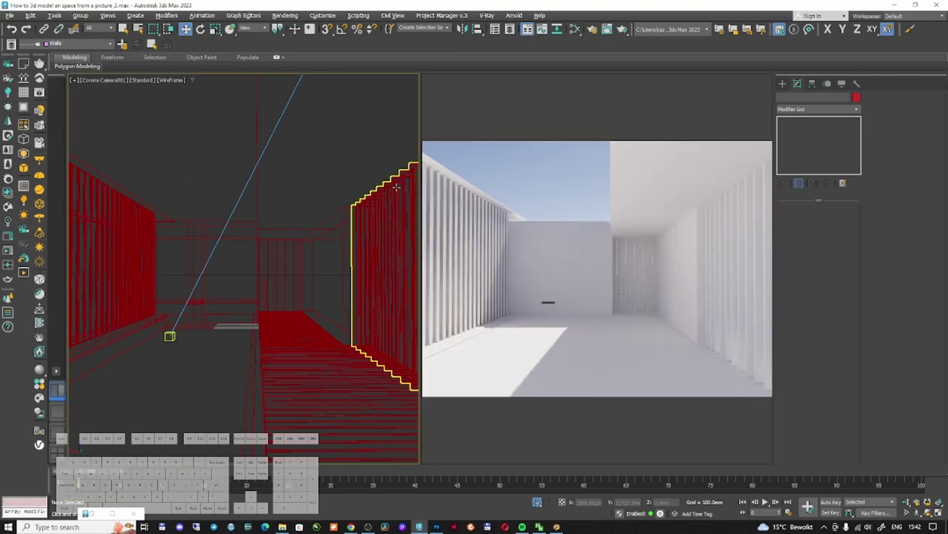
# Step: Disable the Mtl. override in the Corona render setup
pyautogui.press('F10')
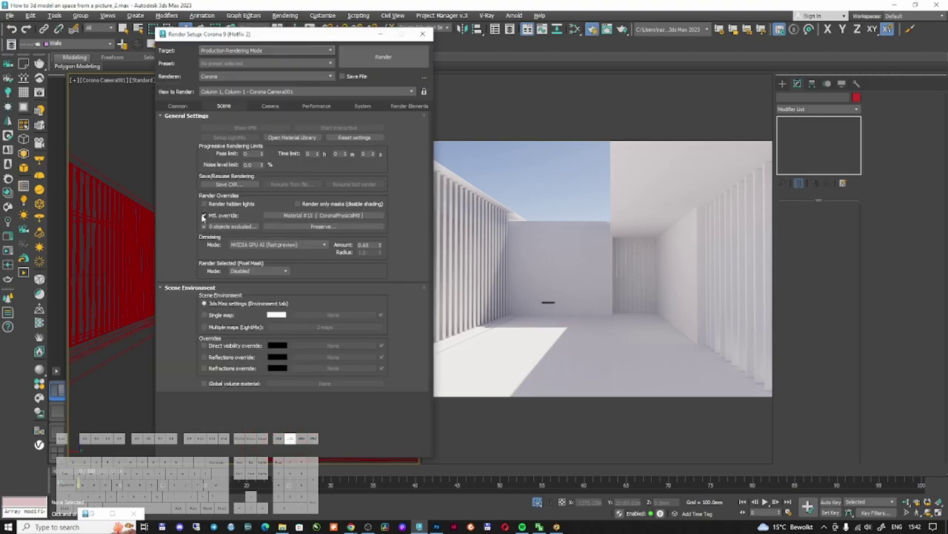
pyautogui.click(230, 216)
pyautogui.click(380, 34)
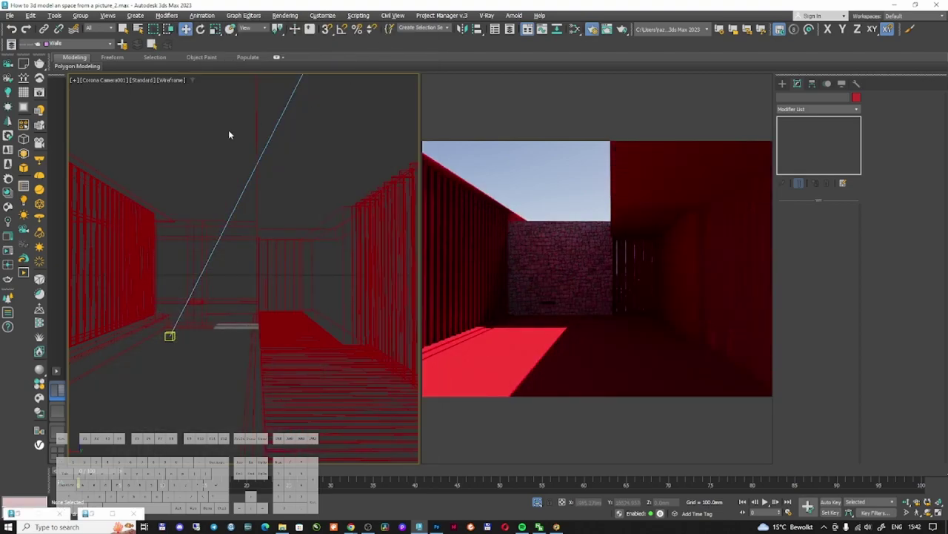
# Step: Add a new CoronaPhysicalMtl beside the stone wall material and name it white generic
pyautogui.press('m')
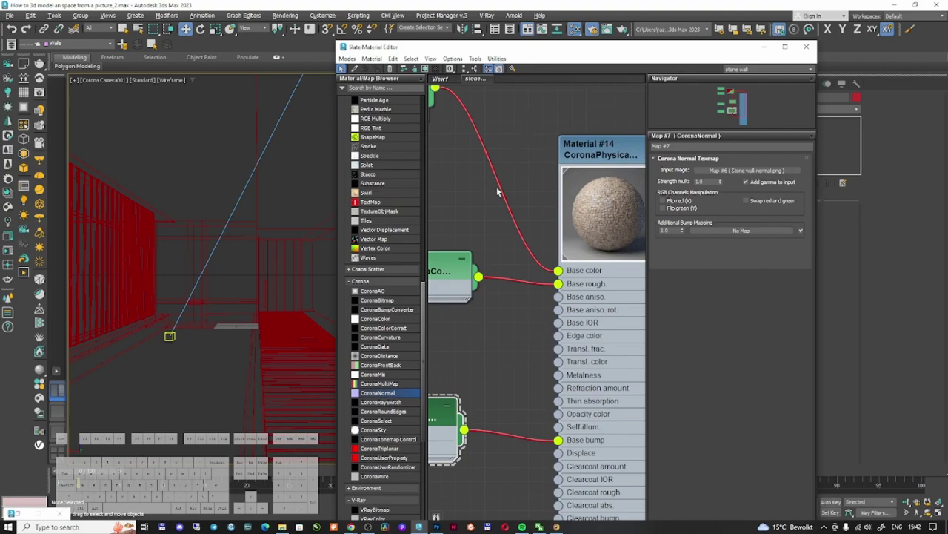
pyautogui.scroll(-5, 497, 192)
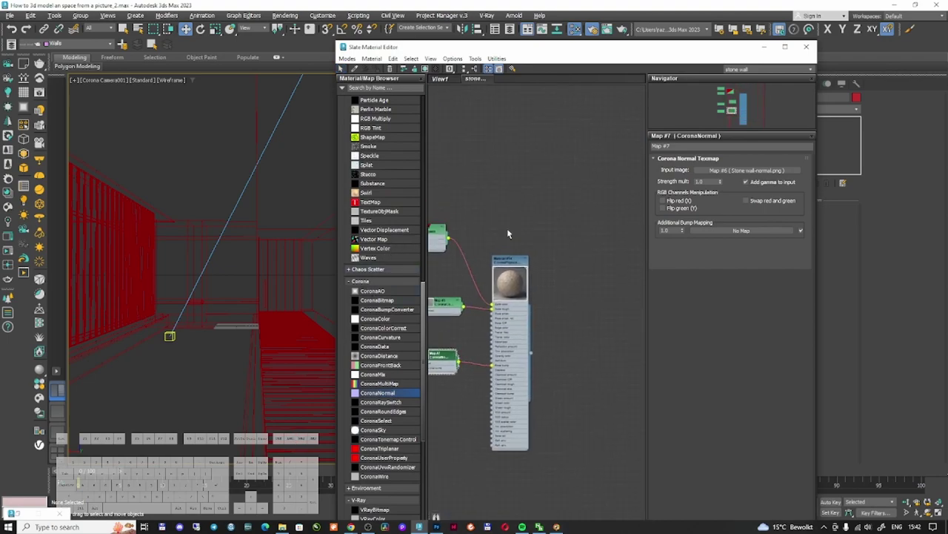
pyautogui.scroll(20, 390, 290)
pyautogui.moveTo(382, 246); pyautogui.dragTo(604, 130)
pyautogui.doubleClick(606, 131)
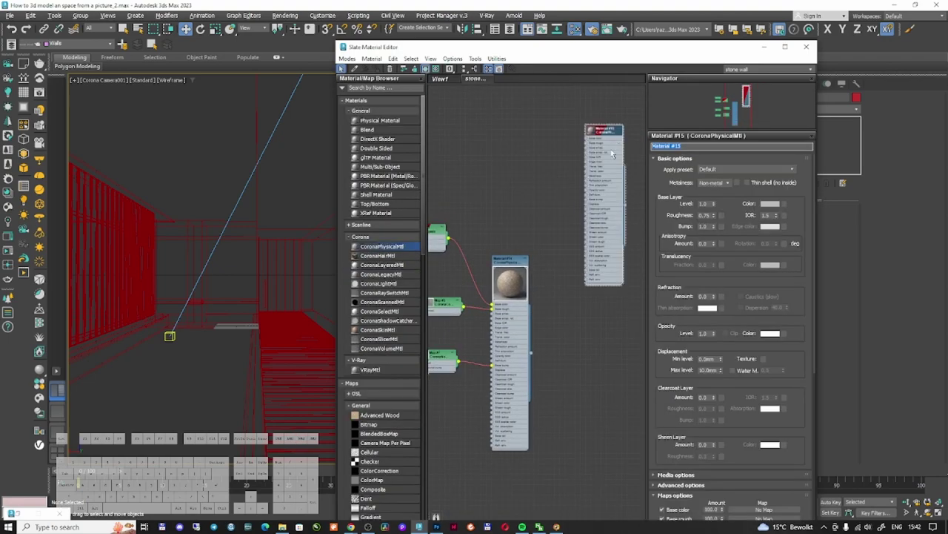
pyautogui.write('white generic')
# Step: Set the Value of the white generic material's base color to 220
pyautogui.click(770, 203)
pyautogui.doubleClick(751, 152)
pyautogui.write('22')
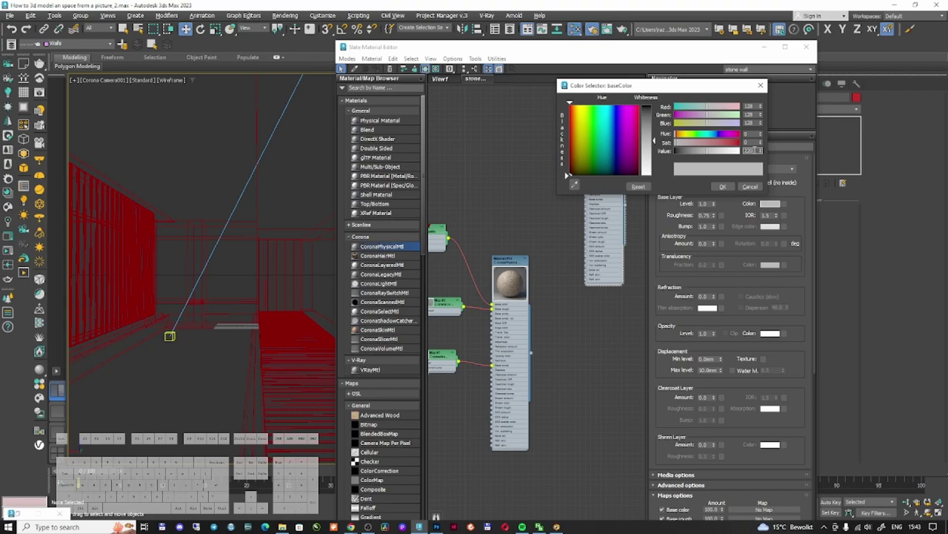
pyautogui.write('0')
pyautogui.press('Return')
pyautogui.click(724, 186)
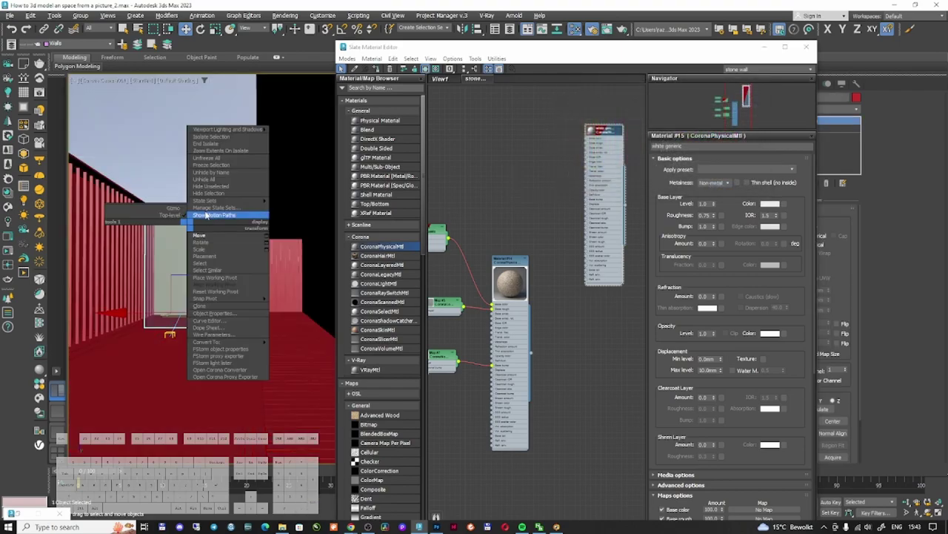
# Step: Assign the white generic material to everything except the stone wall, hiding that wall temporarily and unhiding it again
pyautogui.click(212, 196)
pyautogui.click(310, 188)
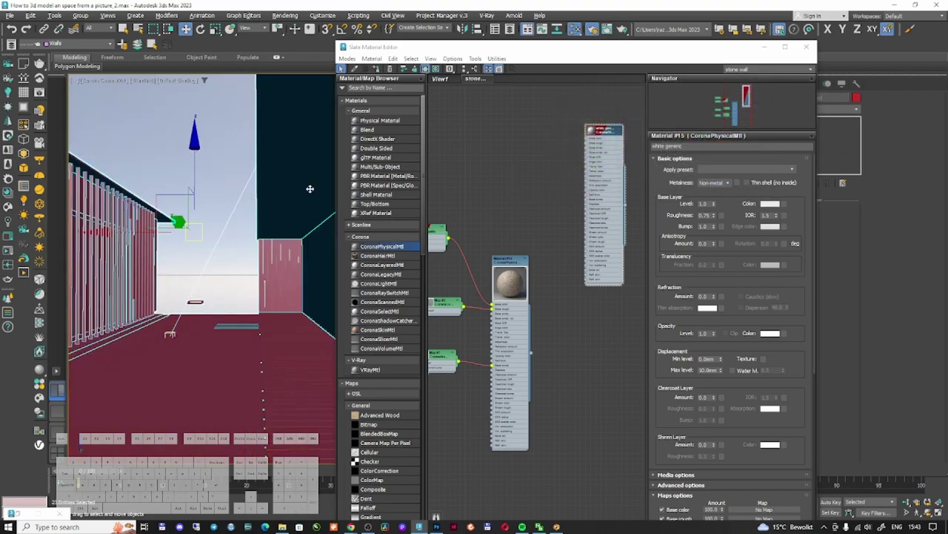
pyautogui.click(377, 69)
pyautogui.rightClick(255, 173)
pyautogui.click(263, 138)
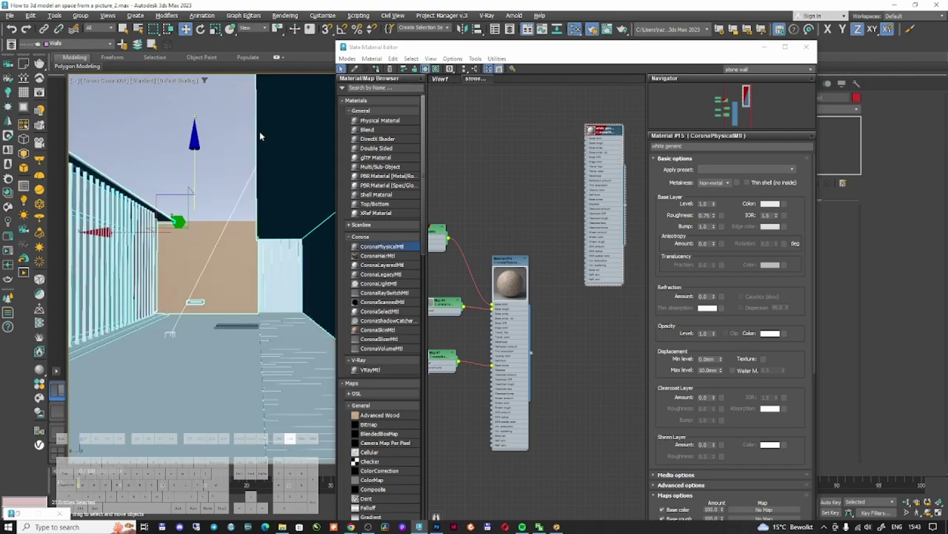
pyautogui.click(765, 47)
# Step: Examine the stone wall's texture in the interactive render
pyautogui.click(623, 192)
pyautogui.click(583, 279)
pyautogui.click(194, 162)
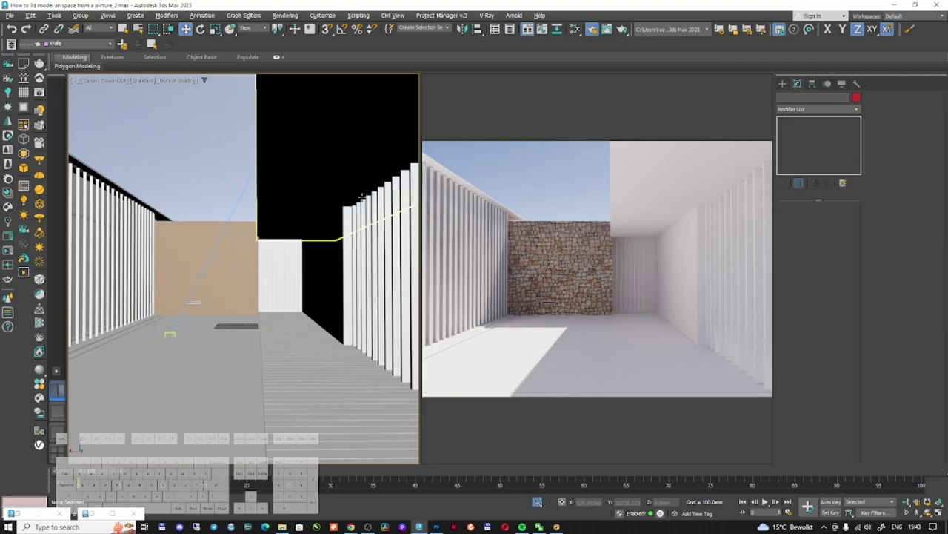
pyautogui.click(558, 255)
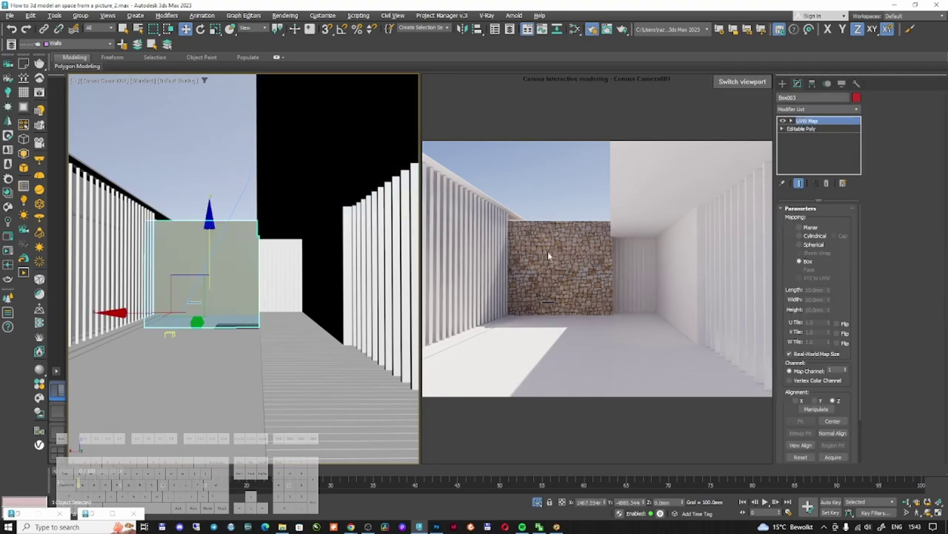
pyautogui.click(154, 179)
# Step: Set the Mix amount of the stone wall's CoronaMix map to 0.1
pyautogui.press('m')
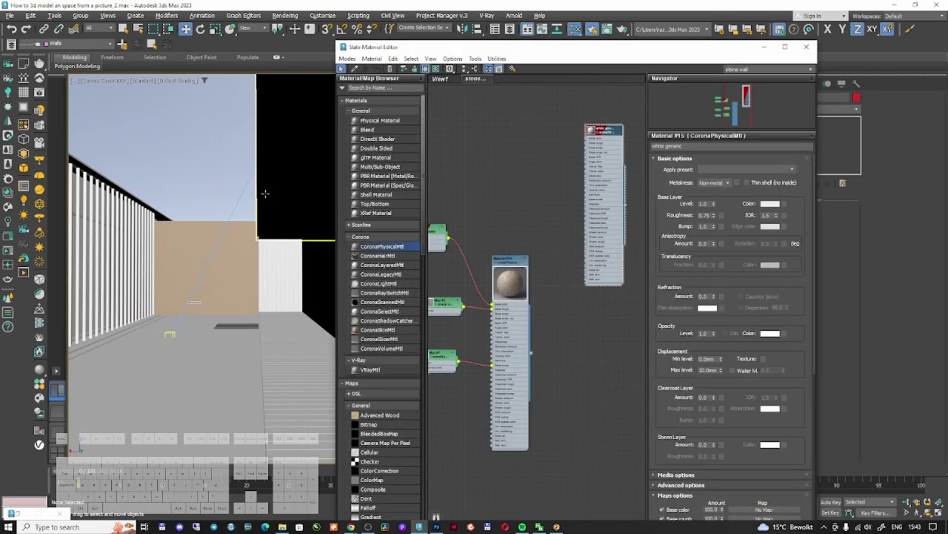
pyautogui.scroll(4, 518, 270)
pyautogui.moveTo(578, 50); pyautogui.dragTo(250, 31)
pyautogui.moveTo(106, 205); pyautogui.dragTo(284, 207, button='middle')
pyautogui.scroll(-2, 284, 208)
pyautogui.doubleClick(235, 181)
pyautogui.doubleClick(378, 171)
pyautogui.write('.1')
pyautogui.press('Return')
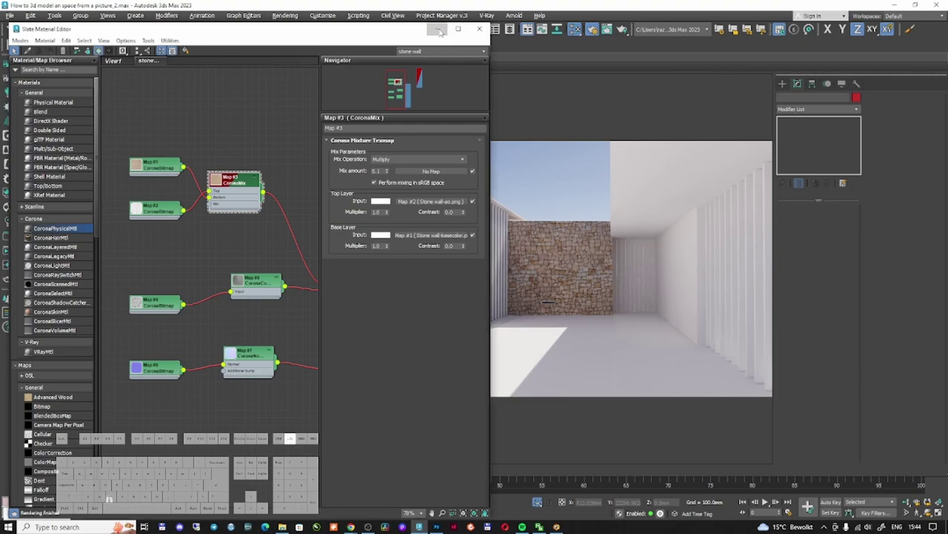
pyautogui.click(438, 29)
# Step: Add a CoronaDisplacementMod modifier to the stone wall above its UVW Map
pyautogui.click(222, 259)
pyautogui.click(829, 110)
pyautogui.write('cor')
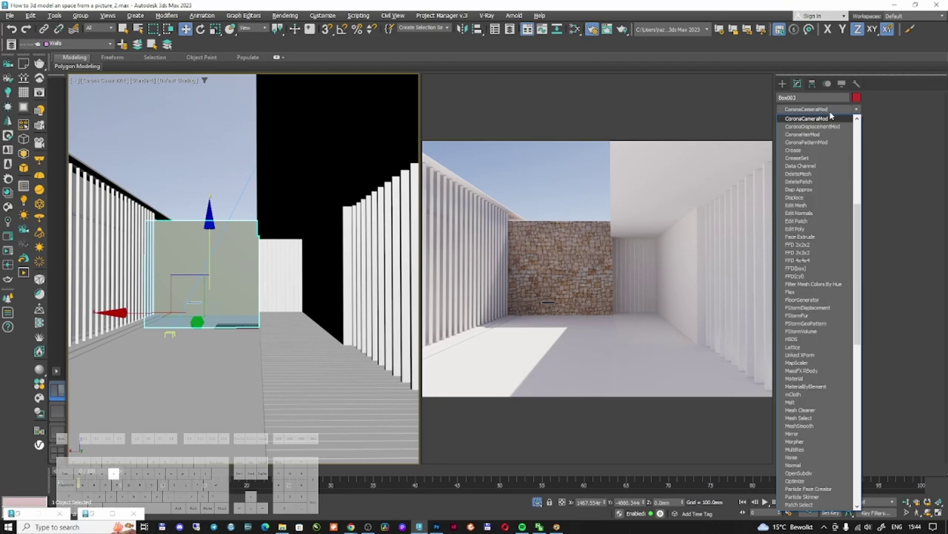
pyautogui.press('Down')
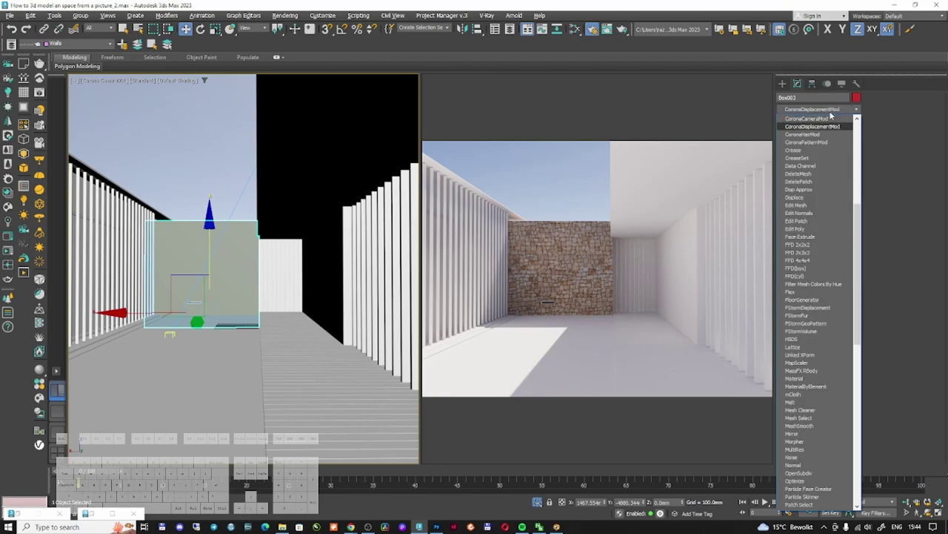
pyautogui.press('Return')
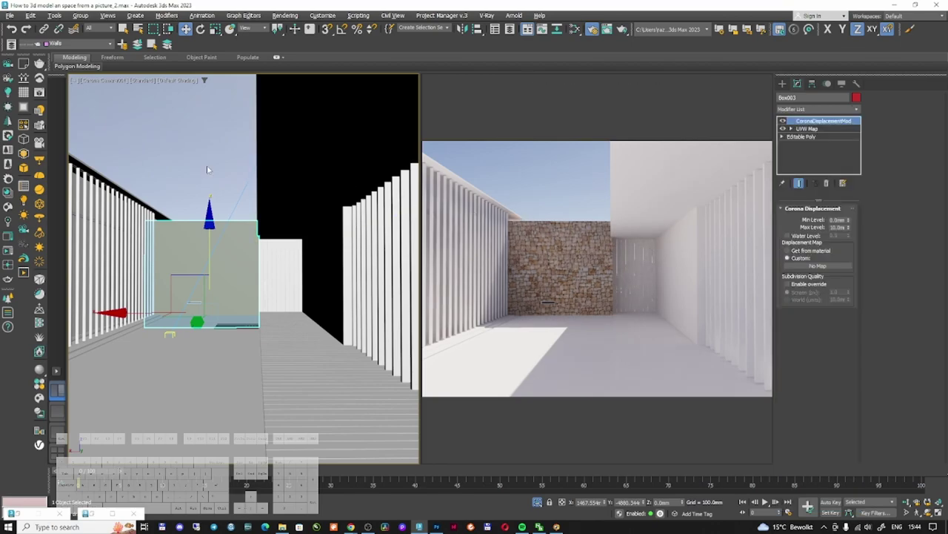
pyautogui.click(209, 166)
# Step: Duplicate the roughness bitmap below the normal bitmap and load Stone wall-displacement.png into the copy
pyautogui.press('m')
pyautogui.scroll(-4, 228, 296)
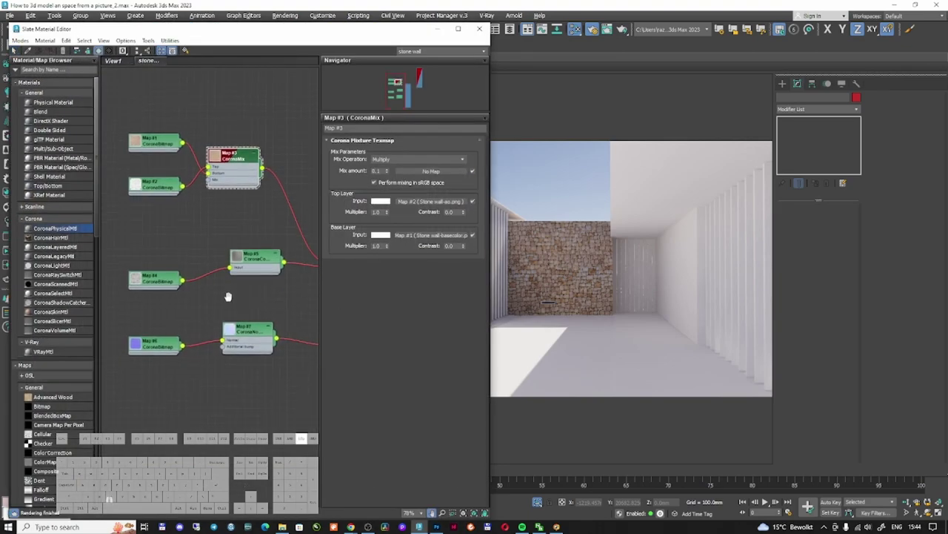
pyautogui.click(182, 229)
pyautogui.click(434, 325)
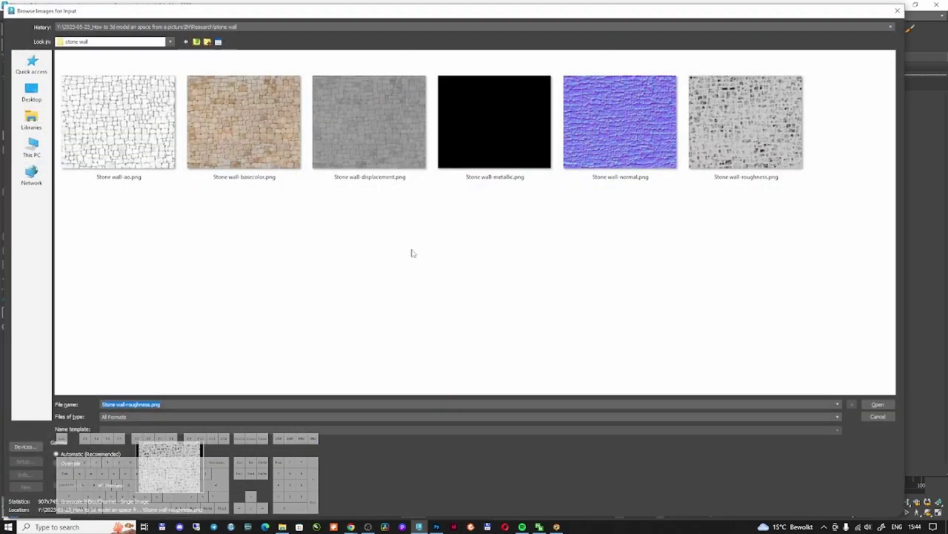
pyautogui.click(400, 152)
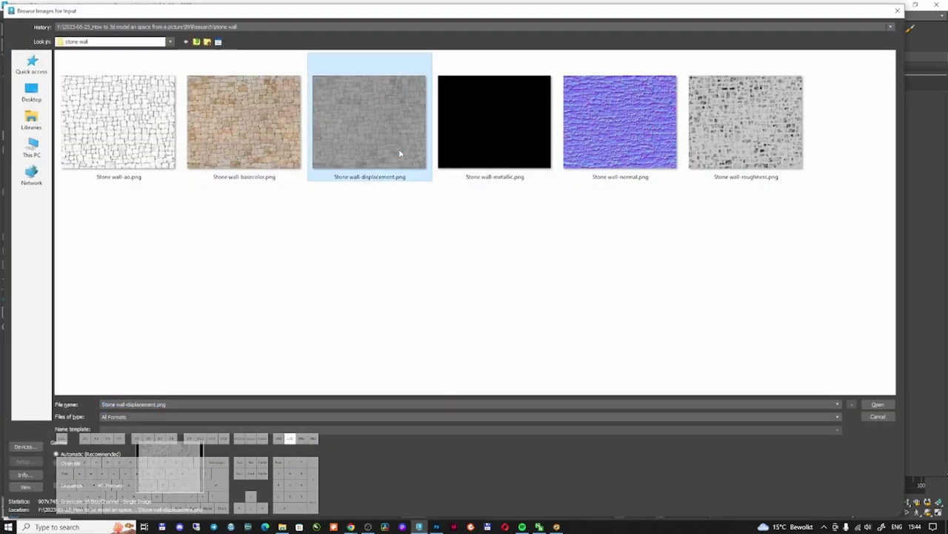
pyautogui.doubleClick(399, 153)
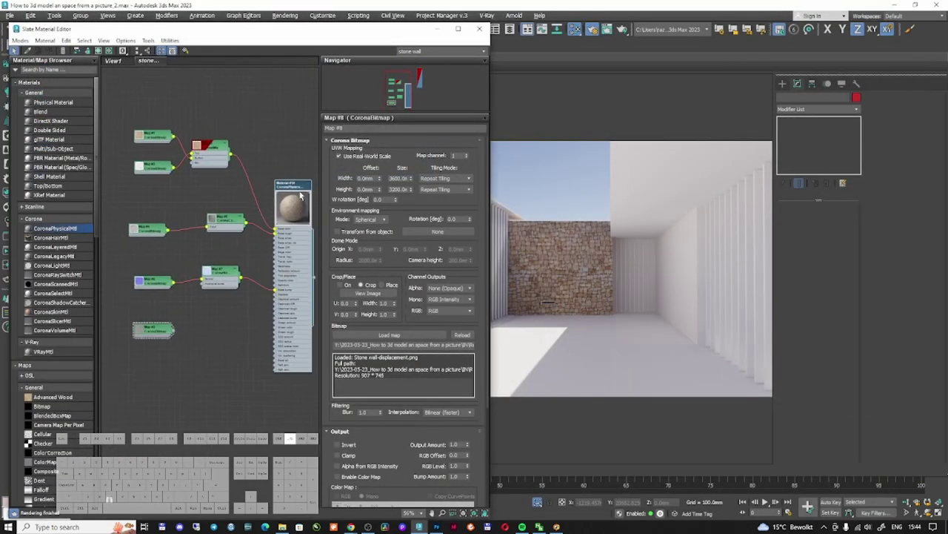
# Step: Connect the displacement bitmap to the stone wall material's Displace input and close the material editor
pyautogui.scroll(4, 200, 322)
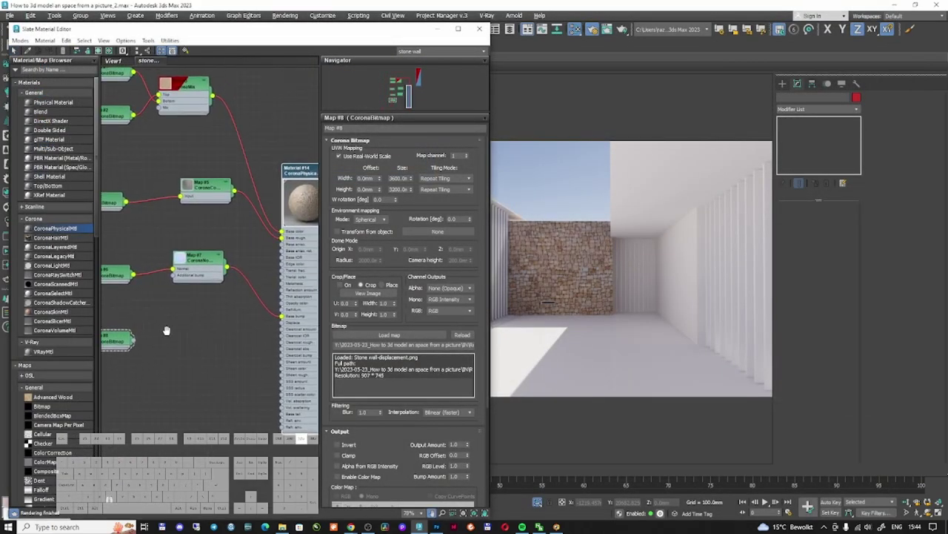
pyautogui.moveTo(132, 338); pyautogui.dragTo(282, 320)
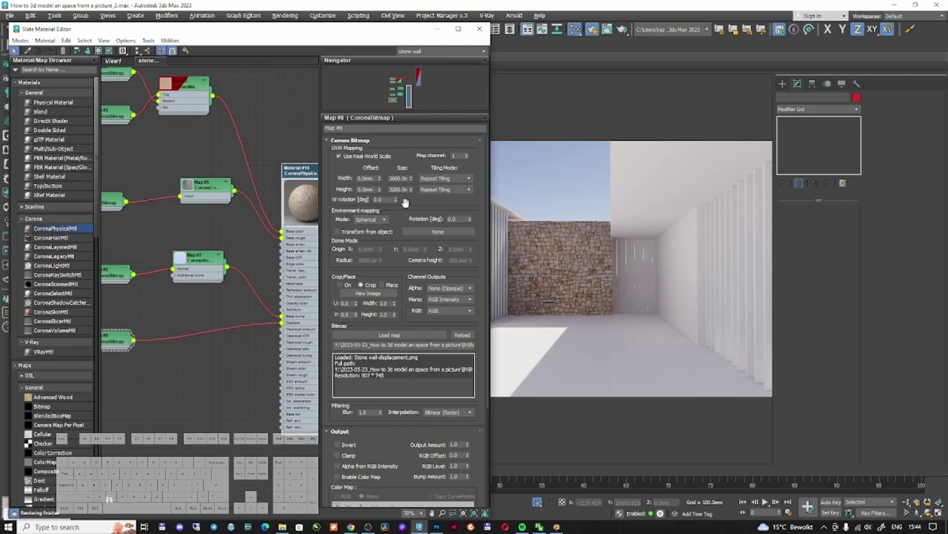
pyautogui.click(479, 29)
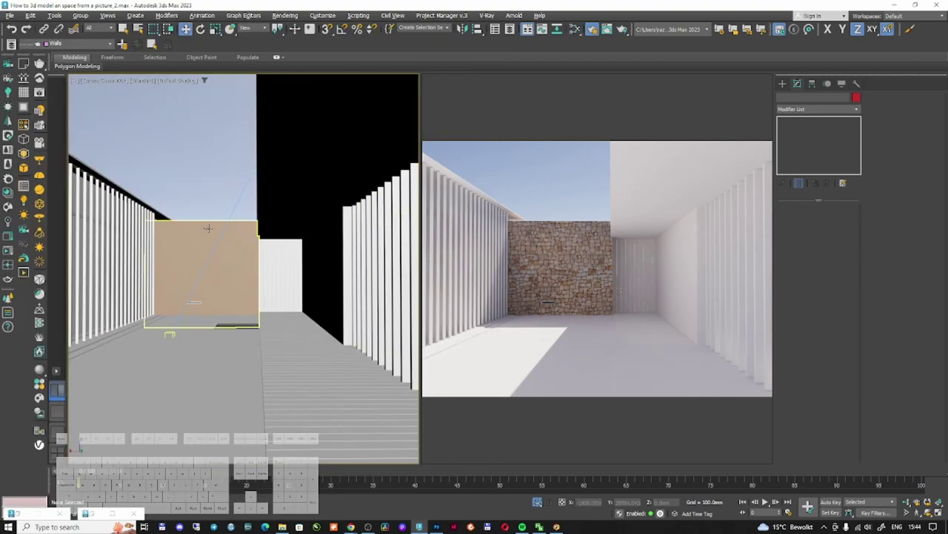
# Step: Make the stone wall's displacement modifier get its map from the material, with Max Level 30 mm and the subdivision override at 1.0 px
pyautogui.click(200, 267)
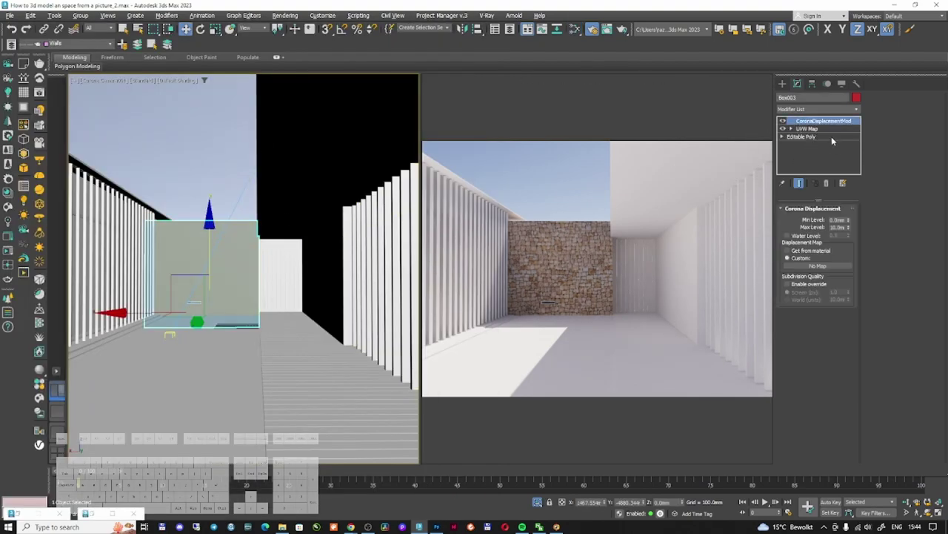
pyautogui.click(787, 251)
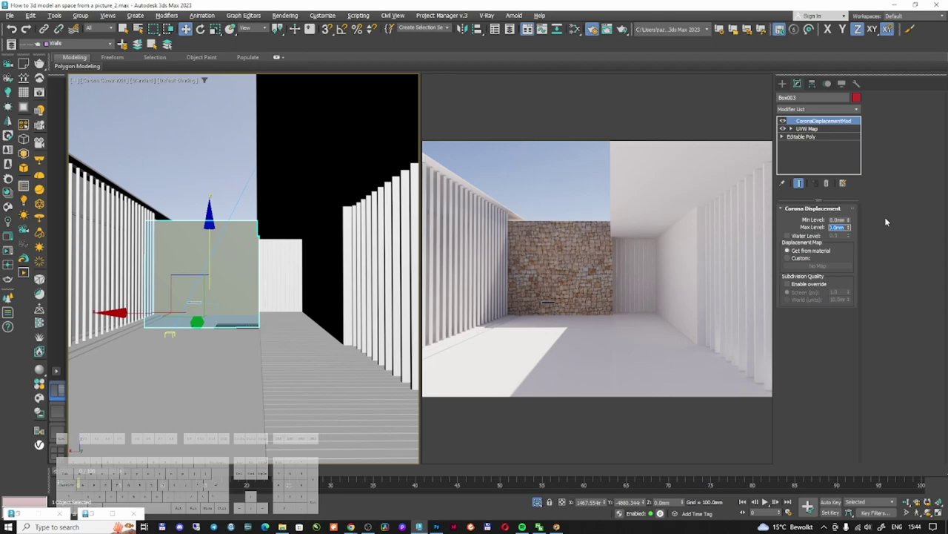
pyautogui.write('150')
pyautogui.press('Return')
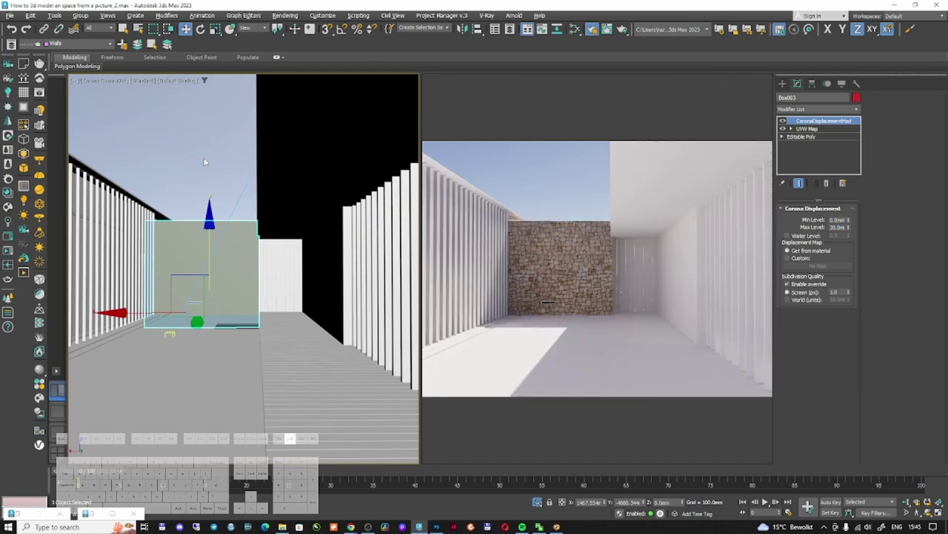
pyautogui.click(204, 162)
# Step: Copy the UVW Map and CoronaDisplacementMod modifiers from the back stone wall and paste them onto the side wall Box002
pyautogui.click(221, 252)
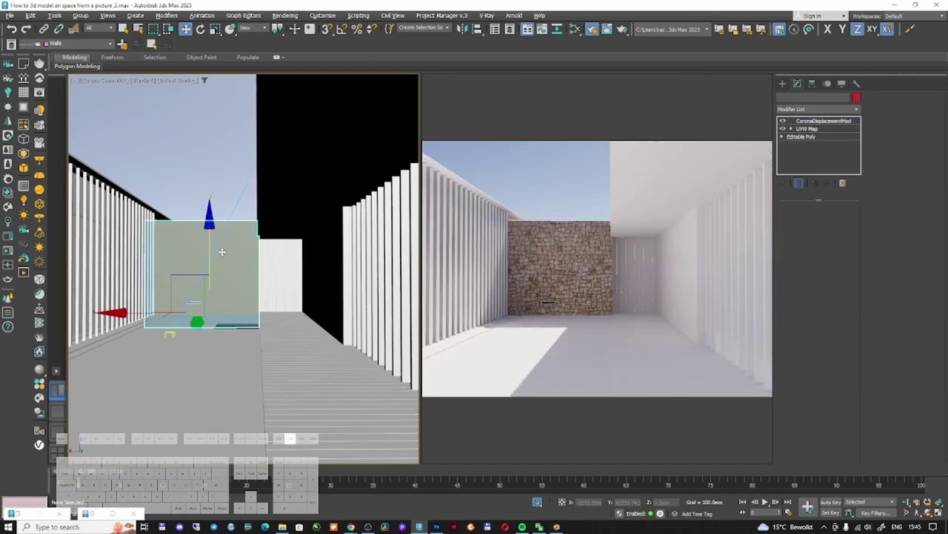
pyautogui.keyDown('ctrl'); pyautogui.click(819, 129); pyautogui.keyUp('ctrl')
pyautogui.rightClick(819, 129)
pyautogui.click(830, 161)
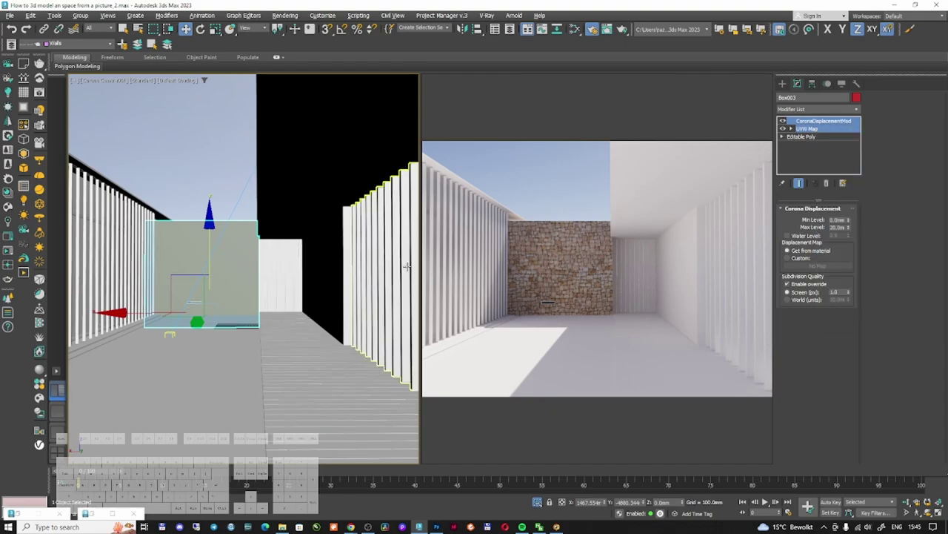
pyautogui.click(330, 263)
pyautogui.rightClick(830, 123)
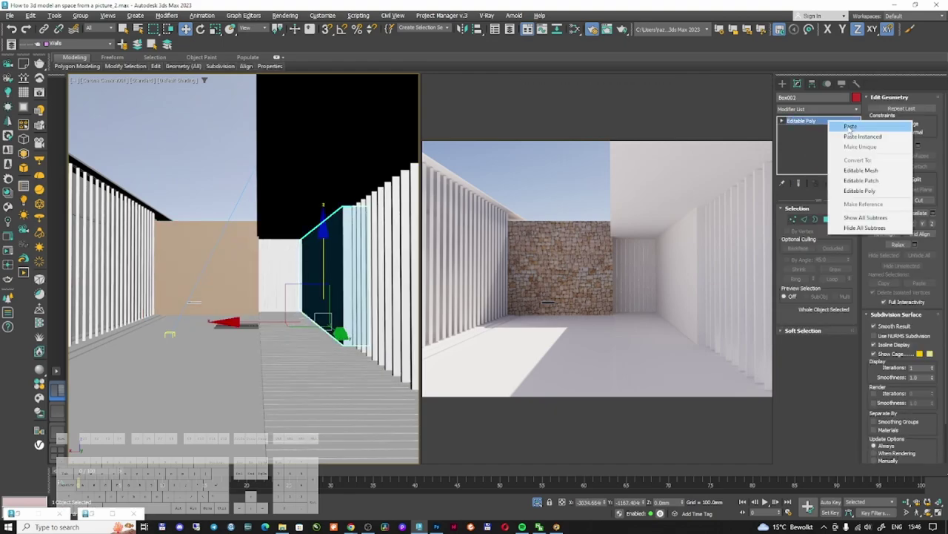
pyautogui.click(847, 127)
# Step: Assign the stone wall material to the side wall, put the material editor away and clear the selection
pyautogui.press('m')
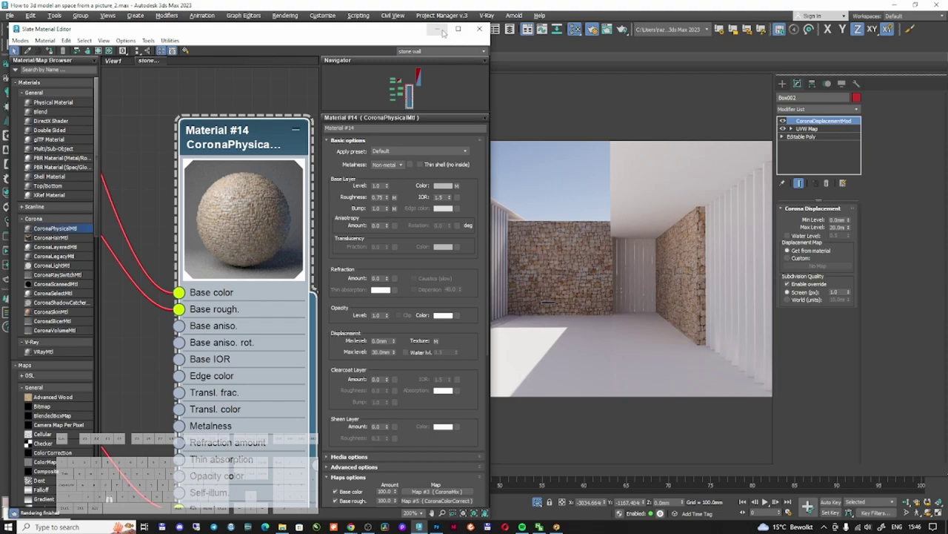
pyautogui.click(438, 30)
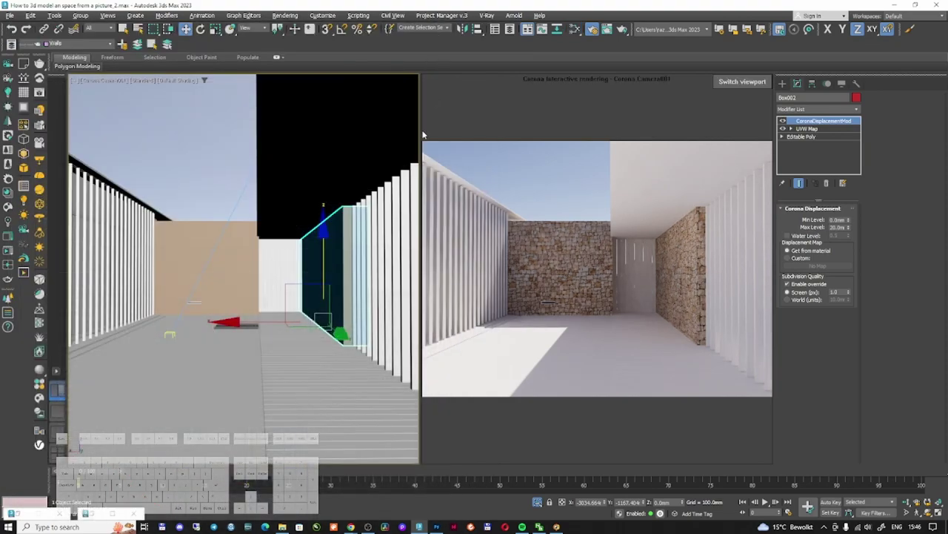
pyautogui.click(223, 165)
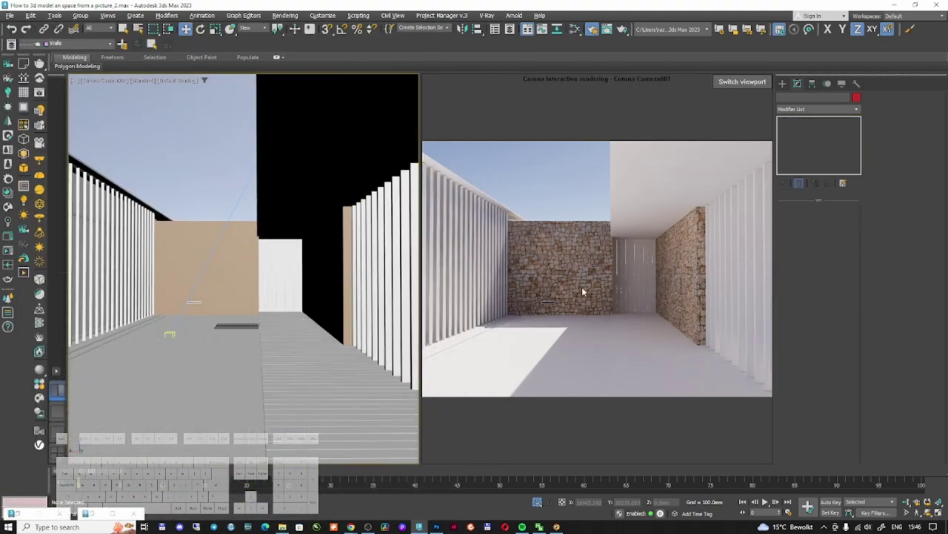
pyautogui.click(206, 231)
pyautogui.click(303, 379)
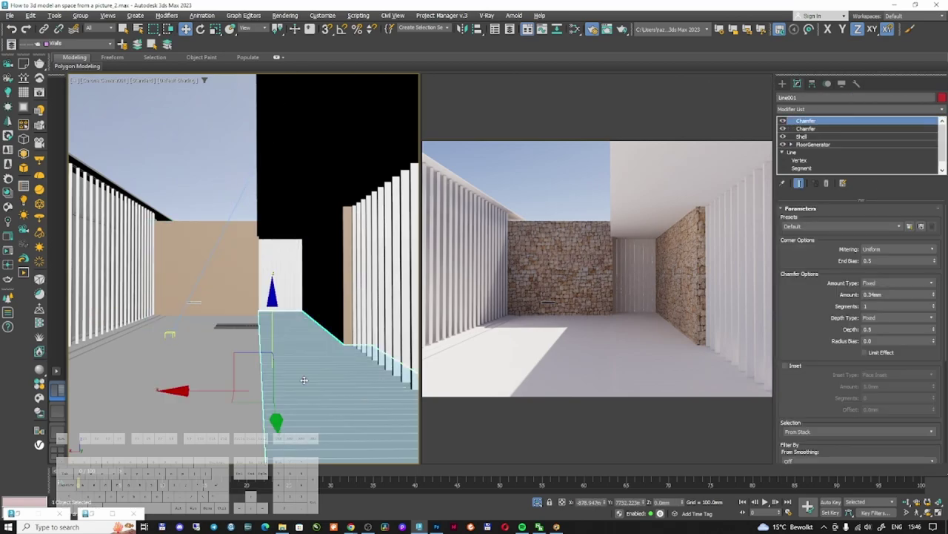
pyautogui.click(186, 370)
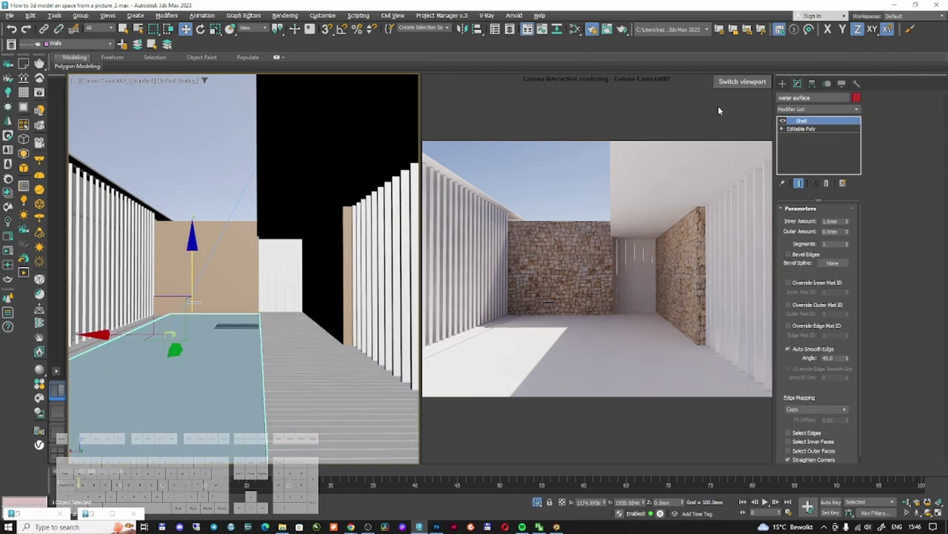
pyautogui.click(815, 109)
pyautogui.click(795, 118)
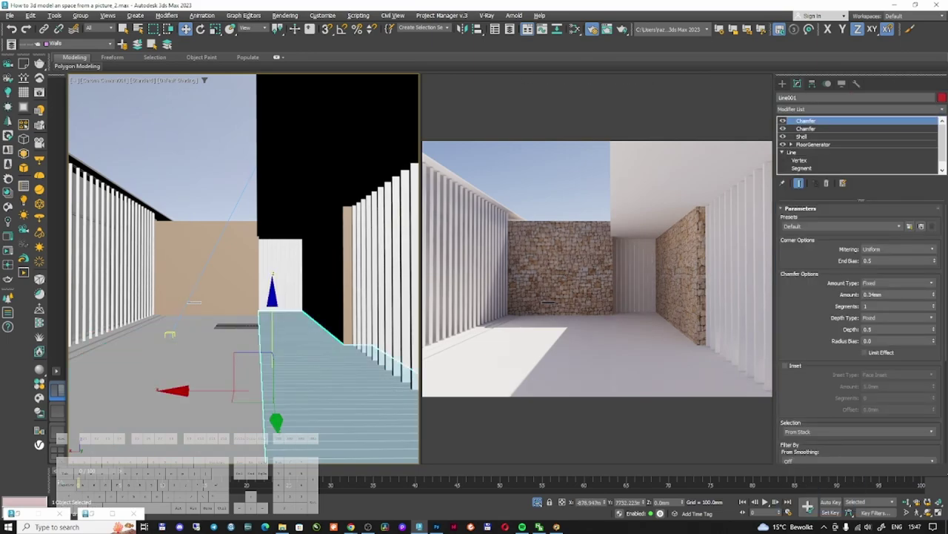
# Step: Switch to the browser and examine the Free Monza and Free Moon wood texture pages, including their type and resolution options
pyautogui.click(351, 526)
pyautogui.click(774, 61)
pyautogui.click(625, 6)
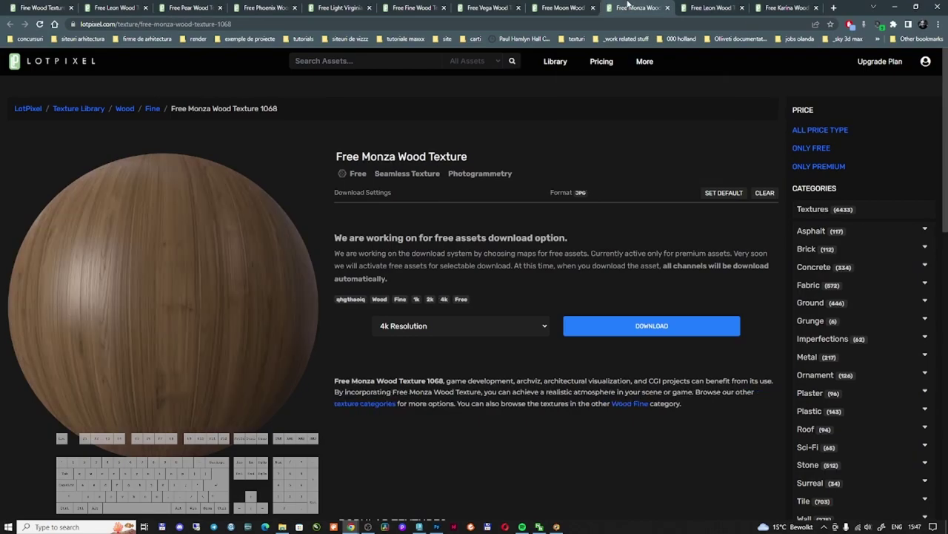
pyautogui.click(567, 7)
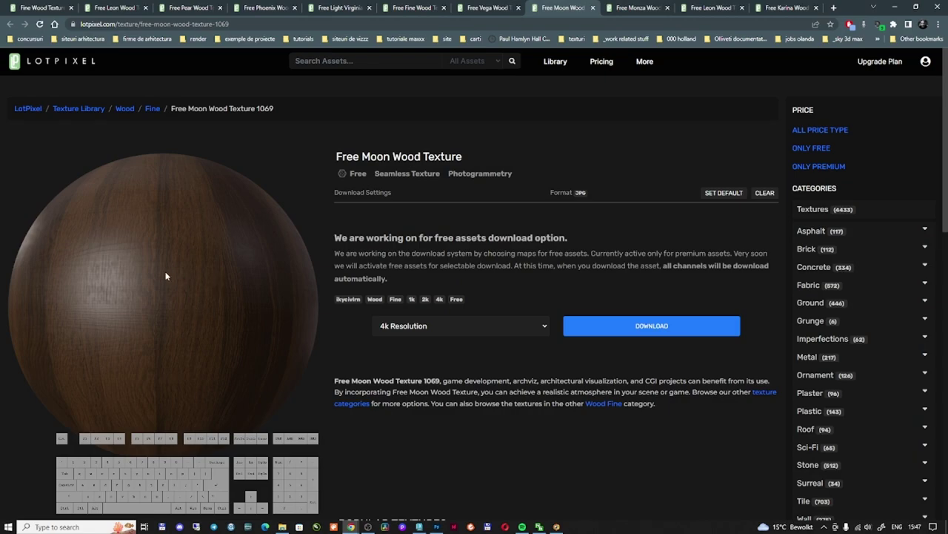
pyautogui.moveTo(348, 173); pyautogui.dragTo(456, 177)
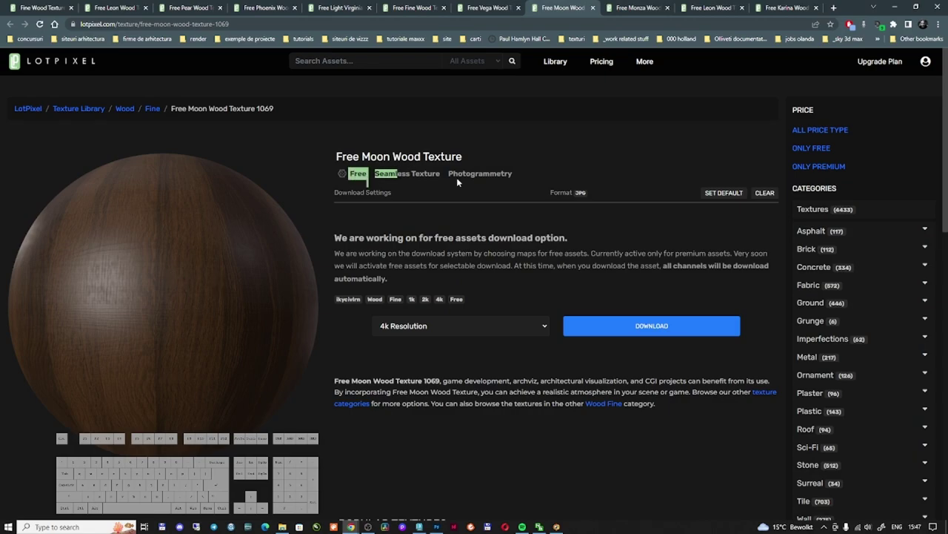
pyautogui.click(546, 167)
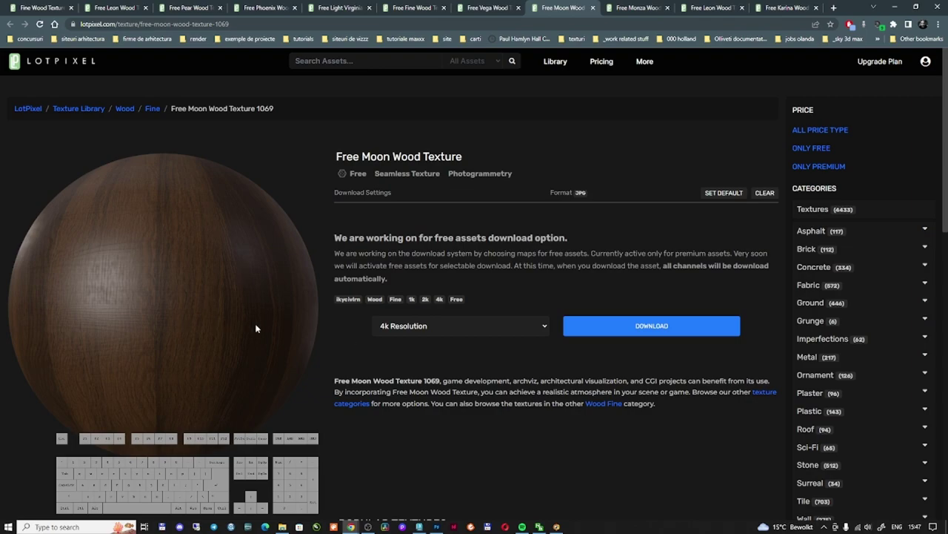
pyautogui.click(467, 326)
pyautogui.click(467, 326)
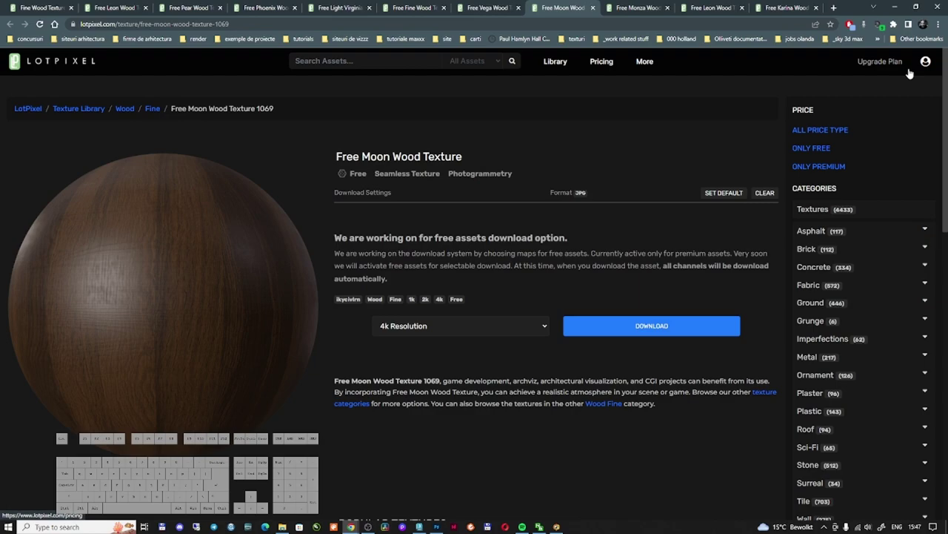
pyautogui.moveTo(606, 61)
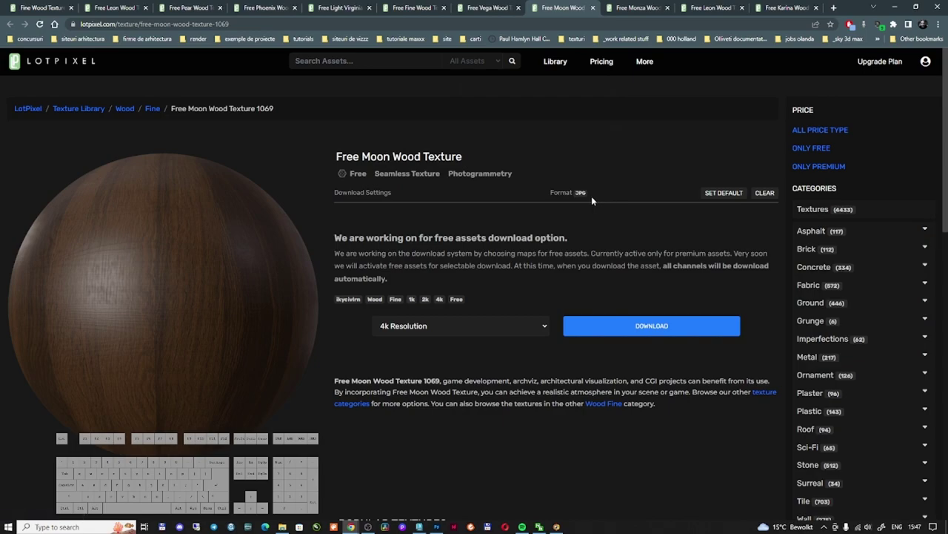
# Step: Compare the other open LotPixel wood textures, including Vega, Fine Wood, Phoenix, Pear and Leon, and return to Free Moon
pyautogui.click(490, 7)
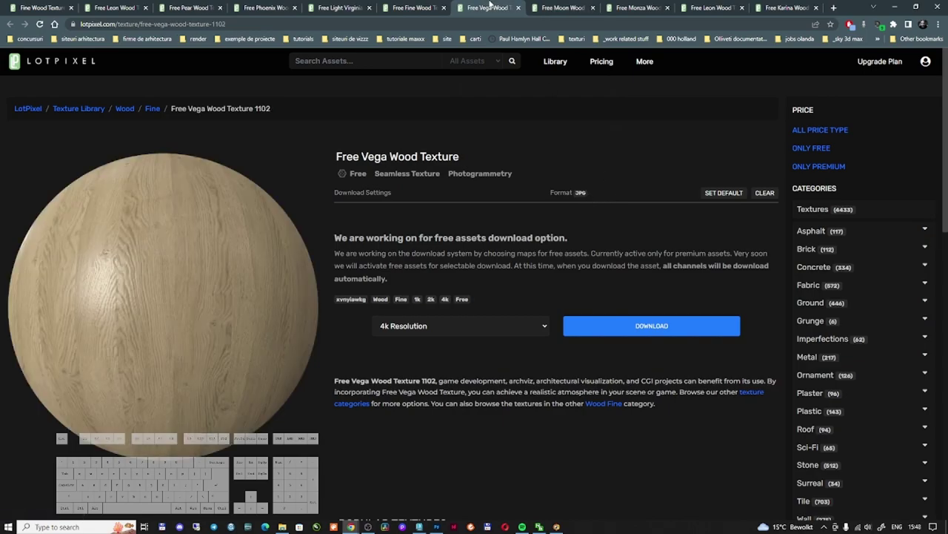
pyautogui.click(406, 7)
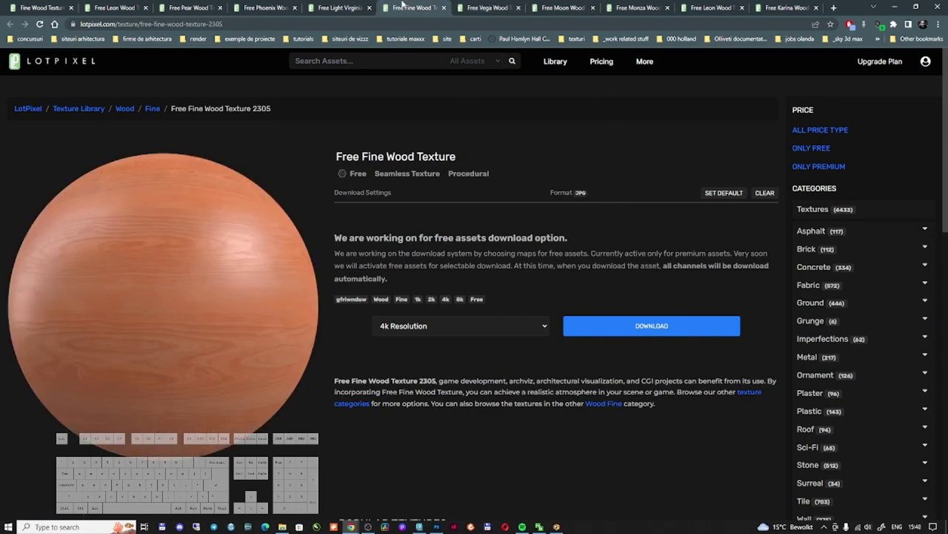
pyautogui.click(343, 6)
pyautogui.click(280, 7)
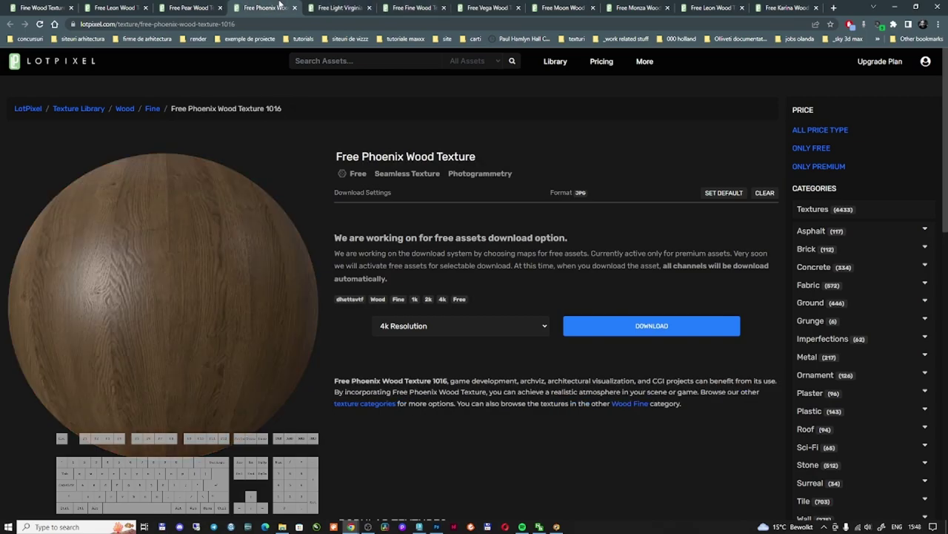
pyautogui.click(207, 7)
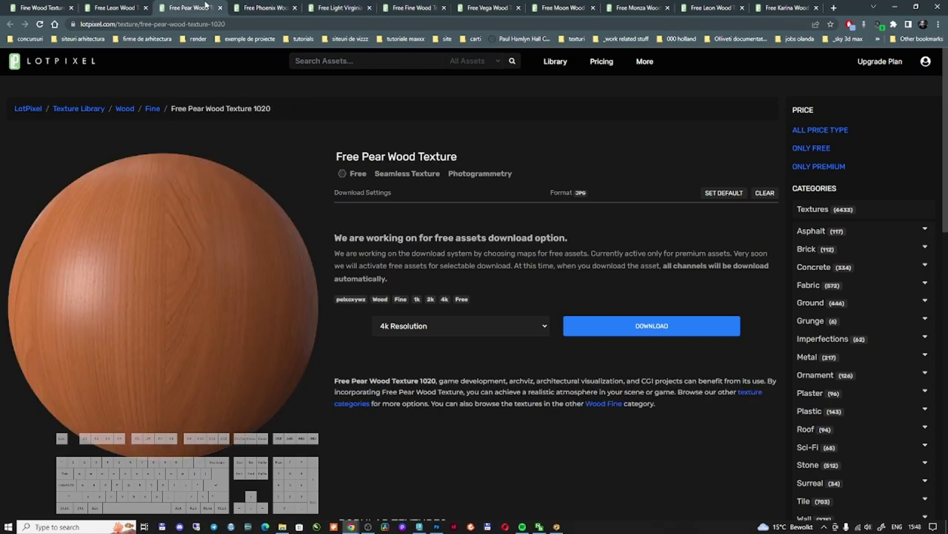
pyautogui.click(132, 6)
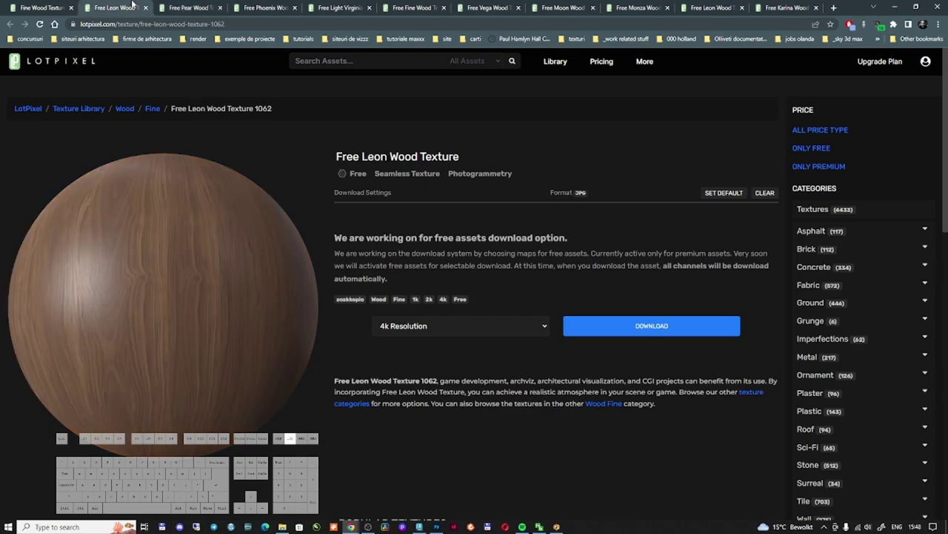
pyautogui.click(65, 5)
pyautogui.click(481, 6)
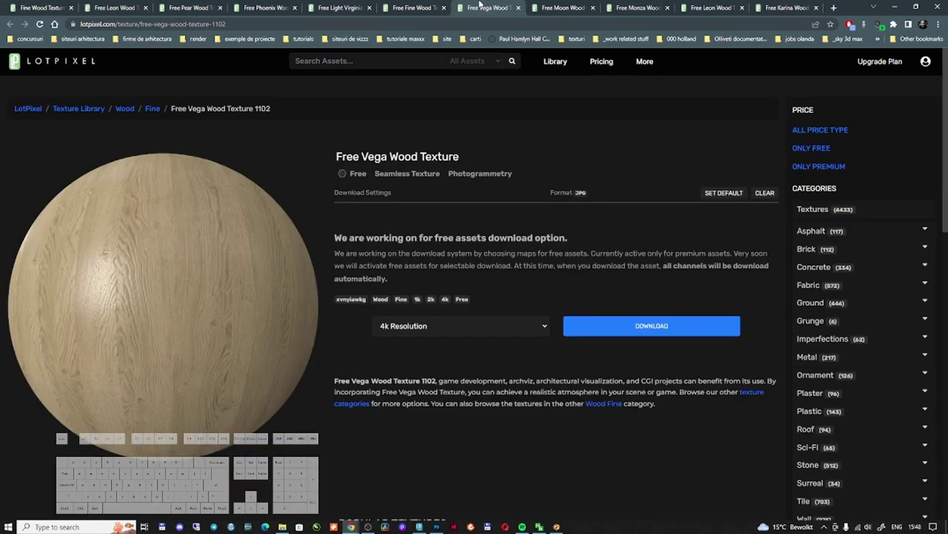
pyautogui.click(557, 7)
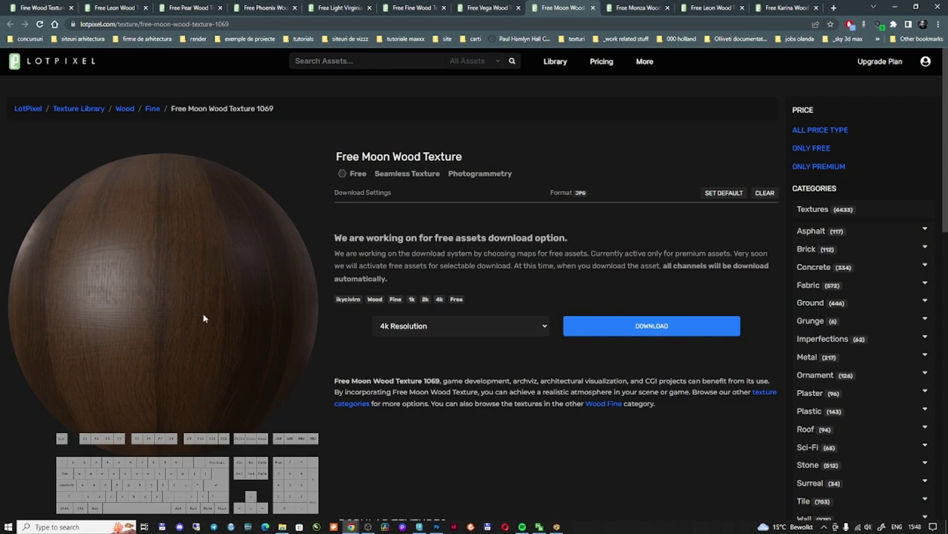
# Step: Download the Moon wood texture at 4k resolution into a new wood textures folder inside Maps and extract the archive
pyautogui.click(615, 335)
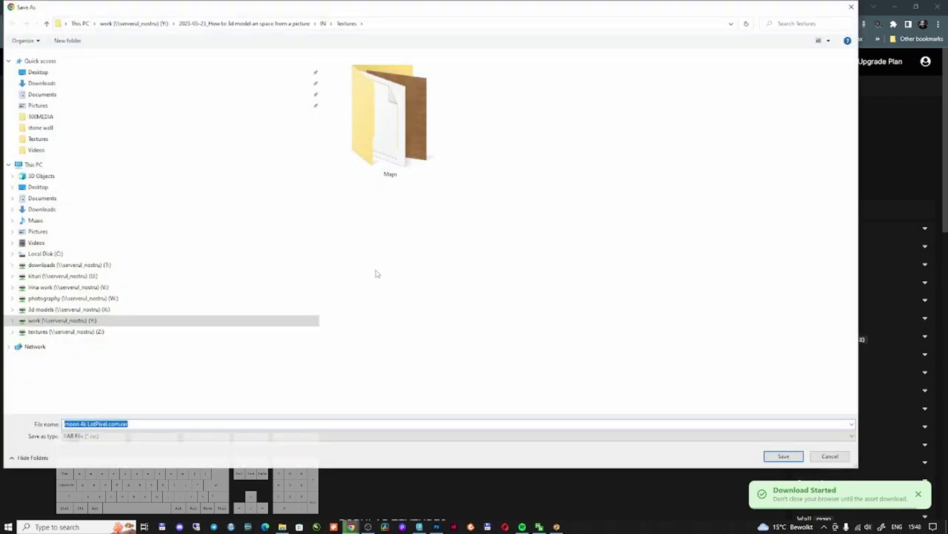
pyautogui.doubleClick(392, 141)
pyautogui.rightClick(494, 150)
pyautogui.moveTo(600, 244)
pyautogui.click(648, 246)
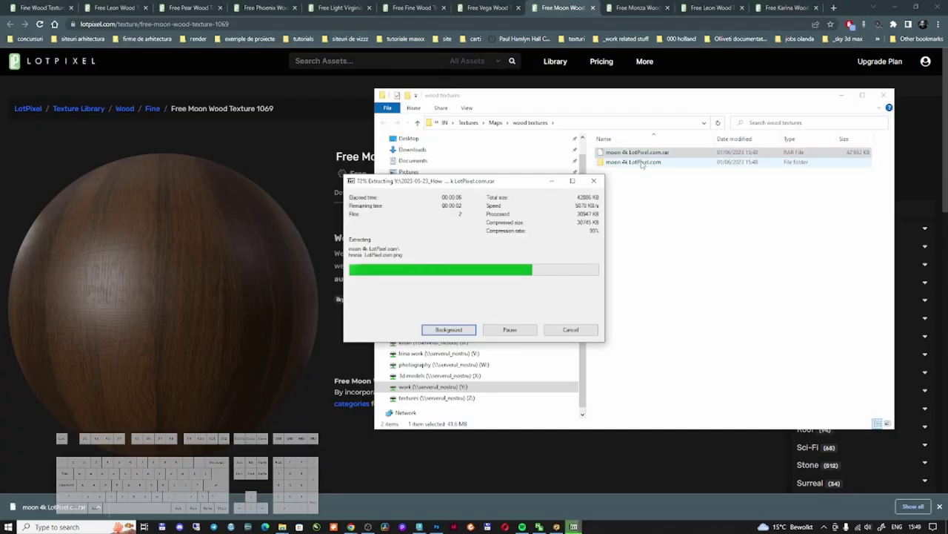
# Step: Show the extracted Moon 4k maps as large thumbnails and inspect the Color map full screen
pyautogui.doubleClick(642, 162)
pyautogui.rightClick(643, 237)
pyautogui.moveTo(660, 243)
pyautogui.click(808, 243)
pyautogui.doubleClick(803, 196)
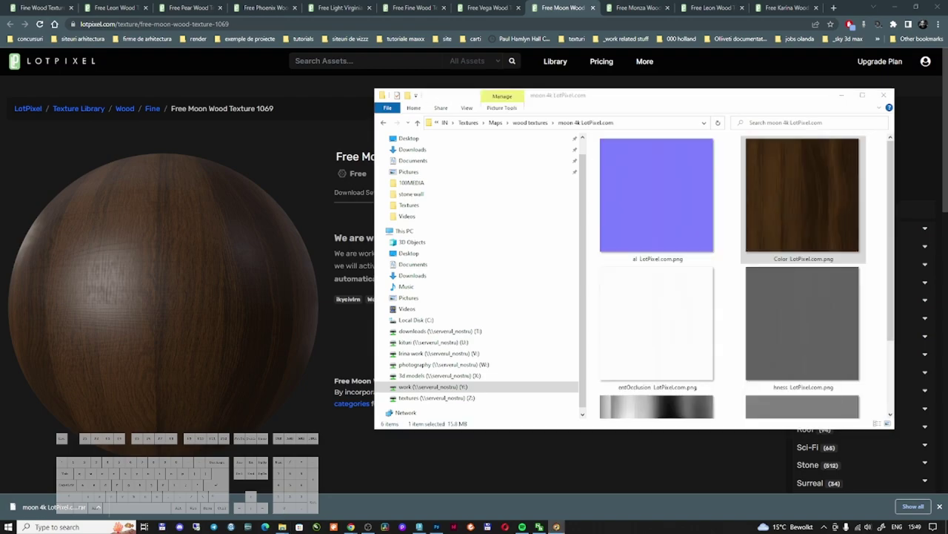
pyautogui.press('Return')
pyautogui.doubleClick(307, 201)
pyautogui.moveTo(491, 231); pyautogui.dragTo(476, 226)
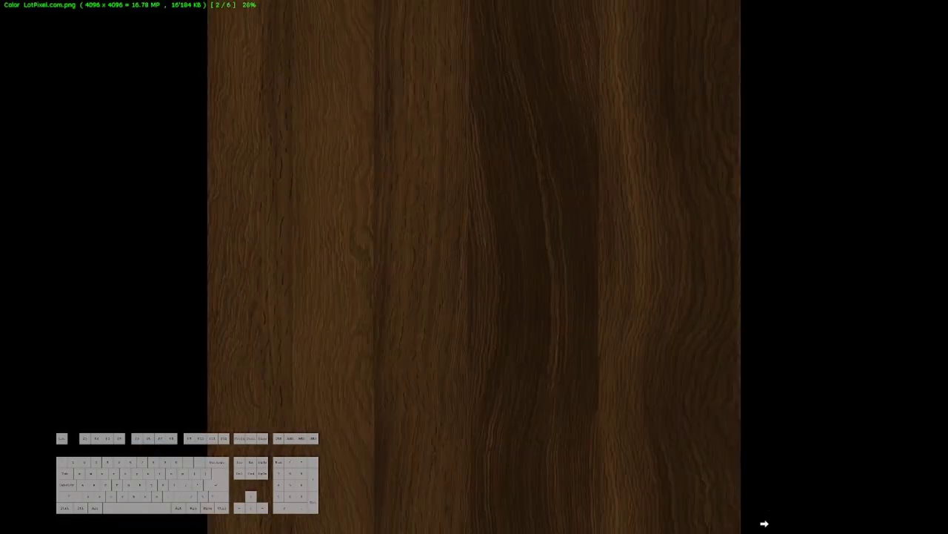
pyautogui.press('Escape')
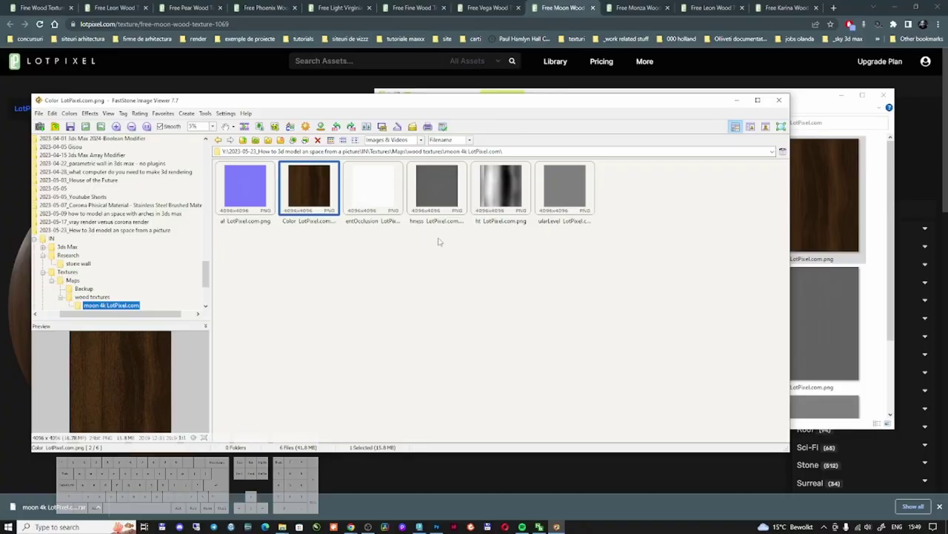
# Step: Find the Free Karina Wood Texture among the open pages, download it at 4k resolution and extract it into wood textures
pyautogui.click(559, 5)
pyautogui.click(639, 8)
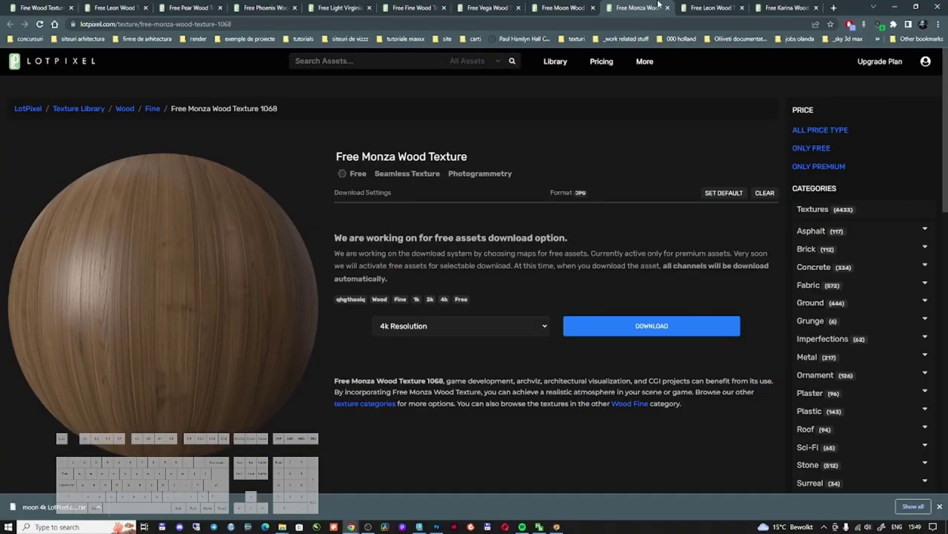
pyautogui.click(726, 6)
pyautogui.click(790, 7)
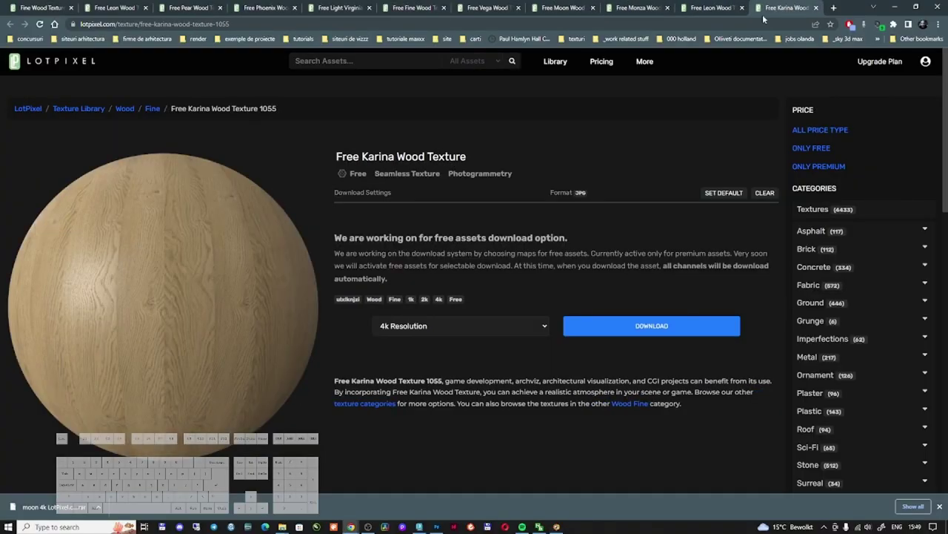
pyautogui.click(671, 326)
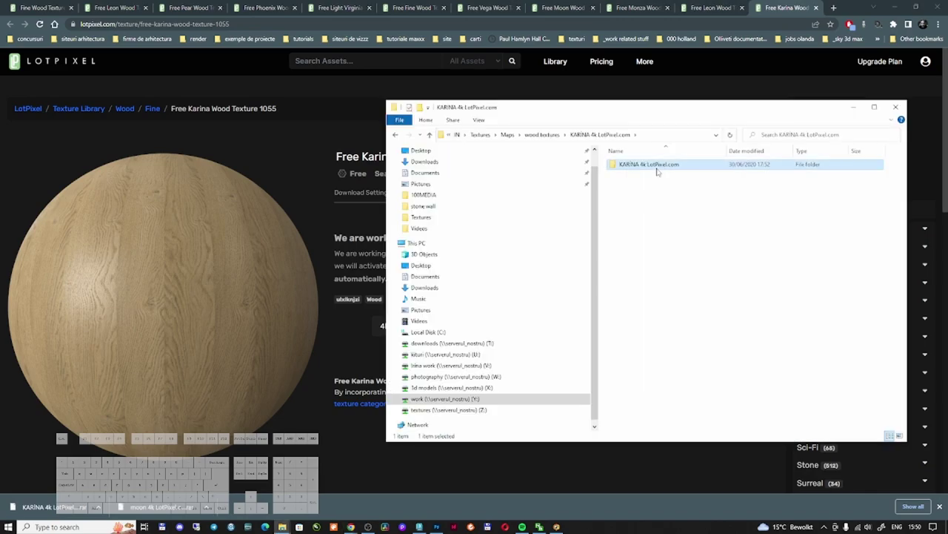
# Step: Open the inner KARINA 4k folder and inspect the baseColor map full screen
pyautogui.doubleClick(655, 166)
pyautogui.doubleClick(655, 174)
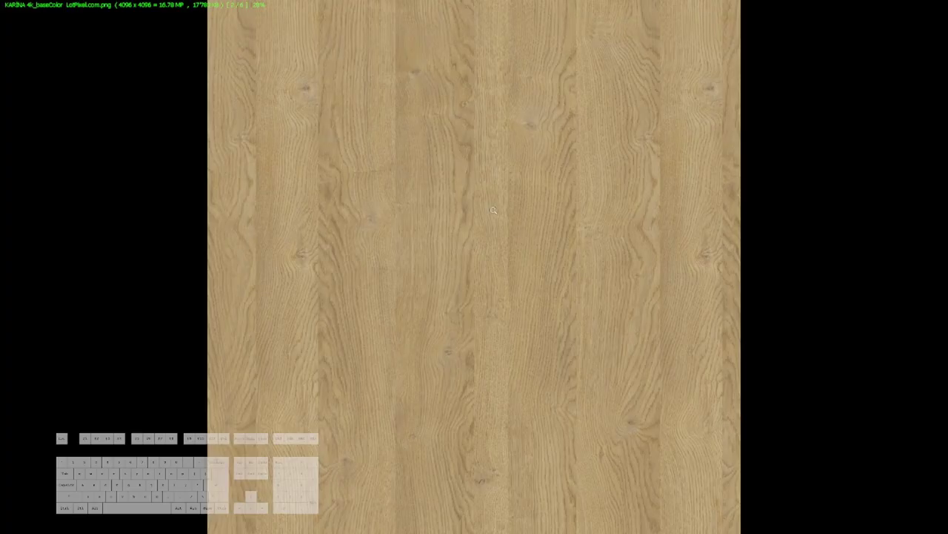
pyautogui.moveTo(398, 194); pyautogui.dragTo(388, 191)
# Step: Review the Karina normal, roughness, specular, ambient occlusion and base color maps and close the image viewer
pyautogui.moveTo(230, 3)
pyautogui.click(228, 42)
pyautogui.click(286, 44)
pyautogui.click(352, 43)
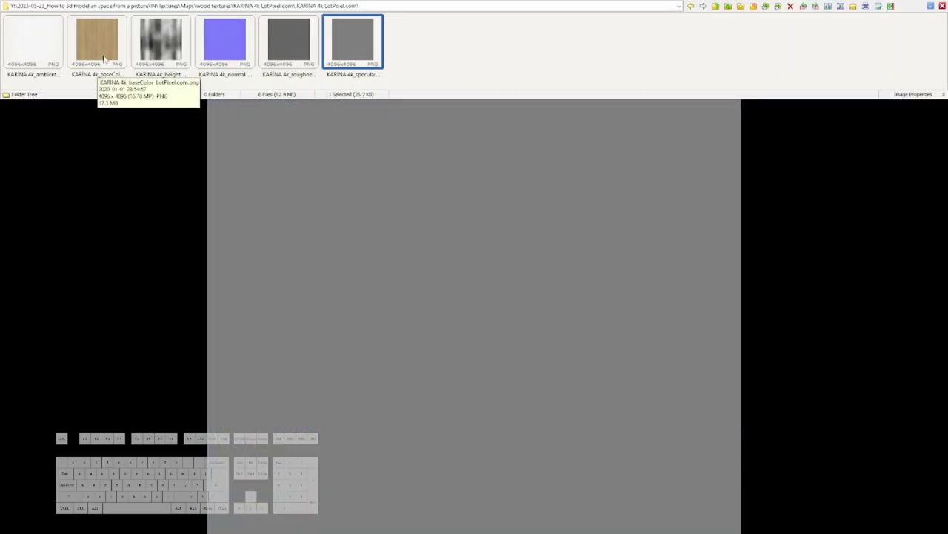
pyautogui.click(106, 60)
pyautogui.click(34, 47)
pyautogui.doubleClick(86, 40)
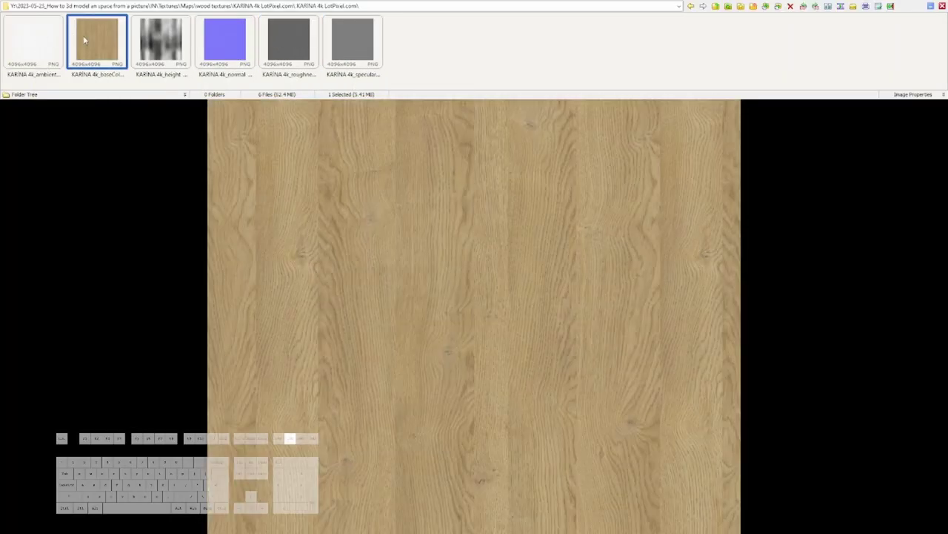
pyautogui.press('Escape')
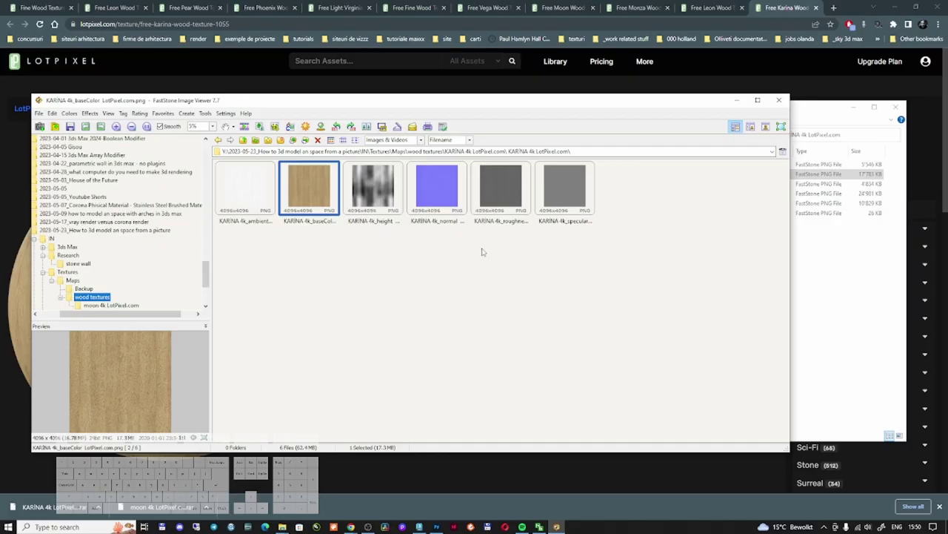
pyautogui.click(779, 100)
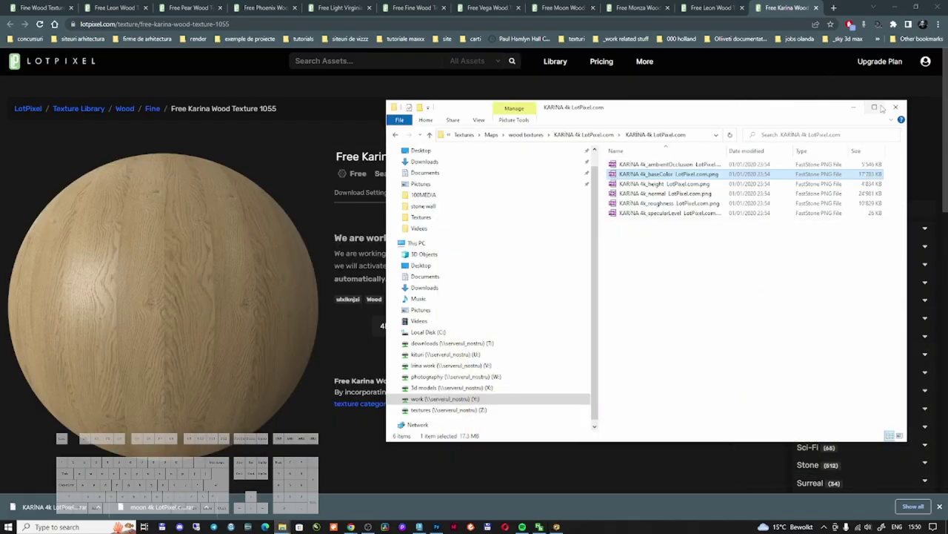
# Step: Create a material editor view named wood floor and add a Corona Physical material to it
pyautogui.click(853, 107)
pyautogui.rightClick(196, 35)
pyautogui.click(215, 38)
pyautogui.write('wood floor')
pyautogui.press('Return')
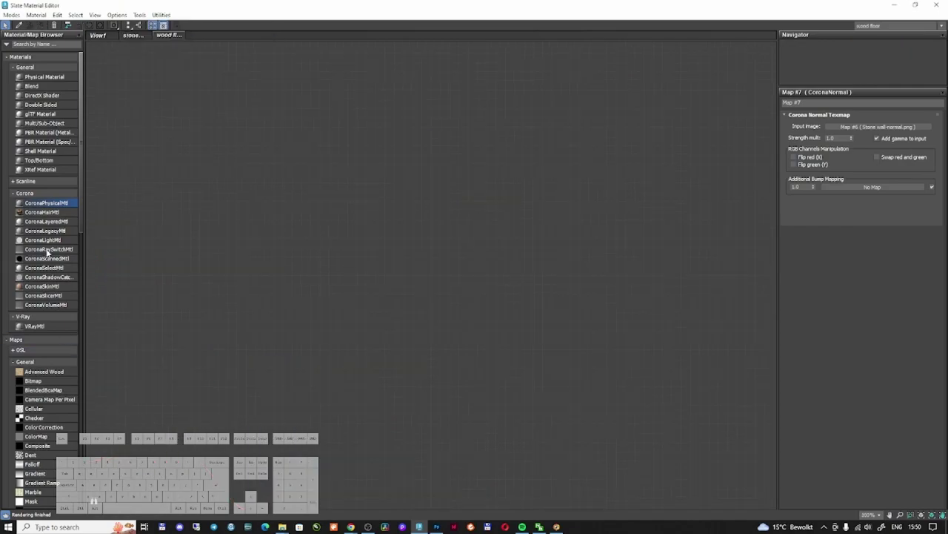
pyautogui.moveTo(48, 213); pyautogui.dragTo(370, 208)
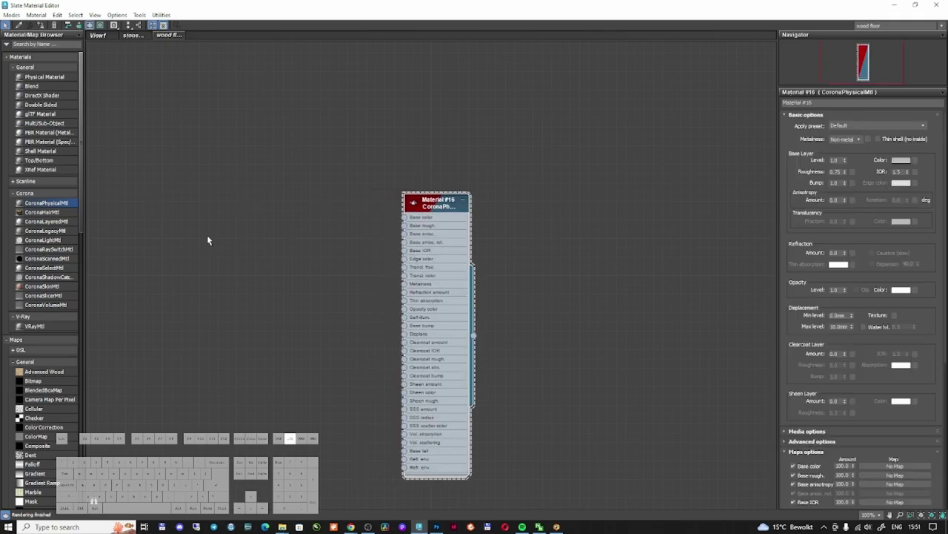
# Step: Add a CoronaBitmap loading KARINA 4k_baseColor LotPixel.com.png and wire it to the material's base color
pyautogui.scroll(-5, 77, 370)
pyautogui.scroll(-5, 77, 370)
pyautogui.moveTo(41, 217); pyautogui.dragTo(226, 214)
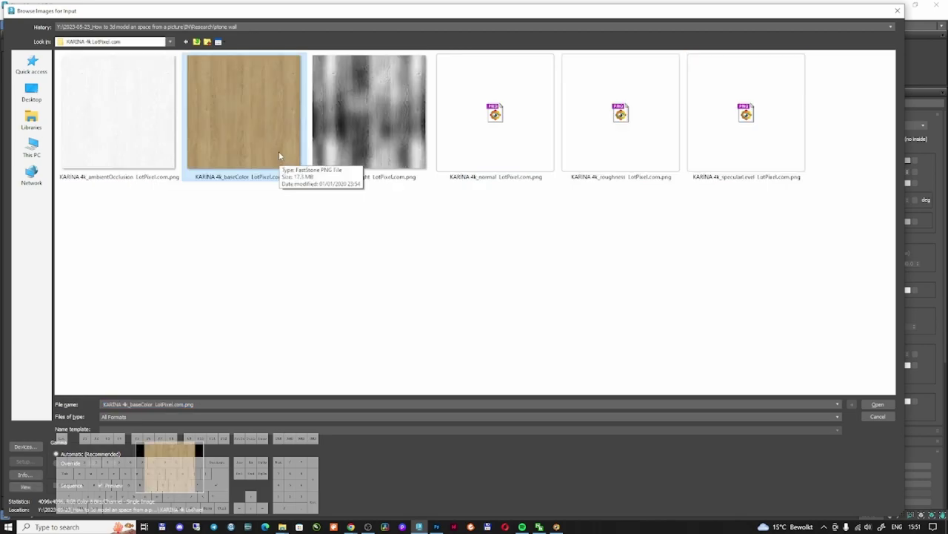
pyautogui.doubleClick(279, 152)
pyautogui.moveTo(227, 220); pyautogui.dragTo(245, 209)
pyautogui.moveTo(428, 203); pyautogui.dragTo(437, 203)
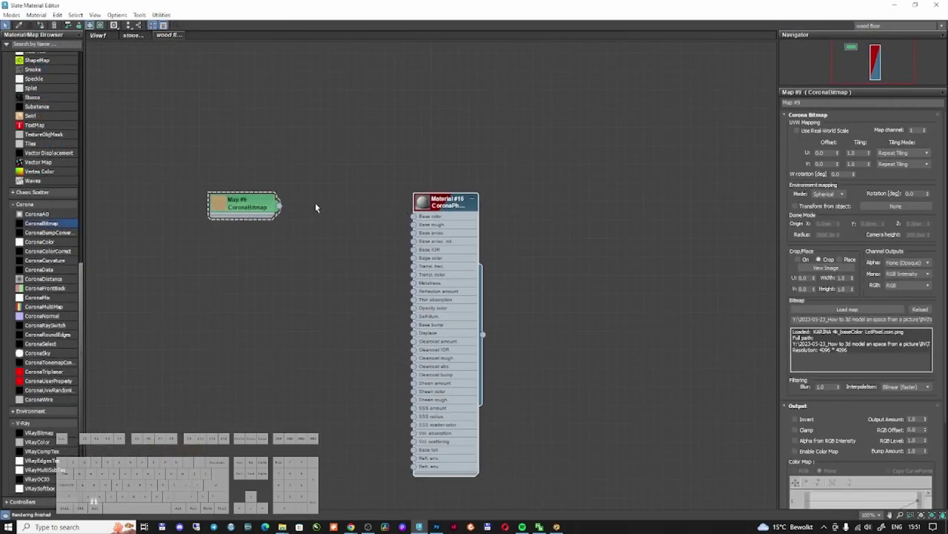
pyautogui.moveTo(281, 207); pyautogui.dragTo(227, 209)
pyautogui.click(227, 209)
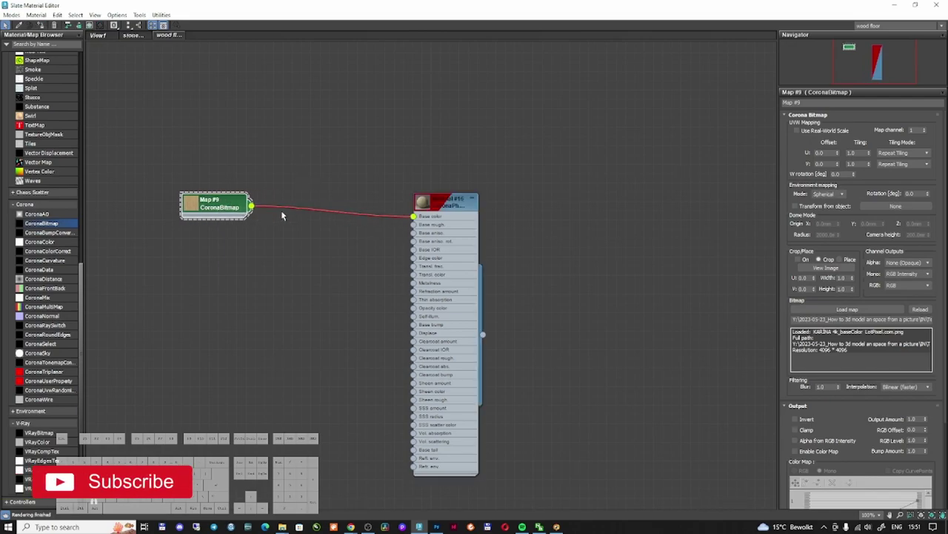
# Step: Preview the base color bitmap, inspect its wood grain up close and close the preview
pyautogui.click(827, 267)
pyautogui.moveTo(572, 97); pyautogui.dragTo(476, 13)
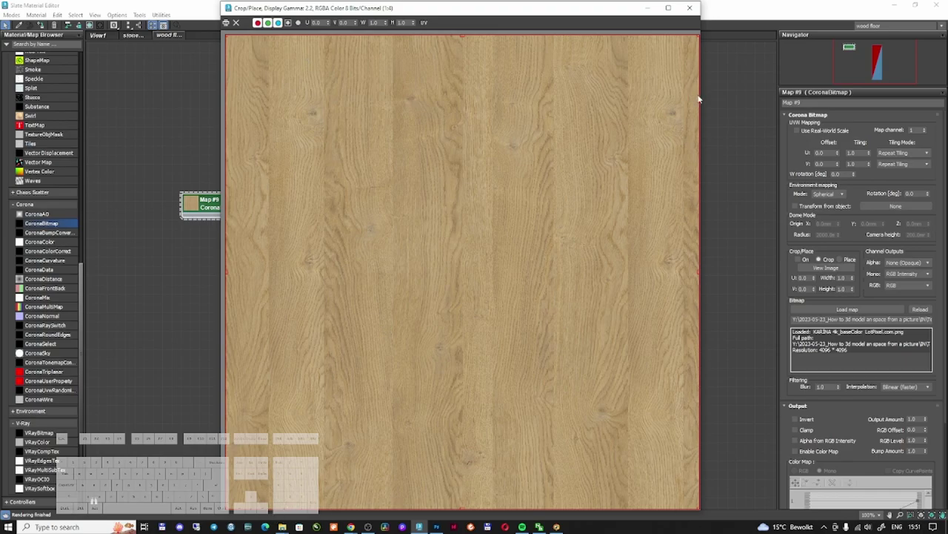
pyautogui.scroll(2, 546, 224)
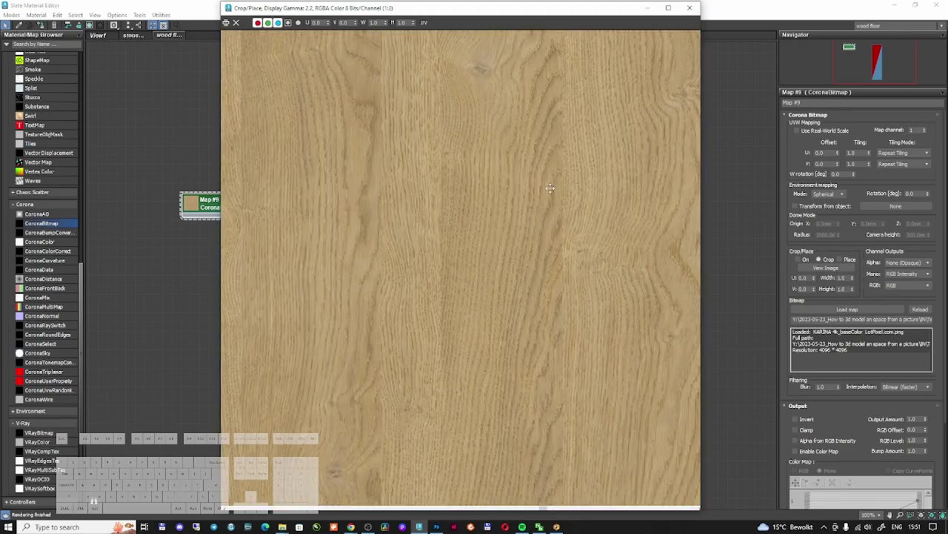
pyautogui.scroll(-2, 510, 315)
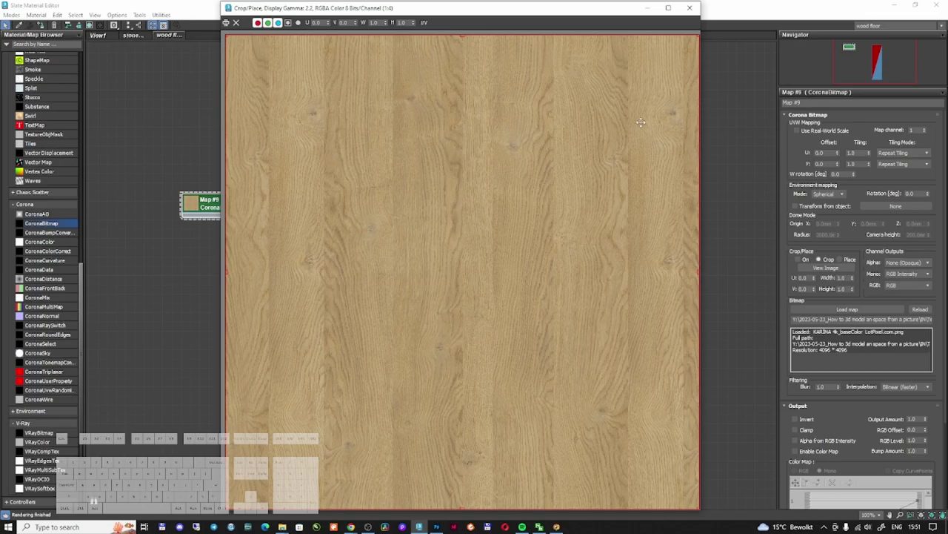
pyautogui.click(690, 8)
# Step: Enable real-world scale on the base color bitmap and set its size to 2000 × 2000 mm
pyautogui.moveTo(443, 203); pyautogui.dragTo(462, 213)
pyautogui.click(817, 133)
pyautogui.doubleClick(857, 153)
pyautogui.write('2000')
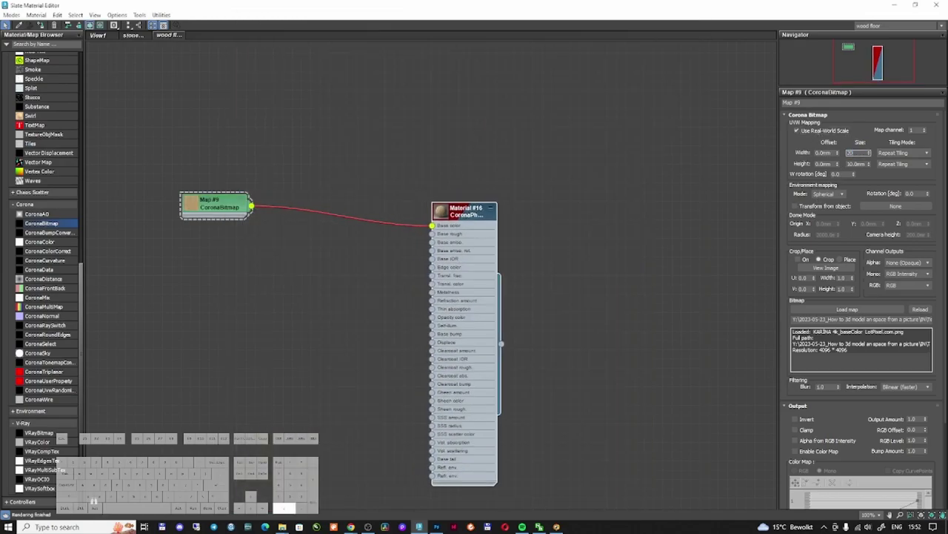
pyautogui.press('Tab')
pyautogui.write('2000')
pyautogui.press('Return')
# Step: Apply the wood material to the plank floor, isolate the floor and show its boards from the top
pyautogui.moveTo(598, 7); pyautogui.dragTo(725, 25)
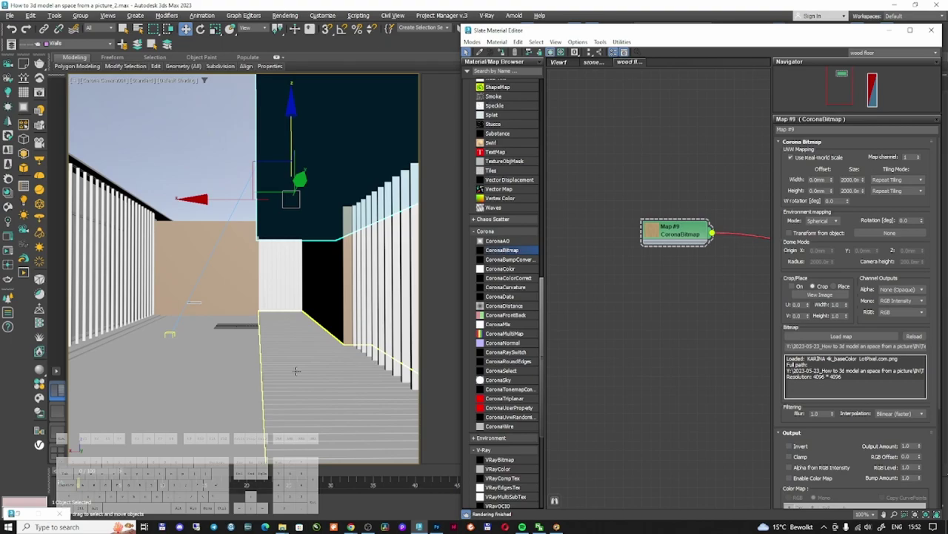
pyautogui.click(296, 371)
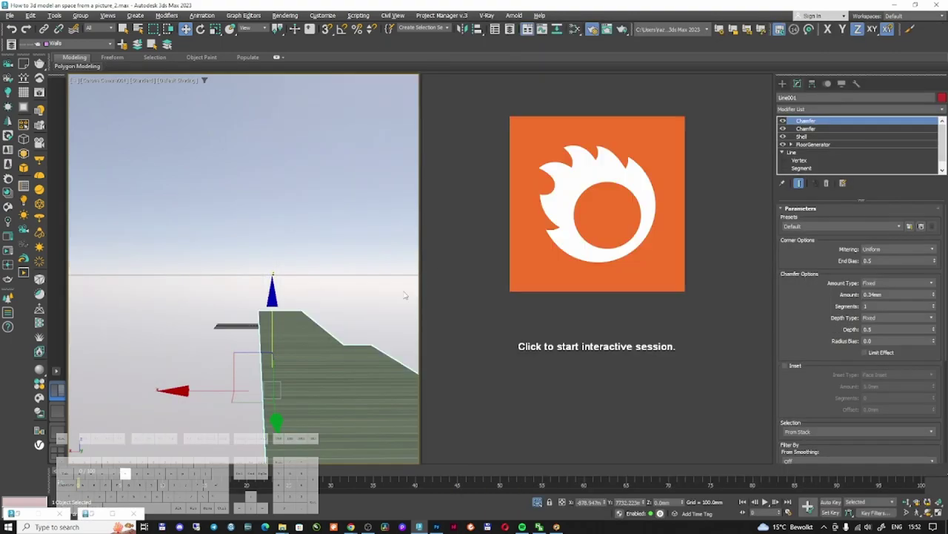
pyautogui.press('t')
pyautogui.scroll(5, 222, 237)
pyautogui.scroll(3, 222, 238)
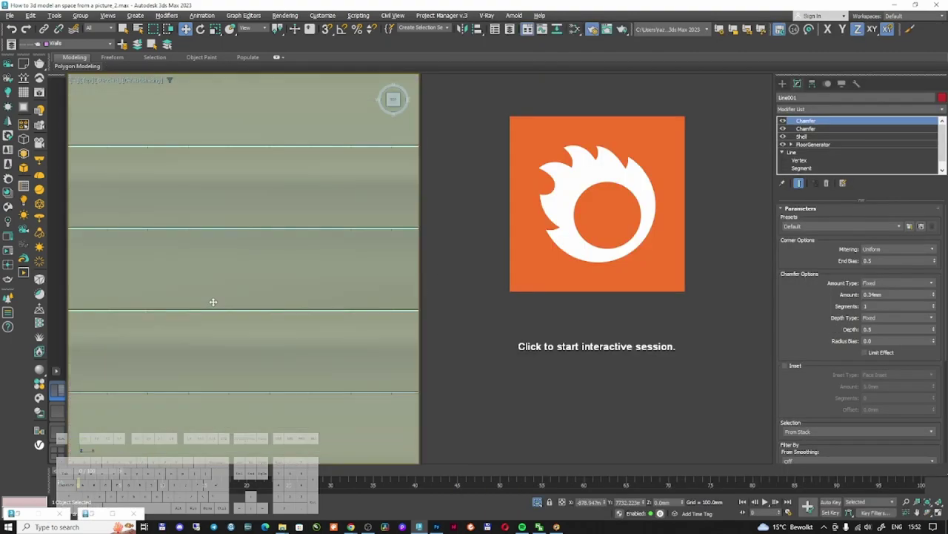
# Step: Add a UVW Map modifier to the floor with Box mapping and Real-World Map Size enabled
pyautogui.click(804, 109)
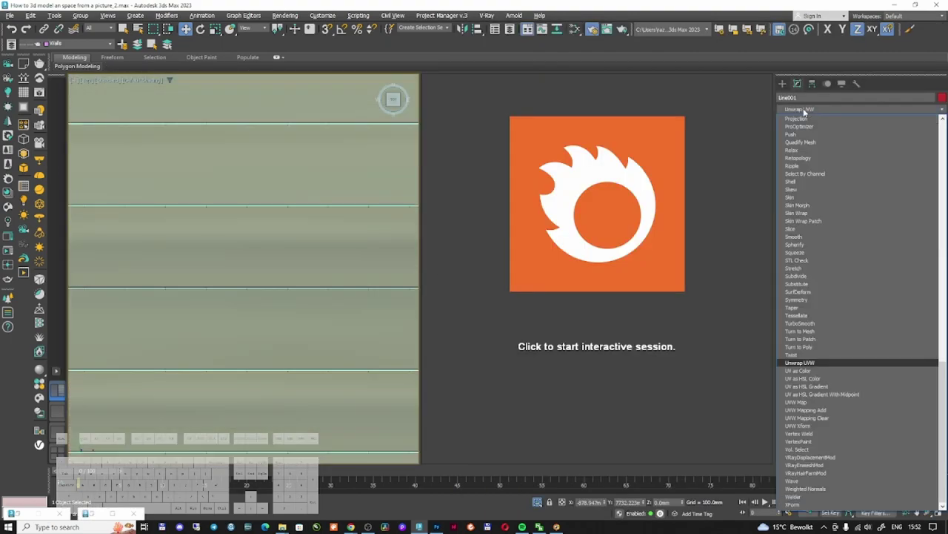
pyautogui.press('Down')
pyautogui.press('Down')
pyautogui.press('Down')
pyautogui.press('Down')
pyautogui.press('Down')
pyautogui.press('Return')
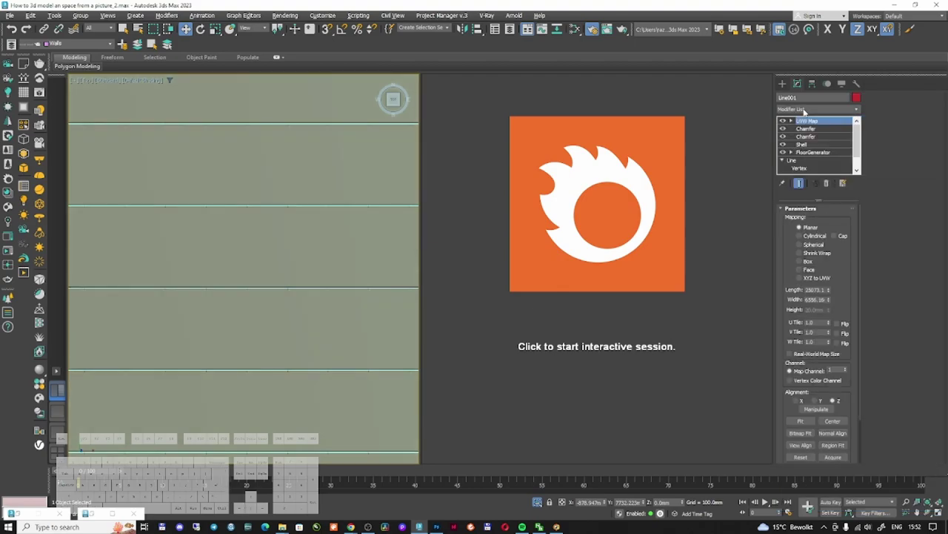
pyautogui.click(800, 261)
pyautogui.click(790, 353)
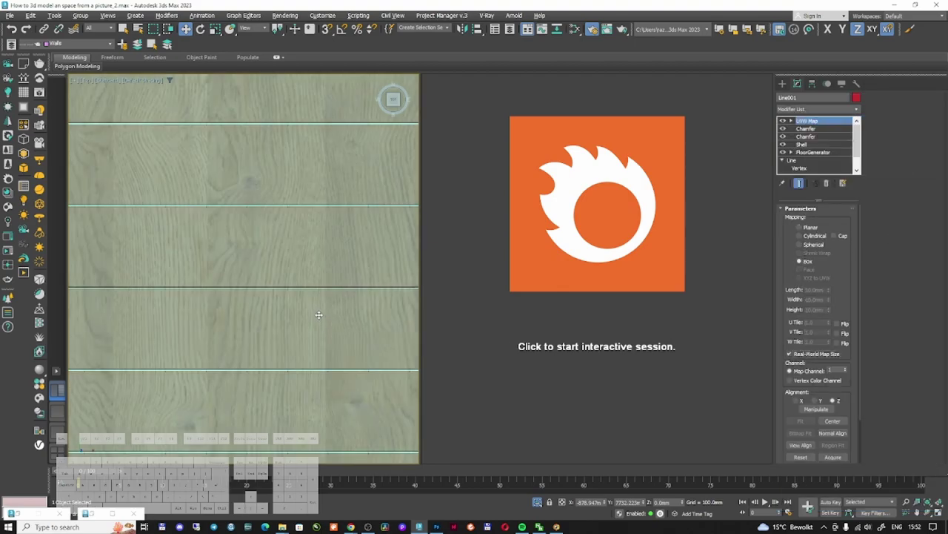
# Step: Align the floor's UVW Map to the X axis so the wood grain runs along the boards
pyautogui.scroll(-3, 835, 326)
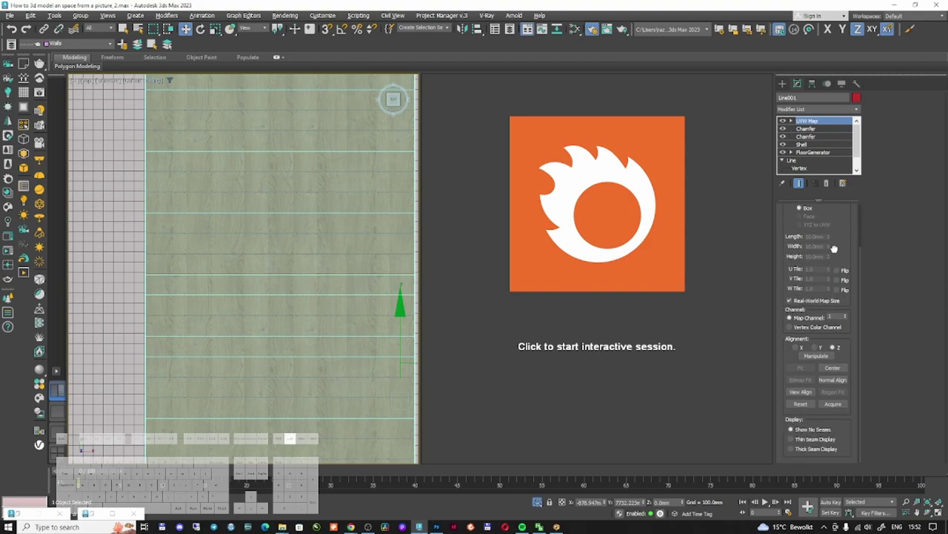
pyautogui.click(817, 347)
pyautogui.click(796, 347)
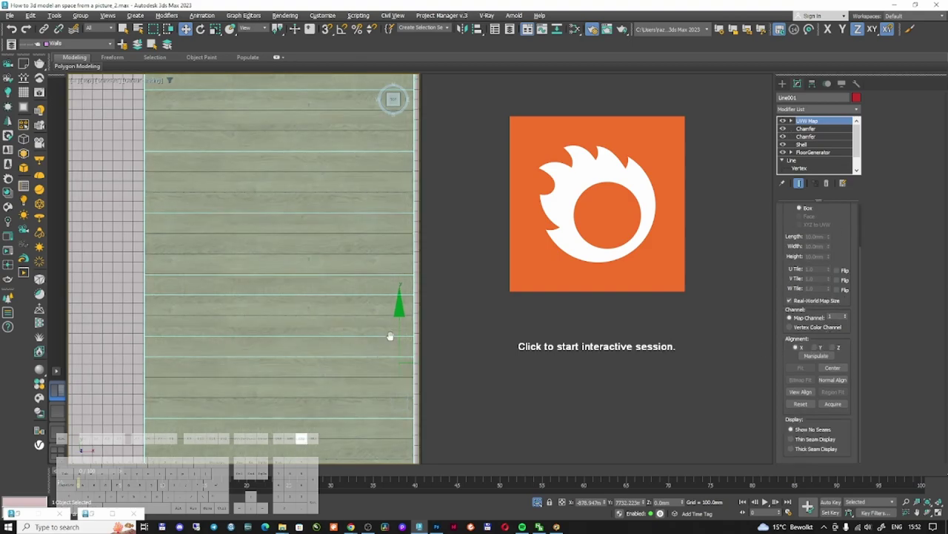
pyautogui.scroll(5, 393, 336)
pyautogui.scroll(-2, 353, 283)
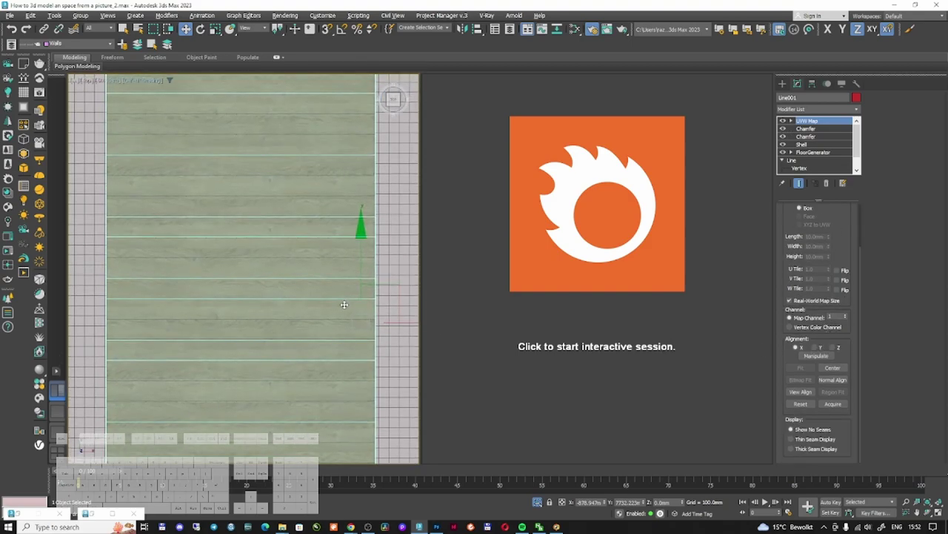
# Step: Return to the camera view and review the FloorGenerator settings in the floor's modifier stack
pyautogui.press('c')
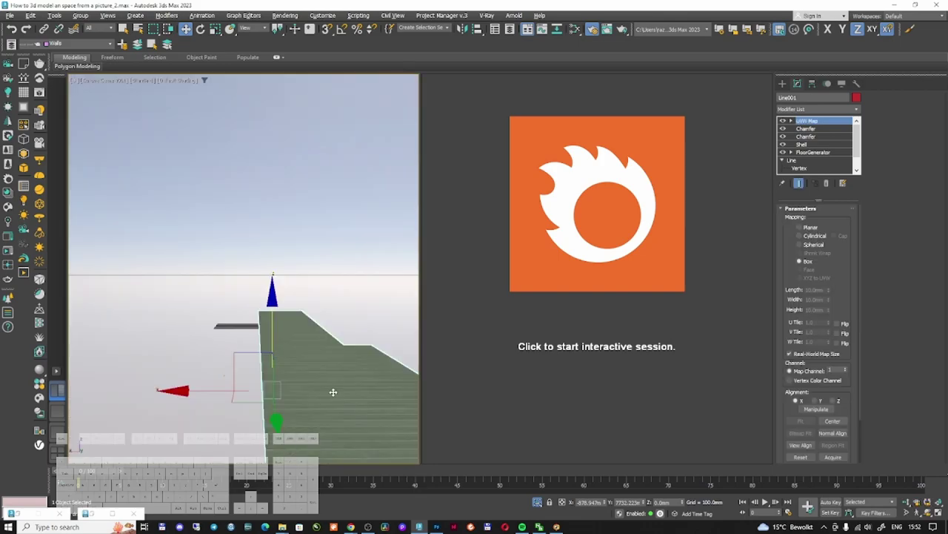
pyautogui.press('m')
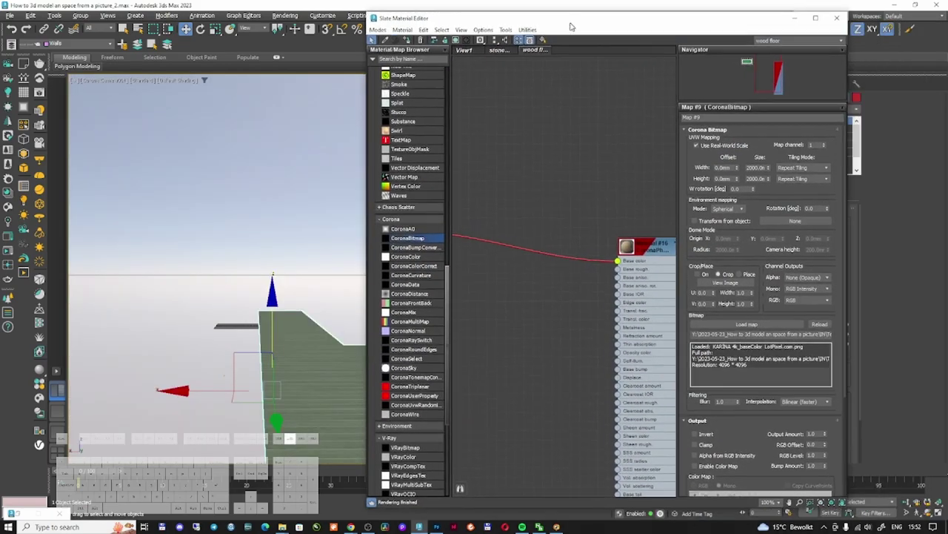
pyautogui.doubleClick(667, 31)
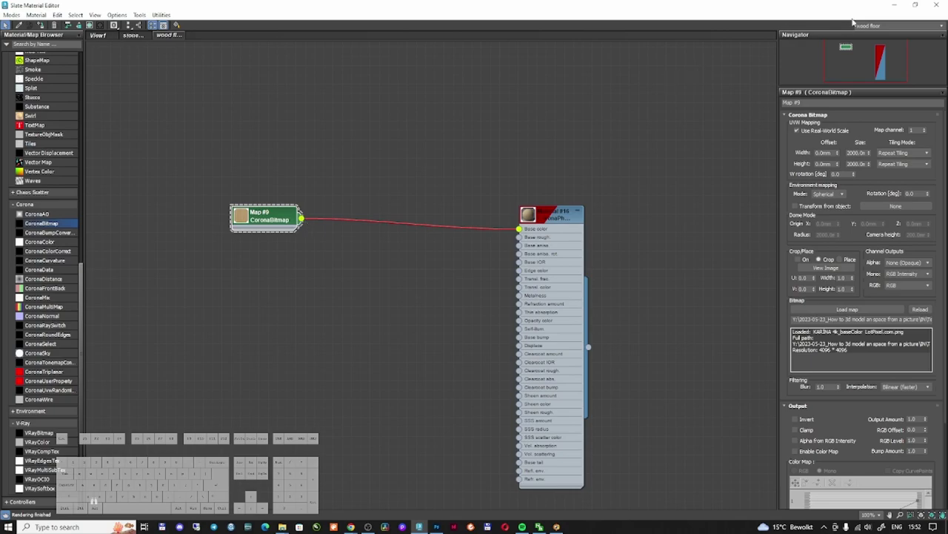
pyautogui.click(894, 5)
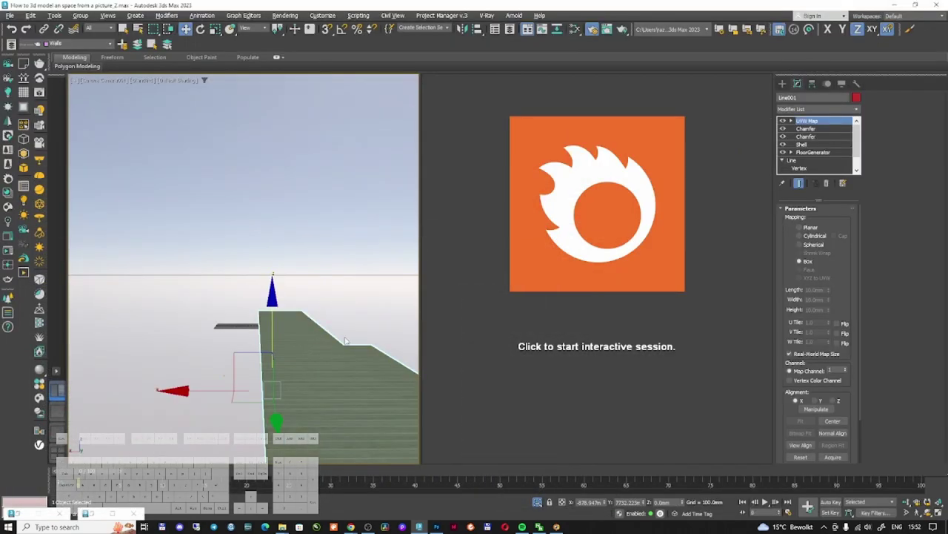
pyautogui.click(814, 153)
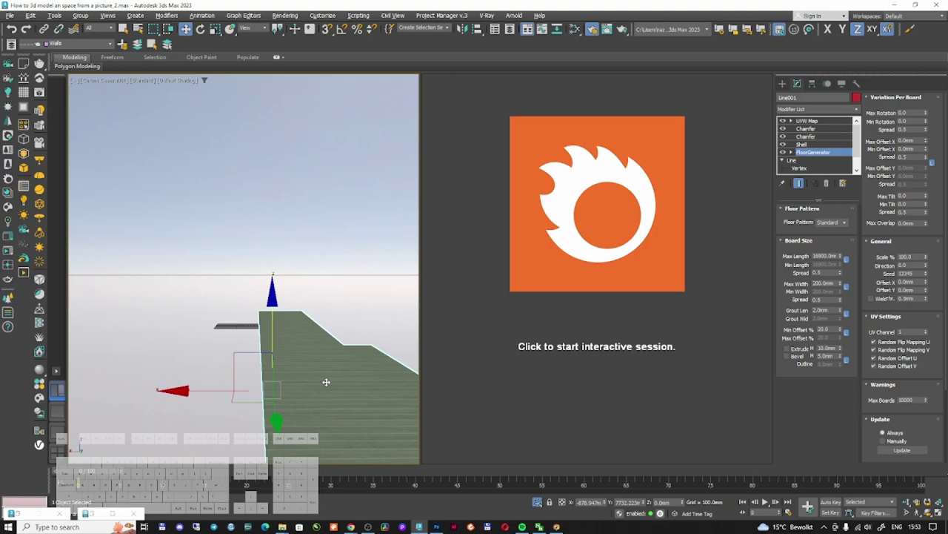
pyautogui.click(351, 343)
pyautogui.click(346, 381)
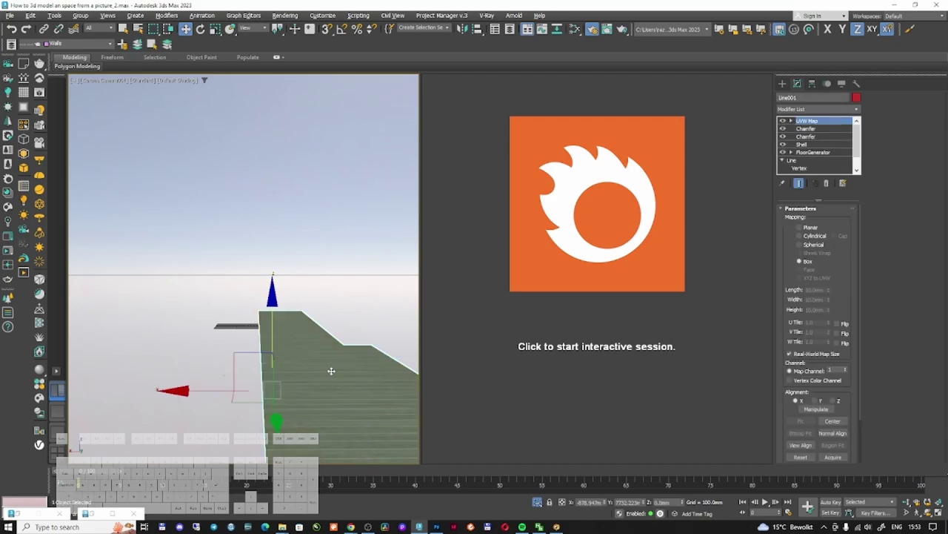
# Step: Examine from the top and at an angle how the wood texture repeats across the floor boards
pyautogui.press('t')
pyautogui.press('z')
pyautogui.scroll(8, 230, 304)
pyautogui.press('F3')
pyautogui.press('F3')
pyautogui.scroll(-3, 248, 292)
pyautogui.scroll(4, 186, 285)
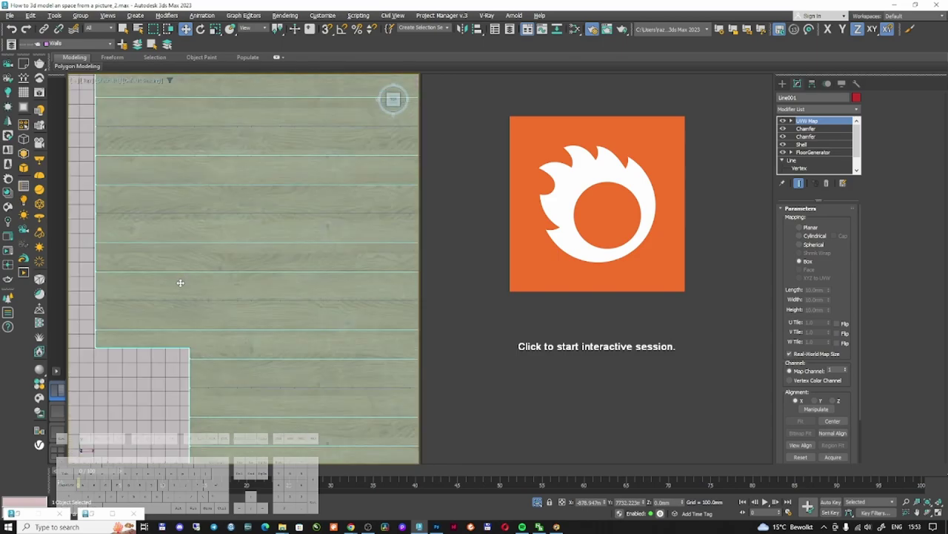
pyautogui.hotkey('alt', 'w')
pyautogui.scroll(-2, 614, 301)
pyautogui.moveTo(614, 301); pyautogui.dragTo(476, 293, button='middle')
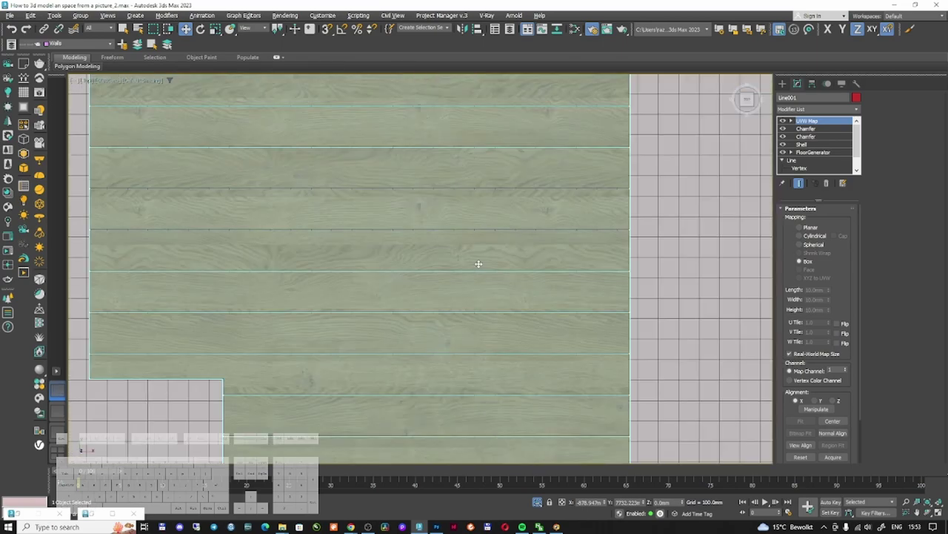
pyautogui.moveTo(510, 181); pyautogui.dragTo(497, 261, button='middle')
pyautogui.scroll(-2, 497, 262)
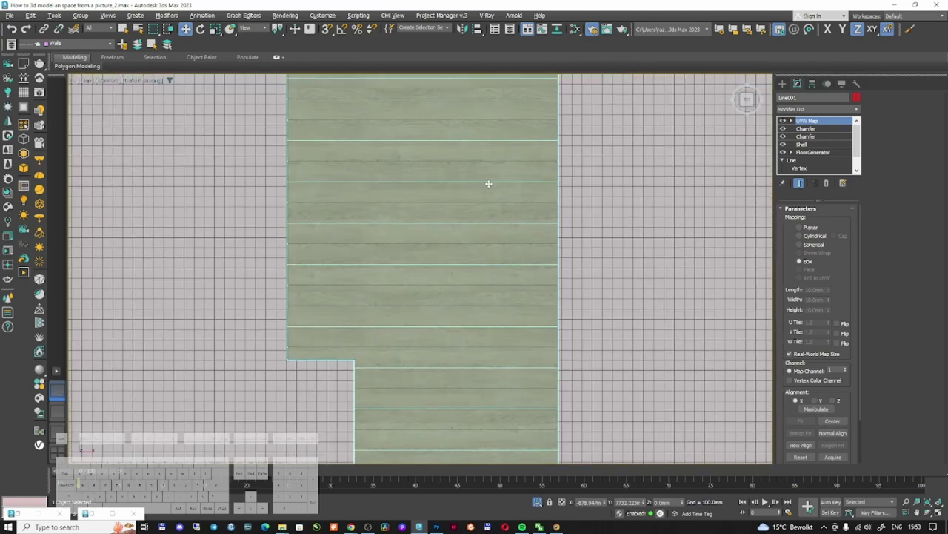
pyautogui.scroll(2, 511, 307)
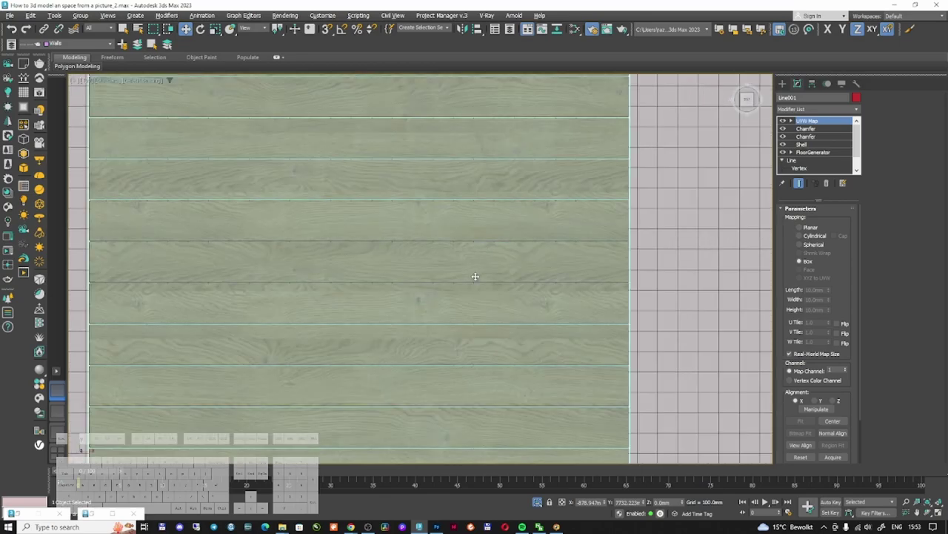
pyautogui.moveTo(474, 275); pyautogui.dragTo(409, 277, button='middle')
pyautogui.scroll(3, 411, 276)
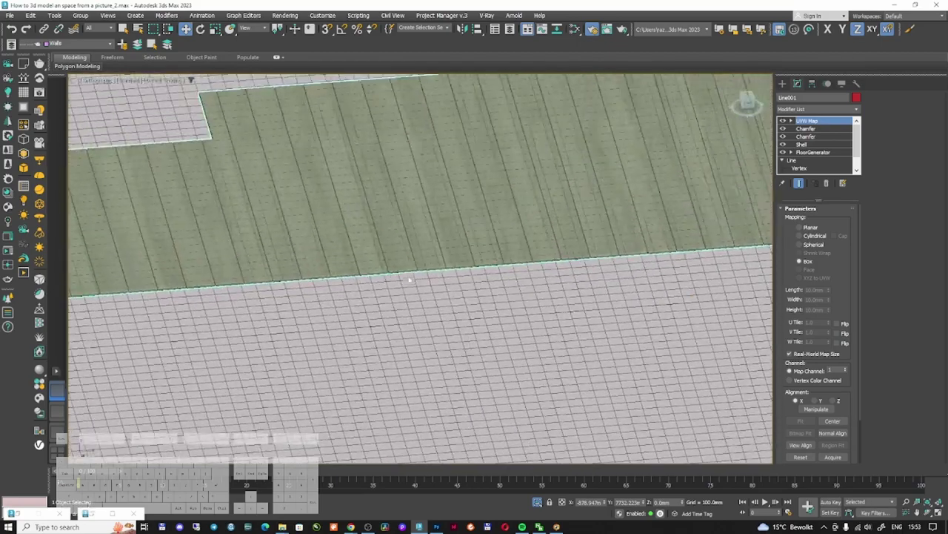
pyautogui.scroll(-2, 426, 257)
pyautogui.moveTo(483, 244); pyautogui.dragTo(538, 324, button='middle')
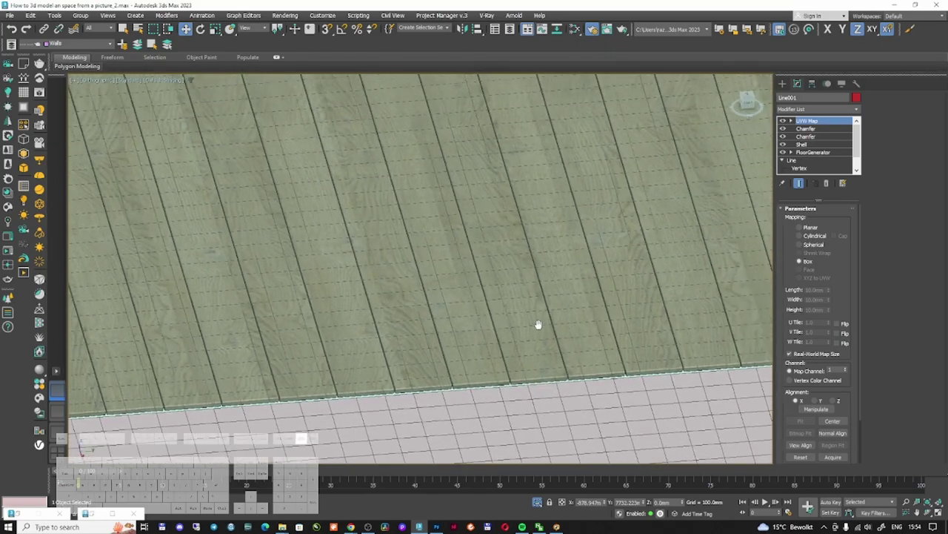
# Step: Insert a CoronaUvwRandomizer map between the base color bitmap and the wood material's base color input
pyautogui.press('m')
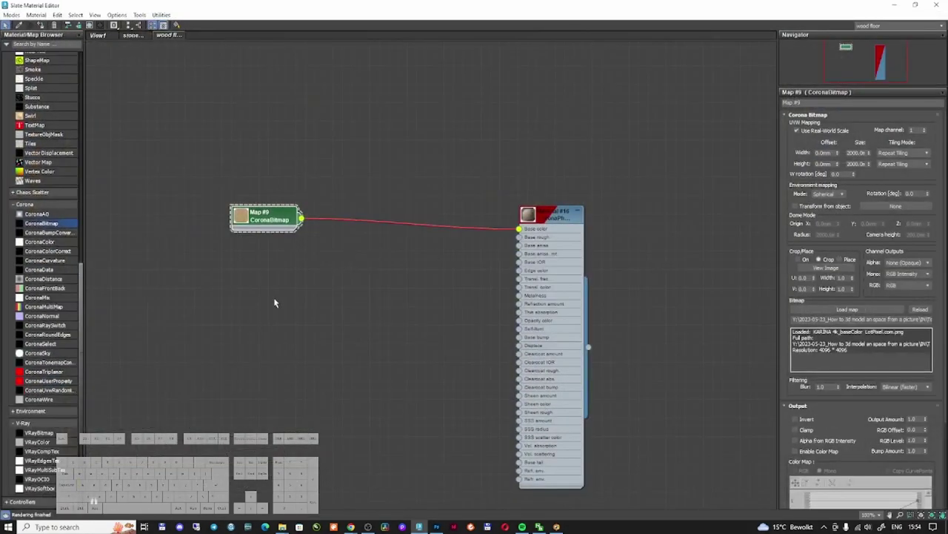
pyautogui.scroll(-5, 57, 388)
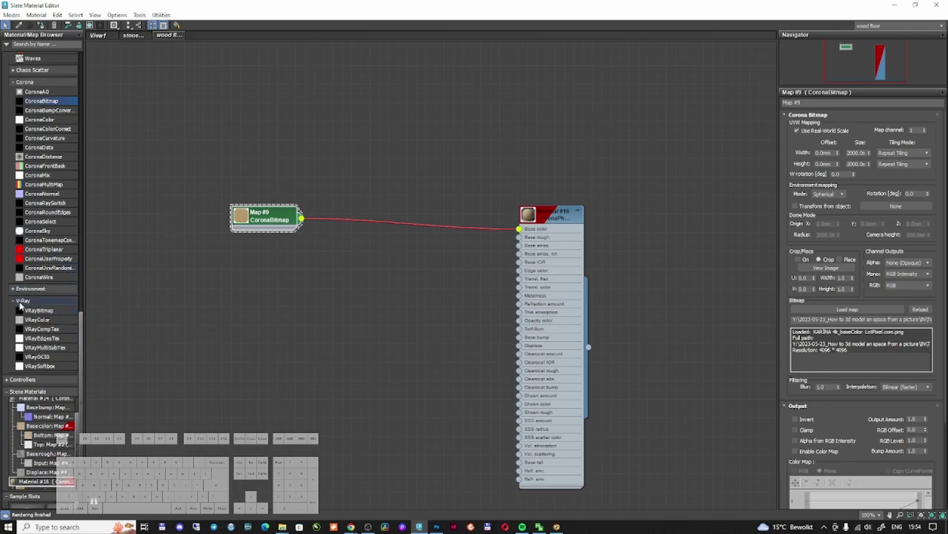
pyautogui.scroll(6, 29, 318)
pyautogui.click(51, 427)
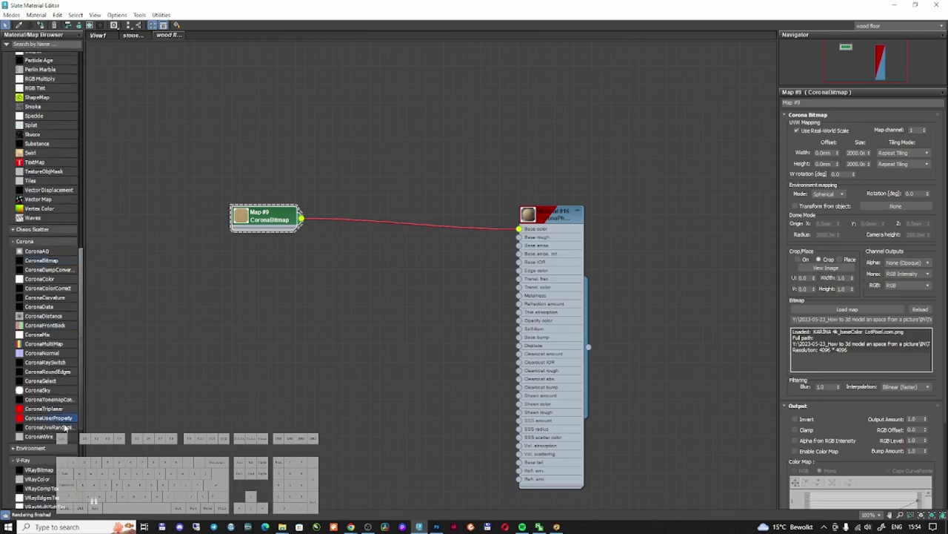
pyautogui.moveTo(383, 221); pyautogui.dragTo(386, 221)
pyautogui.moveTo(282, 221); pyautogui.dragTo(254, 210)
pyautogui.moveTo(394, 229); pyautogui.dragTo(414, 239)
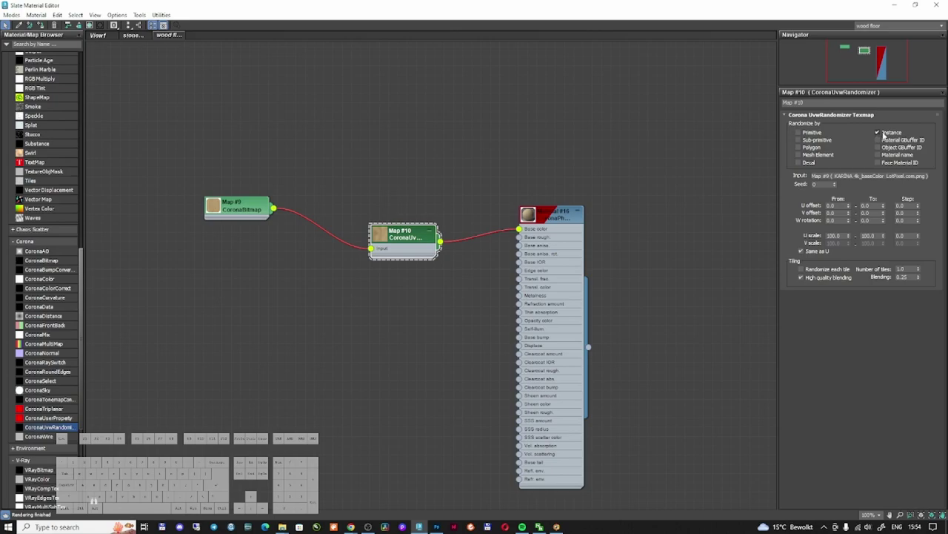
pyautogui.moveTo(408, 237); pyautogui.dragTo(399, 237)
# Step: Set the upper limits of the UVW randomizer's U and V offsets to 1.0 and check the texture on the floor boards
pyautogui.doubleClick(872, 205)
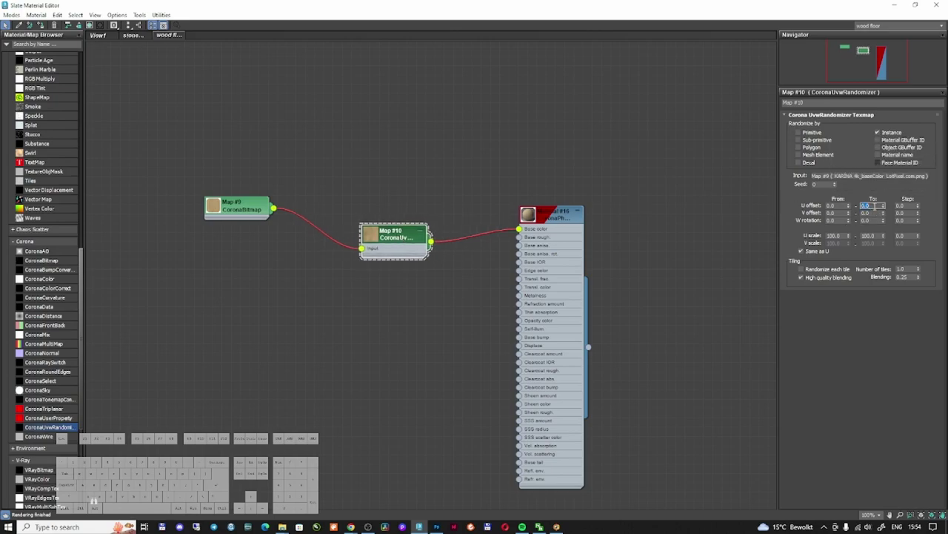
pyautogui.write('1')
pyautogui.doubleClick(874, 213)
pyautogui.write('1')
pyautogui.doubleClick(876, 220)
pyautogui.moveTo(396, 226); pyautogui.dragTo(386, 221)
pyautogui.moveTo(556, 218)
pyautogui.mouseDown()
pyautogui.moveTo(589, 237)
pyautogui.moveTo(564, 217)
pyautogui.mouseUp()
pyautogui.click(894, 5)
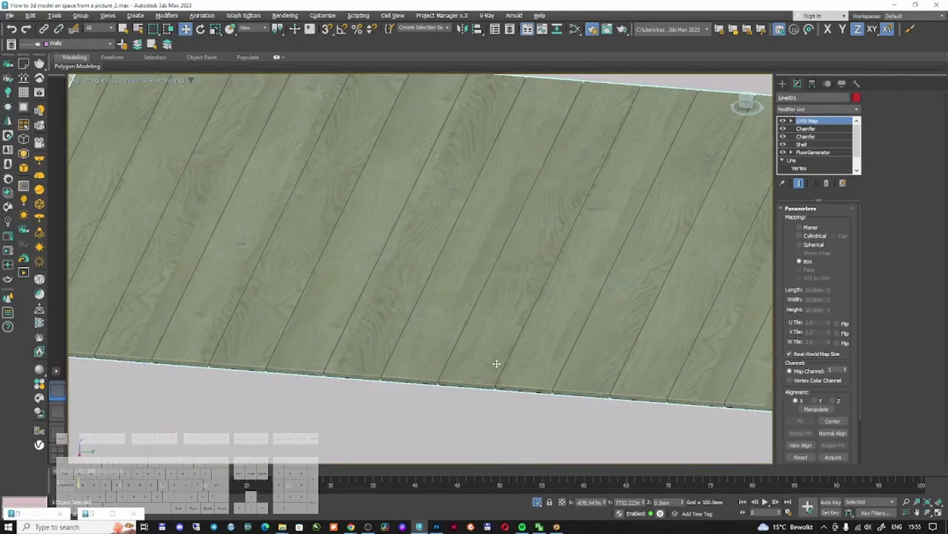
pyautogui.moveTo(526, 320); pyautogui.dragTo(509, 326, button='middle')
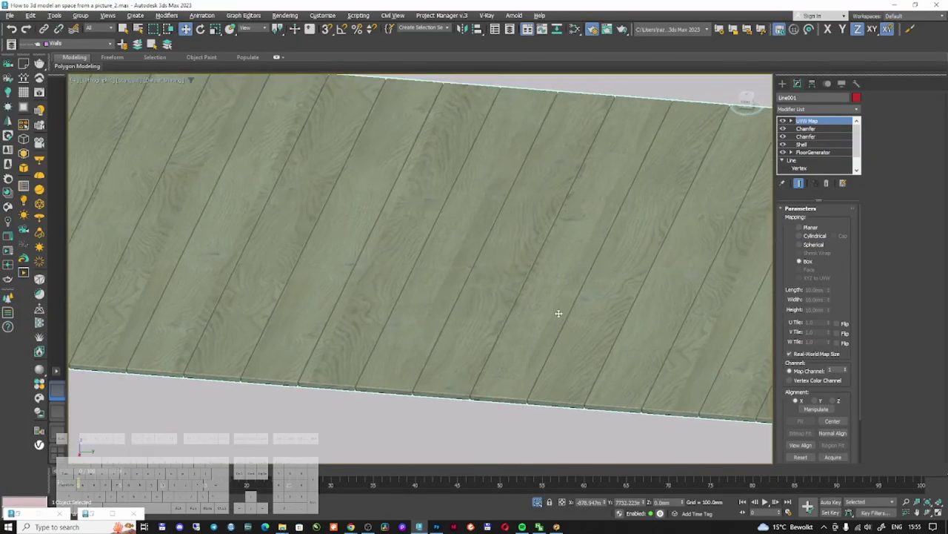
# Step: Insert a CoronaColorCorrect map between the wood bitmap and the UVW randomizer, with hue about -22.65 and exposure about -0.83
pyautogui.press('m')
pyautogui.moveTo(385, 223); pyautogui.dragTo(413, 222)
pyautogui.moveTo(245, 218); pyautogui.dragTo(207, 208)
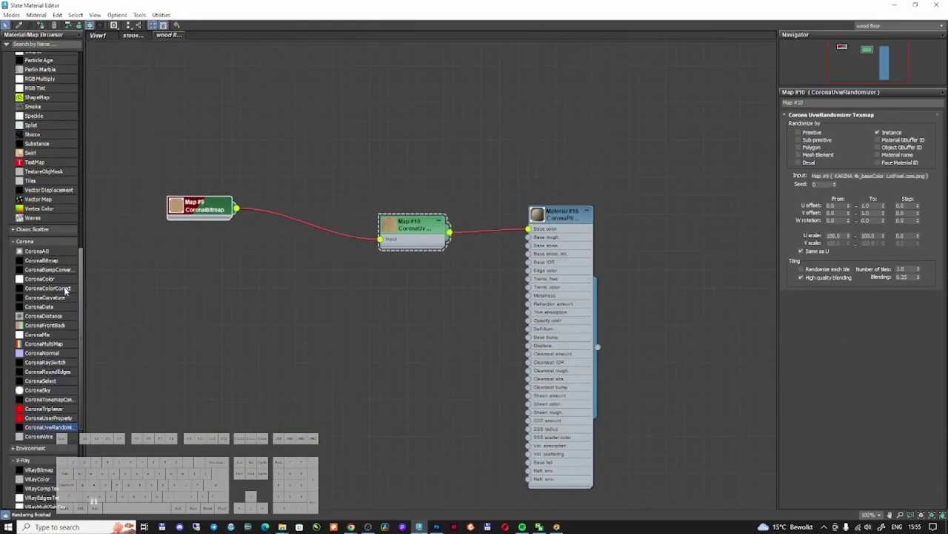
pyautogui.moveTo(58, 289); pyautogui.dragTo(274, 203)
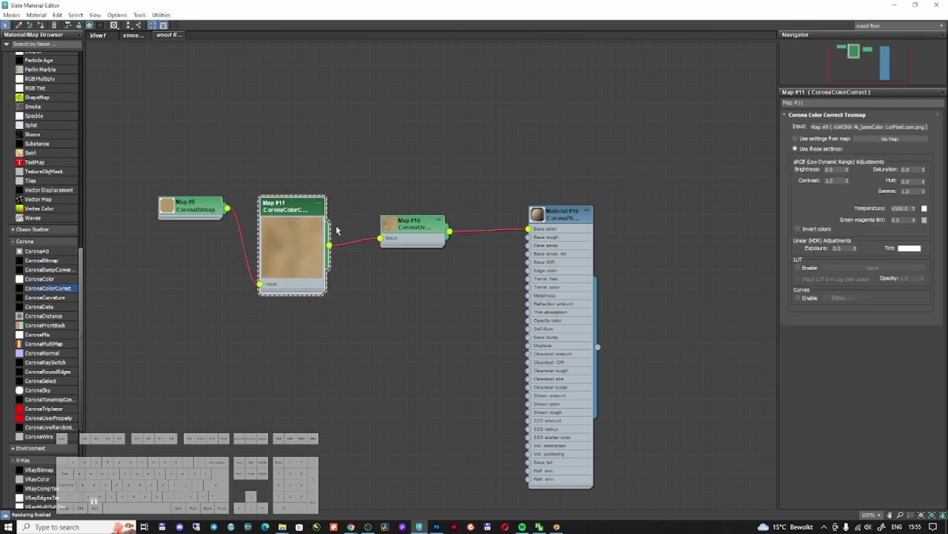
pyautogui.moveTo(923, 182); pyautogui.dragTo(98, 186)
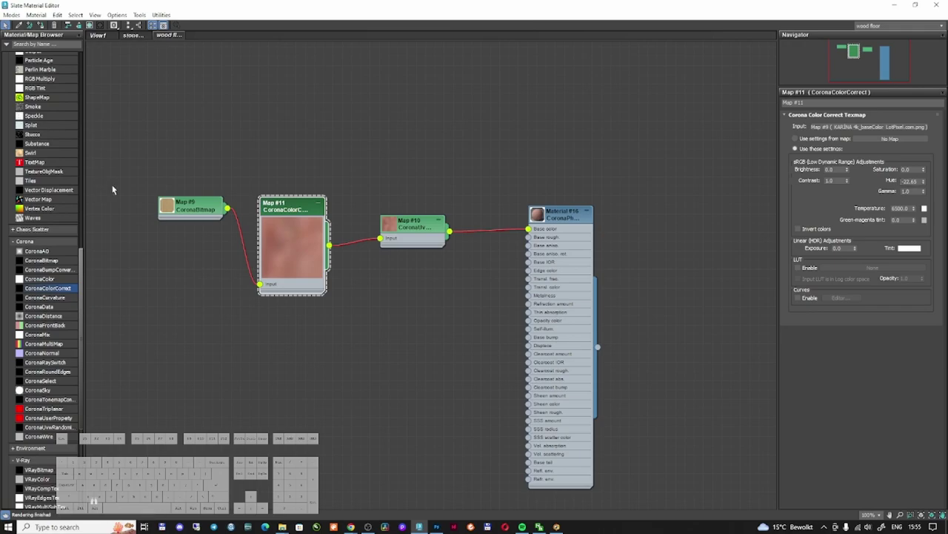
pyautogui.moveTo(855, 251); pyautogui.dragTo(853, 262)
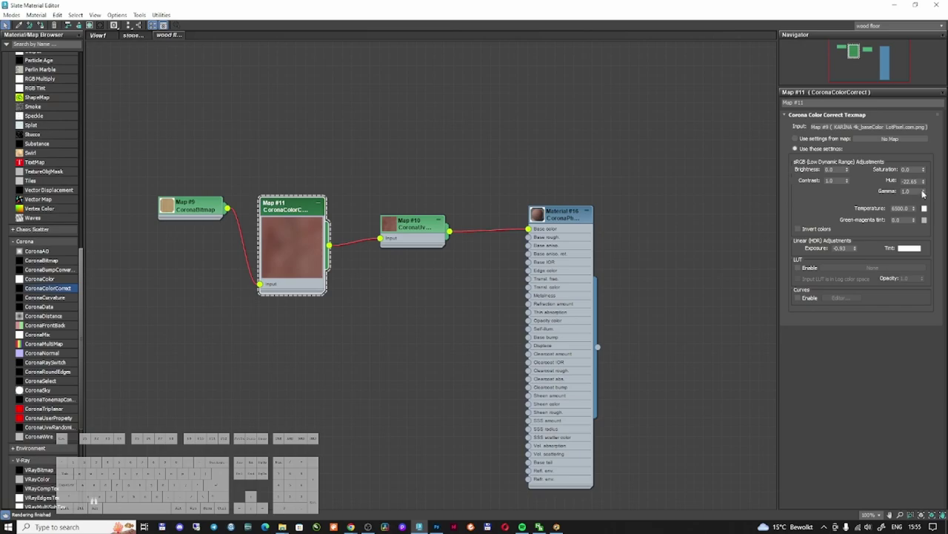
pyautogui.moveTo(925, 191); pyautogui.dragTo(919, 195)
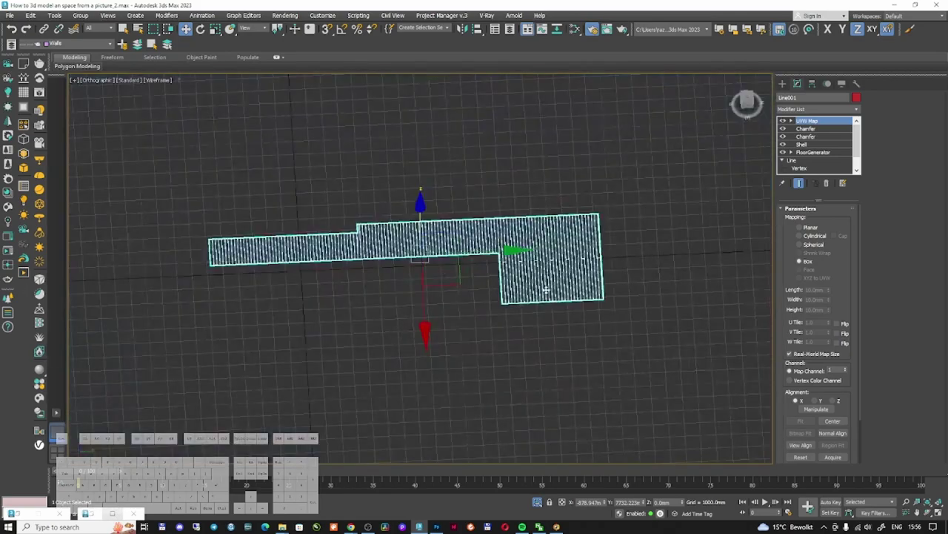
# Step: Review the floor's FloorGenerator settings and examine the board layout from above and at an angle in wireframe and shaded display
pyautogui.scroll(8, 541, 280)
pyautogui.scroll(-3, 455, 223)
pyautogui.moveTo(444, 203)
pyautogui.mouseDown(button='middle')
pyautogui.moveTo(478, 282)
pyautogui.moveTo(540, 269)
pyautogui.mouseUp(button='middle')
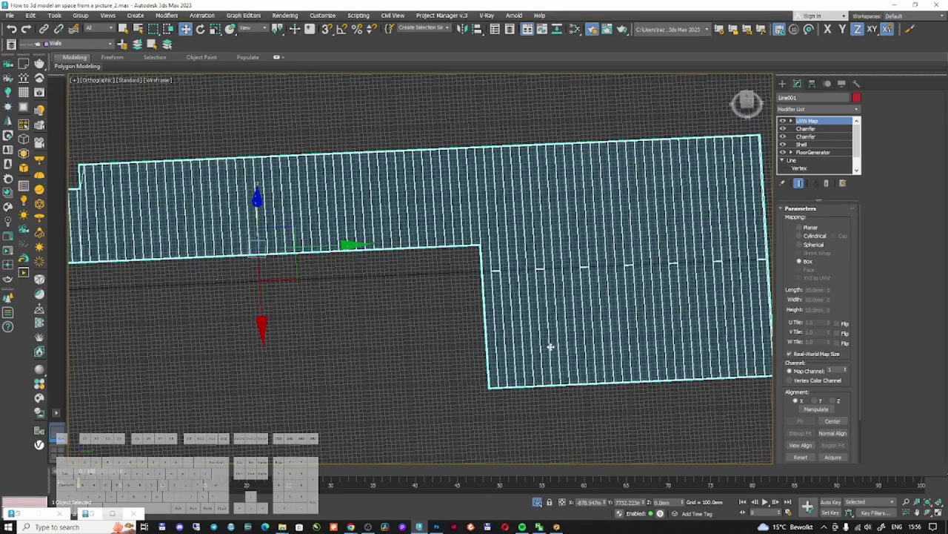
pyautogui.click(812, 152)
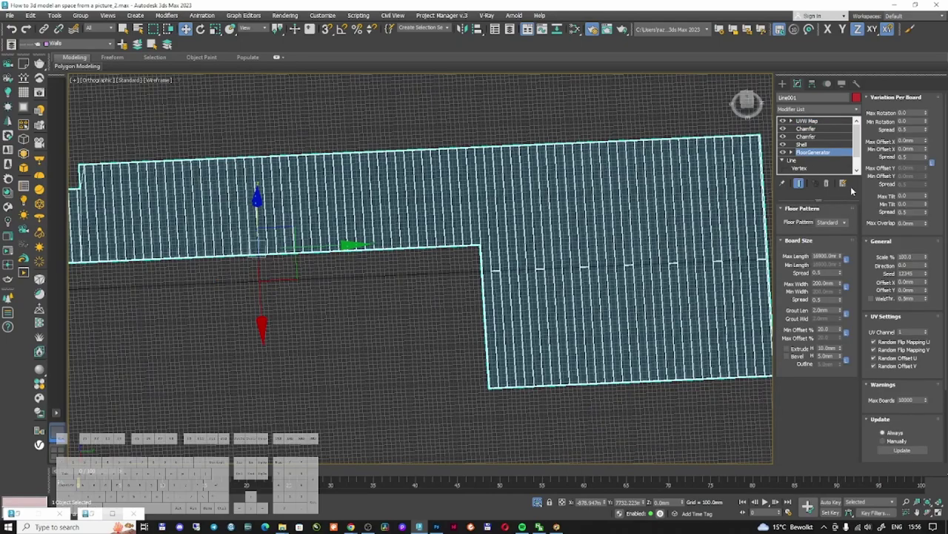
pyautogui.doubleClick(912, 281)
pyautogui.scroll(-5, 614, 230)
pyautogui.keyDown('alt'); pyautogui.moveTo(612, 242); pyautogui.dragTo(487, 238, button='middle'); pyautogui.keyUp('alt')
pyautogui.scroll(5, 507, 302)
pyautogui.scroll(-5, 541, 326)
pyautogui.press('F3')
pyautogui.scroll(10, 516, 306)
pyautogui.scroll(-4, 520, 309)
pyautogui.moveTo(428, 271); pyautogui.dragTo(367, 293, button='middle')
pyautogui.moveTo(333, 335); pyautogui.dragTo(281, 358, button='middle')
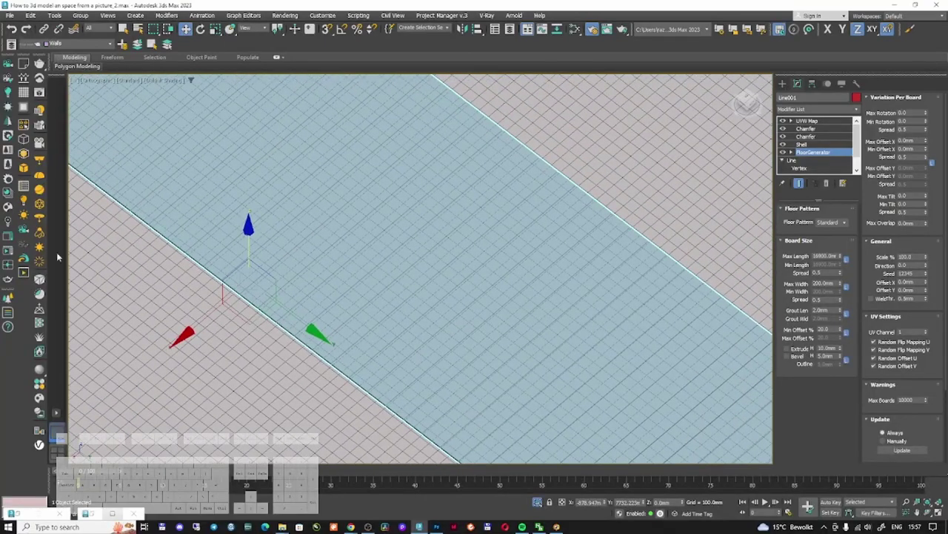
# Step: Open the Corona interactive render of the camera view and compare the rendered wood floor with the reference photo
pyautogui.click(6, 237)
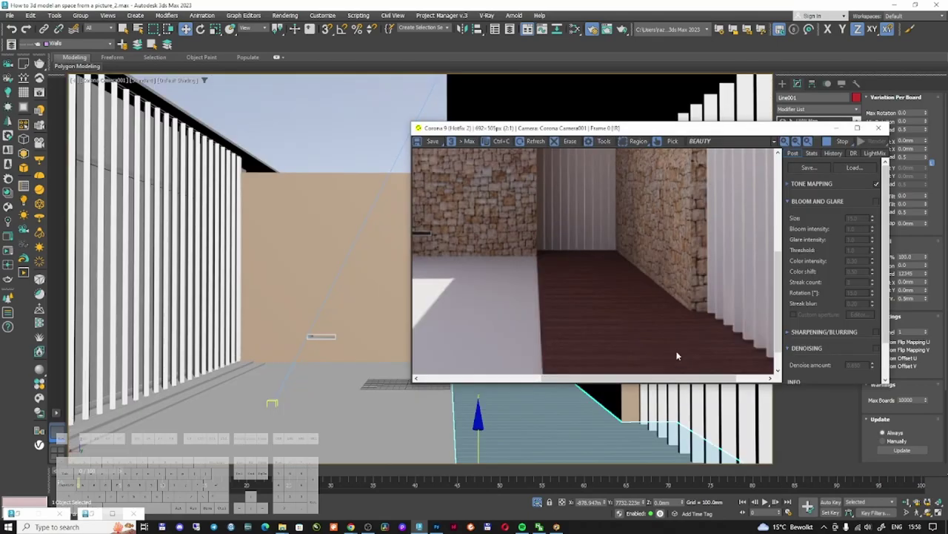
pyautogui.moveTo(686, 359); pyautogui.dragTo(567, 298)
pyautogui.scroll(-1, 569, 295)
pyautogui.scroll(1, 672, 361)
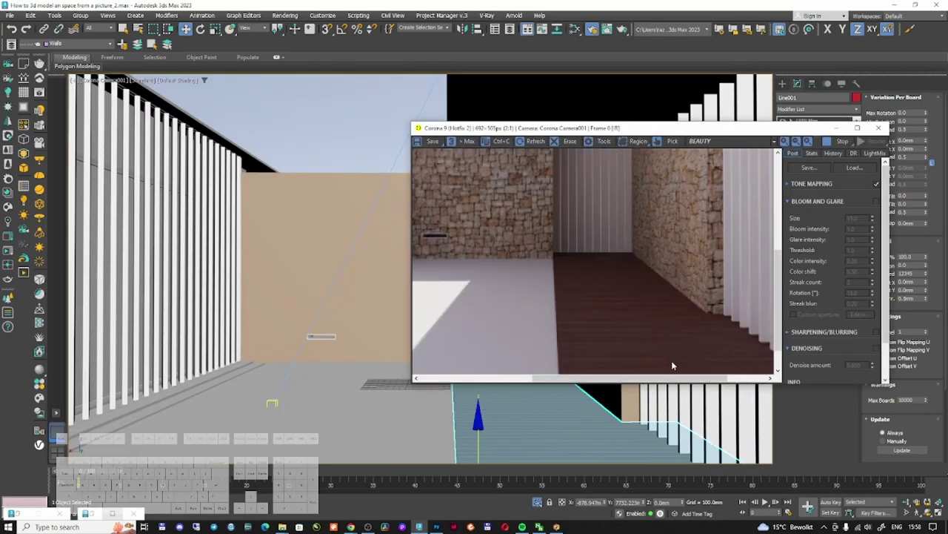
pyautogui.moveTo(672, 360); pyautogui.dragTo(631, 309, button='middle')
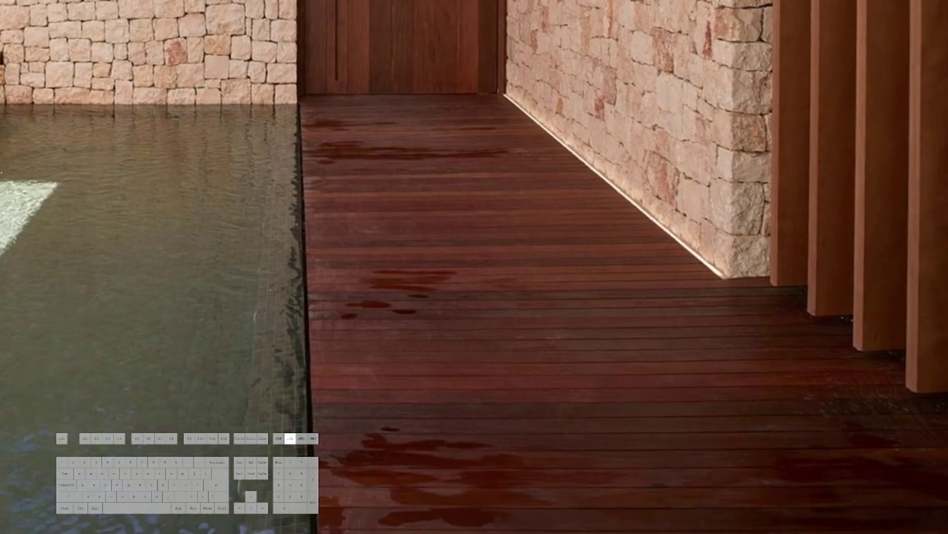
pyautogui.moveTo(717, 440); pyautogui.dragTo(717, 440)
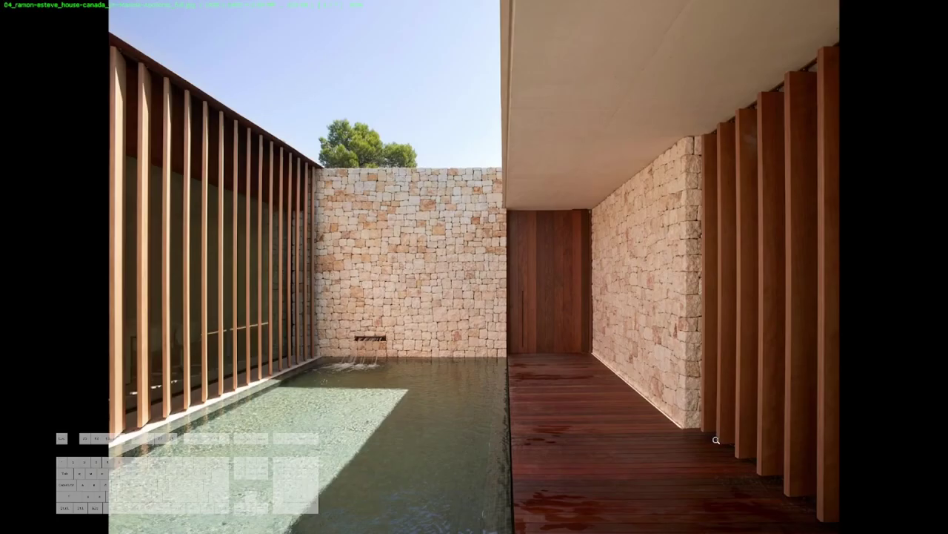
pyautogui.hotkey('alt', 'Tab')
# Step: Rearrange the bitmap and color correction nodes of the wood floor material and widen the material editor window
pyautogui.moveTo(621, 210); pyautogui.dragTo(604, 210)
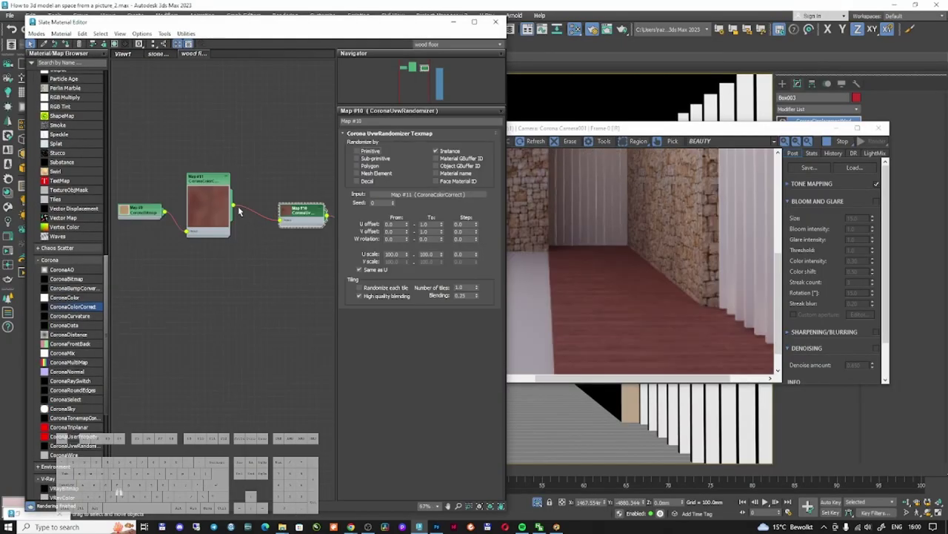
pyautogui.moveTo(215, 191); pyautogui.dragTo(203, 191)
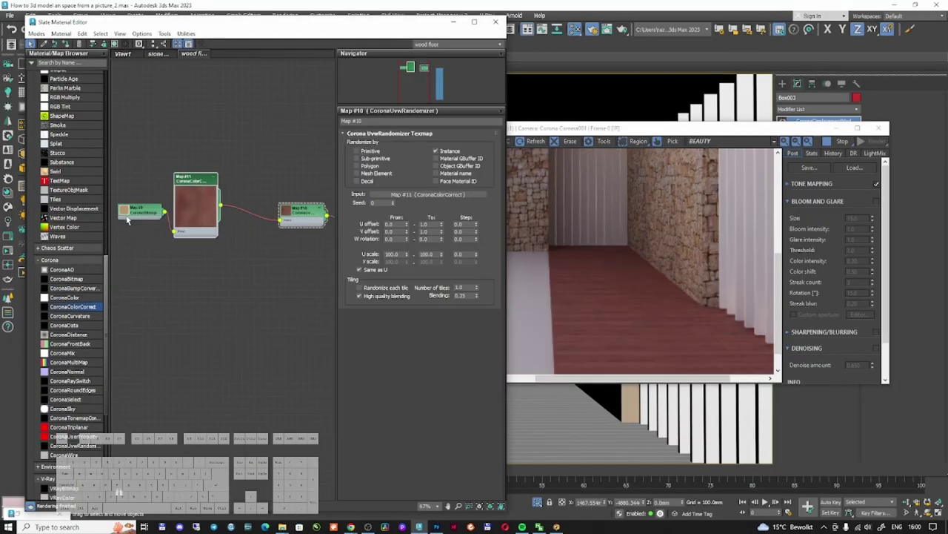
pyautogui.moveTo(137, 209); pyautogui.dragTo(131, 197)
pyautogui.moveTo(192, 185); pyautogui.dragTo(180, 180)
pyautogui.moveTo(180, 180); pyautogui.dragTo(218, 172, button='middle')
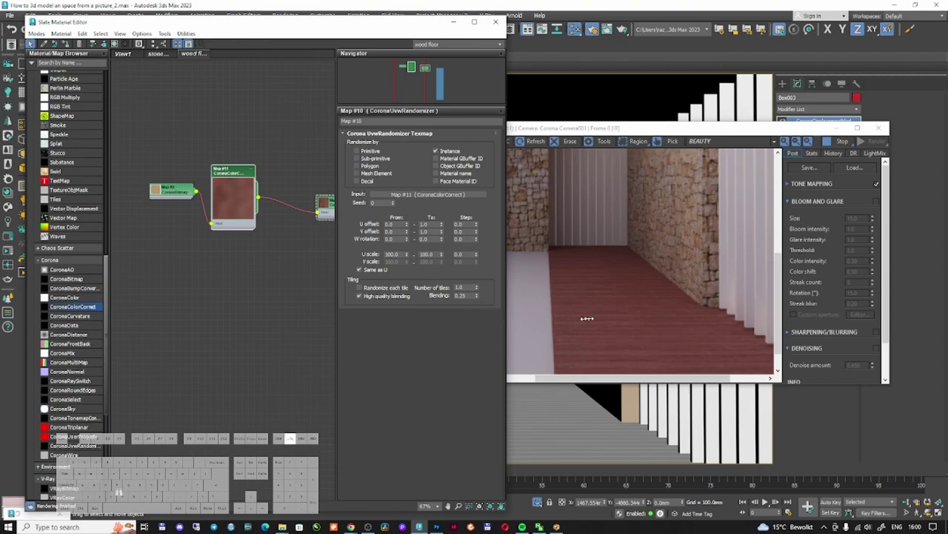
pyautogui.moveTo(554, 321); pyautogui.dragTo(609, 356)
# Step: Switch to FastStone Image Viewer and examine the colour variation of the wood boards in the reference photo
pyautogui.click(556, 527)
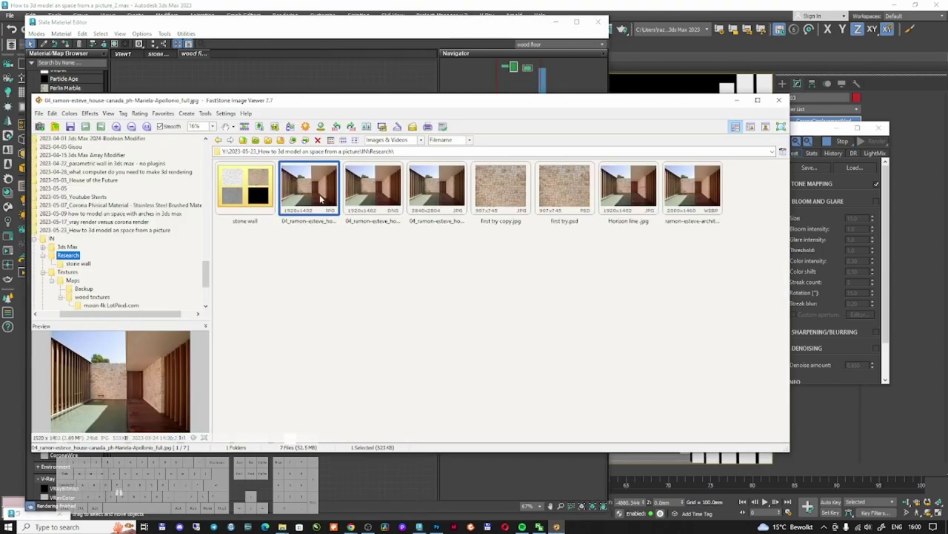
pyautogui.doubleClick(321, 197)
pyautogui.moveTo(612, 519); pyautogui.dragTo(615, 438)
pyautogui.scroll(3, 573, 341)
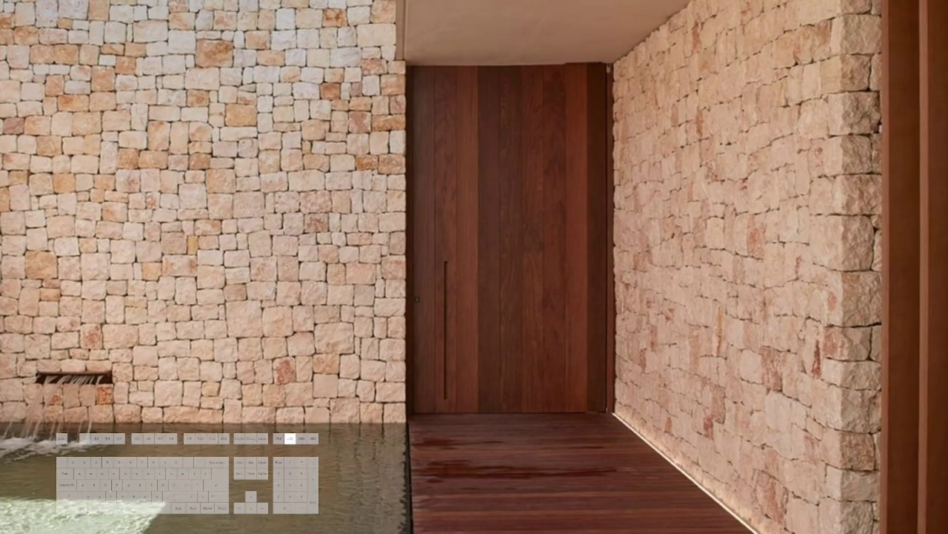
pyautogui.scroll(-3, 536, 326)
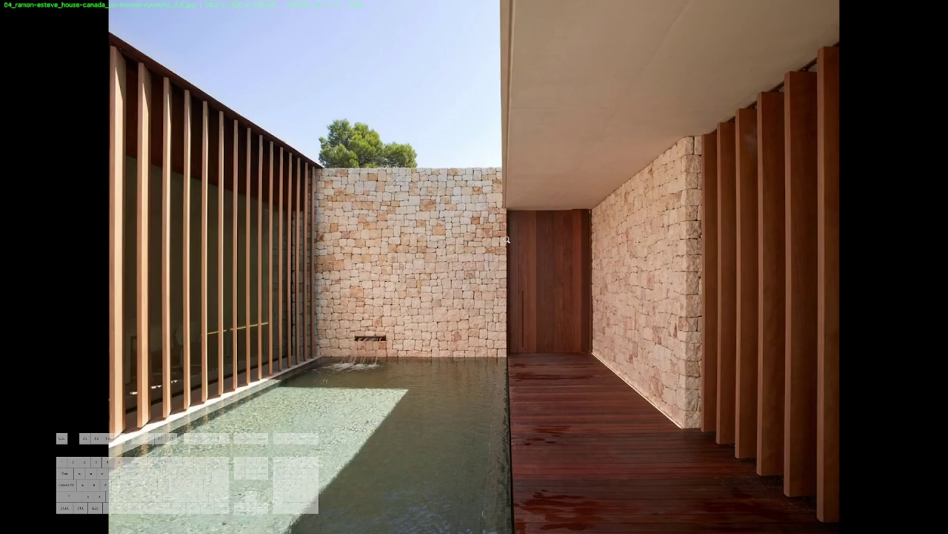
pyautogui.press('Escape')
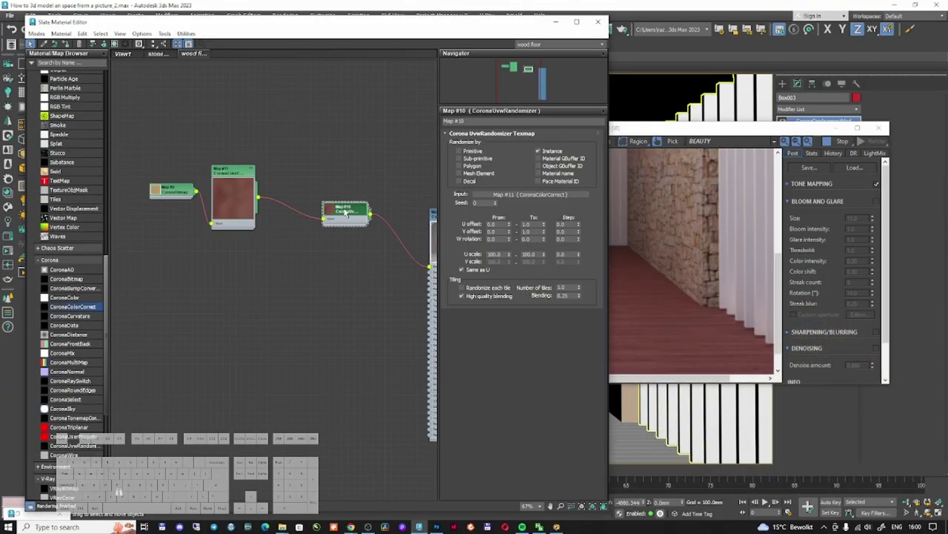
# Step: Set the hue of the wood's CoronaColorCorrect map to -20
pyautogui.moveTo(171, 193); pyautogui.dragTo(159, 201)
pyautogui.moveTo(237, 174); pyautogui.dragTo(256, 174)
pyautogui.doubleClick(260, 175)
pyautogui.doubleClick(569, 199)
pyautogui.write('0')
pyautogui.press('Return')
pyautogui.write('-20')
pyautogui.press('Return')
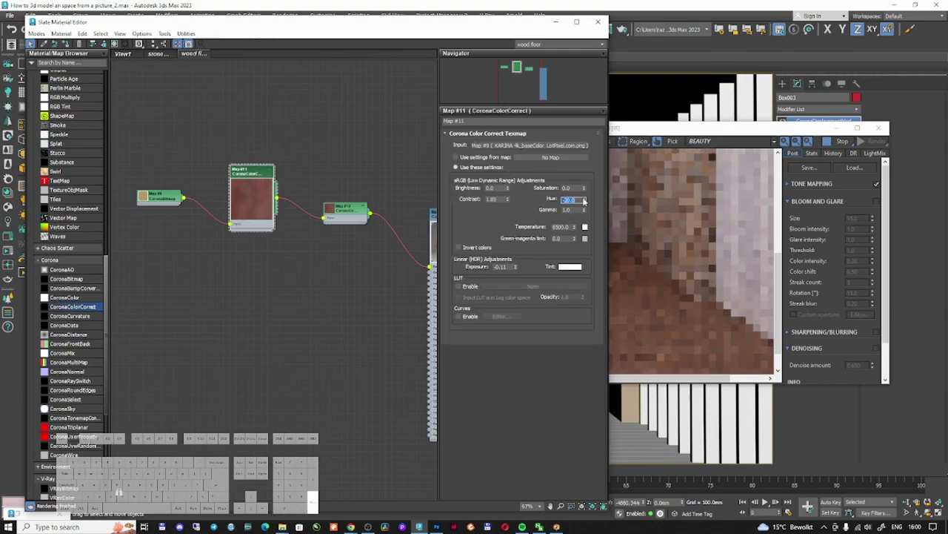
# Step: Insert a CoronaMix map between the color correction and the UVW randomizer, feeding its top input, and space out the nodes
pyautogui.moveTo(258, 174); pyautogui.dragTo(246, 174)
pyautogui.moveTo(342, 210); pyautogui.dragTo(349, 211)
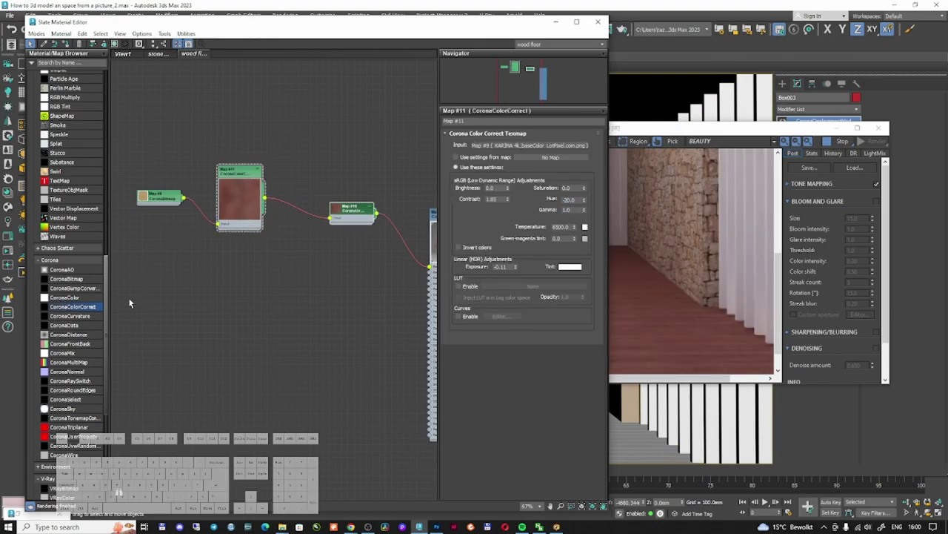
pyautogui.moveTo(81, 358); pyautogui.dragTo(363, 213)
pyautogui.click(309, 214)
pyautogui.moveTo(294, 204); pyautogui.dragTo(293, 197)
pyautogui.moveTo(166, 200); pyautogui.dragTo(154, 200)
pyautogui.moveTo(234, 172); pyautogui.dragTo(204, 178)
# Step: Add a CoronaMultiMap to the bottom input of the CoronaMix map and open its parameters
pyautogui.moveTo(69, 362); pyautogui.dragTo(283, 215)
pyautogui.doubleClick(193, 306)
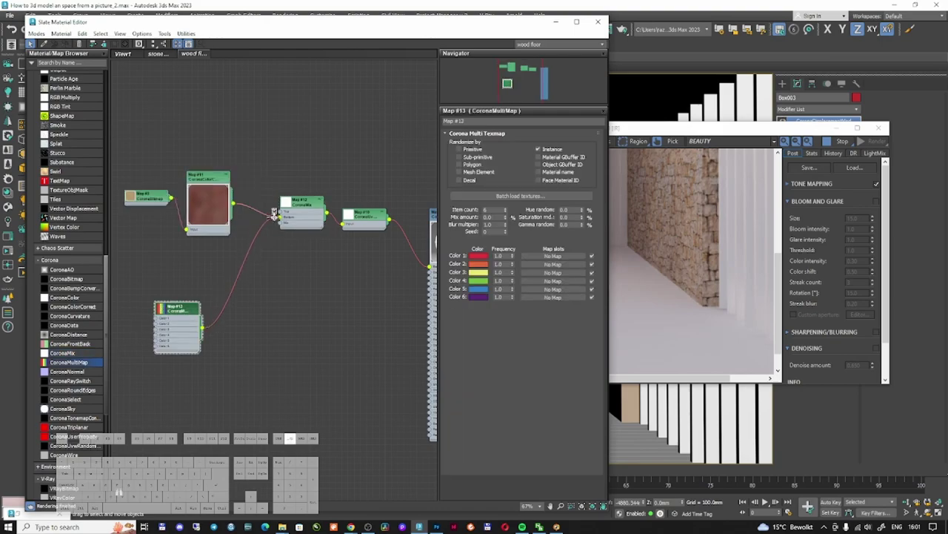
pyautogui.moveTo(176, 306); pyautogui.dragTo(201, 287)
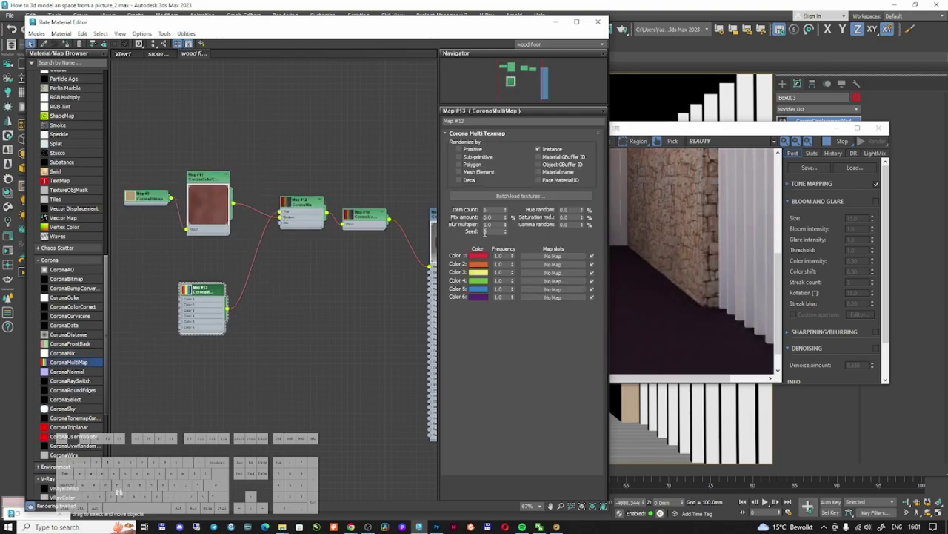
# Step: Change the CoronaMultiMap colors to white and light grey tones, including a grey of 225 and about 163 for Color 4
pyautogui.click(478, 259)
pyautogui.moveTo(357, 217); pyautogui.dragTo(371, 231)
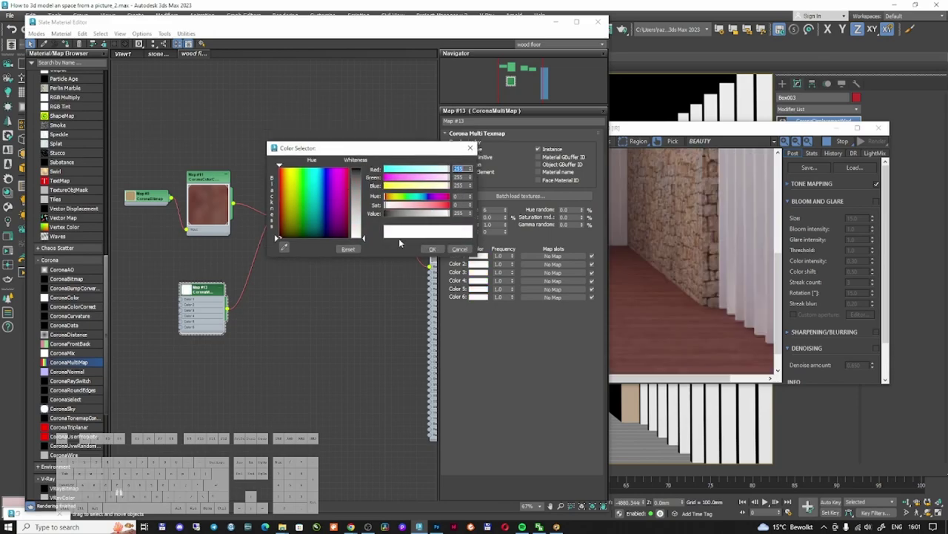
pyautogui.moveTo(363, 237); pyautogui.dragTo(366, 229)
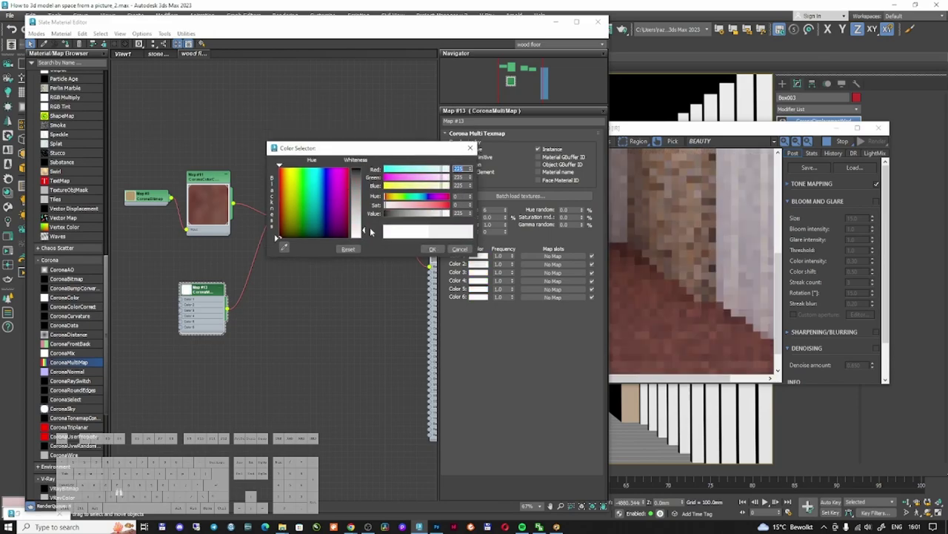
pyautogui.click(433, 250)
pyautogui.click(484, 280)
pyautogui.moveTo(362, 254); pyautogui.dragTo(363, 232)
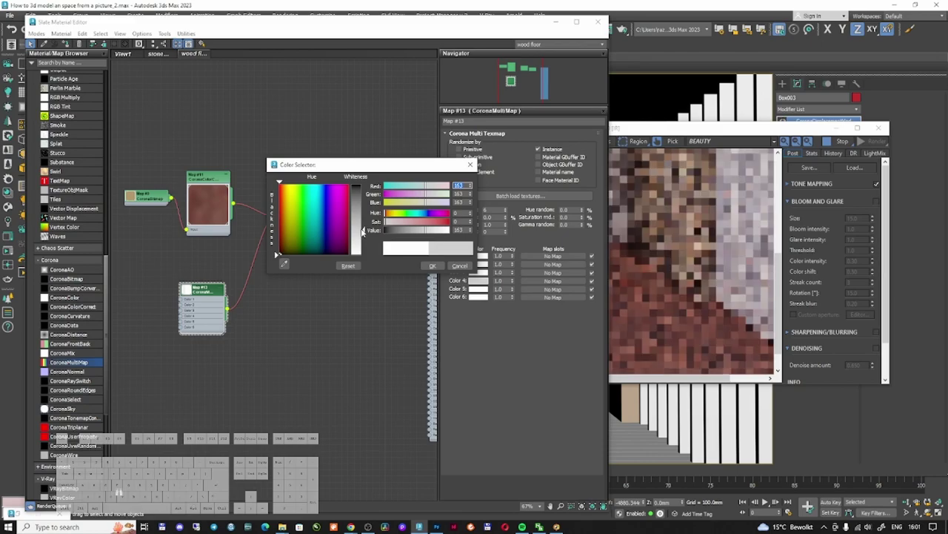
pyautogui.click(435, 266)
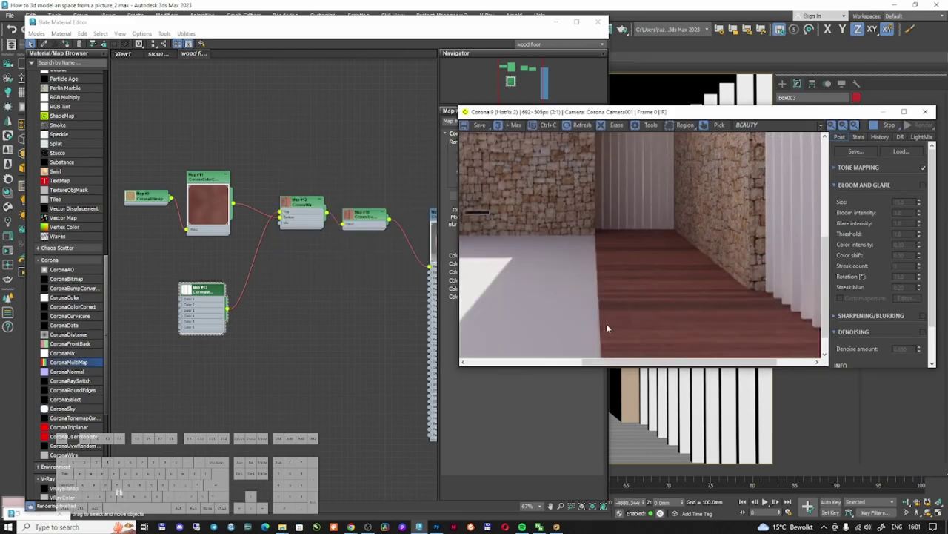
# Step: Check the rendered floor and the wood nodes' settings, and enable Mesh Element randomization in the UVW randomizer and the MultiMap
pyautogui.scroll(-2, 713, 318)
pyautogui.scroll(2, 730, 338)
pyautogui.scroll(1, 644, 228)
pyautogui.scroll(-2, 644, 228)
pyautogui.doubleClick(220, 191)
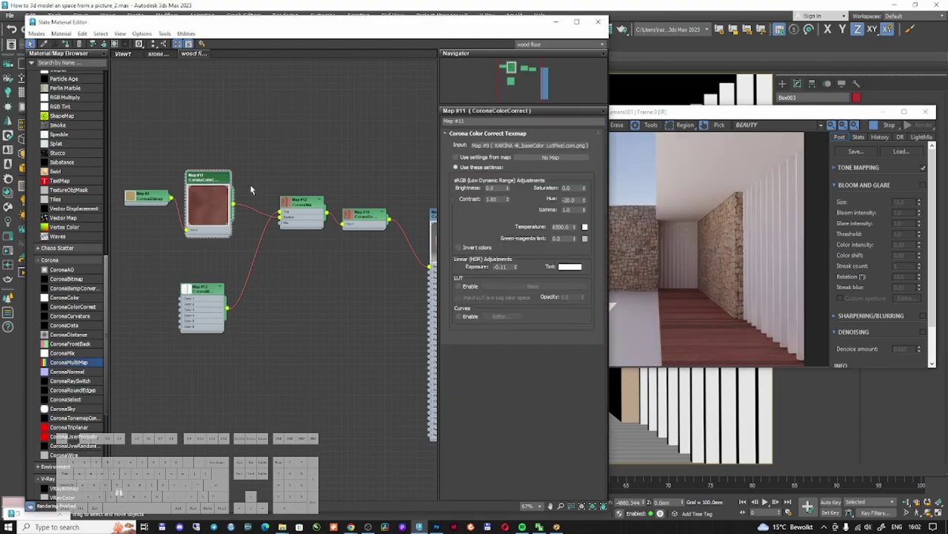
pyautogui.click(307, 207)
pyautogui.doubleClick(306, 208)
pyautogui.doubleClick(208, 184)
pyautogui.doubleClick(364, 216)
pyautogui.click(477, 177)
pyautogui.moveTo(191, 292); pyautogui.dragTo(191, 280)
pyautogui.doubleClick(190, 280)
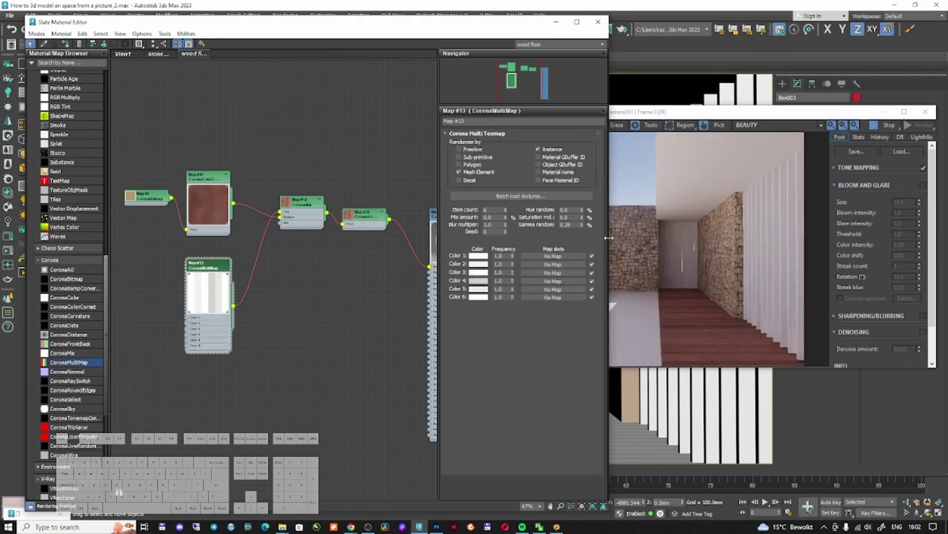
# Step: Raise the CoronaMultiMap's gamma randomization and set its hue randomization to 10%
pyautogui.moveTo(602, 237); pyautogui.dragTo(602, 227)
pyautogui.doubleClick(567, 210)
pyautogui.write('10')
pyautogui.press('Return')
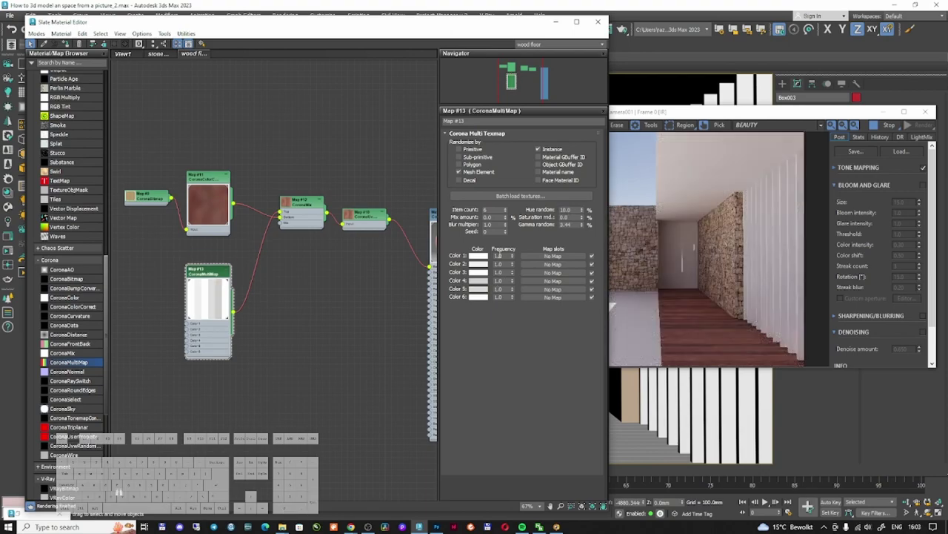
# Step: Increase the CoronaMultiMap's item count to 11
pyautogui.click(505, 208)
pyautogui.click(505, 208)
pyautogui.click(506, 208)
pyautogui.click(505, 209)
pyautogui.click(505, 208)
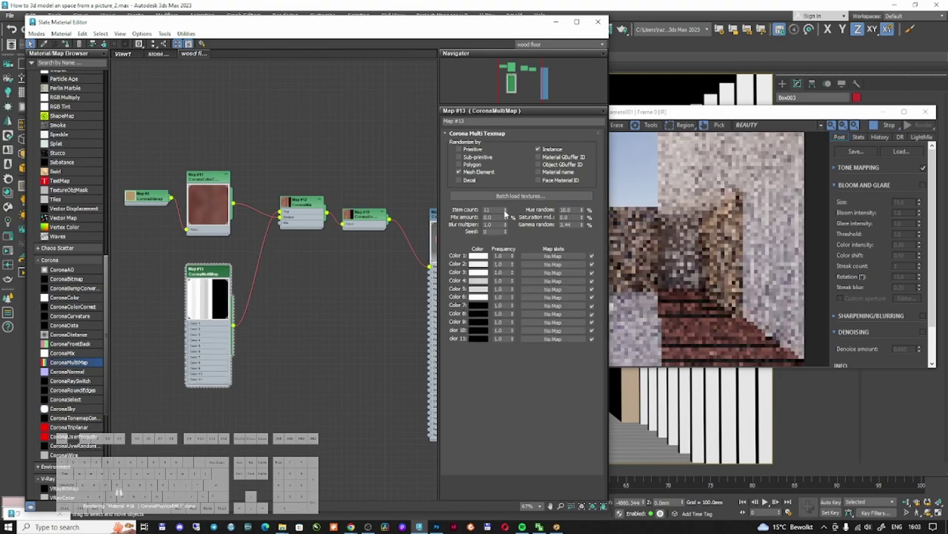
# Step: Replace the black of the added MultiMap colors by copying existing light swatches, and pick a new color for Color 11
pyautogui.press('Return')
pyautogui.moveTo(478, 297); pyautogui.dragTo(478, 332)
pyautogui.press('Return')
pyautogui.press('Return')
pyautogui.click(316, 271)
pyautogui.click(479, 339)
pyautogui.click(353, 284)
pyautogui.click(429, 321)
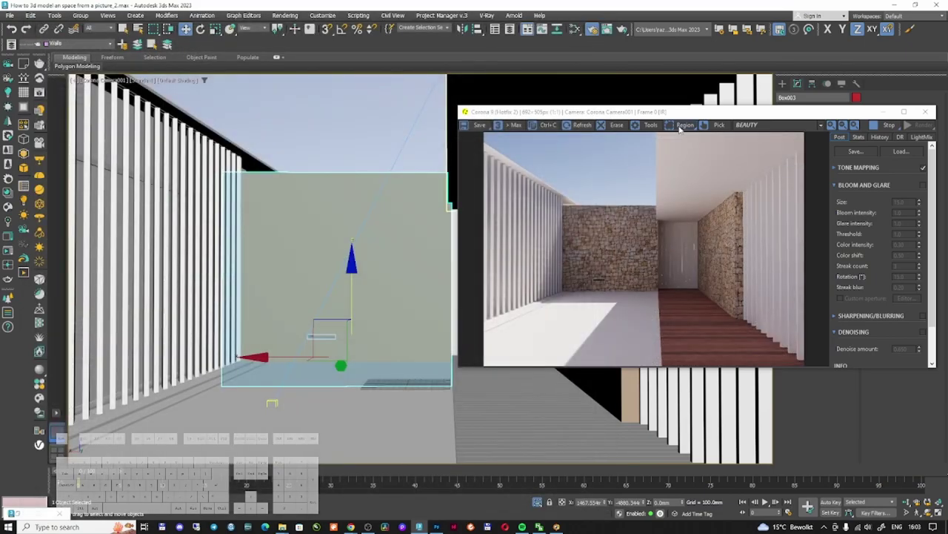
# Step: Check the enlarged interactive render, and copy the UVW Map modifier from the wood floor's modifier stack
pyautogui.doubleClick(680, 114)
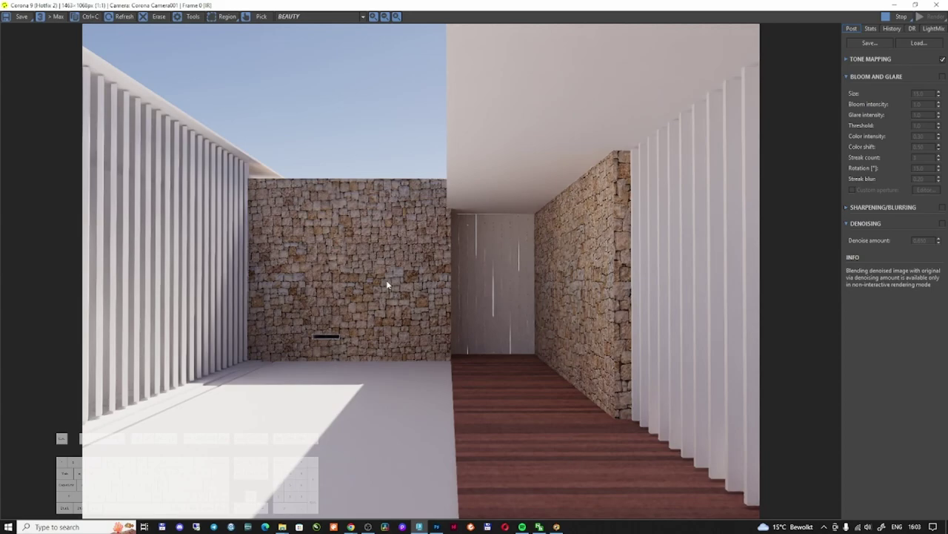
pyautogui.scroll(1, 387, 282)
pyautogui.scroll(-1, 331, 297)
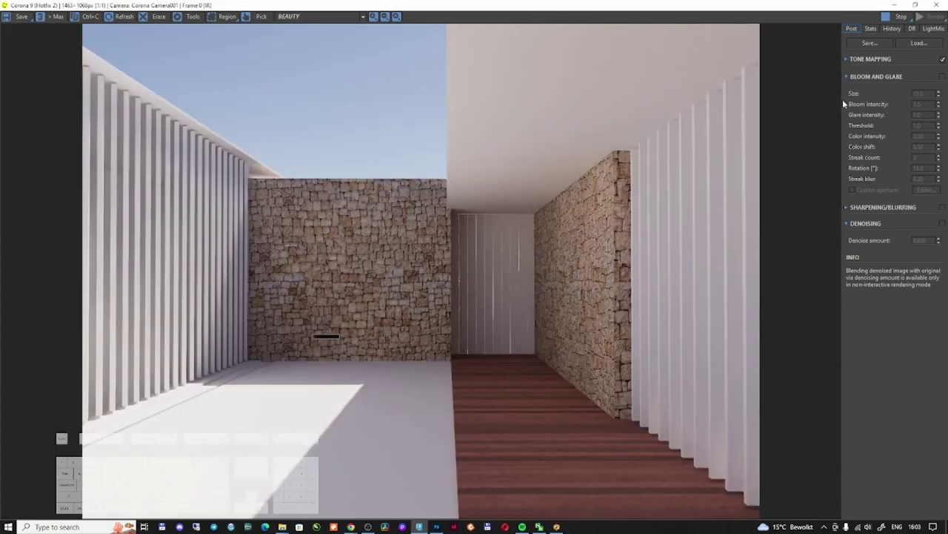
pyautogui.click(916, 5)
pyautogui.moveTo(683, 112); pyautogui.dragTo(597, 101)
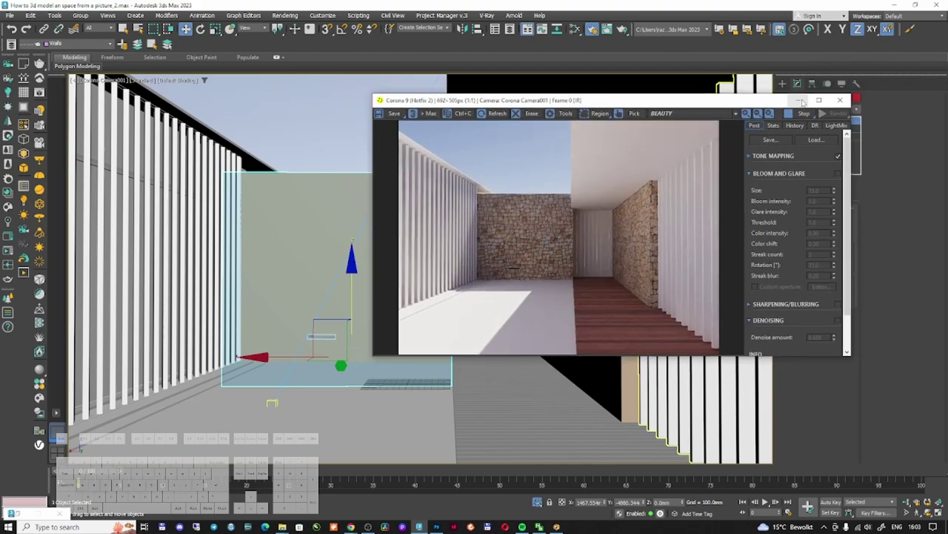
pyautogui.moveTo(597, 101); pyautogui.dragTo(281, 118)
pyautogui.click(579, 405)
pyautogui.click(580, 404)
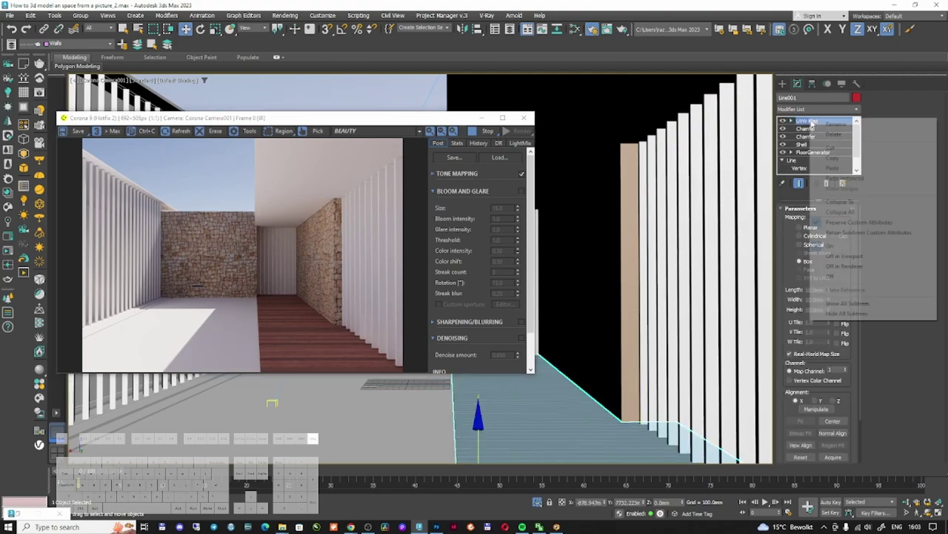
pyautogui.rightClick(820, 121)
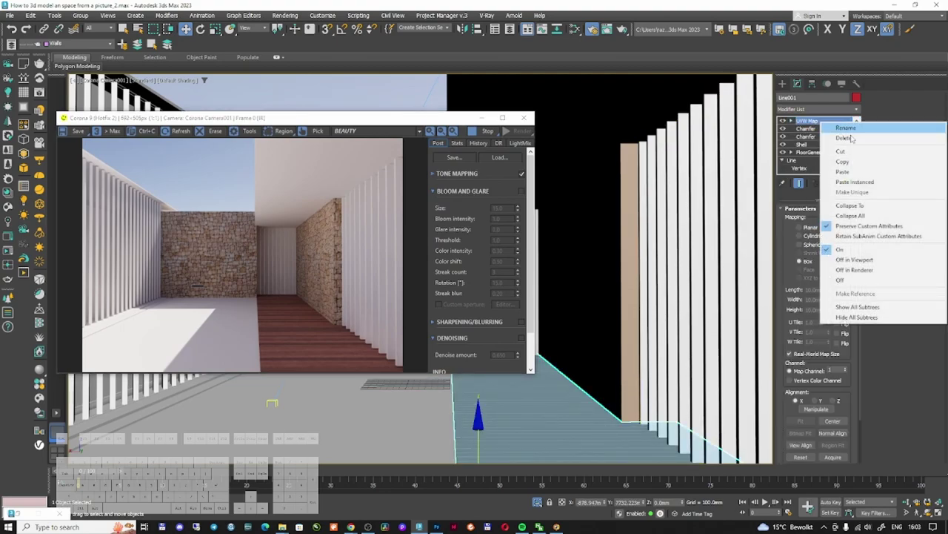
pyautogui.click(854, 163)
# Step: Paste the copied UVW Map modifier on top of the plank door's modifier stack
pyautogui.moveTo(460, 117); pyautogui.dragTo(942, 108)
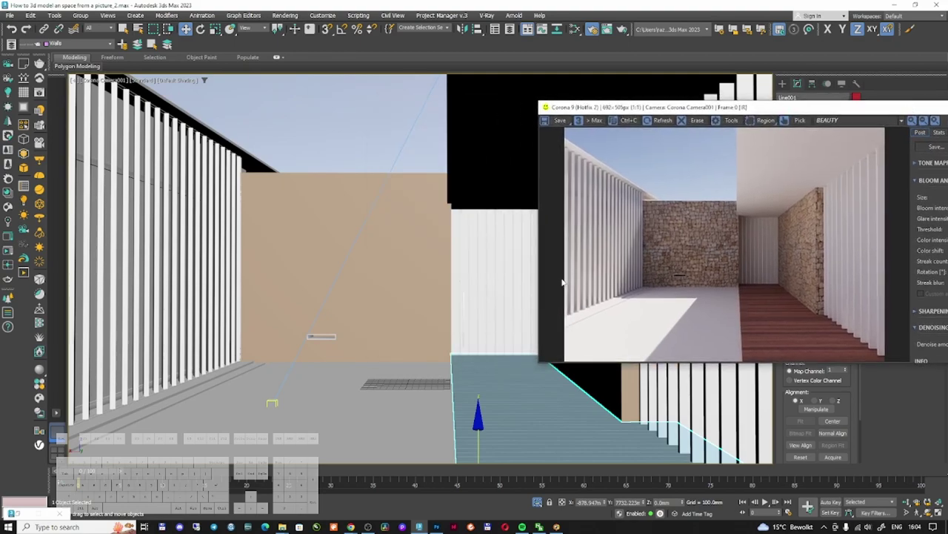
pyautogui.click(509, 275)
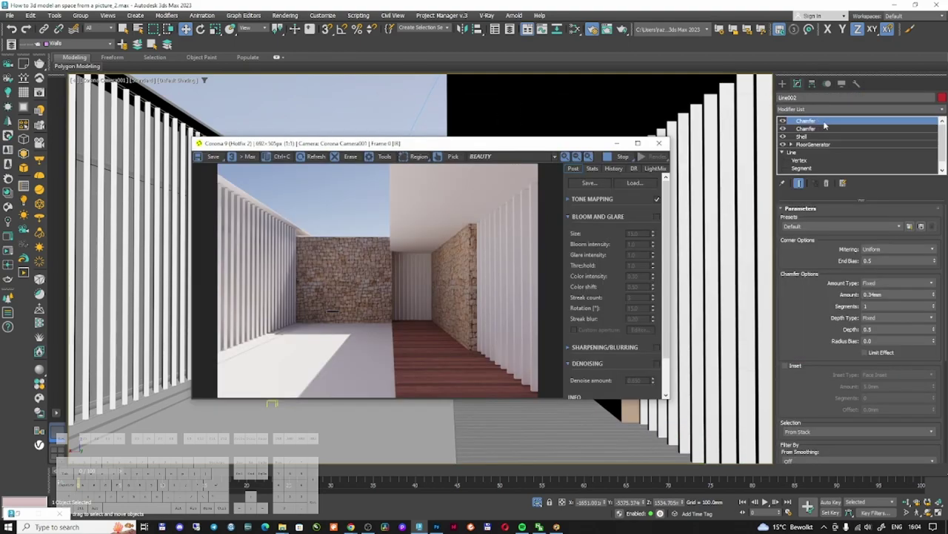
pyautogui.rightClick(823, 119)
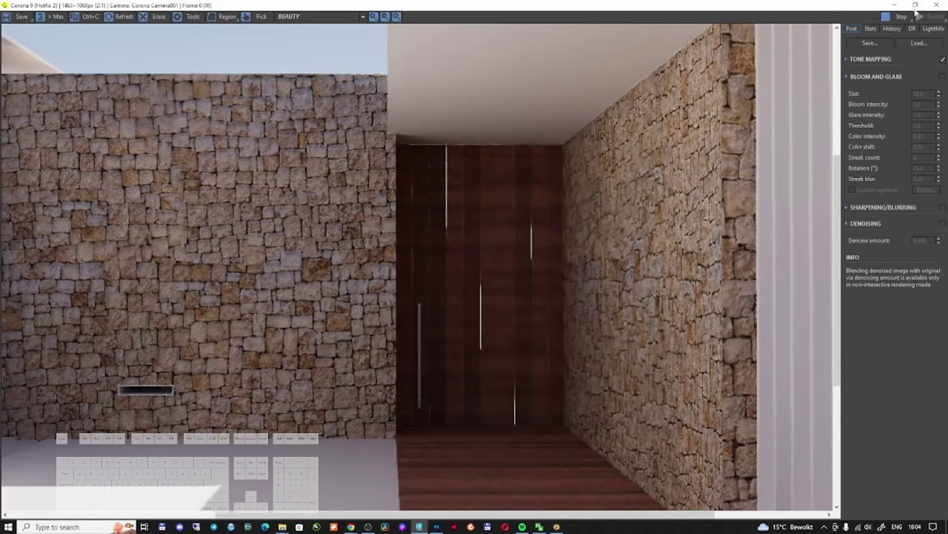
# Step: Set the door's UVW Map alignment to Z, check the plank direction in the render, and close the render window
pyautogui.click(916, 6)
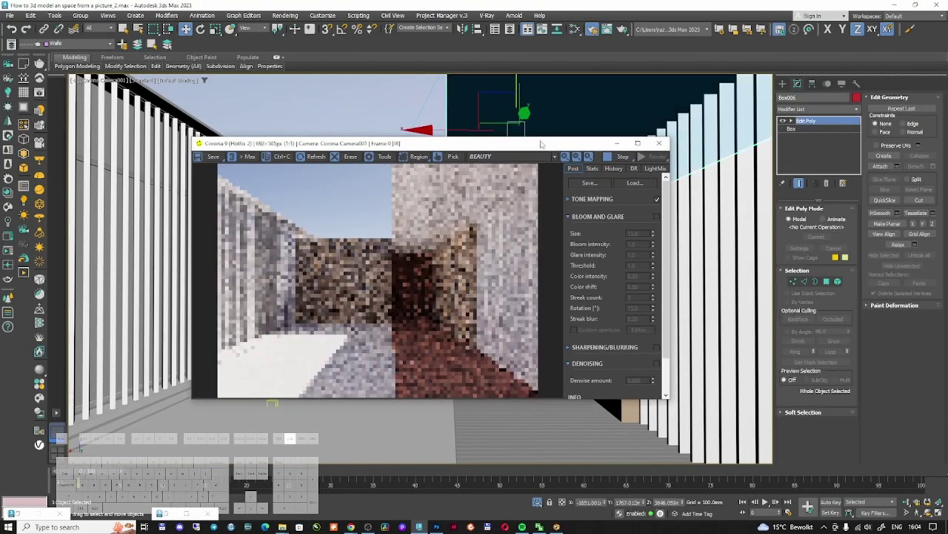
pyautogui.moveTo(541, 143); pyautogui.dragTo(333, 169)
pyautogui.click(504, 281)
pyautogui.click(833, 347)
pyautogui.scroll(2, 215, 326)
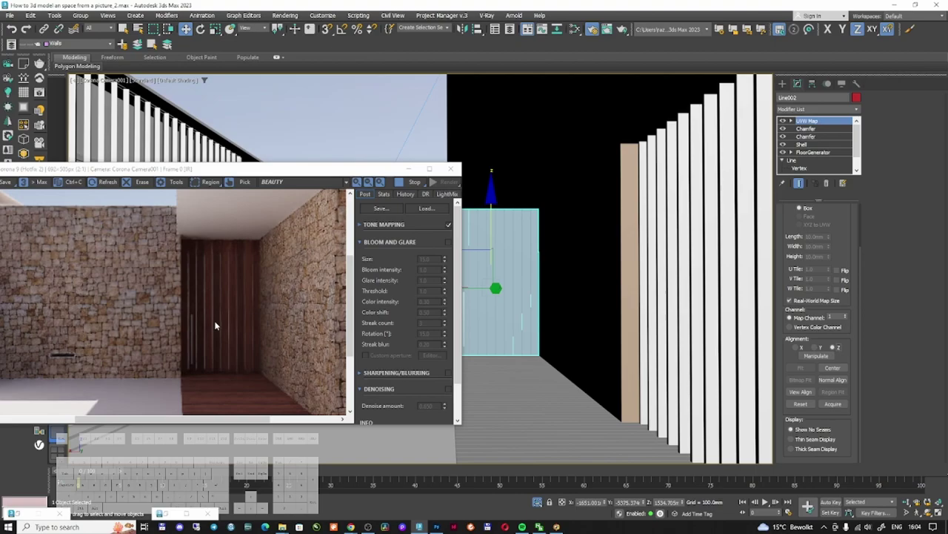
pyautogui.scroll(-2, 215, 326)
pyautogui.click(429, 169)
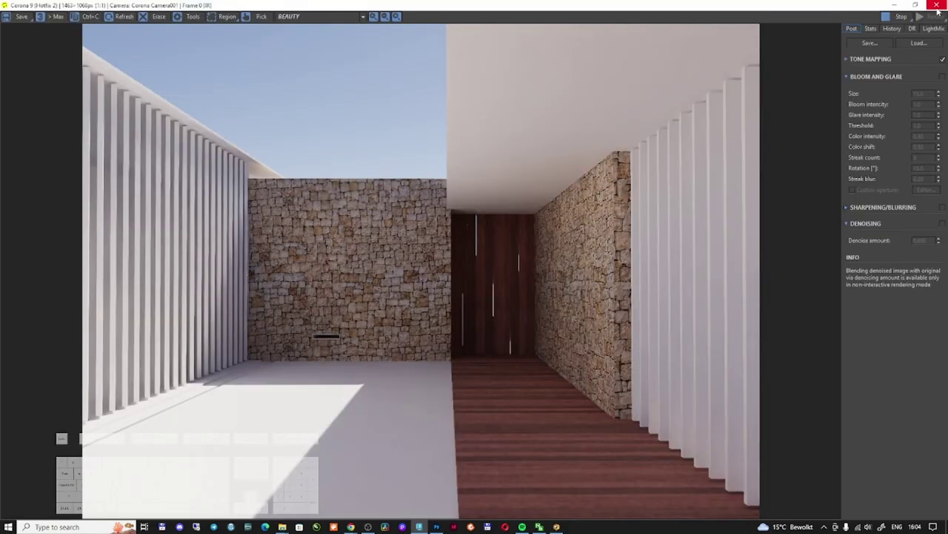
pyautogui.click(938, 5)
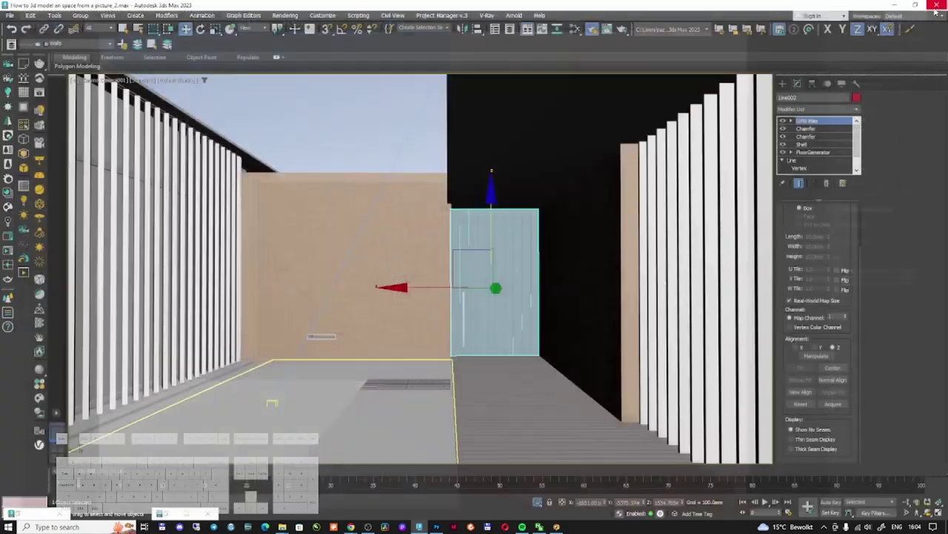
# Step: Duplicate the wood's base color bitmap node and load KARINA 4k_roughness LotPixel.com.png into the copy
pyautogui.press('m')
pyautogui.moveTo(189, 308)
pyautogui.mouseDown(button='middle')
pyautogui.moveTo(274, 286)
pyautogui.moveTo(219, 264)
pyautogui.mouseUp(button='middle')
pyautogui.scroll(-4, 268, 286)
pyautogui.moveTo(222, 248); pyautogui.dragTo(221, 240)
pyautogui.keyDown('shift'); pyautogui.moveTo(186, 199); pyautogui.dragTo(169, 325); pyautogui.keyUp('shift')
pyautogui.moveTo(384, 213); pyautogui.dragTo(388, 311)
pyautogui.moveTo(156, 344); pyautogui.dragTo(150, 315, button='middle')
pyautogui.scroll(2, 150, 315)
pyautogui.click(532, 330)
pyautogui.click(531, 328)
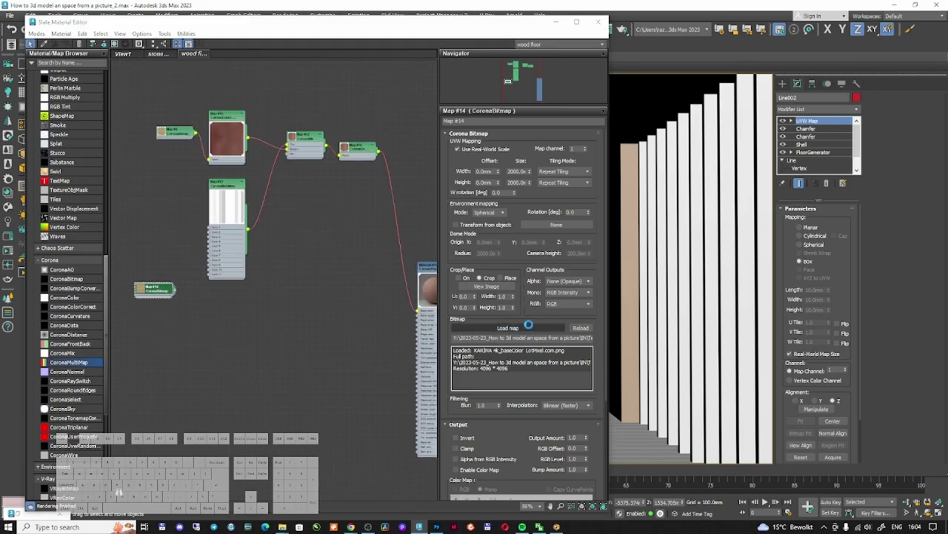
pyautogui.doubleClick(381, 149)
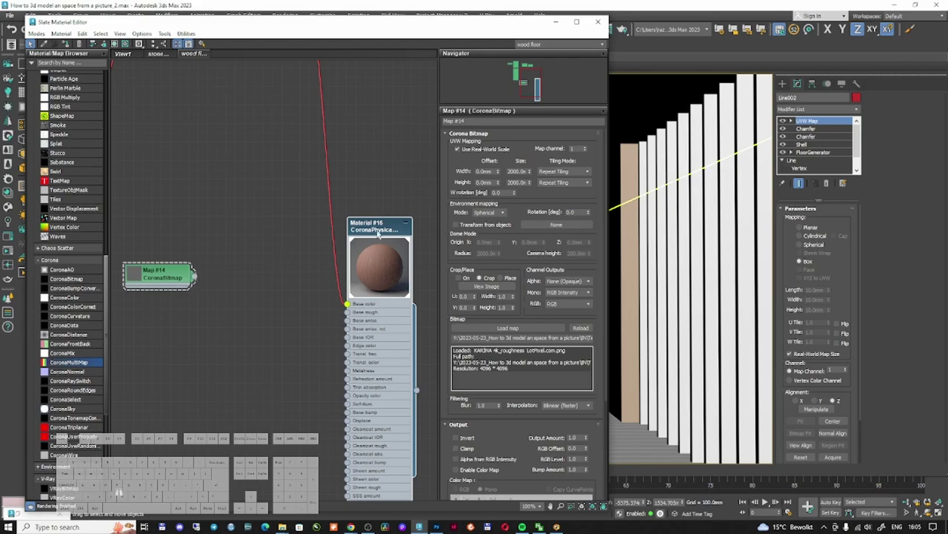
# Step: Connect the roughness bitmap to the Base roughness input of the wood floor material
pyautogui.doubleClick(378, 233)
pyautogui.moveTo(194, 275); pyautogui.dragTo(514, 190)
pyautogui.click(294, 294)
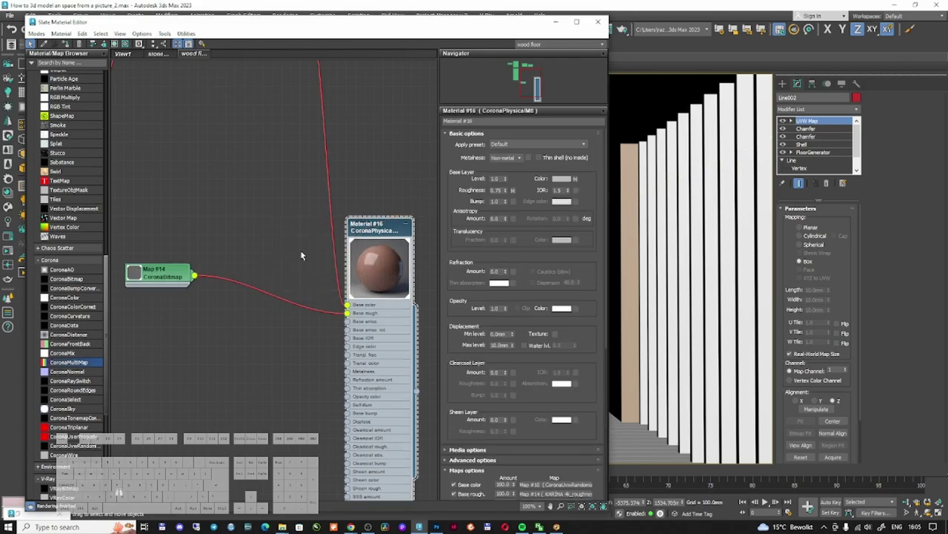
pyautogui.click(162, 280)
pyautogui.moveTo(196, 291); pyautogui.dragTo(243, 280, button='middle')
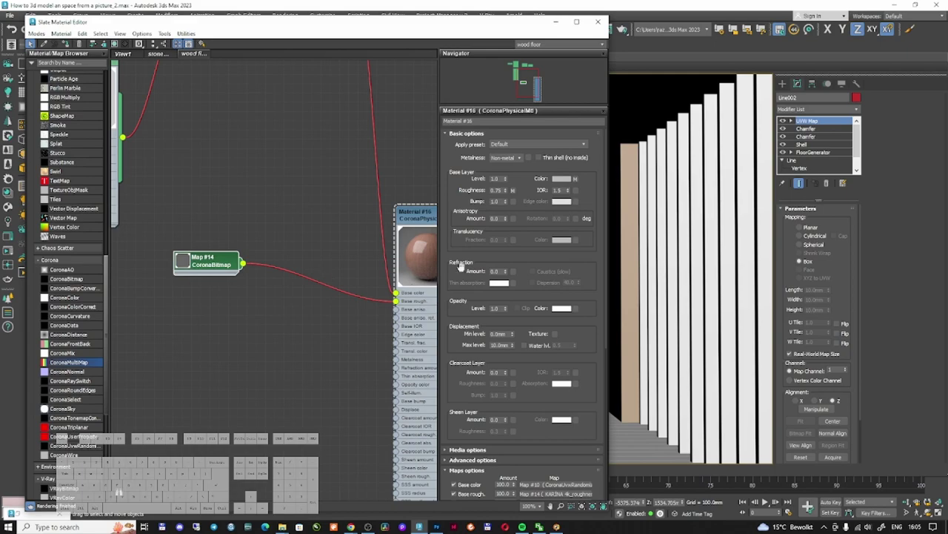
# Step: Insert a CoronaColorCorrect between the roughness bitmap and the material, and raise its exposure to 1.612
pyautogui.moveTo(273, 362); pyautogui.dragTo(215, 365, button='middle')
pyautogui.moveTo(77, 308); pyautogui.dragTo(260, 286)
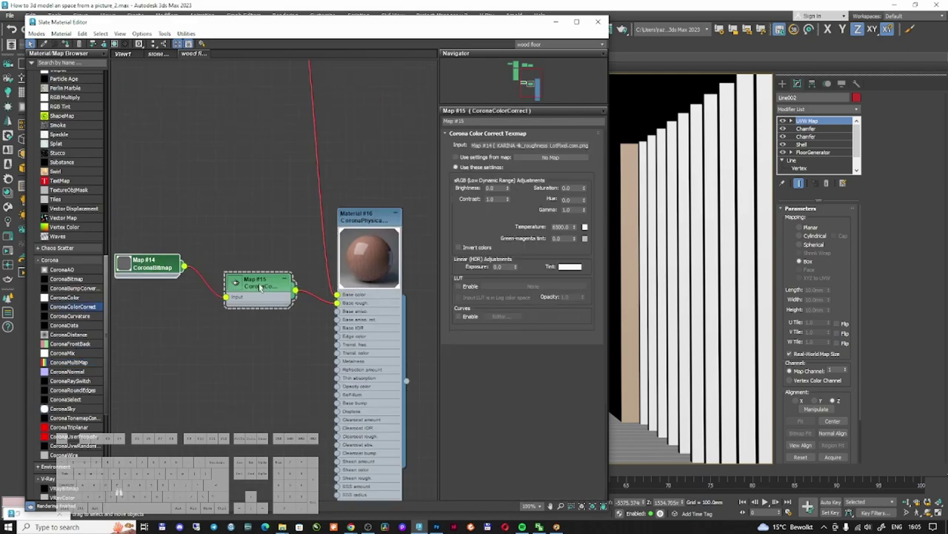
pyautogui.moveTo(517, 271); pyautogui.dragTo(517, 281)
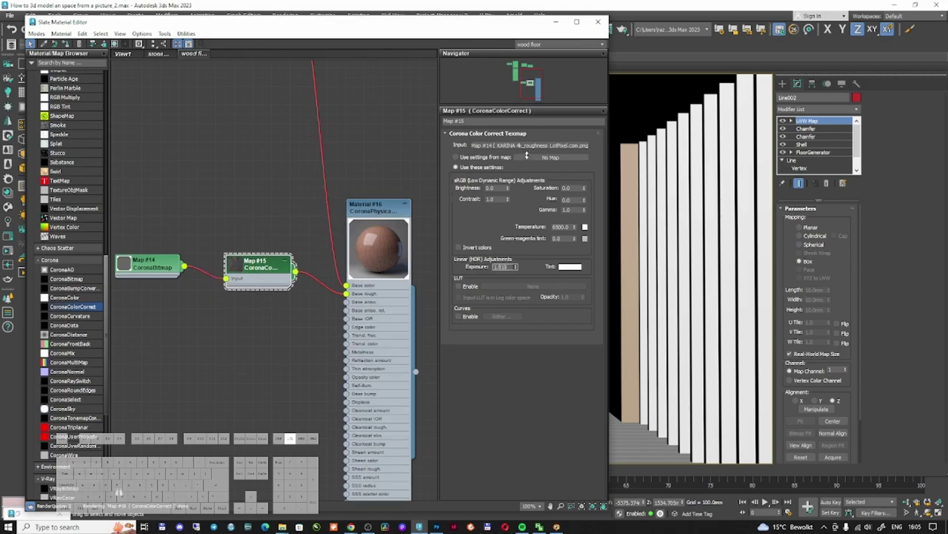
pyautogui.moveTo(205, 245); pyautogui.dragTo(222, 223, button='middle')
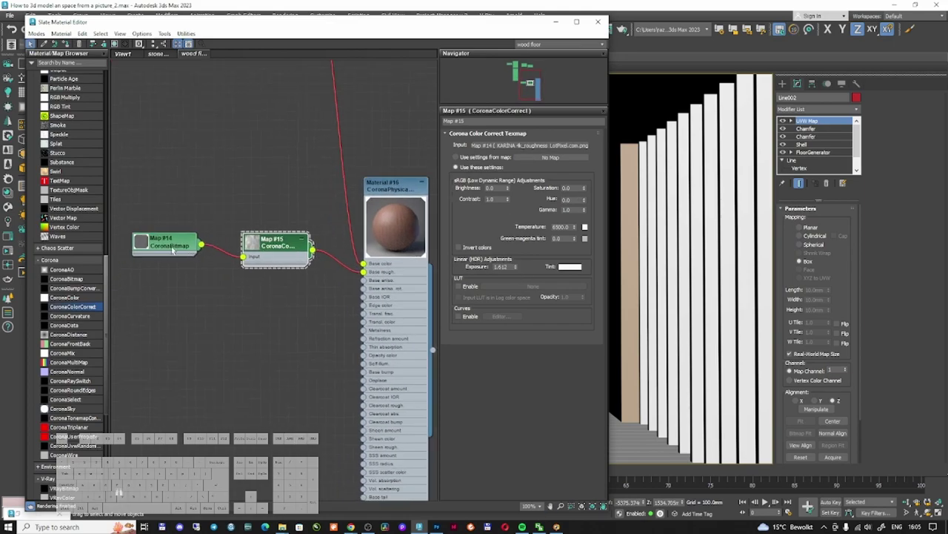
# Step: Duplicate the roughness bitmap node and place the copy below the roughness branch
pyautogui.keyDown('shift'); pyautogui.moveTo(172, 246); pyautogui.dragTo(164, 357); pyautogui.keyUp('shift')
pyautogui.doubleClick(163, 357)
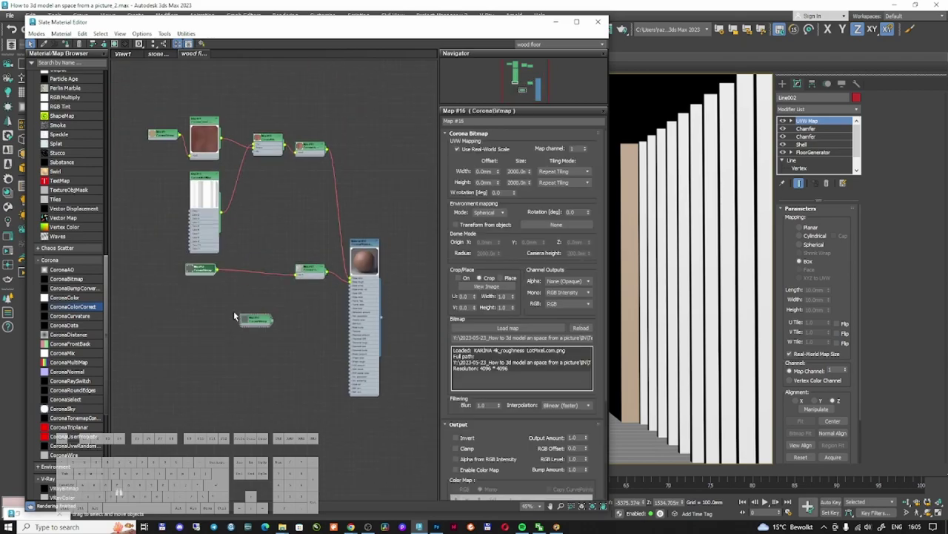
pyautogui.moveTo(256, 323); pyautogui.dragTo(210, 326)
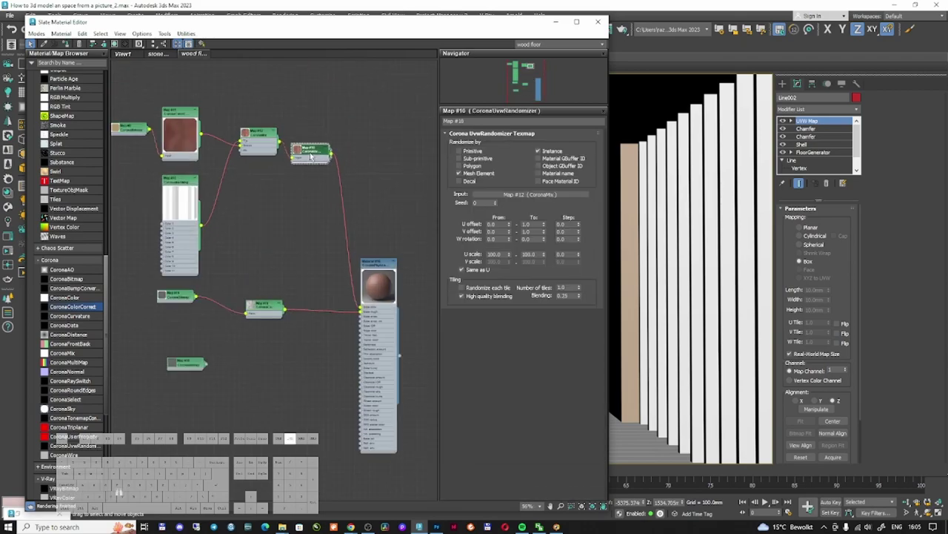
# Step: Duplicate the CoronaUvwRandomizer and insert the copy between the roughness CoronaColorCorrect and the material
pyautogui.keyDown('shift'); pyautogui.moveTo(312, 155); pyautogui.dragTo(303, 297); pyautogui.keyUp('shift')
pyautogui.scroll(1, 281, 293)
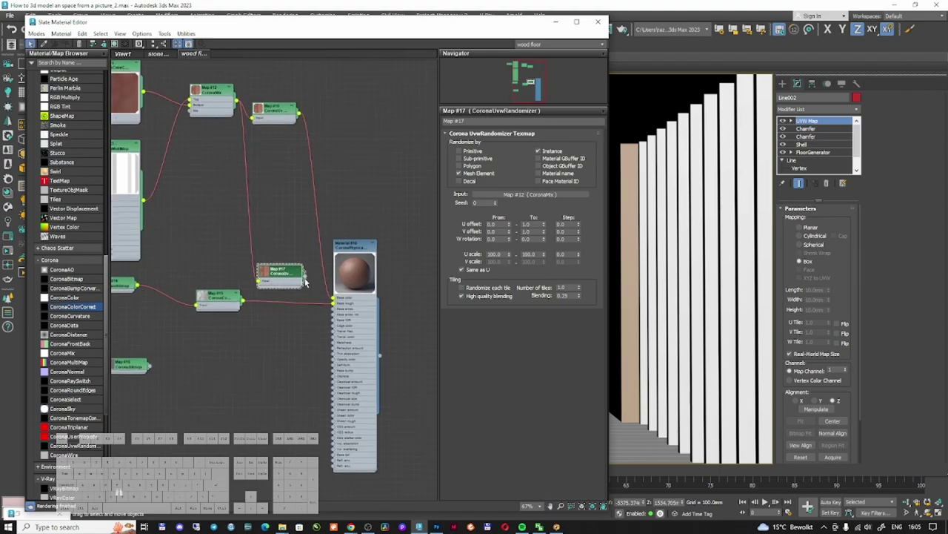
pyautogui.moveTo(242, 301); pyautogui.dragTo(272, 289)
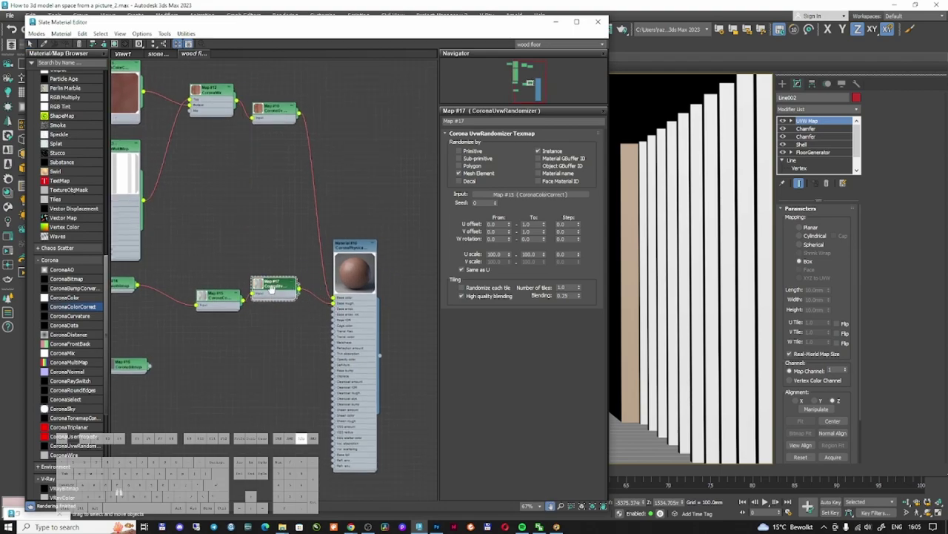
pyautogui.moveTo(272, 289); pyautogui.dragTo(279, 244, button='middle')
# Step: Add another UVW randomizer copy after the duplicated bitmap, and load KARINA 4k_normal LotPixel.com.png into that bitmap
pyautogui.moveTo(279, 238); pyautogui.dragTo(285, 333)
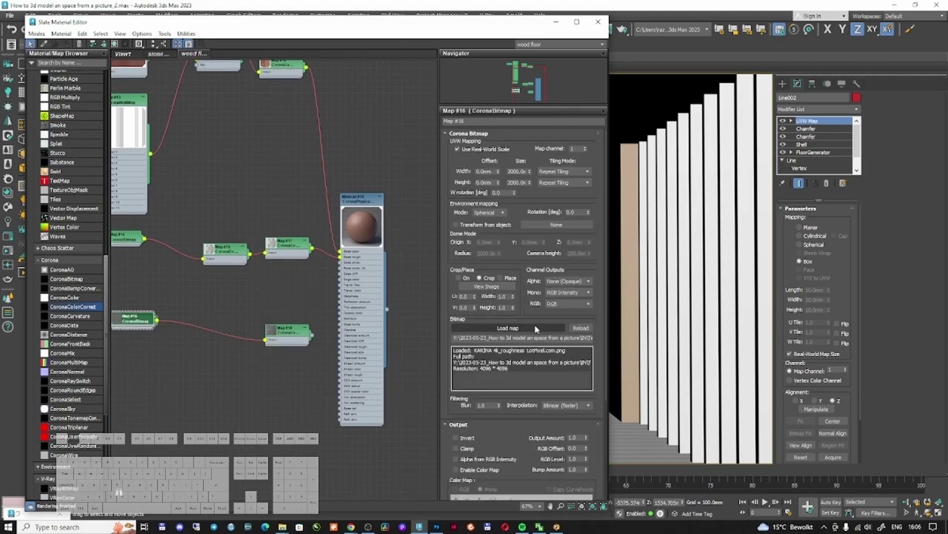
pyautogui.click(532, 326)
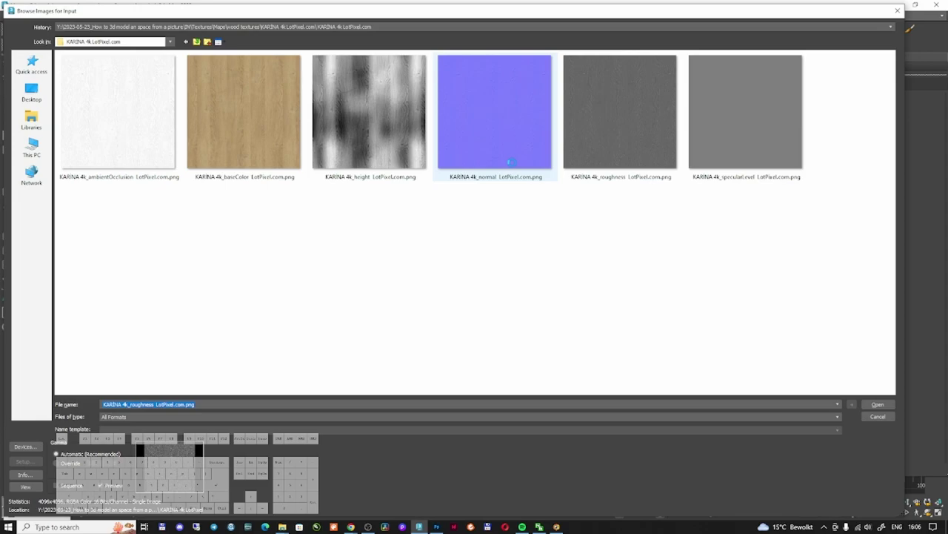
pyautogui.doubleClick(512, 161)
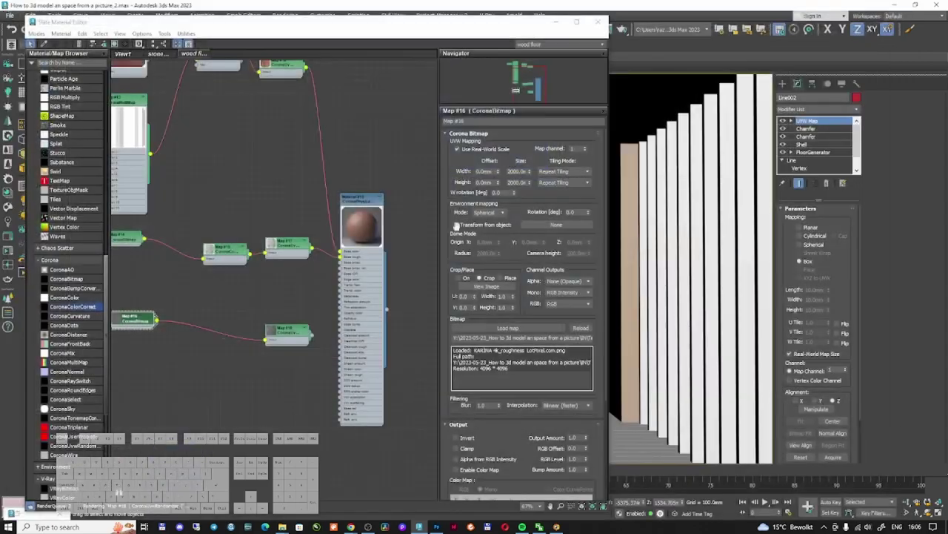
pyautogui.moveTo(242, 333); pyautogui.dragTo(326, 290, button='middle')
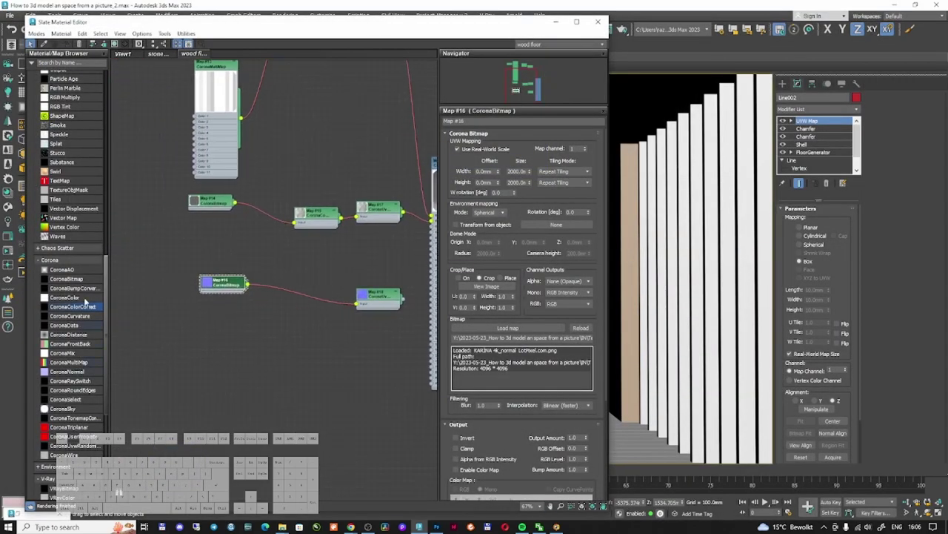
# Step: Insert a CoronaNormal map between the normal bitmap and its UVW randomizer, and connect the branch to the wood material
pyautogui.click(87, 372)
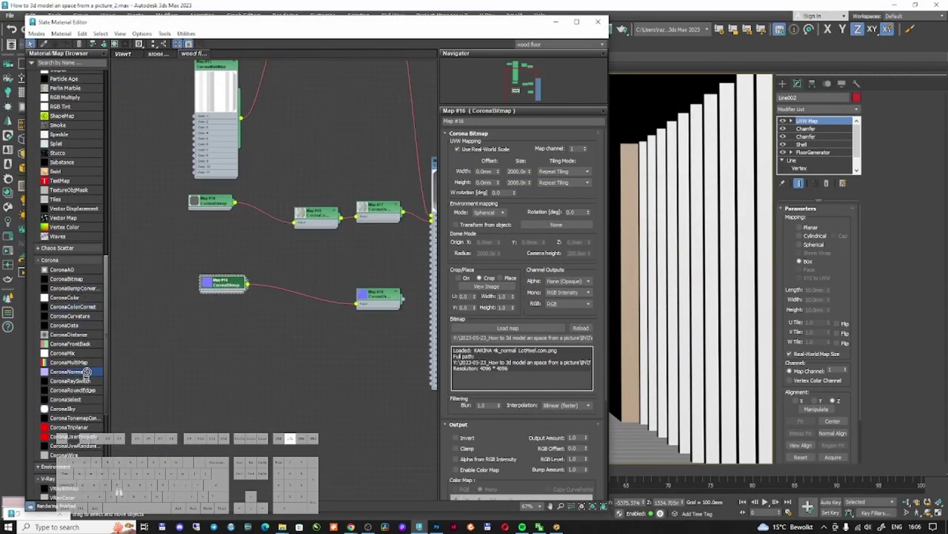
pyautogui.moveTo(83, 373); pyautogui.dragTo(302, 293)
pyautogui.click(315, 308)
pyautogui.doubleClick(299, 293)
pyautogui.moveTo(226, 284); pyautogui.dragTo(211, 291)
pyautogui.scroll(1, 303, 312)
pyautogui.doubleClick(300, 295)
pyautogui.click(550, 160)
pyautogui.moveTo(407, 264); pyautogui.dragTo(277, 266, button='middle')
pyautogui.moveTo(290, 298); pyautogui.dragTo(325, 248)
pyautogui.click(11, 15)
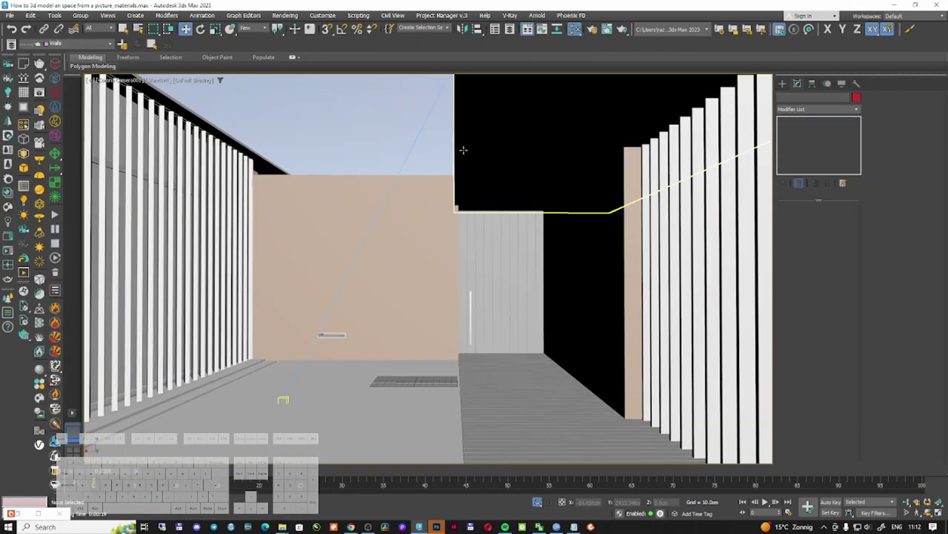
# Step: Toggle the camera viewport between shaded and wireframe display to inspect the ceiling against the background
pyautogui.click(472, 146)
pyautogui.press('F3')
pyautogui.press('F3')
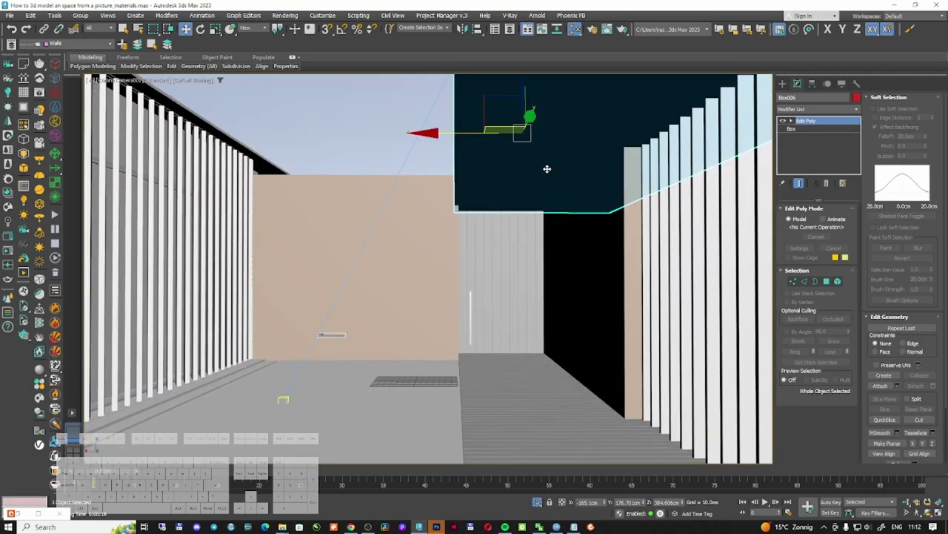
pyautogui.press('F3')
pyautogui.press('F3')
# Step: Open the viewport configuration's background settings with the ceiling selected
pyautogui.click(301, 131)
pyautogui.click(488, 146)
pyautogui.hotkey('alt', 'b')
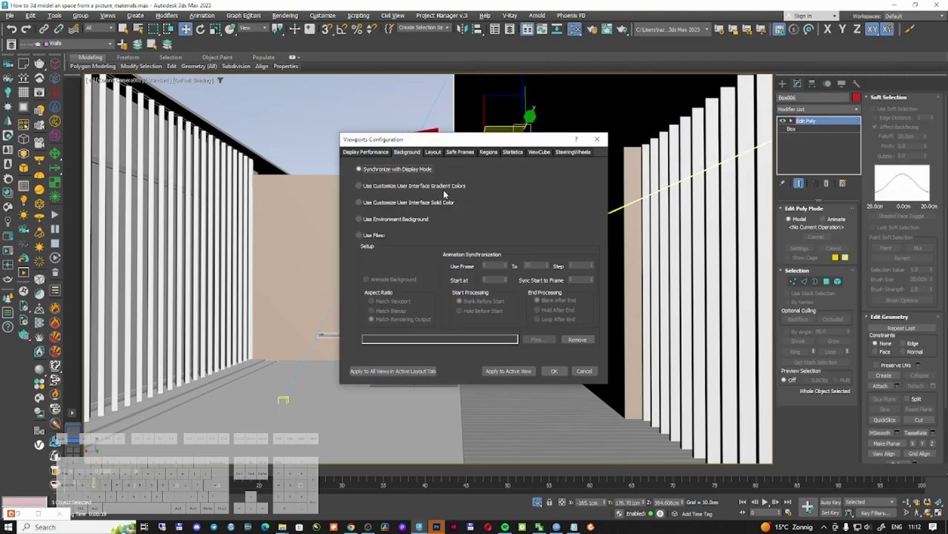
# Step: Set the camera viewport's background to the reference picture file of the courtyard
pyautogui.click(369, 235)
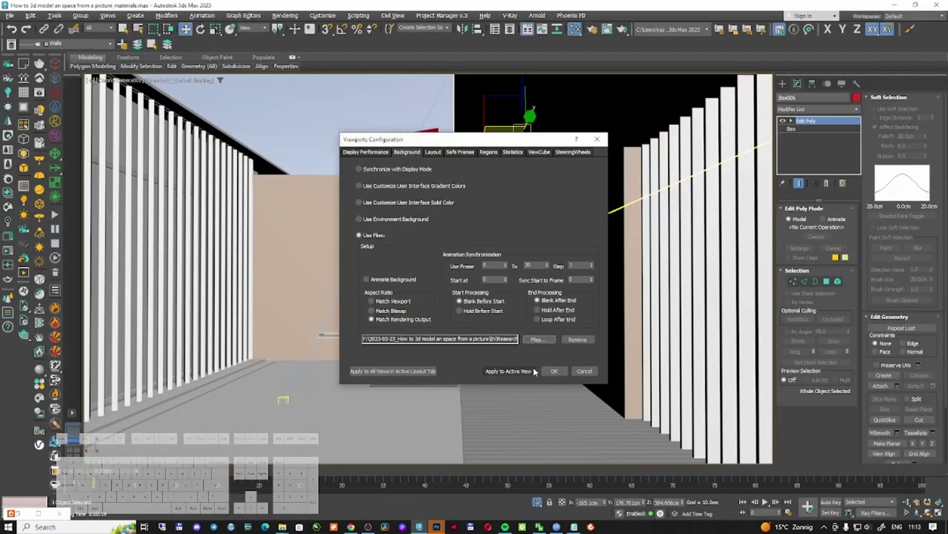
pyautogui.click(554, 371)
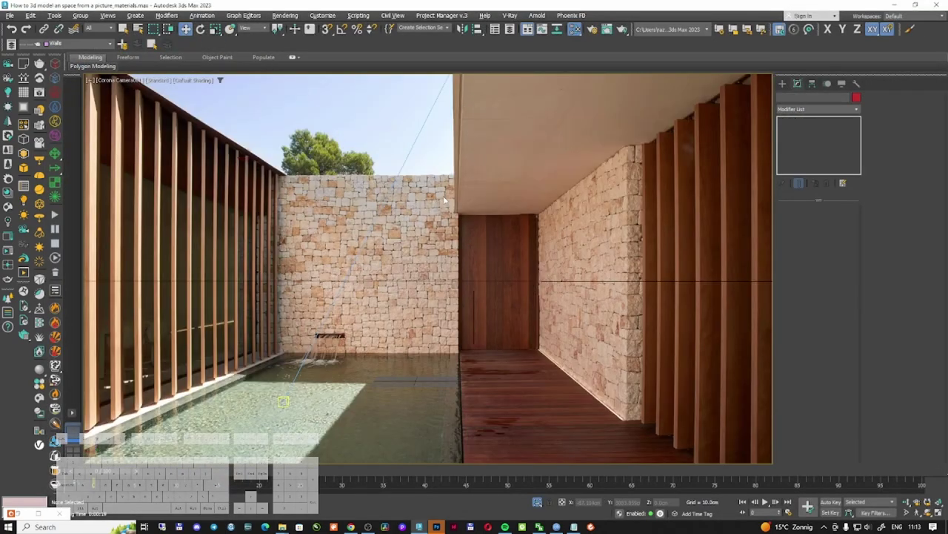
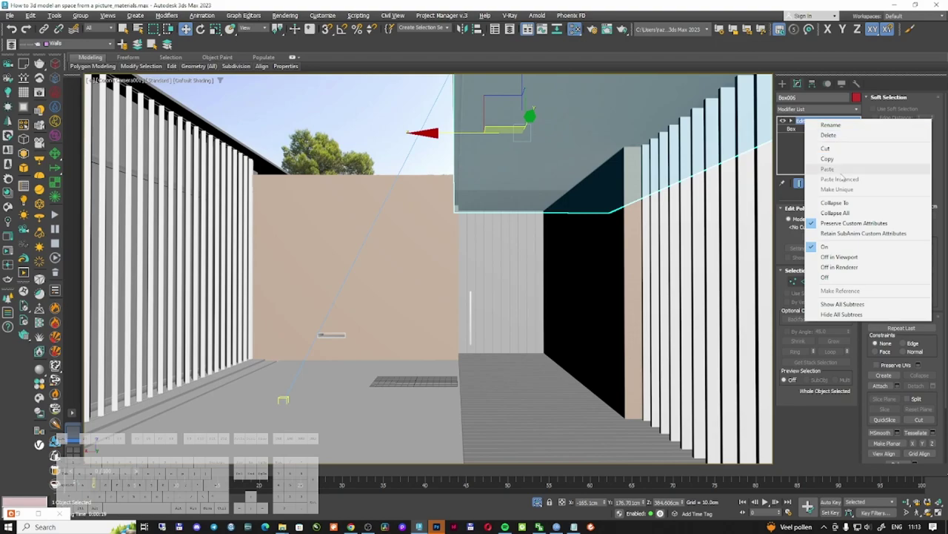
# Step: Collapse the ceiling slab's whole modifier stack and compare its outline with the background photo
pyautogui.click(837, 213)
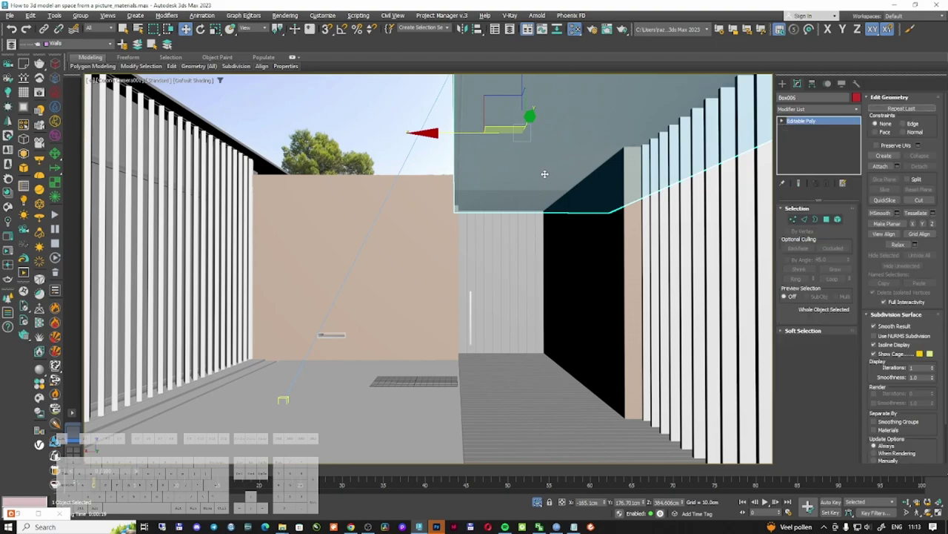
pyautogui.hotkey('alt', 's')
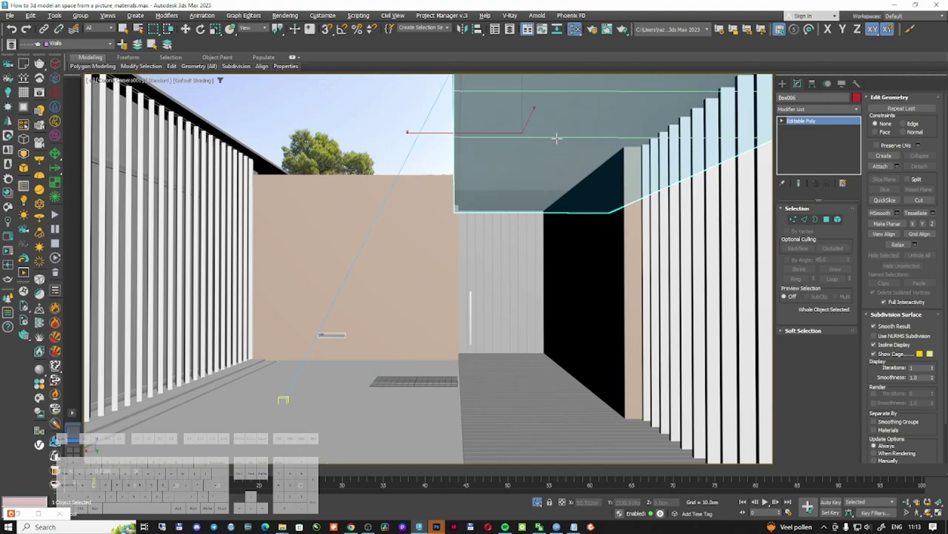
pyautogui.press('w')
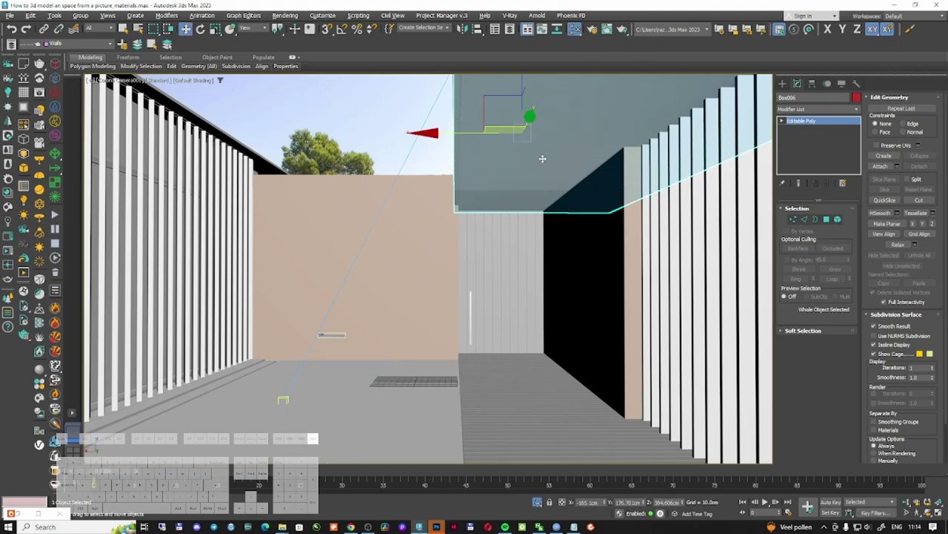
pyautogui.hotkey('shift', 'g')
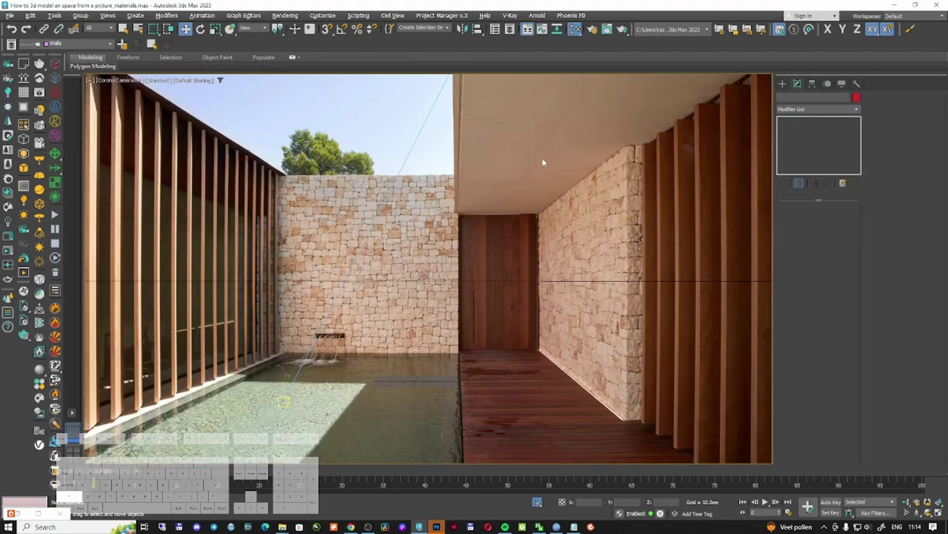
pyautogui.hotkey('shift', 'g')
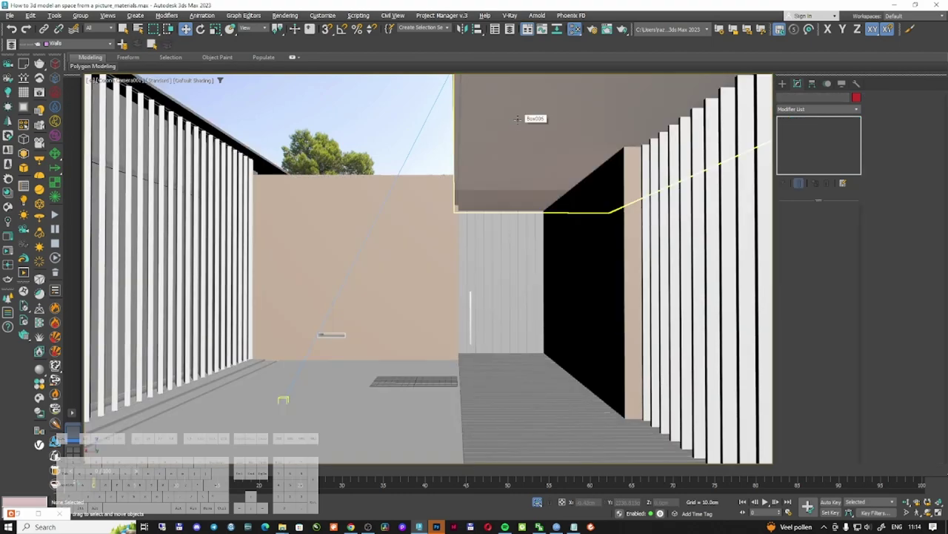
# Step: Extrude the edge loop beside the ceiling slab's pool-side edge with width 2 cm and height about -2.37 cm
pyautogui.click(518, 123)
pyautogui.press('2')
pyautogui.click(501, 120)
pyautogui.click(460, 129)
pyautogui.doubleClick(460, 129)
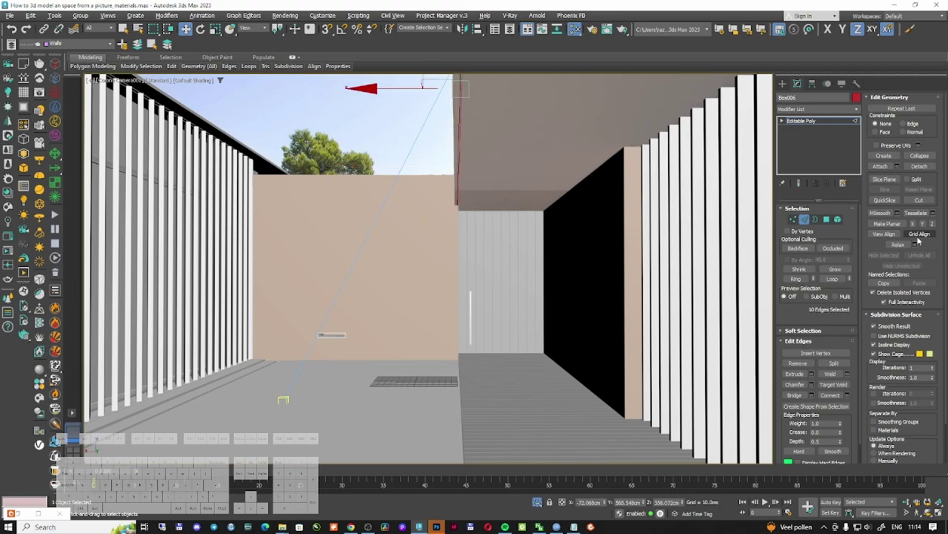
pyautogui.click(812, 375)
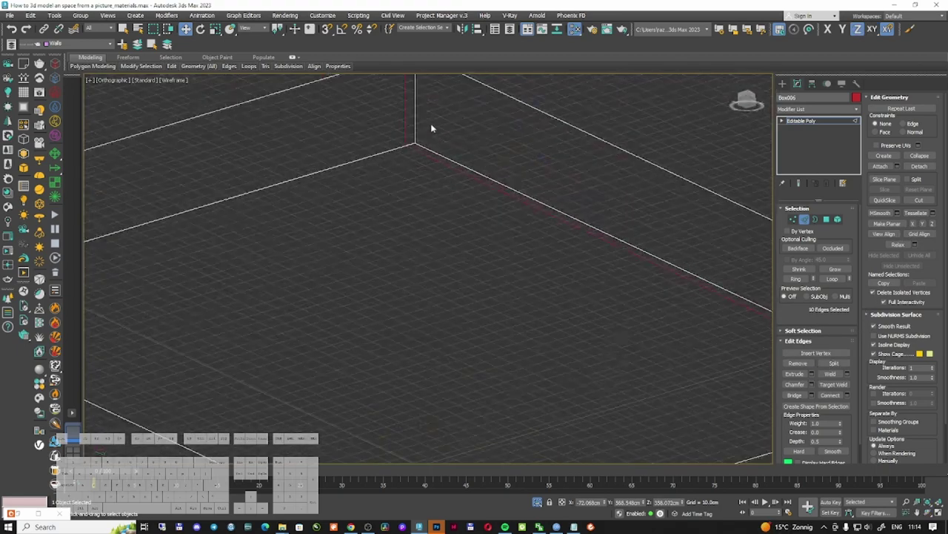
pyautogui.scroll(3, 430, 123)
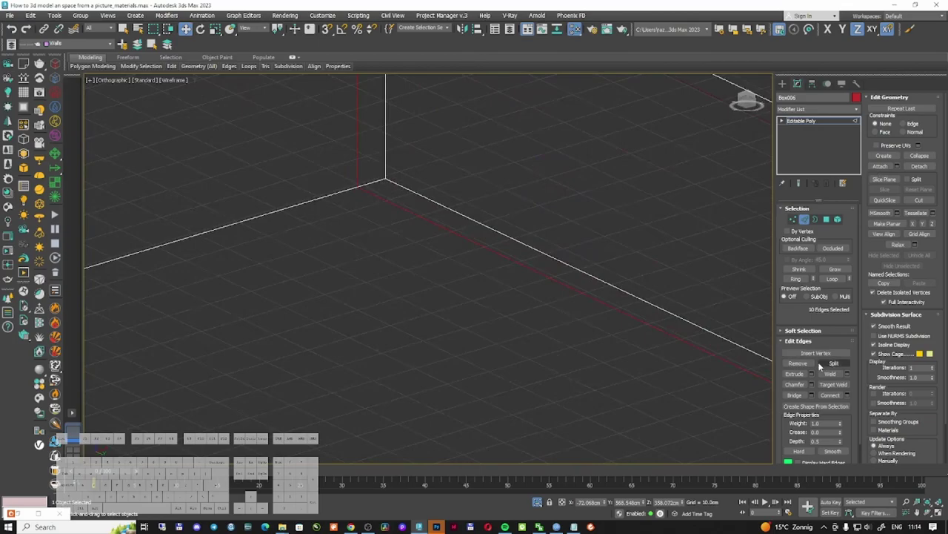
pyautogui.click(796, 373)
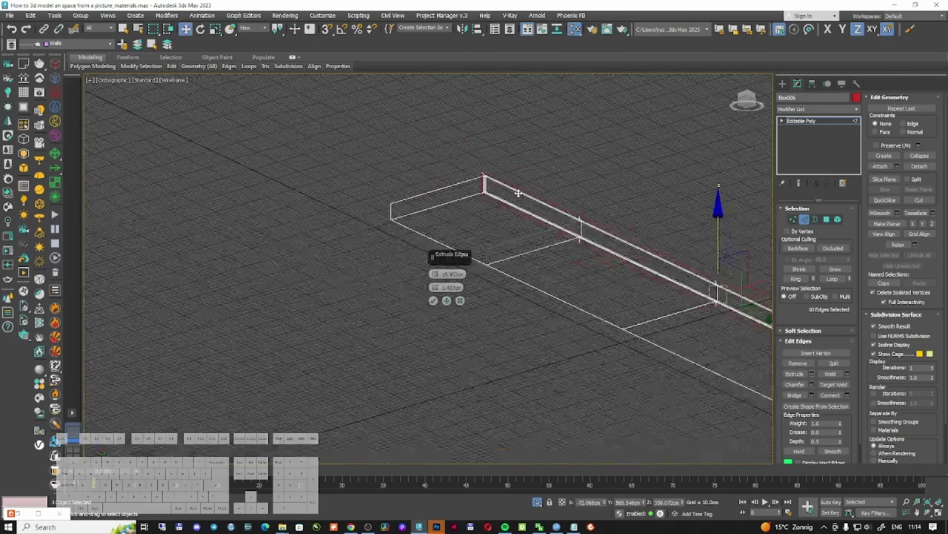
pyautogui.scroll(5, 459, 178)
pyautogui.moveTo(514, 257); pyautogui.dragTo(435, 291, button='middle')
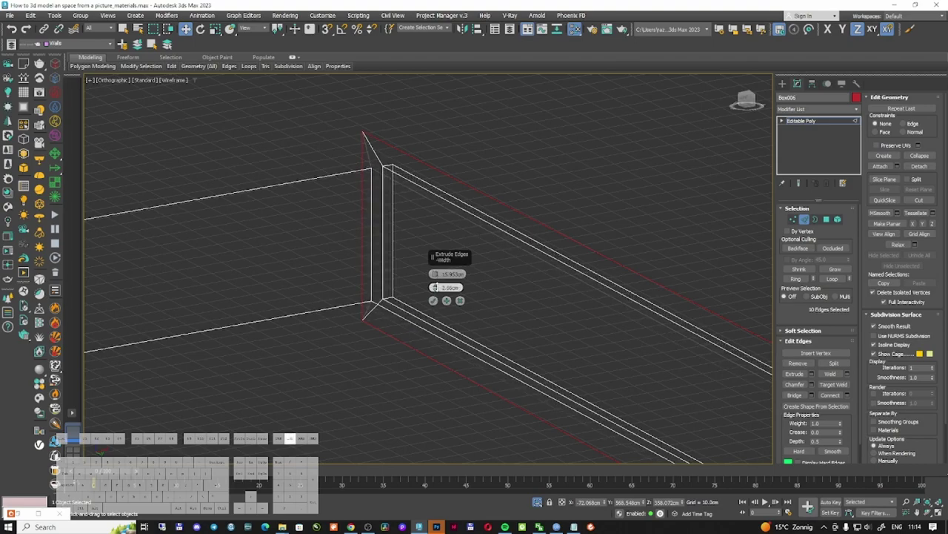
pyautogui.write('2')
pyautogui.press('Return')
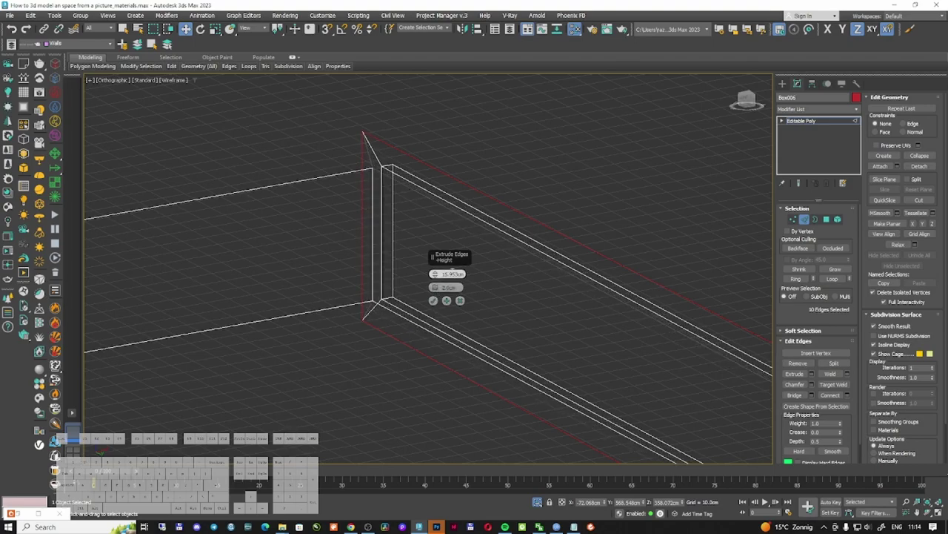
pyautogui.moveTo(435, 275); pyautogui.dragTo(439, 324)
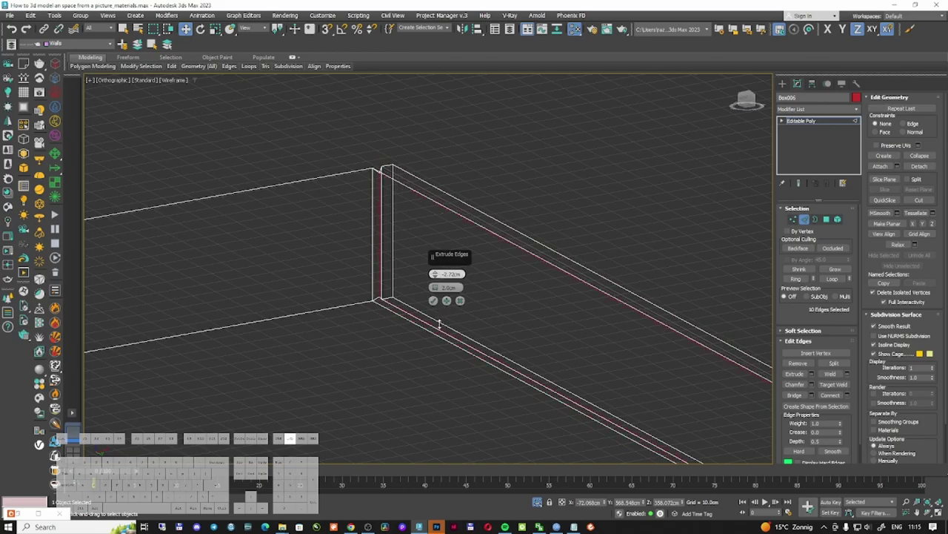
# Step: Inspect the recessed groove at the slab's corner in shaded display and accept the edge extrusion
pyautogui.moveTo(362, 250); pyautogui.dragTo(322, 210, button='middle')
pyautogui.scroll(-7, 321, 212)
pyautogui.moveTo(459, 297)
pyautogui.keyDown('alt'); pyautogui.mouseDown(button='middle')
pyautogui.moveTo(361, 317)
pyautogui.moveTo(324, 82)
pyautogui.mouseUp(button='middle'); pyautogui.keyUp('alt')
pyautogui.scroll(5, 324, 82)
pyautogui.scroll(3, 394, 343)
pyautogui.moveTo(394, 343); pyautogui.dragTo(254, 279, button='middle')
pyautogui.scroll(-5, 254, 279)
pyautogui.press('F3')
pyautogui.moveTo(362, 192)
pyautogui.mouseDown(button='middle')
pyautogui.moveTo(361, 224)
pyautogui.moveTo(311, 193)
pyautogui.mouseUp(button='middle')
pyautogui.scroll(-6, 356, 214)
pyautogui.scroll(6, 290, 132)
pyautogui.moveTo(294, 131); pyautogui.dragTo(385, 196, button='middle')
pyautogui.scroll(3, 319, 157)
pyautogui.scroll(5, 317, 235)
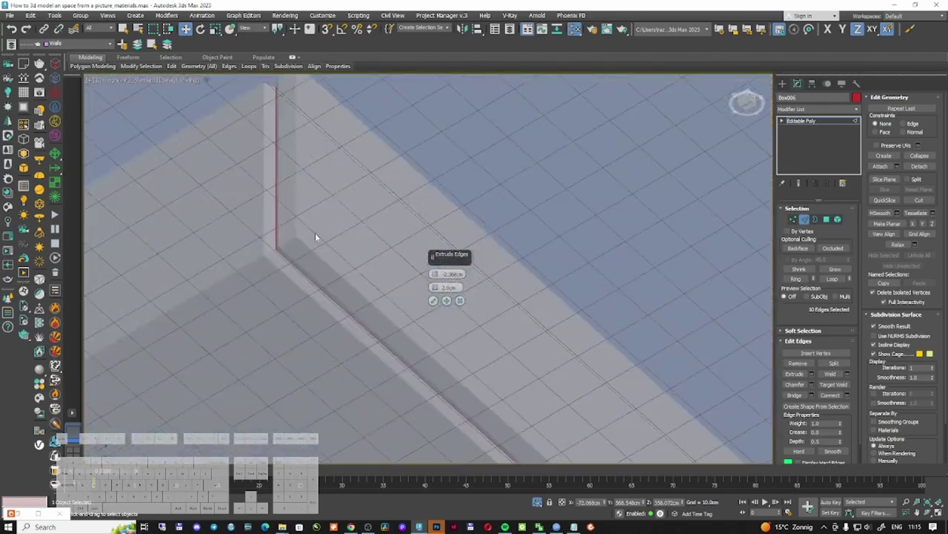
pyautogui.click(434, 300)
# Step: Extrude the cross edge loops of the slab with height about -1.25 cm and width about 0.46 cm
pyautogui.scroll(-10, 438, 298)
pyautogui.moveTo(437, 298)
pyautogui.mouseDown(button='middle')
pyautogui.moveTo(420, 196)
pyautogui.moveTo(456, 255)
pyautogui.moveTo(508, 264)
pyautogui.moveTo(444, 283)
pyautogui.mouseUp(button='middle')
pyautogui.scroll(2, 463, 262)
pyautogui.press('g')
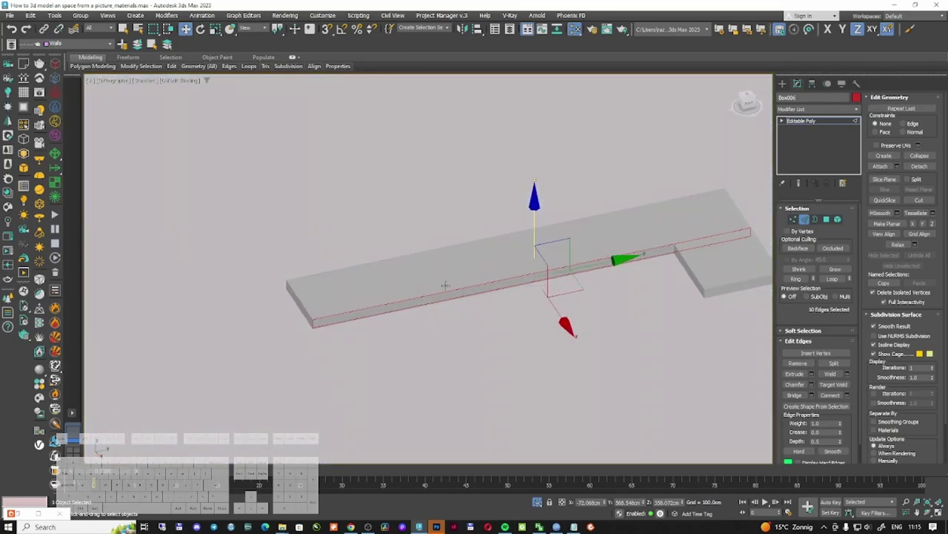
pyautogui.press('F3')
pyautogui.scroll(4, 395, 280)
pyautogui.doubleClick(389, 278)
pyautogui.keyDown('ctrl'); pyautogui.click(652, 230); pyautogui.keyUp('ctrl')
pyautogui.scroll(2, 636, 219)
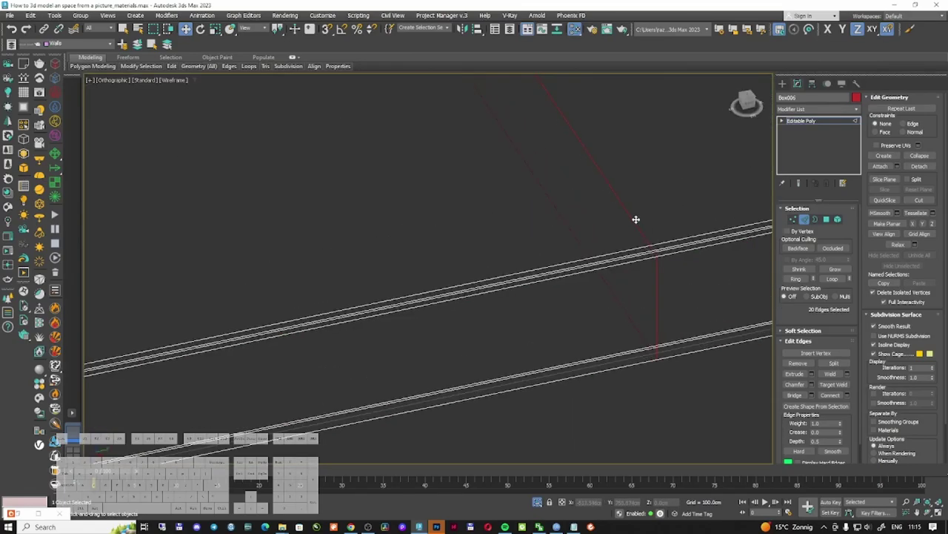
pyautogui.scroll(1, 674, 254)
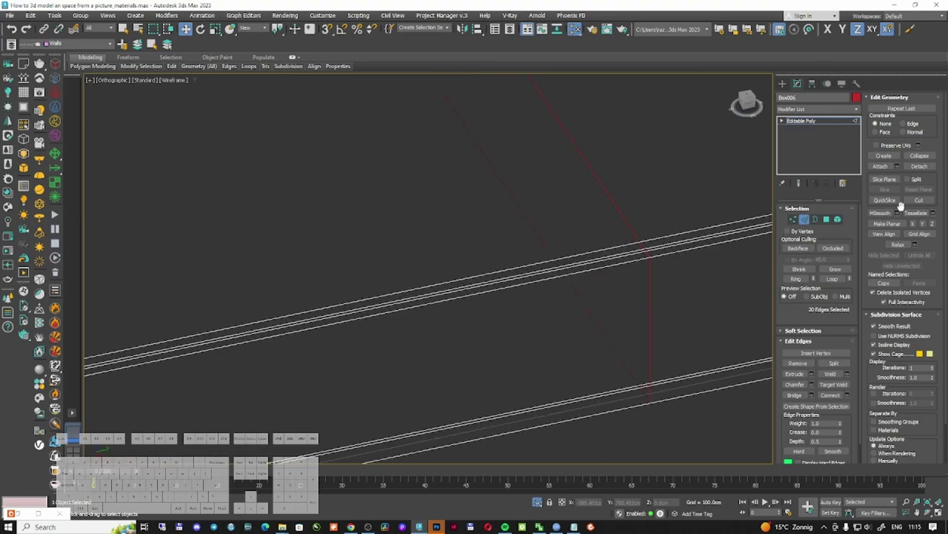
pyautogui.click(812, 374)
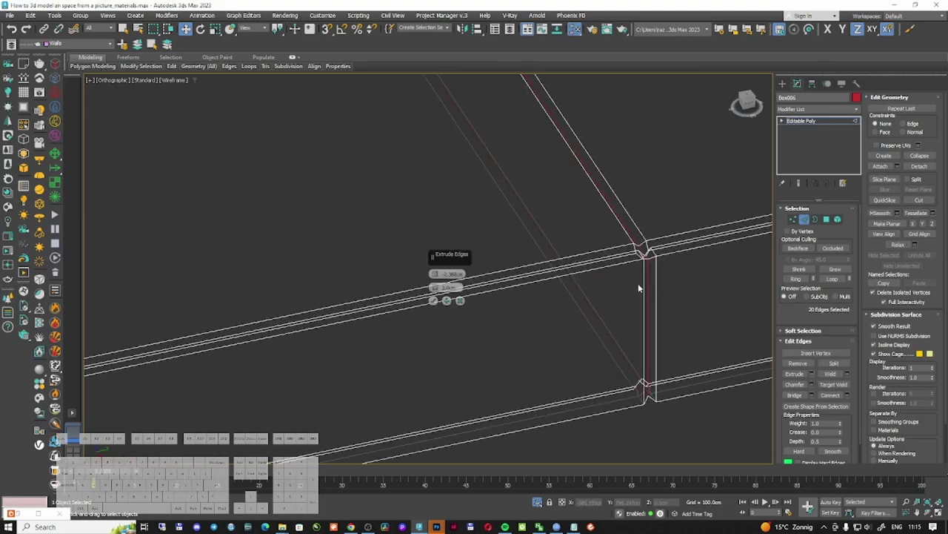
pyautogui.moveTo(436, 291); pyautogui.dragTo(435, 263)
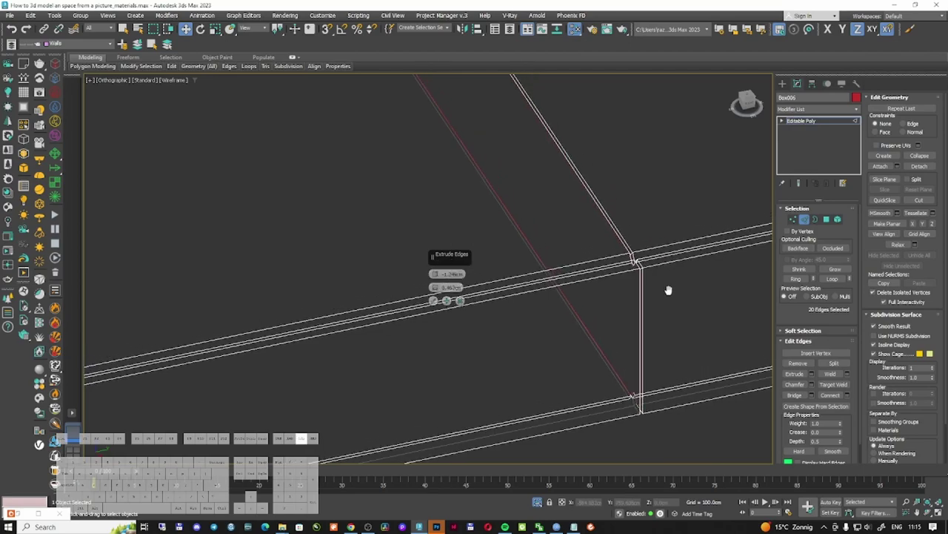
# Step: Refine the edge selection for the cross seam, removing unwanted edges and adding the missing vertical edge at the slab's side
pyautogui.scroll(-4, 642, 259)
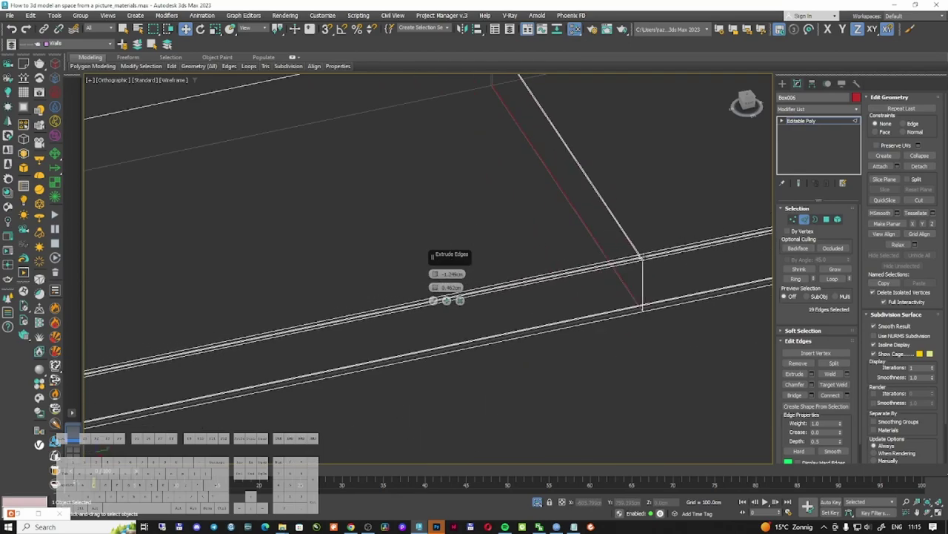
pyautogui.scroll(-5, 645, 265)
pyautogui.scroll(8, 405, 326)
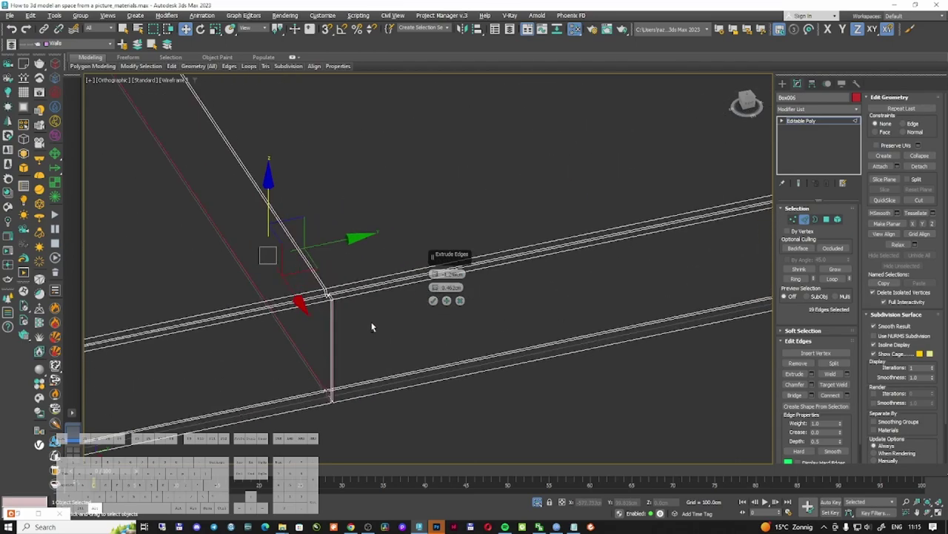
pyautogui.keyDown('alt'); pyautogui.moveTo(323, 289); pyautogui.dragTo(317, 269); pyautogui.keyUp('alt')
pyautogui.moveTo(366, 269); pyautogui.dragTo(389, 308, button='middle')
pyautogui.scroll(-7, 391, 309)
pyautogui.scroll(7, 584, 181)
pyautogui.keyDown('alt'); pyautogui.moveTo(544, 119); pyautogui.dragTo(655, 201); pyautogui.keyUp('alt')
pyautogui.scroll(-7, 670, 221)
pyautogui.moveTo(670, 222)
pyautogui.keyDown('alt'); pyautogui.mouseDown(button='middle')
pyautogui.moveTo(630, 188)
pyautogui.moveTo(645, 226)
pyautogui.moveTo(507, 203)
pyautogui.moveTo(635, 205)
pyautogui.moveTo(474, 195)
pyautogui.mouseUp(button='middle'); pyautogui.keyUp('alt')
pyautogui.scroll(5, 652, 231)
pyautogui.press('F3')
pyautogui.scroll(6, 370, 182)
pyautogui.press('F3')
pyautogui.scroll(-5, 359, 177)
pyautogui.press('F3')
pyautogui.scroll(-4, 384, 174)
pyautogui.scroll(-4, 382, 174)
pyautogui.press('F3')
pyautogui.scroll(5, 359, 215)
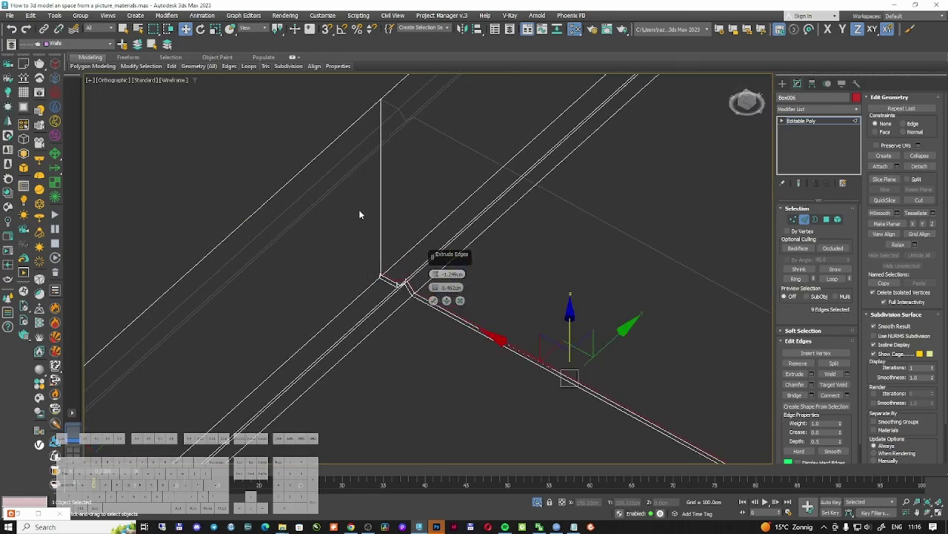
pyautogui.keyDown('ctrl'); pyautogui.click(378, 197); pyautogui.keyUp('ctrl')
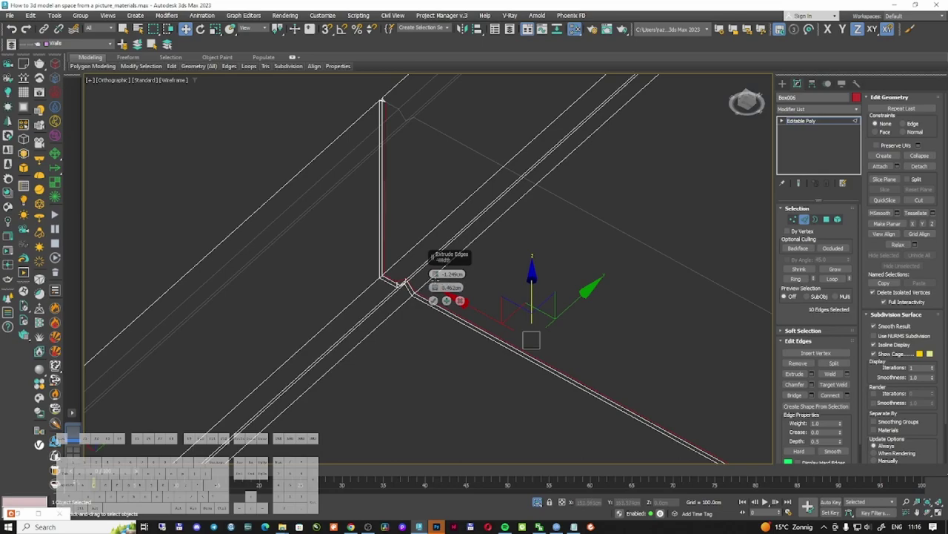
# Step: Reduce the cross seam's extrusion height to about -0.51 cm and accept the extrusion
pyautogui.press('F3')
pyautogui.scroll(4, 341, 271)
pyautogui.press('F3')
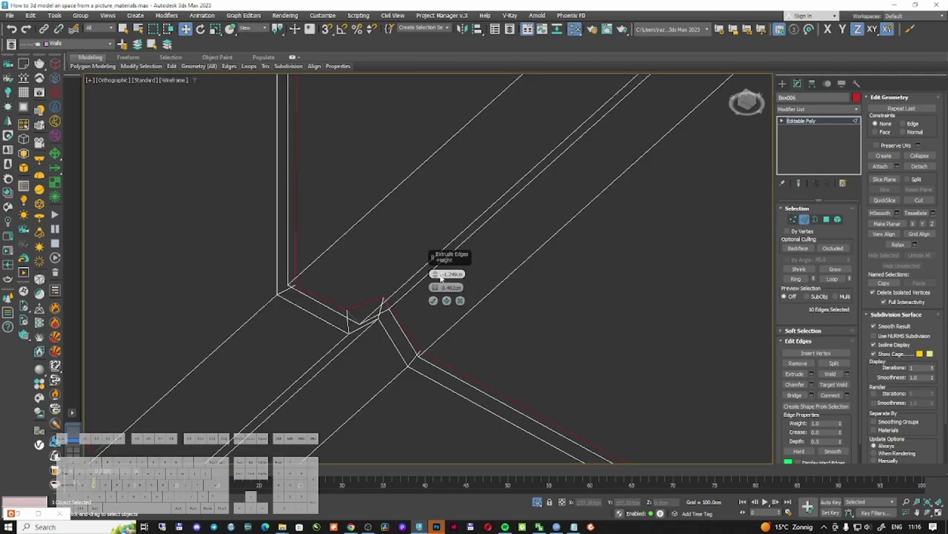
pyautogui.moveTo(433, 257); pyautogui.dragTo(435, 260)
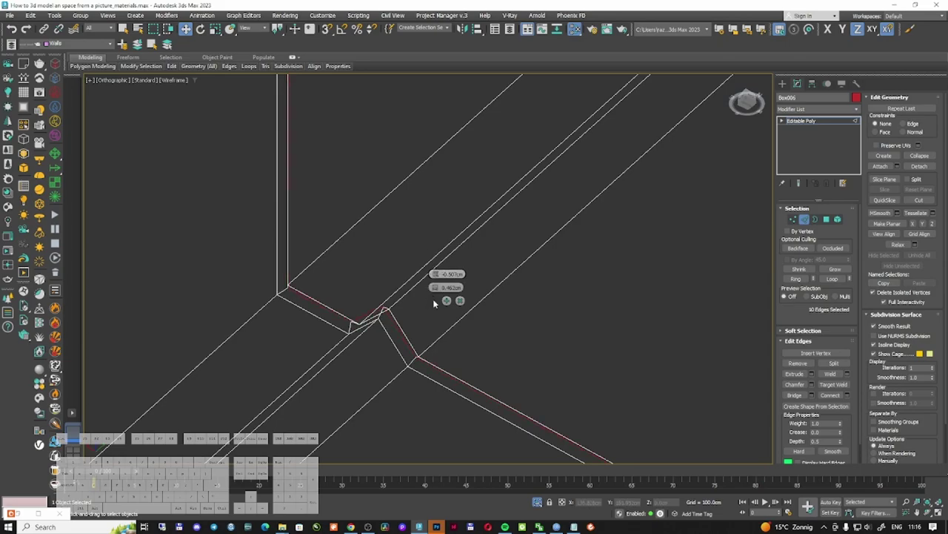
pyautogui.click(434, 300)
pyautogui.moveTo(466, 301); pyautogui.dragTo(403, 292, button='middle')
pyautogui.scroll(-6, 403, 291)
pyautogui.press('F3')
pyautogui.scroll(6, 545, 197)
pyautogui.moveTo(593, 156); pyautogui.dragTo(516, 220, button='middle')
pyautogui.press('F3')
pyautogui.moveTo(445, 317); pyautogui.dragTo(461, 173, button='middle')
pyautogui.scroll(5, 273, 341)
pyautogui.click(242, 334)
pyautogui.doubleClick(242, 334)
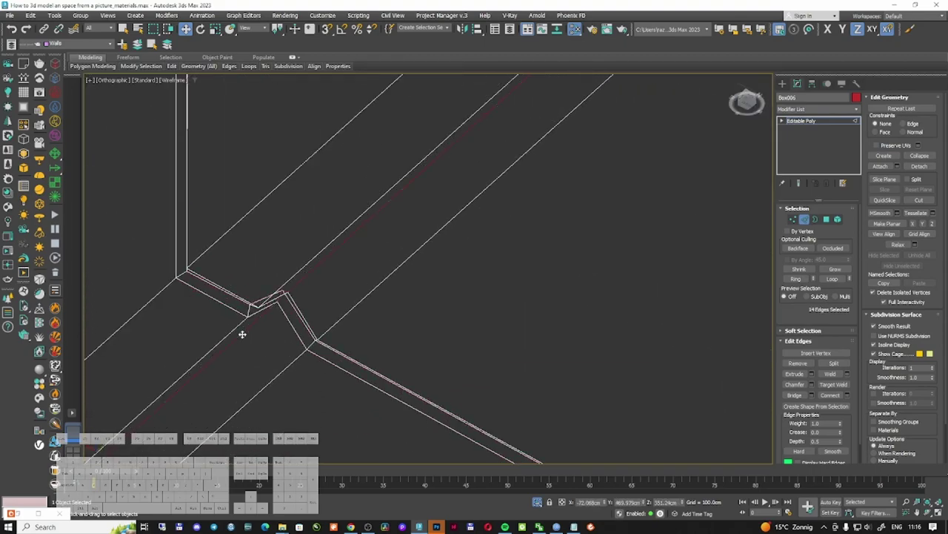
pyautogui.keyDown('ctrl'); pyautogui.doubleClick(247, 327); pyautogui.keyUp('ctrl')
pyautogui.keyDown('ctrl'); pyautogui.doubleClick(286, 364); pyautogui.keyUp('ctrl')
pyautogui.scroll(-4, 368, 333)
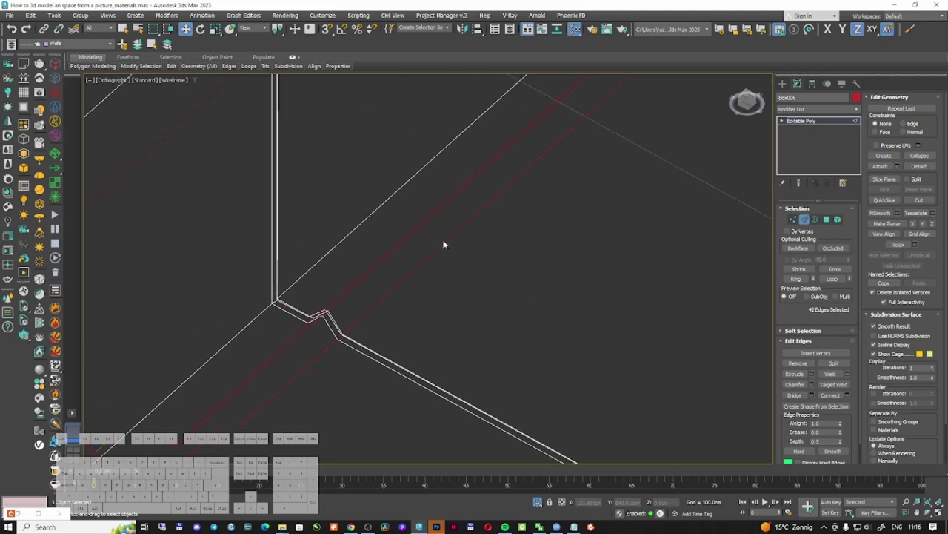
# Step: Select the three long edge loops that form the recessed groove along the slab's edge
pyautogui.click(422, 250)
pyautogui.doubleClick(389, 246)
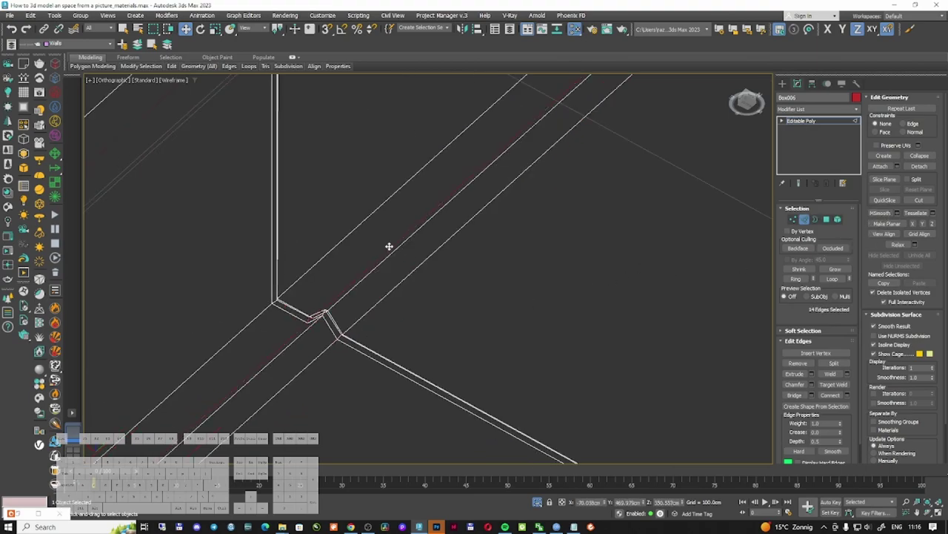
pyautogui.keyDown('ctrl'); pyautogui.doubleClick(393, 257); pyautogui.keyUp('ctrl')
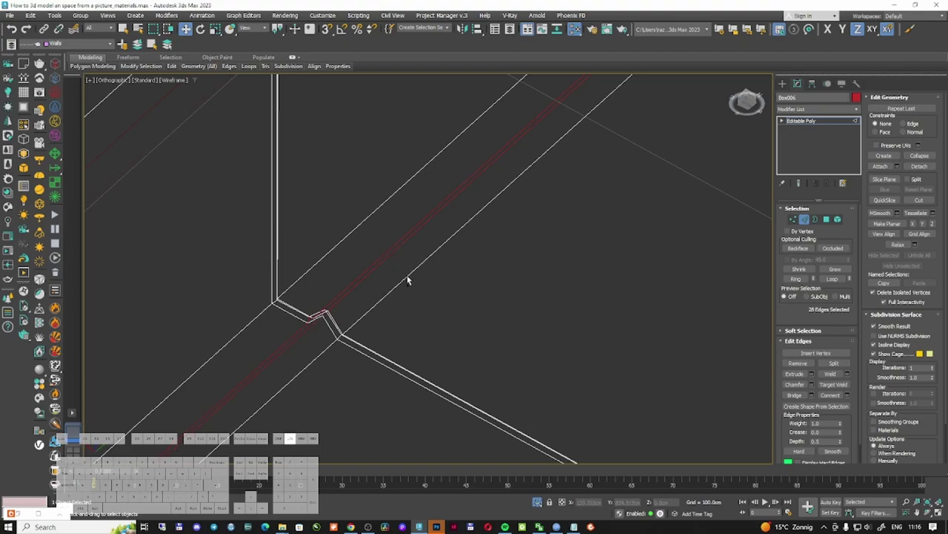
pyautogui.keyDown('ctrl'); pyautogui.doubleClick(408, 275); pyautogui.keyUp('ctrl')
pyautogui.scroll(-6, 402, 300)
pyautogui.scroll(10, 431, 275)
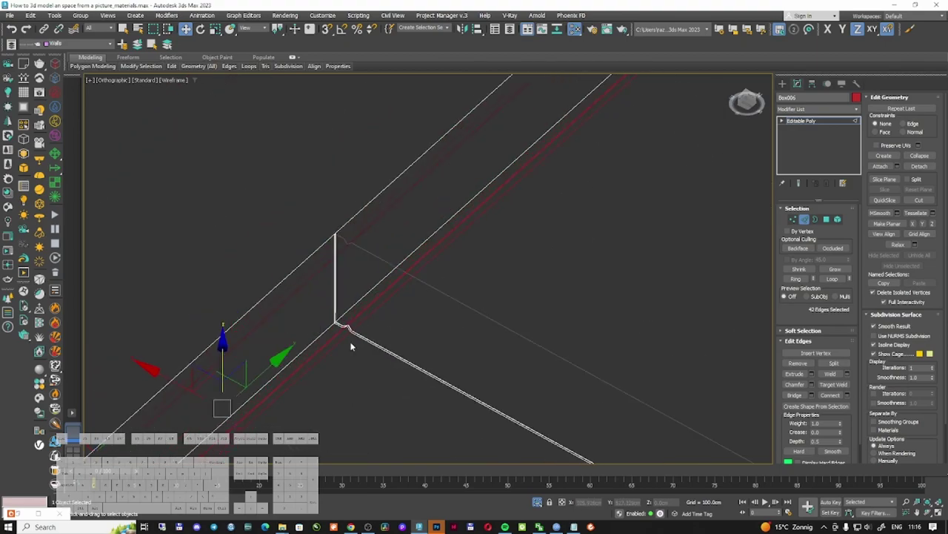
pyautogui.scroll(-2, 481, 268)
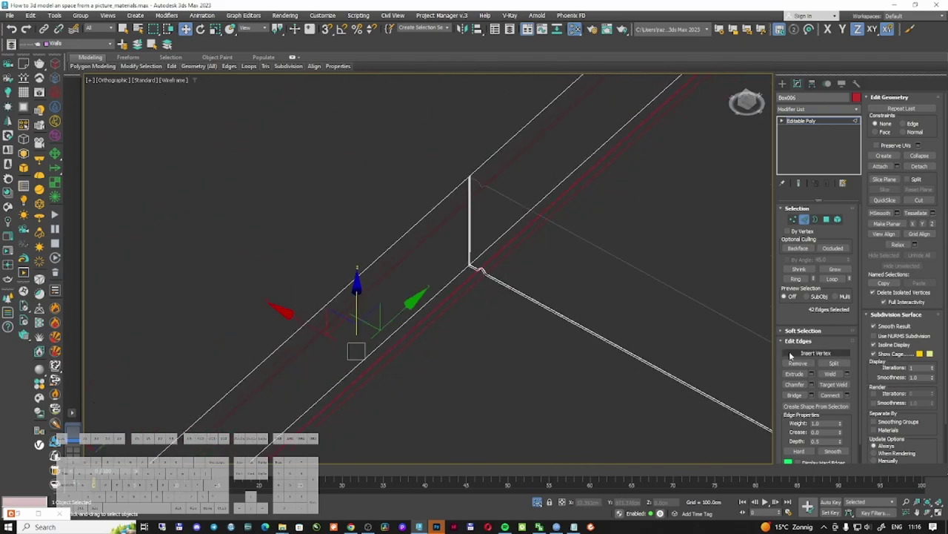
pyautogui.keyDown('alt'); pyautogui.moveTo(484, 267); pyautogui.dragTo(515, 261, button='middle'); pyautogui.keyUp('alt')
pyautogui.scroll(6, 414, 257)
pyautogui.scroll(3, 516, 261)
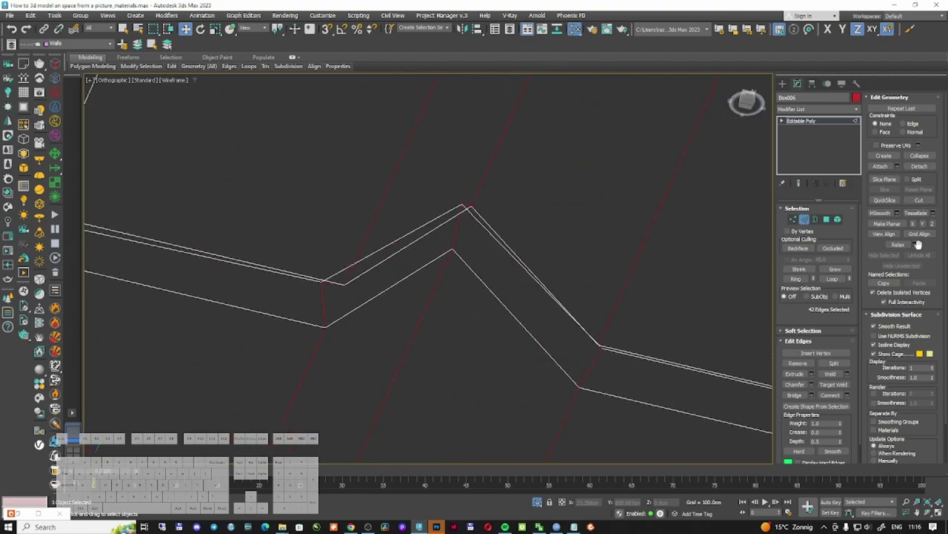
# Step: Chamfer the selected groove edge loops by about 0.32 cm with several segments and check the rounding in shaded display
pyautogui.click(811, 384)
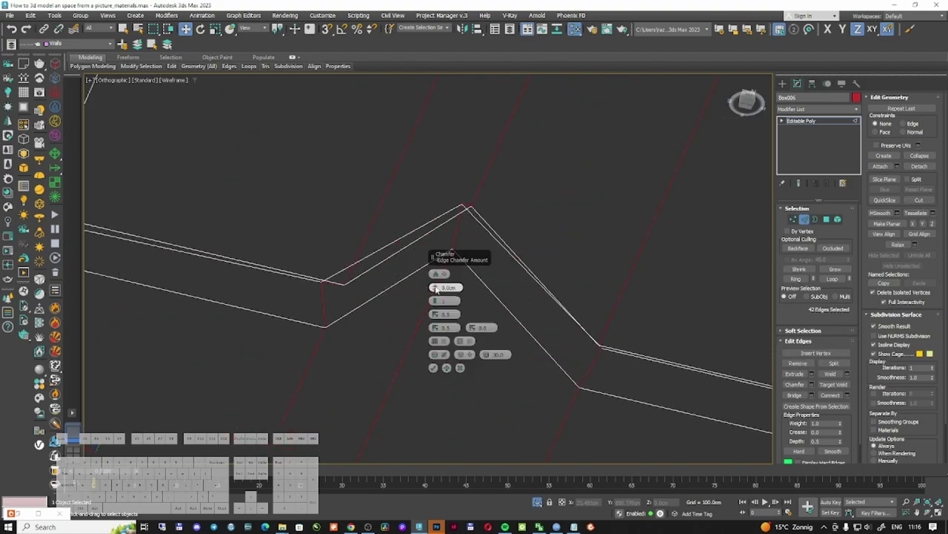
pyautogui.moveTo(433, 271); pyautogui.dragTo(434, 264)
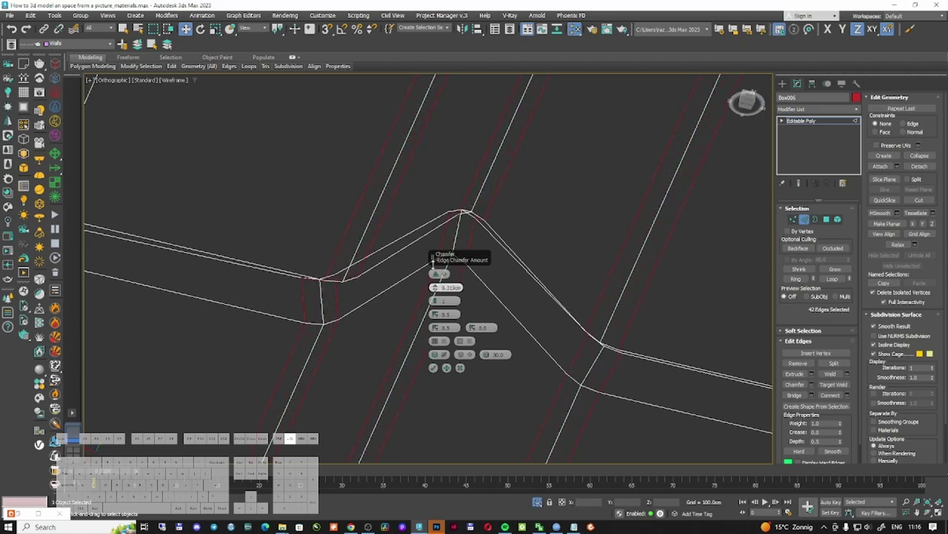
pyautogui.moveTo(435, 300); pyautogui.dragTo(439, 255)
pyautogui.press('F3')
pyautogui.click(434, 368)
pyautogui.press('F3')
pyautogui.scroll(-10, 514, 313)
pyautogui.click(585, 326)
pyautogui.scroll(5, 525, 289)
pyautogui.press('F3')
pyautogui.press('F3')
# Step: Select the edge loops of the cross seam running across the slab's face and up its side
pyautogui.scroll(-4, 383, 323)
pyautogui.doubleClick(381, 296)
pyautogui.scroll(-12, 351, 351)
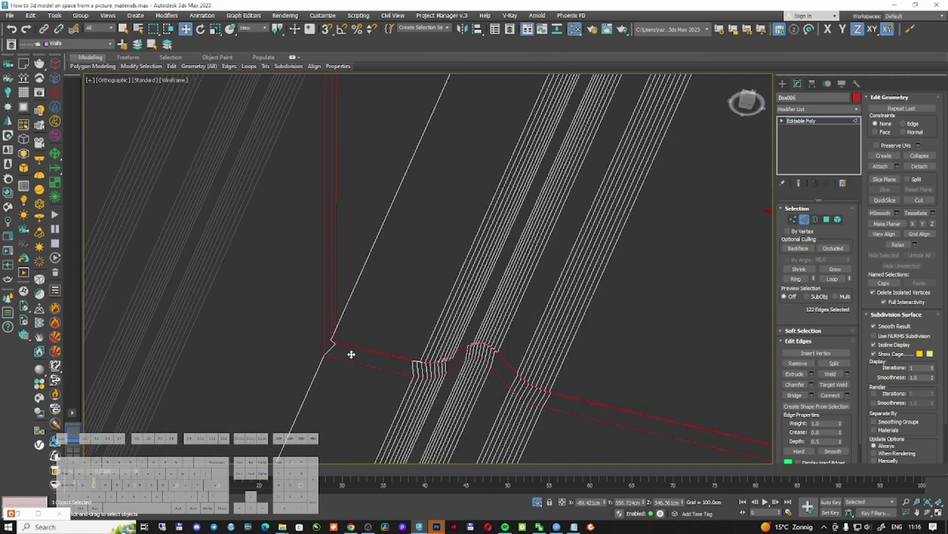
pyautogui.scroll(6, 384, 296)
pyautogui.scroll(10, 349, 285)
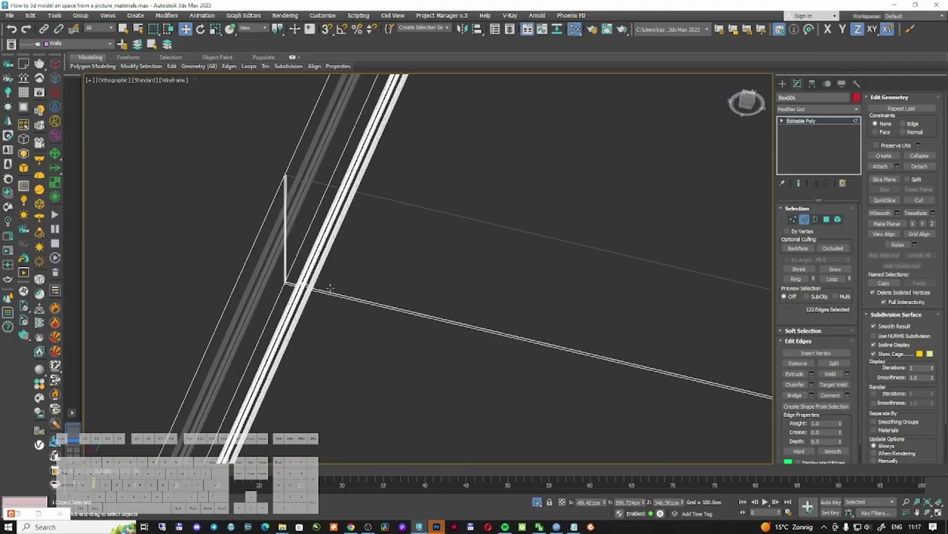
pyautogui.moveTo(178, 259); pyautogui.dragTo(318, 276, button='middle')
pyautogui.scroll(6, 258, 273)
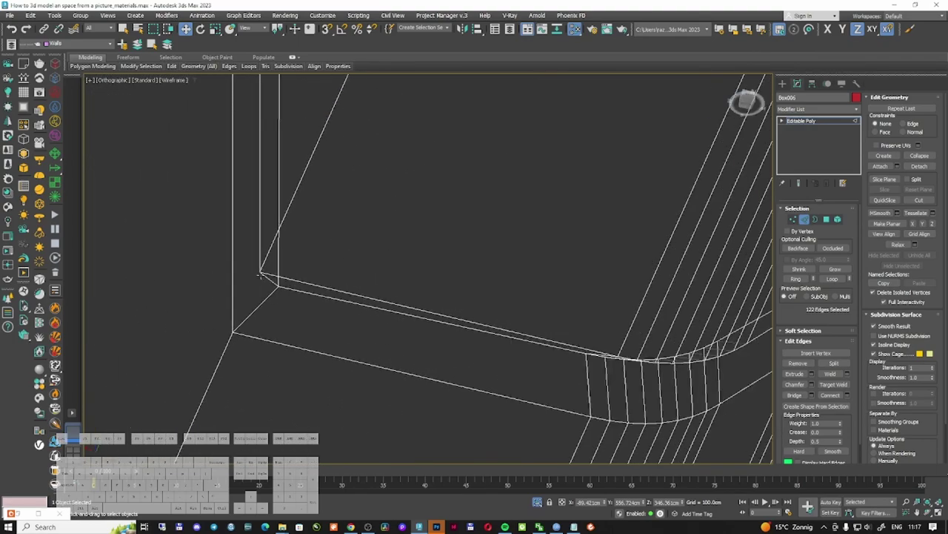
pyautogui.keyDown('ctrl'); pyautogui.doubleClick(326, 295); pyautogui.keyUp('ctrl')
pyautogui.keyDown('ctrl'); pyautogui.doubleClick(323, 285); pyautogui.keyUp('ctrl')
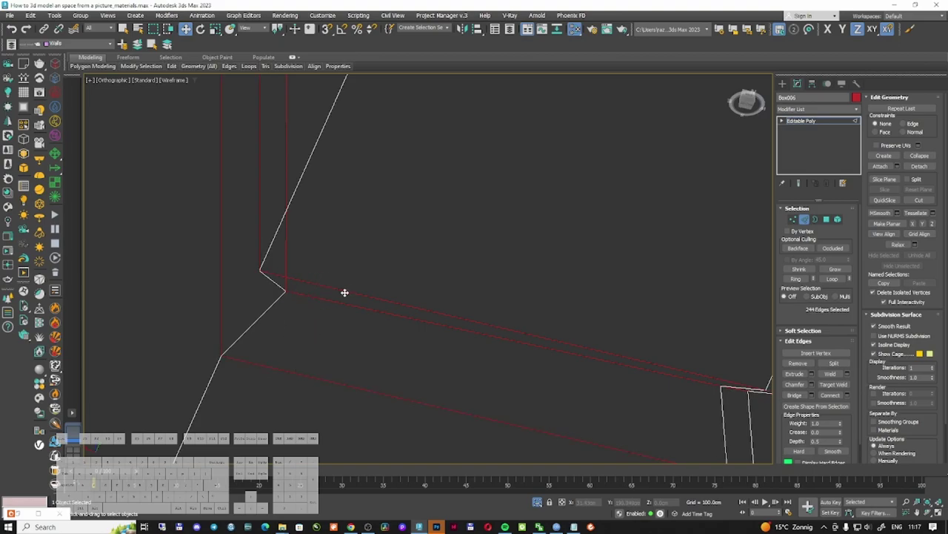
# Step: Chamfer the cross seam's edge loops by about 0.4 cm with one segment and leave edge editing
pyautogui.click(812, 384)
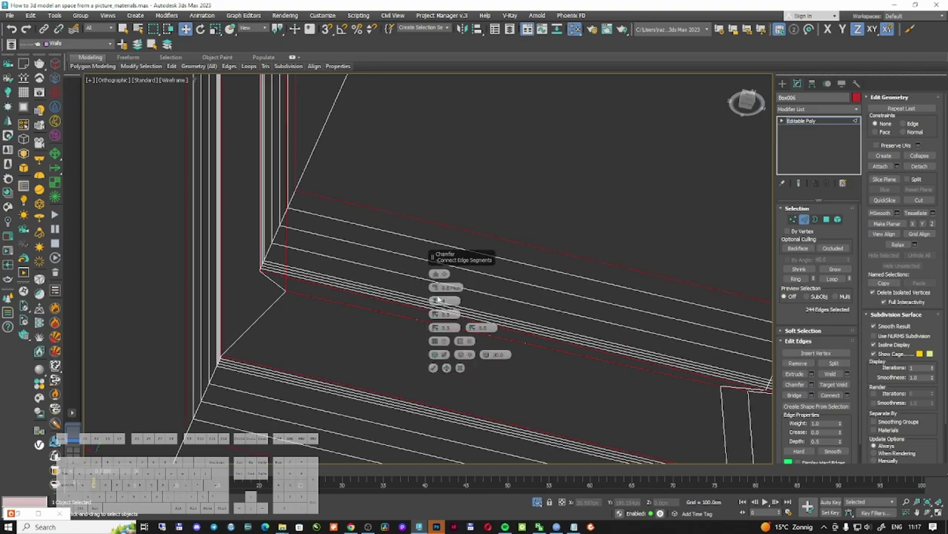
pyautogui.moveTo(435, 287); pyautogui.dragTo(429, 323)
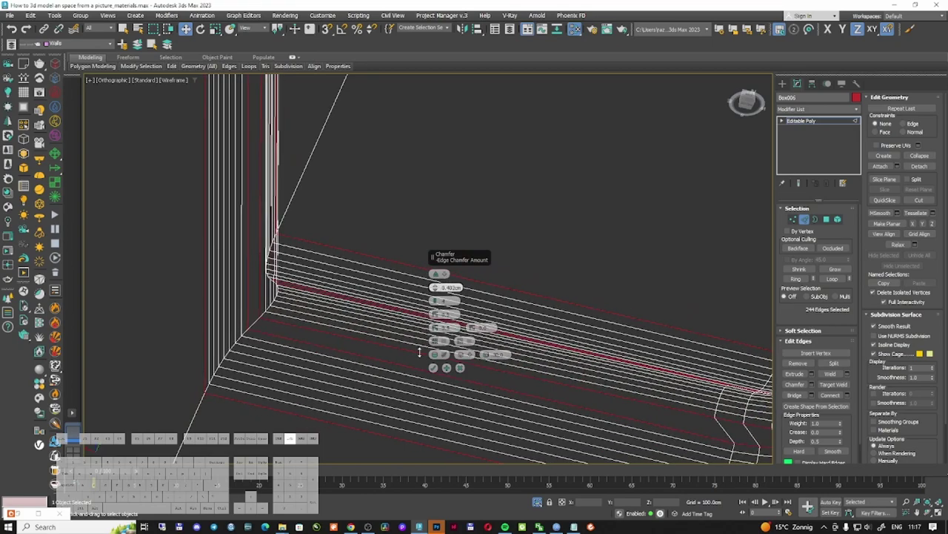
pyautogui.click(438, 304)
pyautogui.click(437, 304)
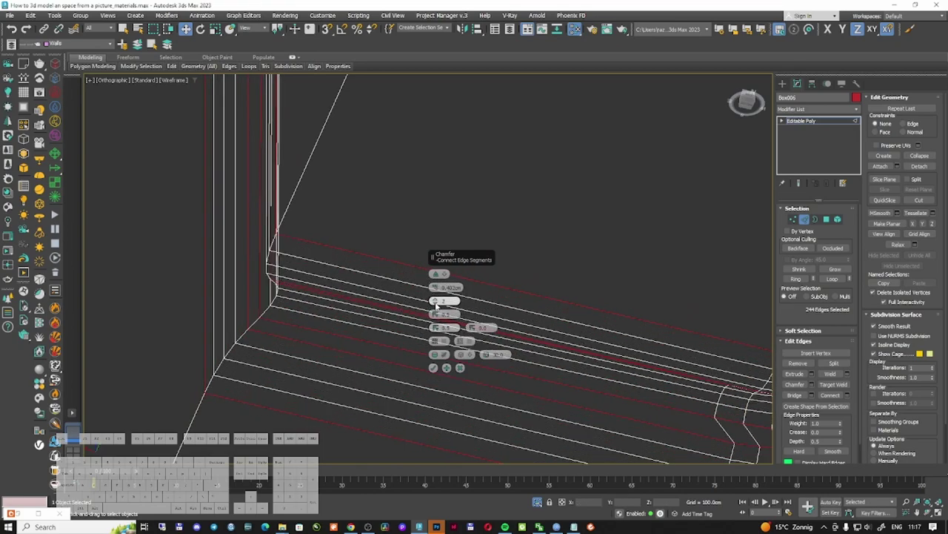
pyautogui.click(437, 304)
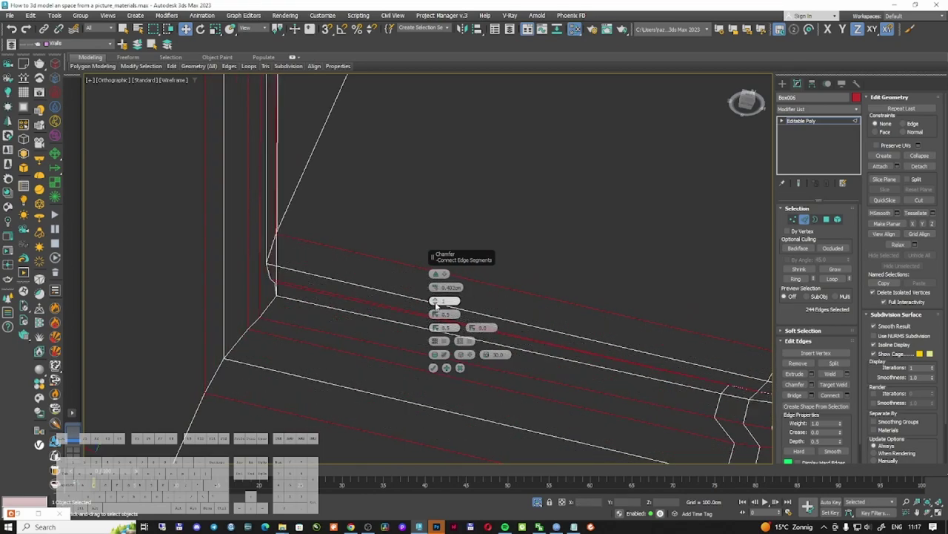
pyautogui.click(434, 368)
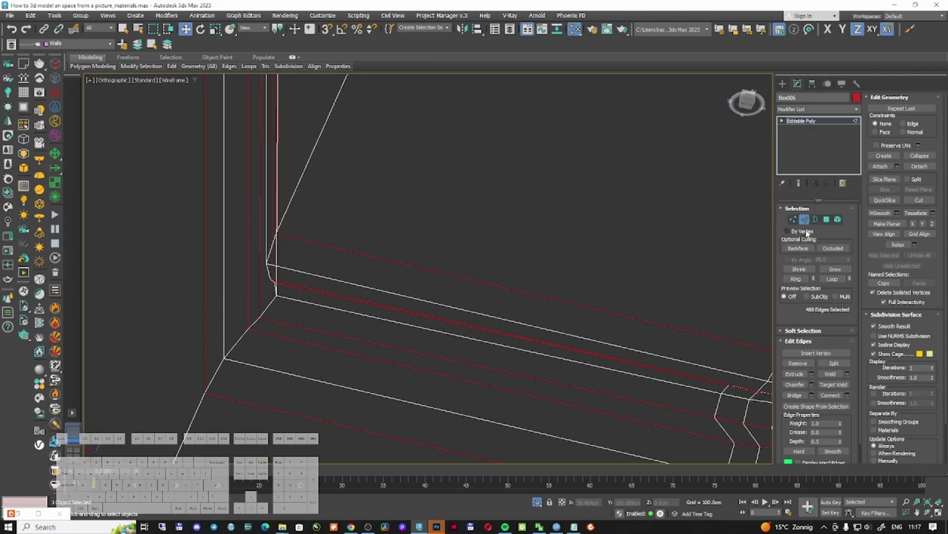
pyautogui.click(806, 221)
pyautogui.click(783, 84)
pyautogui.scroll(-10, 470, 215)
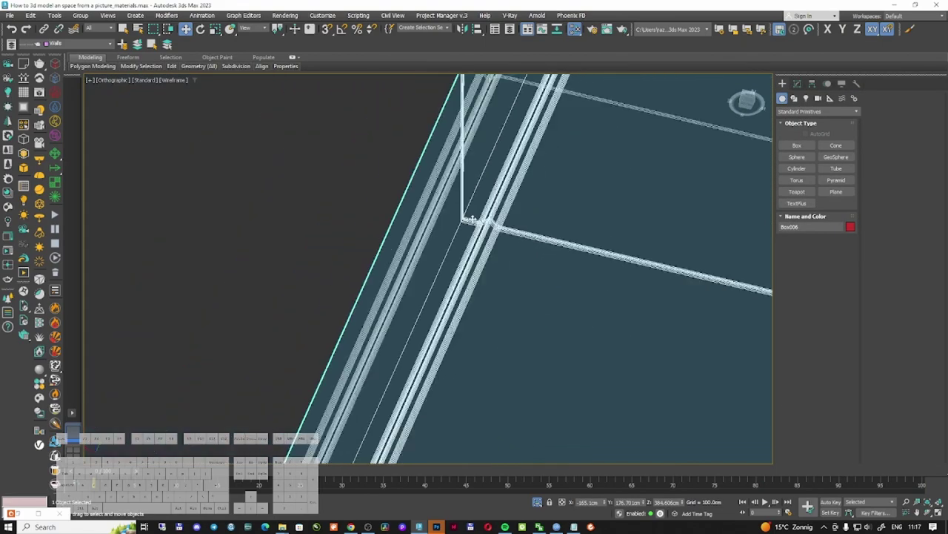
# Step: Isolate the ceiling slab and the corridor's side wall from the camera view and show them in the front view
pyautogui.press('c')
pyautogui.click(398, 146)
pyautogui.click(608, 184)
pyautogui.rightClick(608, 185)
pyautogui.click(626, 139)
pyautogui.keyDown('ctrl'); pyautogui.click(621, 227); pyautogui.keyUp('ctrl')
pyautogui.hotkey('alt', 'q')
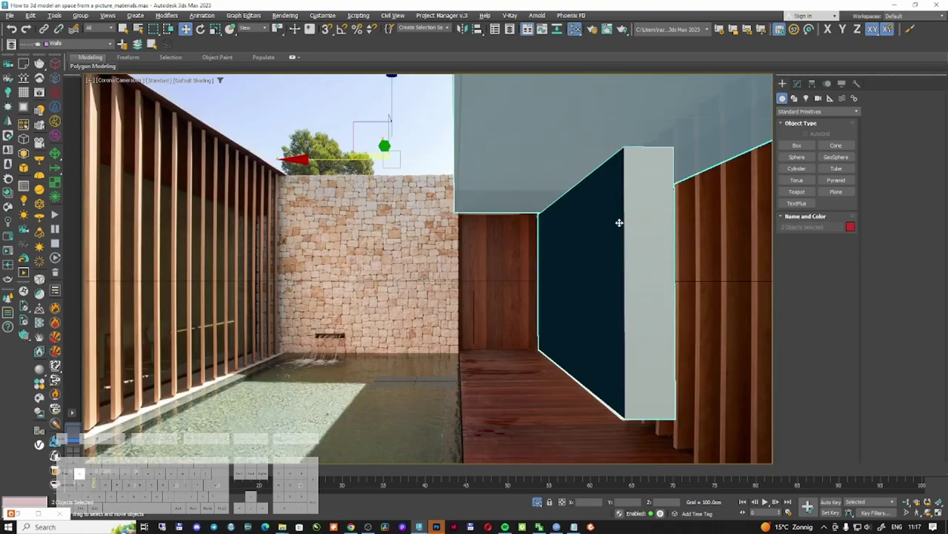
pyautogui.press('f')
pyautogui.press('z')
pyautogui.press('F3')
pyautogui.moveTo(227, 205); pyautogui.dragTo(343, 207, button='middle')
pyautogui.scroll(8, 335, 202)
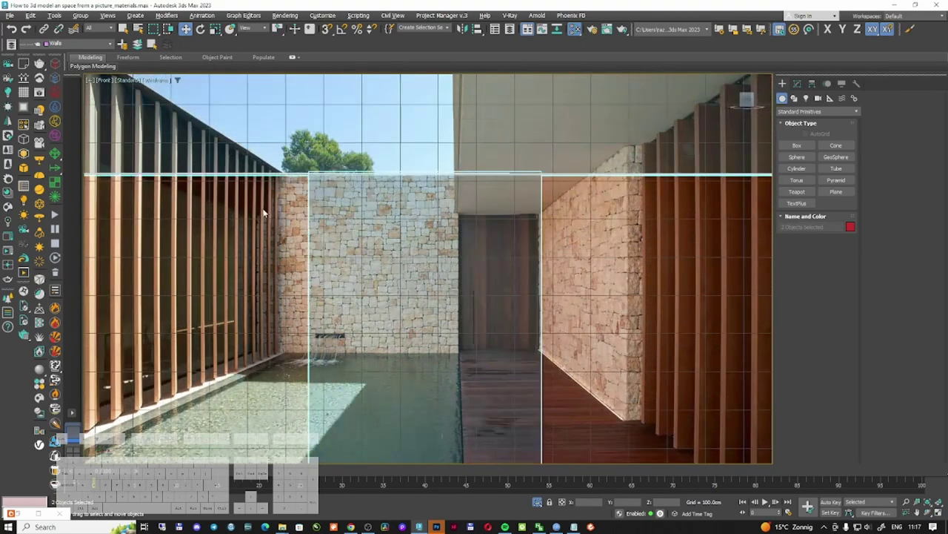
pyautogui.scroll(6, 277, 176)
# Step: Lower the side wall's top vertices to the ceiling slab's underside and return to its Corona displacement modifier
pyautogui.click(404, 160)
pyautogui.click(797, 83)
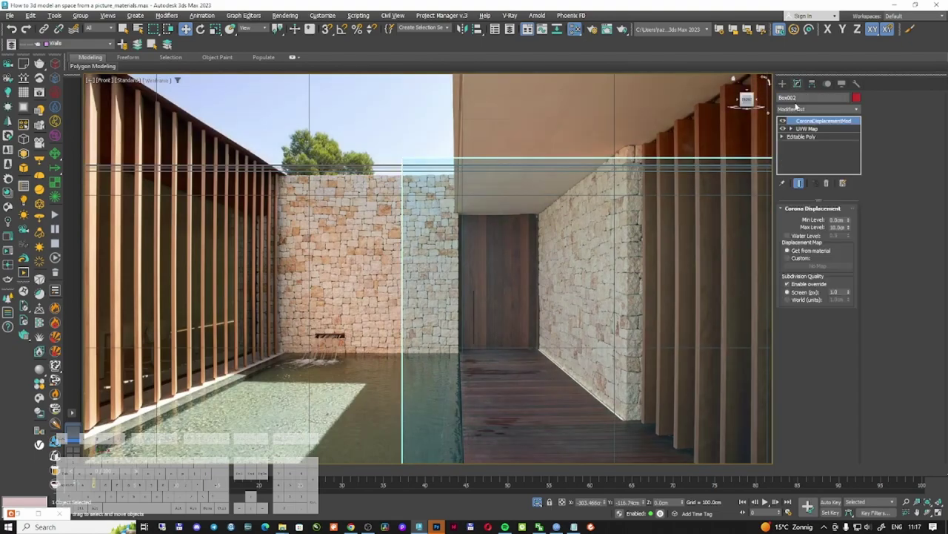
pyautogui.click(782, 138)
pyautogui.click(798, 145)
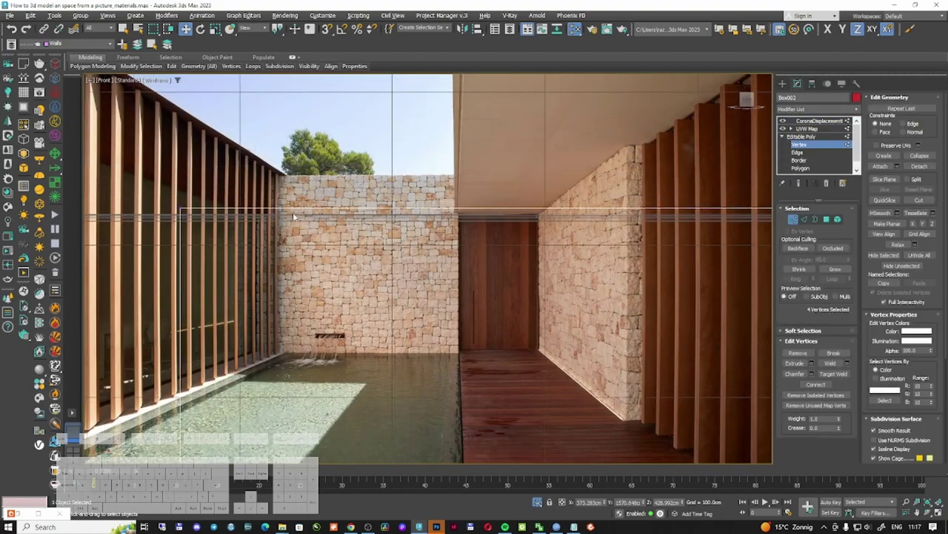
pyautogui.moveTo(320, 210); pyautogui.dragTo(456, 226, button='middle')
pyautogui.scroll(8, 455, 226)
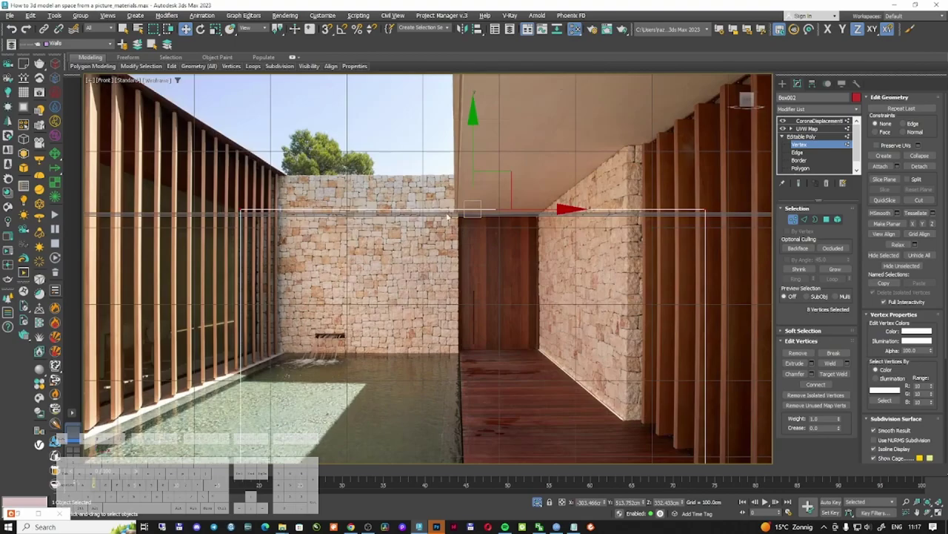
pyautogui.moveTo(298, 197); pyautogui.dragTo(461, 200, button='middle')
pyautogui.press('F3')
pyautogui.scroll(-3, 461, 200)
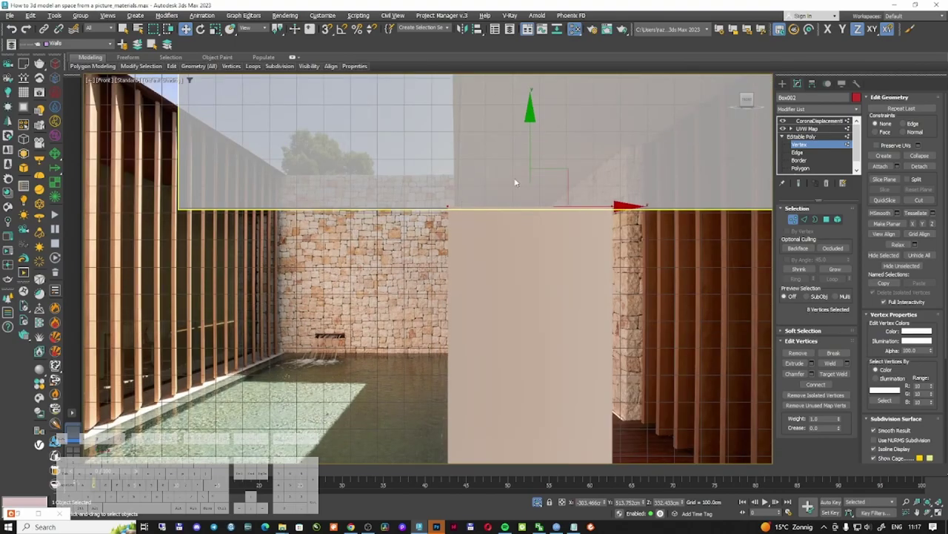
pyautogui.moveTo(530, 137)
pyautogui.mouseDown()
pyautogui.moveTo(531, 156)
pyautogui.moveTo(531, 139)
pyautogui.mouseUp()
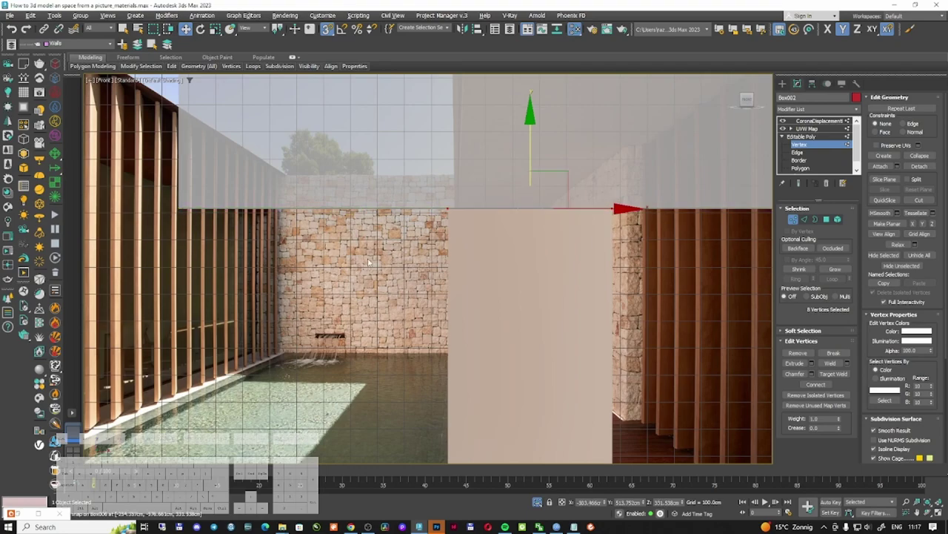
pyautogui.click(795, 220)
pyautogui.click(793, 220)
pyautogui.click(817, 120)
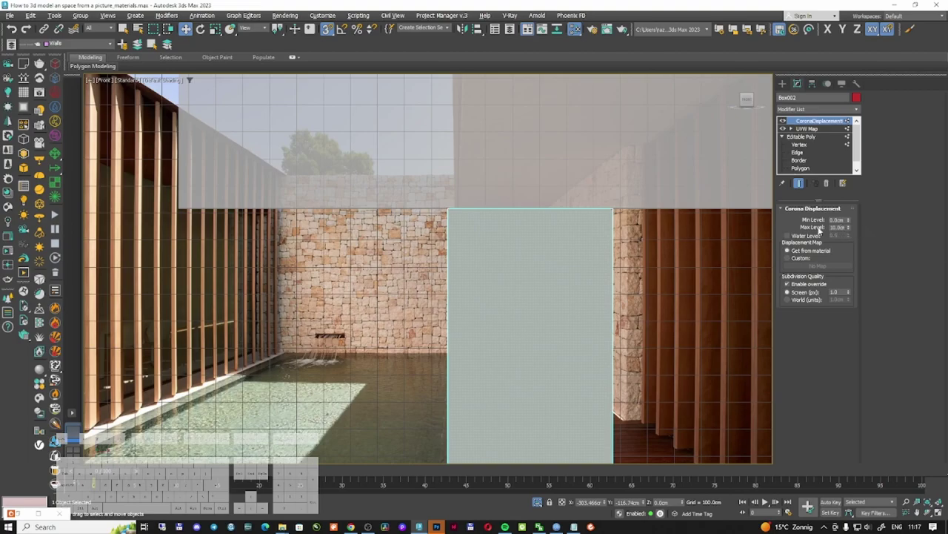
# Step: Try offsetting the side wall's vertices with a relative move of 10 and then -100 cm along Y
pyautogui.click(799, 145)
pyautogui.click(567, 502)
pyautogui.write('10')
pyautogui.press('Return')
pyautogui.hotkey('ctrl', 'z')
pyautogui.doubleClick(624, 502)
pyautogui.write('-100')
pyautogui.press('Return')
pyautogui.moveTo(544, 247)
pyautogui.mouseDown(button='middle')
pyautogui.moveTo(535, 228)
pyautogui.moveTo(540, 237)
pyautogui.mouseUp(button='middle')
pyautogui.hotkey('ctrl', 'z')
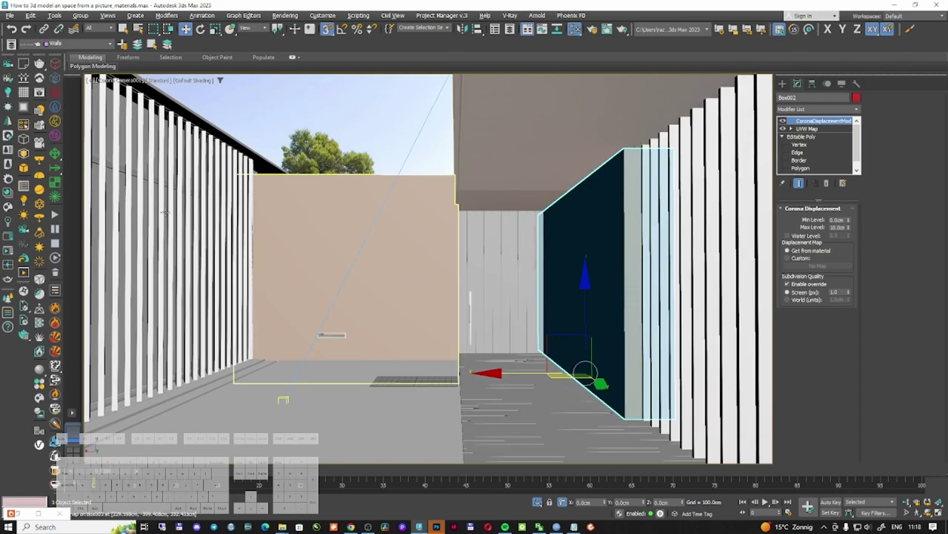
# Step: Open the Corona Material Library's Concrete category and preview the Concrete Floor Satin material
pyautogui.click(6, 194)
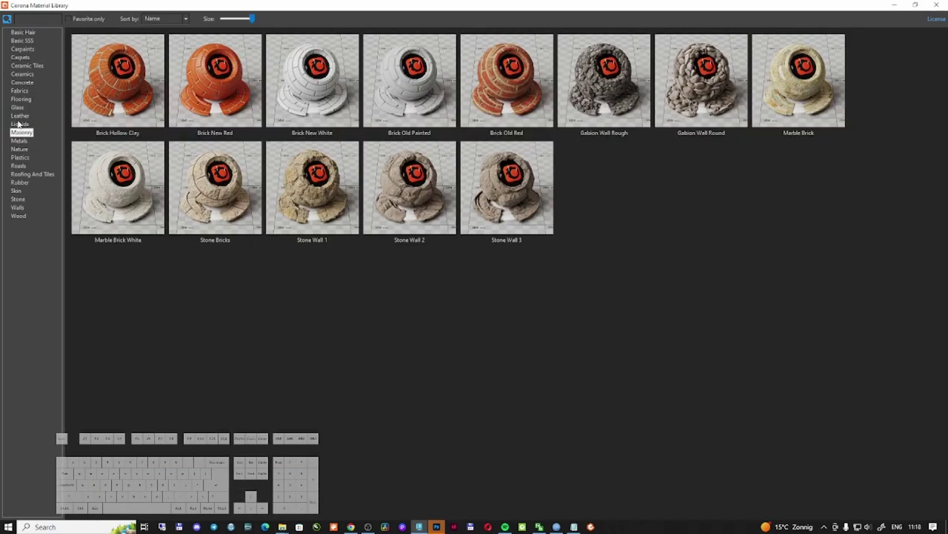
pyautogui.click(22, 82)
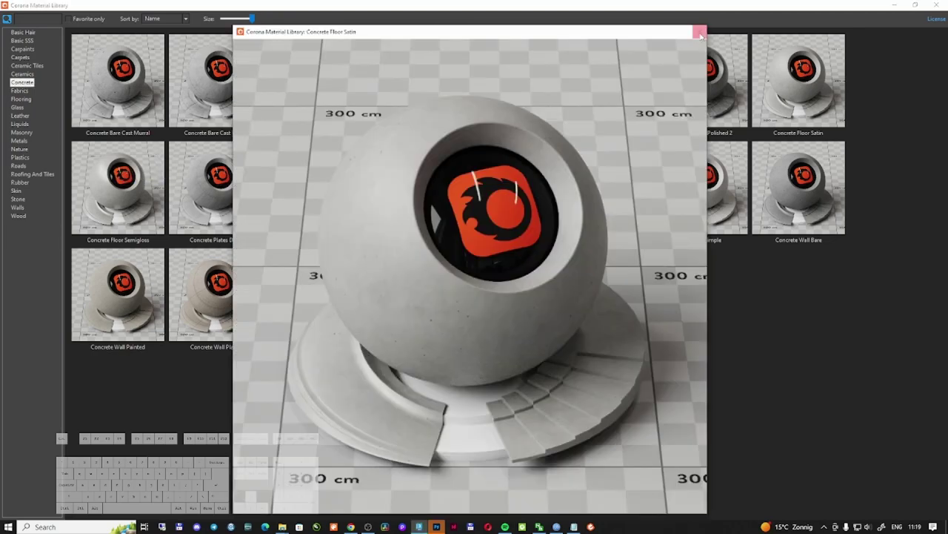
pyautogui.click(700, 33)
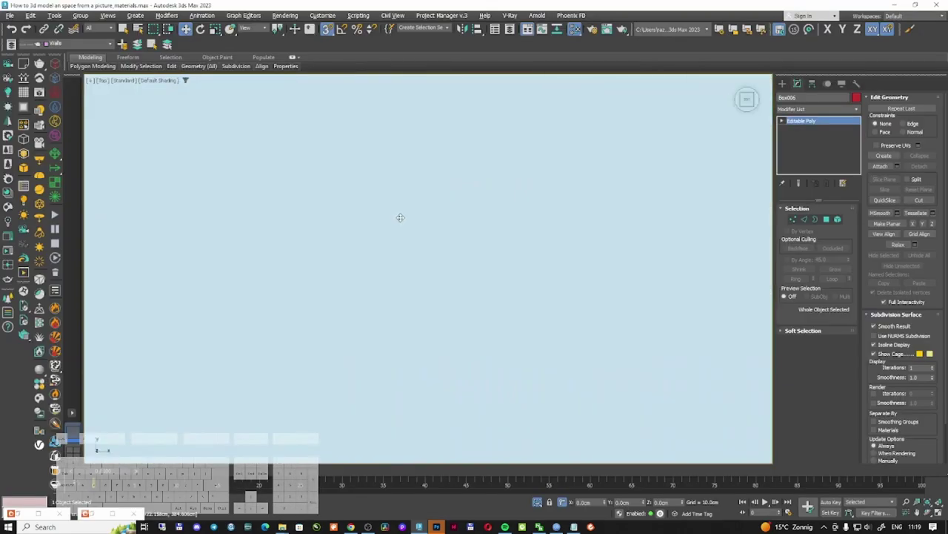
# Step: Add a UVW Map modifier to the ceiling slab with Box mapping and Real-World Map Size enabled
pyautogui.scroll(-8, 424, 215)
pyautogui.keyDown('alt'); pyautogui.moveTo(439, 255); pyautogui.dragTo(533, 275, button='middle'); pyautogui.keyUp('alt')
pyautogui.scroll(3, 533, 275)
pyautogui.click(830, 108)
pyautogui.press('u')
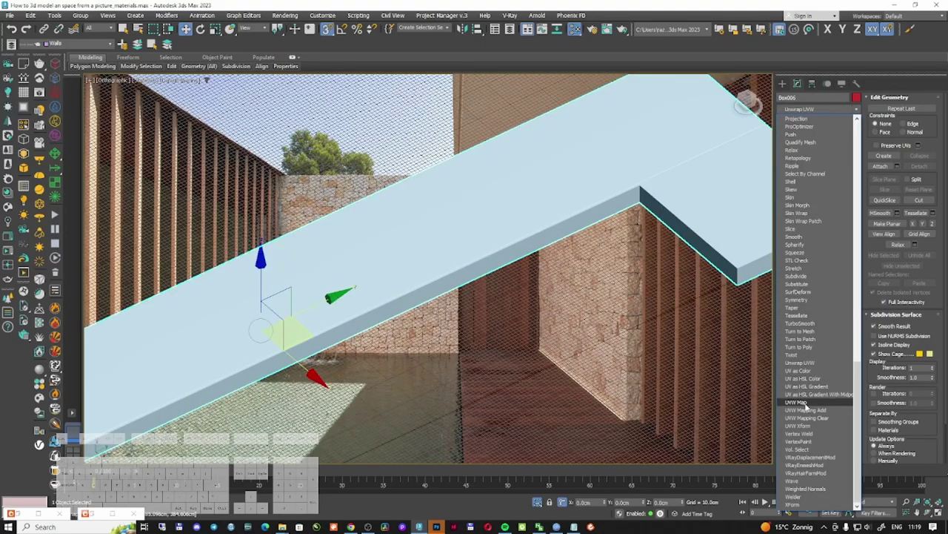
pyautogui.click(796, 401)
pyautogui.click(799, 261)
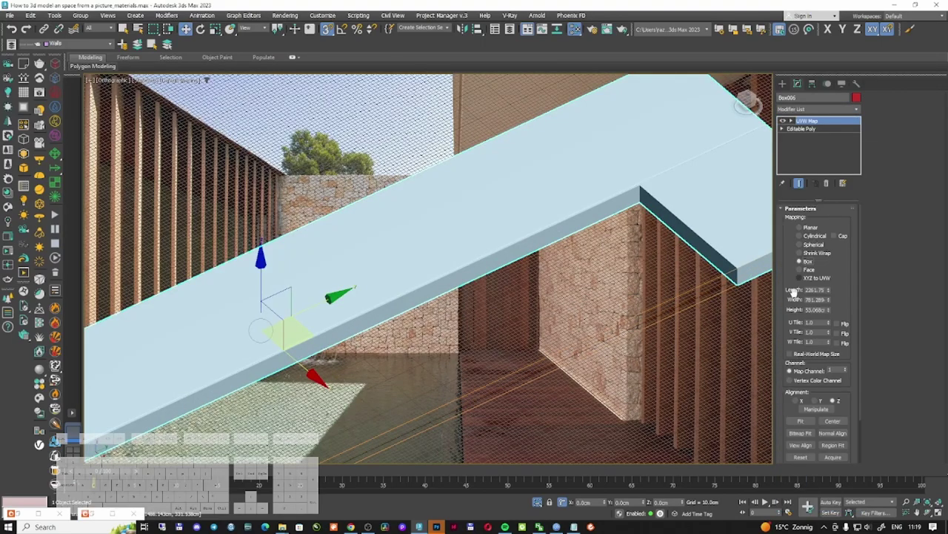
pyautogui.click(812, 355)
pyautogui.scroll(4, 546, 286)
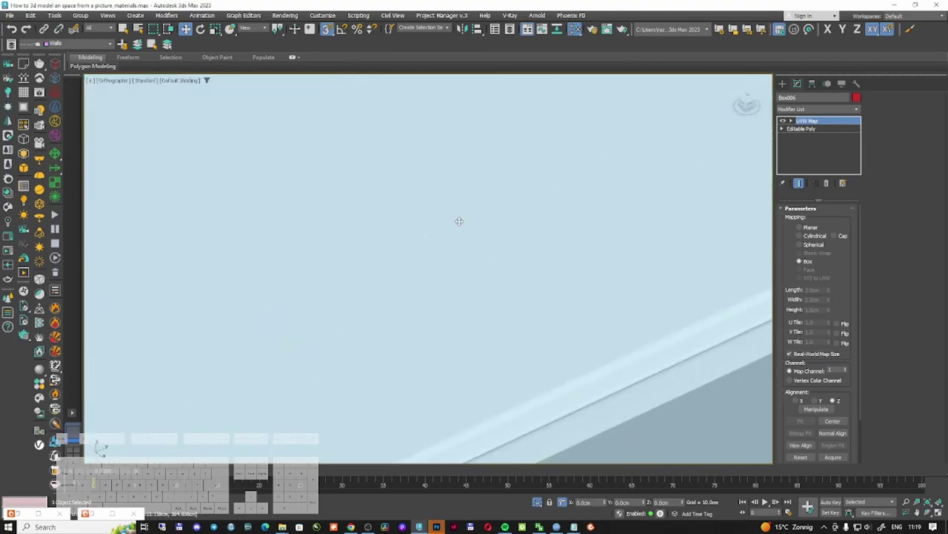
pyautogui.scroll(-2, 455, 217)
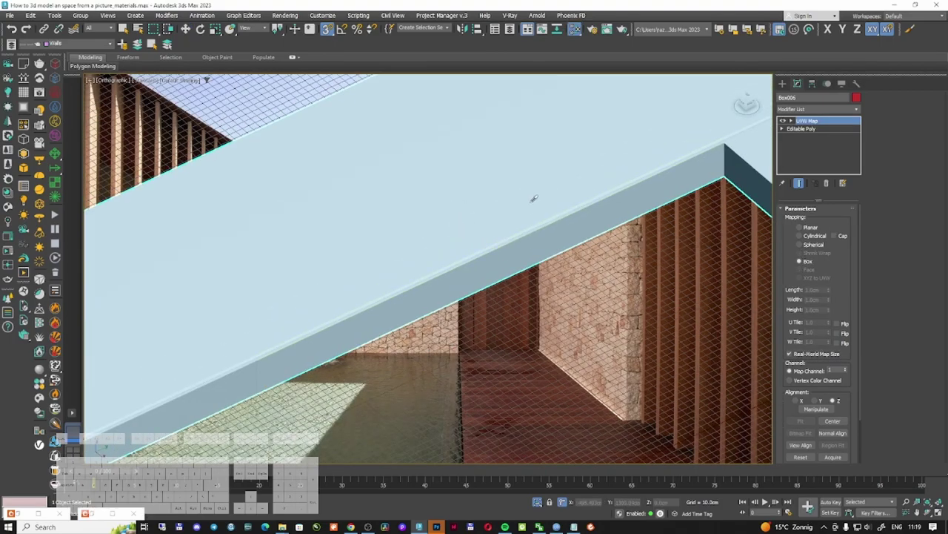
# Step: Return to the concrete materials in the Corona Material Library with the ceiling slab still selected
pyautogui.click(495, 303)
pyautogui.click(474, 268)
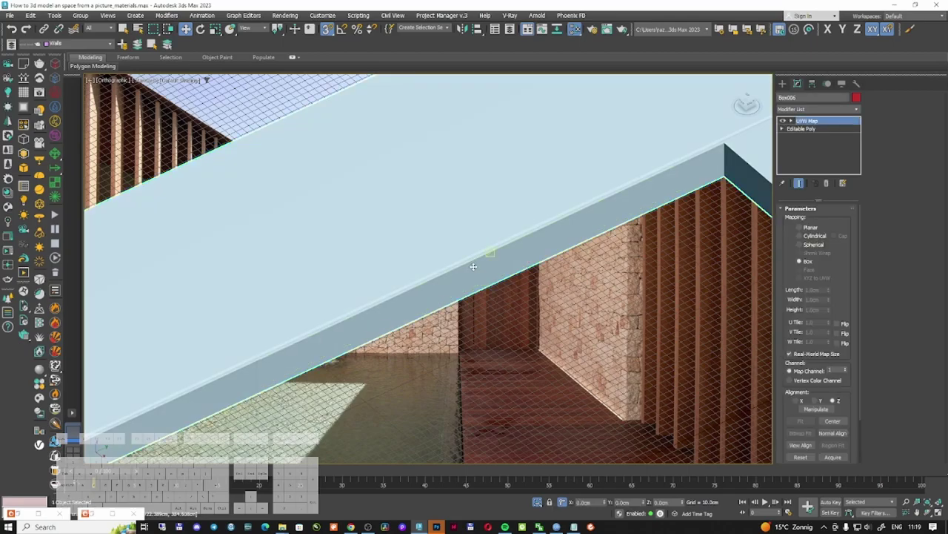
pyautogui.click(92, 515)
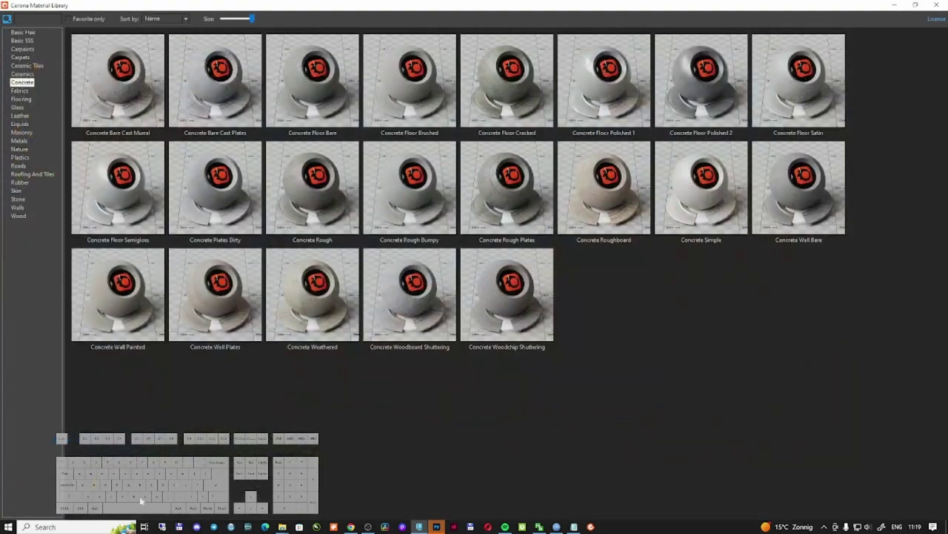
# Step: Preview the Concrete Simple library material, assign it to the ceiling slab, and inspect the ceiling in the interactive render
pyautogui.click(897, 5)
pyautogui.click(511, 285)
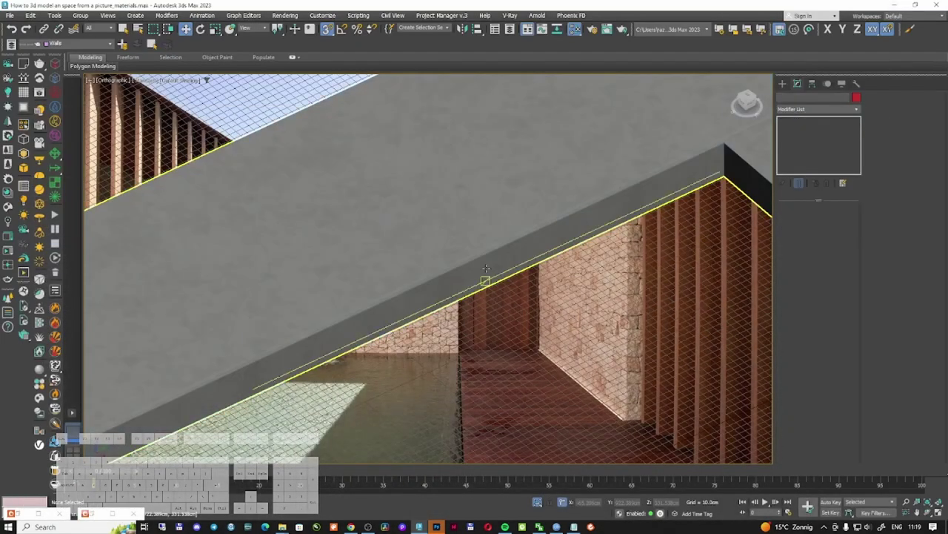
pyautogui.scroll(10, 471, 276)
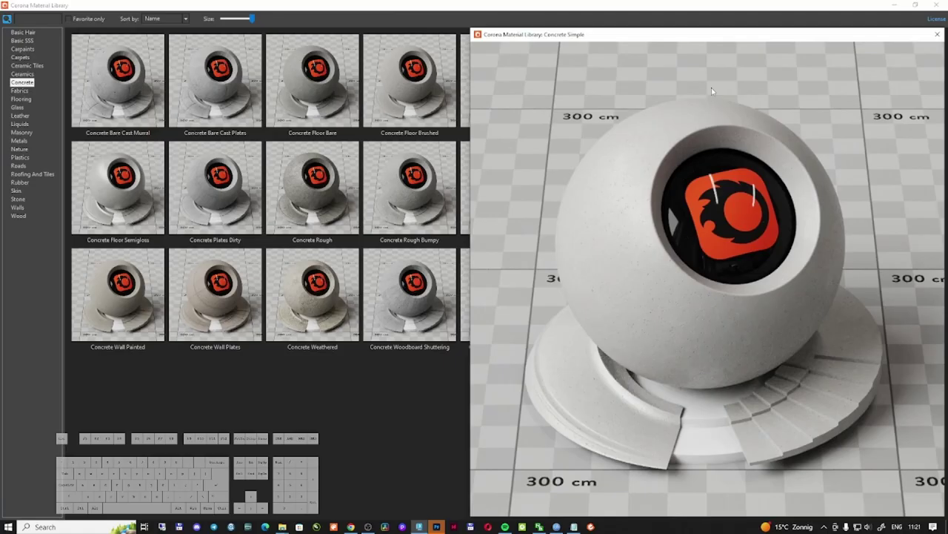
pyautogui.moveTo(721, 28); pyautogui.dragTo(382, 81)
pyautogui.click(600, 86)
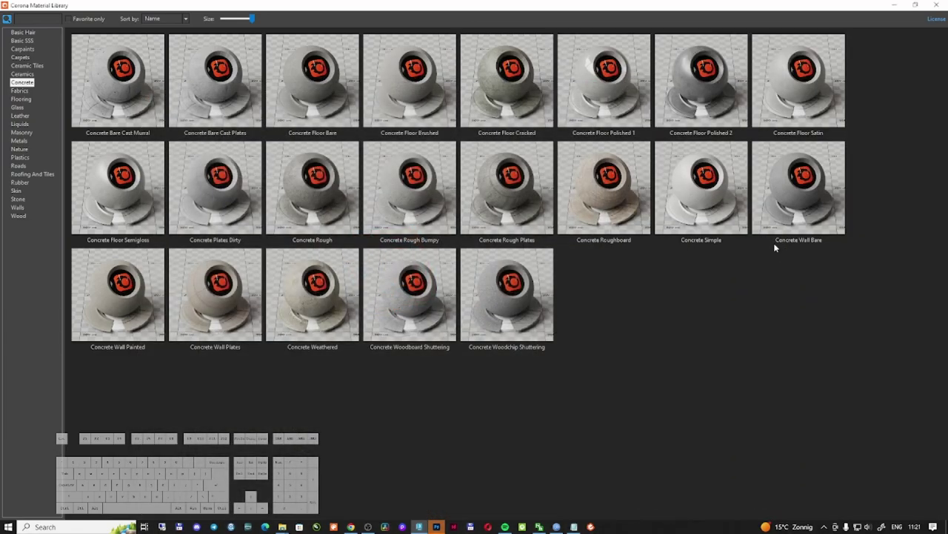
pyautogui.rightClick(685, 198)
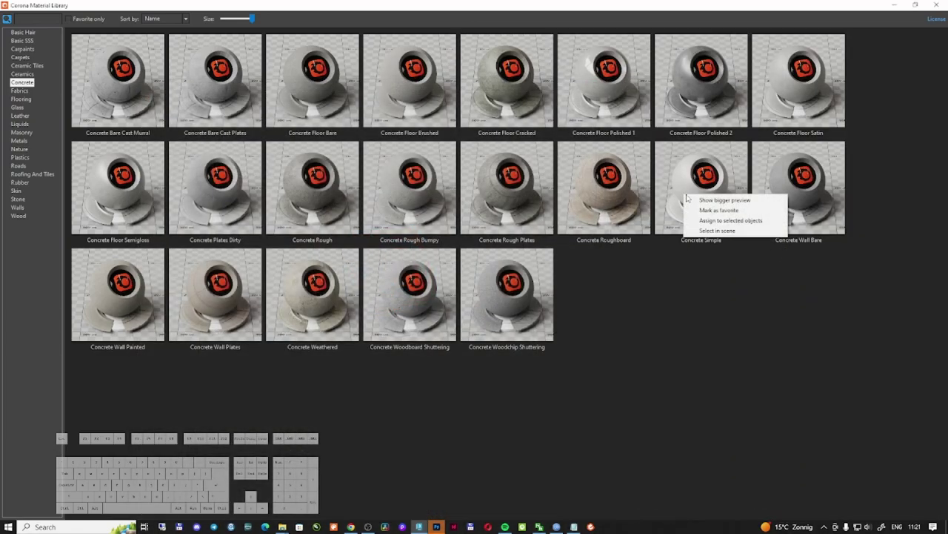
pyautogui.click(730, 220)
pyautogui.click(895, 6)
pyautogui.moveTo(930, 17)
pyautogui.mouseDown()
pyautogui.moveTo(921, 56)
pyautogui.moveTo(924, 30)
pyautogui.mouseUp()
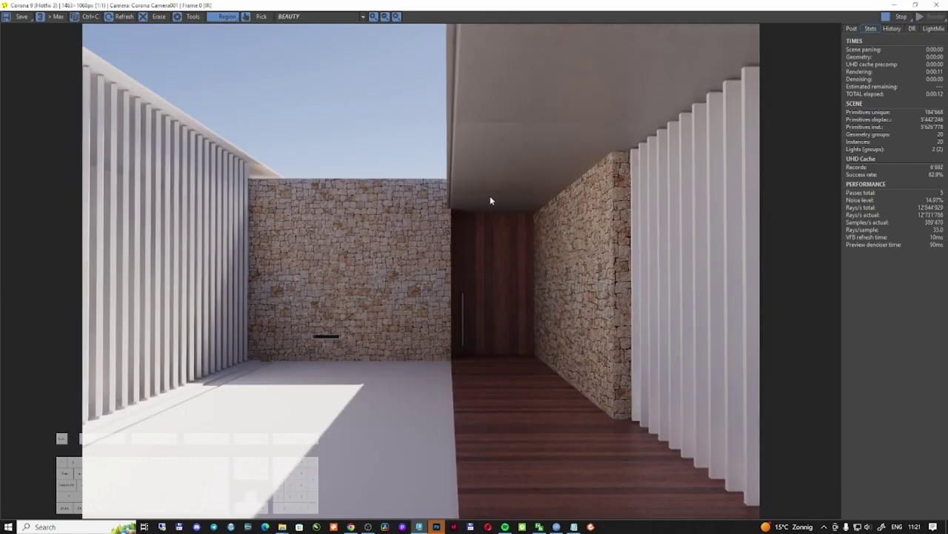
pyautogui.scroll(2, 608, 80)
pyautogui.scroll(-2, 608, 80)
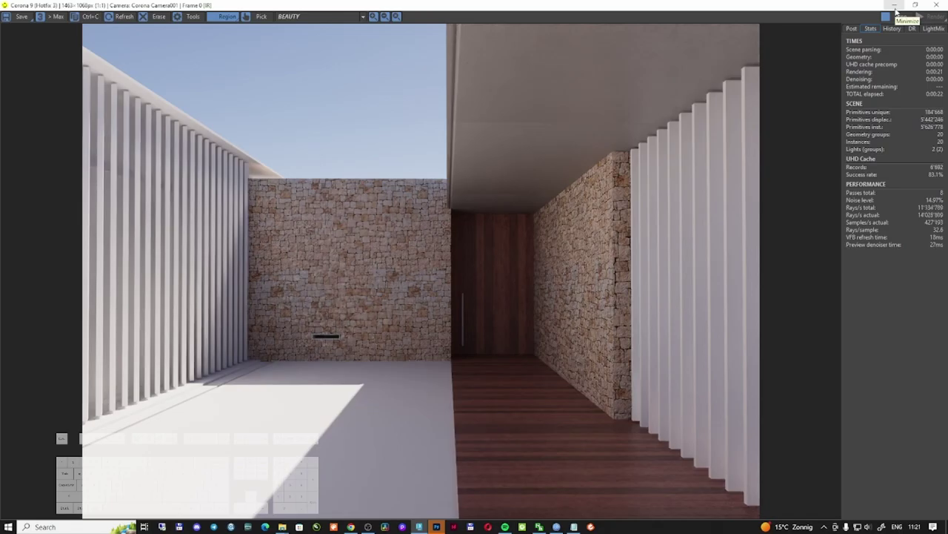
# Step: Clear all smoothing groups on the ceiling slab's underside polygons, including the end piece above the door, and inspect the render
pyautogui.click(895, 6)
pyautogui.click(801, 128)
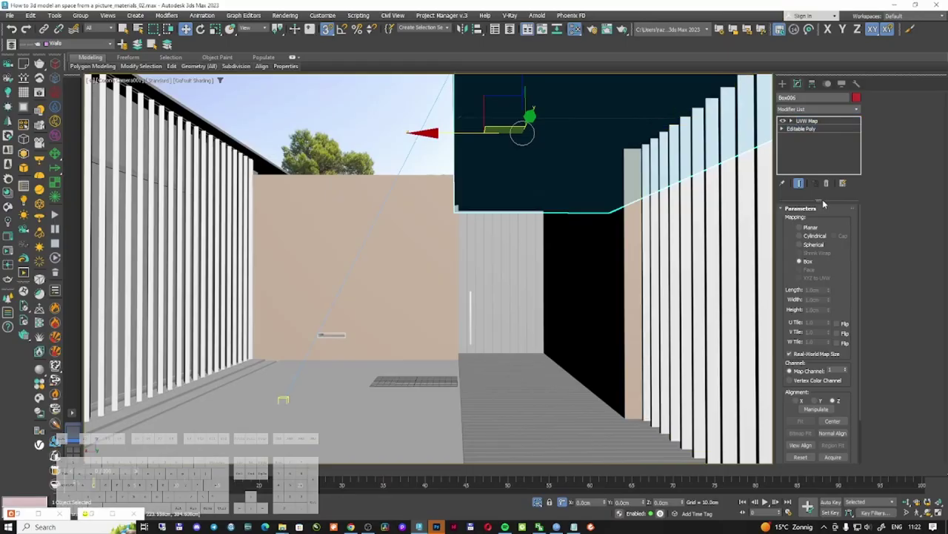
pyautogui.click(827, 219)
pyautogui.click(565, 106)
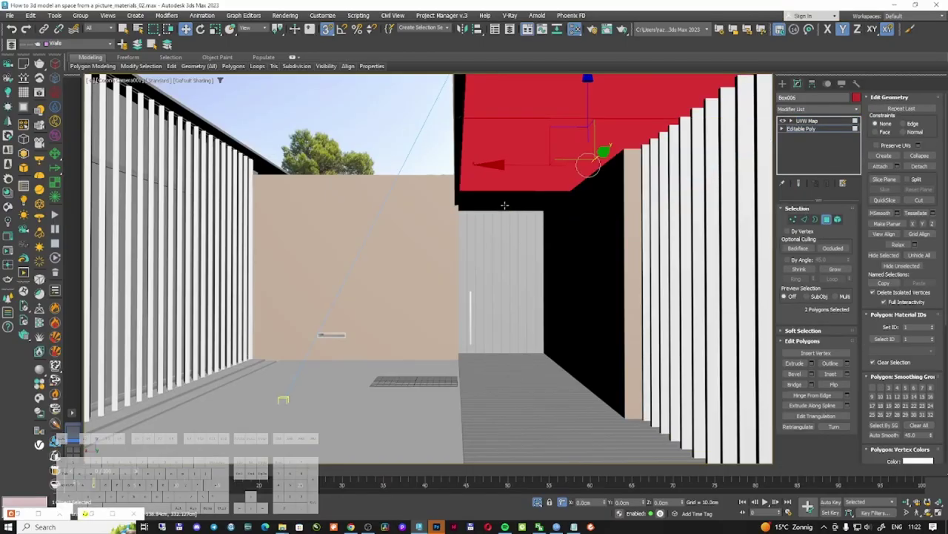
pyautogui.keyDown('ctrl'); pyautogui.click(455, 198); pyautogui.keyUp('ctrl')
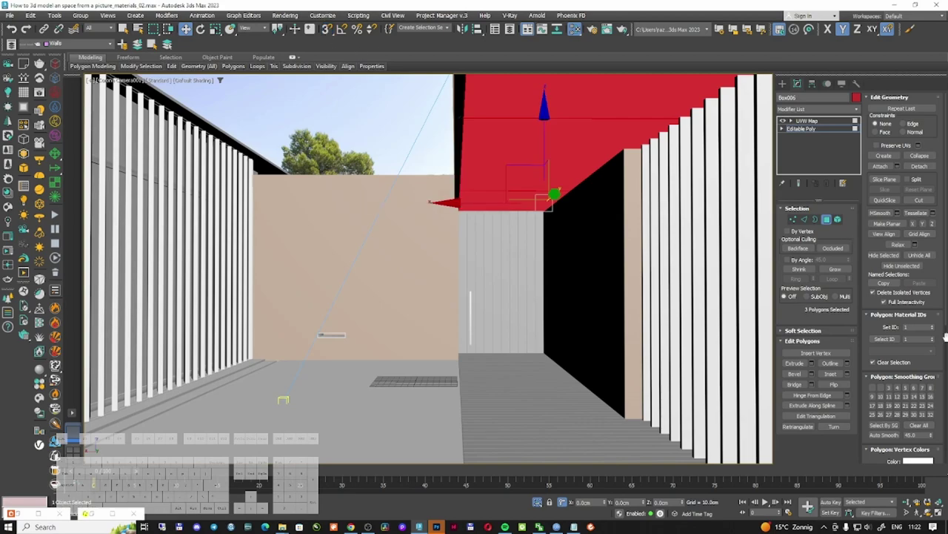
pyautogui.scroll(-2, 889, 361)
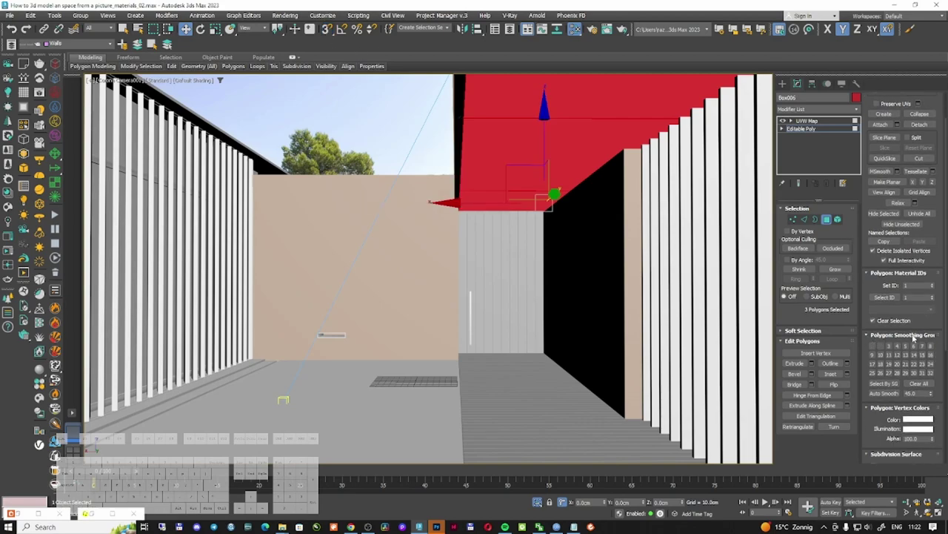
pyautogui.click(874, 346)
pyautogui.click(919, 383)
pyautogui.click(803, 128)
pyautogui.click(115, 512)
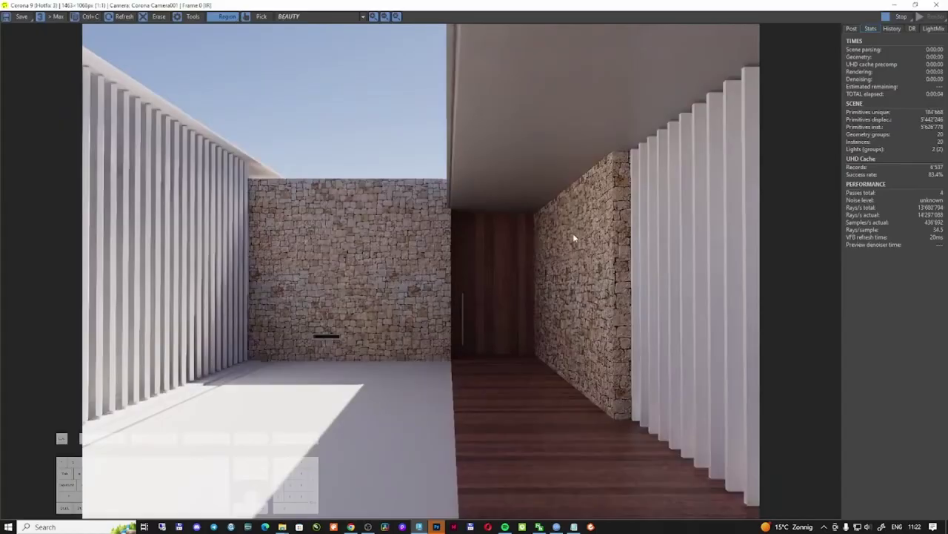
pyautogui.scroll(2, 556, 100)
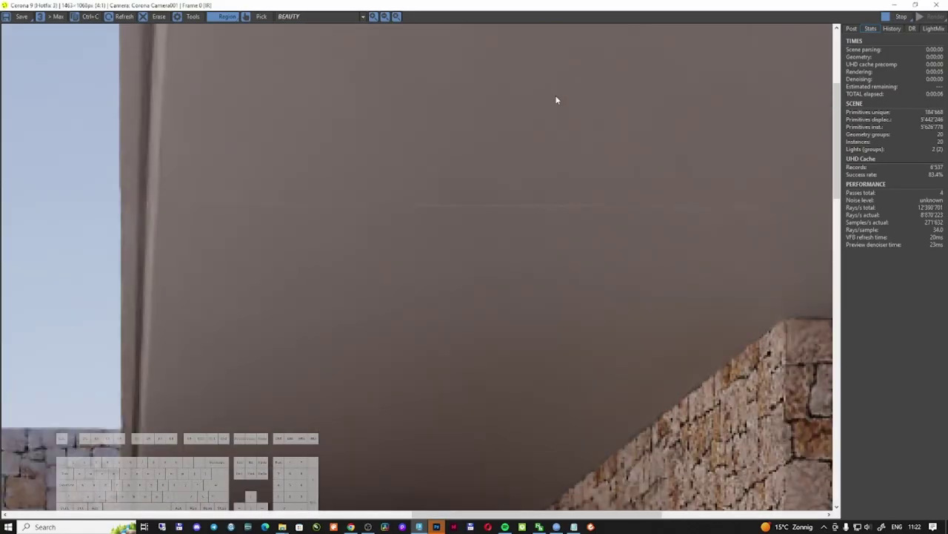
pyautogui.scroll(-2, 557, 102)
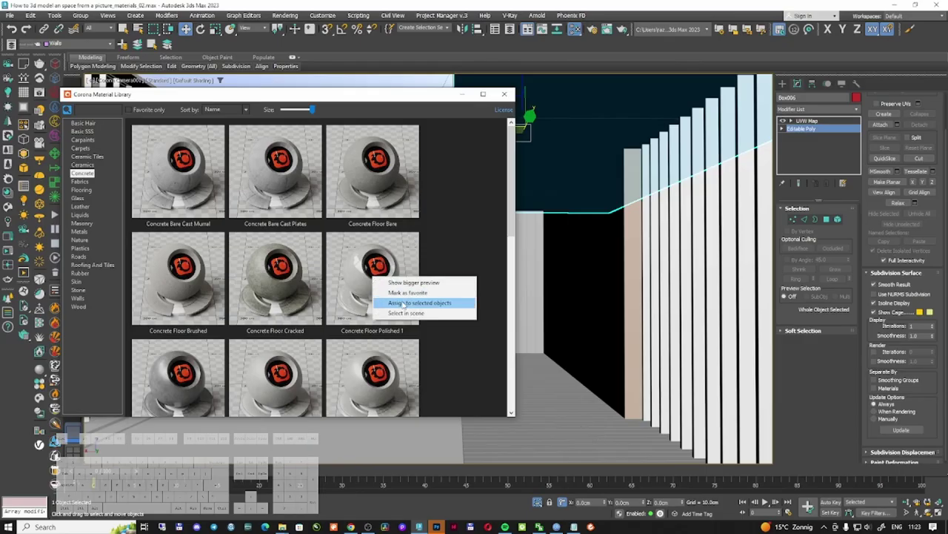
# Step: Assign Concrete Floor Polished 1 to the ceiling slab and enlarge its material node preview in the Slate Material Editor
pyautogui.click(423, 304)
pyautogui.click(555, 207)
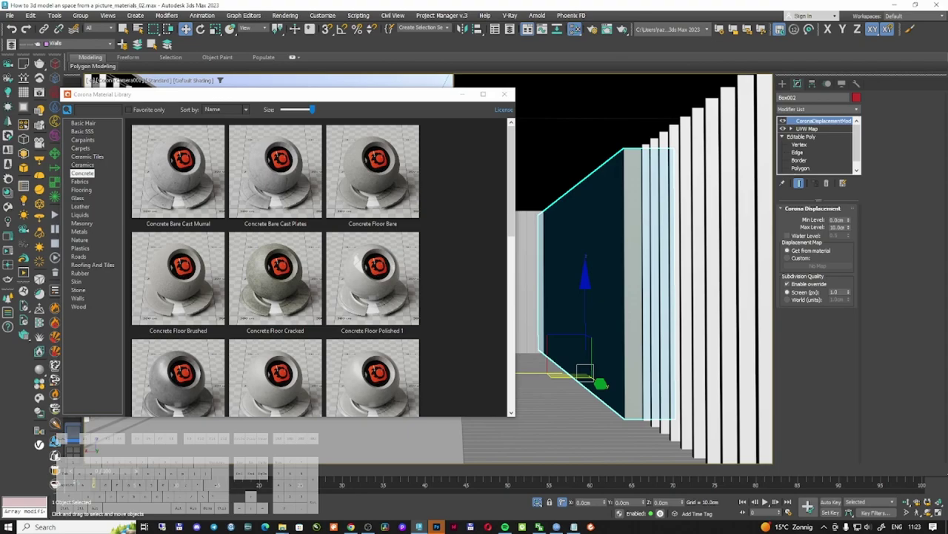
pyautogui.press('q')
pyautogui.press('w')
pyautogui.press('m')
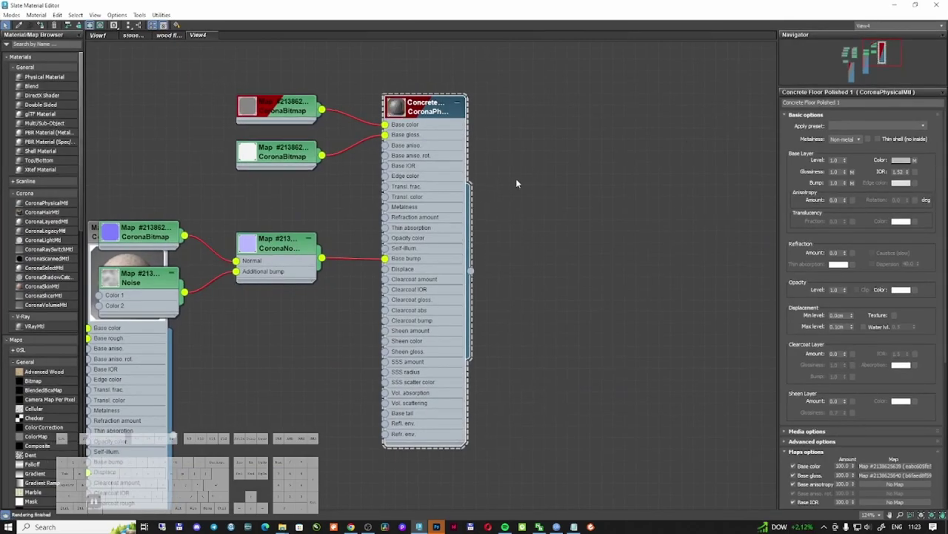
pyautogui.moveTo(516, 183); pyautogui.dragTo(629, 213, button='middle')
pyautogui.doubleClick(512, 138)
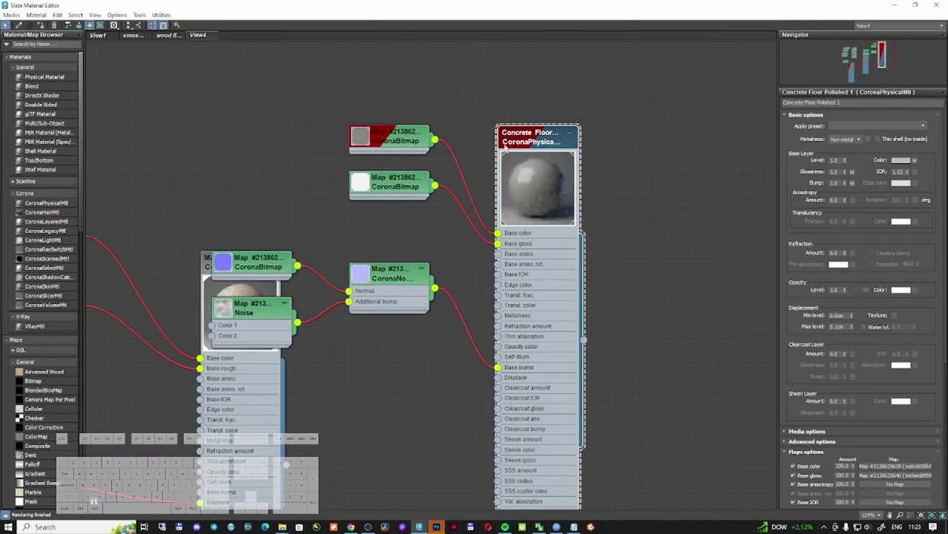
# Step: Try lowering the Base gloss bitmap's Output Amount to 0.62, then undo the change
pyautogui.scroll(1, 427, 211)
pyautogui.moveTo(384, 184); pyautogui.dragTo(306, 210)
pyautogui.doubleClick(305, 211)
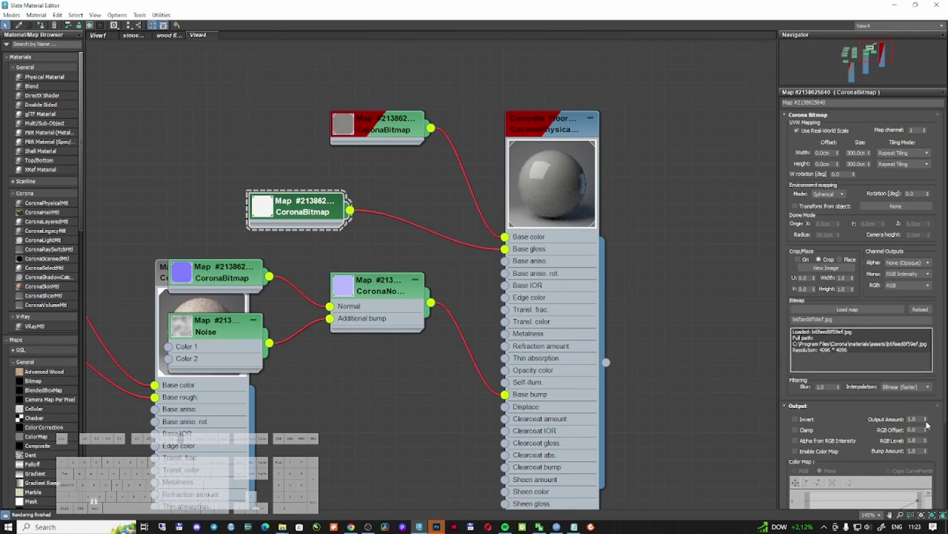
pyautogui.moveTo(927, 421); pyautogui.dragTo(925, 438)
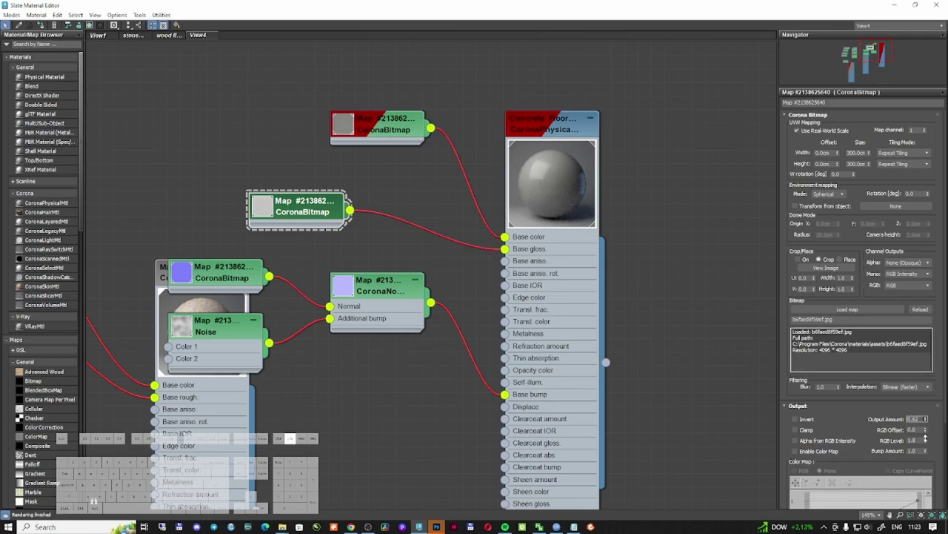
pyautogui.hotkey('ctrl', 'z')
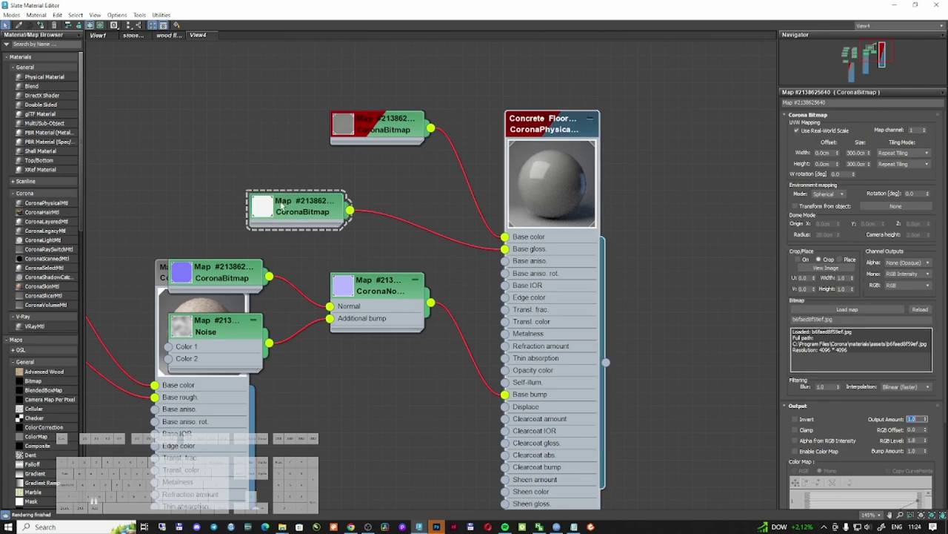
# Step: Insert a CoronaColorCorrect map between the gloss bitmap and Base gloss, lower its exposure, and check the ceiling's reflections in the render
pyautogui.moveTo(296, 222); pyautogui.dragTo(202, 168)
pyautogui.scroll(-10, 37, 315)
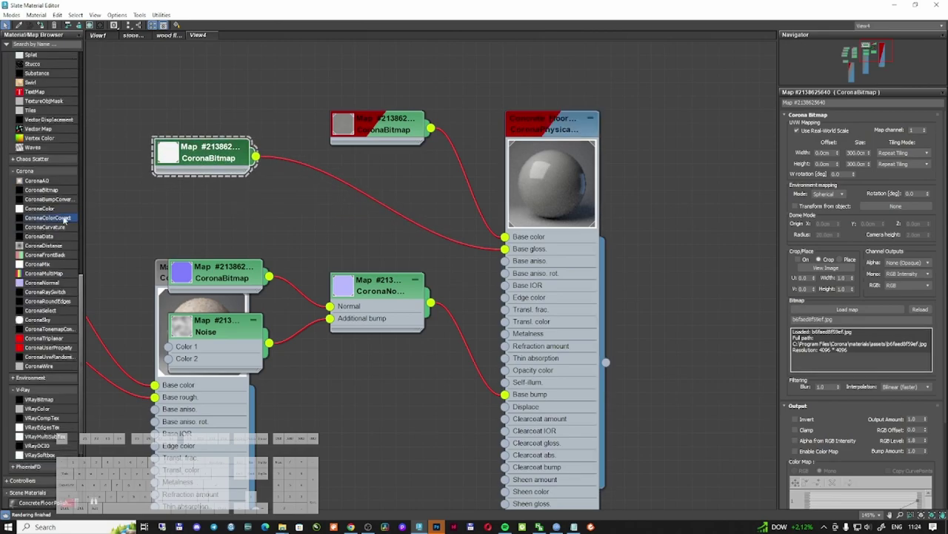
pyautogui.click(358, 193)
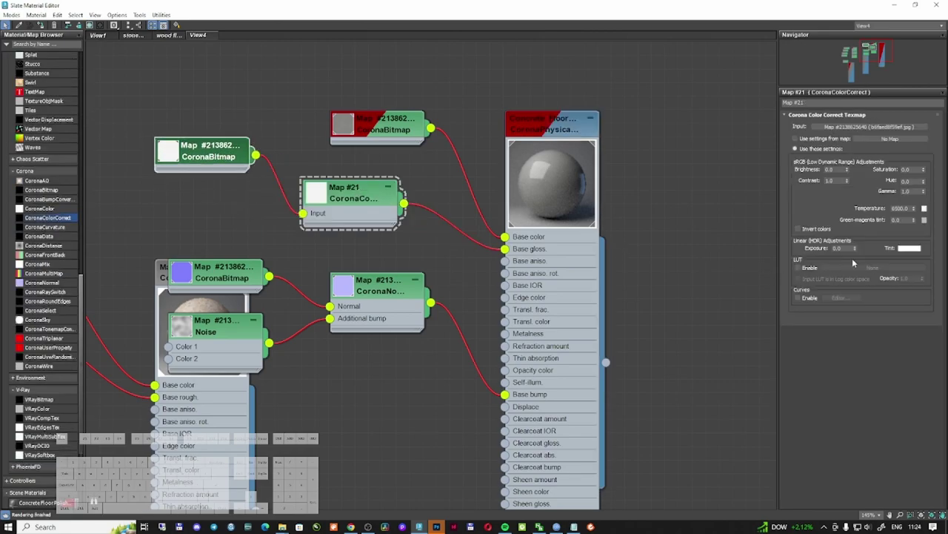
pyautogui.moveTo(857, 248); pyautogui.dragTo(858, 276)
pyautogui.click(894, 5)
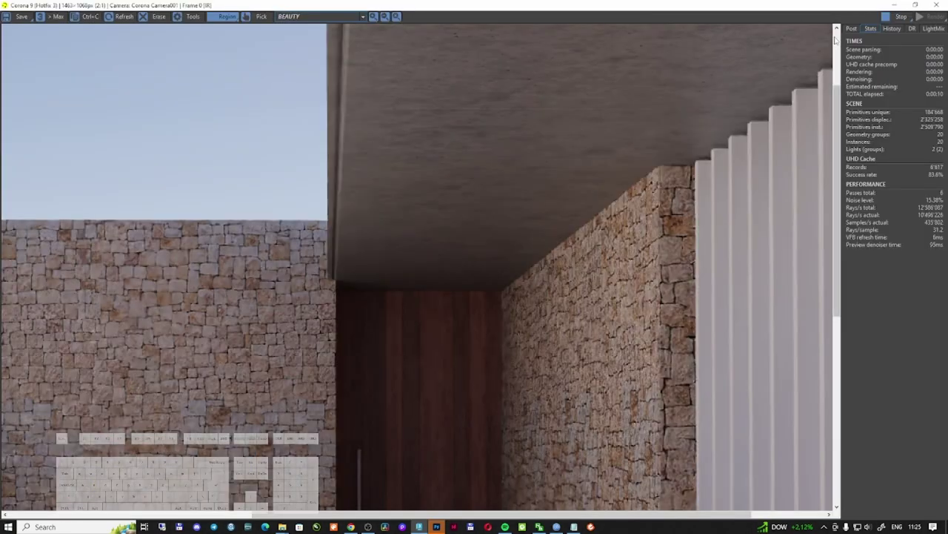
pyautogui.click(894, 6)
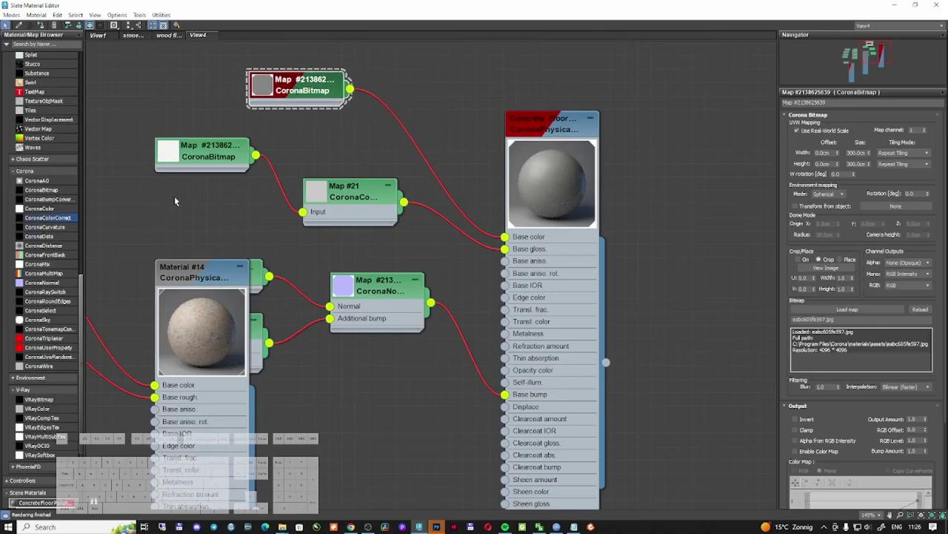
# Step: Separate the overlapping nodes and insert a CoronaColorCorrect map with exposure 0.83 between the color bitmap and Base color
pyautogui.moveTo(218, 273); pyautogui.dragTo(121, 286)
pyautogui.moveTo(418, 250); pyautogui.dragTo(537, 285, button='middle')
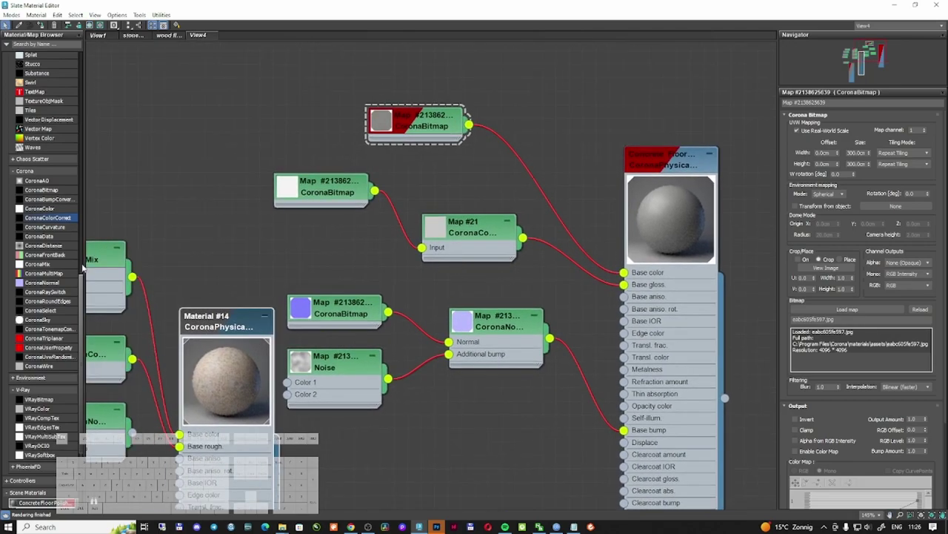
pyautogui.moveTo(55, 219); pyautogui.dragTo(522, 172)
pyautogui.moveTo(419, 132); pyautogui.dragTo(378, 106)
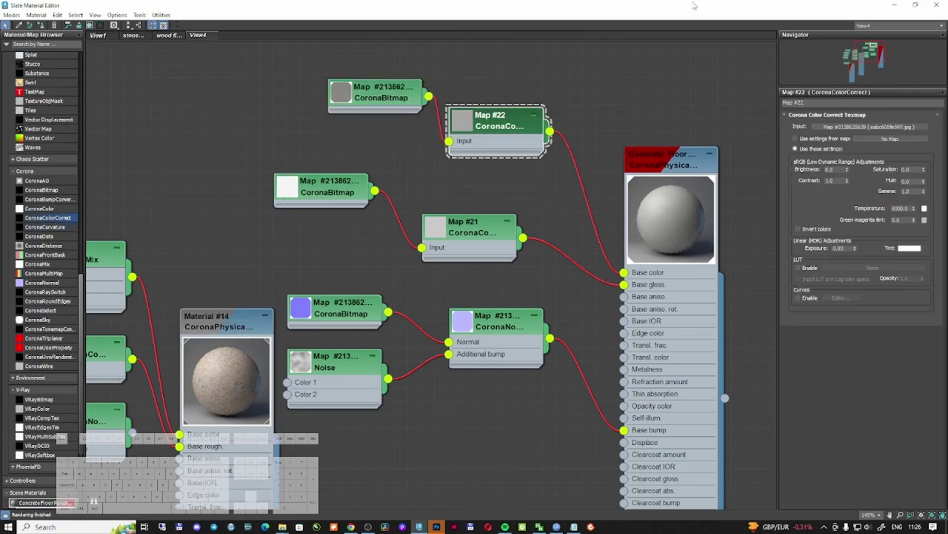
# Step: Place the material editor beside the interactive render and lower the base color correction's contrast to 0.32
pyautogui.moveTo(692, 6); pyautogui.dragTo(365, 53)
pyautogui.moveTo(413, 53); pyautogui.dragTo(376, 9)
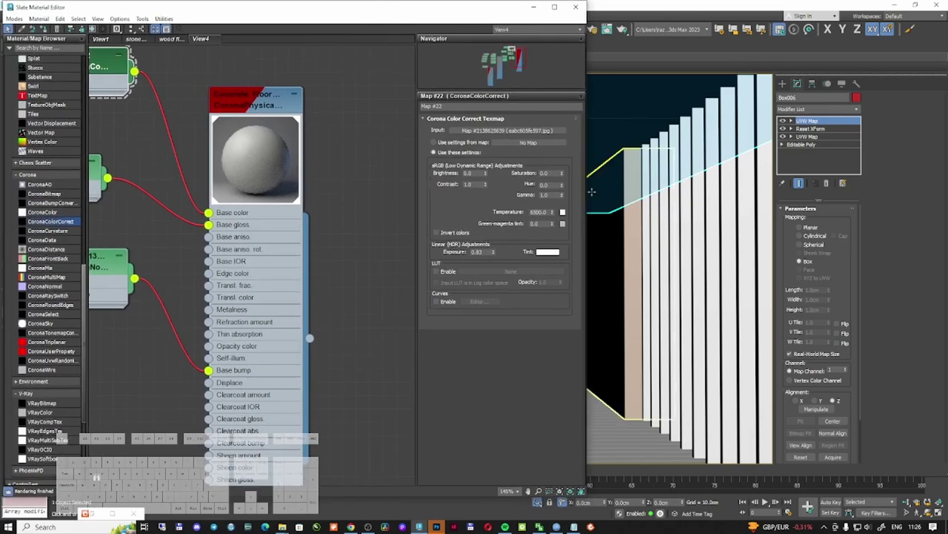
pyautogui.moveTo(592, 191); pyautogui.dragTo(446, 191)
pyautogui.moveTo(175, 235); pyautogui.dragTo(195, 250, button='middle')
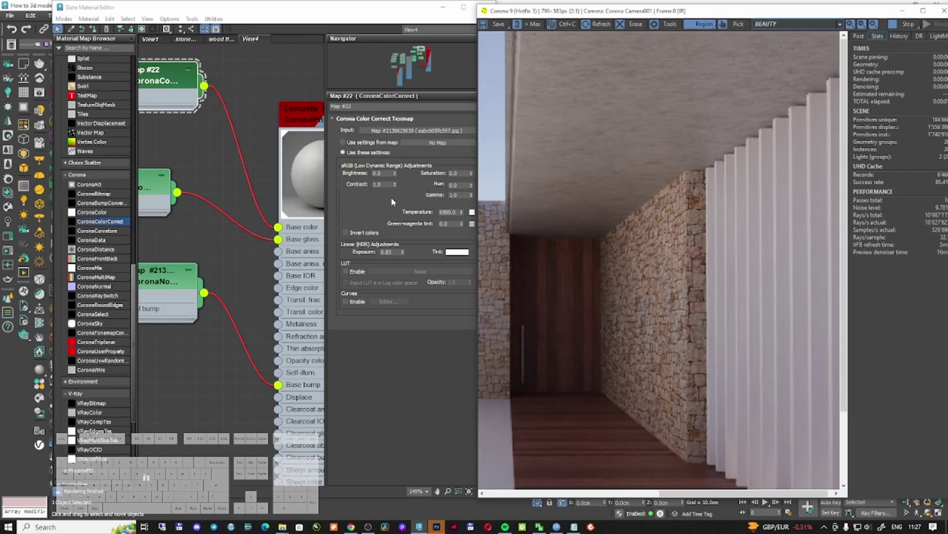
pyautogui.moveTo(395, 185); pyautogui.dragTo(393, 211)
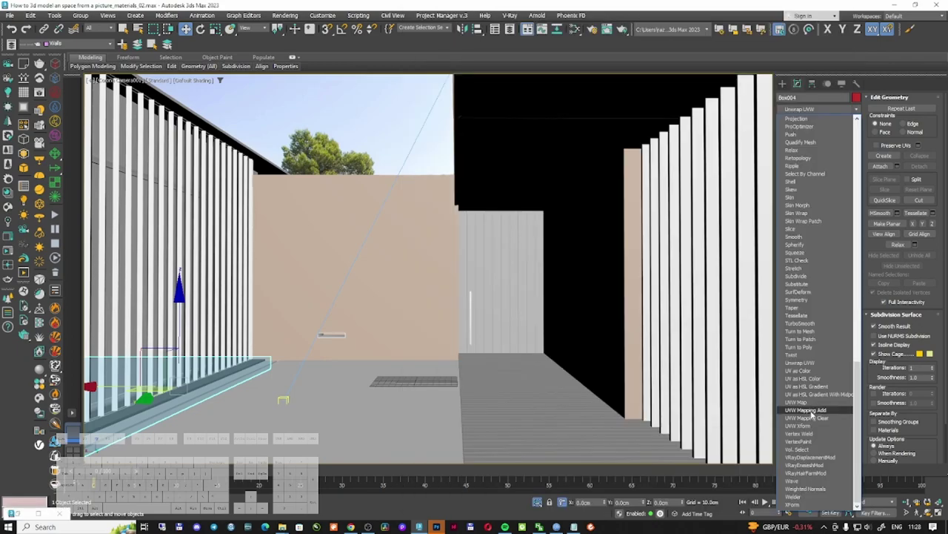
# Step: Add a UVW Map modifier to the low ledge beneath the left slat screen, with Box mapping and Real-World Map Size enabled
pyautogui.click(797, 401)
pyautogui.click(806, 262)
pyautogui.click(804, 354)
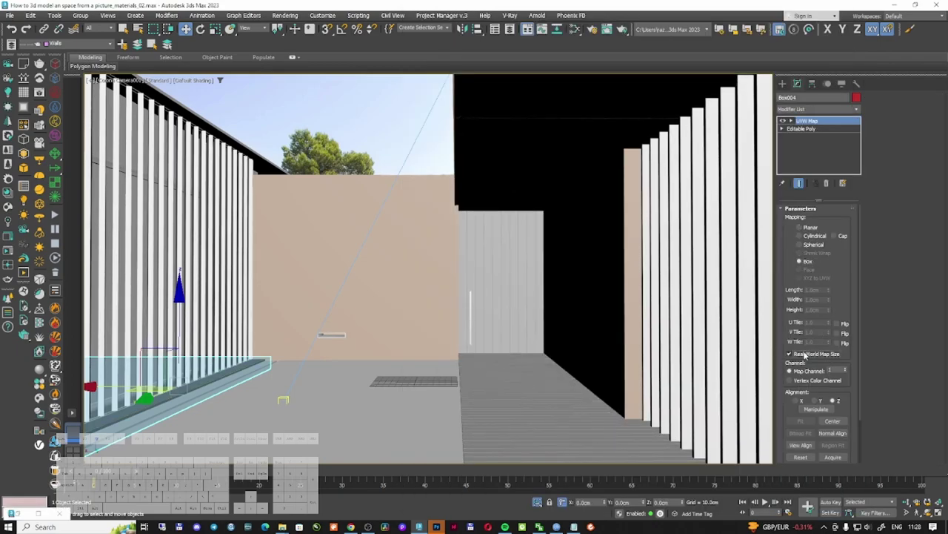
# Step: Preview Wenge Matte in the Corona Material Library's Wood category and bring Oak Honey Matte into the wood shades material view
pyautogui.press('m')
pyautogui.doubleClick(467, 10)
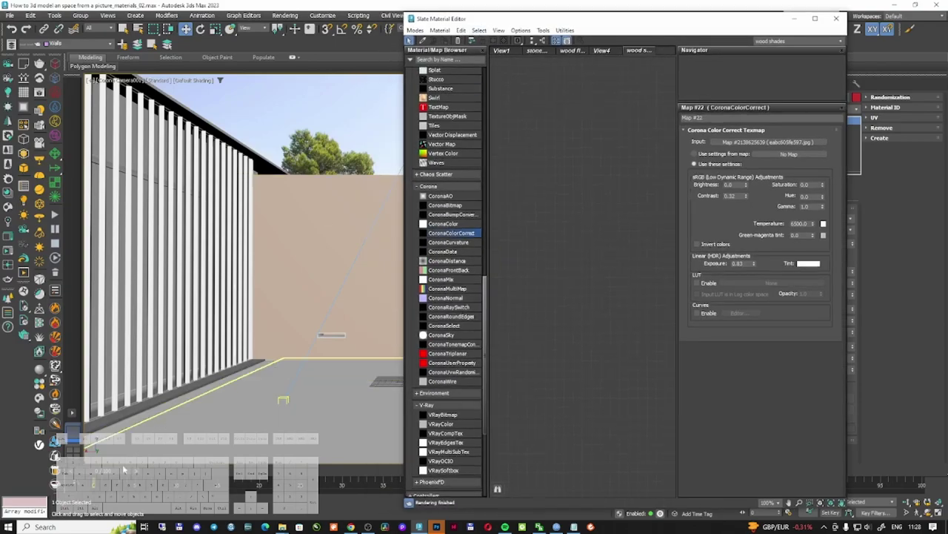
pyautogui.click(10, 196)
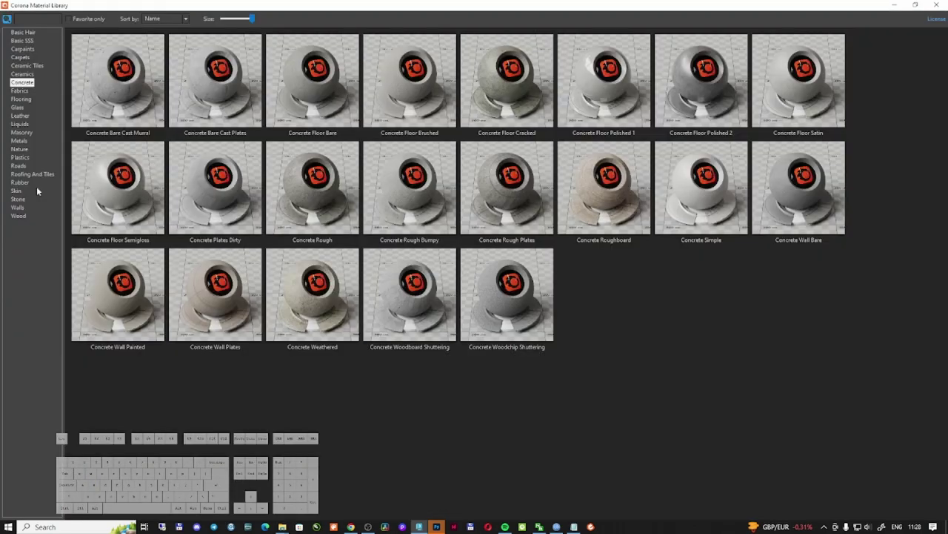
pyautogui.click(20, 208)
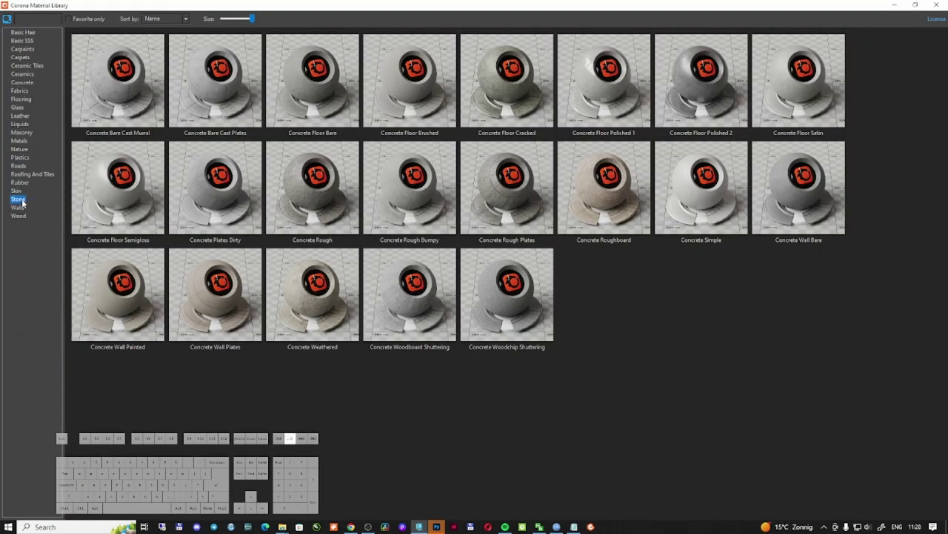
pyautogui.click(19, 215)
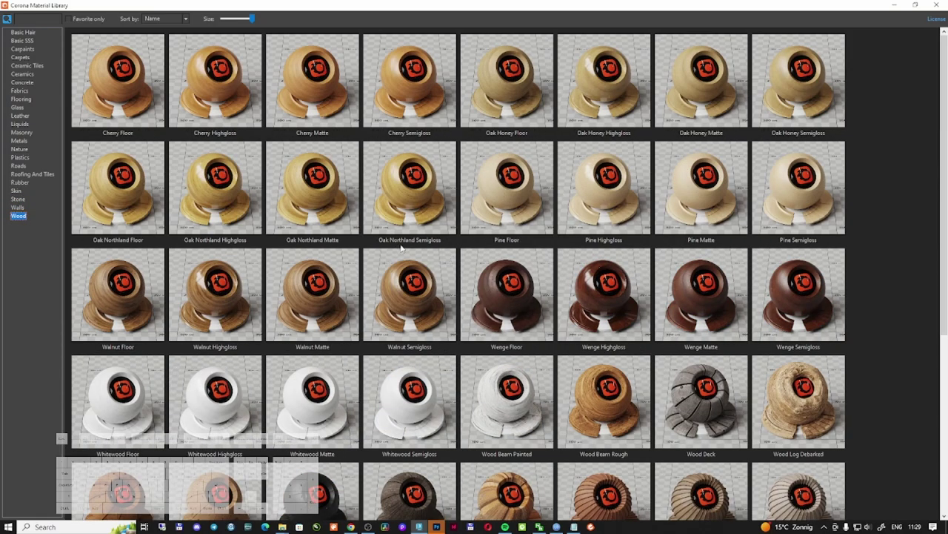
pyautogui.scroll(-2, 401, 250)
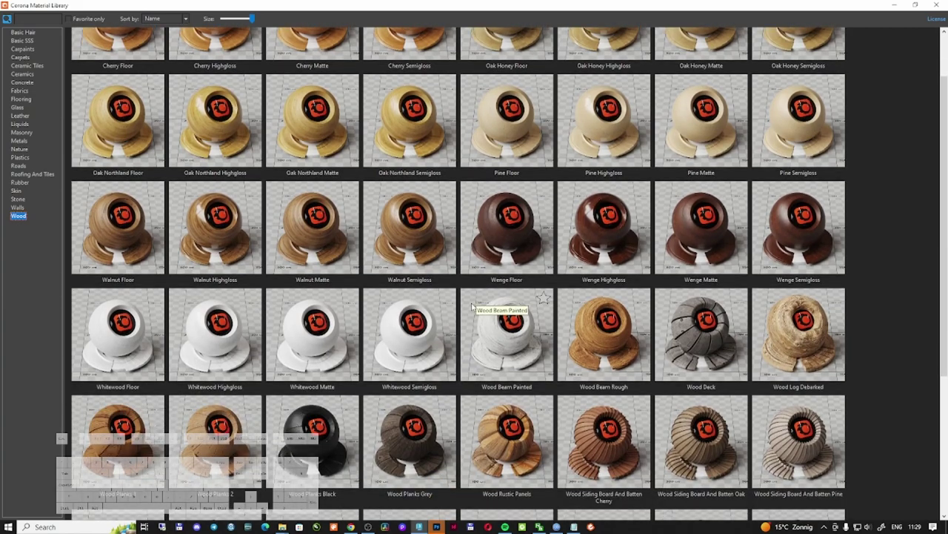
pyautogui.doubleClick(659, 251)
pyautogui.moveTo(698, 35); pyautogui.dragTo(445, 56)
pyautogui.click(687, 55)
pyautogui.scroll(1, 712, 181)
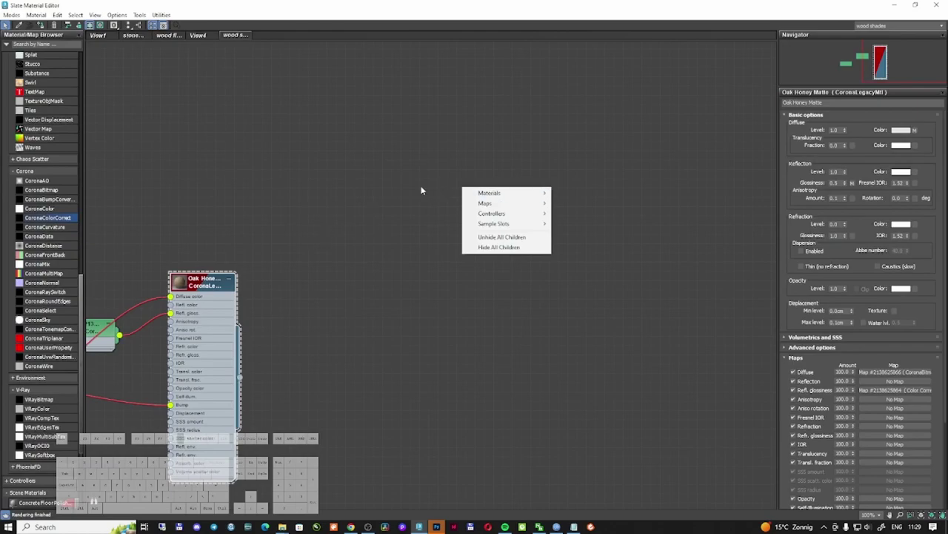
# Step: Add a CoronaPhysicalMtl below the Oak Honey Matte node and set its metalness to Metal
pyautogui.click(282, 210)
pyautogui.press('z')
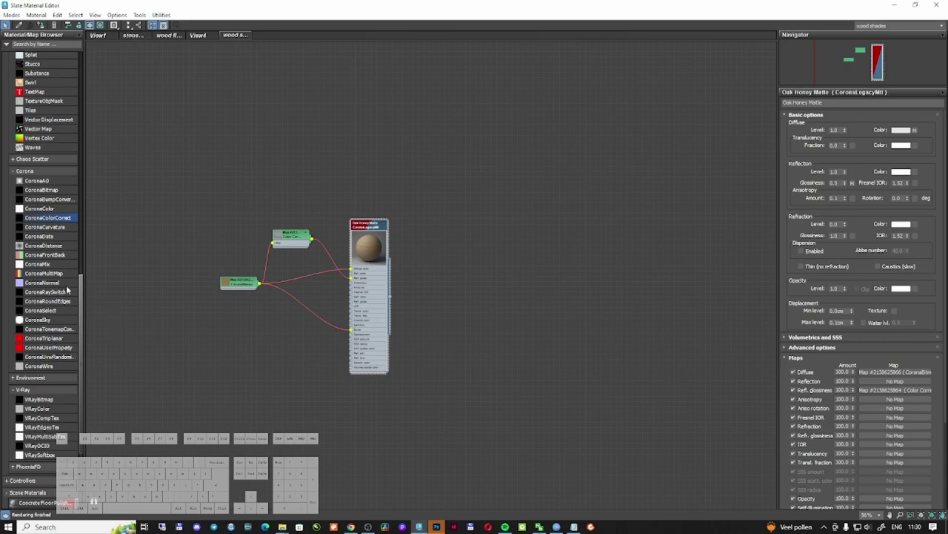
pyautogui.scroll(10, 56, 256)
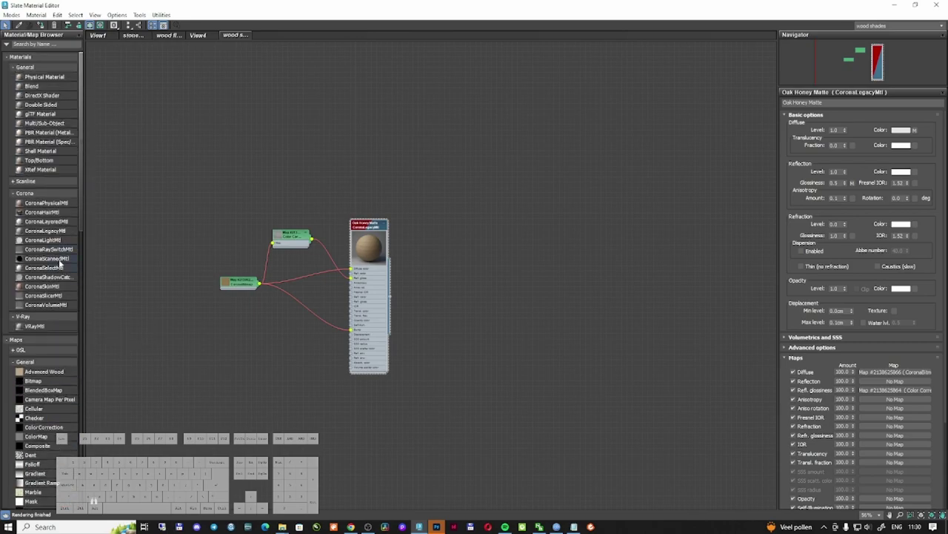
pyautogui.moveTo(59, 206); pyautogui.dragTo(349, 409)
pyautogui.click(845, 139)
pyautogui.click(841, 152)
# Step: Change the new metal material's base color to a darker brown
pyautogui.click(898, 160)
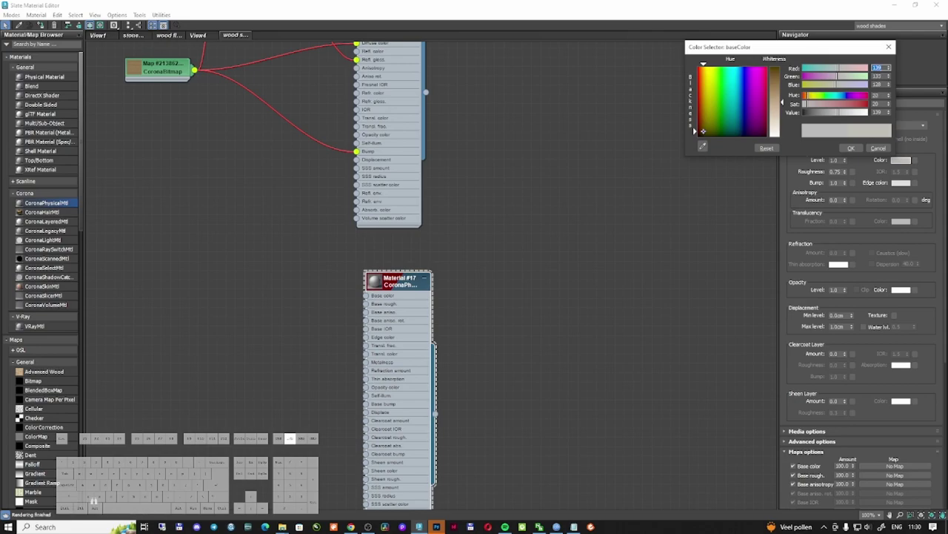
pyautogui.click(776, 78)
pyautogui.click(851, 148)
# Step: Copy the metal's base color to its edge color, lighten that to RGB 203, 200, 198, and set roughness to 0.3
pyautogui.moveTo(902, 161); pyautogui.dragTo(902, 184)
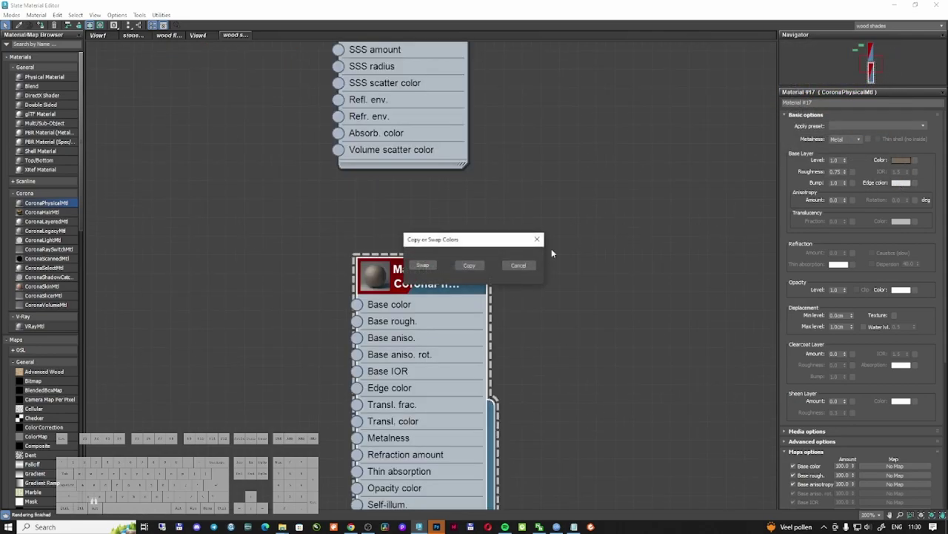
pyautogui.click(476, 268)
pyautogui.click(471, 266)
pyautogui.click(901, 182)
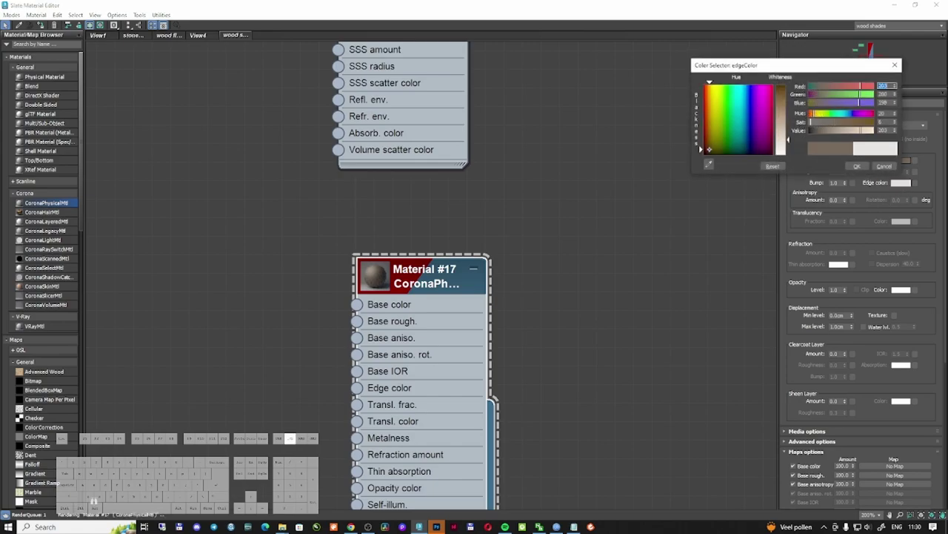
pyautogui.click(857, 166)
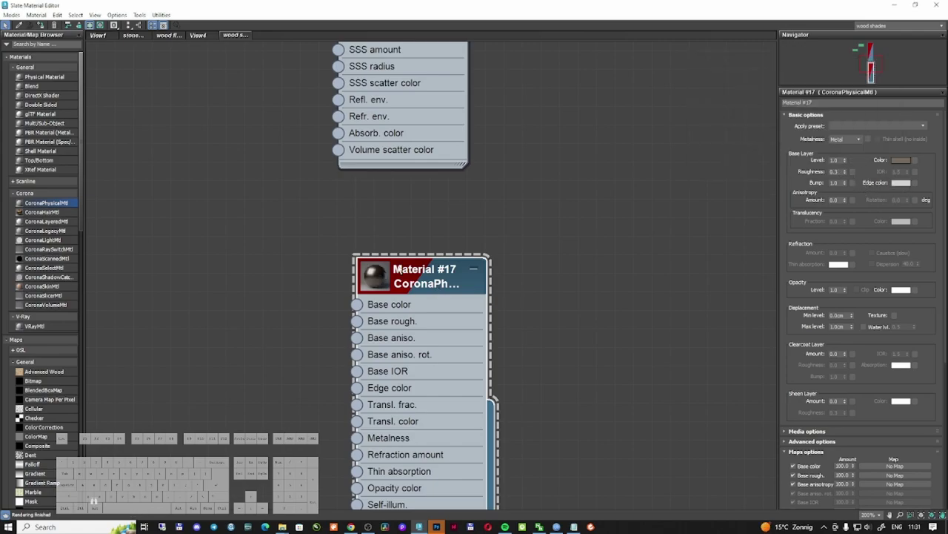
# Step: Enlarge the metal material's node preview and darken its base color to RGB 23, 18, 14
pyautogui.moveTo(388, 265); pyautogui.dragTo(350, 228)
pyautogui.doubleClick(344, 239)
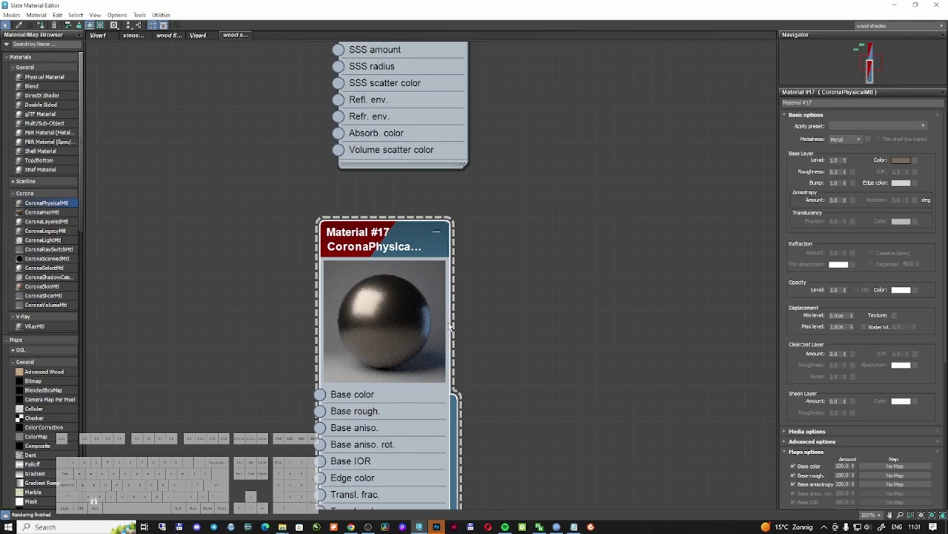
pyautogui.click(900, 161)
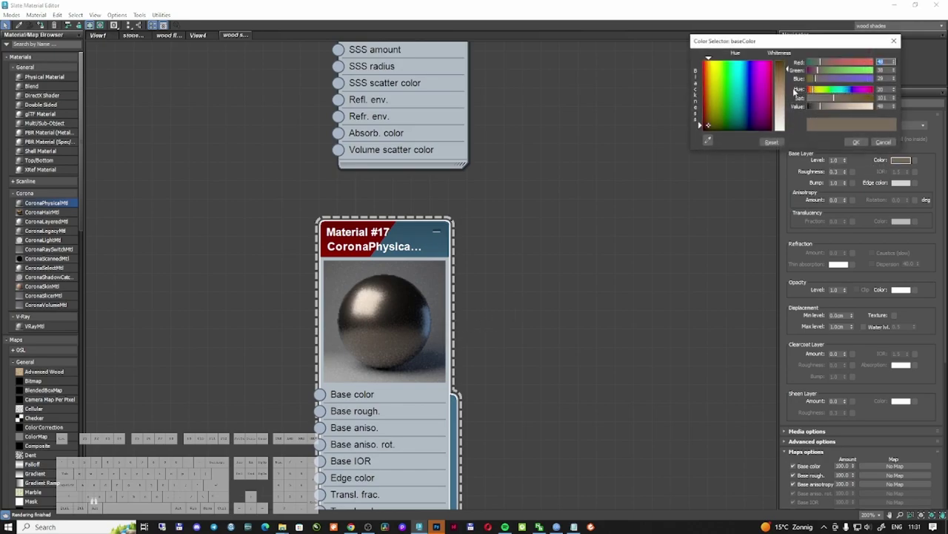
pyautogui.moveTo(821, 109); pyautogui.dragTo(815, 110)
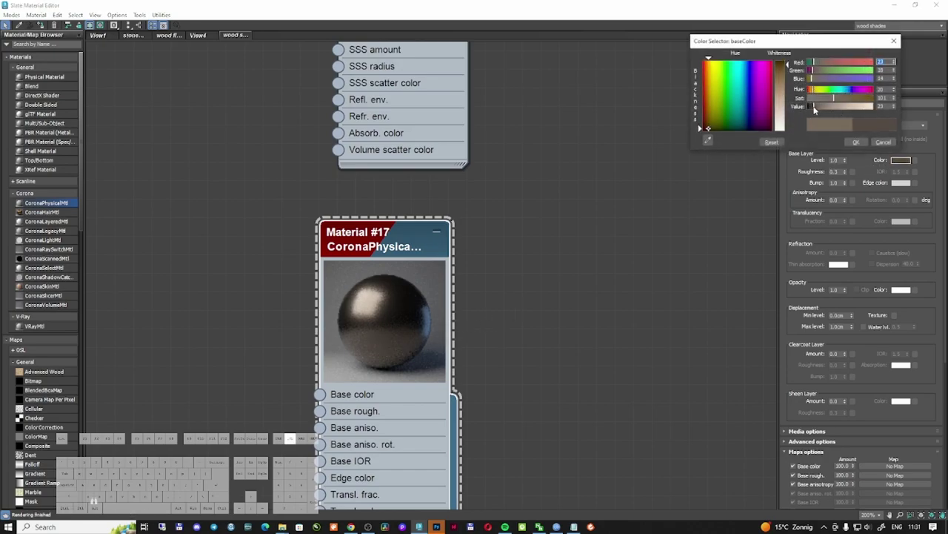
pyautogui.click(856, 143)
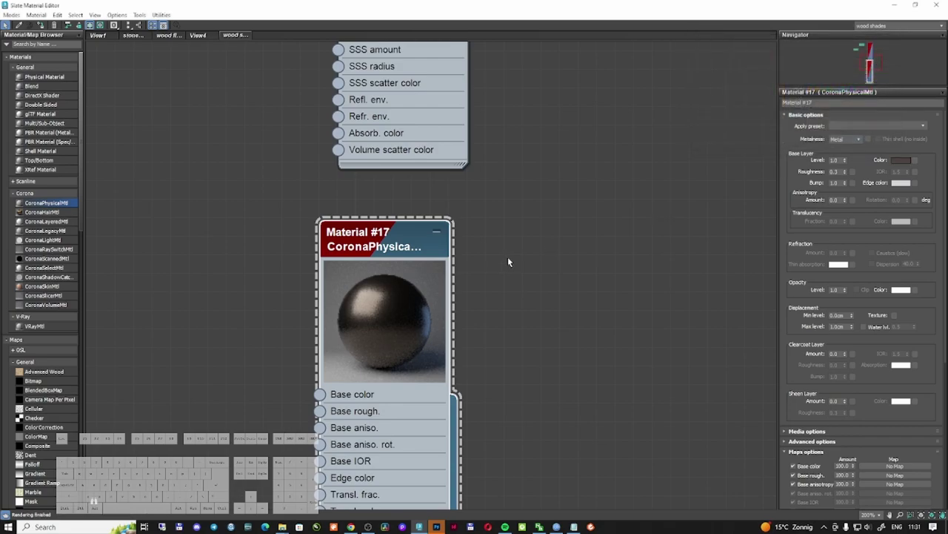
# Step: Close the Corona Material Library and isolate the arrayed slat screen in the viewport beside the material editor
pyautogui.moveTo(494, 252); pyautogui.dragTo(465, 292, button='middle')
pyautogui.scroll(-5, 467, 292)
pyautogui.click(214, 302)
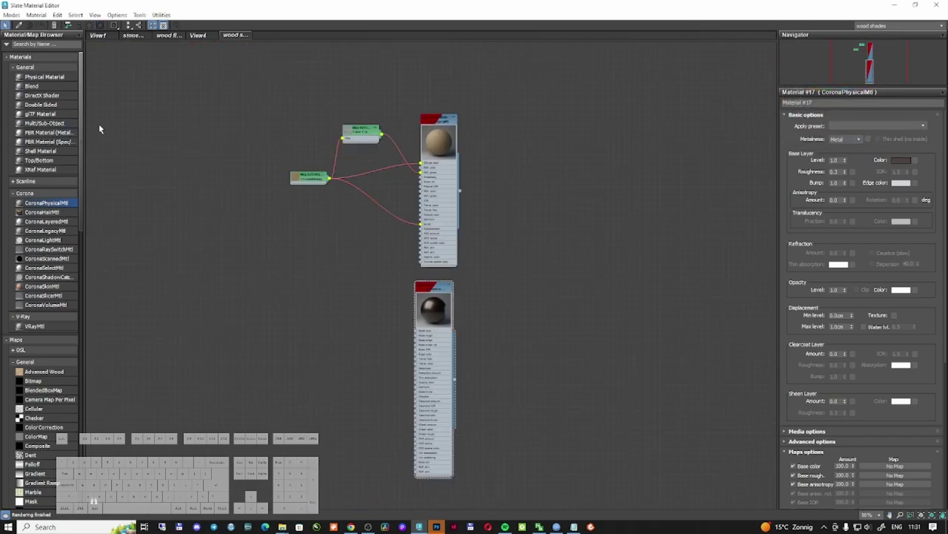
pyautogui.moveTo(325, 7); pyautogui.dragTo(716, 57)
pyautogui.click(372, 71)
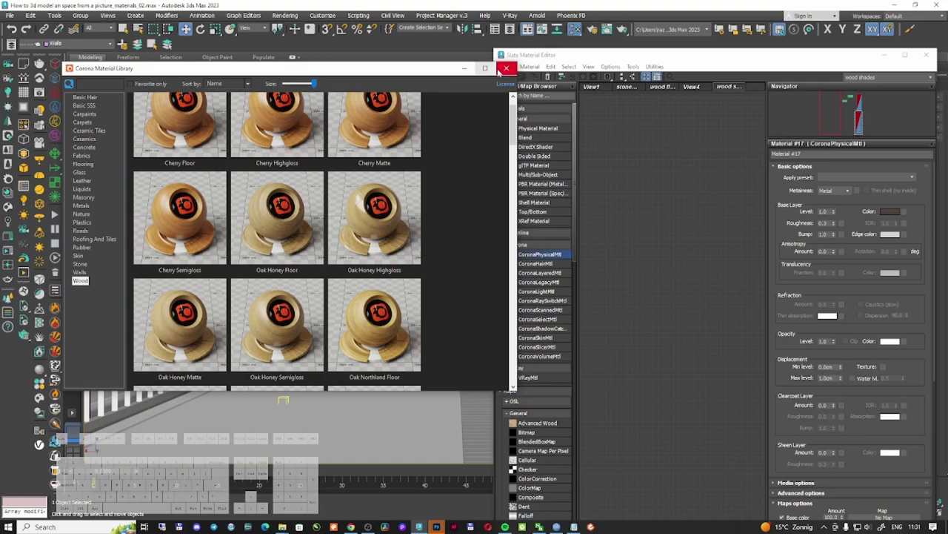
pyautogui.click(507, 68)
pyautogui.moveTo(591, 58); pyautogui.dragTo(170, 57)
pyautogui.click(690, 129)
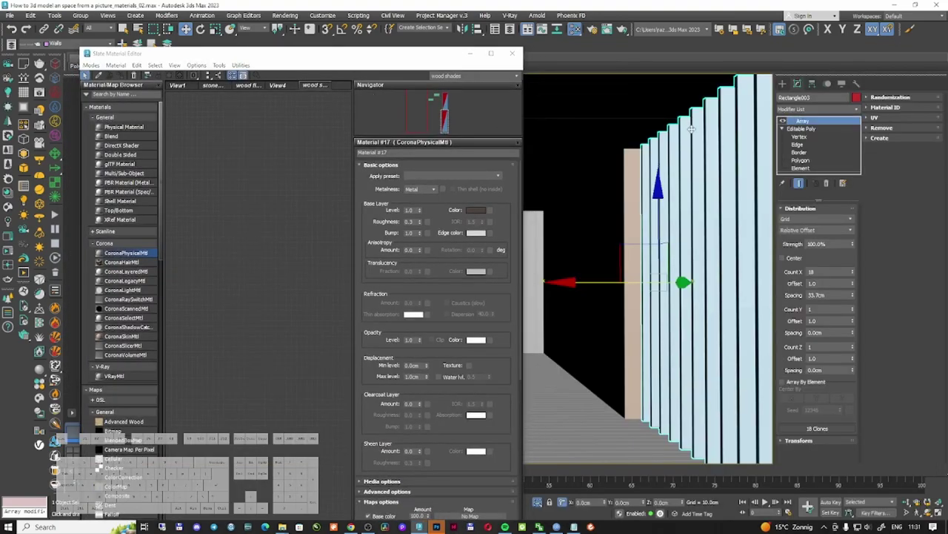
pyautogui.click(783, 86)
pyautogui.hotkey('alt', 'q')
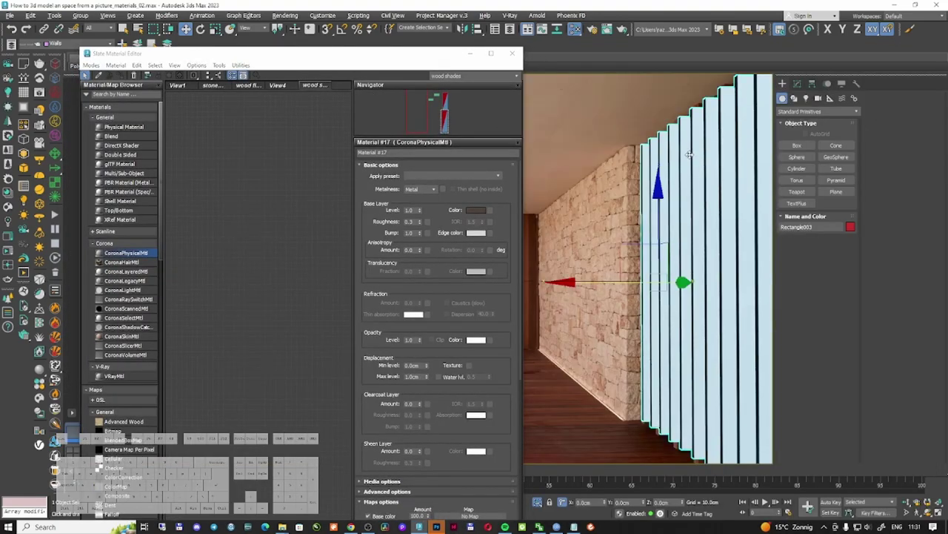
# Step: Check the material IDs assigned to the rod and board elements of the slat's Editable Poly
pyautogui.press('t')
pyautogui.press('z')
pyautogui.keyDown('alt'); pyautogui.moveTo(674, 166); pyautogui.dragTo(578, 196, button='middle'); pyautogui.keyUp('alt')
pyautogui.scroll(5, 579, 196)
pyautogui.scroll(-3, 585, 194)
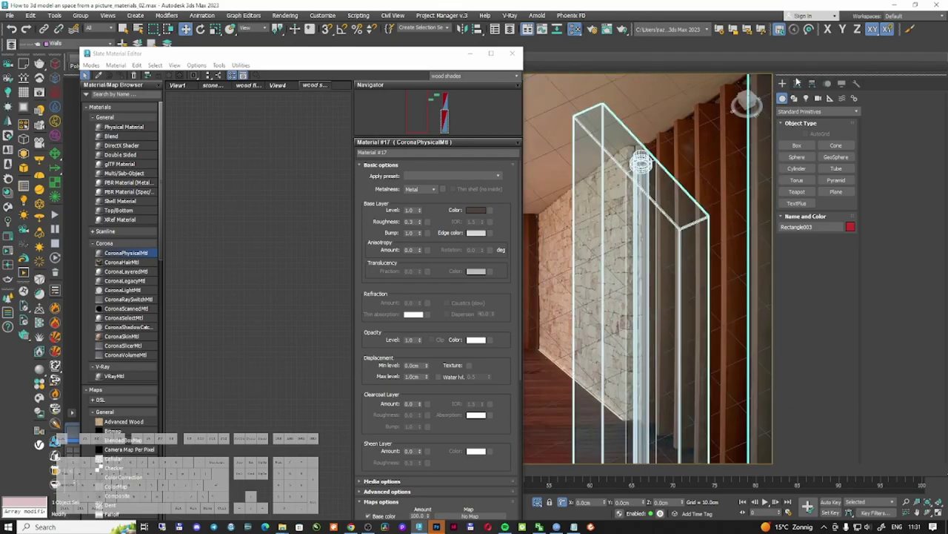
pyautogui.click(798, 84)
pyautogui.click(810, 132)
pyautogui.press('5')
pyautogui.click(645, 166)
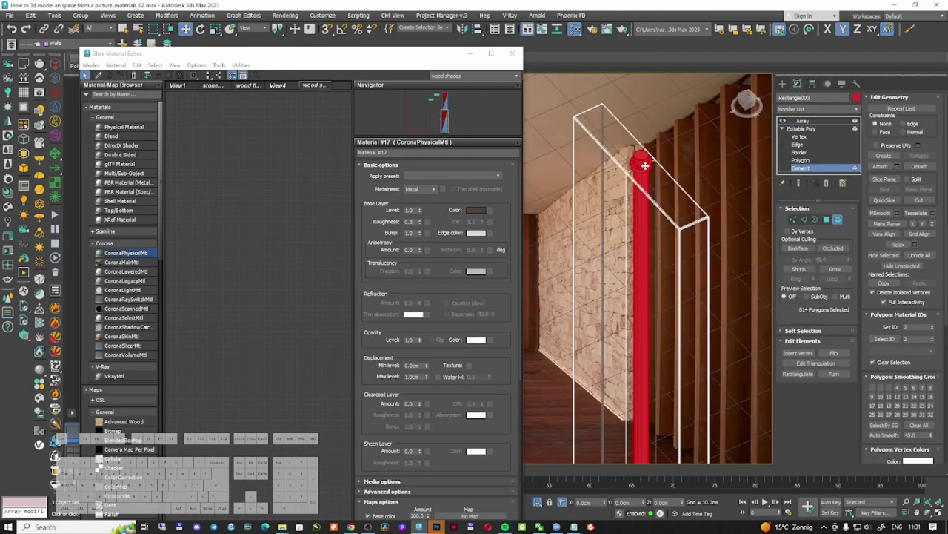
pyautogui.click(698, 231)
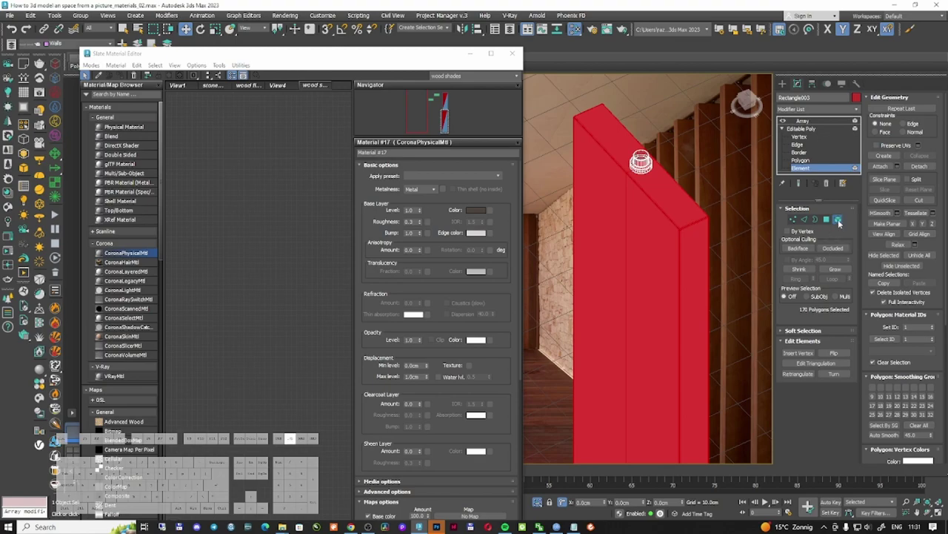
pyautogui.click(804, 120)
# Step: Connect Oak Honey Matte and the dark metal to slots 1 and 2 of a new Multi/Sub-Object material and assign it to the slats
pyautogui.scroll(-6, 288, 237)
pyautogui.scroll(6, 305, 236)
pyautogui.moveTo(292, 249); pyautogui.dragTo(251, 222, button='middle')
pyautogui.moveTo(139, 174); pyautogui.dragTo(340, 305)
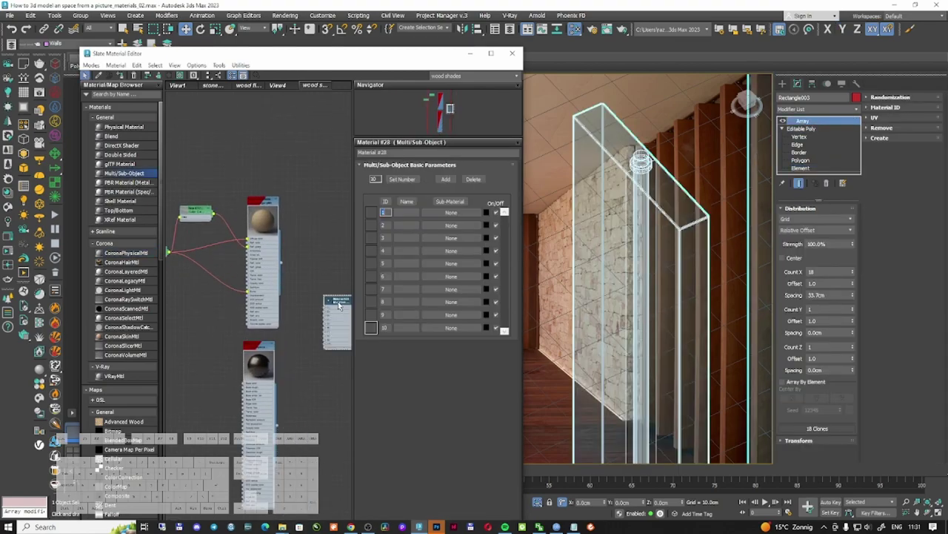
pyautogui.scroll(1, 341, 306)
pyautogui.moveTo(340, 306); pyautogui.dragTo(307, 275, button='middle')
pyautogui.moveTo(236, 221); pyautogui.dragTo(289, 276)
pyautogui.moveTo(229, 420); pyautogui.dragTo(289, 280)
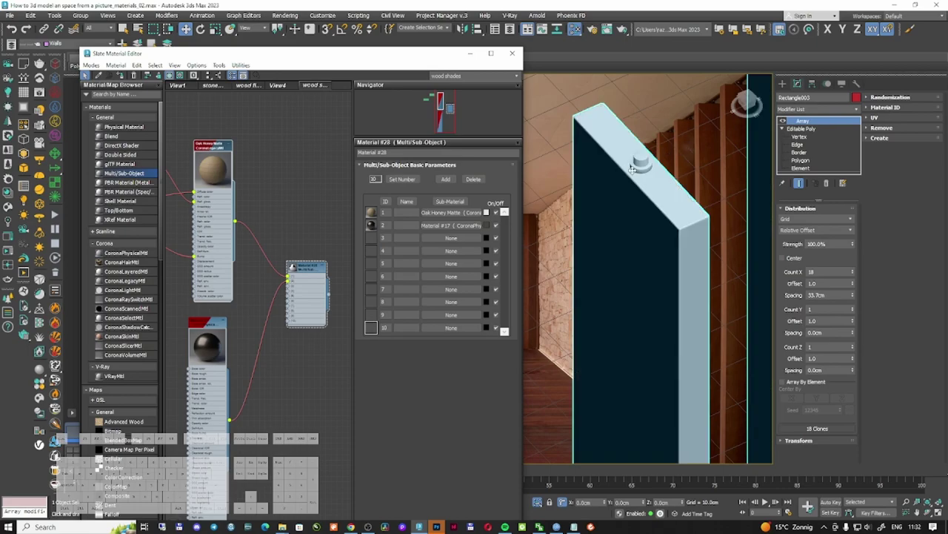
pyautogui.click(120, 75)
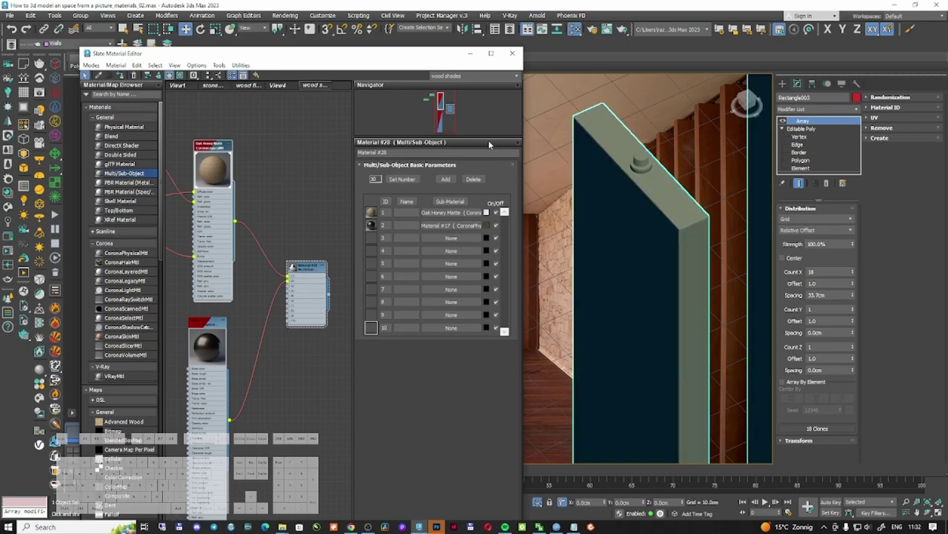
pyautogui.click(618, 141)
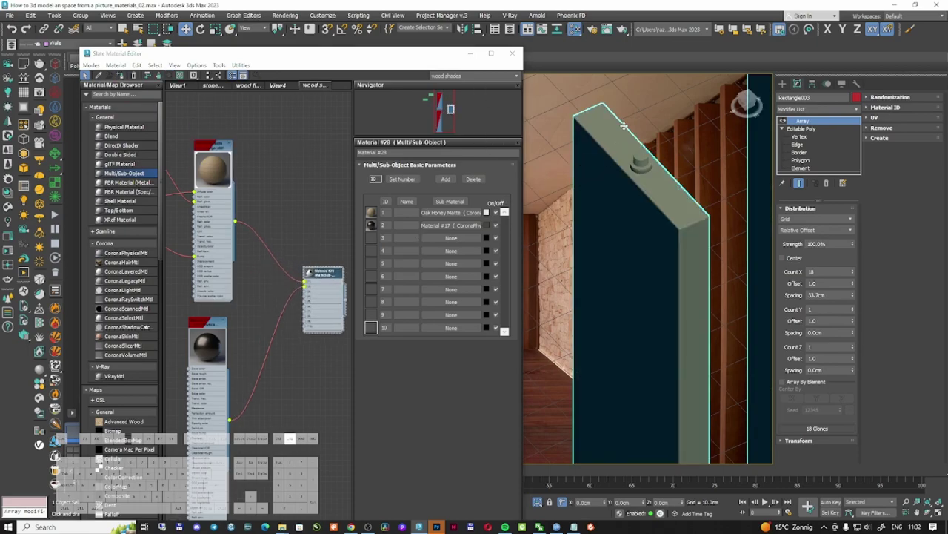
# Step: Add a UVW Map modifier beneath the slats' Array modifier, with Box mapping and Real-World Map Size enabled
pyautogui.click(471, 54)
pyautogui.moveTo(593, 231); pyautogui.dragTo(574, 177, button='middle')
pyautogui.scroll(-4, 549, 243)
pyautogui.scroll(3, 576, 177)
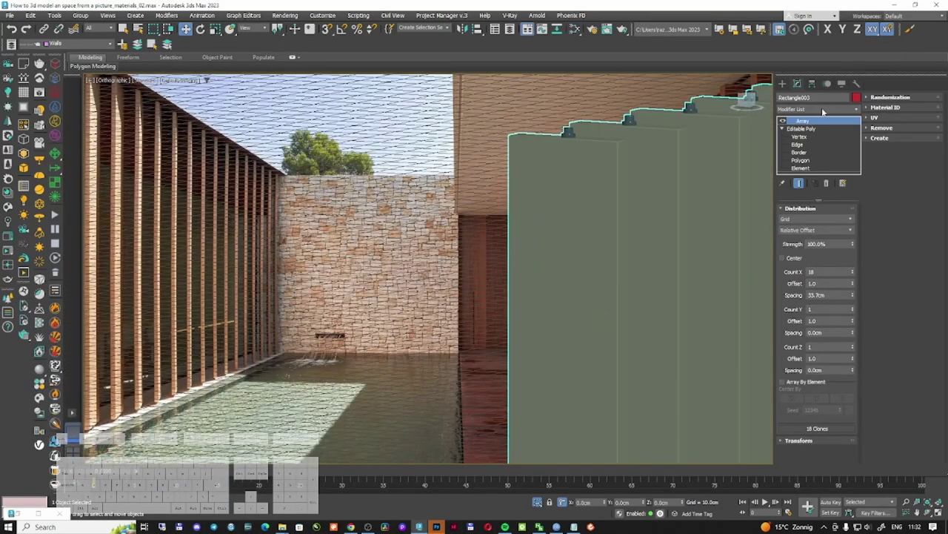
pyautogui.click(818, 128)
pyautogui.click(819, 109)
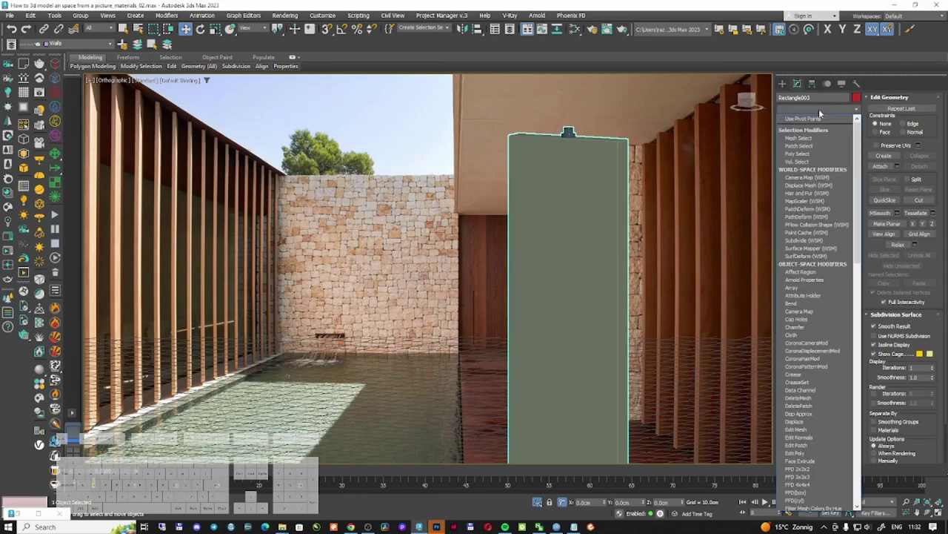
pyautogui.click(819, 109)
pyautogui.click(813, 109)
pyautogui.scroll(-10, 811, 106)
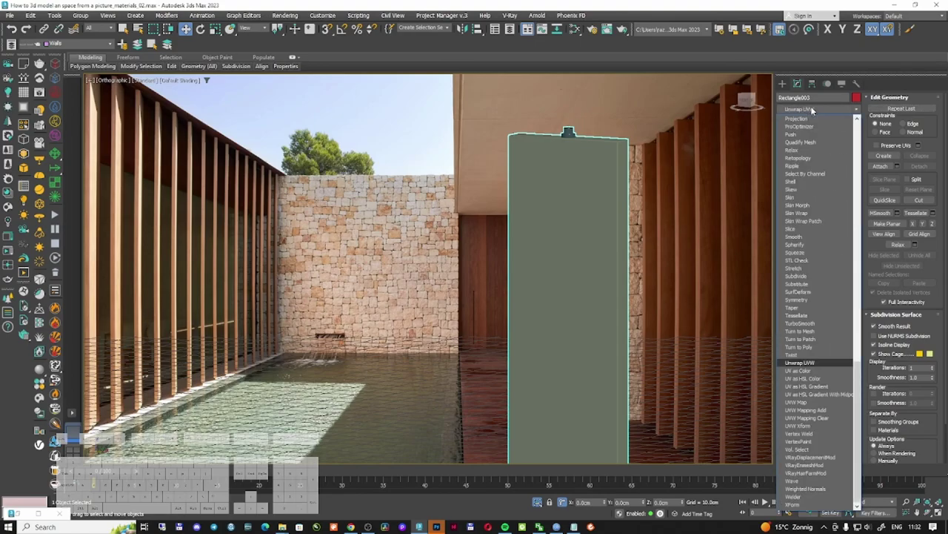
pyautogui.click(811, 397)
pyautogui.click(799, 261)
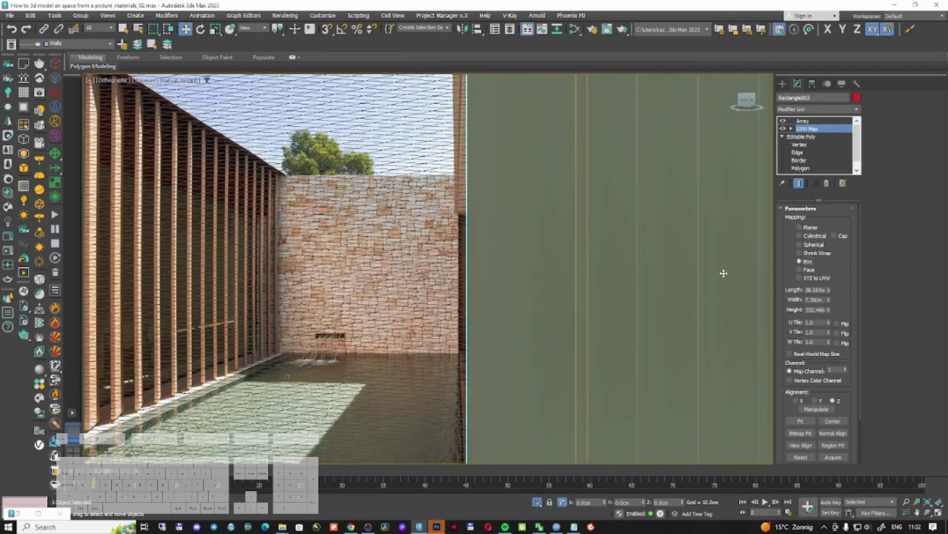
pyautogui.click(804, 355)
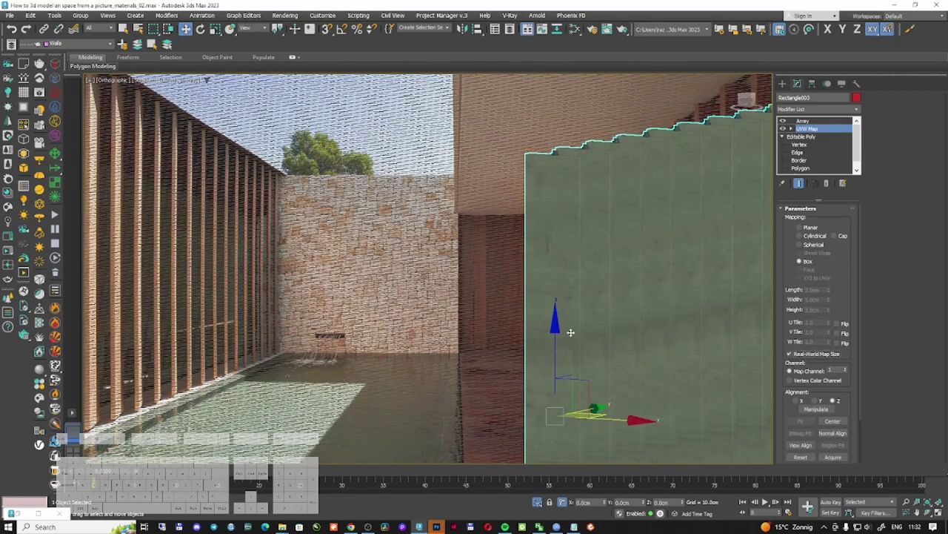
# Step: Rotate the UVW Map gizmo so the wood grain runs vertically along the slats
pyautogui.click(792, 129)
pyautogui.click(807, 137)
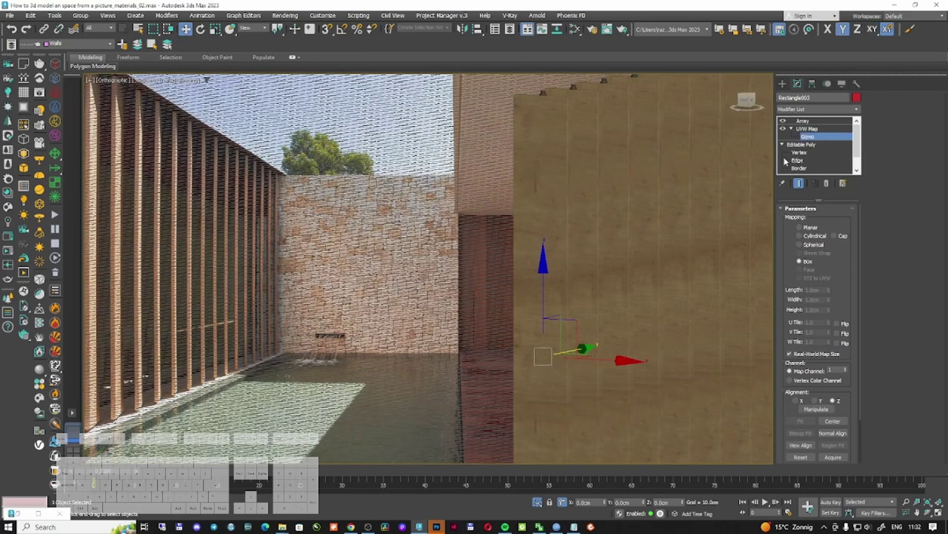
pyautogui.rightClick(563, 267)
pyautogui.click(577, 284)
pyautogui.scroll(3, 564, 253)
pyautogui.click(577, 261)
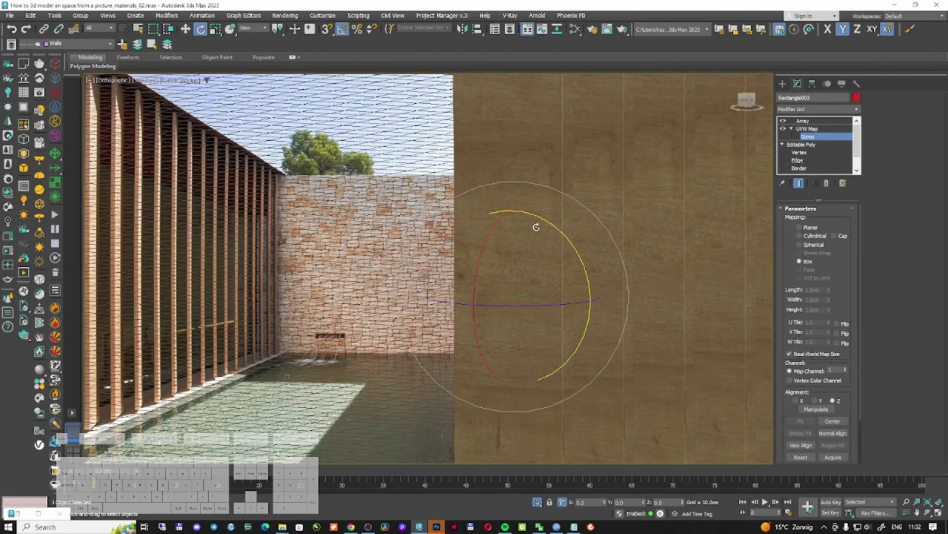
pyautogui.moveTo(549, 220); pyautogui.dragTo(568, 257)
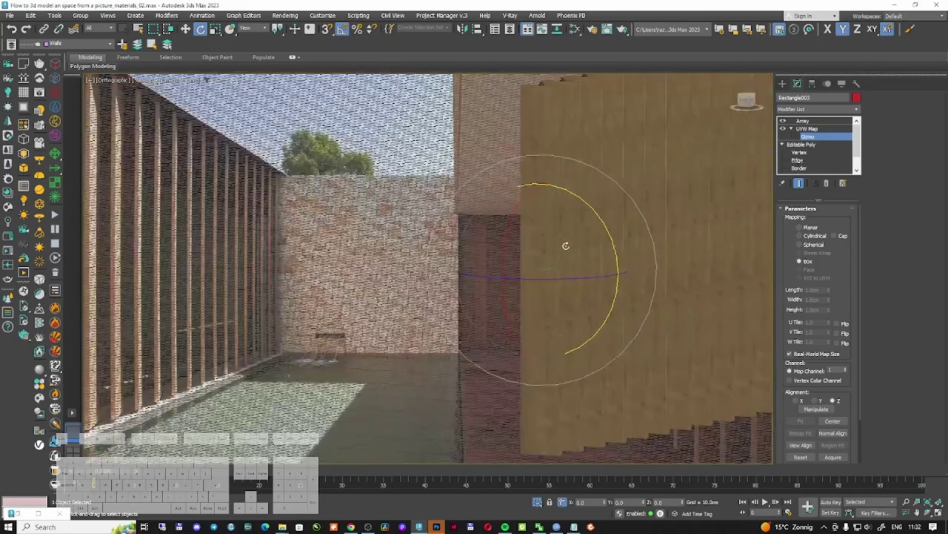
pyautogui.rightClick(567, 239)
pyautogui.click(578, 248)
# Step: Maximize the material editor and spread out the wood bitmap and Color Correction nodes feeding Oak Honey Matte
pyautogui.keyDown('alt'); pyautogui.moveTo(520, 260); pyautogui.dragTo(511, 294, button='middle'); pyautogui.keyUp('alt')
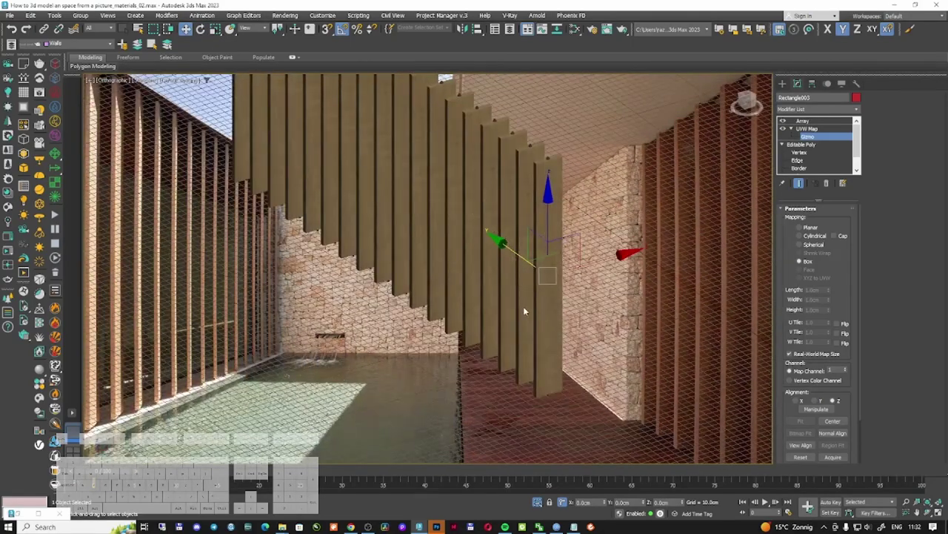
pyautogui.scroll(5, 528, 326)
pyautogui.scroll(-6, 532, 345)
pyautogui.scroll(3, 523, 263)
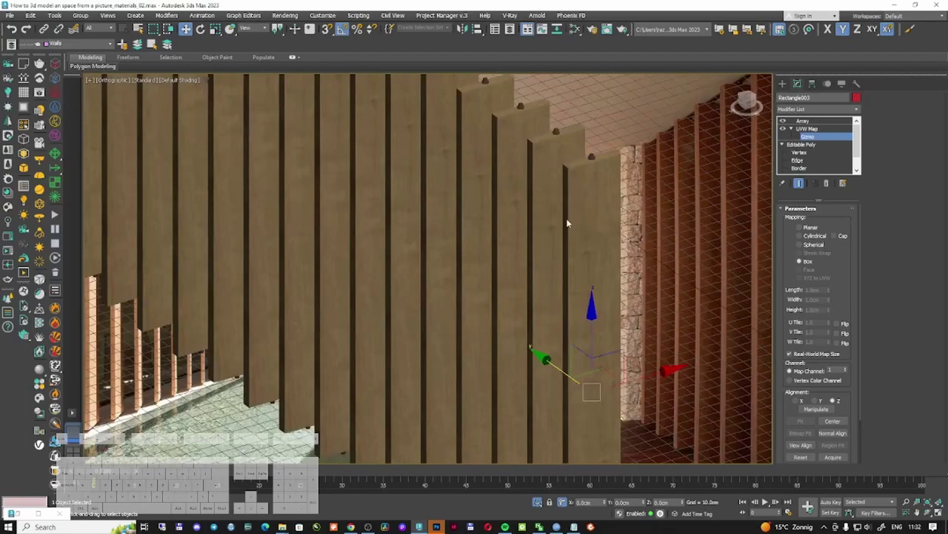
pyautogui.keyDown('alt'); pyautogui.moveTo(568, 222); pyautogui.dragTo(570, 234, button='middle'); pyautogui.keyUp('alt')
pyautogui.press('m')
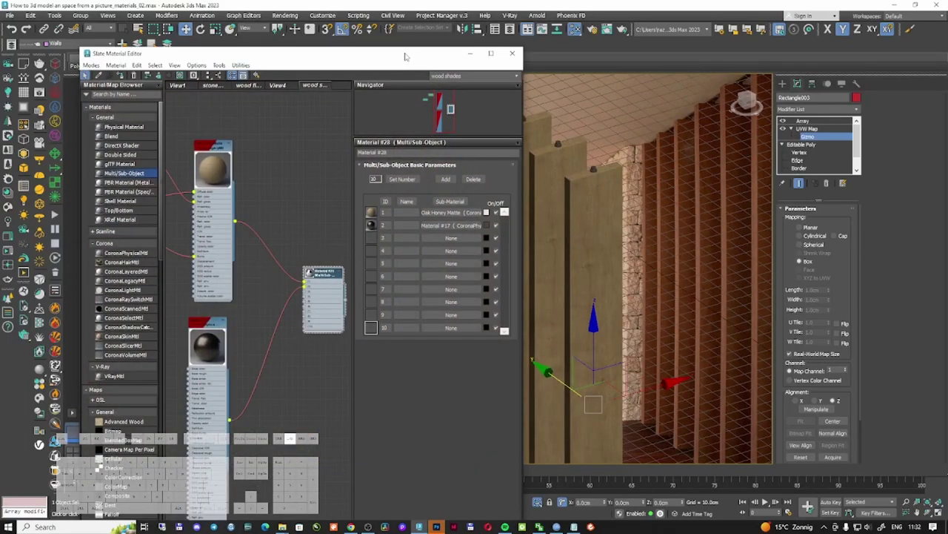
pyautogui.doubleClick(405, 56)
pyautogui.moveTo(222, 141); pyautogui.dragTo(623, 185, button='middle')
pyautogui.scroll(3, 518, 178)
pyautogui.moveTo(333, 285); pyautogui.dragTo(287, 145)
pyautogui.moveTo(419, 163); pyautogui.dragTo(387, 293)
# Step: Insert a CoronaUvwRandomizer, randomizing by instance, between the wood bitmap and Oak Honey Matte's Diffuse color
pyautogui.click(107, 378)
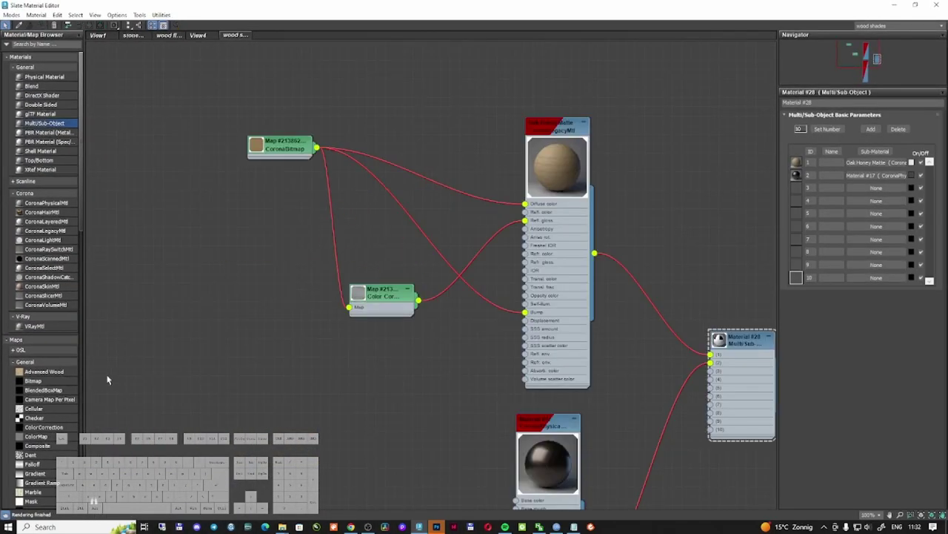
pyautogui.scroll(-10, 58, 257)
pyautogui.moveTo(77, 255); pyautogui.dragTo(420, 177)
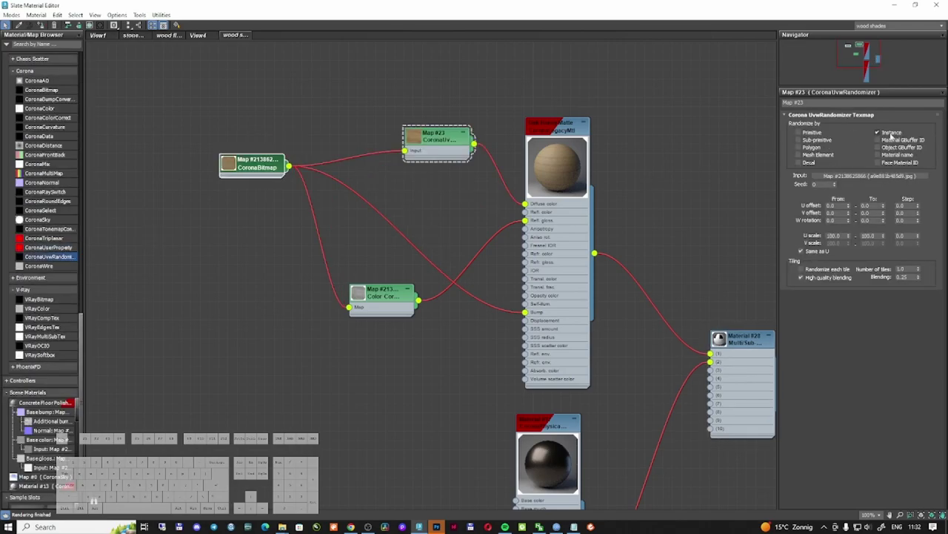
# Step: Set the randomizer's upper U and V offset limits to 1.0 and enable randomizing each tile
pyautogui.scroll(2, 566, 188)
pyautogui.doubleClick(867, 205)
pyautogui.click(875, 206)
pyautogui.click(844, 273)
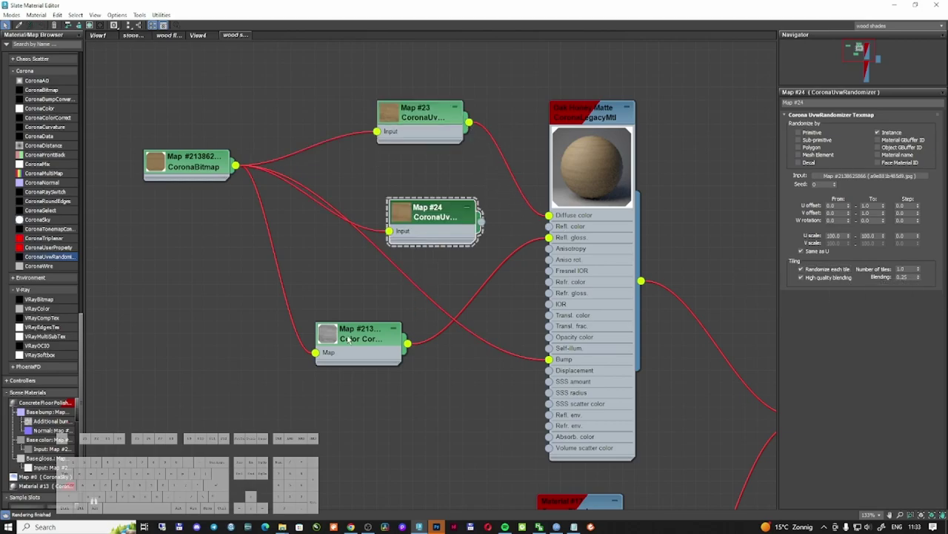
# Step: Insert the second CoronaUvwRandomizer between the Color Correction and Oak Honey Matte's Refl. gloss, and feed its Bump from the first randomizer
pyautogui.moveTo(348, 336); pyautogui.dragTo(274, 311)
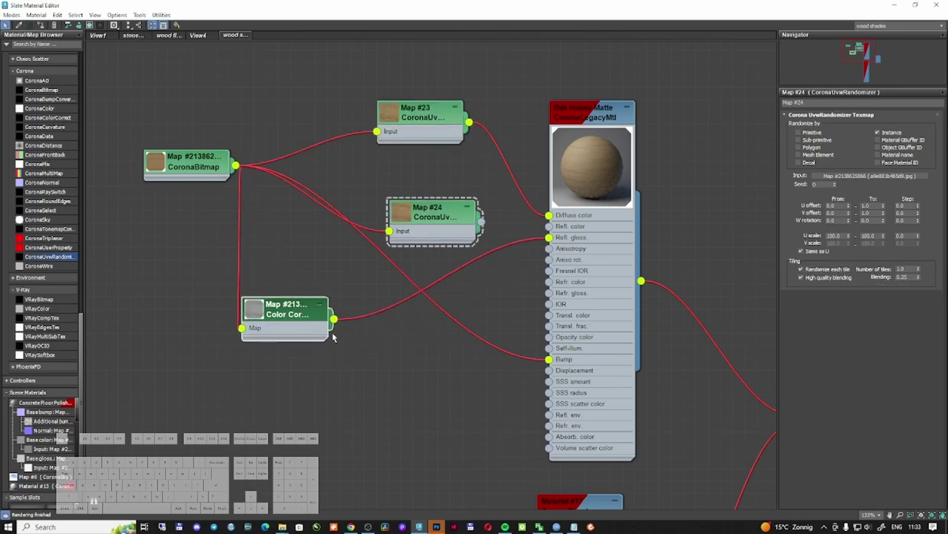
pyautogui.moveTo(334, 320); pyautogui.dragTo(389, 230)
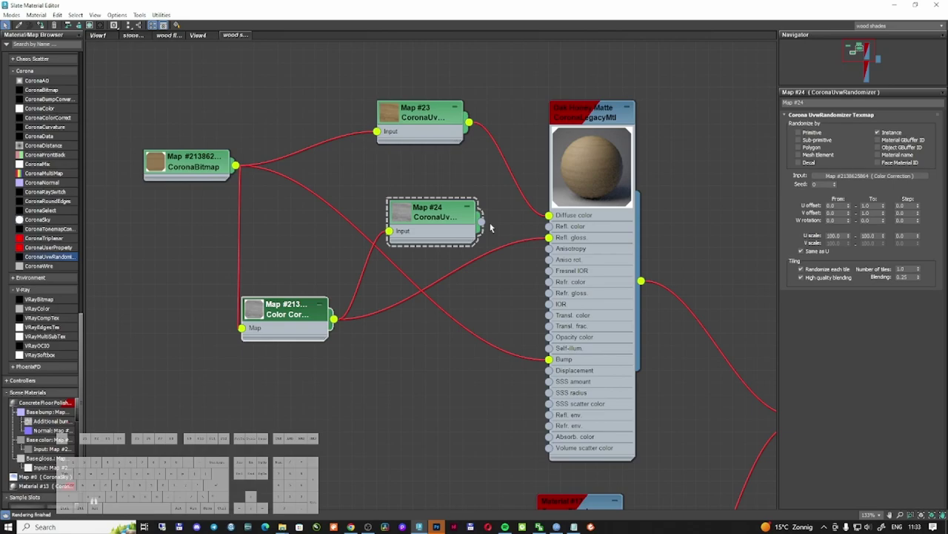
pyautogui.moveTo(477, 230); pyautogui.dragTo(548, 237)
pyautogui.moveTo(470, 124); pyautogui.dragTo(551, 363)
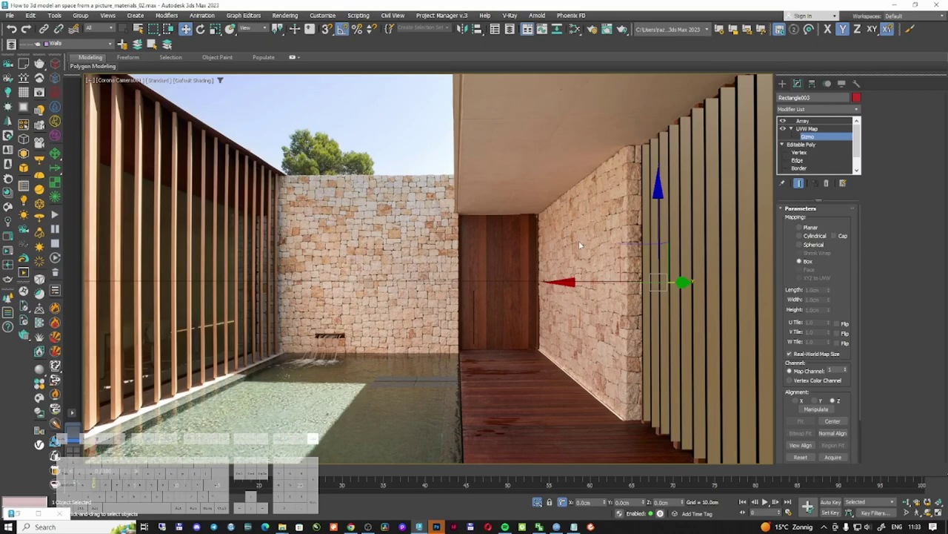
# Step: End the slats' isolation and start an interactive Corona render to check the wood on them
pyautogui.rightClick(583, 211)
pyautogui.click(600, 193)
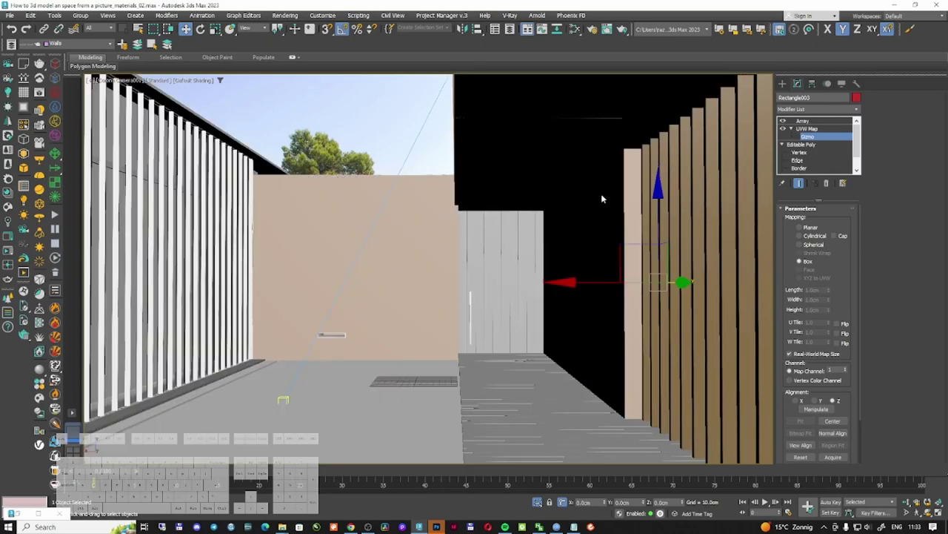
pyautogui.click(39, 513)
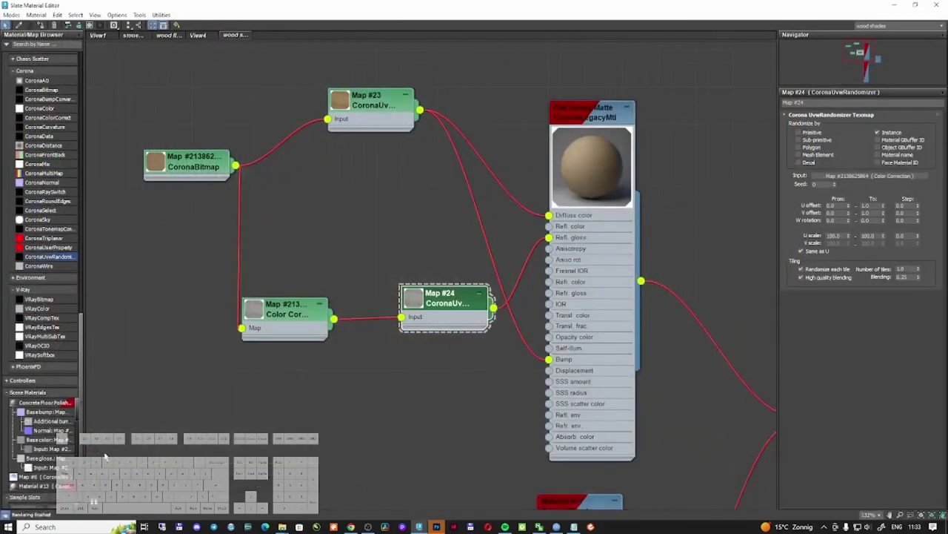
pyautogui.click(894, 5)
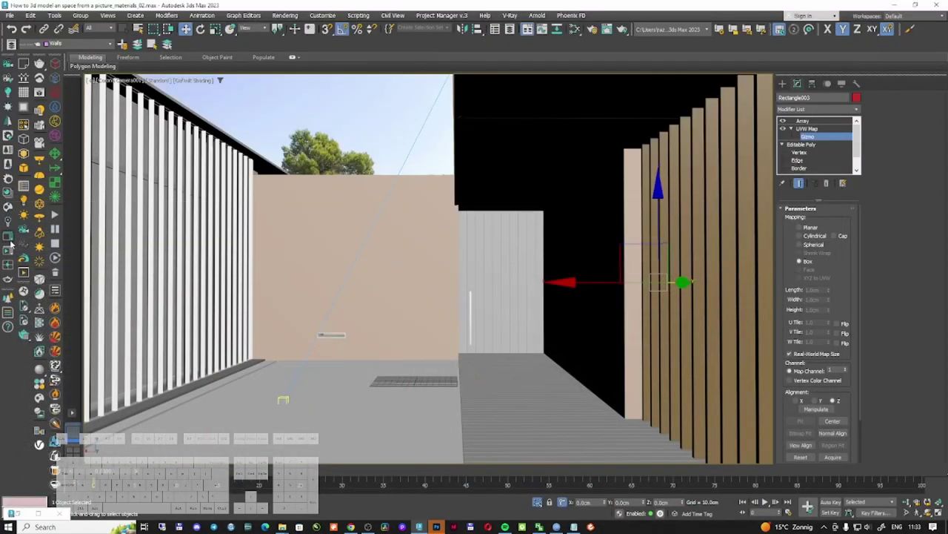
pyautogui.click(8, 239)
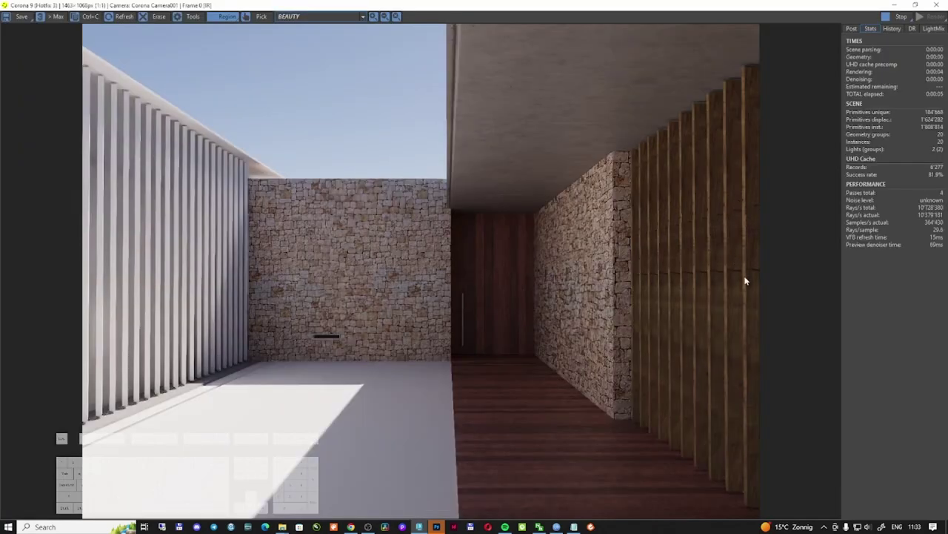
pyautogui.scroll(2, 745, 269)
pyautogui.scroll(-1, 746, 268)
pyautogui.moveTo(734, 273); pyautogui.dragTo(598, 339, button='middle')
pyautogui.scroll(-1, 777, 235)
pyautogui.click(915, 5)
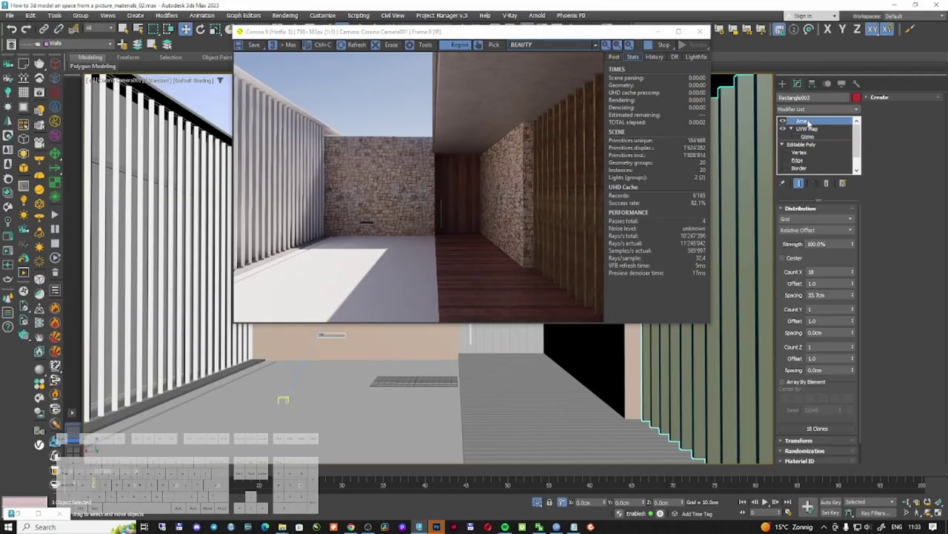
# Step: Try randomizing the slat Array's Material ID with an upper limit of 10
pyautogui.moveTo(792, 315); pyautogui.dragTo(787, 231)
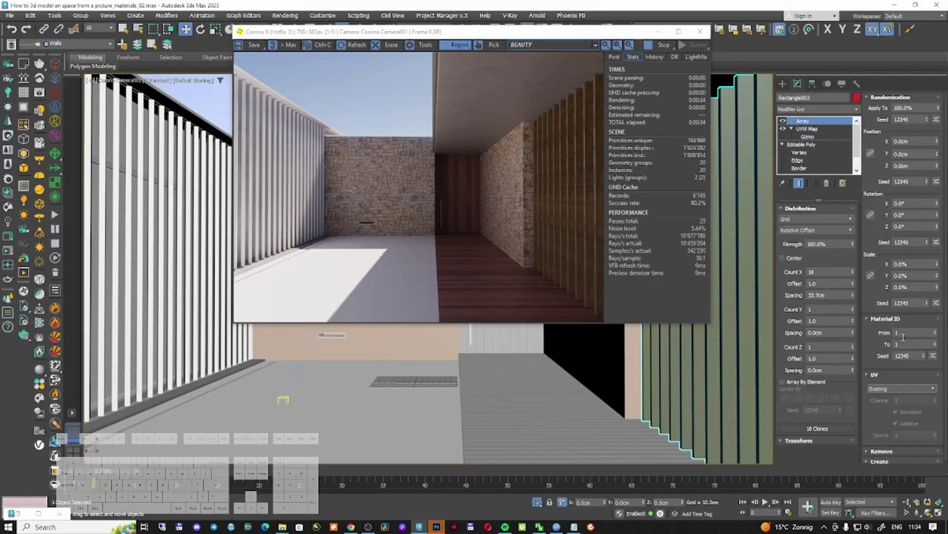
pyautogui.moveTo(585, 32); pyautogui.dragTo(623, 39)
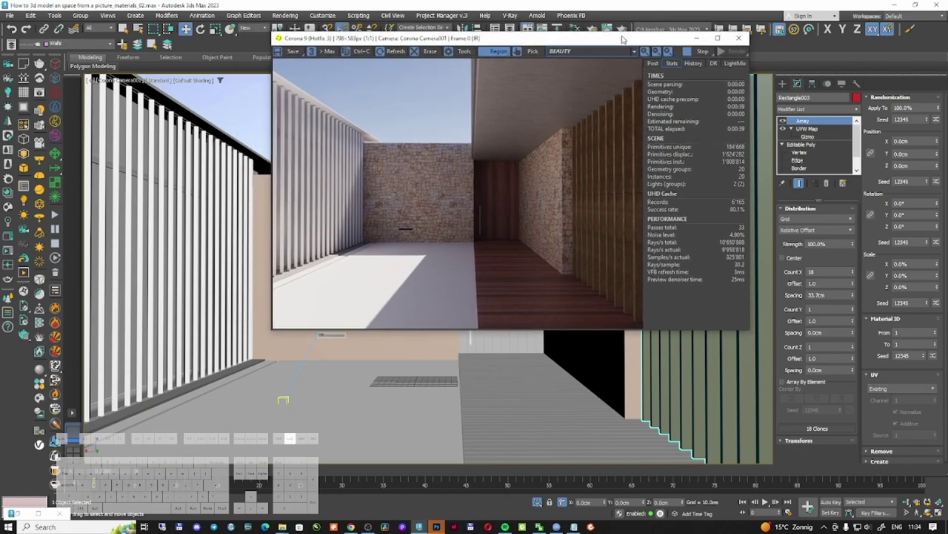
pyautogui.click(910, 343)
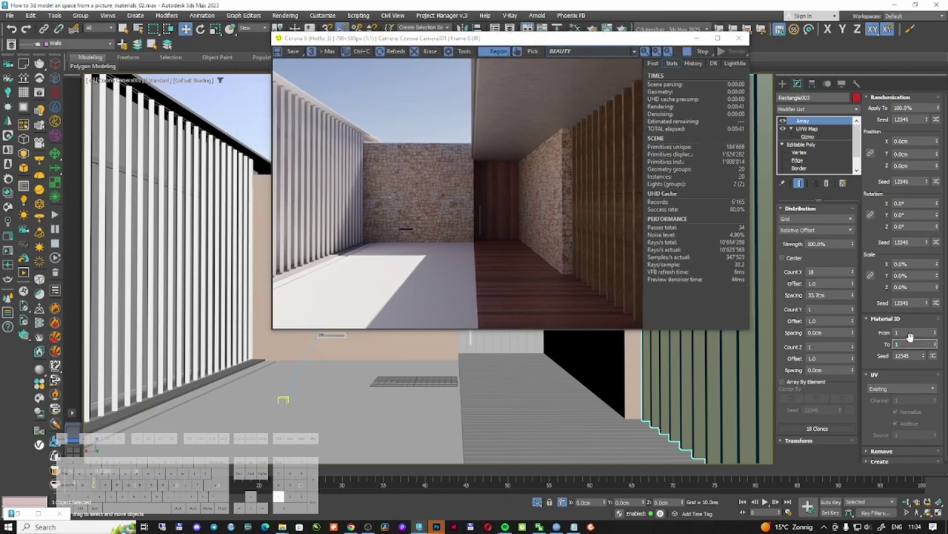
pyautogui.write('10')
pyautogui.press('Return')
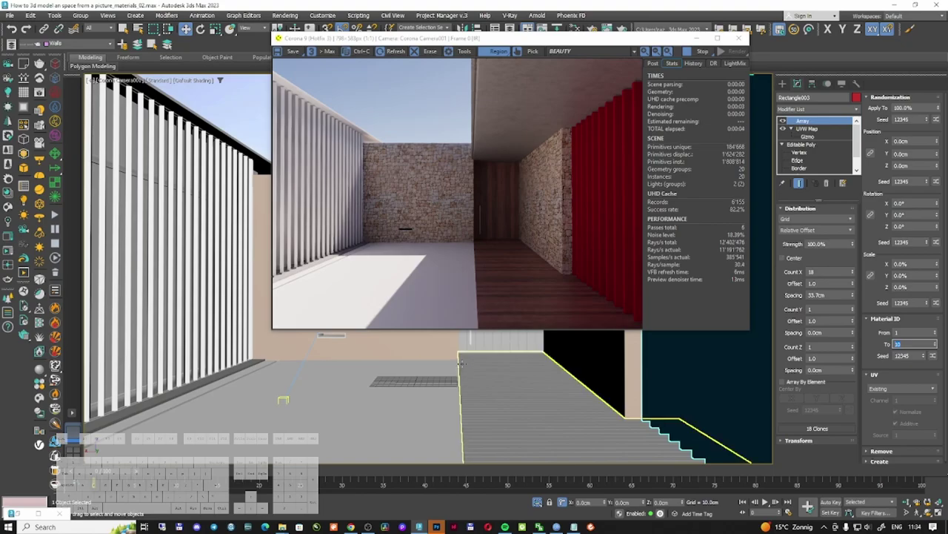
# Step: Switch the wood bitmap's CoronaUvwRandomizer to randomize by Primitive and check it in the render
pyautogui.click(461, 363)
pyautogui.press('m')
pyautogui.click(404, 102)
pyautogui.doubleClick(516, 7)
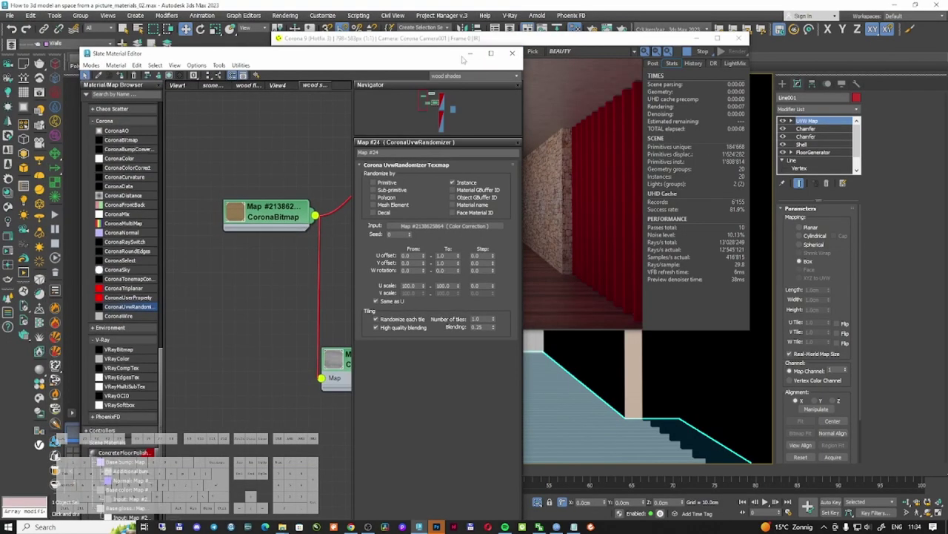
pyautogui.moveTo(417, 61); pyautogui.dragTo(370, 40)
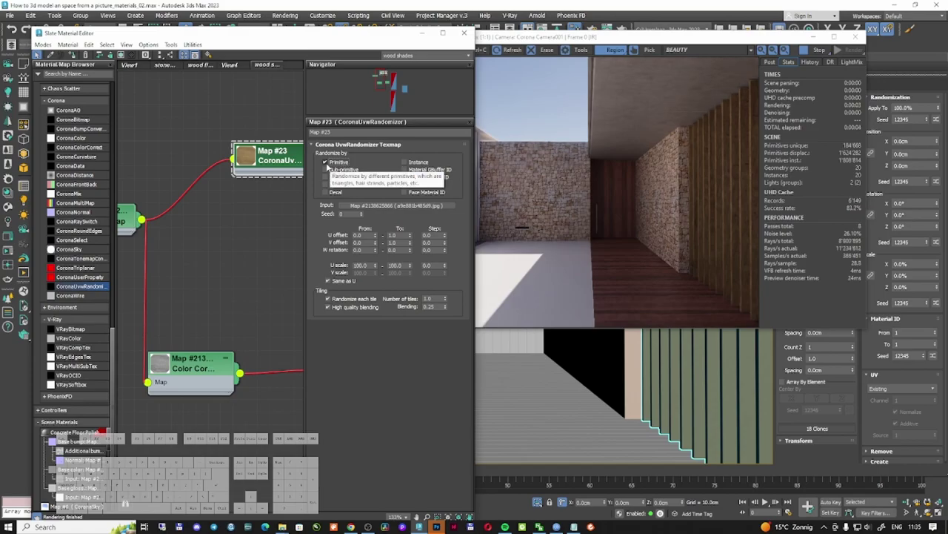
pyautogui.click(324, 162)
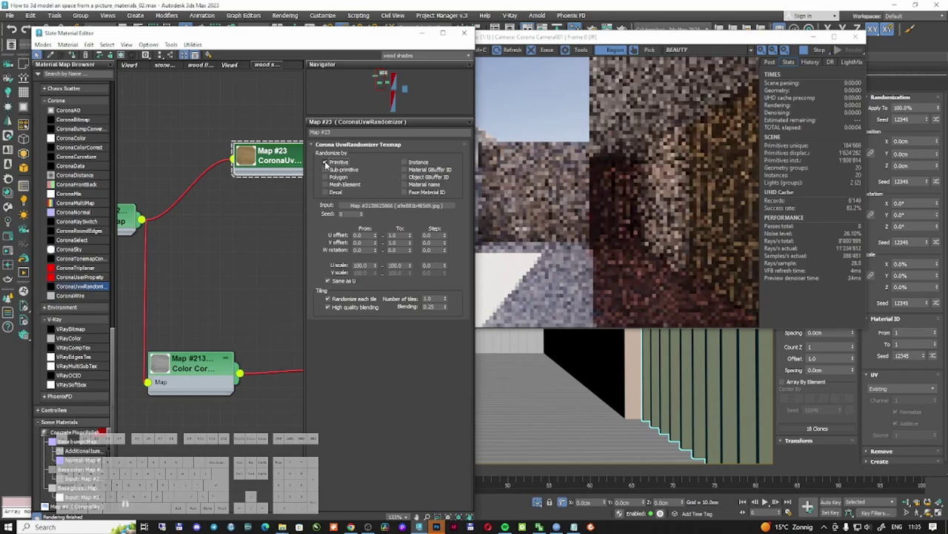
pyautogui.doubleClick(671, 37)
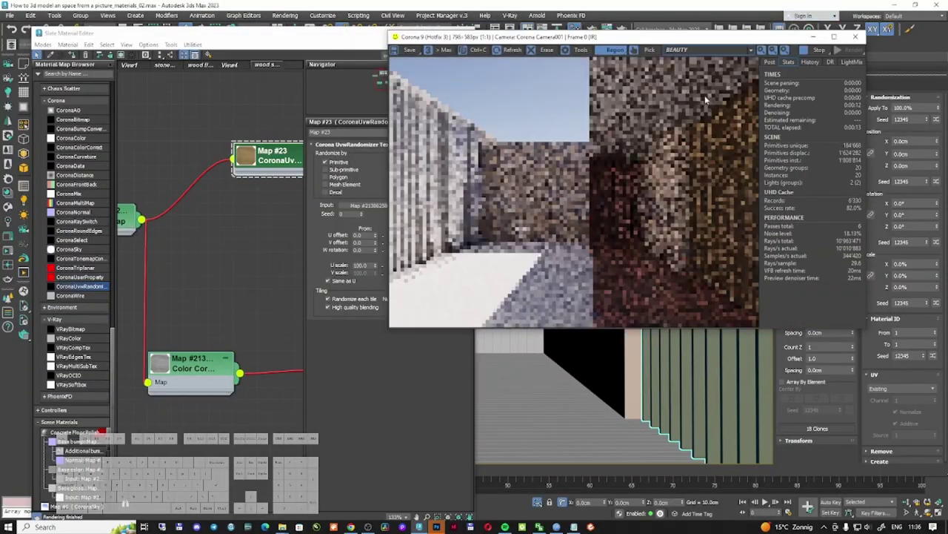
# Step: Apply the slats' Multi/Sub-Object wood and metal material to the row of slats beside the pool
pyautogui.moveTo(252, 254); pyautogui.dragTo(141, 261, button='middle')
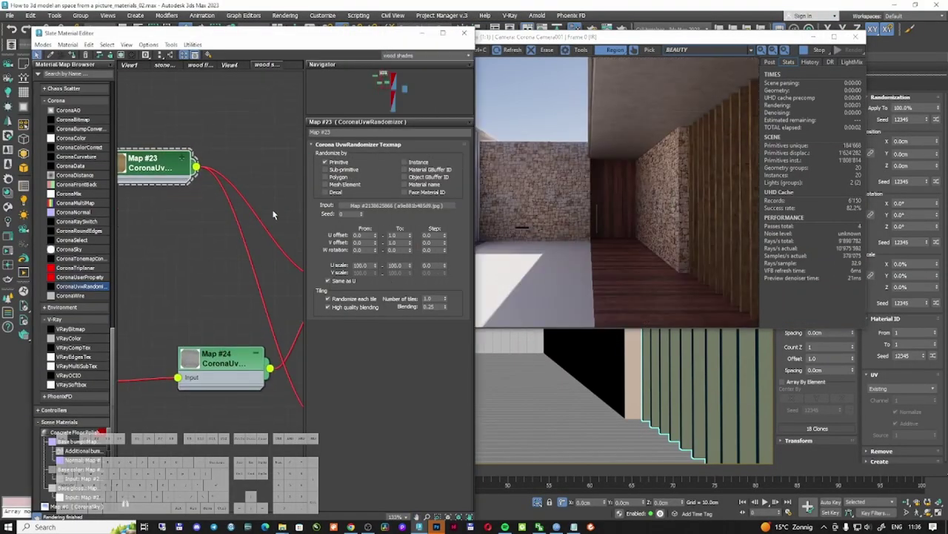
pyautogui.moveTo(273, 212); pyautogui.dragTo(176, 202, button='middle')
pyautogui.moveTo(283, 171); pyautogui.dragTo(318, 169)
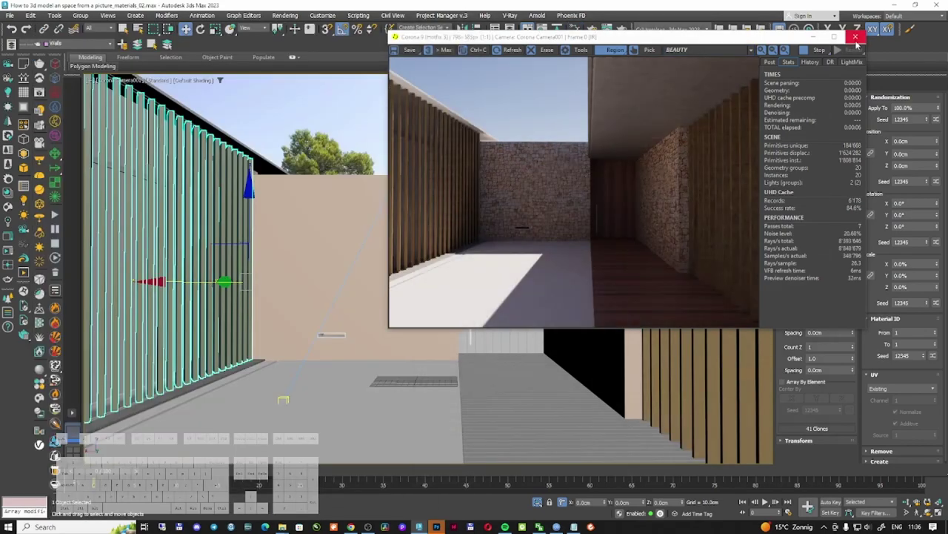
# Step: Add a UVW mapping modifier to the poolside slats with the interactive render closed
pyautogui.click(856, 38)
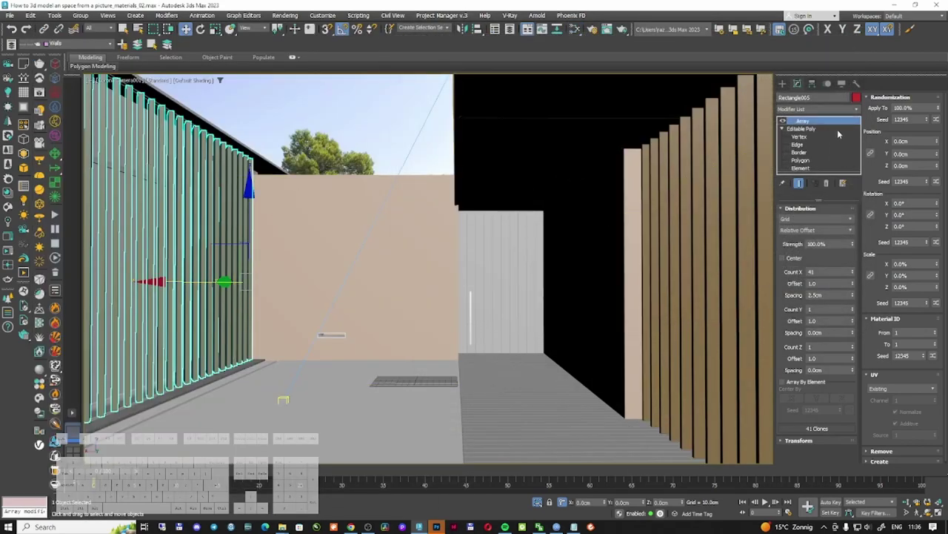
pyautogui.click(813, 109)
pyautogui.press('u')
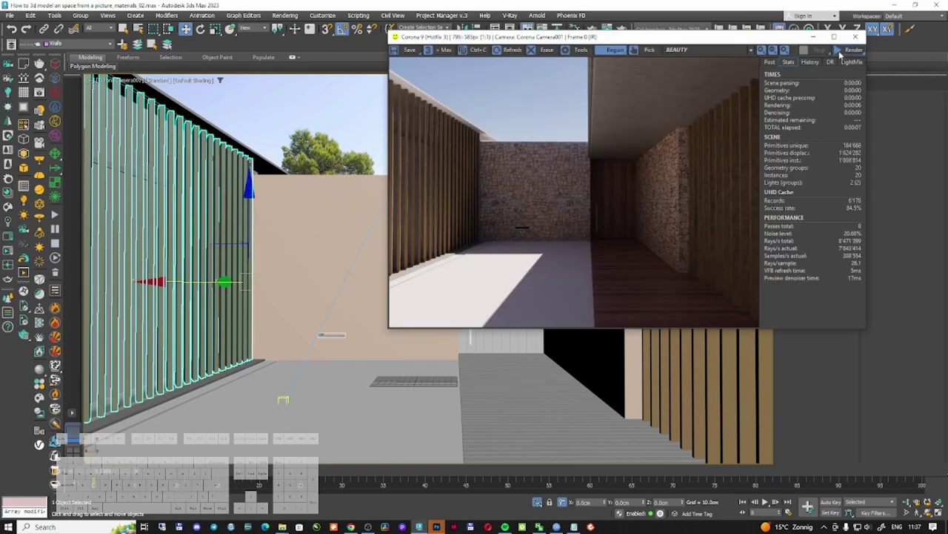
# Step: Brighten the enlarged render by setting the tone mapping's Simple Exposure to -2.263
pyautogui.click(833, 37)
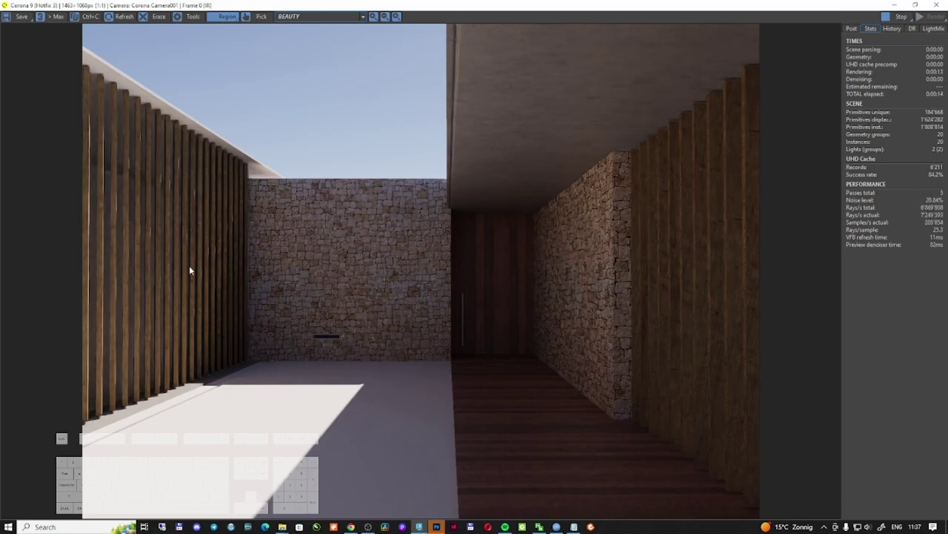
pyautogui.click(852, 28)
pyautogui.moveTo(939, 77); pyautogui.dragTo(941, 16)
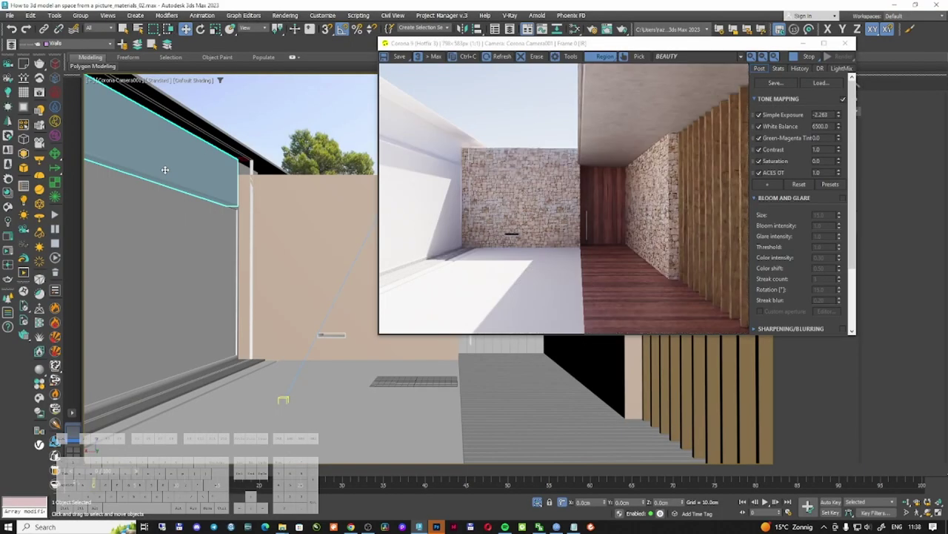
# Step: Apply the Oak Honey Matte wood to the band above the poolside window and the black CoronaPhysicalMtl to the window frame
pyautogui.press('m')
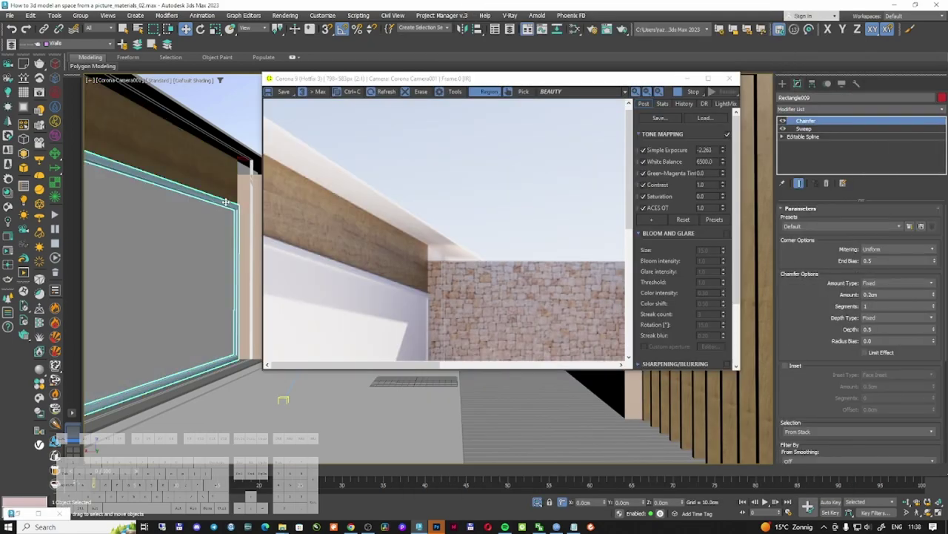
pyautogui.press('m')
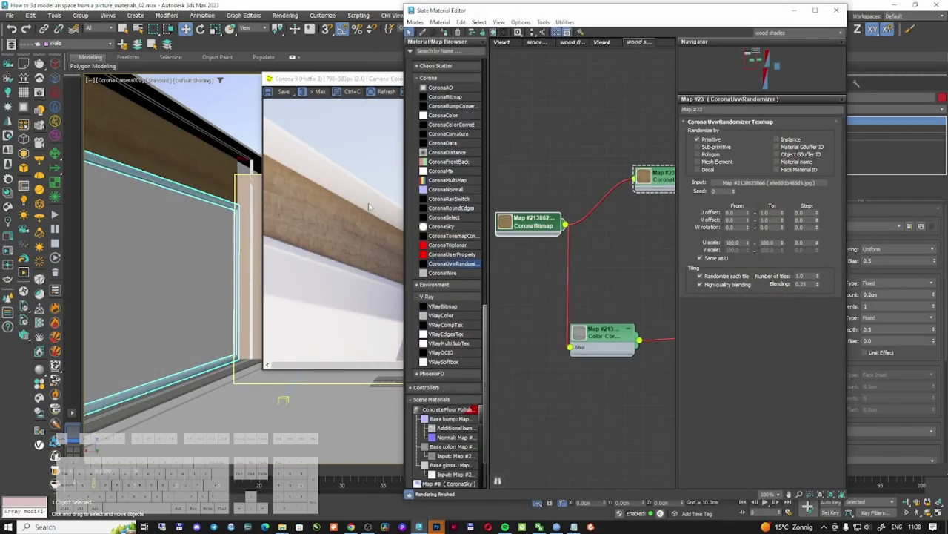
pyautogui.moveTo(659, 259); pyautogui.dragTo(552, 141, button='middle')
pyautogui.scroll(-2, 578, 222)
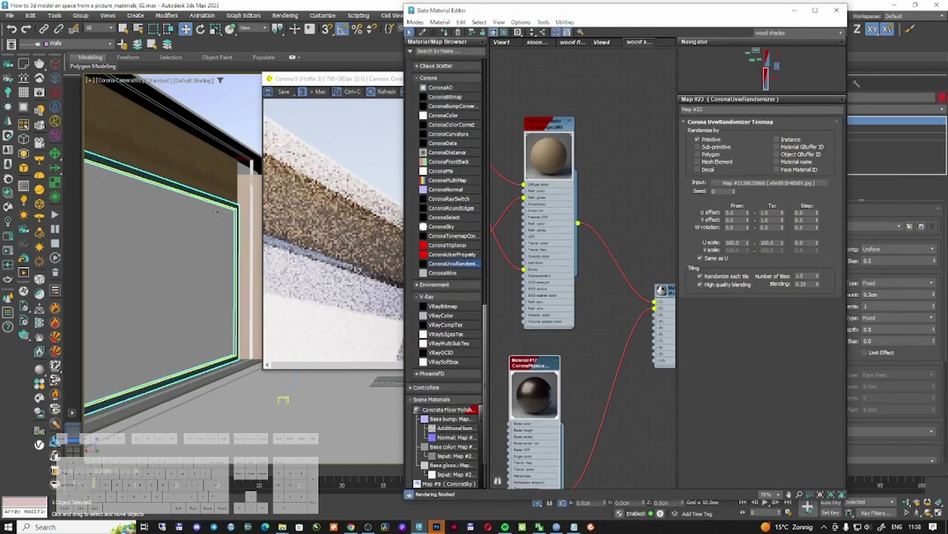
pyautogui.click(219, 210)
# Step: Add a new CoronaPhysicalMtl beside the wood and metal nodes and show its parameters
pyautogui.doubleClick(598, 13)
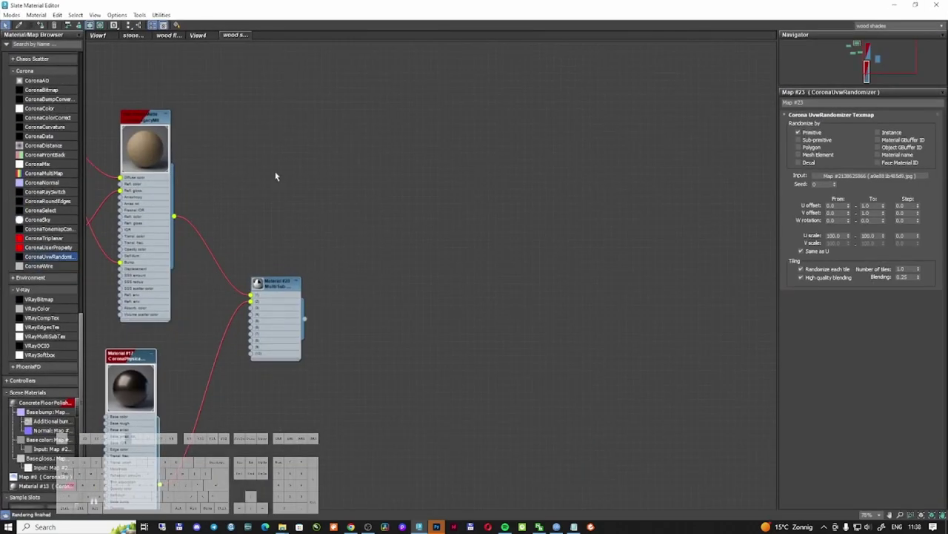
pyautogui.moveTo(239, 211); pyautogui.dragTo(399, 227, button='middle')
pyautogui.scroll(5, 81, 206)
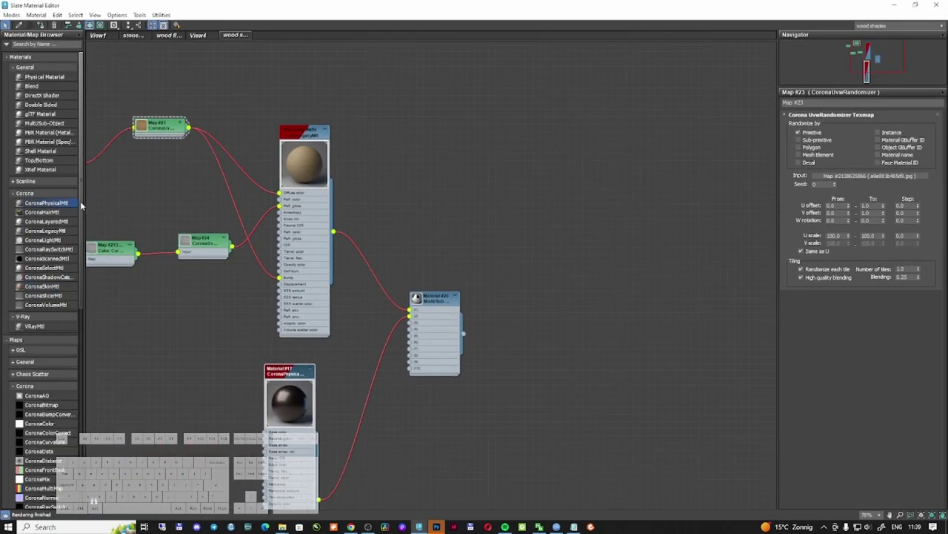
pyautogui.moveTo(533, 165); pyautogui.dragTo(535, 163)
pyautogui.doubleClick(549, 153)
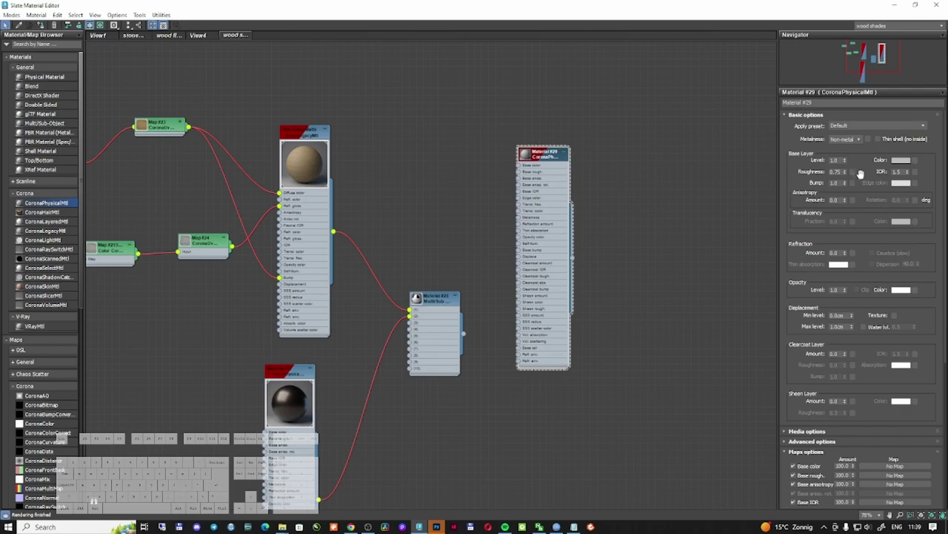
# Step: Turn the new material into glass with a black base color, roughness 0.0 and refraction amount 1.0
pyautogui.click(901, 160)
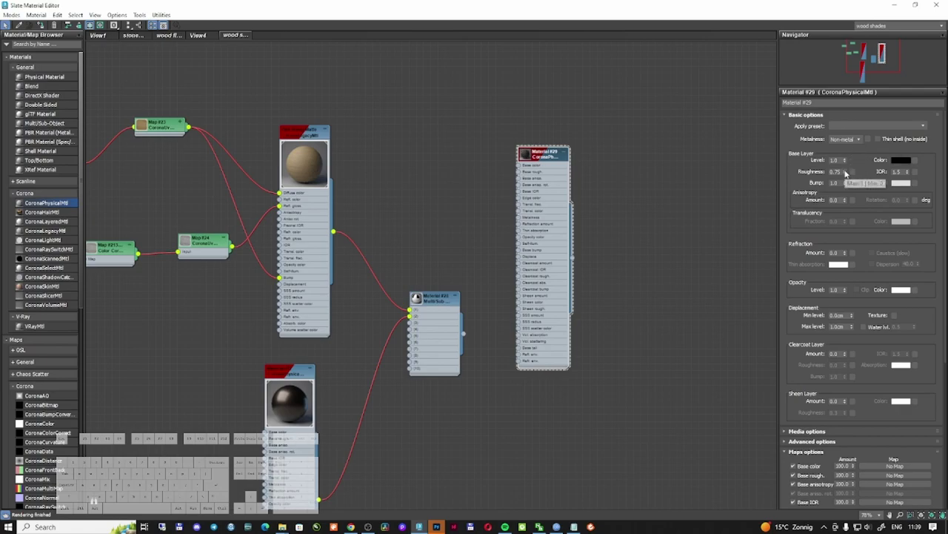
pyautogui.rightClick(845, 172)
pyautogui.doubleClick(525, 155)
pyautogui.moveTo(845, 254); pyautogui.dragTo(787, 478)
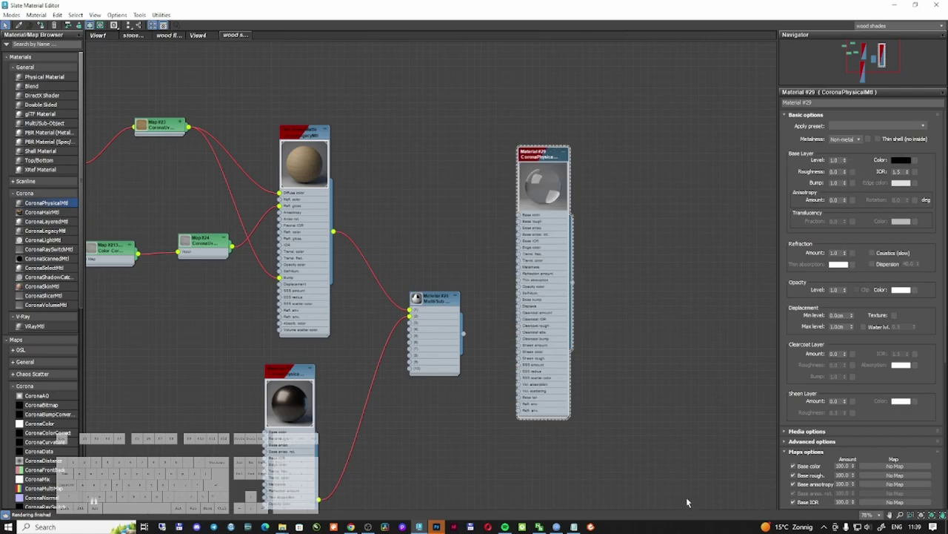
# Step: Assign the new glass material to the pane inside the poolside window frame
pyautogui.doubleClick(819, 9)
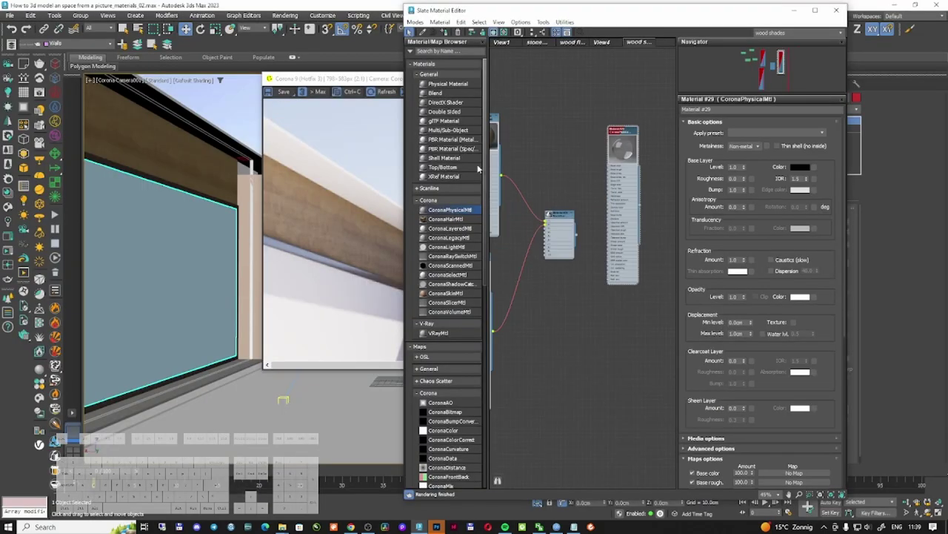
pyautogui.click(314, 216)
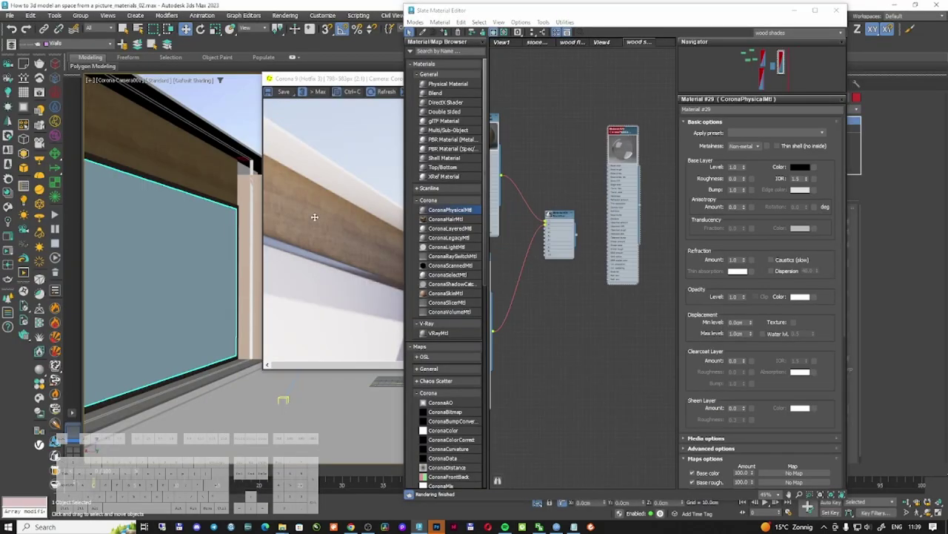
pyautogui.click(624, 132)
pyautogui.click(447, 32)
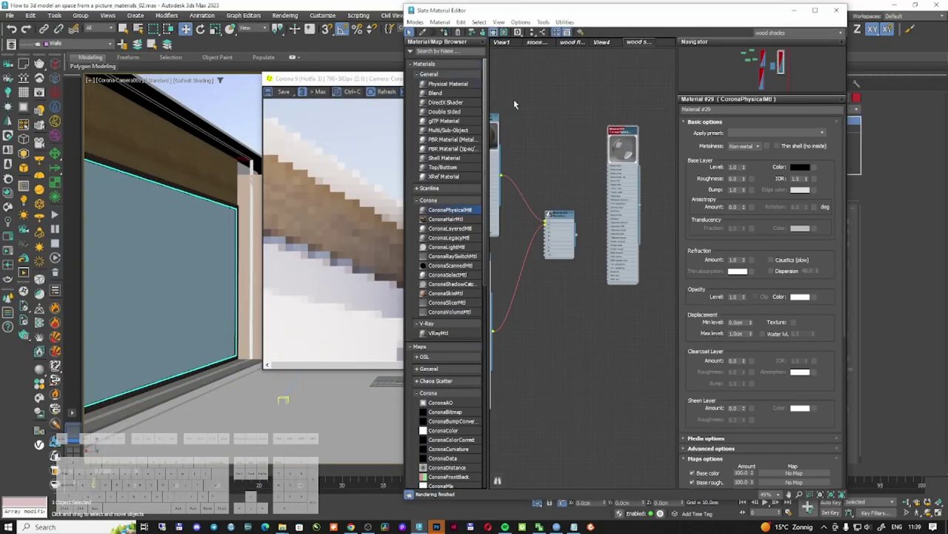
# Step: Hide the glass pane of the poolside window
pyautogui.moveTo(224, 235); pyautogui.dragTo(268, 268)
pyautogui.rightClick(227, 261)
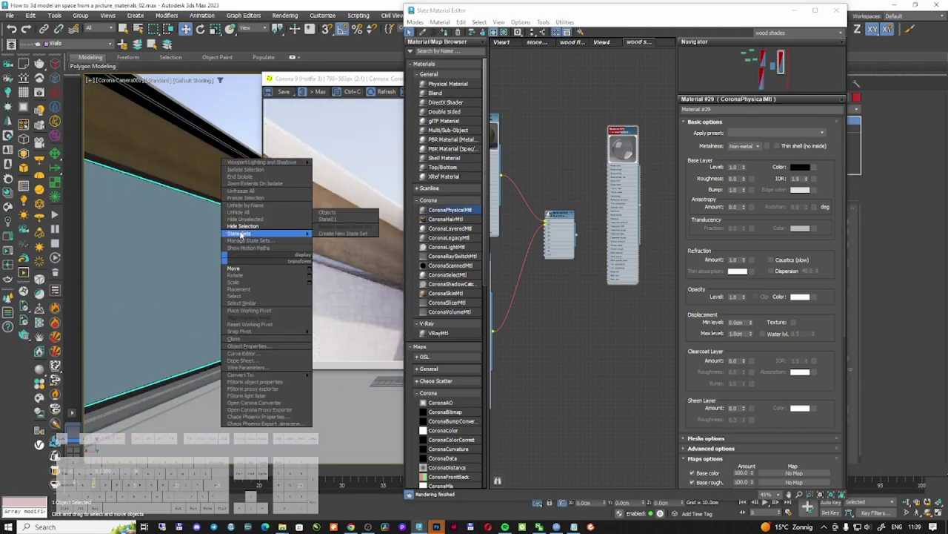
pyautogui.click(240, 225)
pyautogui.click(213, 245)
pyautogui.moveTo(206, 229); pyautogui.dragTo(662, 199)
pyautogui.hotkey('ctrl', 'z')
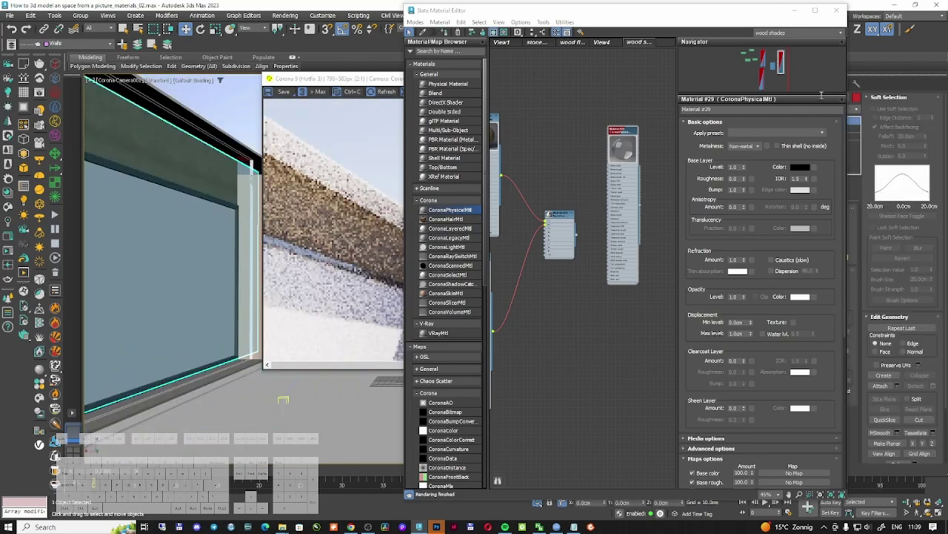
pyautogui.click(793, 11)
pyautogui.click(827, 281)
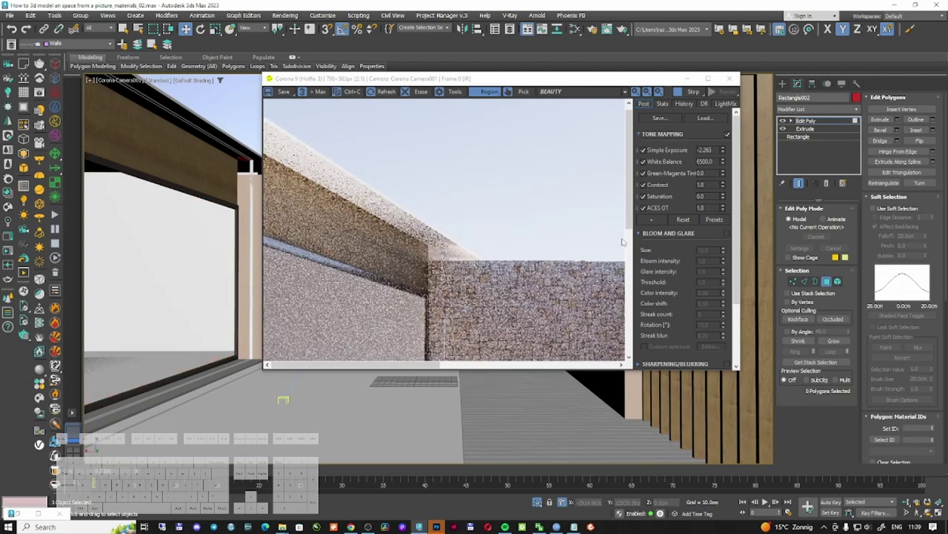
pyautogui.click(827, 281)
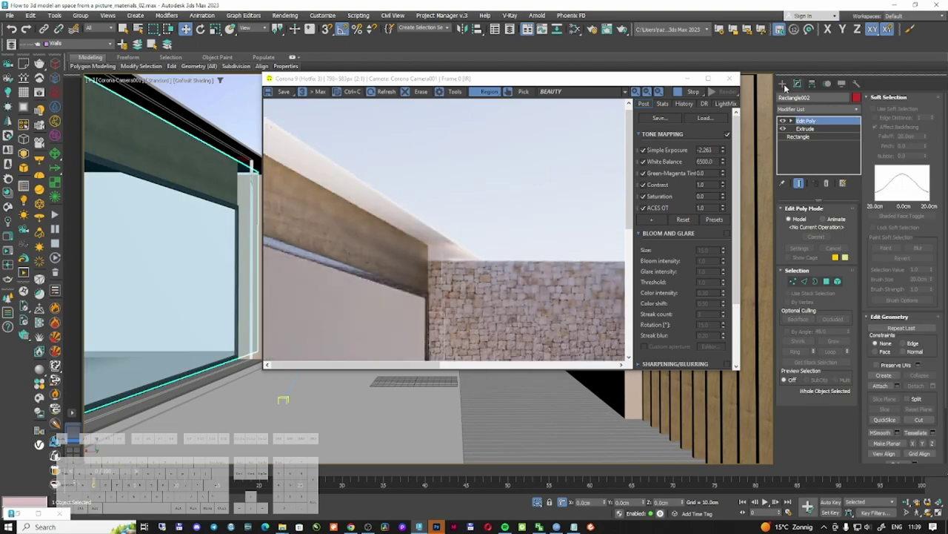
pyautogui.click(783, 84)
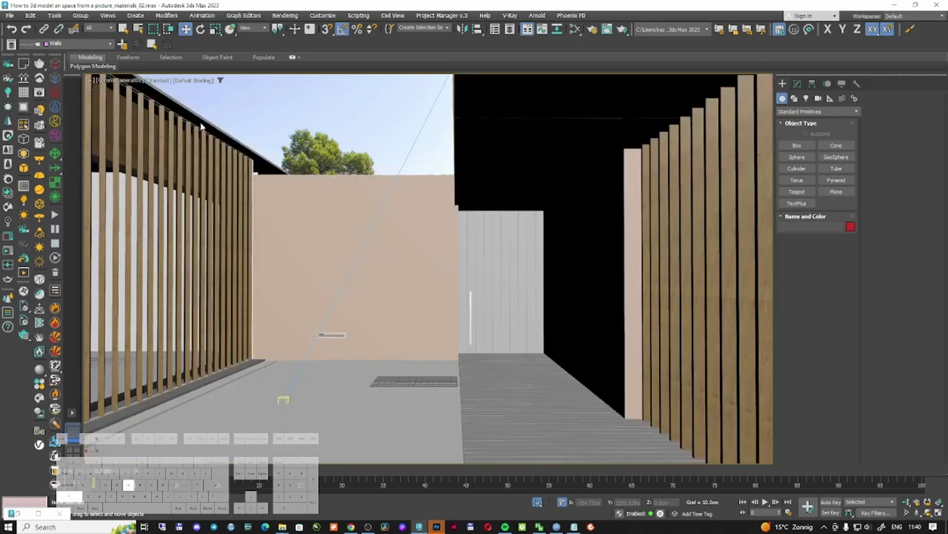
# Step: Assign the dark metal material to the roof above the poolside slats and check its edge in the interactive render
pyautogui.rightClick(443, 182)
pyautogui.click(469, 141)
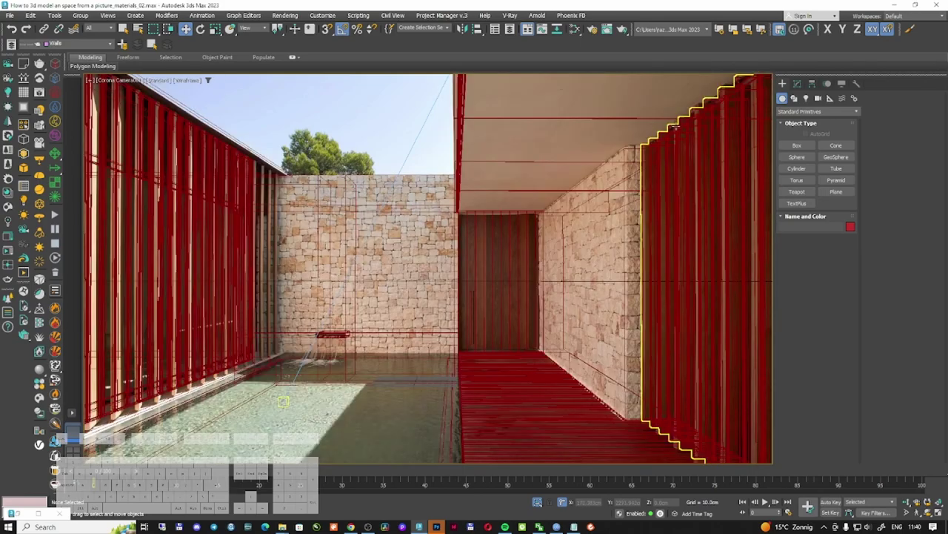
pyautogui.click(710, 106)
pyautogui.press('m')
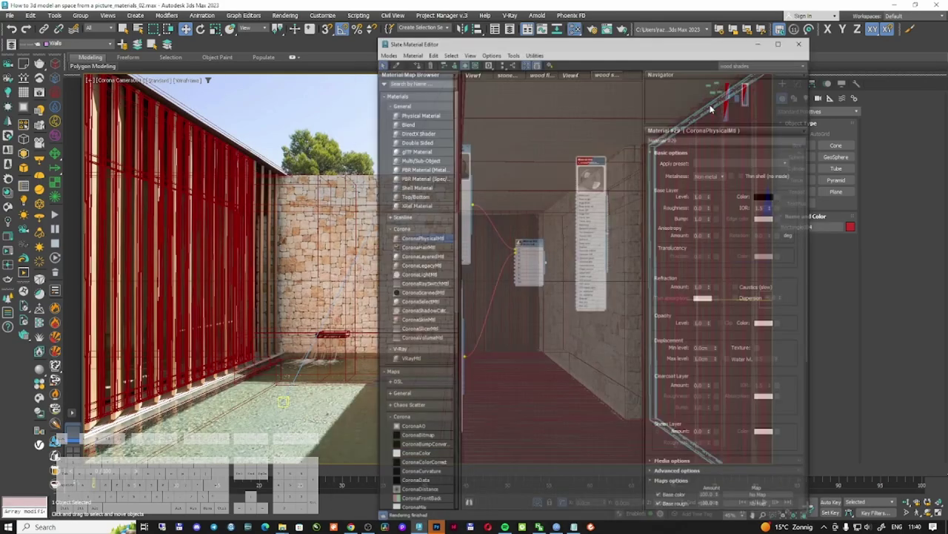
pyautogui.doubleClick(571, 264)
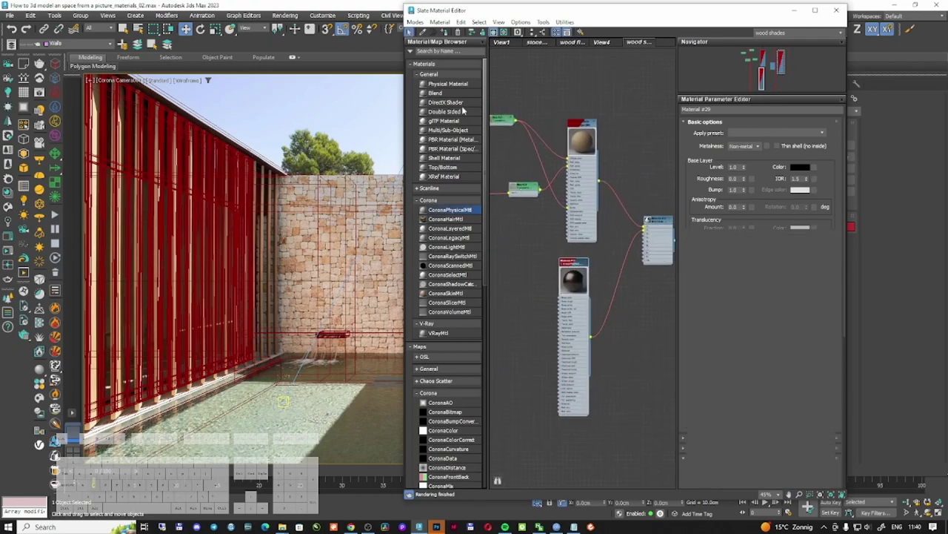
pyautogui.click(255, 143)
pyautogui.click(255, 144)
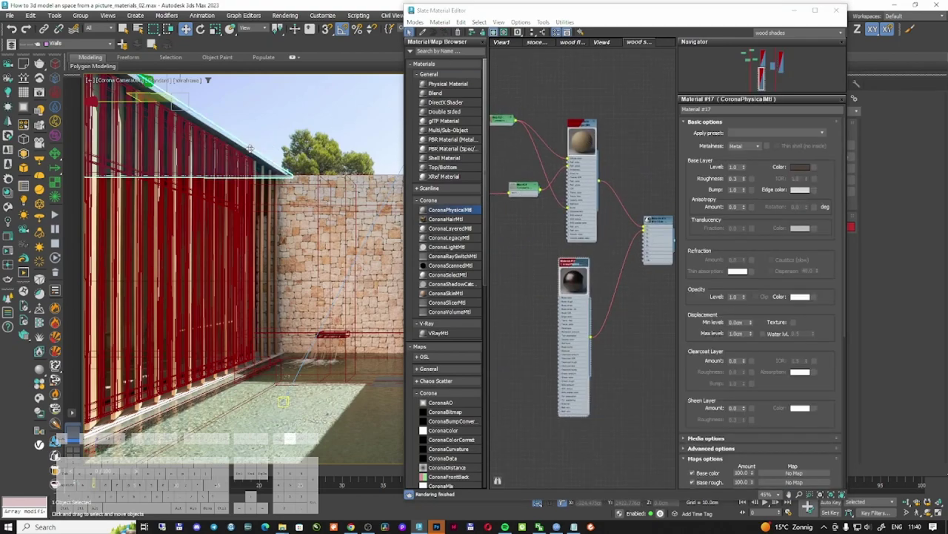
pyautogui.click(794, 11)
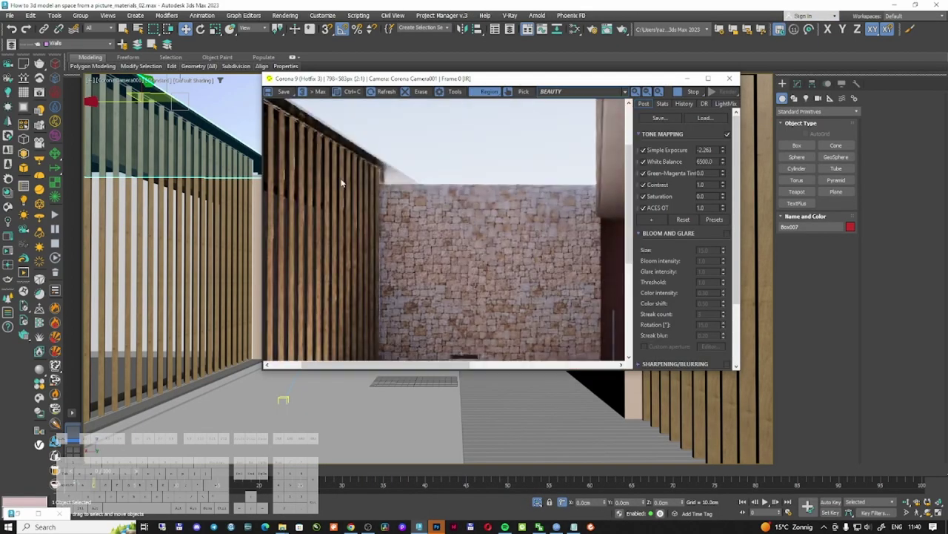
pyautogui.moveTo(366, 180); pyautogui.dragTo(433, 260, button='middle')
pyautogui.scroll(-1, 365, 208)
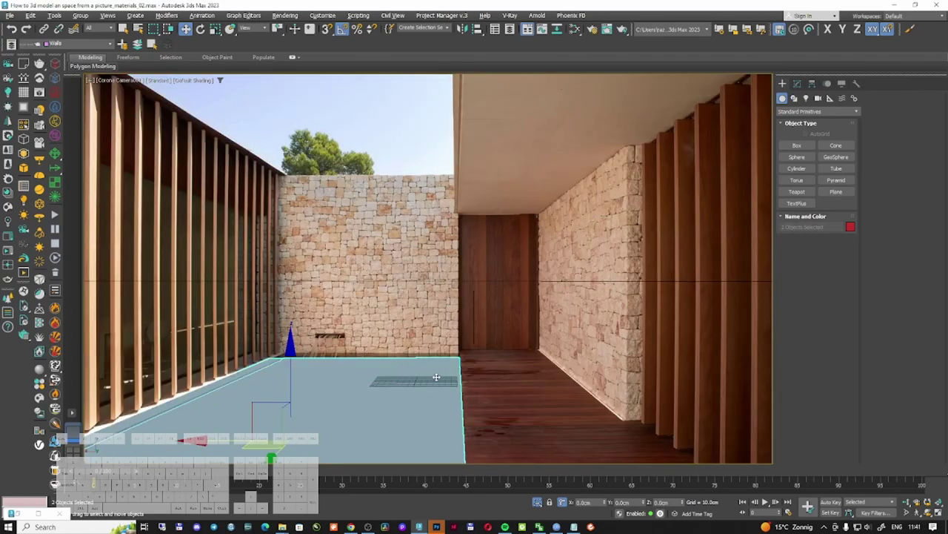
# Step: Change the top view's background from the reference image file to Synchronize with Display Mode
pyautogui.scroll(3, 435, 368)
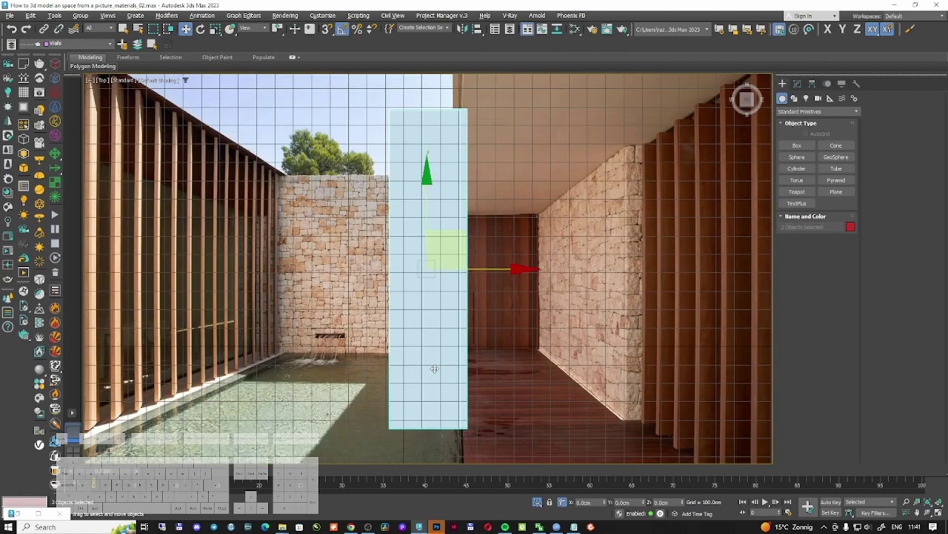
pyautogui.hotkey('shift', 'g')
pyautogui.hotkey('shift', 'g')
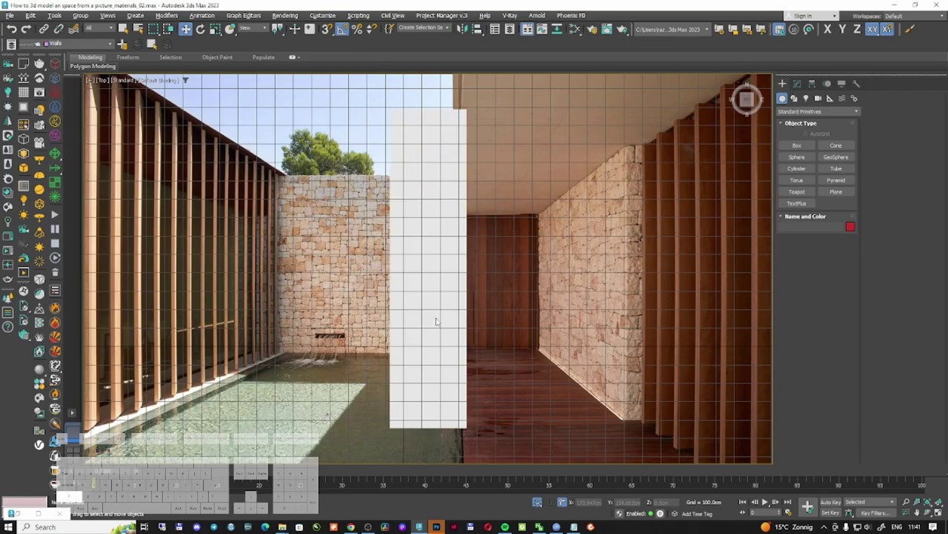
pyautogui.hotkey('alt', 'b')
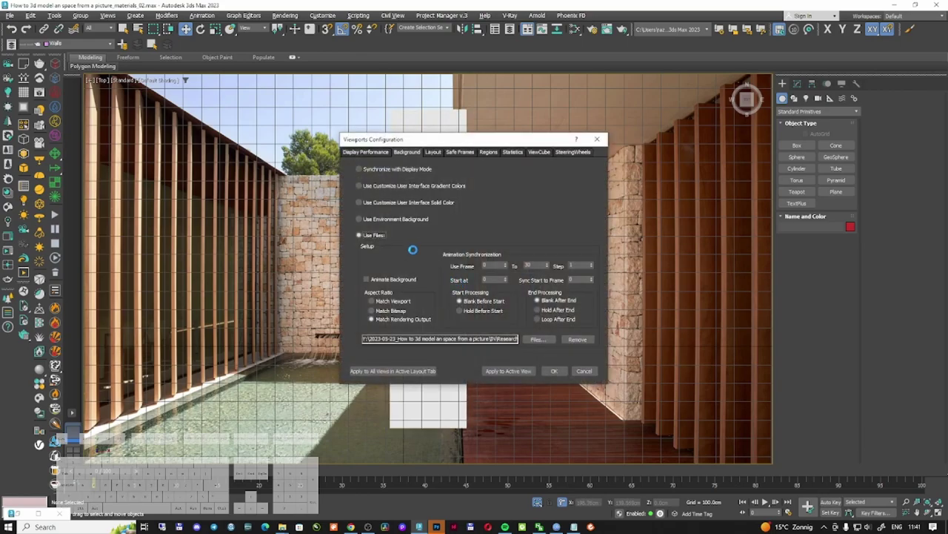
pyautogui.click(389, 170)
pyautogui.click(489, 370)
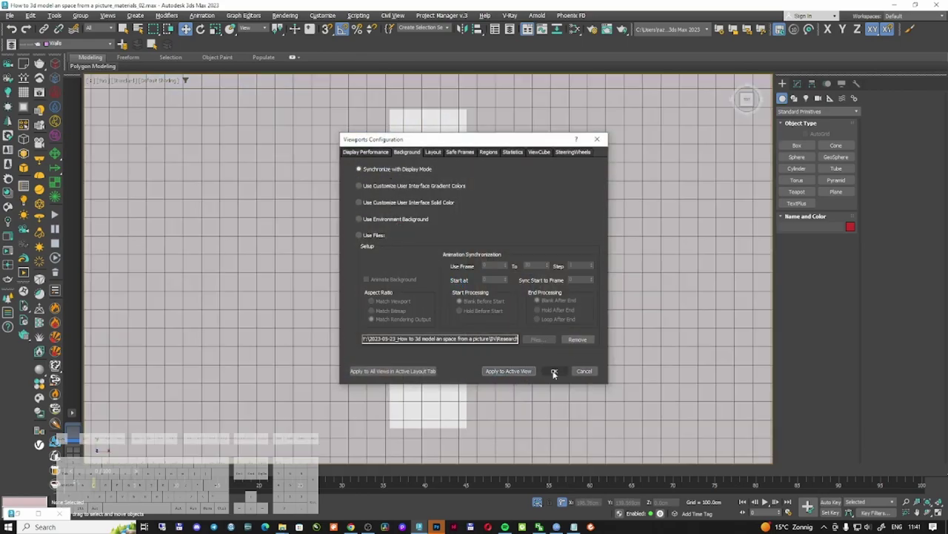
pyautogui.click(552, 370)
# Step: Select the water surface of the pool and delete its Shell modifier
pyautogui.press('F3')
pyautogui.press('F3')
pyautogui.scroll(4, 455, 321)
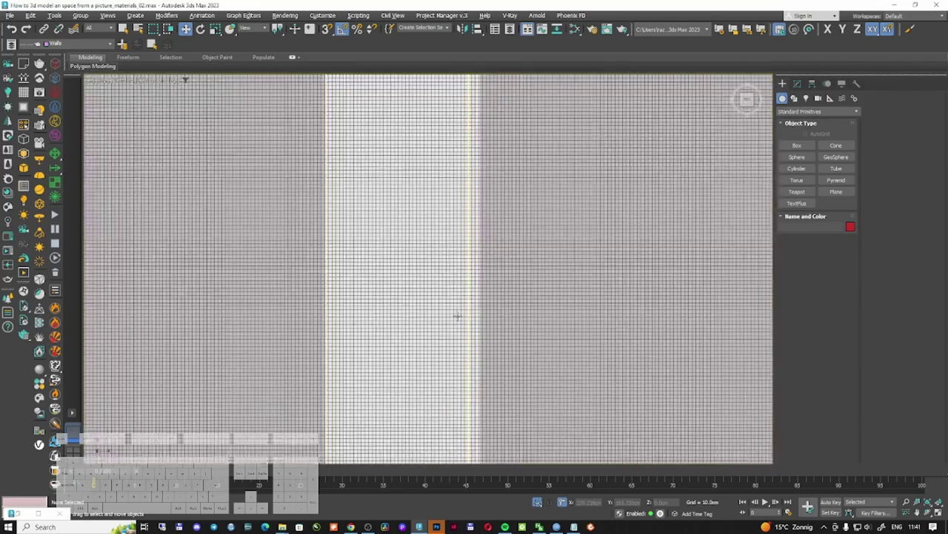
pyautogui.click(457, 317)
pyautogui.press('p')
pyautogui.keyDown('alt'); pyautogui.moveTo(457, 316); pyautogui.dragTo(400, 320, button='middle'); pyautogui.keyUp('alt')
pyautogui.scroll(5, 400, 320)
pyautogui.scroll(5, 400, 345)
pyautogui.press('F3')
pyautogui.press('F3')
pyautogui.scroll(2, 421, 295)
pyautogui.click(421, 292)
pyautogui.press('F3')
pyautogui.click(404, 273)
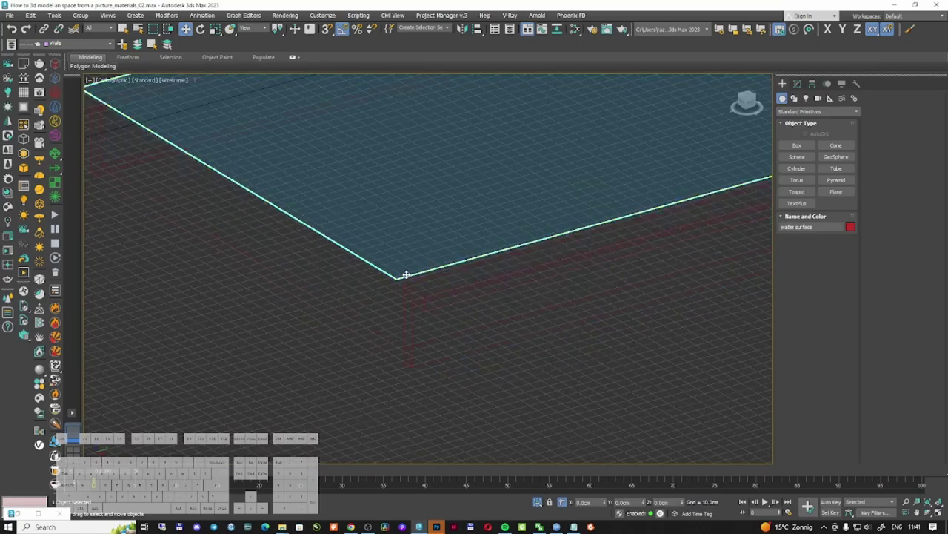
pyautogui.click(798, 83)
pyautogui.click(782, 129)
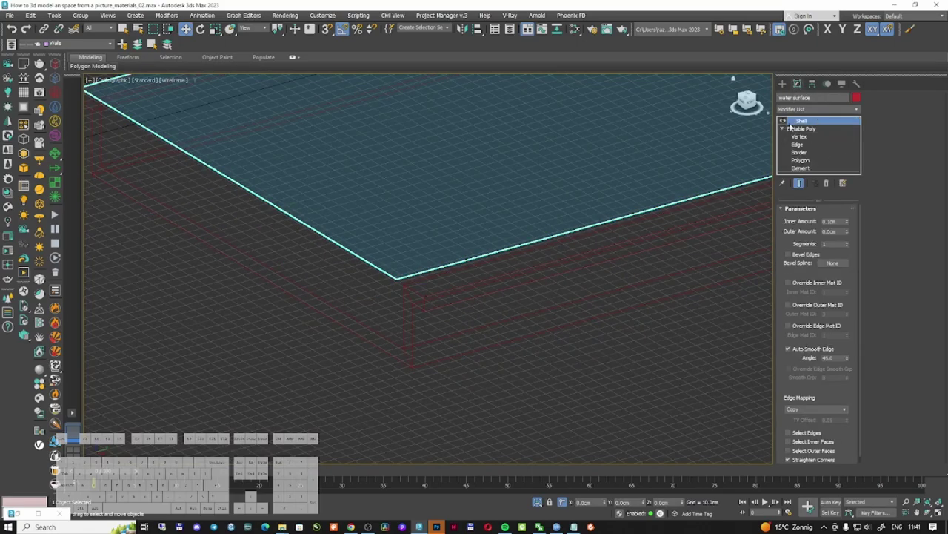
pyautogui.rightClick(806, 124)
pyautogui.click(823, 137)
# Step: Move the water surface's side vertices with snapping so its outline fits the pool walls
pyautogui.click(799, 129)
pyautogui.moveTo(544, 180); pyautogui.dragTo(516, 191, button='middle')
pyautogui.moveTo(411, 252); pyautogui.dragTo(304, 327)
pyautogui.scroll(-4, 304, 326)
pyautogui.keyDown('ctrl'); pyautogui.moveTo(707, 245); pyautogui.dragTo(706, 244); pyautogui.keyUp('ctrl')
pyautogui.keyDown('ctrl'); pyautogui.moveTo(659, 191); pyautogui.dragTo(624, 231); pyautogui.keyUp('ctrl')
pyautogui.keyDown('alt'); pyautogui.moveTo(415, 206); pyautogui.dragTo(489, 225, button='middle'); pyautogui.keyUp('alt')
pyautogui.moveTo(508, 264); pyautogui.dragTo(412, 196, button='middle')
pyautogui.scroll(5, 413, 195)
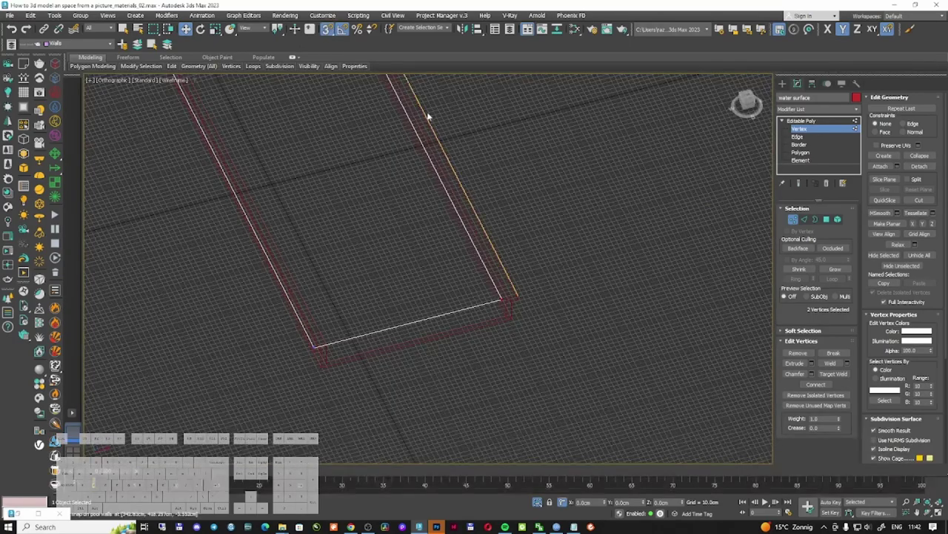
pyautogui.moveTo(428, 117); pyautogui.dragTo(338, 198, button='middle')
pyautogui.scroll(-3, 322, 203)
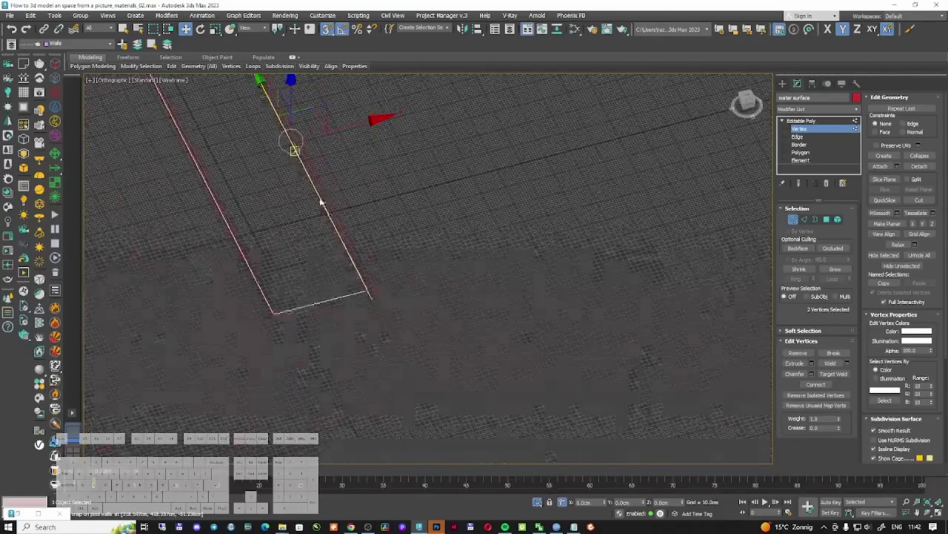
pyautogui.moveTo(338, 128); pyautogui.dragTo(372, 247)
pyautogui.moveTo(376, 286); pyautogui.dragTo(375, 287)
pyautogui.scroll(5, 327, 301)
pyautogui.scroll(4, 224, 330)
pyautogui.press('F3')
pyautogui.scroll(-4, 326, 331)
pyautogui.press('F3')
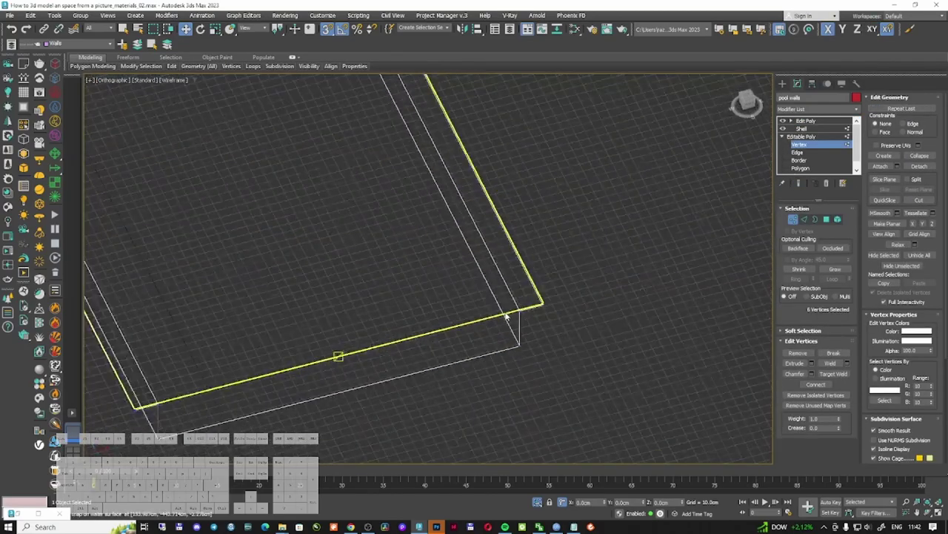
# Step: Adjust the pool walls' vertices against the water surface in the front view and leave vertex editing
pyautogui.press('f')
pyautogui.scroll(-3, 503, 294)
pyautogui.scroll(5, 417, 281)
pyautogui.moveTo(410, 284); pyautogui.dragTo(339, 277, button='middle')
pyautogui.scroll(4, 340, 274)
pyautogui.moveTo(296, 223); pyautogui.dragTo(321, 242)
pyautogui.scroll(-3, 388, 228)
pyautogui.moveTo(539, 186); pyautogui.dragTo(612, 241)
pyautogui.click(342, 29)
pyautogui.click(327, 29)
pyautogui.scroll(4, 403, 210)
pyautogui.moveTo(458, 197); pyautogui.dragTo(519, 194, button='middle')
pyautogui.scroll(-1, 519, 194)
pyautogui.moveTo(525, 165); pyautogui.dragTo(522, 169)
pyautogui.click(794, 220)
pyautogui.click(291, 226)
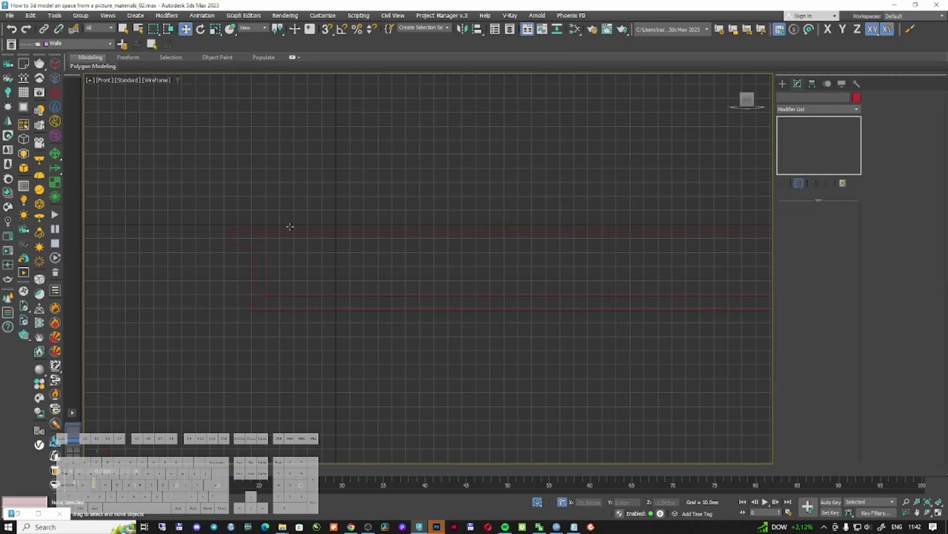
# Step: Lower the water surface with snapping onto the pool wall edge in the front view
pyautogui.click(288, 227)
pyautogui.click(327, 28)
pyautogui.moveTo(501, 215); pyautogui.dragTo(285, 237)
pyautogui.scroll(2, 305, 256)
pyautogui.press('F3')
pyautogui.scroll(-4, 386, 264)
pyautogui.scroll(5, 388, 264)
pyautogui.moveTo(387, 265)
pyautogui.keyDown('alt'); pyautogui.mouseDown(button='middle')
pyautogui.moveTo(442, 292)
pyautogui.moveTo(463, 291)
pyautogui.mouseUp(button='middle'); pyautogui.keyUp('alt')
pyautogui.press('F3')
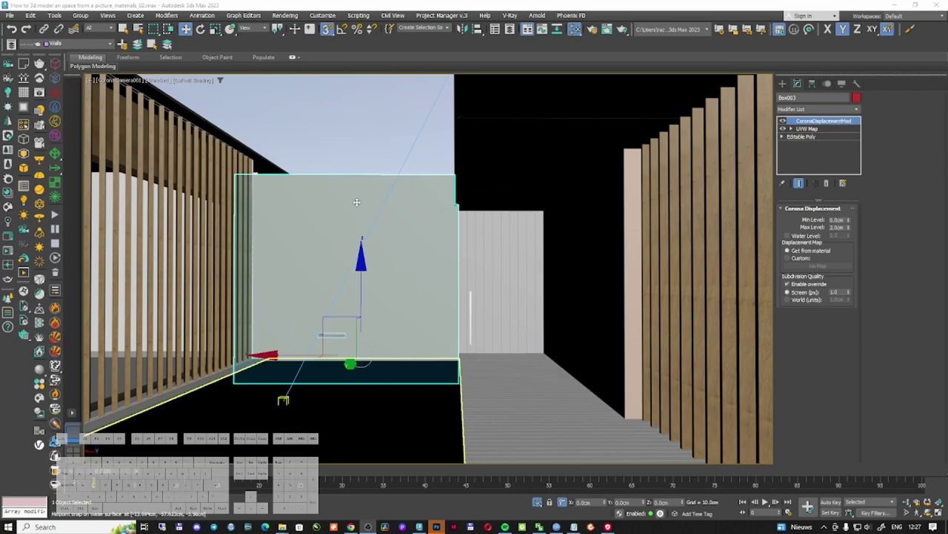
# Step: Add a Retopology modifier to the water surface and compute it with the ReForm method
pyautogui.click(351, 144)
pyautogui.moveTo(947, 109)
pyautogui.mouseDown()
pyautogui.moveTo(802, 109)
pyautogui.moveTo(947, 109)
pyautogui.mouseUp()
pyautogui.press('F3')
pyautogui.click(449, 359)
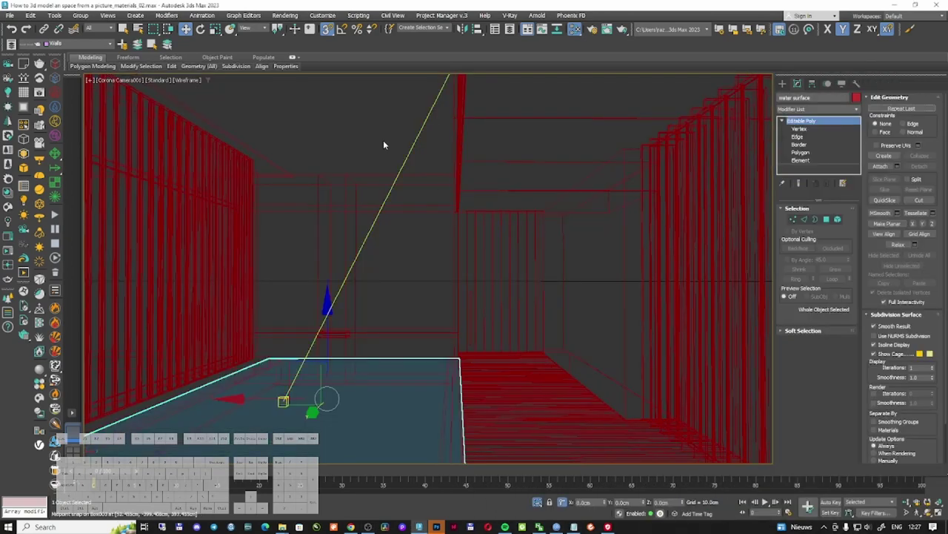
pyautogui.press('F3')
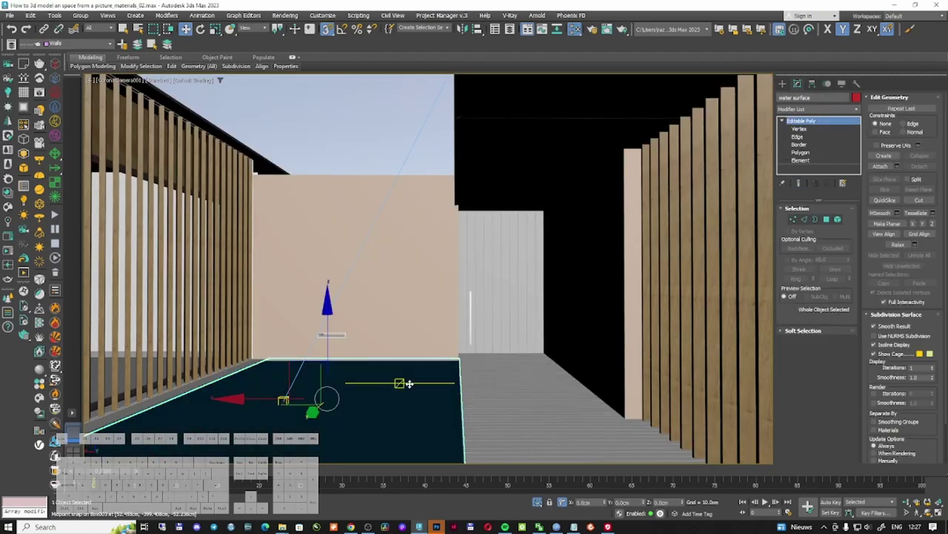
pyautogui.click(809, 109)
pyautogui.press('r')
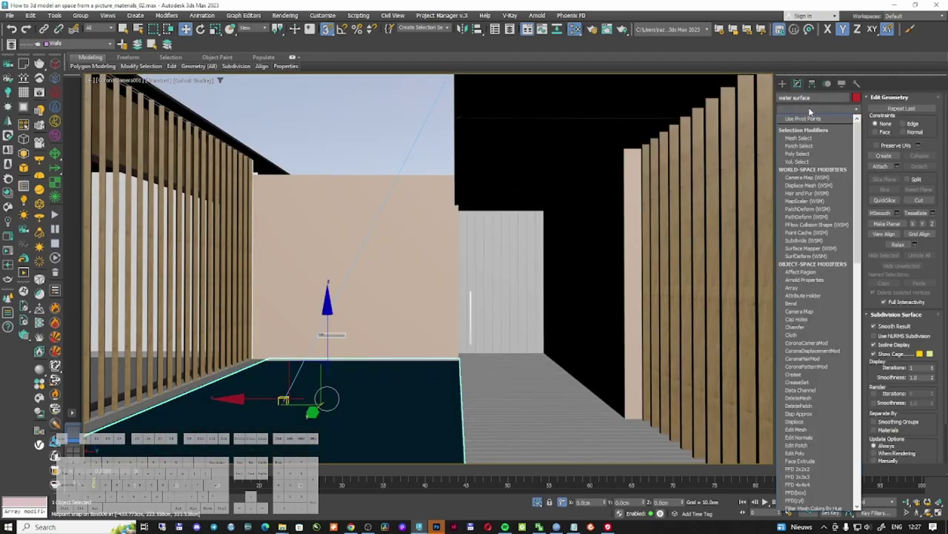
pyautogui.press('r')
pyautogui.press('Return')
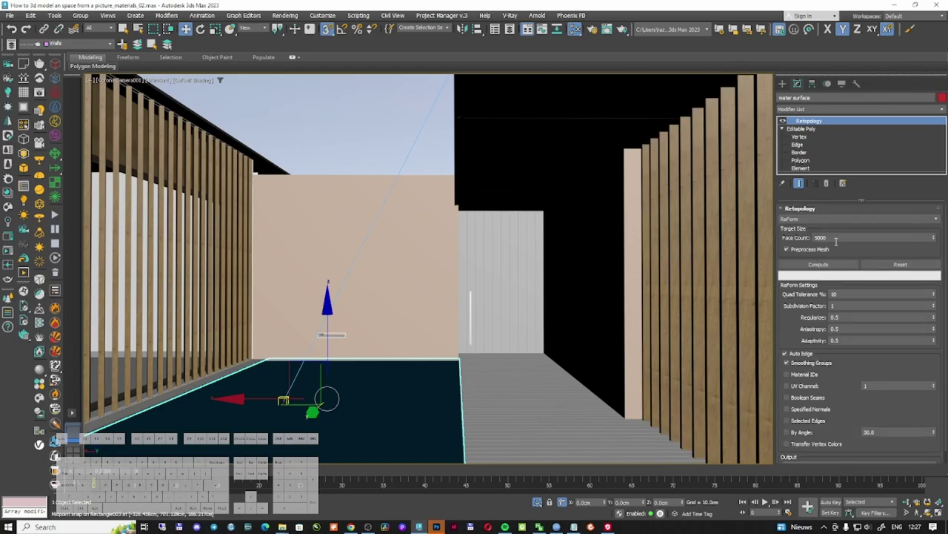
pyautogui.click(811, 265)
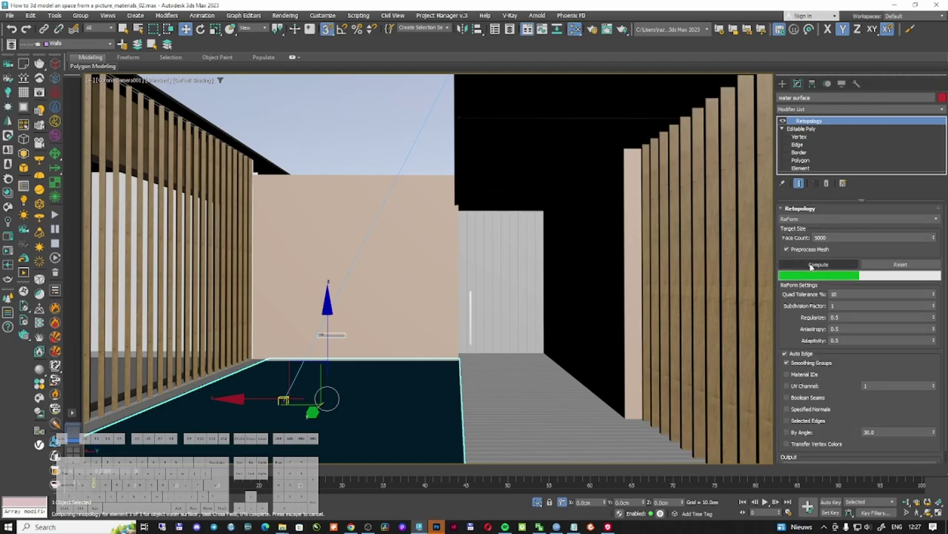
# Step: Examine the water surface's retopologized quad mesh in wireframe, from above and at an angle
pyautogui.press('p')
pyautogui.press('t')
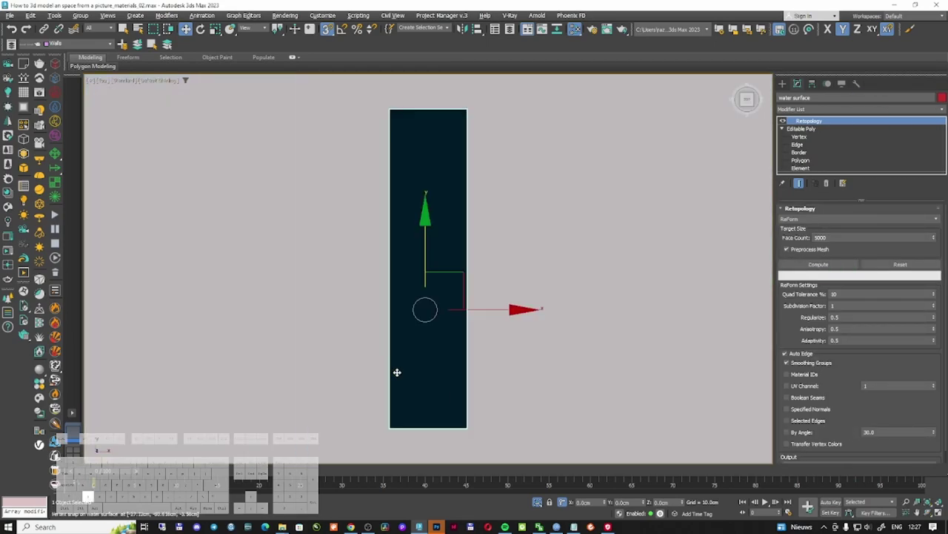
pyautogui.press('F3')
pyautogui.scroll(15, 428, 270)
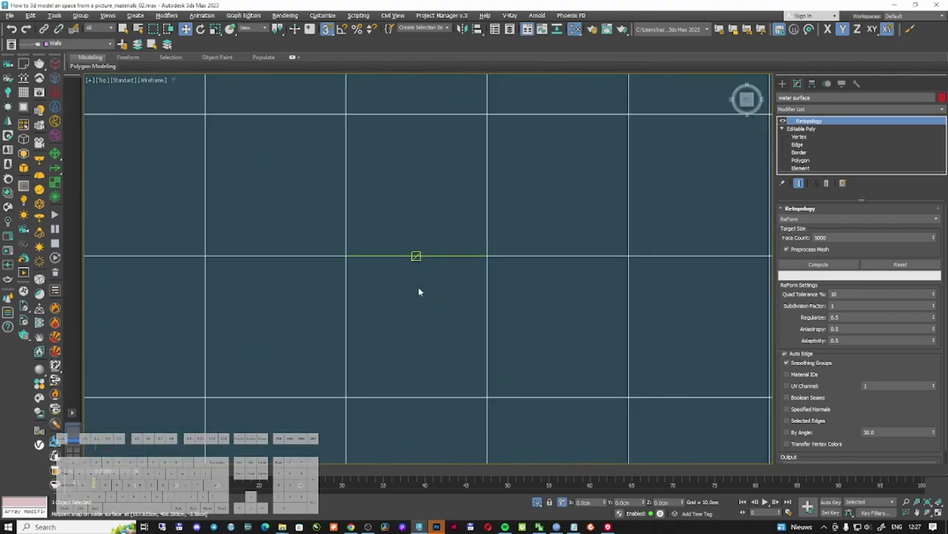
pyautogui.scroll(-10, 392, 361)
pyautogui.scroll(8, 334, 229)
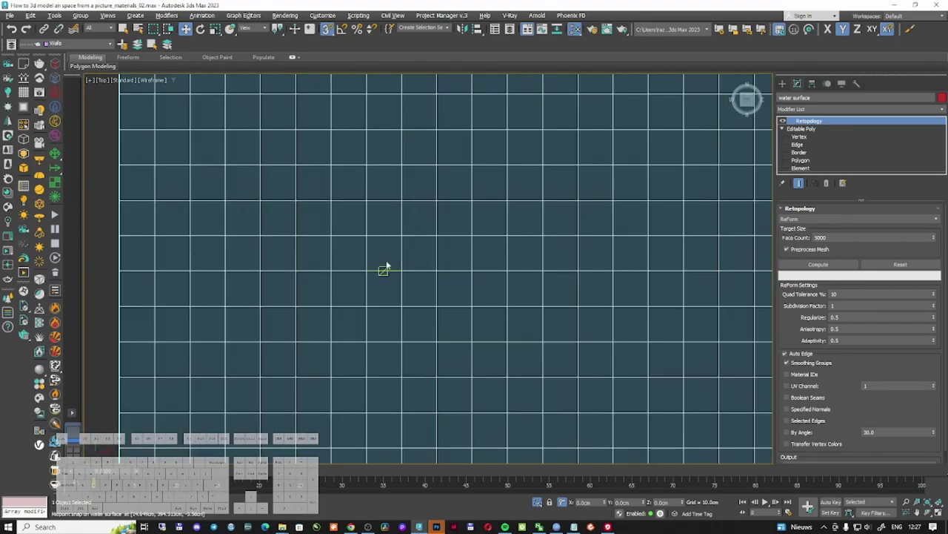
pyautogui.scroll(-8, 377, 255)
pyautogui.scroll(10, 730, 265)
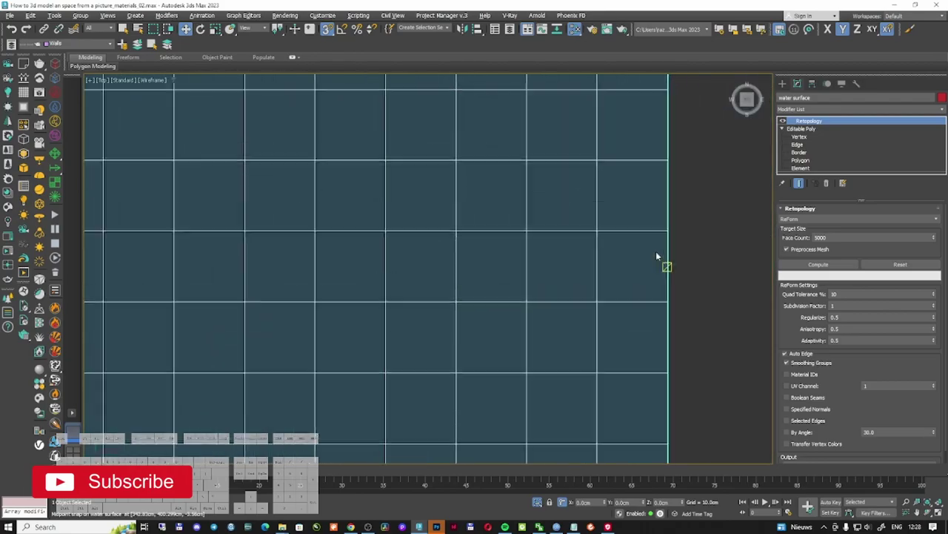
pyautogui.scroll(-12, 625, 265)
pyautogui.keyDown('alt'); pyautogui.moveTo(624, 265); pyautogui.dragTo(605, 214, button='middle'); pyautogui.keyUp('alt')
pyautogui.scroll(-2, 605, 214)
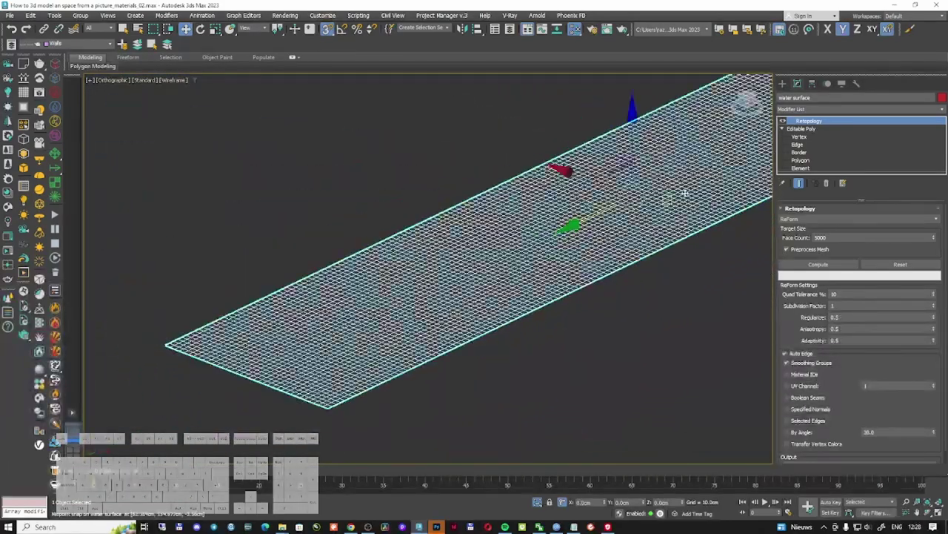
# Step: Add a TurboSmooth modifier to the water surface with 3 iterations
pyautogui.click(806, 110)
pyautogui.write('tu')
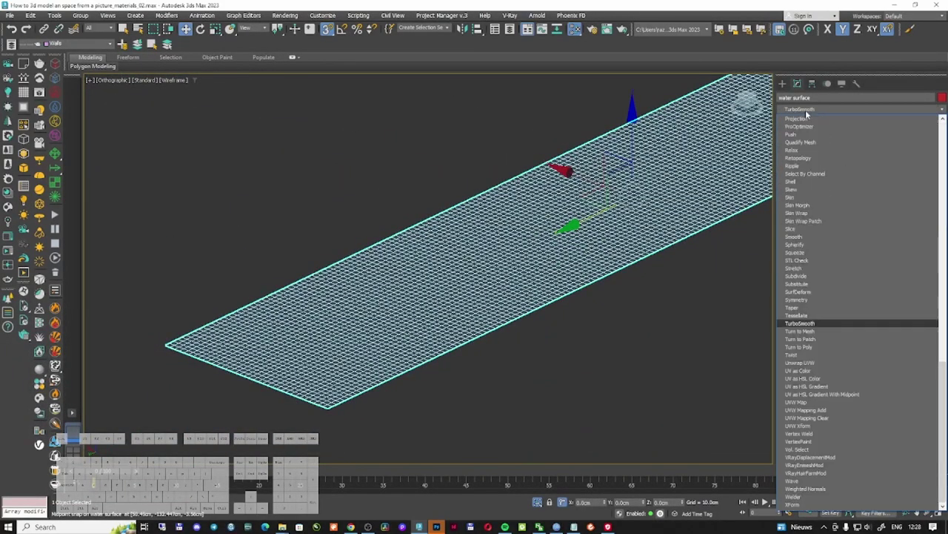
pyautogui.press('Return')
pyautogui.scroll(8, 585, 247)
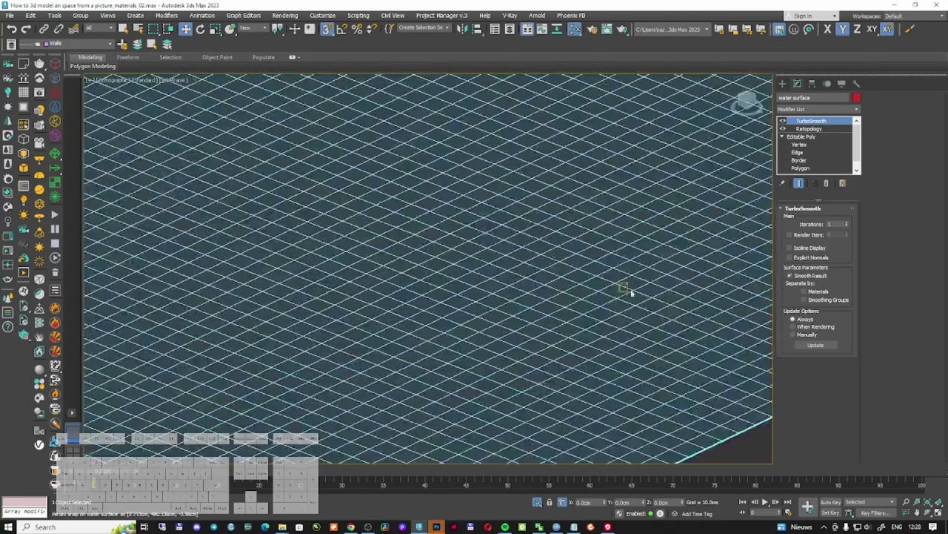
pyautogui.click(847, 221)
pyautogui.click(848, 222)
pyautogui.scroll(-6, 571, 277)
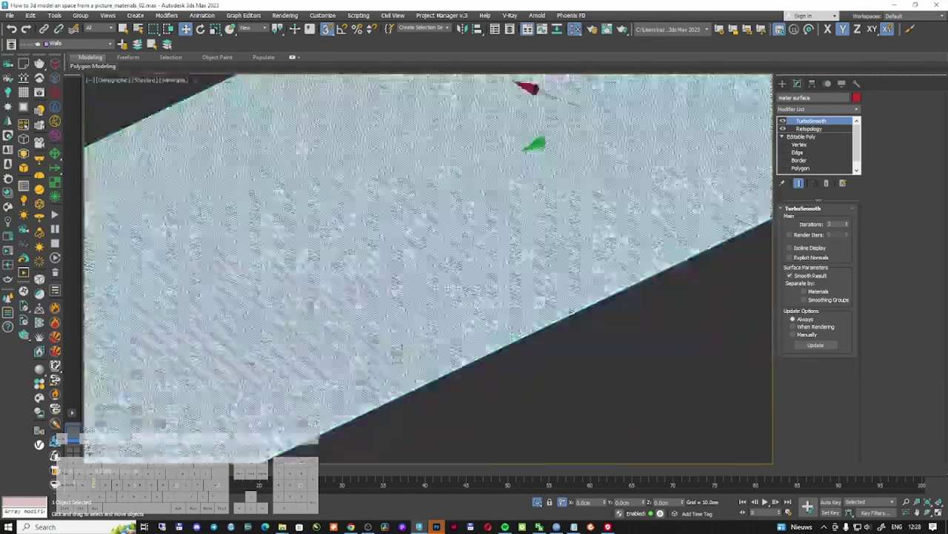
# Step: Add a UVW Map modifier above the water surface's TurboSmooth, using Box mapping with Real-World Map Size turned off
pyautogui.scroll(-3, 441, 281)
pyautogui.moveTo(509, 247); pyautogui.dragTo(470, 287, button='middle')
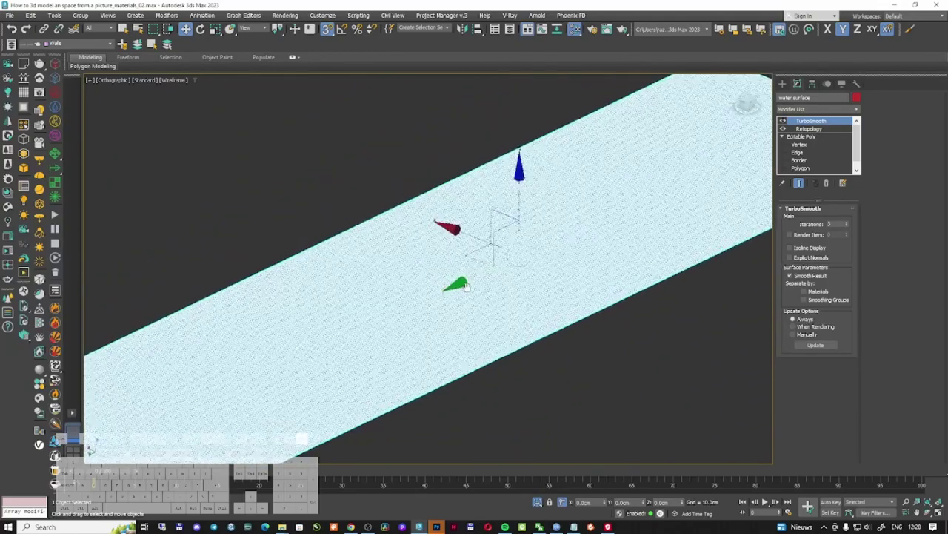
pyautogui.scroll(2, 470, 286)
pyautogui.rightClick(470, 275)
pyautogui.click(821, 110)
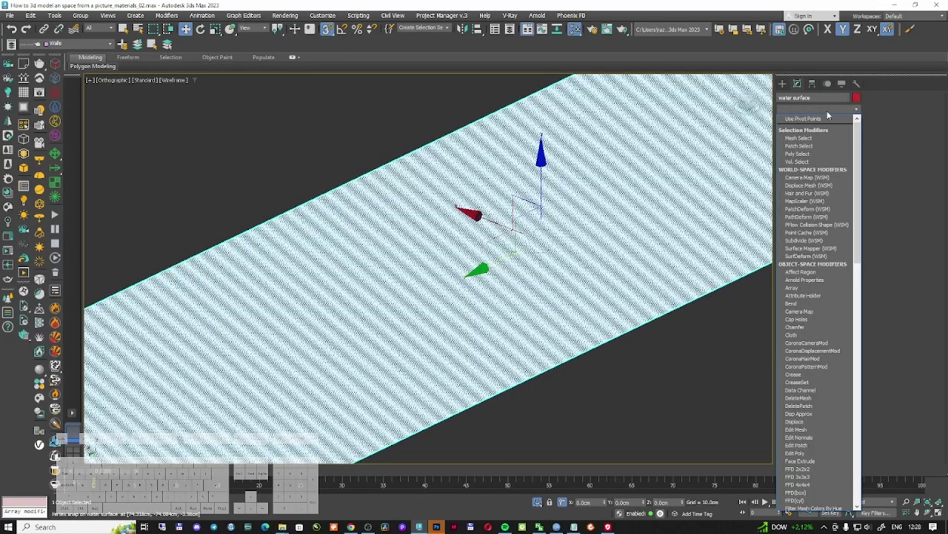
pyautogui.press('d')
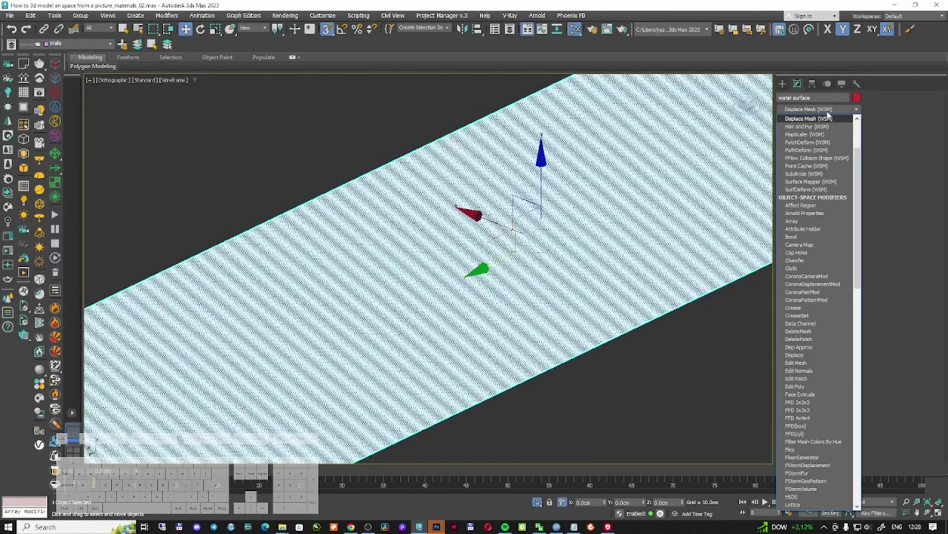
pyautogui.click(827, 111)
pyautogui.click(829, 111)
pyautogui.press('u')
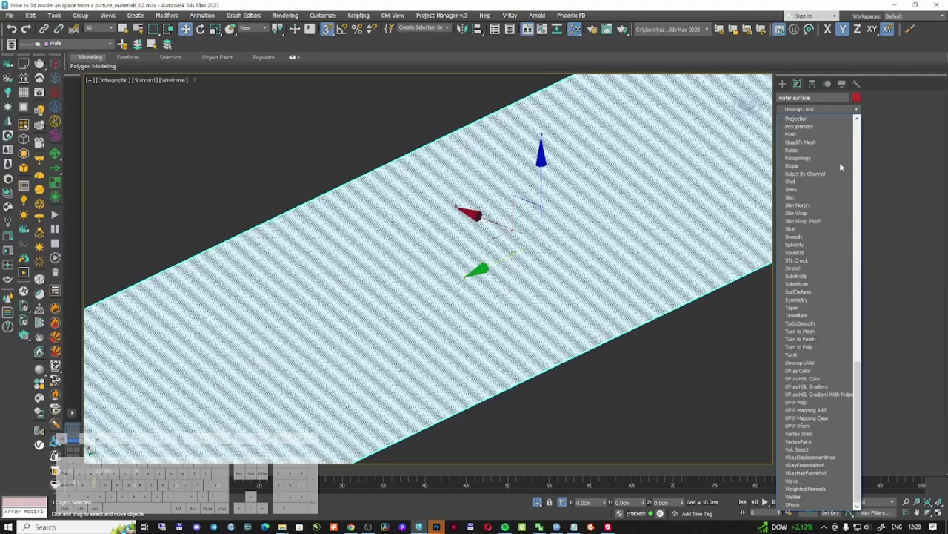
pyautogui.click(809, 371)
pyautogui.click(807, 262)
pyautogui.click(804, 354)
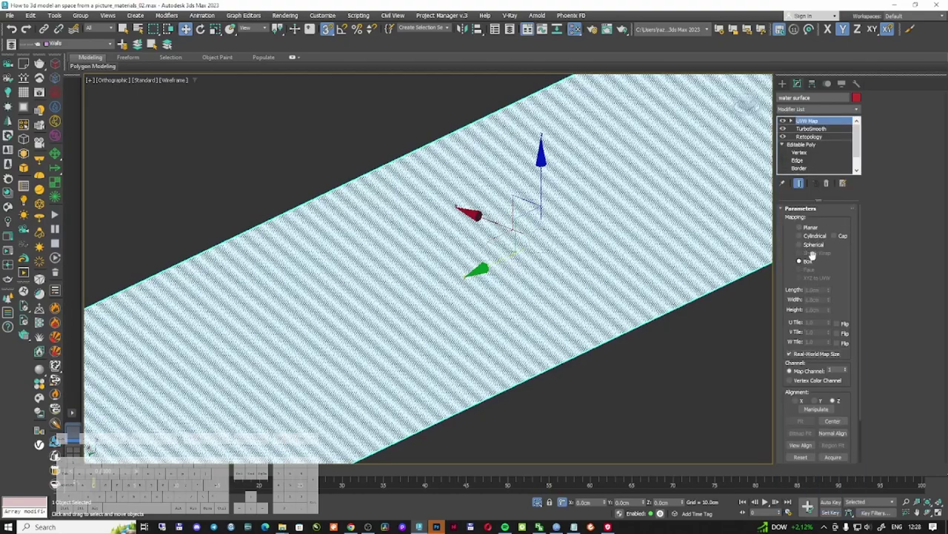
# Step: Add a Displace modifier to the water surface and switch the viewport to shaded display
pyautogui.click(815, 108)
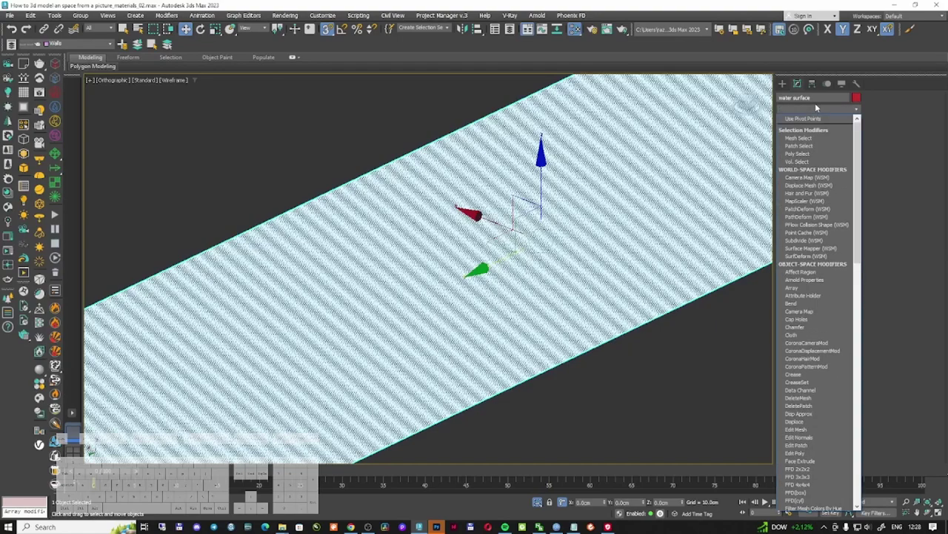
pyautogui.press('d')
pyautogui.click(795, 354)
pyautogui.keyDown('alt'); pyautogui.moveTo(561, 218); pyautogui.dragTo(460, 254, button='middle'); pyautogui.keyUp('alt')
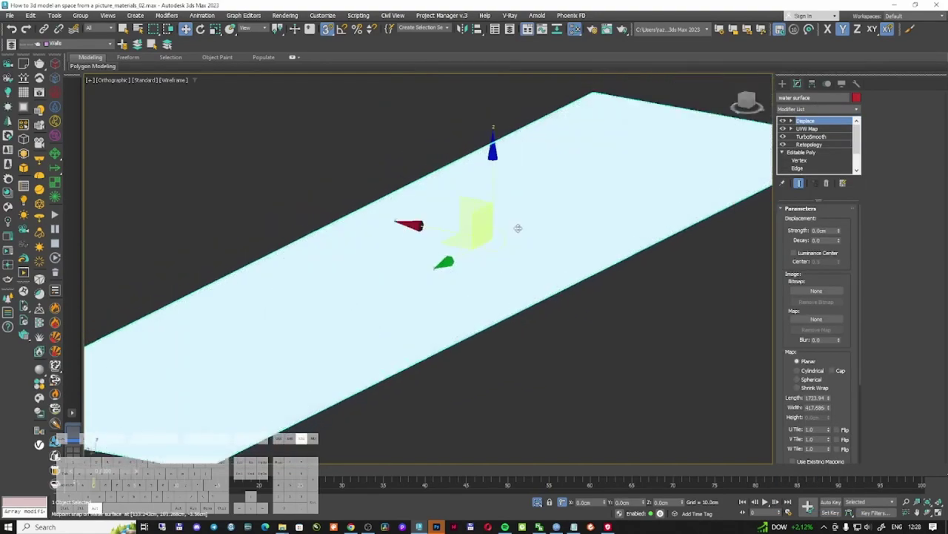
pyautogui.press('F3')
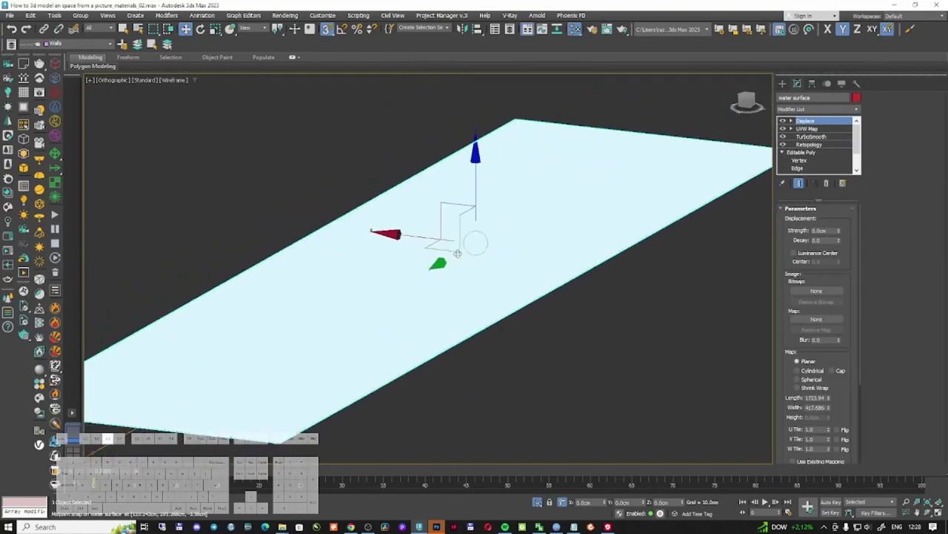
pyautogui.press('F3')
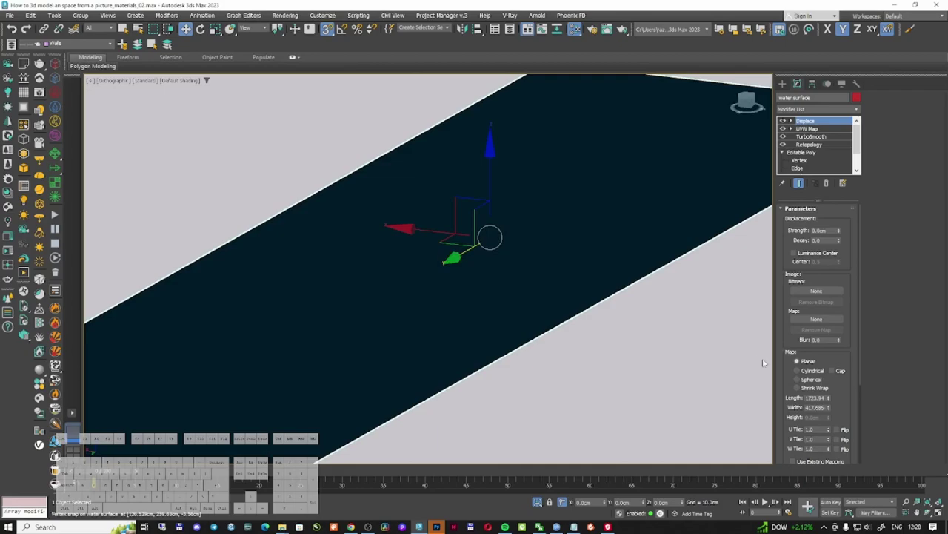
# Step: Create a CoronaPhysicalMtl in the Slate Material Editor's water view and make its base color black
pyautogui.press('m')
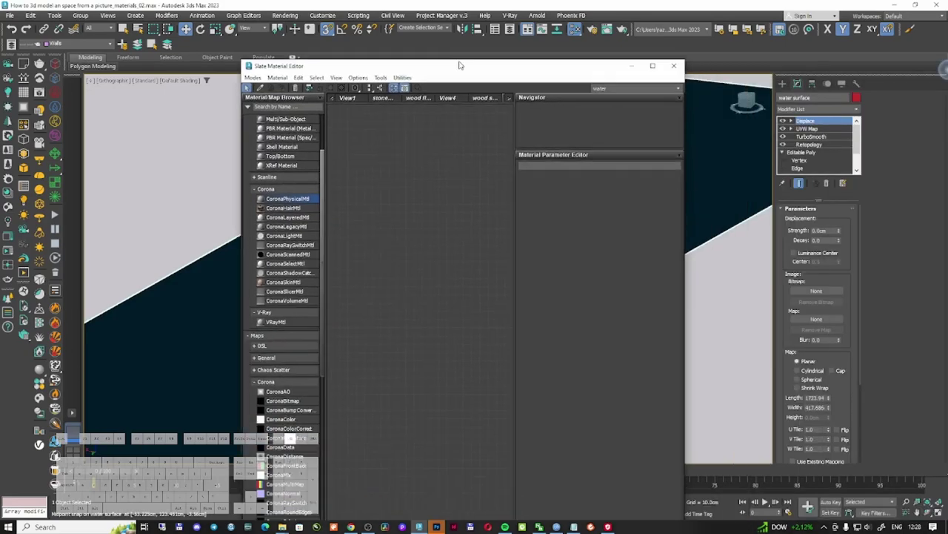
pyautogui.doubleClick(456, 65)
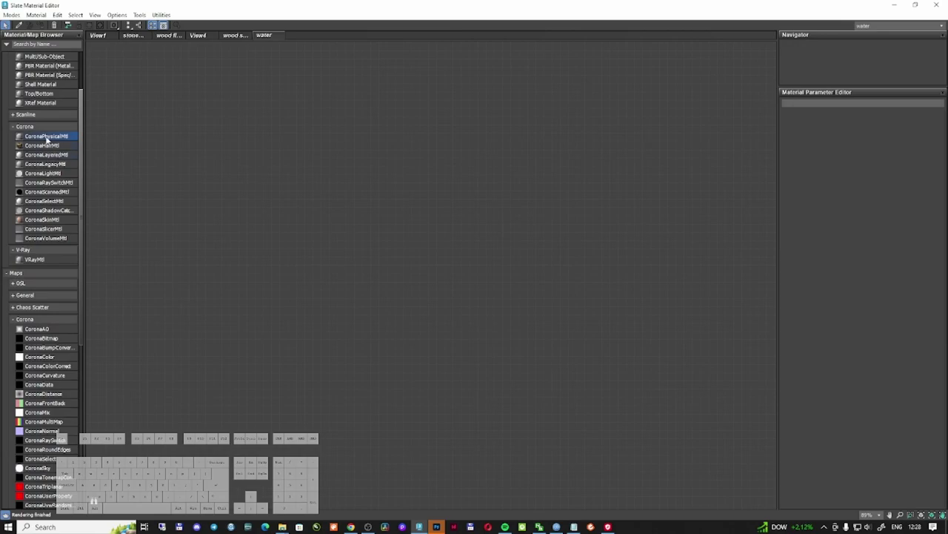
pyautogui.moveTo(358, 212); pyautogui.dragTo(489, 204)
pyautogui.doubleClick(379, 211)
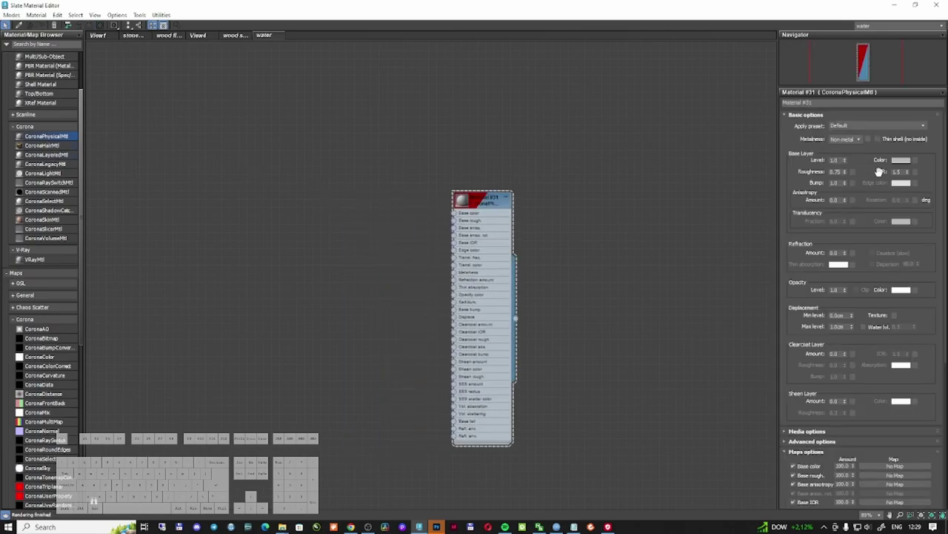
pyautogui.click(901, 159)
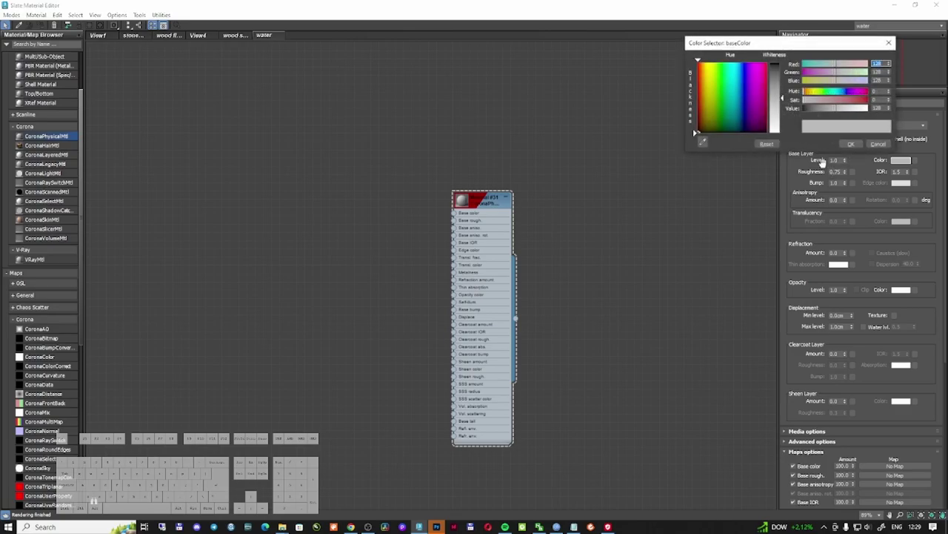
pyautogui.moveTo(784, 99); pyautogui.dragTo(783, 133)
pyautogui.click(850, 144)
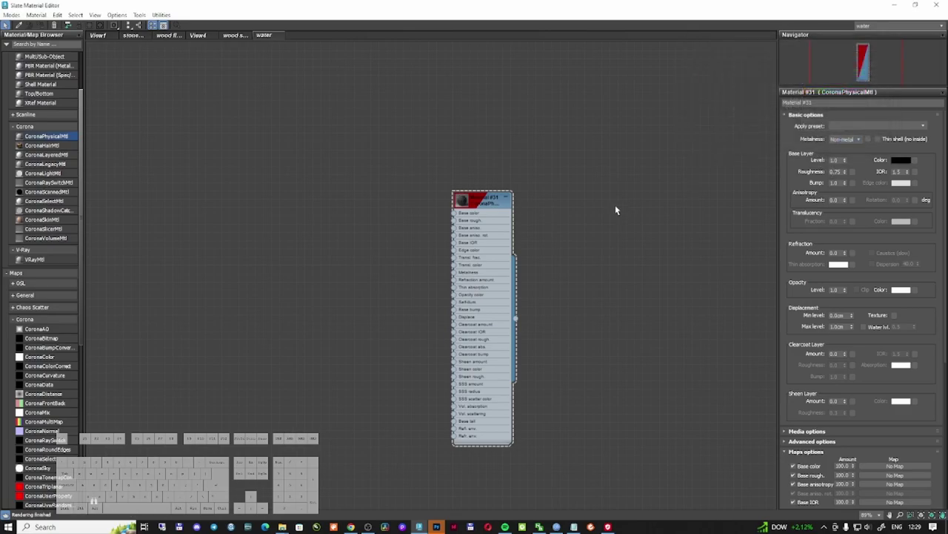
# Step: Enlarge the new material's preview and set its base layer to roughness 0 and IOR 1.33
pyautogui.doubleClick(460, 201)
pyautogui.moveTo(497, 147); pyautogui.dragTo(498, 155)
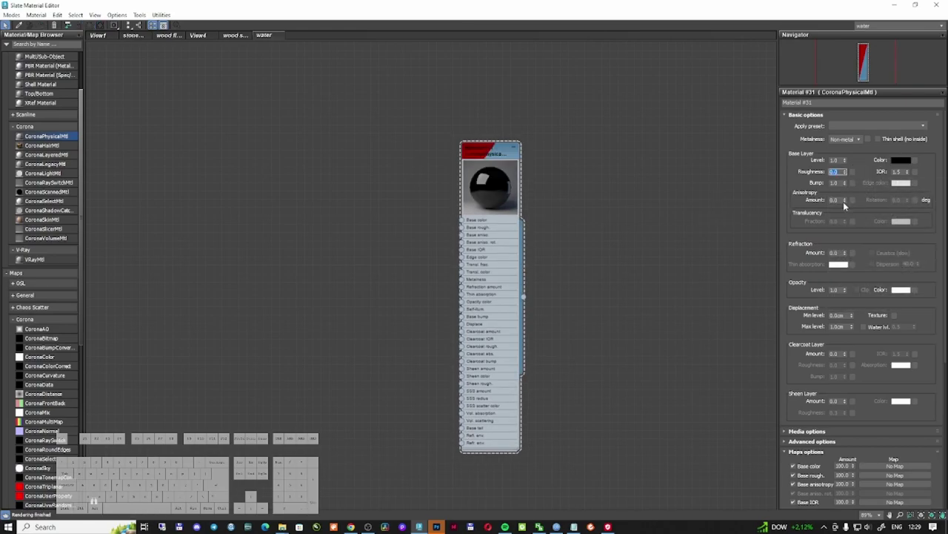
pyautogui.doubleClick(896, 171)
pyautogui.press('Return')
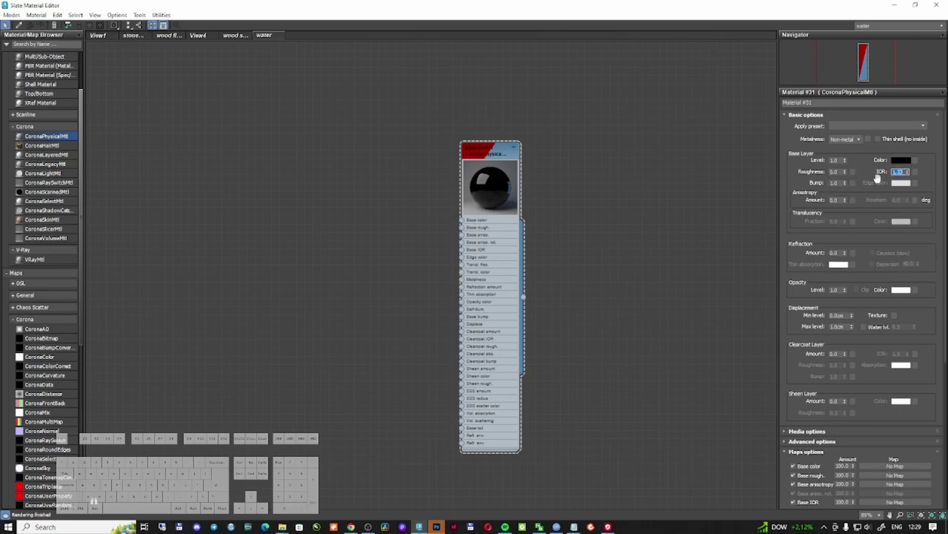
# Step: Set the water material's refraction amount to 0.99
pyautogui.scroll(-1, 851, 251)
pyautogui.moveTo(846, 250); pyautogui.dragTo(815, 74)
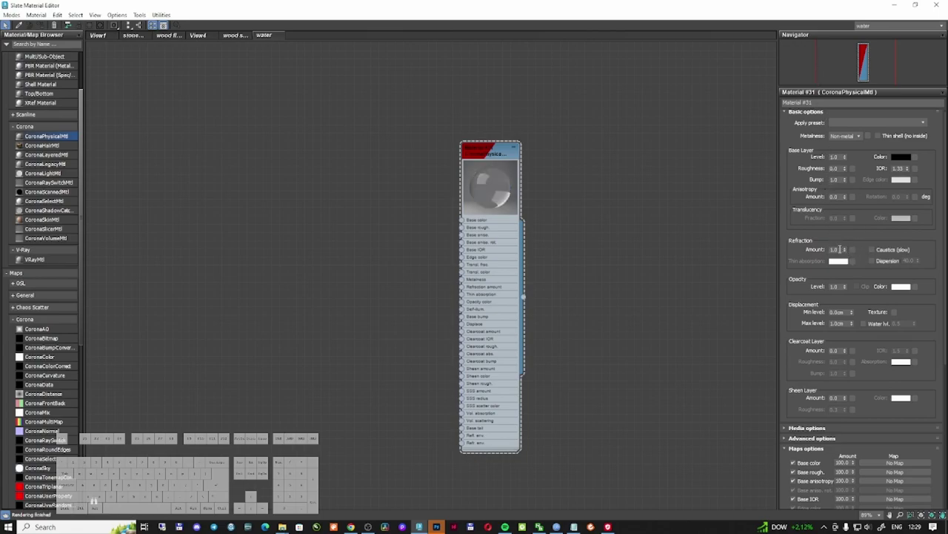
pyautogui.write('.99')
pyautogui.press('Return')
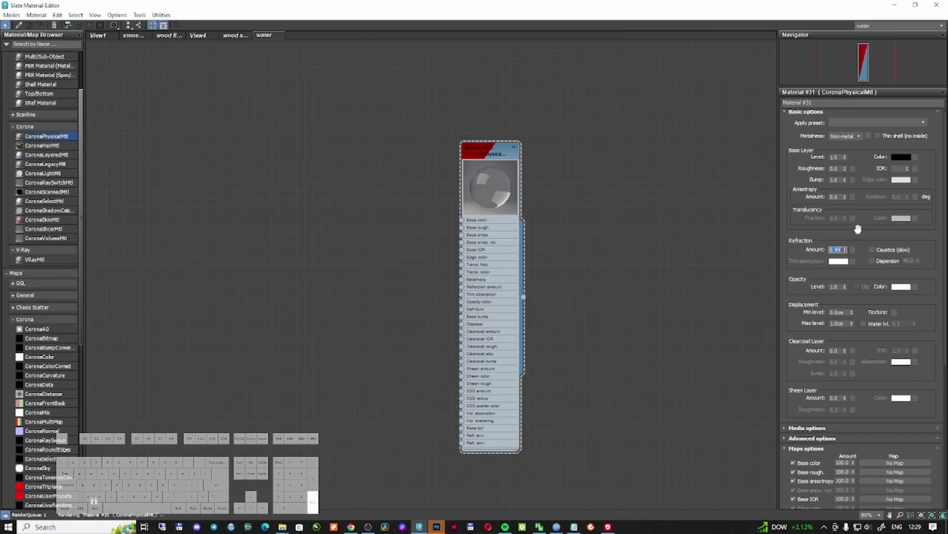
pyautogui.scroll(3, 492, 192)
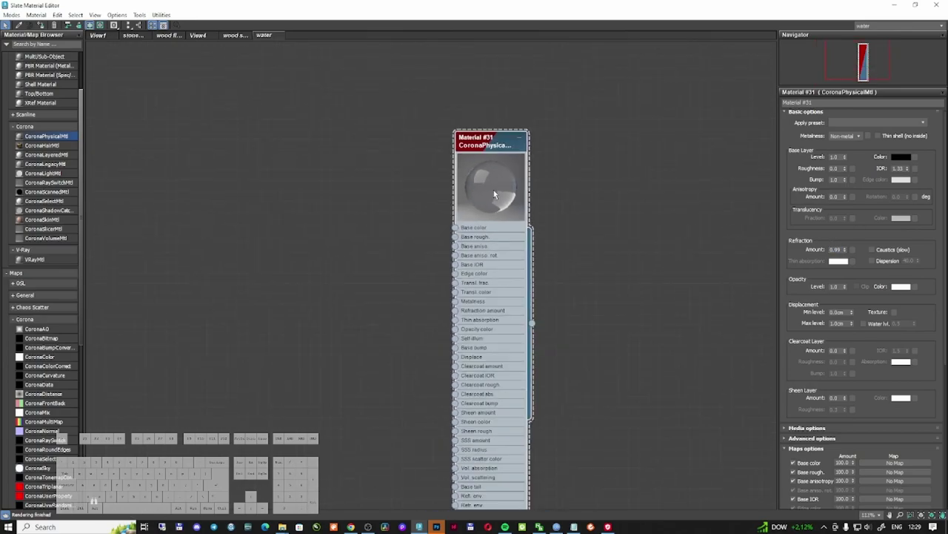
# Step: Set the water material's refraction amount to 0 so that its base layer is opaque
pyautogui.moveTo(595, 5); pyautogui.dragTo(602, 1)
pyautogui.doubleClick(836, 250)
pyautogui.press('Return')
pyautogui.click(339, 163)
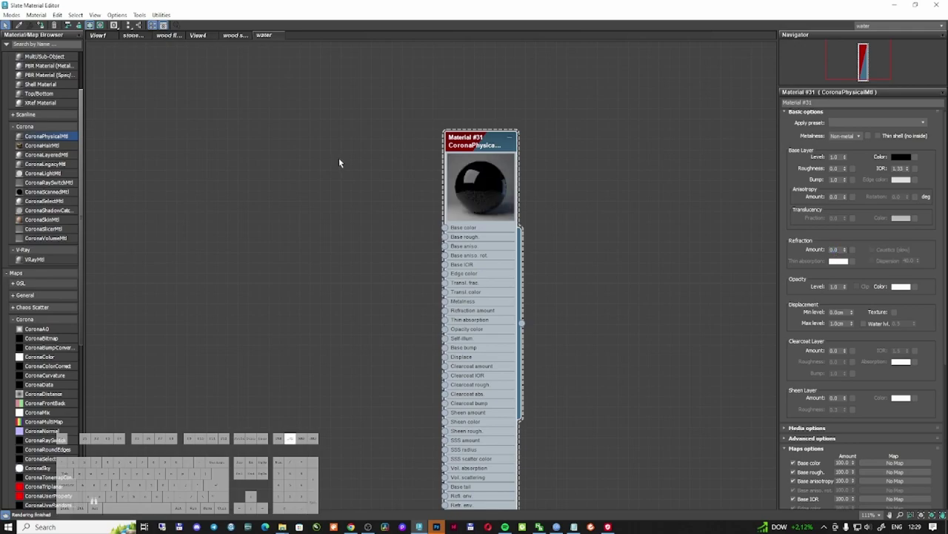
# Step: Search the material browser for "noise" and place a standalone Noise map beside the material
pyautogui.scroll(3, 72, 315)
pyautogui.click(44, 44)
pyautogui.write('noise')
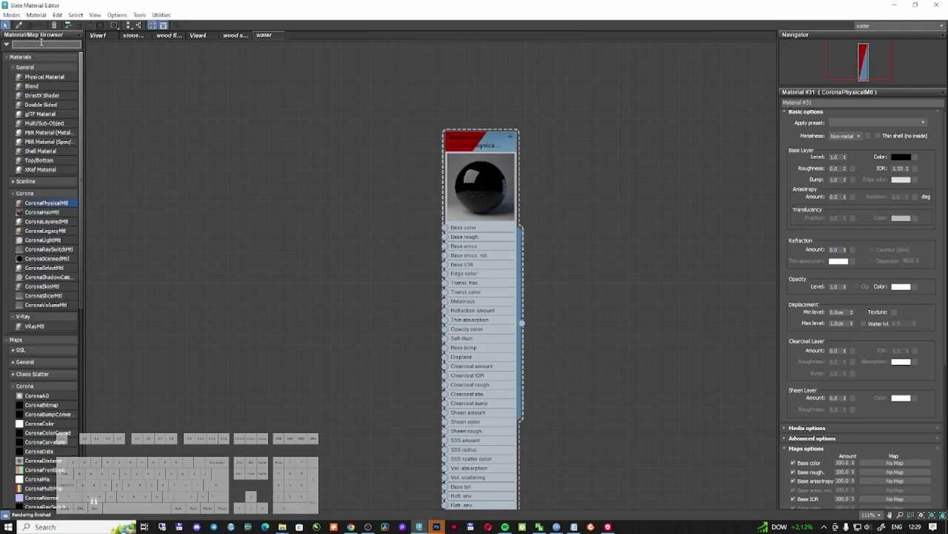
pyautogui.scroll(-2, 37, 77)
pyautogui.moveTo(29, 79); pyautogui.dragTo(244, 151)
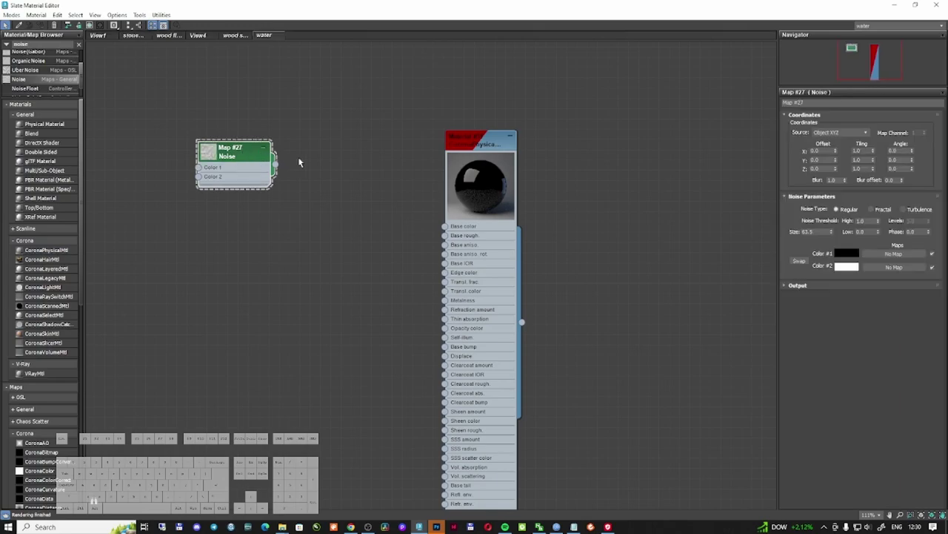
# Step: Delete the unconnected Noise map and connect a new one from the general maps to the material's Base color
pyautogui.click(31, 229)
pyautogui.click(26, 409)
pyautogui.scroll(-6, 47, 334)
pyautogui.press('Delete')
pyautogui.moveTo(31, 242); pyautogui.dragTo(446, 230)
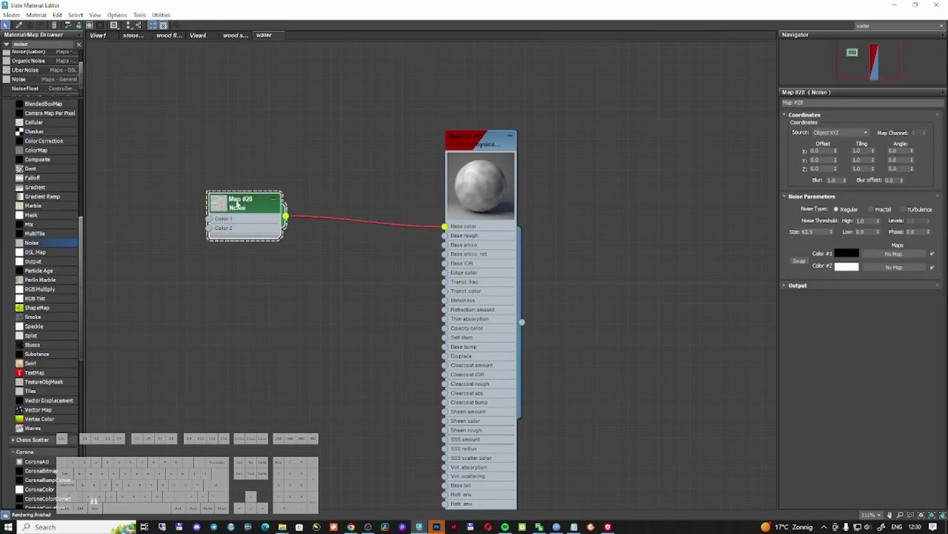
pyautogui.moveTo(413, 5); pyautogui.dragTo(490, 25)
pyautogui.moveTo(448, 268); pyautogui.dragTo(345, 263, button='middle')
pyautogui.scroll(-2, 427, 252)
pyautogui.moveTo(519, 253); pyautogui.dragTo(399, 250, button='middle')
# Step: Assign the black CoronaPhysicalMtl to the selected water surface
pyautogui.click(462, 183)
pyautogui.moveTo(462, 183); pyautogui.dragTo(469, 184)
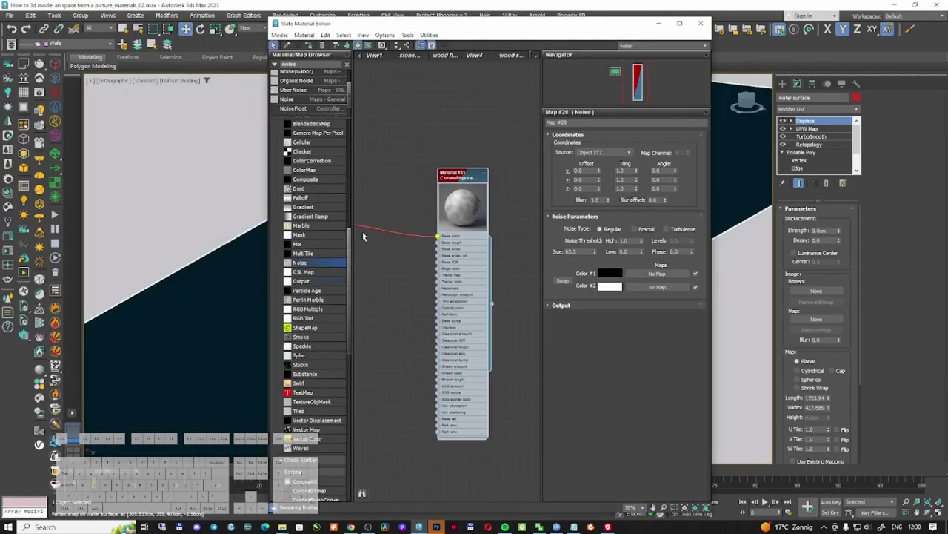
pyautogui.click(311, 46)
pyautogui.moveTo(420, 151); pyautogui.dragTo(511, 152, button='middle')
# Step: Display the Noise map on the water surface in the viewport and set its noise type to Fractal
pyautogui.click(374, 127)
pyautogui.click(356, 46)
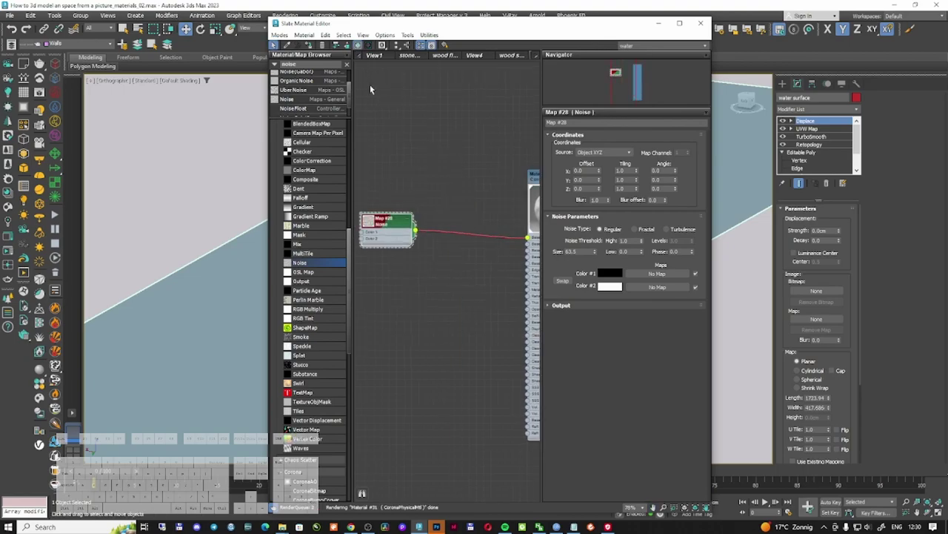
pyautogui.click(659, 23)
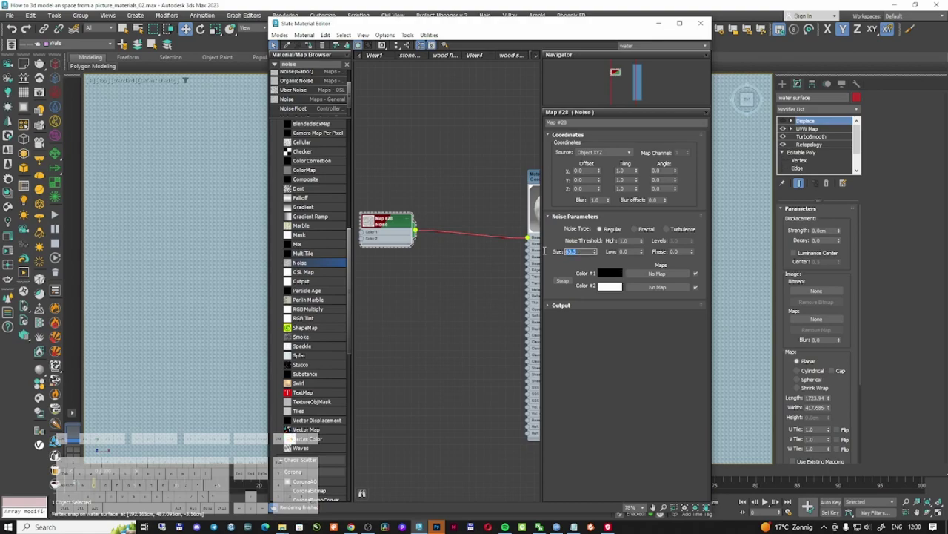
pyautogui.click(642, 229)
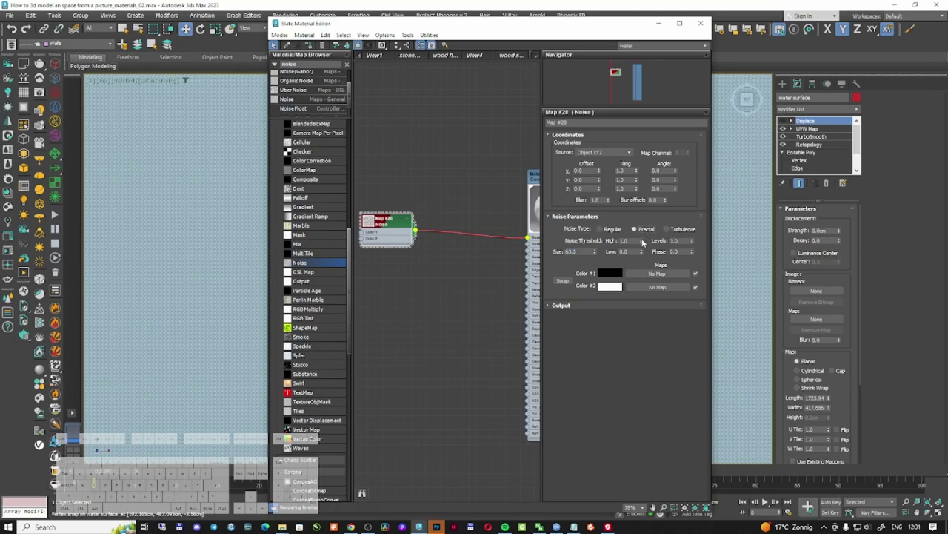
# Step: Disconnect the Noise map from the material's Base color and use it as the Displace modifier's map
pyautogui.click(453, 232)
pyautogui.press('Delete')
pyautogui.moveTo(417, 234); pyautogui.dragTo(815, 318)
# Step: Set the water material's refraction amount to 1.0 and return to the camera view of the pool
pyautogui.click(454, 293)
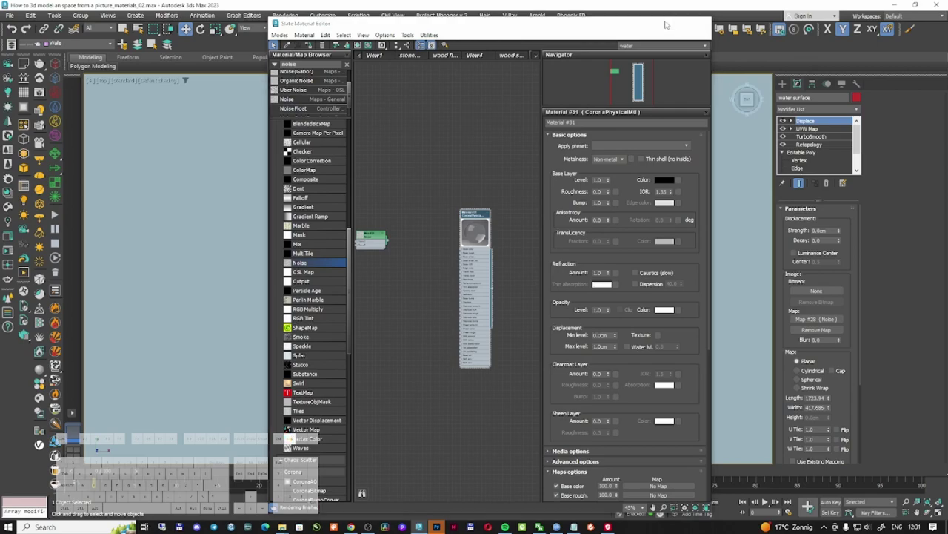
pyautogui.click(658, 23)
pyautogui.rightClick(435, 251)
pyautogui.click(451, 203)
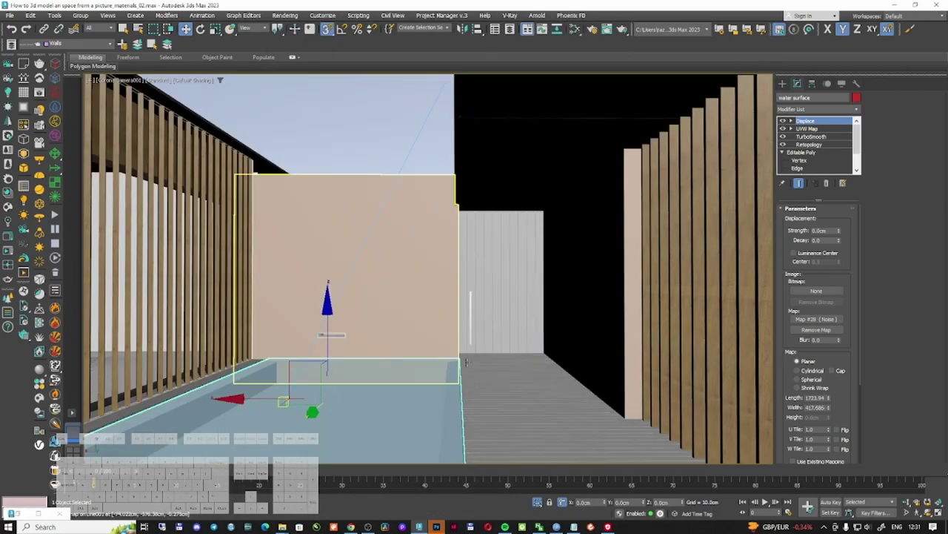
# Step: Set the Displace modifier's strength to 3 cm on the water surface
pyautogui.doubleClick(826, 230)
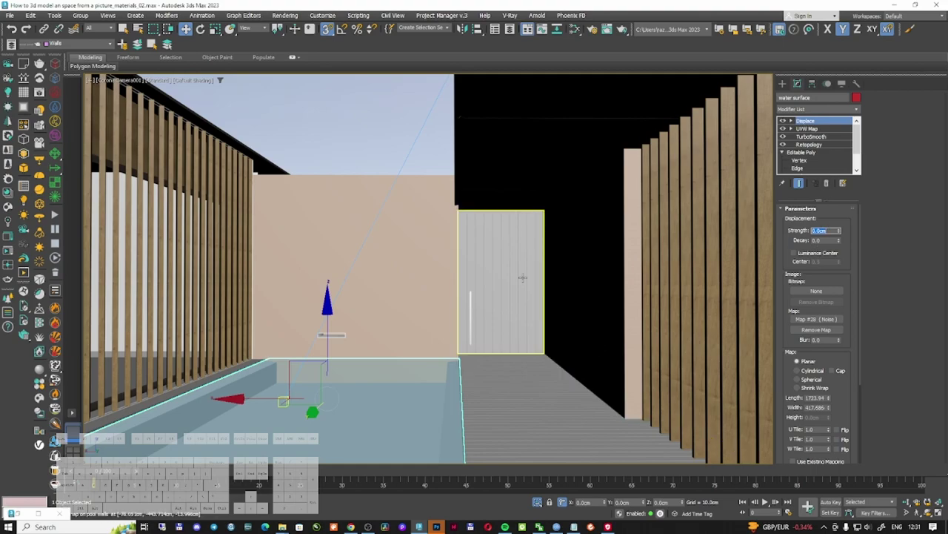
pyautogui.write('3')
pyautogui.press('Return')
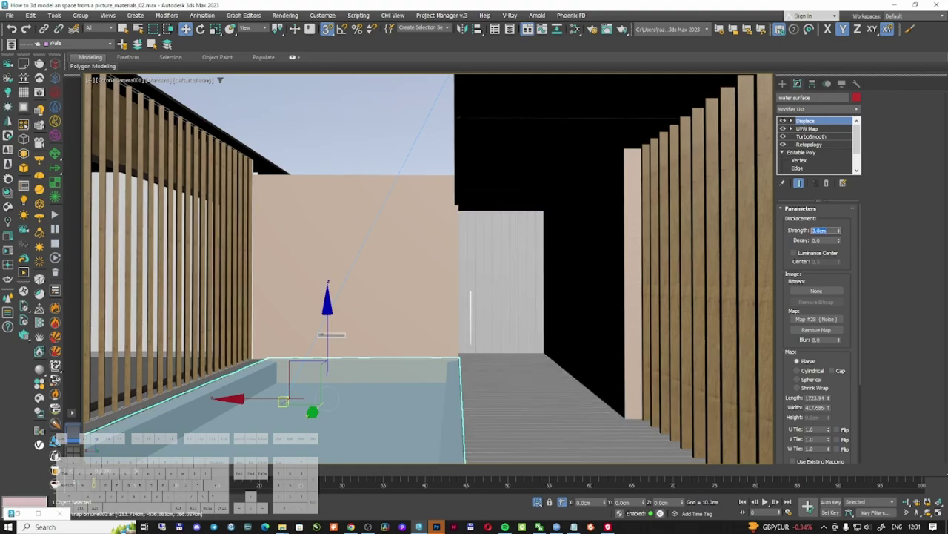
pyautogui.rightClick(417, 390)
# Step: Isolate the water surface and examine its displaced mesh from the front and at an angle
pyautogui.hotkey('alt', 'q')
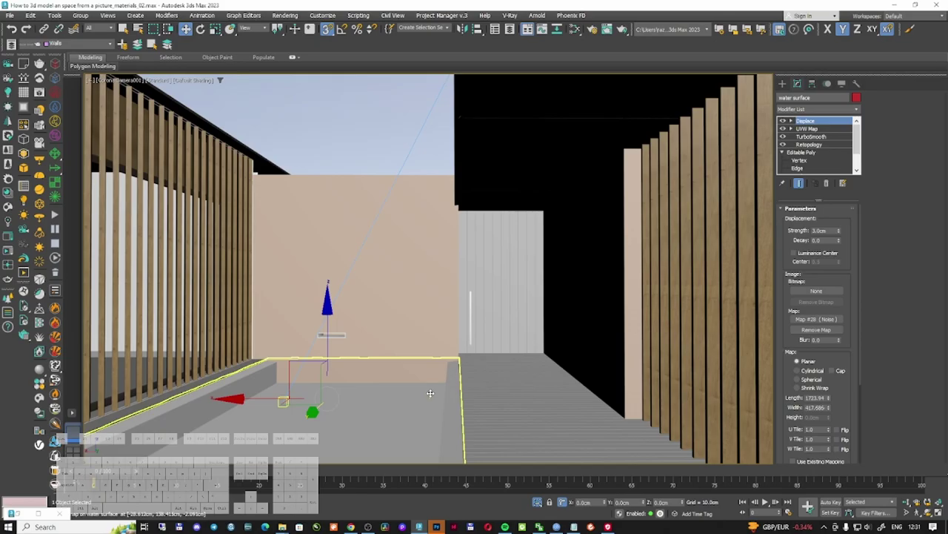
pyautogui.press('f')
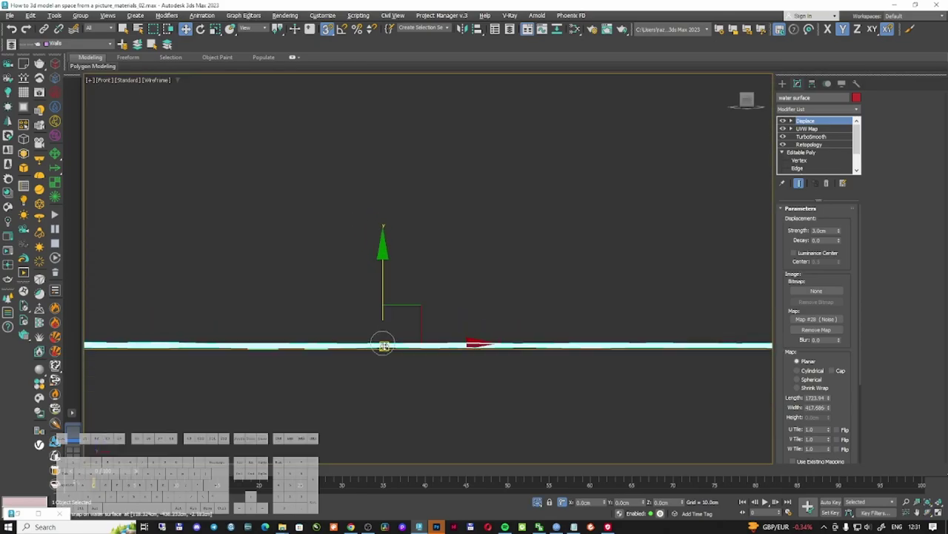
pyautogui.keyDown('alt'); pyautogui.moveTo(383, 346); pyautogui.dragTo(426, 357, button='middle'); pyautogui.keyUp('alt')
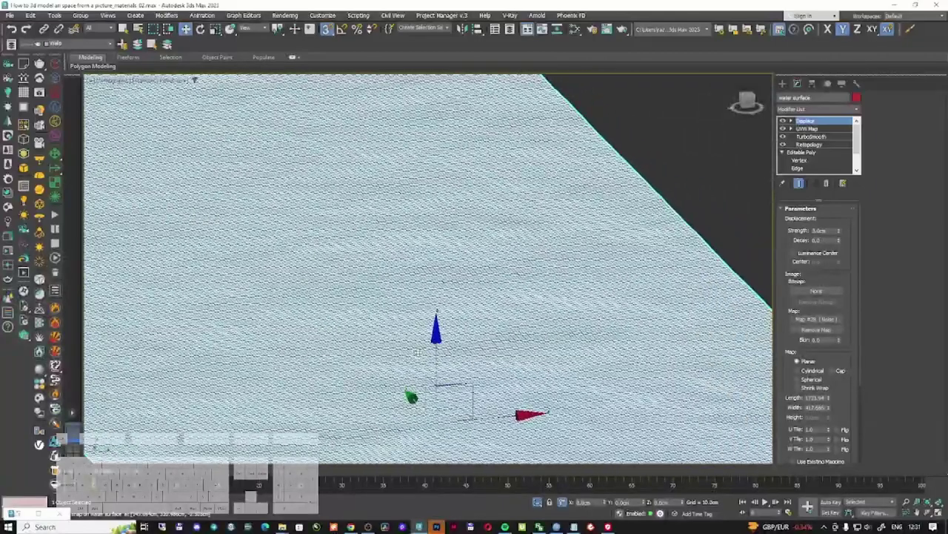
# Step: Set the size of the water surface's Noise map to 10
pyautogui.press('m')
pyautogui.moveTo(443, 194); pyautogui.dragTo(539, 214, button='middle')
pyautogui.doubleClick(468, 255)
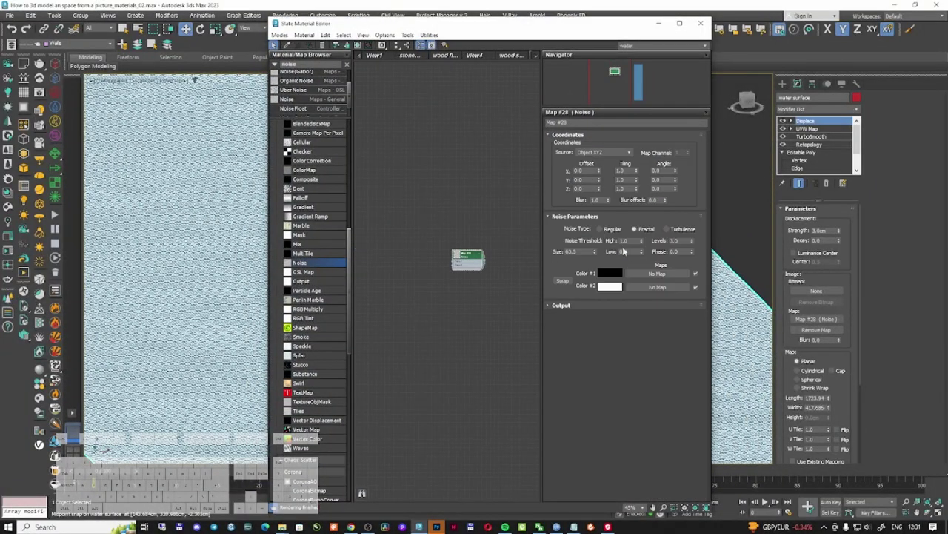
pyautogui.doubleClick(588, 252)
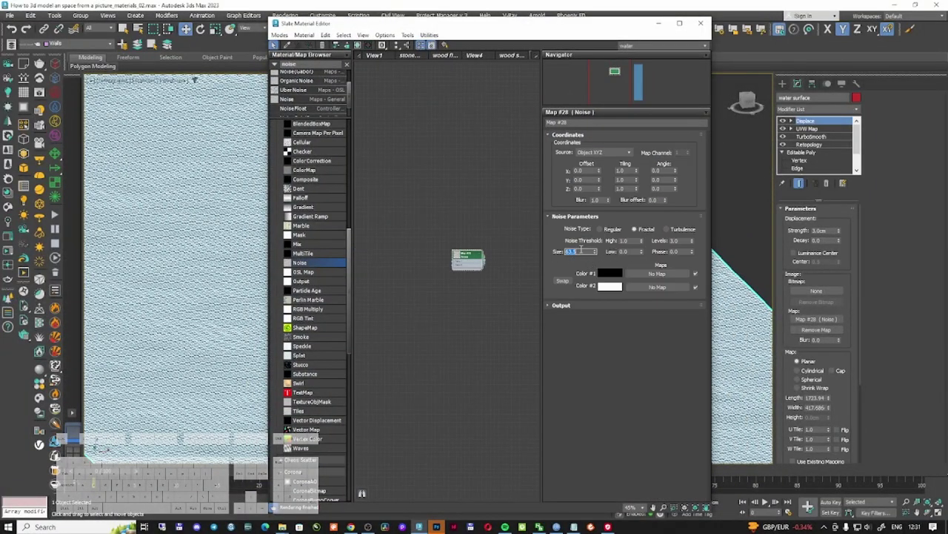
pyautogui.write('10')
pyautogui.press('Return')
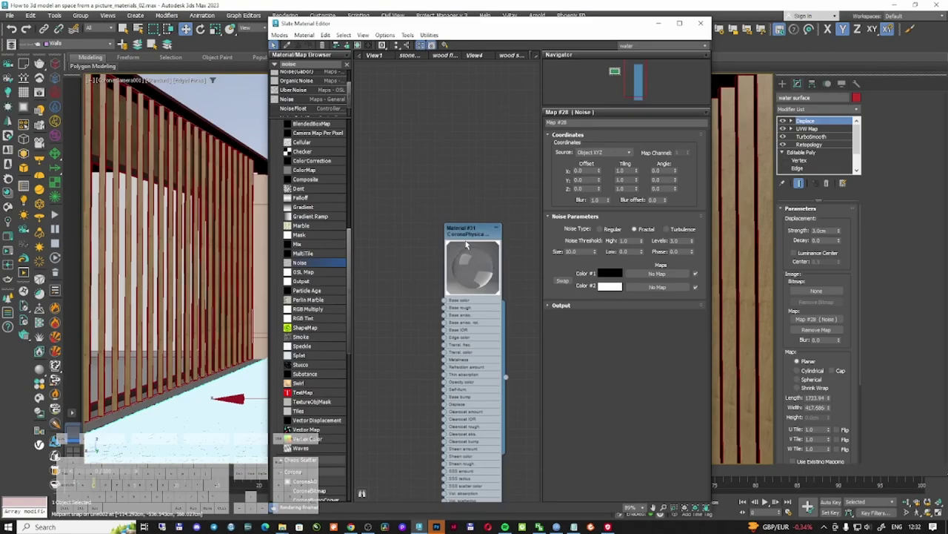
# Step: Check the water in the interactive render and arrange a smaller render window beside the material editor
pyautogui.moveTo(467, 244); pyautogui.dragTo(442, 244)
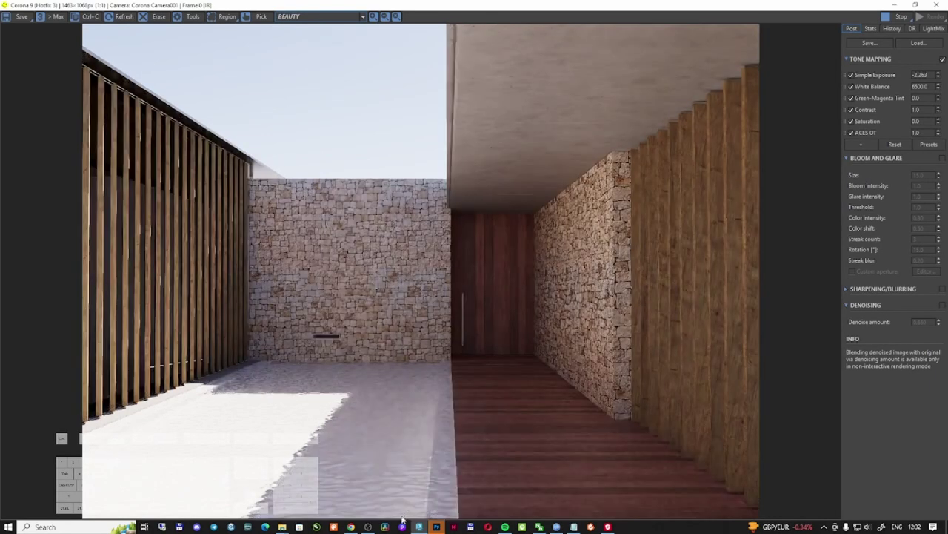
pyautogui.scroll(2, 391, 498)
pyautogui.scroll(-2, 399, 426)
pyautogui.click(916, 5)
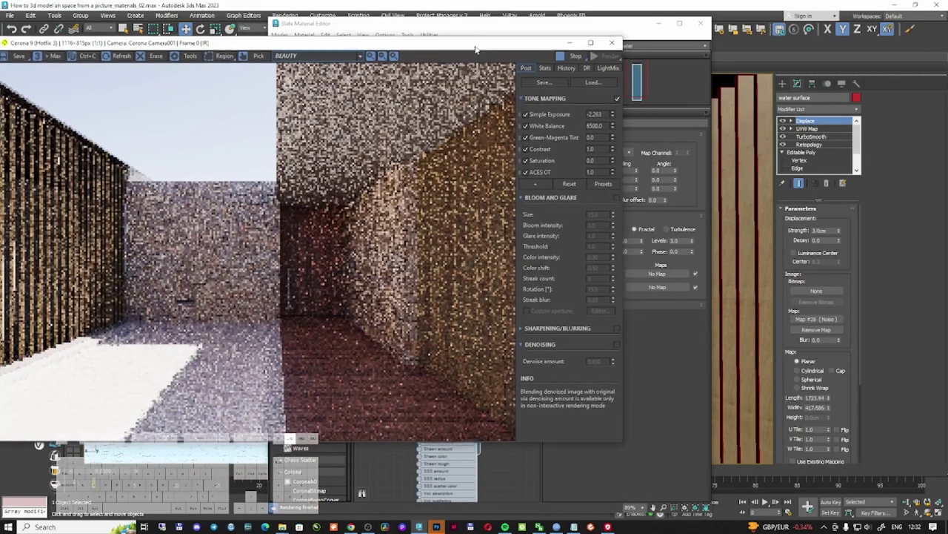
pyautogui.moveTo(476, 49); pyautogui.dragTo(507, 36)
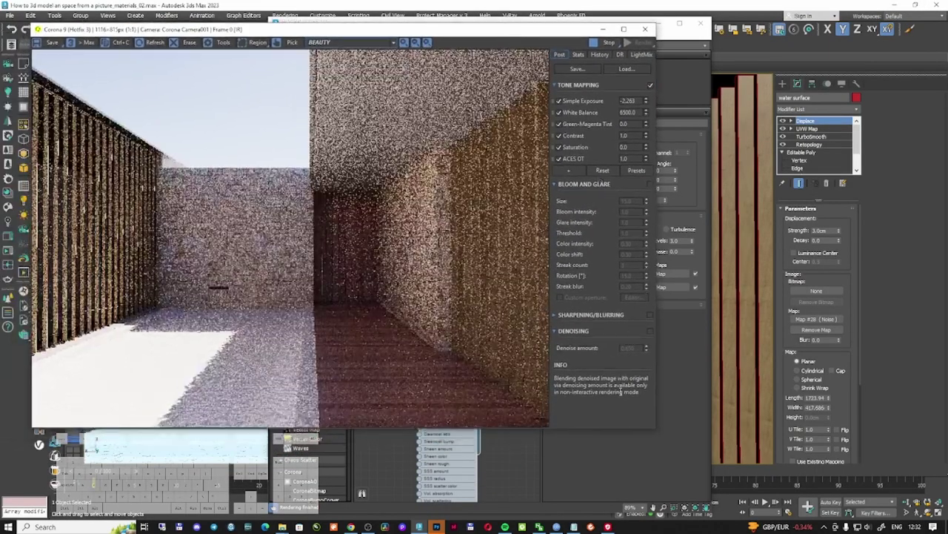
pyautogui.moveTo(654, 430); pyautogui.dragTo(508, 320)
pyautogui.moveTo(559, 36); pyautogui.dragTo(733, 21)
# Step: Set the water material's volumetric absorption color to a pale light blue
pyautogui.click(621, 219)
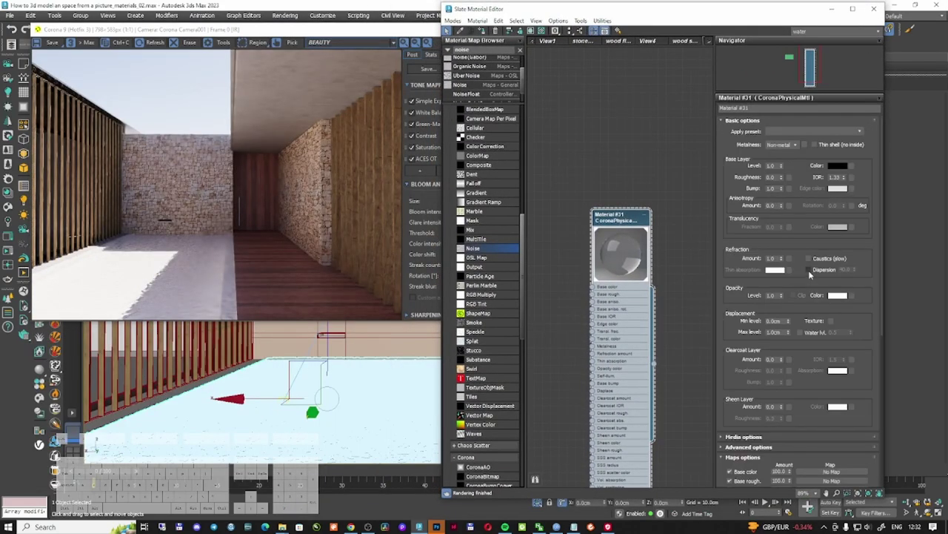
pyautogui.scroll(-3, 797, 296)
pyautogui.click(773, 340)
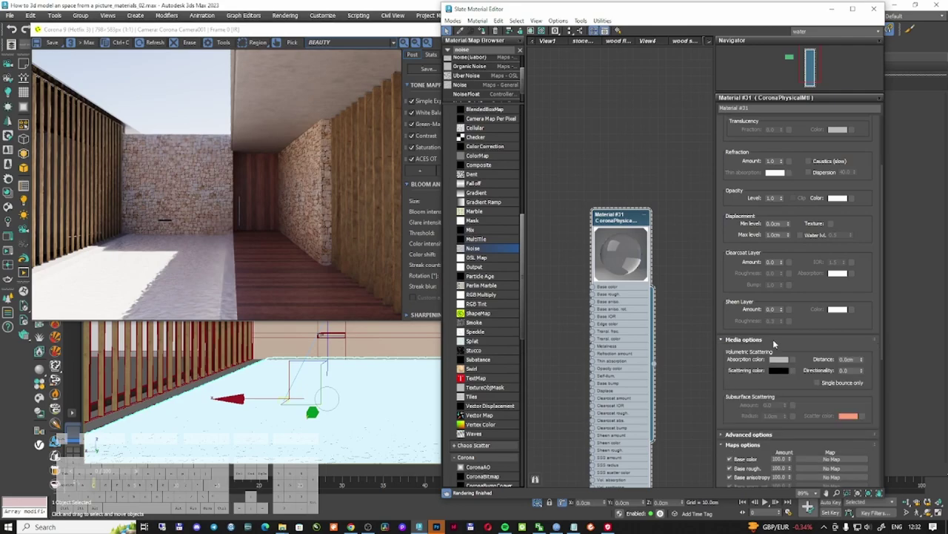
pyautogui.click(781, 360)
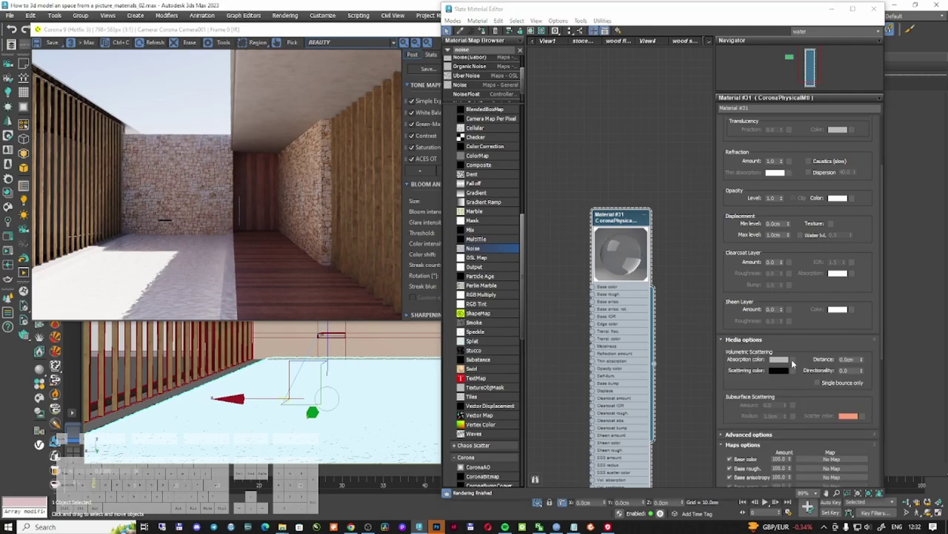
pyautogui.click(626, 272)
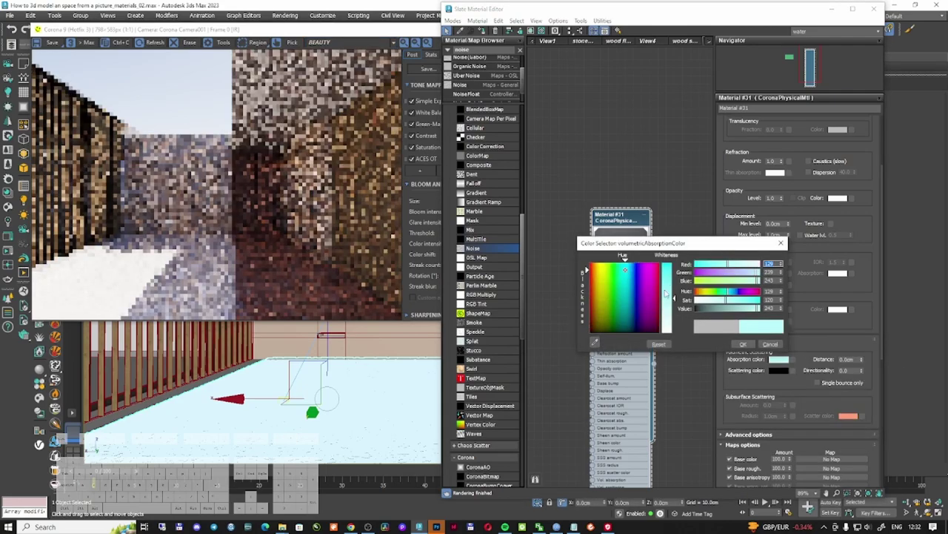
pyautogui.moveTo(627, 274); pyautogui.dragTo(628, 283)
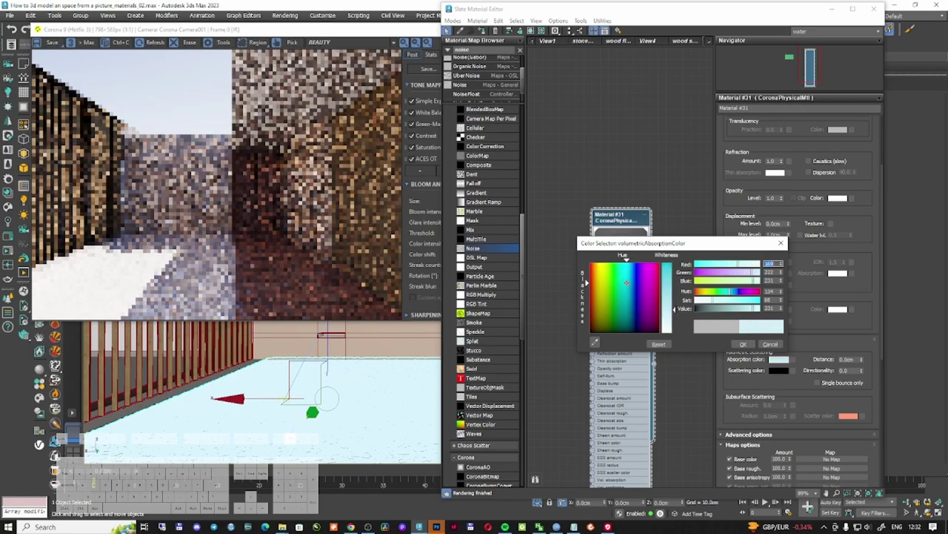
pyautogui.click(744, 344)
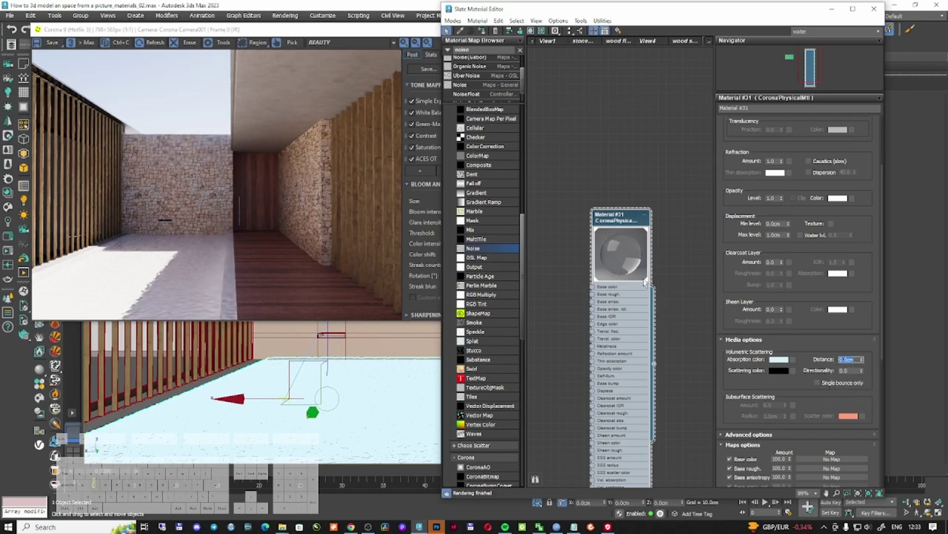
# Step: Set the water material's absorption distance to 10 cm and inspect the pool in the render
pyautogui.write('10')
pyautogui.press('Return')
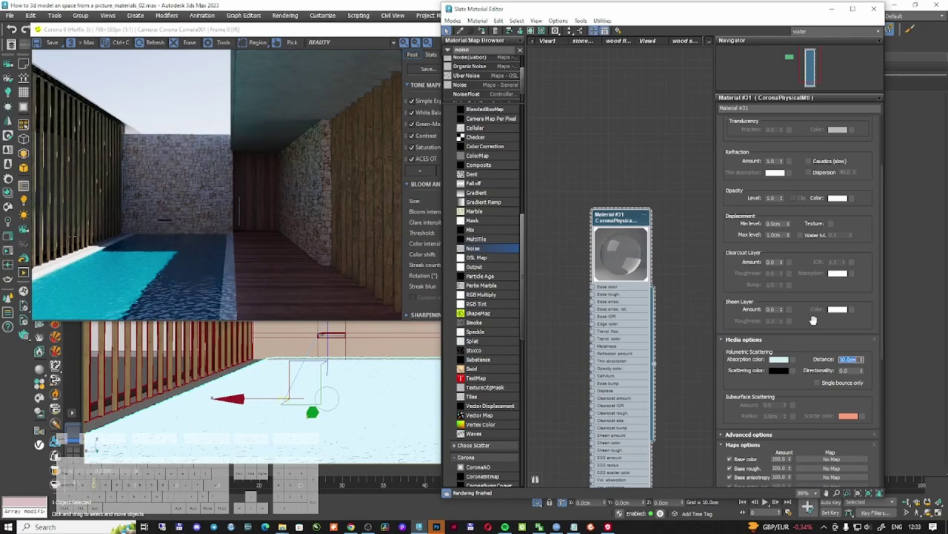
pyautogui.scroll(1, 213, 298)
pyautogui.scroll(-1, 219, 294)
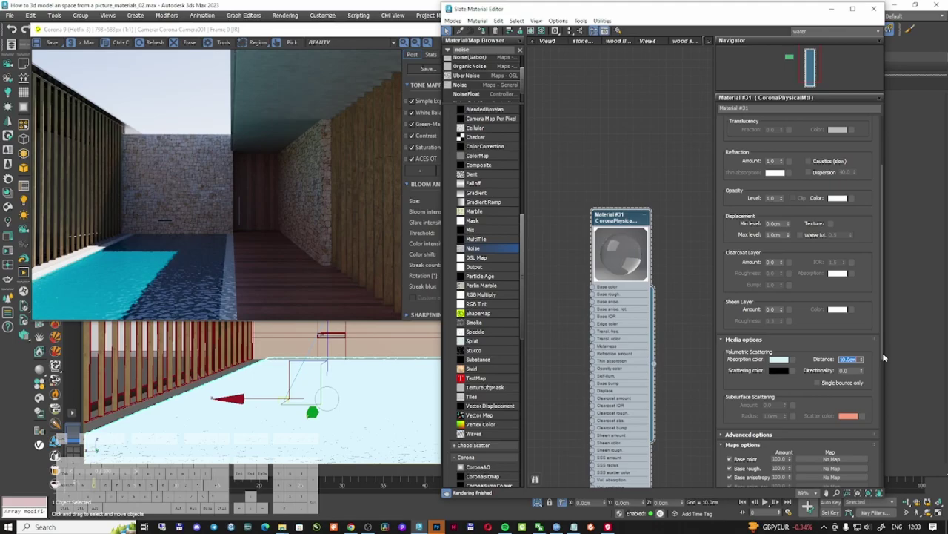
# Step: Try several larger absorption distances on the water material while comparing the pool's tint in the interactive render
pyautogui.write('300')
pyautogui.press('Return')
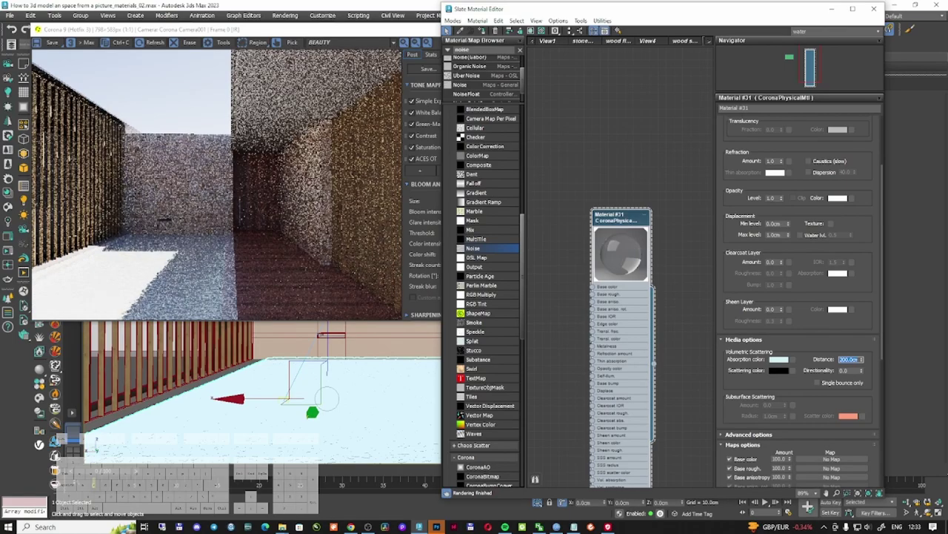
pyautogui.write('150')
pyautogui.press('Return')
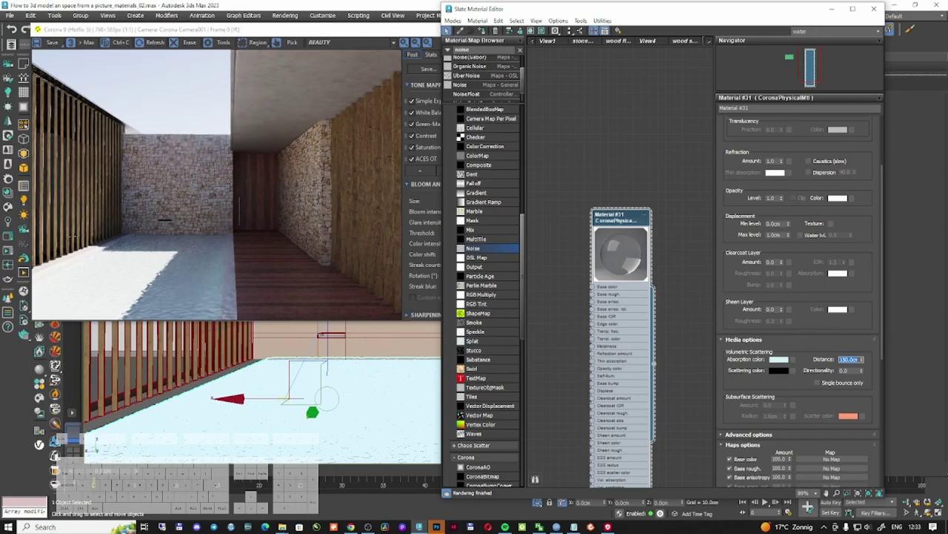
pyautogui.write('40')
pyautogui.press('Return')
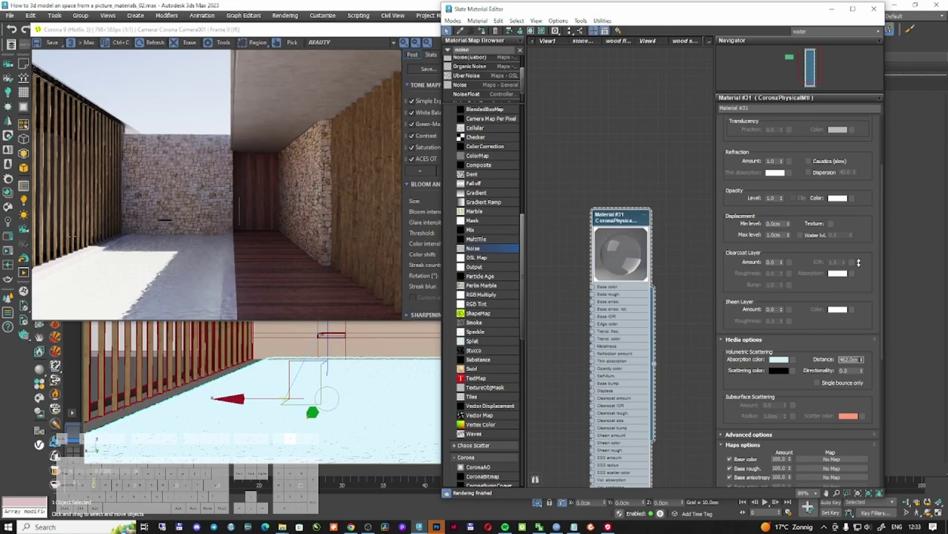
pyautogui.moveTo(858, 262); pyautogui.dragTo(858, 375)
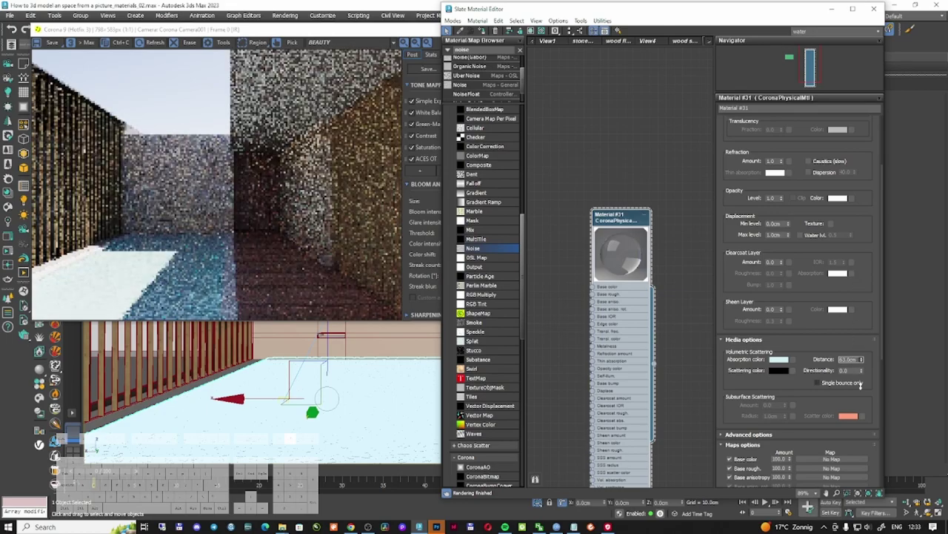
pyautogui.moveTo(860, 384); pyautogui.dragTo(863, 373)
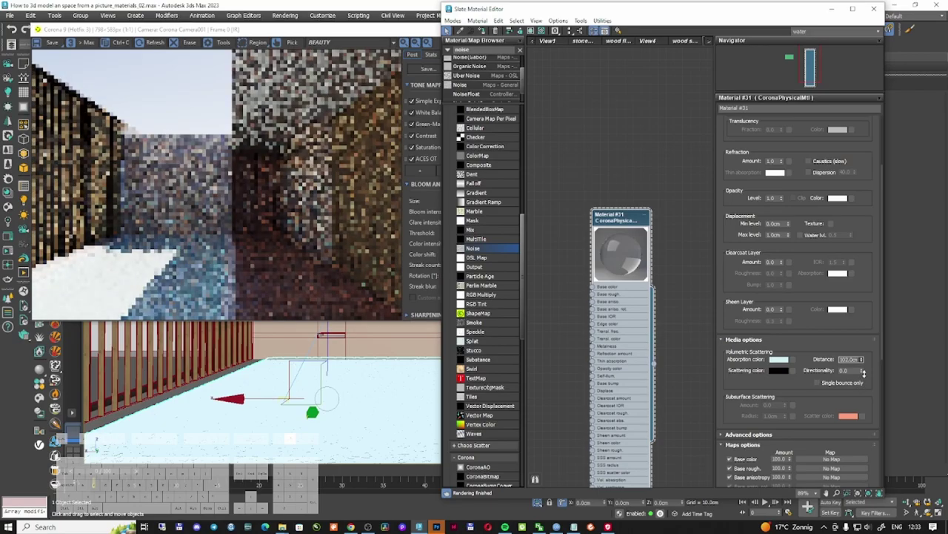
pyautogui.moveTo(864, 375); pyautogui.dragTo(866, 339)
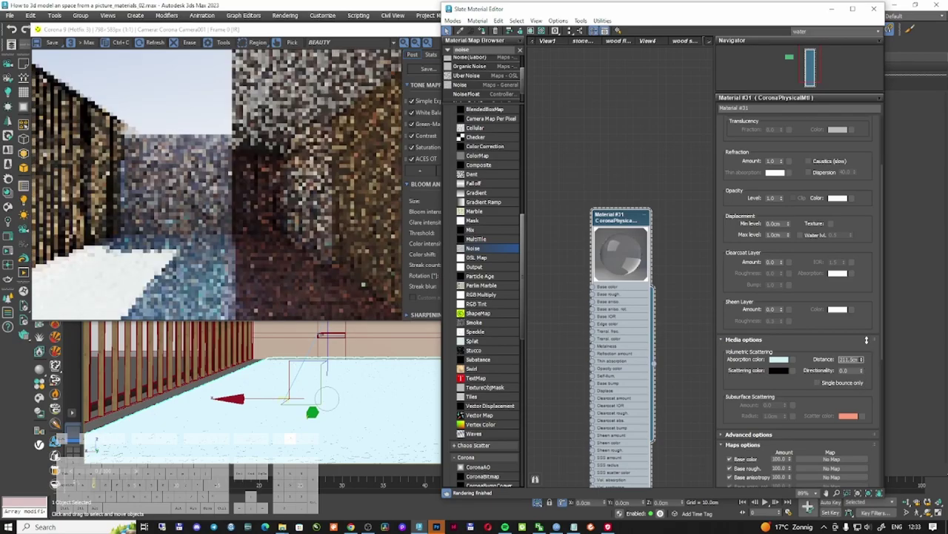
# Step: Set the water material's absorption distance to 150 cm and inspect the rendered pool
pyautogui.doubleClick(857, 360)
pyautogui.write('150')
pyautogui.press('Return')
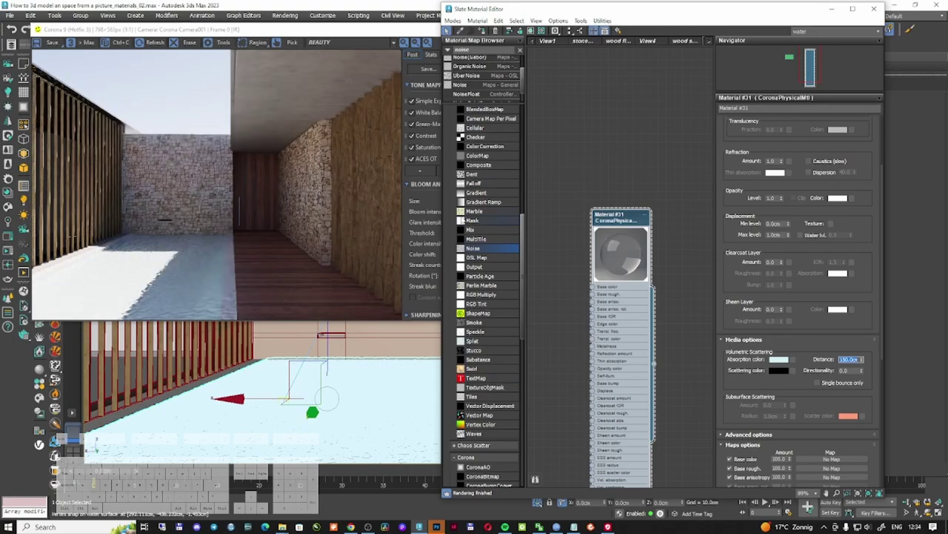
pyautogui.scroll(1, 183, 306)
pyautogui.scroll(-1, 184, 306)
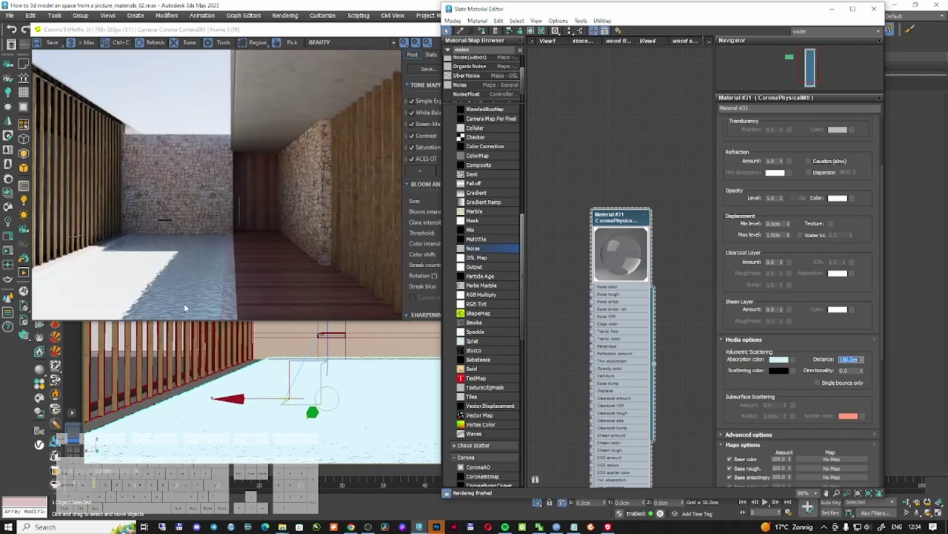
# Step: Set the fractal Noise map's threshold to 0.8 high and 0.265 low, and raise its levels to 9
pyautogui.moveTo(598, 196); pyautogui.dragTo(641, 225, button='middle')
pyautogui.scroll(-4, 641, 226)
pyautogui.scroll(3, 593, 233)
pyautogui.doubleClick(620, 264)
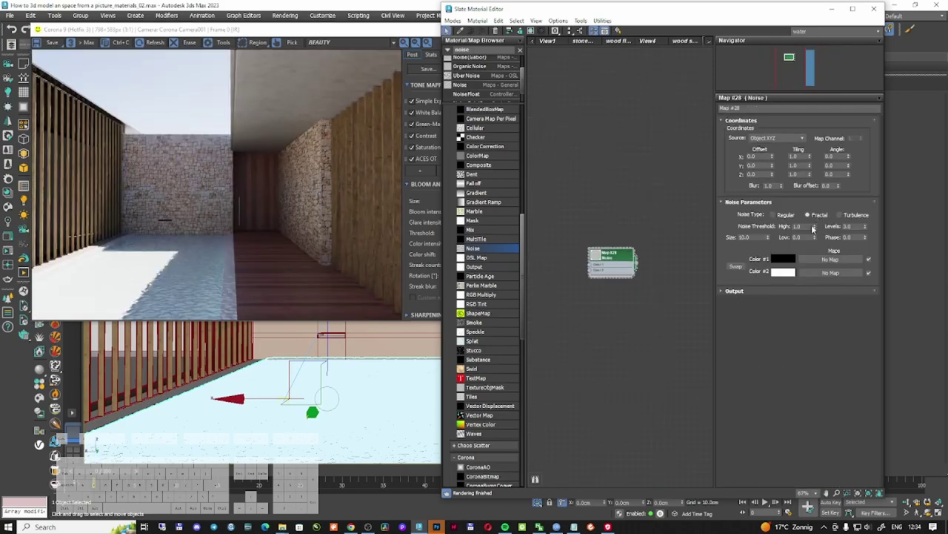
pyautogui.click(783, 218)
pyautogui.click(817, 215)
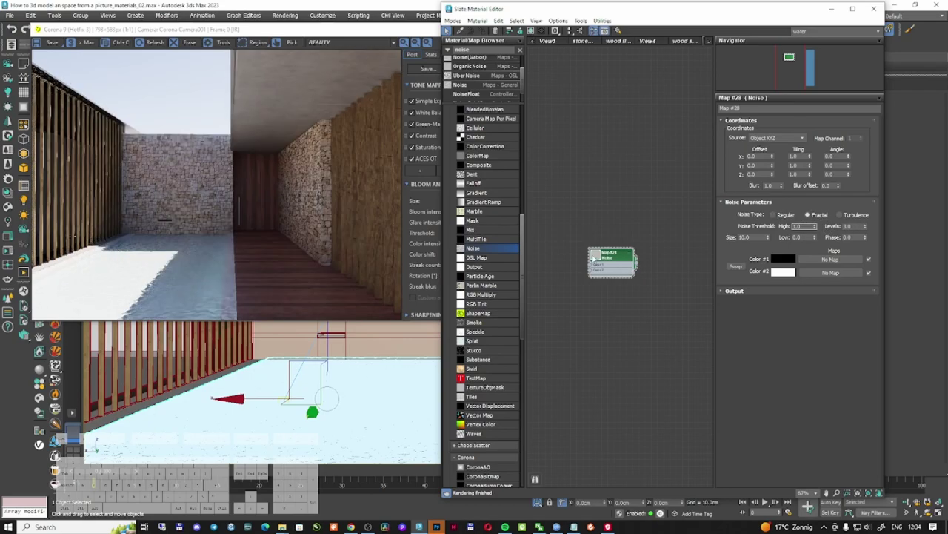
pyautogui.press('z')
pyautogui.moveTo(815, 237); pyautogui.dragTo(820, 190)
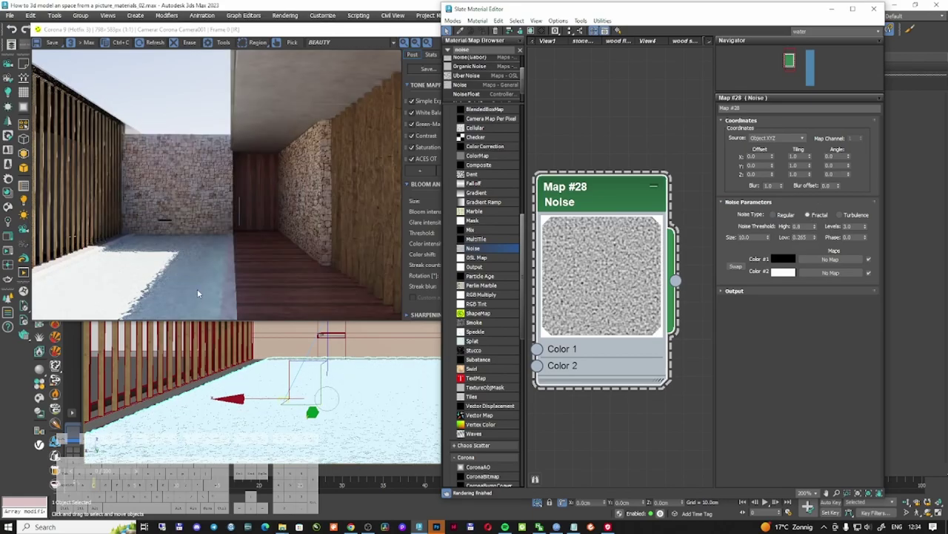
pyautogui.scroll(2, 221, 256)
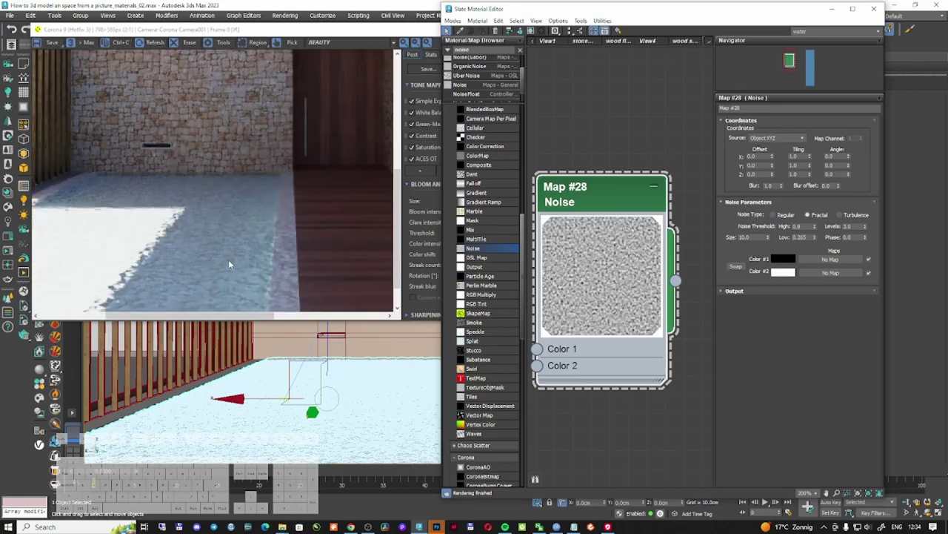
pyautogui.click(864, 223)
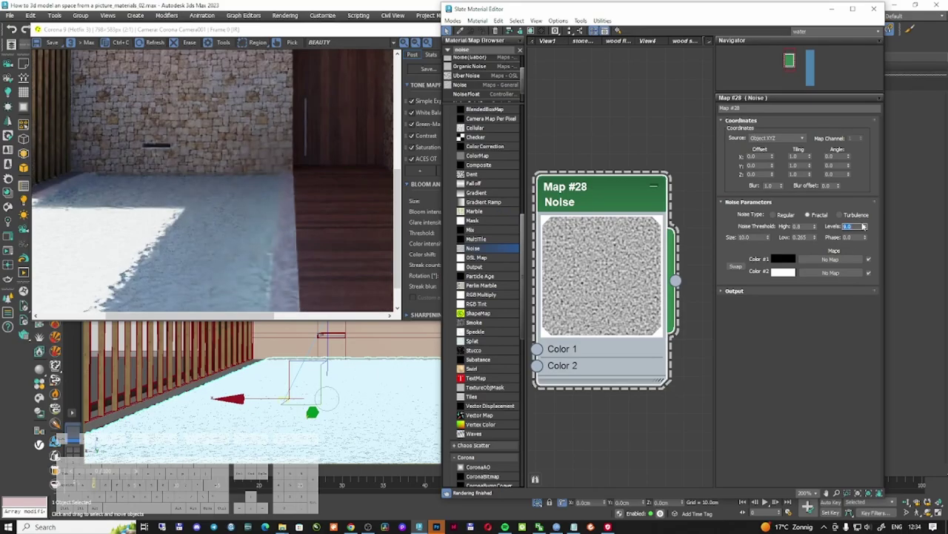
# Step: Minimize the material editor and set the water surface's Displace strength to 1 cm
pyautogui.click(832, 9)
pyautogui.doubleClick(825, 231)
pyautogui.write('1.0cm')
pyautogui.press('Return')
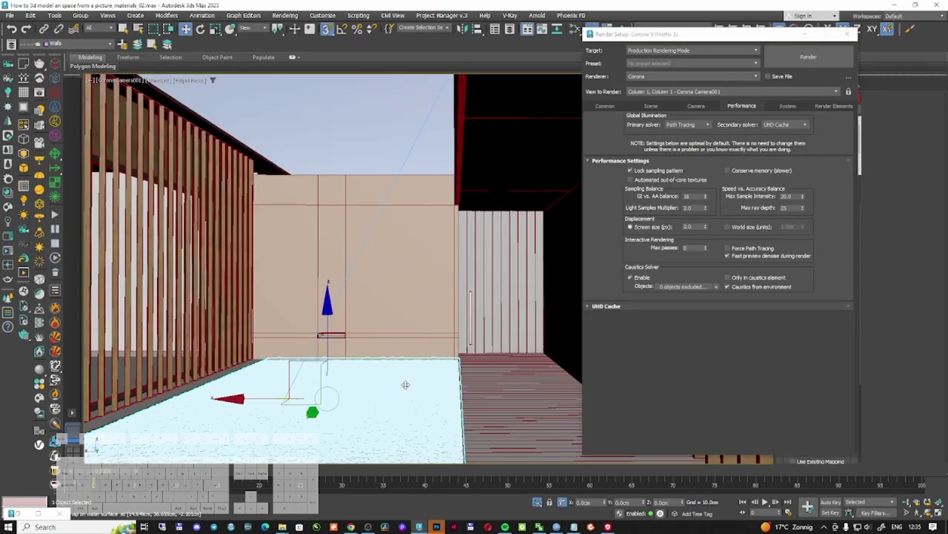
# Step: Hide the water surface and isolate the pool basin in an angled shaded view
pyautogui.rightClick(406, 385)
pyautogui.click(449, 321)
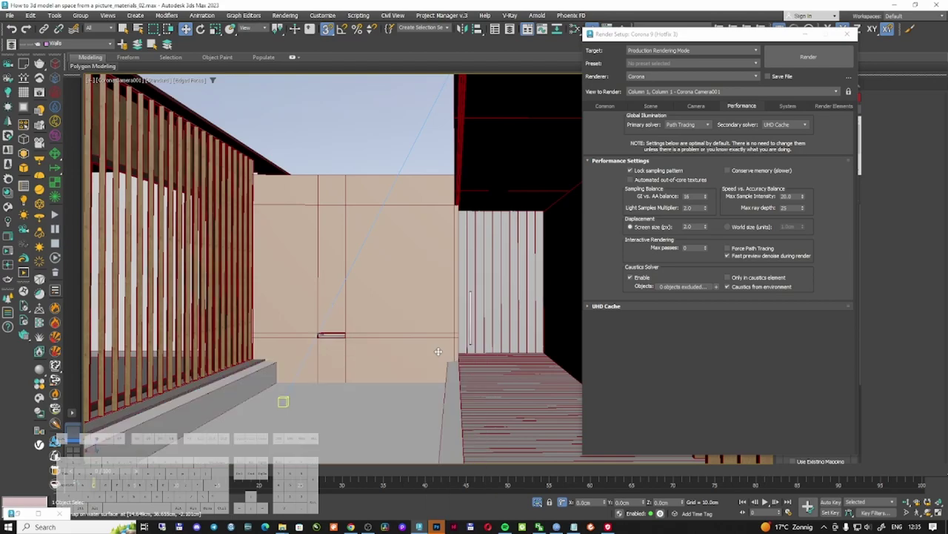
pyautogui.click(371, 422)
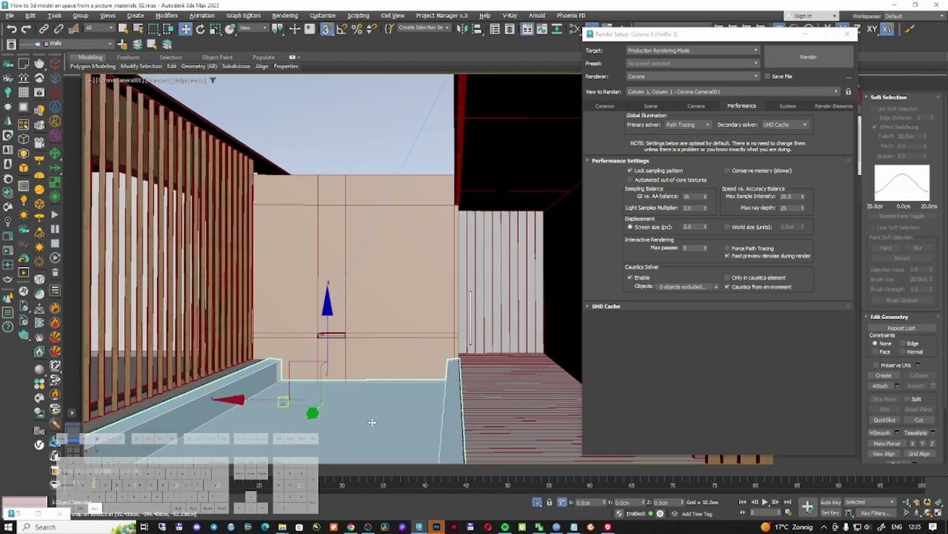
pyautogui.hotkey('alt', 'q')
pyautogui.press('t')
pyautogui.keyDown('alt'); pyautogui.moveTo(378, 409); pyautogui.dragTo(415, 287, button='middle'); pyautogui.keyUp('alt')
pyautogui.press('F3')
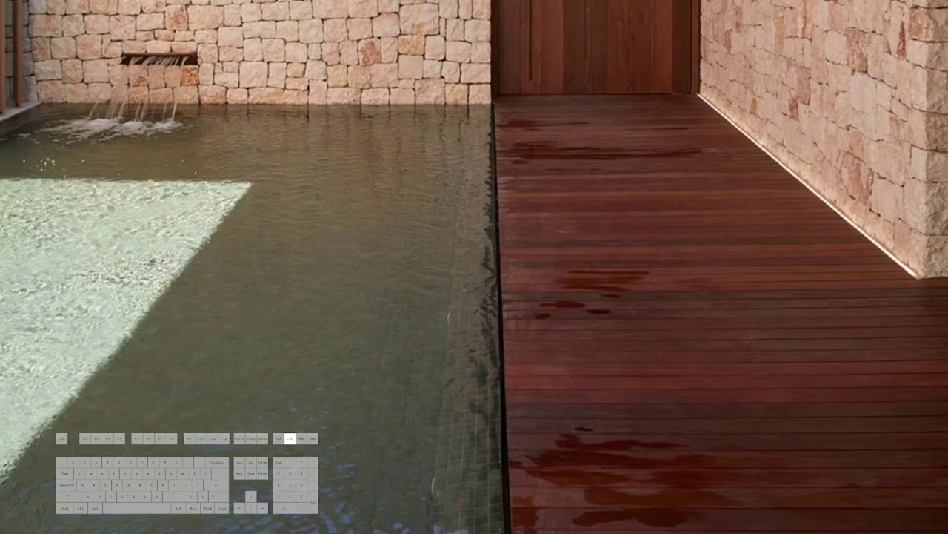
# Step: Examine the pool's tiles and water in the reference photo and return to the model
pyautogui.scroll(-1, 502, 489)
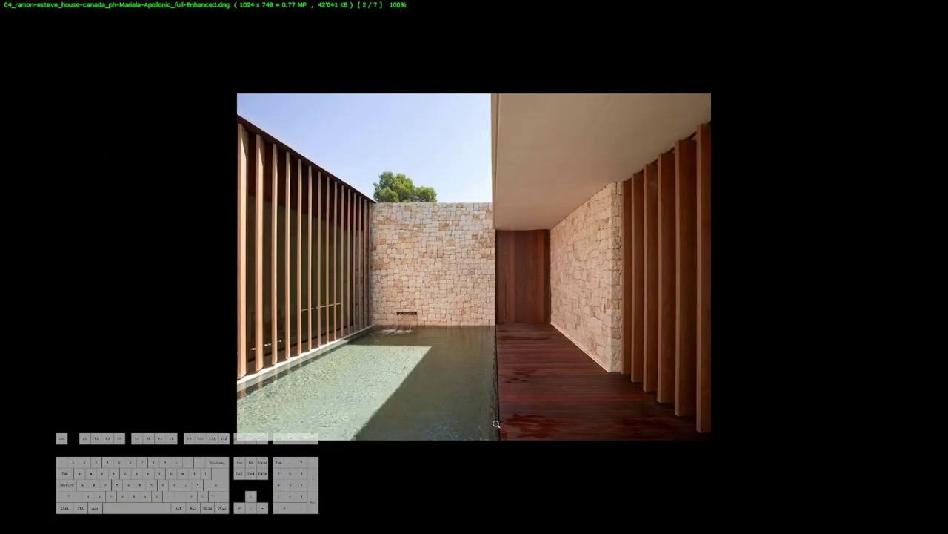
pyautogui.click(496, 433)
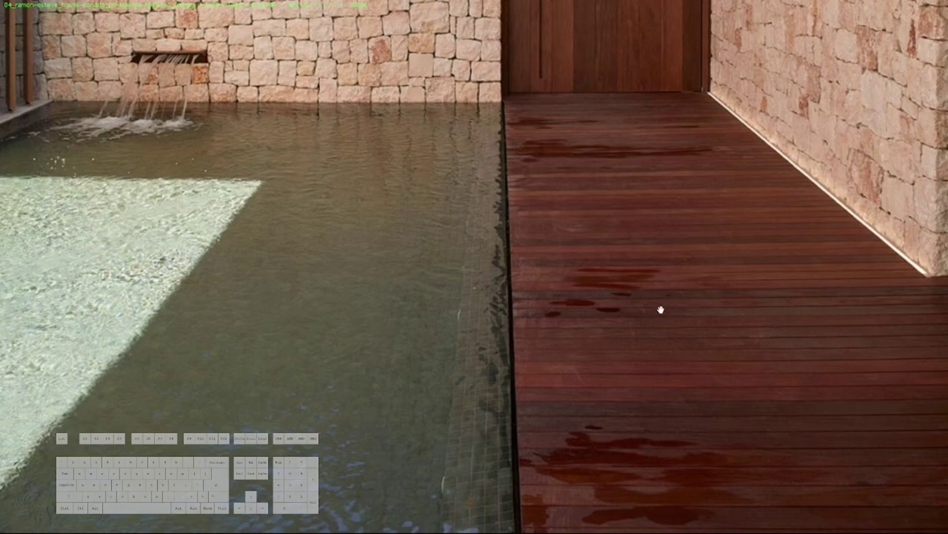
pyautogui.press('Escape')
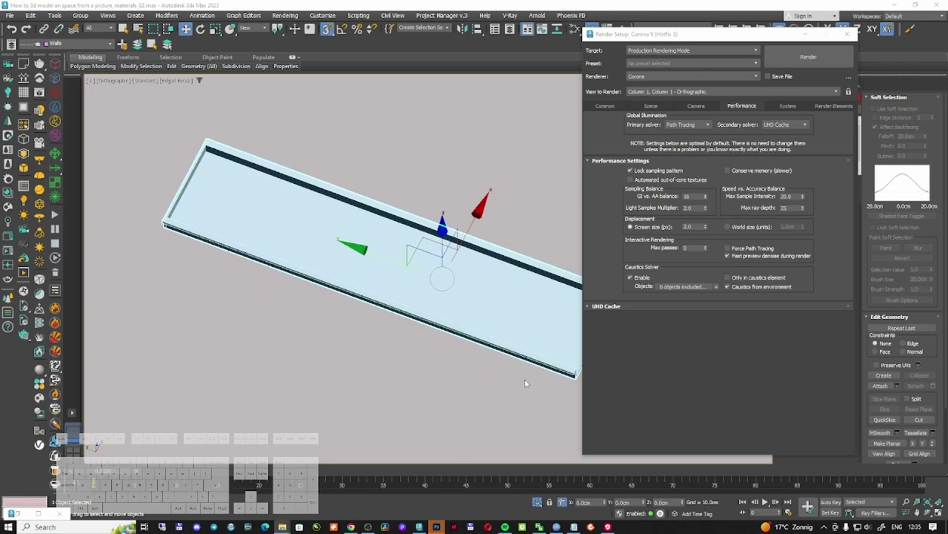
# Step: Create a new material editor view named "tiles for the pool"
pyautogui.click(499, 200)
pyautogui.keyDown('alt'); pyautogui.moveTo(499, 200); pyautogui.dragTo(395, 270, button='middle'); pyautogui.keyUp('alt')
pyautogui.press('m')
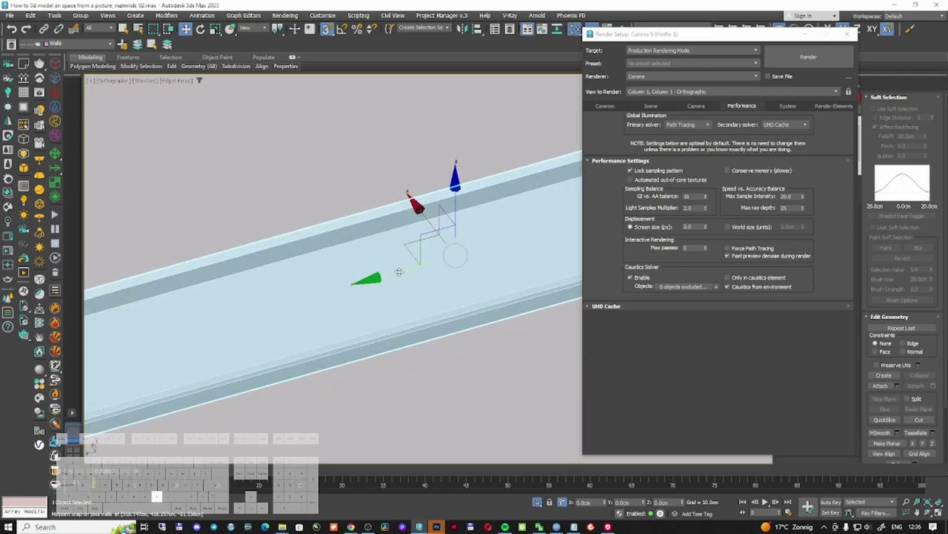
pyautogui.doubleClick(697, 10)
pyautogui.rightClick(332, 40)
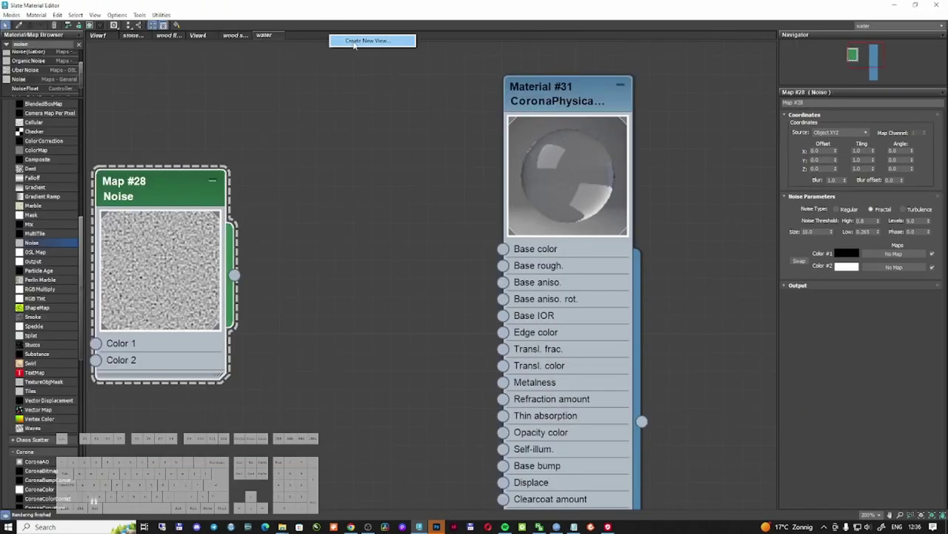
pyautogui.click(367, 42)
pyautogui.write('tiles')
pyautogui.press('BackSpace')
pyautogui.press('BackSpace')
pyautogui.press('BackSpace')
pyautogui.press('BackSpace')
pyautogui.write('iles for')
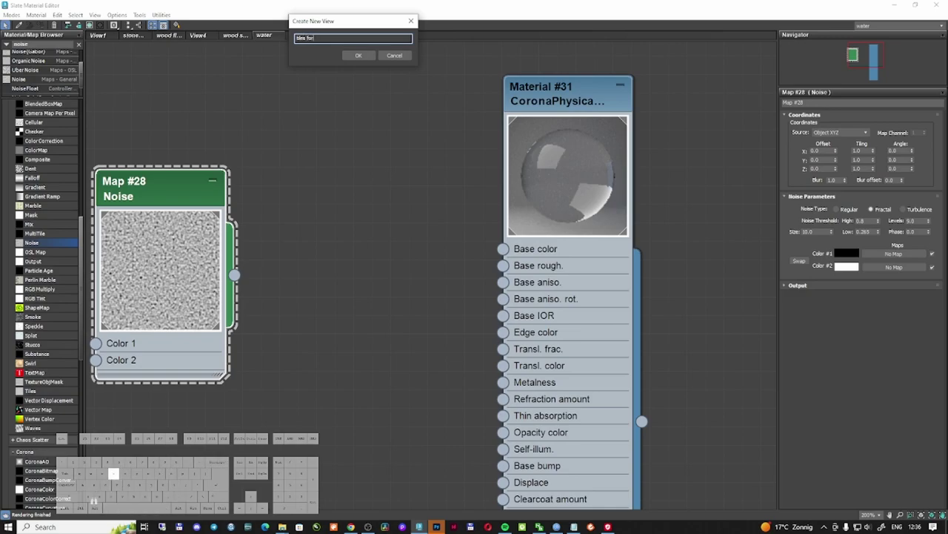
pyautogui.write(' the pool')
pyautogui.press('Return')
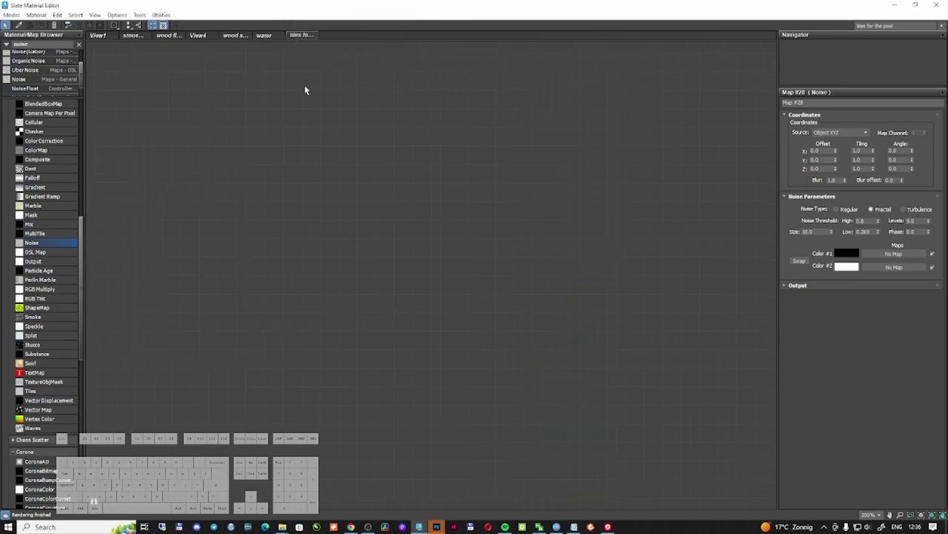
# Step: Add a Tiles map and a CoronaPhysicalMtl, and connect the map to the material's Base color
pyautogui.doubleClick(40, 391)
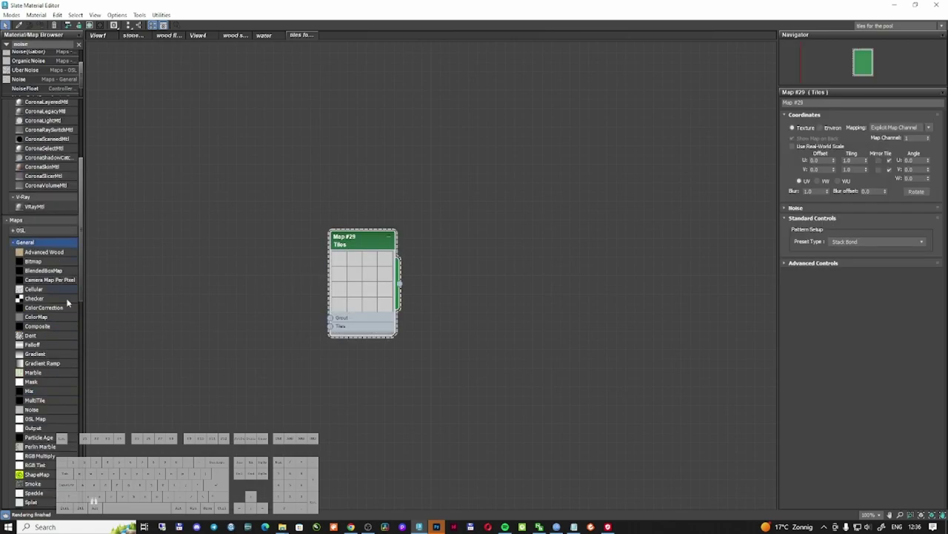
pyautogui.scroll(-10, 67, 302)
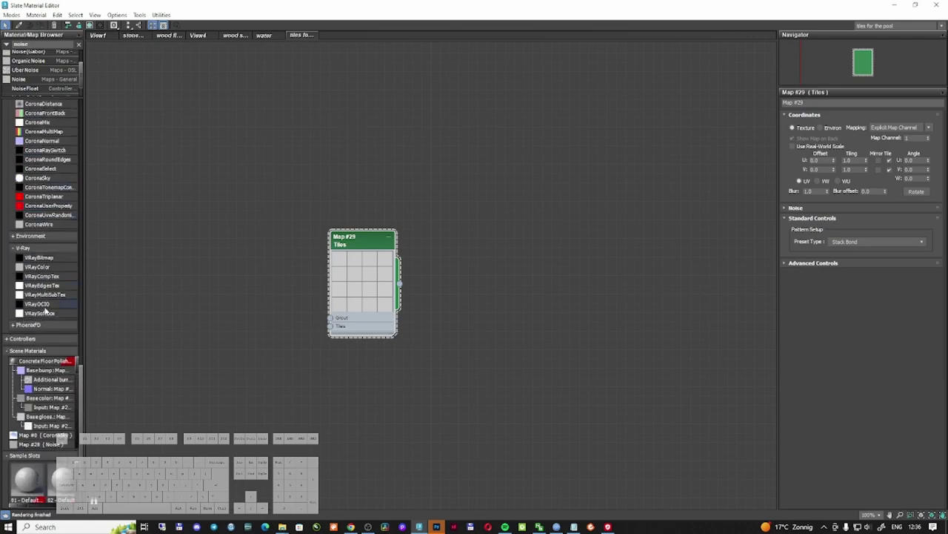
pyautogui.scroll(10, 43, 280)
pyautogui.moveTo(44, 227); pyautogui.dragTo(508, 252)
pyautogui.moveTo(381, 227); pyautogui.dragTo(534, 254)
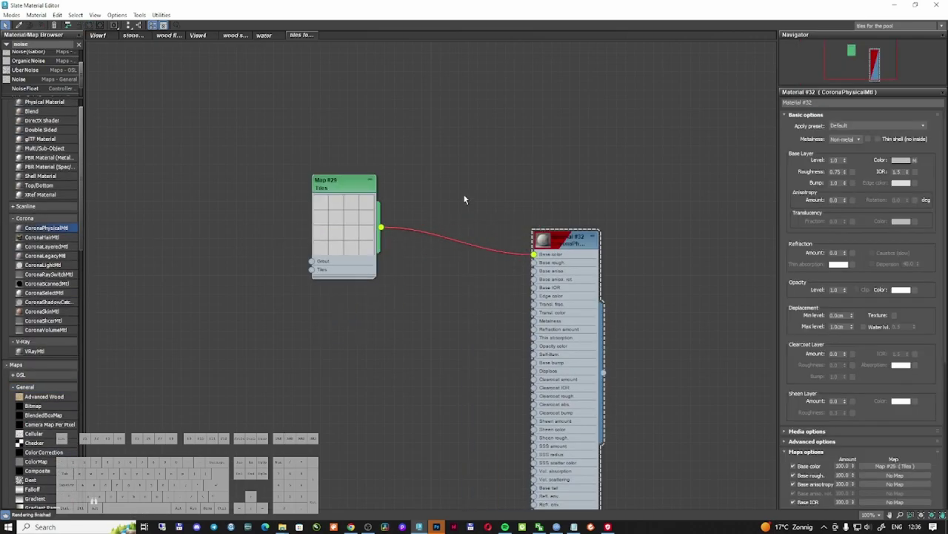
pyautogui.moveTo(360, 186); pyautogui.dragTo(360, 166)
# Step: Apply the tile material to the pool walls with its texture shown in the viewport, and close the render settings
pyautogui.doubleClick(614, 8)
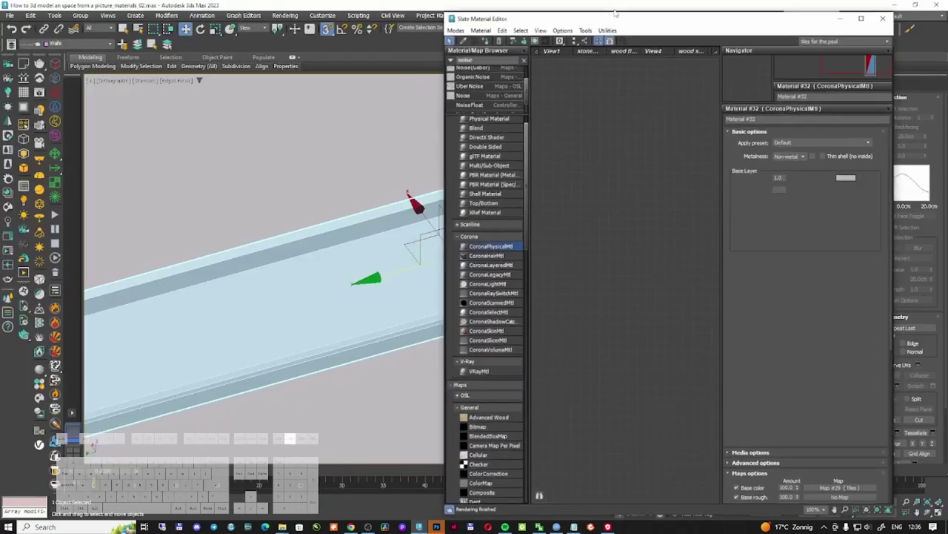
pyautogui.moveTo(624, 187); pyautogui.dragTo(571, 199, button='middle')
pyautogui.scroll(-2, 648, 220)
pyautogui.moveTo(648, 221); pyautogui.dragTo(544, 227, button='middle')
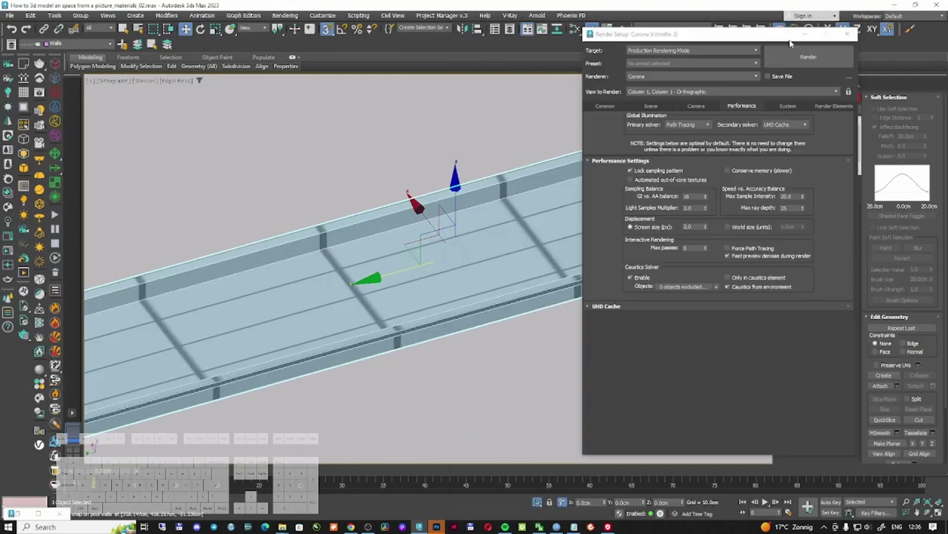
pyautogui.click(847, 35)
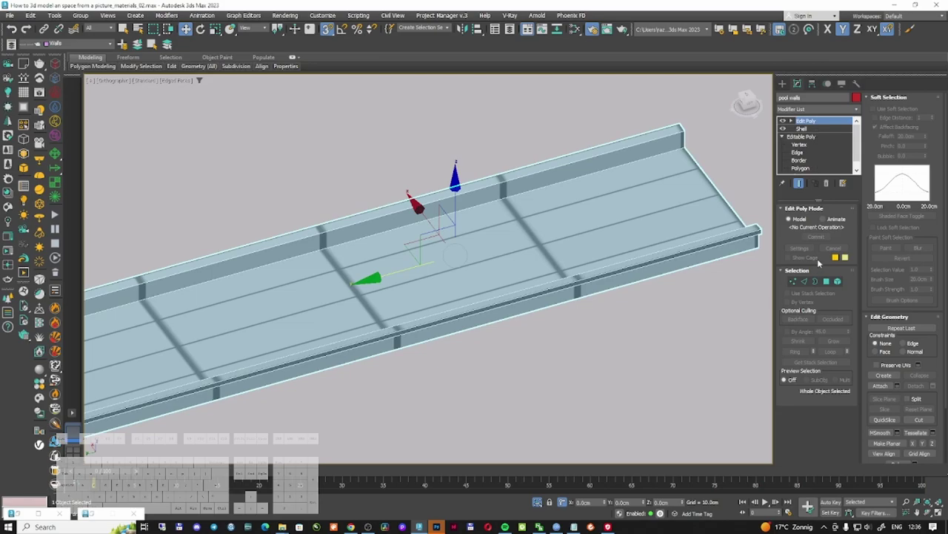
# Step: Add a UVW Map modifier to the pool walls with Box mapping and Real-World Map Size
pyautogui.click(808, 109)
pyautogui.scroll(-10, 807, 341)
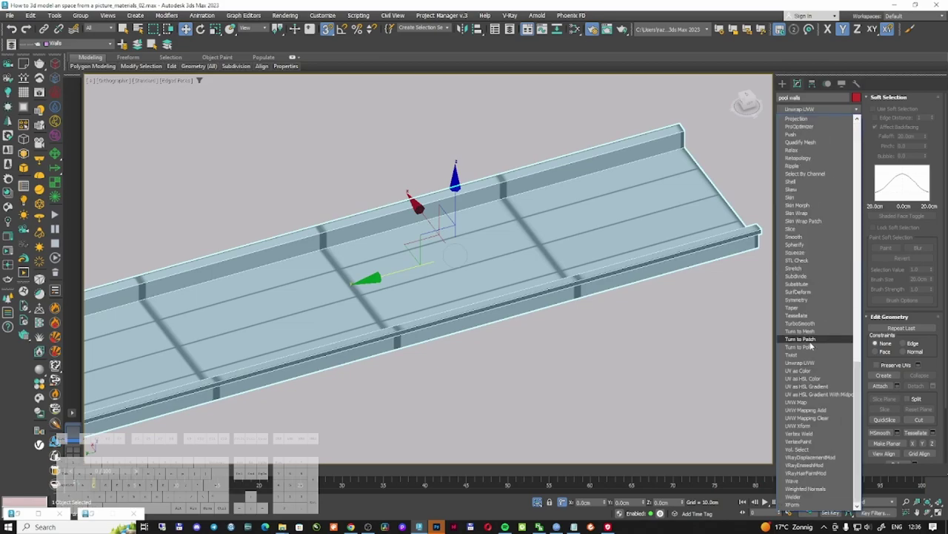
pyautogui.click(805, 404)
pyautogui.click(800, 261)
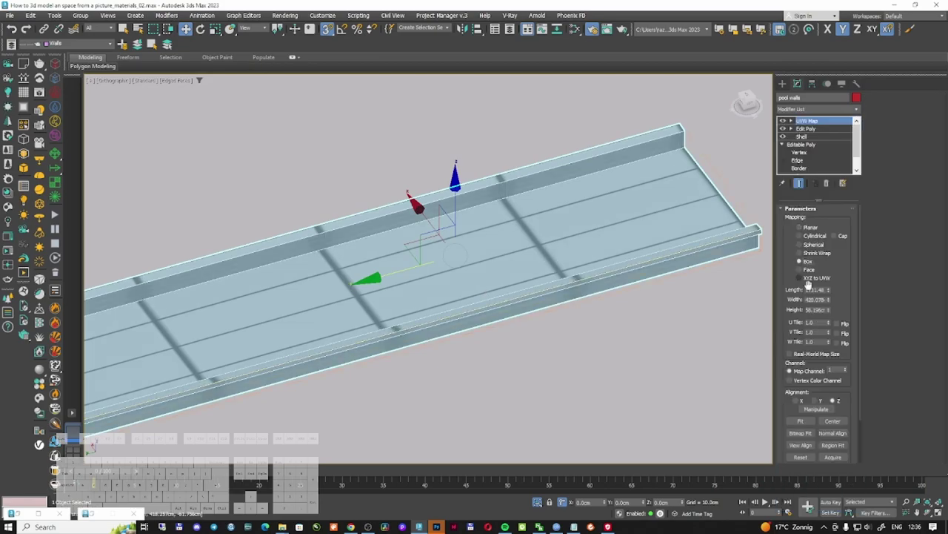
pyautogui.click(791, 354)
# Step: Enable real-world scale for the Tiles map and set its size to 8 cm by 8 cm
pyautogui.scroll(10, 445, 304)
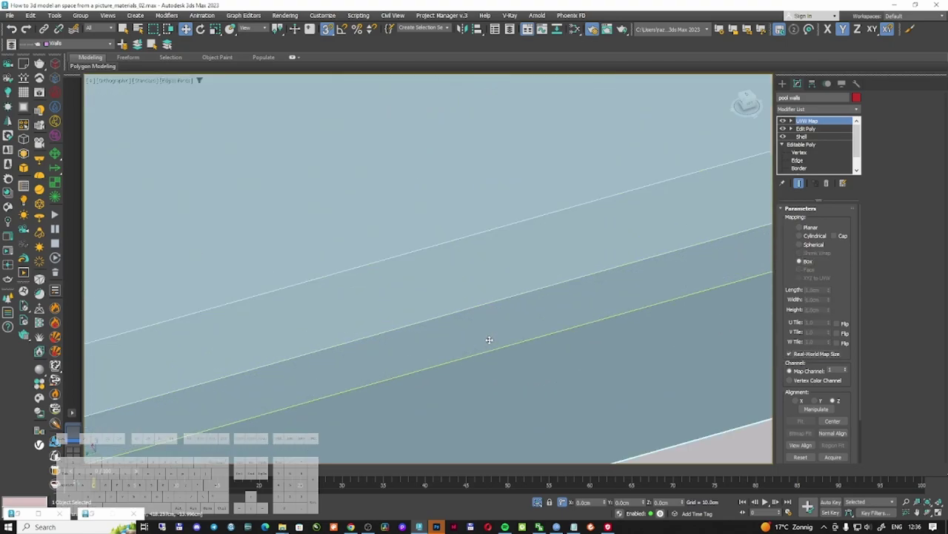
pyautogui.scroll(-3, 433, 304)
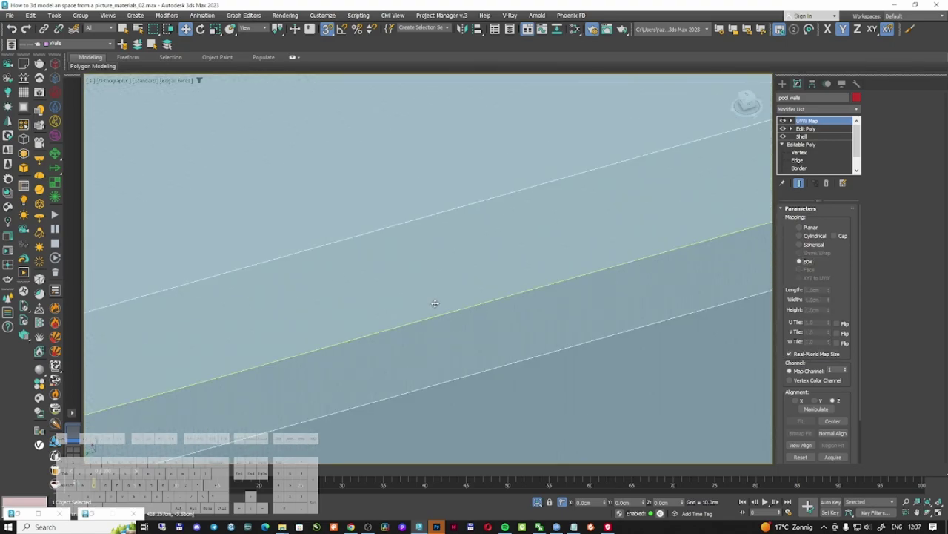
pyautogui.scroll(-3, 436, 302)
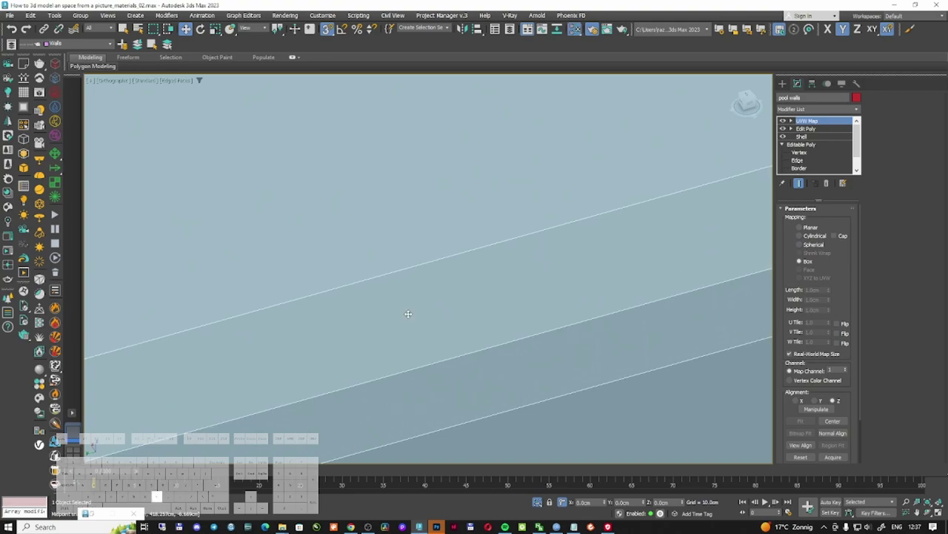
pyautogui.press('m')
pyautogui.moveTo(590, 207); pyautogui.dragTo(648, 218, button='middle')
pyautogui.moveTo(553, 193); pyautogui.dragTo(584, 198)
pyautogui.doubleClick(584, 197)
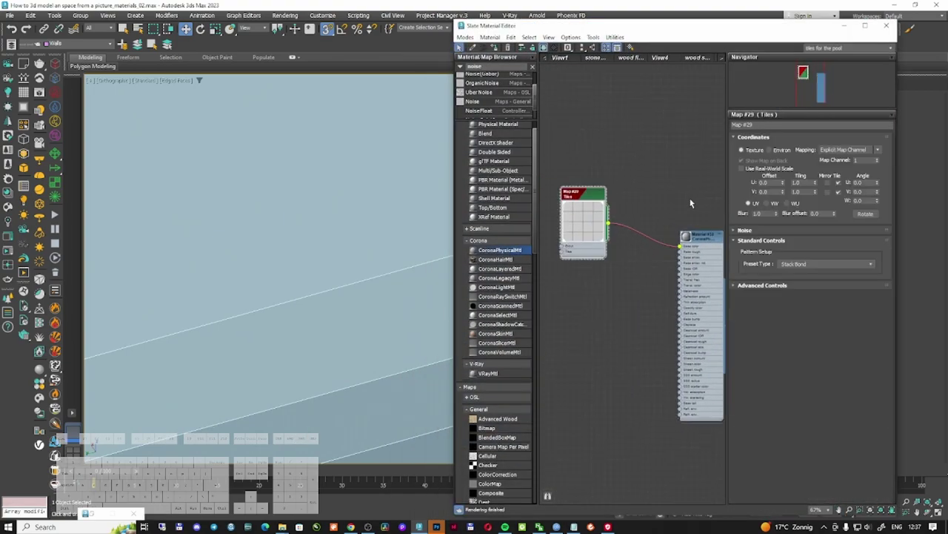
pyautogui.click(780, 169)
pyautogui.doubleClick(800, 183)
pyautogui.scroll(3, 590, 229)
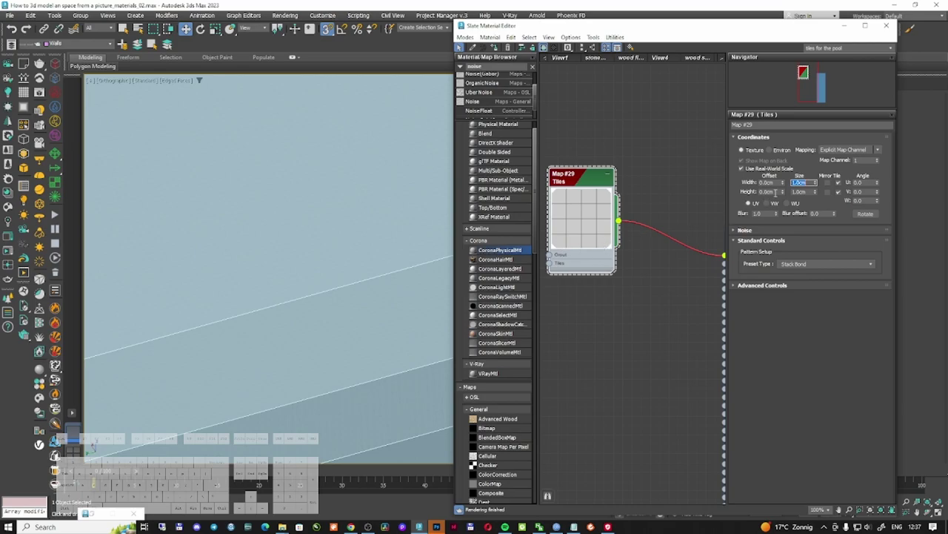
pyautogui.write('8')
pyautogui.press('Tab')
pyautogui.write('8')
pyautogui.press('Return')
# Step: Open the Tiles map's advanced controls and raise its color variance to 0.4
pyautogui.scroll(-8, 346, 278)
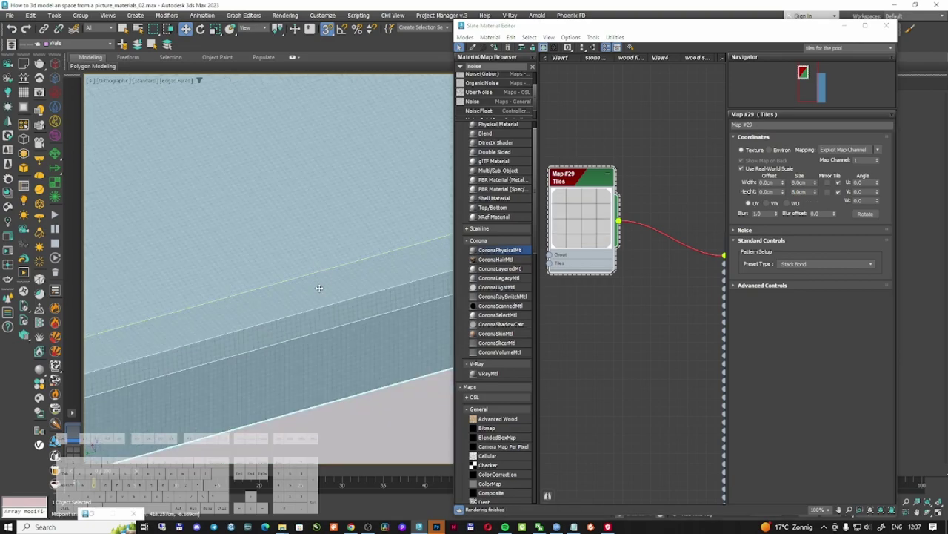
pyautogui.scroll(7, 337, 293)
pyautogui.moveTo(338, 293); pyautogui.dragTo(337, 395, button='middle')
pyautogui.scroll(4, 337, 395)
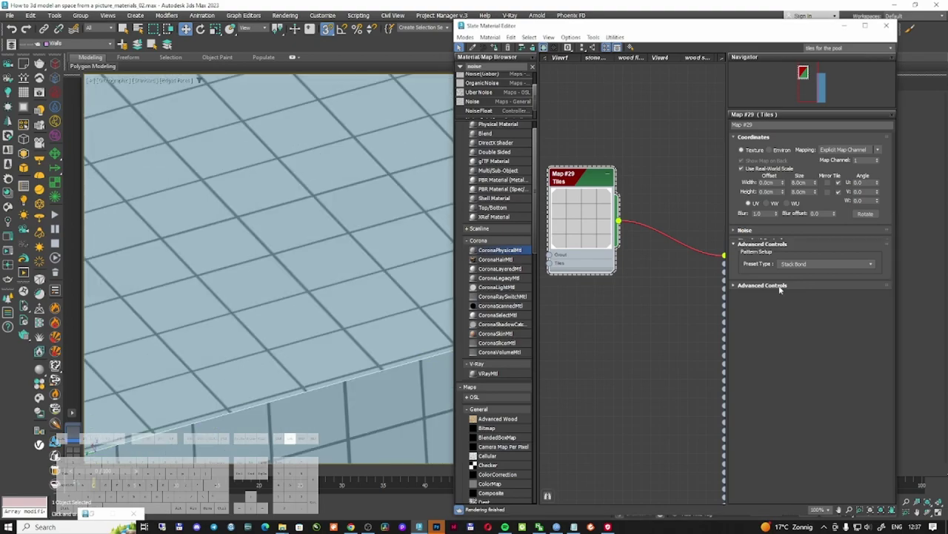
pyautogui.click(819, 284)
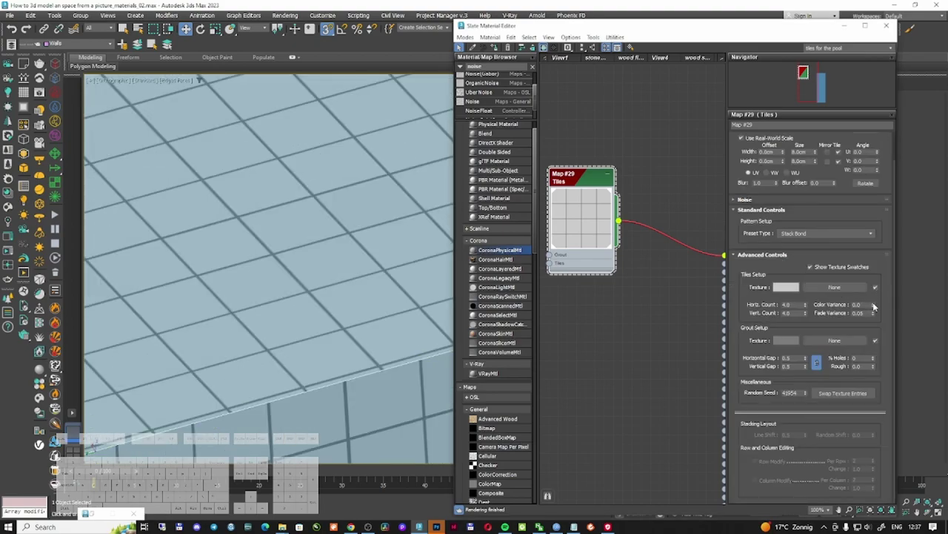
pyautogui.click(874, 305)
pyautogui.click(874, 304)
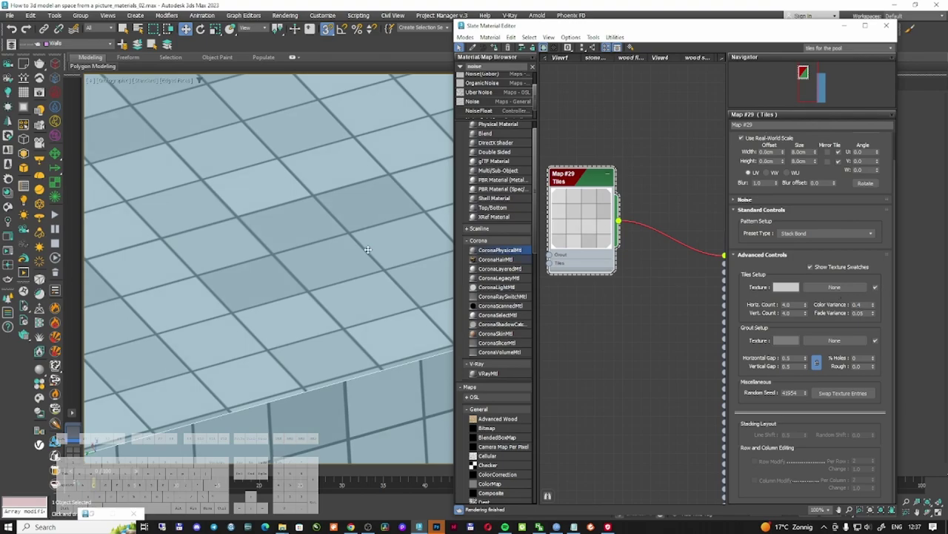
# Step: Examine the tile pattern from the top view at several distances for visible repetition
pyautogui.scroll(-6, 370, 252)
pyautogui.keyDown('alt'); pyautogui.moveTo(288, 269); pyautogui.dragTo(295, 268, button='middle'); pyautogui.keyUp('alt')
pyautogui.press('t')
pyautogui.scroll(5, 282, 289)
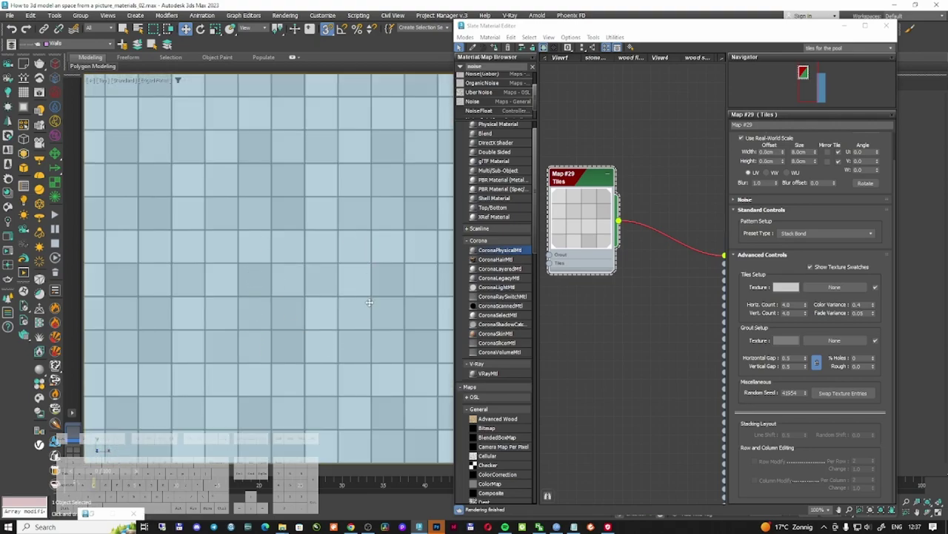
pyautogui.scroll(-3, 251, 265)
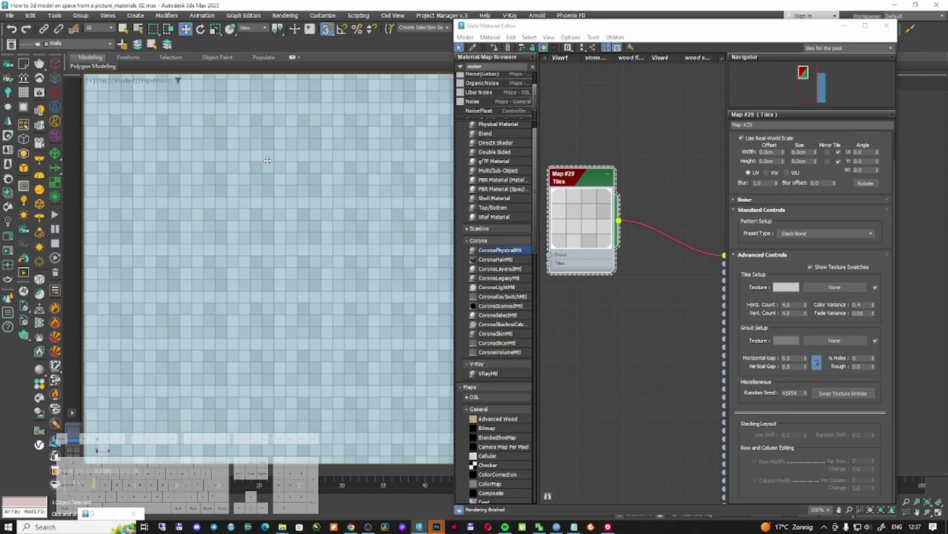
pyautogui.scroll(3, 297, 315)
pyautogui.scroll(-5, 294, 228)
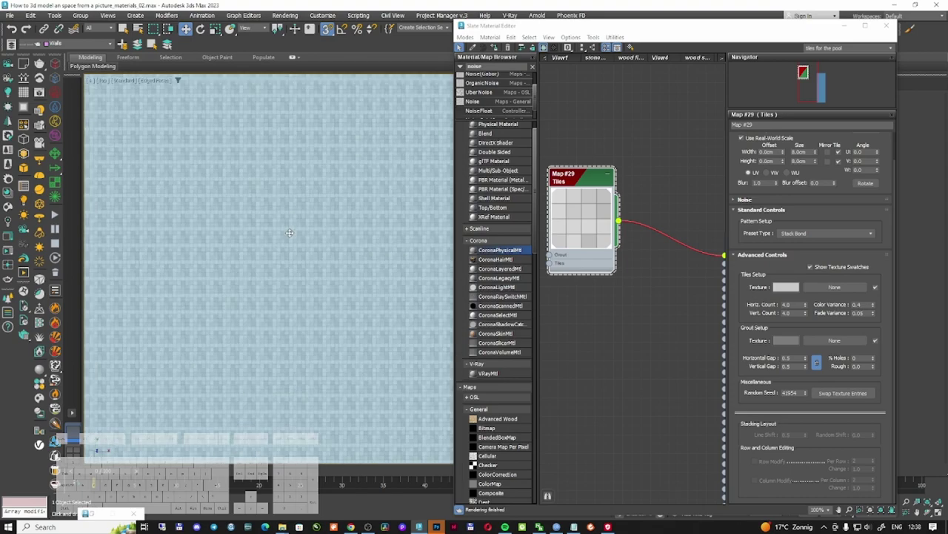
pyautogui.scroll(4, 311, 233)
pyautogui.scroll(2, 311, 233)
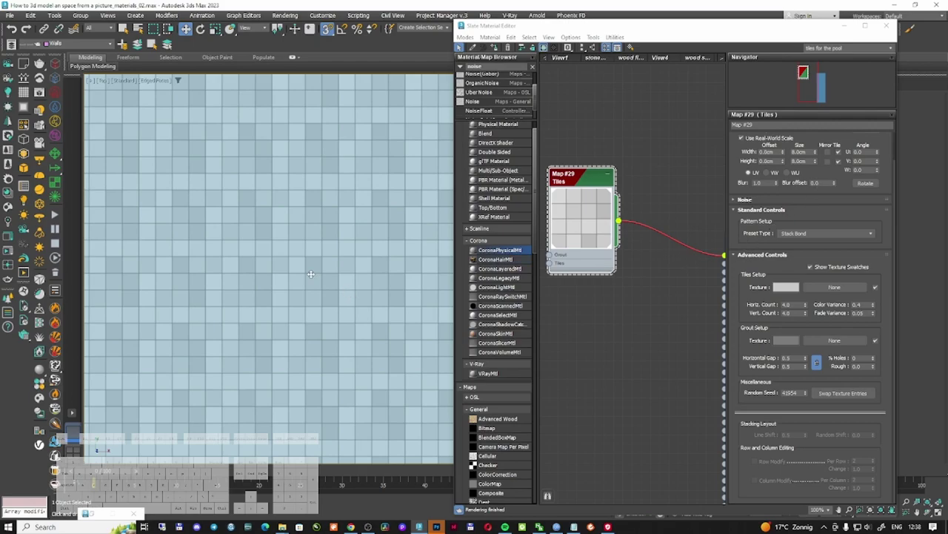
# Step: Set the Tiles map's real-world size to 400 cm by 400 cm
pyautogui.doubleClick(801, 152)
pyautogui.doubleClick(807, 161)
pyautogui.doubleClick(795, 313)
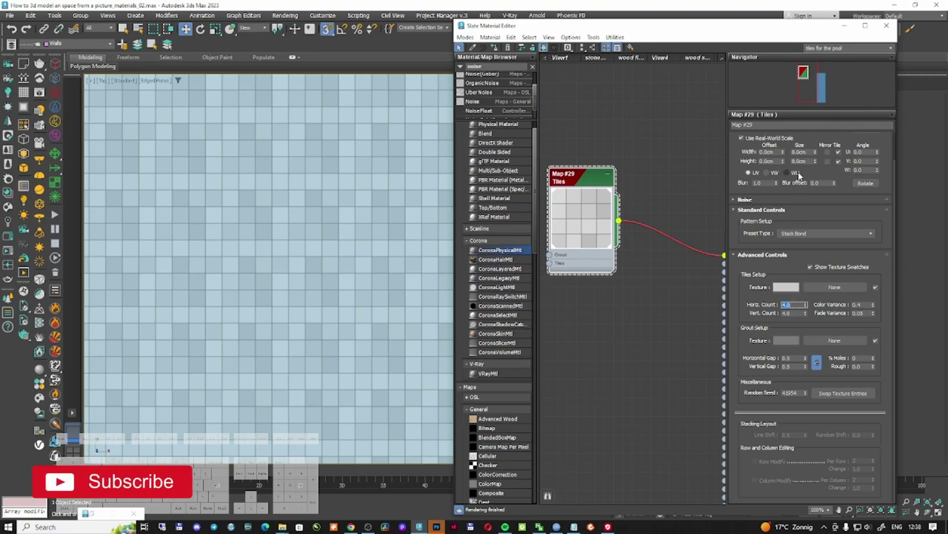
pyautogui.doubleClick(802, 151)
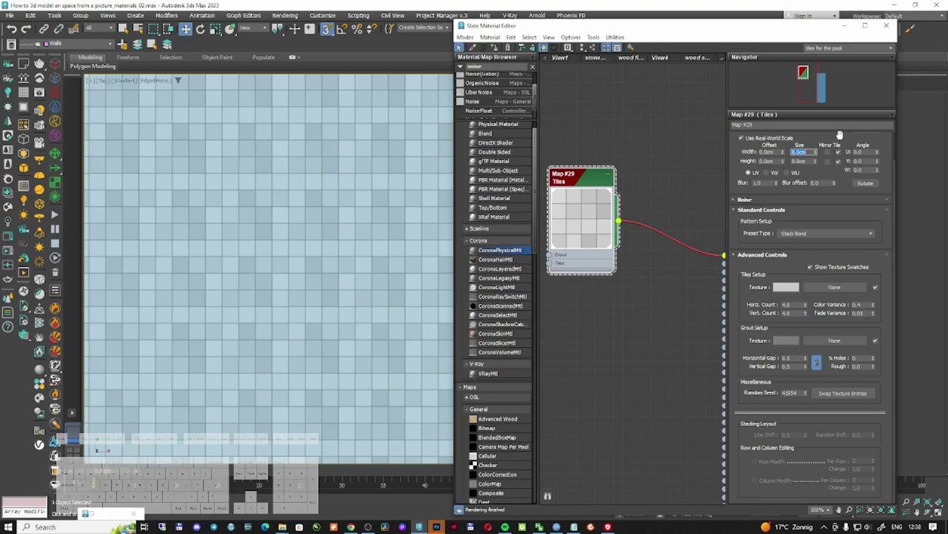
pyautogui.write('400')
pyautogui.press('Tab')
pyautogui.write('400')
pyautogui.press('Return')
# Step: Try horizontal and vertical tile counts of 100
pyautogui.doubleClick(795, 304)
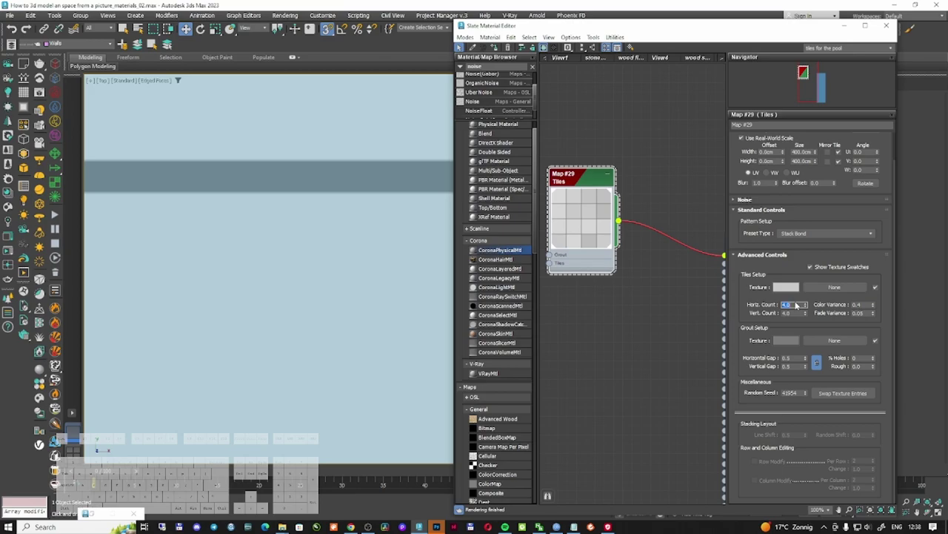
pyautogui.write('200')
pyautogui.press('Tab')
pyautogui.write('200')
pyautogui.doubleClick(794, 314)
pyautogui.write('100')
pyautogui.press('Return')
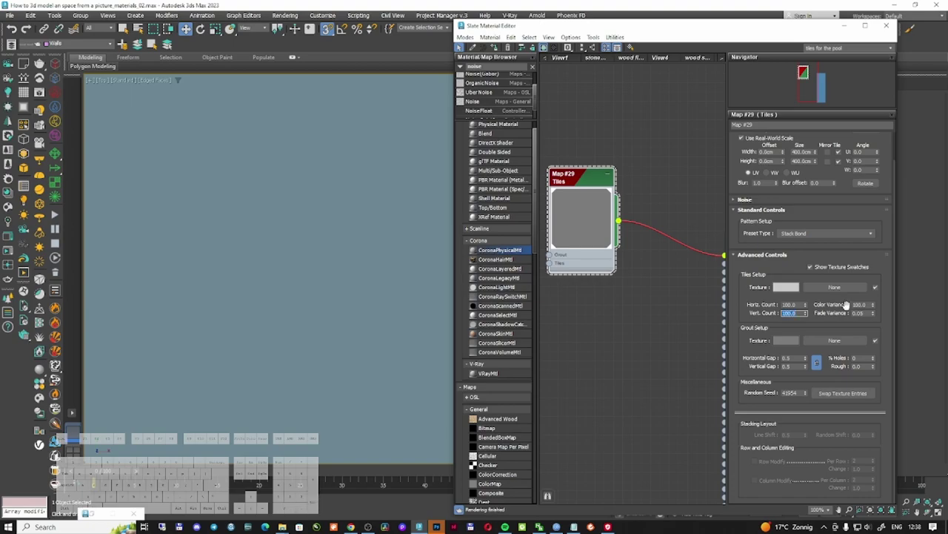
# Step: Set the Tiles map's color variance to 0.3
pyautogui.doubleClick(860, 304)
pyautogui.write('.3')
pyautogui.press('Return')
# Step: Try a real-world size of 200 cm by 200 cm for the Tiles map
pyautogui.doubleClick(799, 305)
pyautogui.doubleClick(793, 312)
pyautogui.click(806, 296)
pyautogui.doubleClick(804, 152)
pyautogui.write('200')
pyautogui.press('Tab')
pyautogui.write('200')
pyautogui.press('Return')
# Step: Set the Tiles map's size to 16 cm by 16 cm and both tile counts to 8
pyautogui.doubleClick(804, 152)
pyautogui.write('16')
pyautogui.press('Tab')
pyautogui.write('16')
pyautogui.press('Tab')
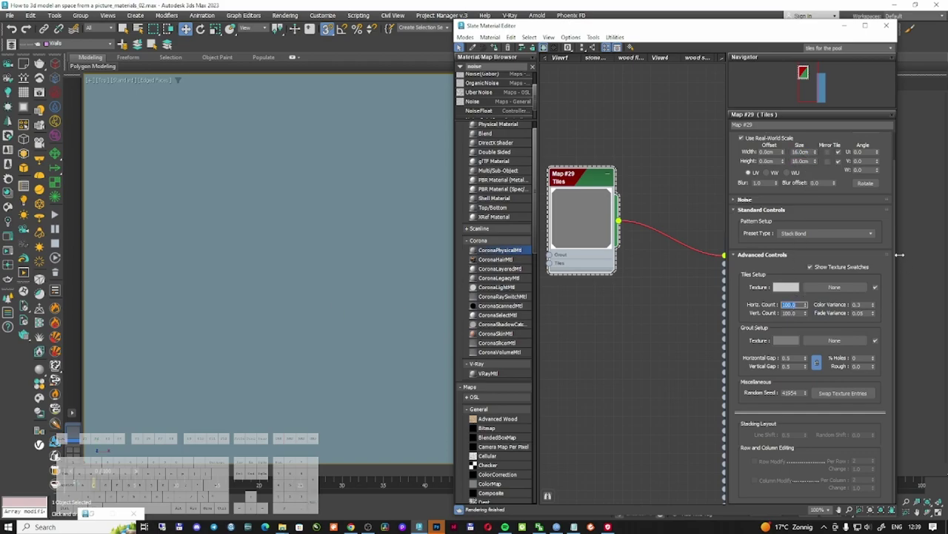
pyautogui.write('8')
pyautogui.press('Tab')
pyautogui.write('8')
pyautogui.press('Return')
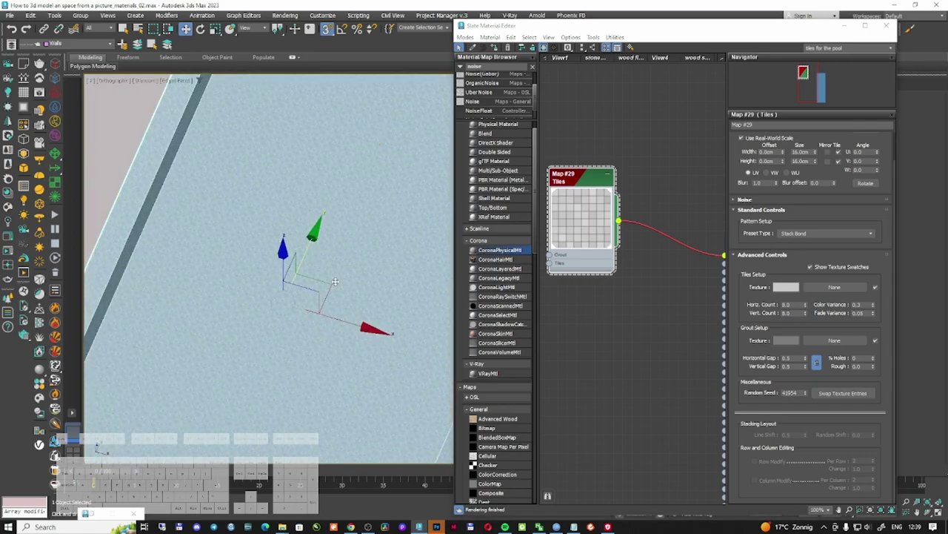
# Step: Check the resized tiles on the pool basin up close and from afar, and switch to the camera view
pyautogui.scroll(6, 339, 291)
pyautogui.scroll(-5, 334, 279)
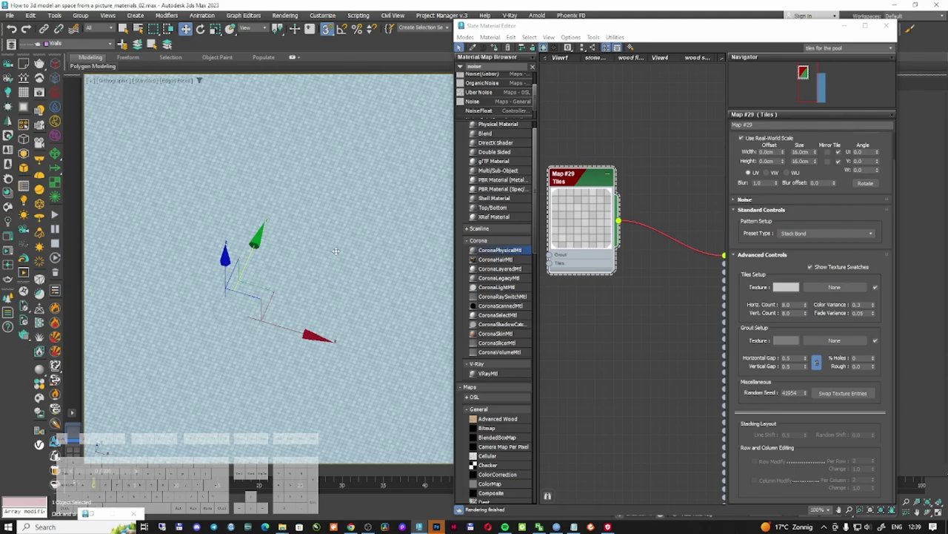
pyautogui.scroll(-4, 333, 256)
pyautogui.moveTo(375, 174); pyautogui.dragTo(353, 292, button='middle')
pyautogui.press('c')
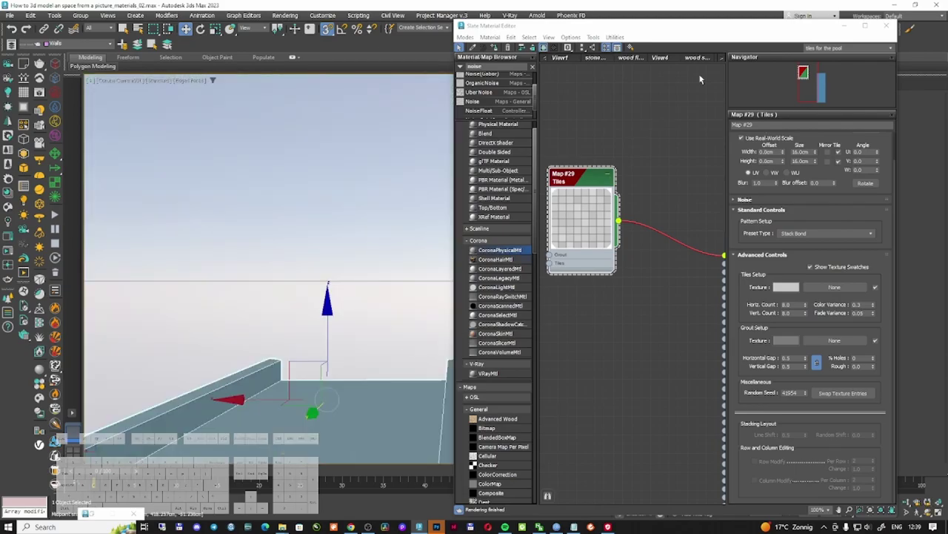
# Step: Reposition the material editor beside the camera view and open the Tiles map's horizontal count for editing
pyautogui.moveTo(757, 29); pyautogui.dragTo(947, 24)
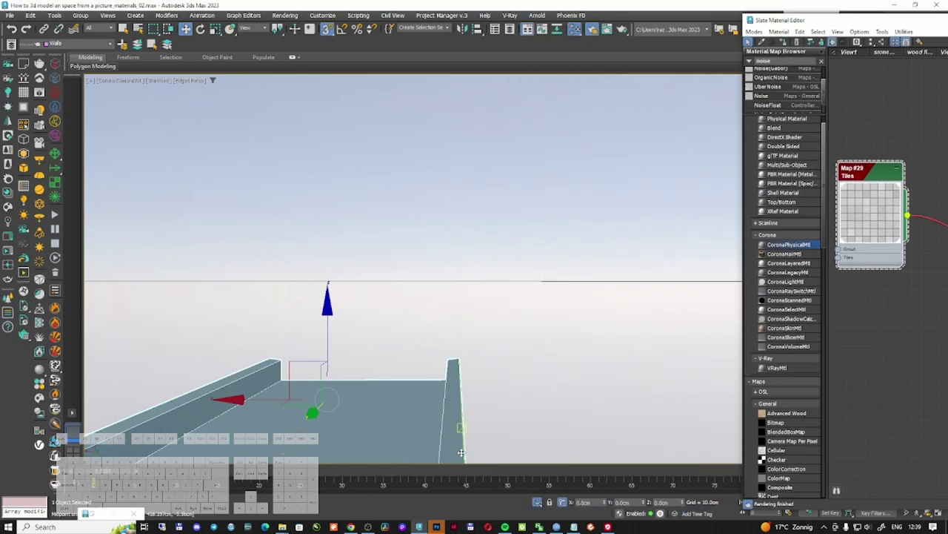
pyautogui.moveTo(873, 23); pyautogui.dragTo(638, 22)
pyautogui.click(851, 300)
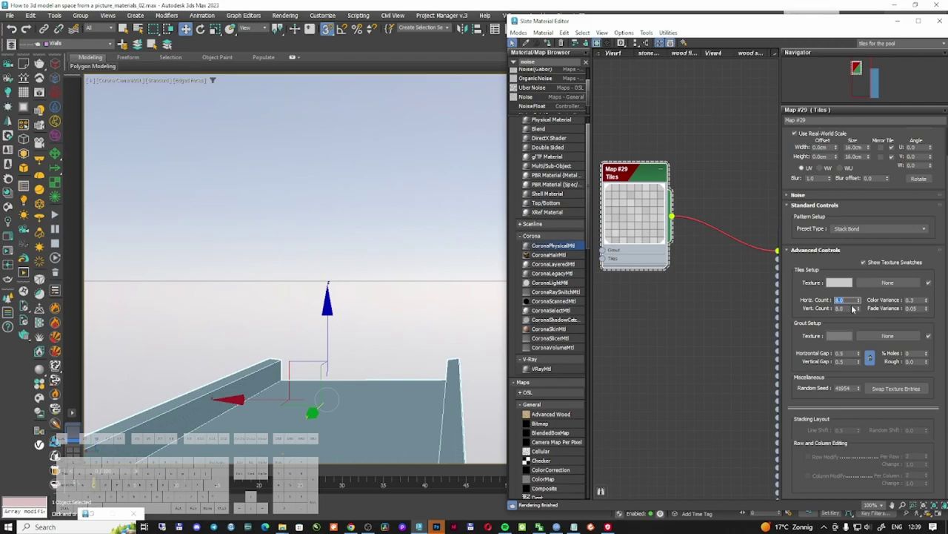
# Step: Set the Tiles map's horizontal and vertical tile counts to 4
pyautogui.doubleClick(851, 308)
pyautogui.write('4')
pyautogui.press('Return')
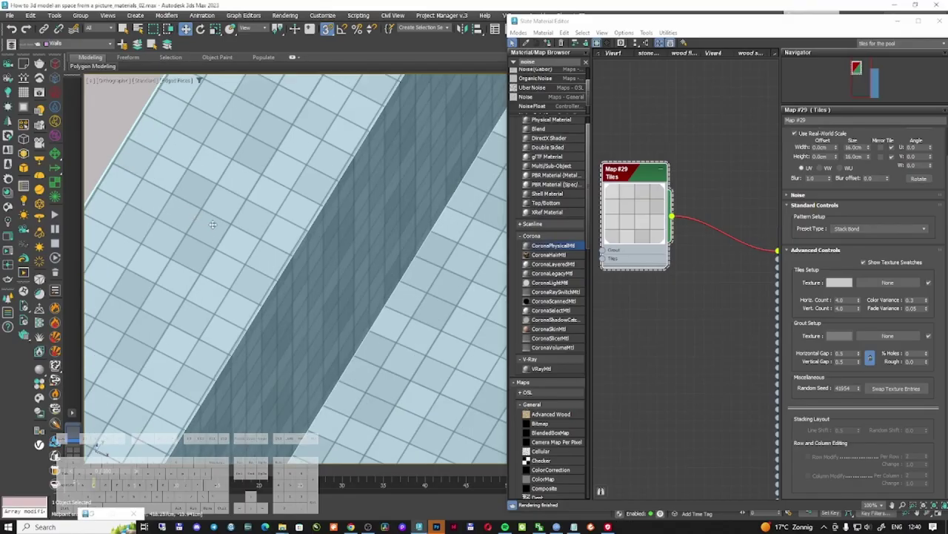
pyautogui.scroll(-2, 410, 294)
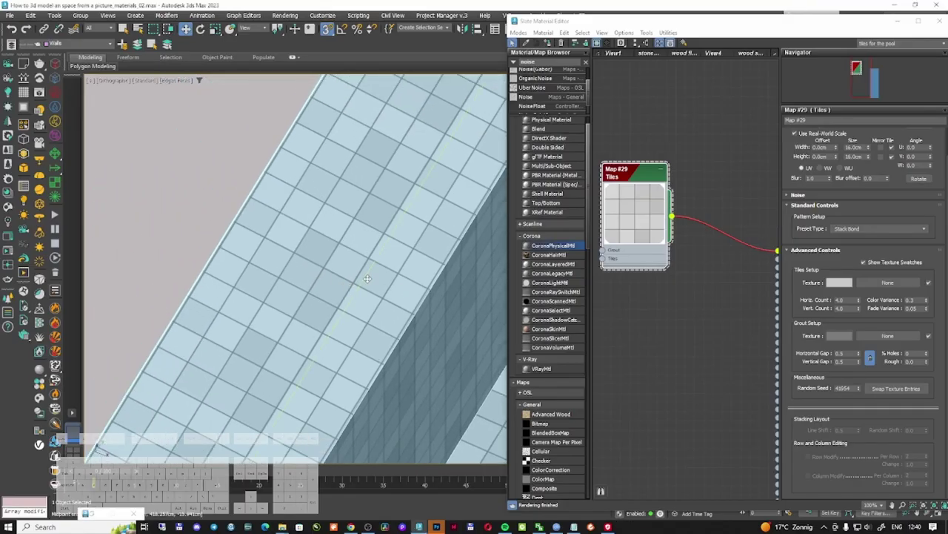
# Step: Set the Tiles map's real-world width and height to 20 cm
pyautogui.doubleClick(853, 148)
pyautogui.write('20')
pyautogui.press('Tab')
pyautogui.write('20')
pyautogui.press('Return')
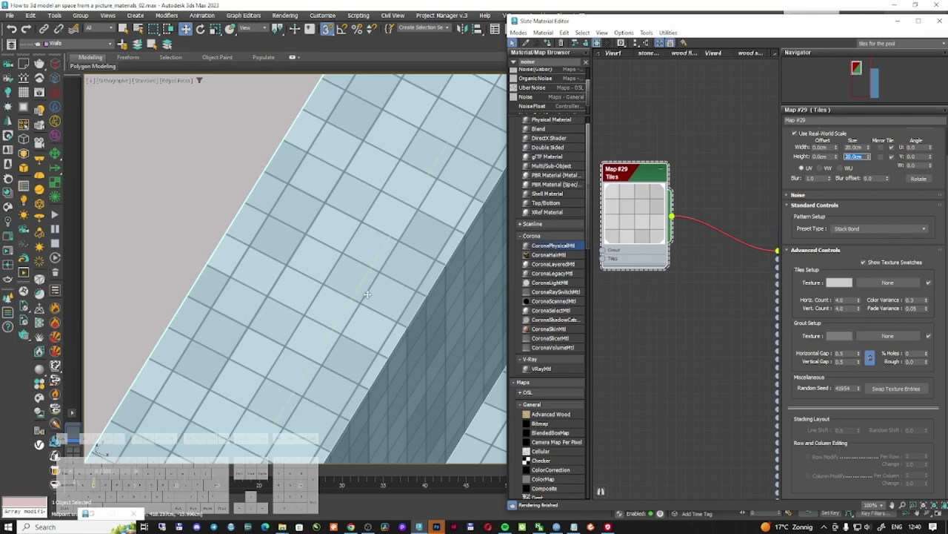
pyautogui.scroll(-2, 316, 265)
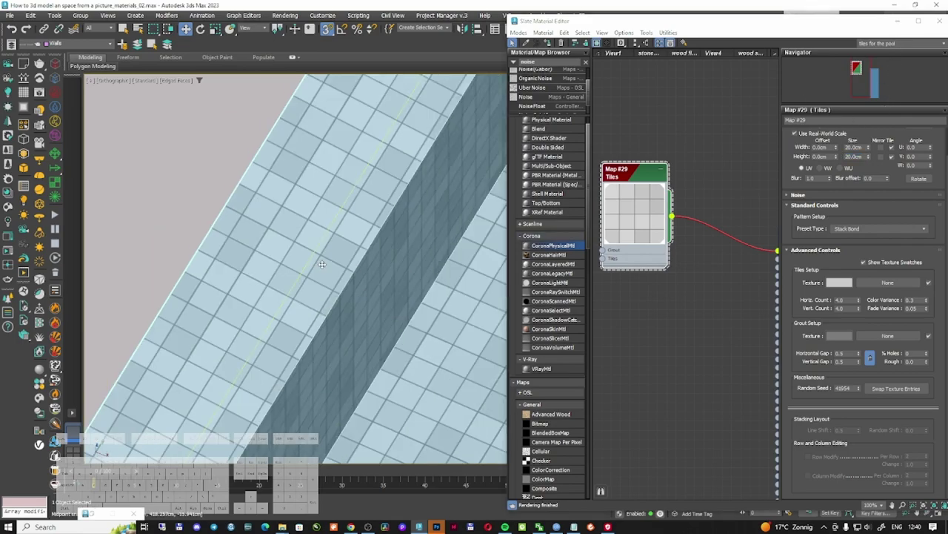
pyautogui.scroll(-4, 316, 264)
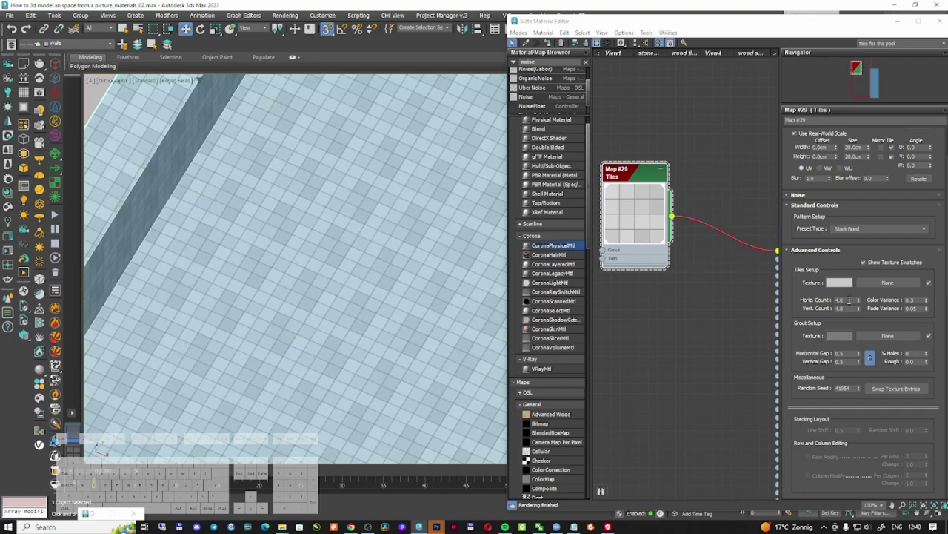
# Step: Set the Tiles map's real-world width and height to 40 cm
pyautogui.doubleClick(855, 147)
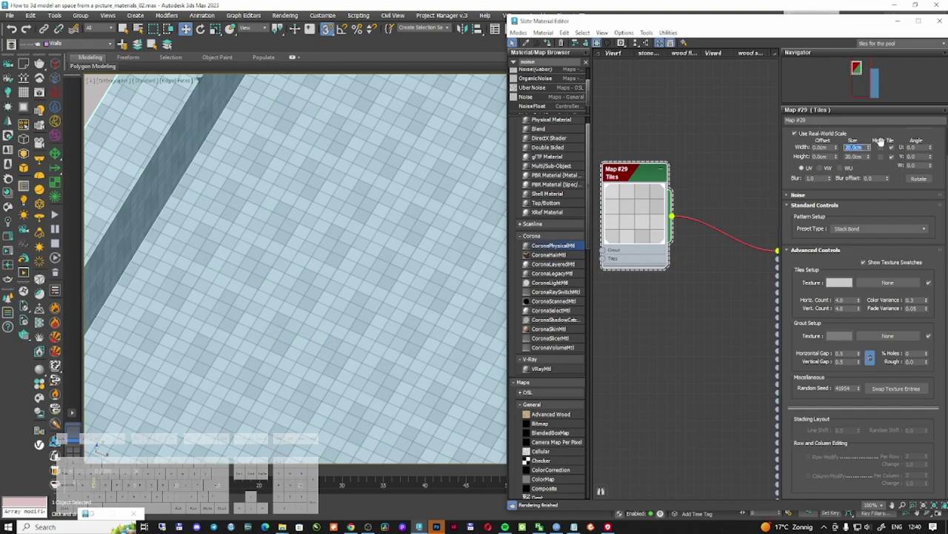
pyautogui.write('40')
pyautogui.press('Tab')
pyautogui.write('40')
pyautogui.press('Return')
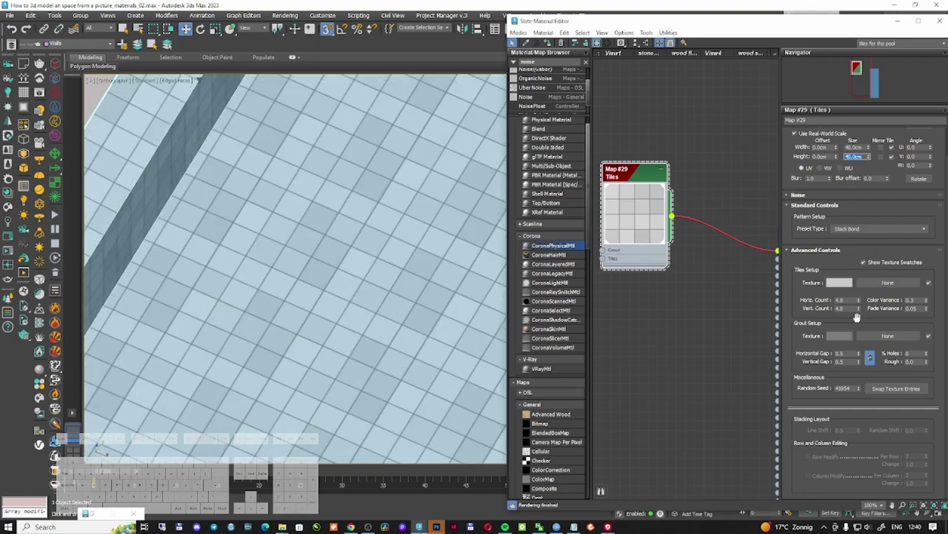
# Step: Set the Tiles map's horizontal and vertical tile counts to 8
pyautogui.doubleClick(847, 299)
pyautogui.write('8')
pyautogui.press('Tab')
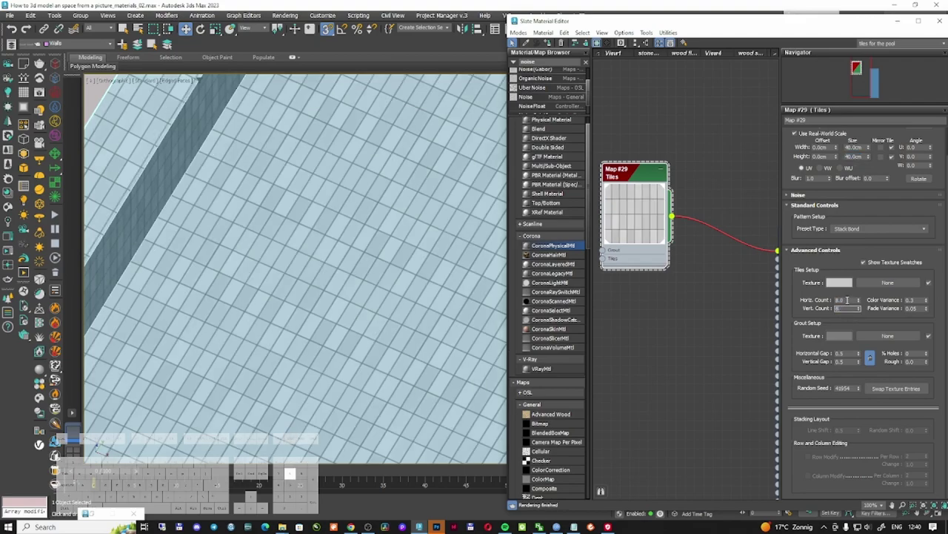
pyautogui.write('8')
pyautogui.press('Tab')
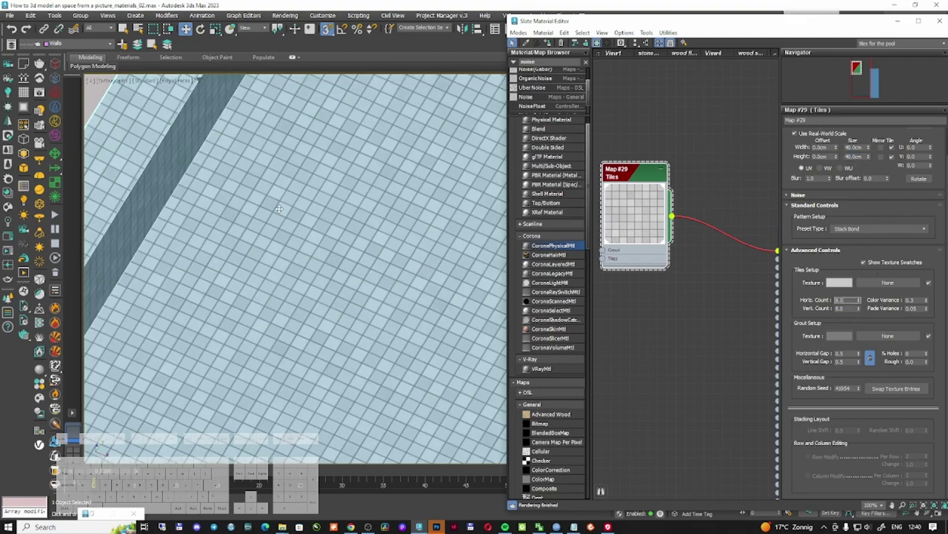
# Step: Set the grout's horizontal and vertical gaps to 0.3
pyautogui.scroll(6, 279, 209)
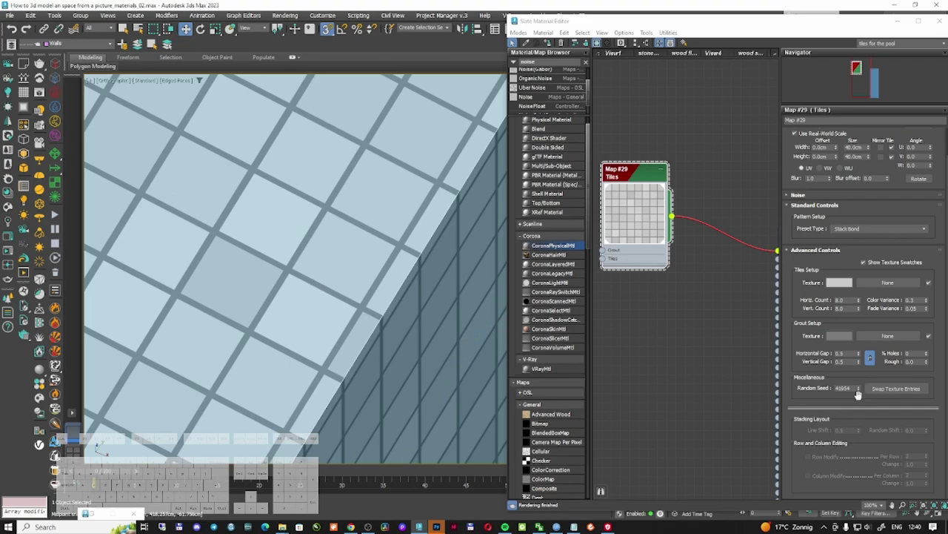
pyautogui.doubleClick(849, 353)
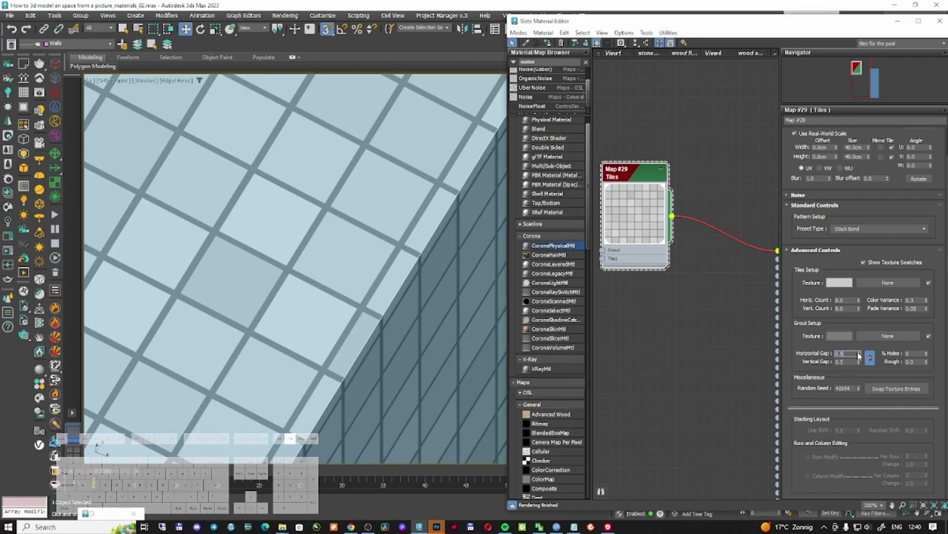
pyautogui.doubleClick(841, 362)
pyautogui.write('3')
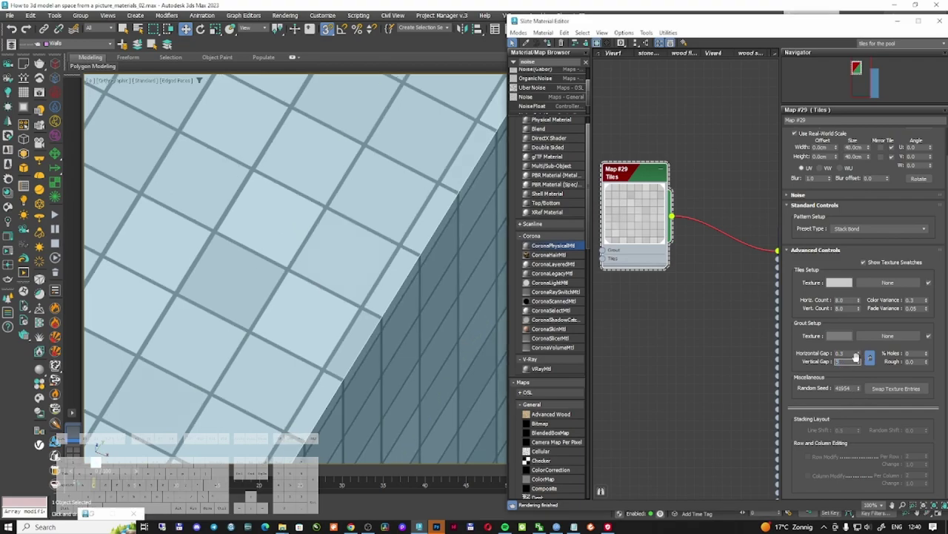
pyautogui.doubleClick(851, 354)
pyautogui.write('.3')
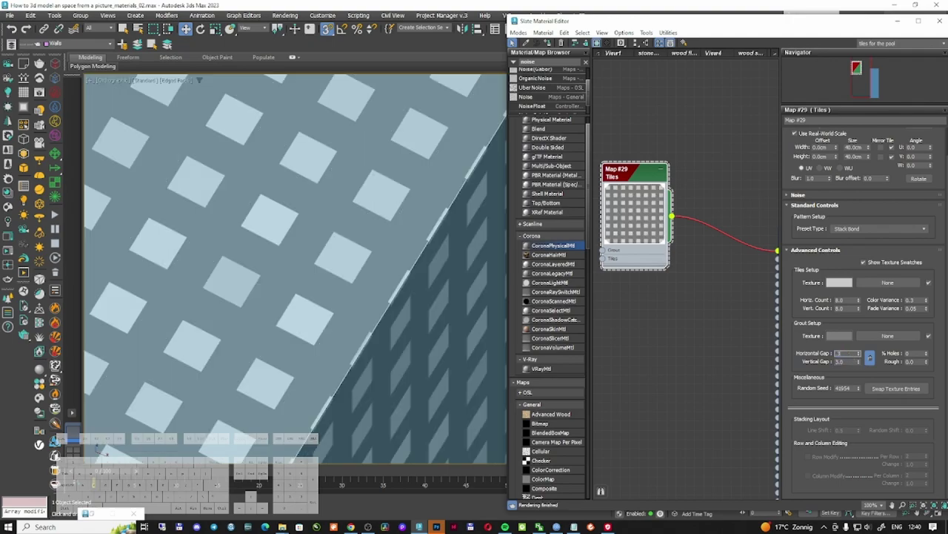
pyautogui.press('Return')
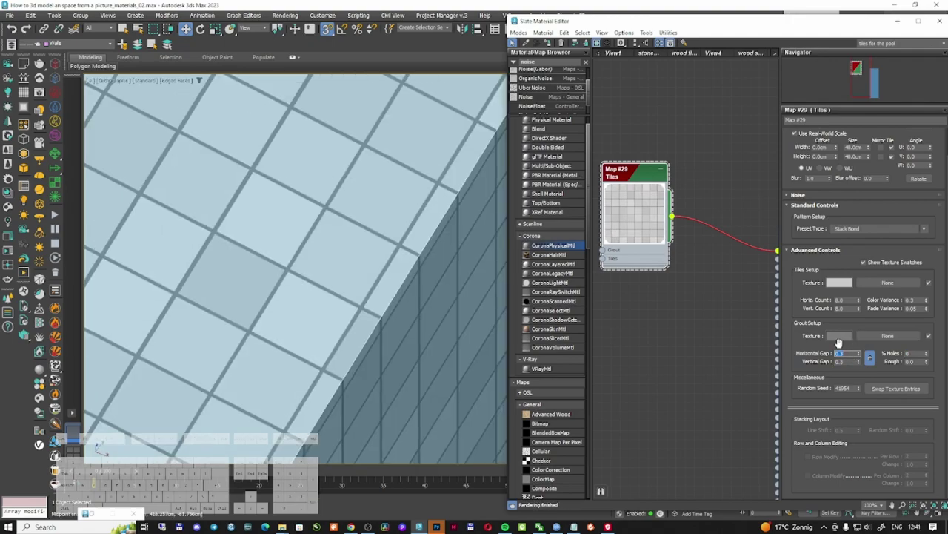
# Step: Set the grout's horizontal and vertical gaps to 0.25
pyautogui.hotkey('ctrl', 'c')
pyautogui.doubleClick(850, 363)
pyautogui.doubleClick(851, 354)
pyautogui.scroll(-4, 366, 260)
pyautogui.doubleClick(841, 355)
pyautogui.write('2.5')
pyautogui.press('Return')
pyautogui.write('0.25')
pyautogui.press('Return')
# Step: Examine the tile pattern across the pool surfaces for tile scale, grout width and visible repetition
pyautogui.moveTo(363, 284); pyautogui.dragTo(261, 268, button='middle')
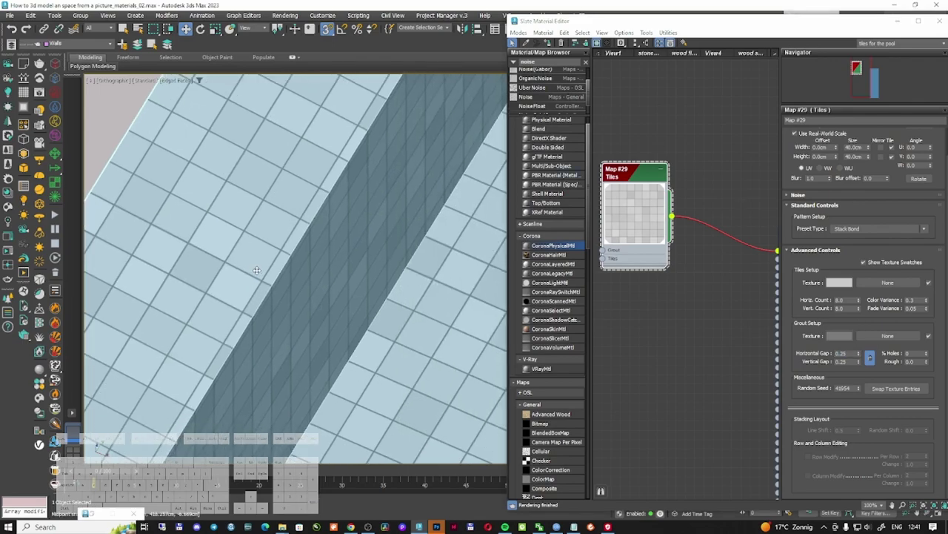
pyautogui.scroll(-6, 261, 268)
pyautogui.moveTo(365, 303); pyautogui.dragTo(286, 271, button='middle')
pyautogui.scroll(-2, 285, 270)
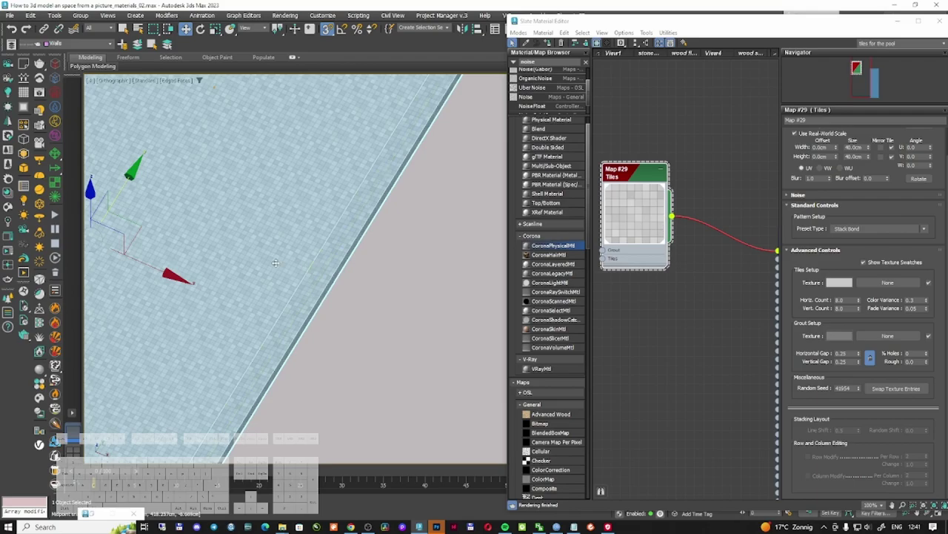
pyautogui.moveTo(194, 182); pyautogui.dragTo(257, 247, button='middle')
pyautogui.scroll(-2, 256, 248)
pyautogui.scroll(2, 381, 235)
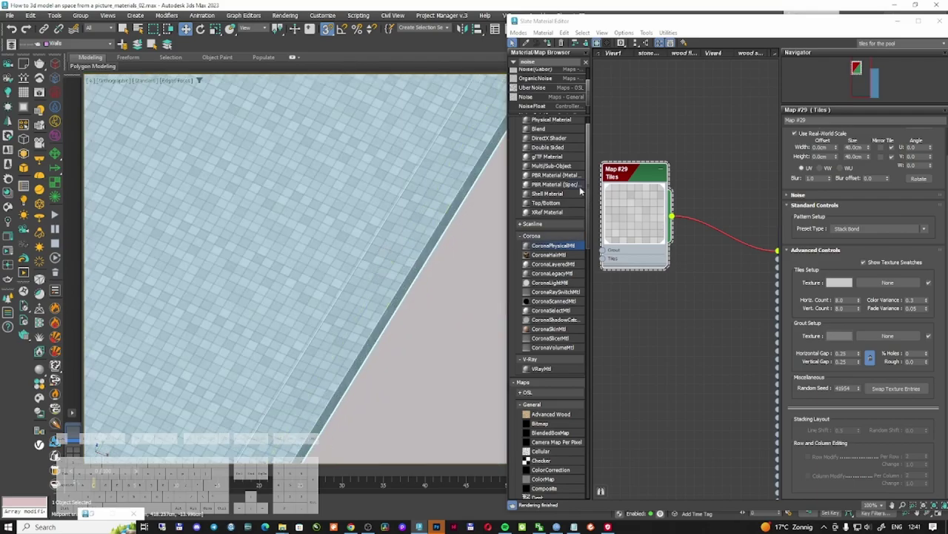
# Step: Insert a CoronaUvwRandomizer map between the Tiles map and the material's base color
pyautogui.scroll(-10, 573, 214)
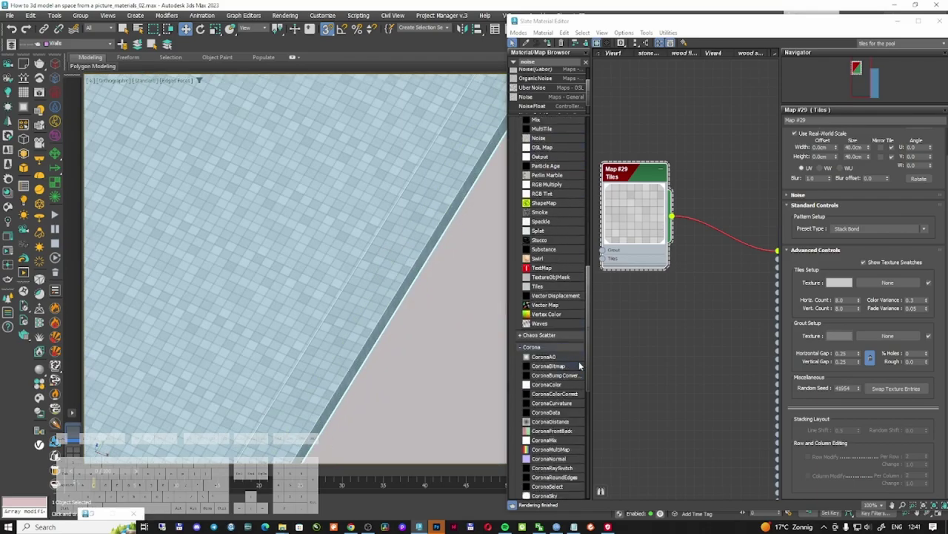
pyautogui.scroll(-3, 575, 366)
pyautogui.moveTo(556, 432); pyautogui.dragTo(715, 231)
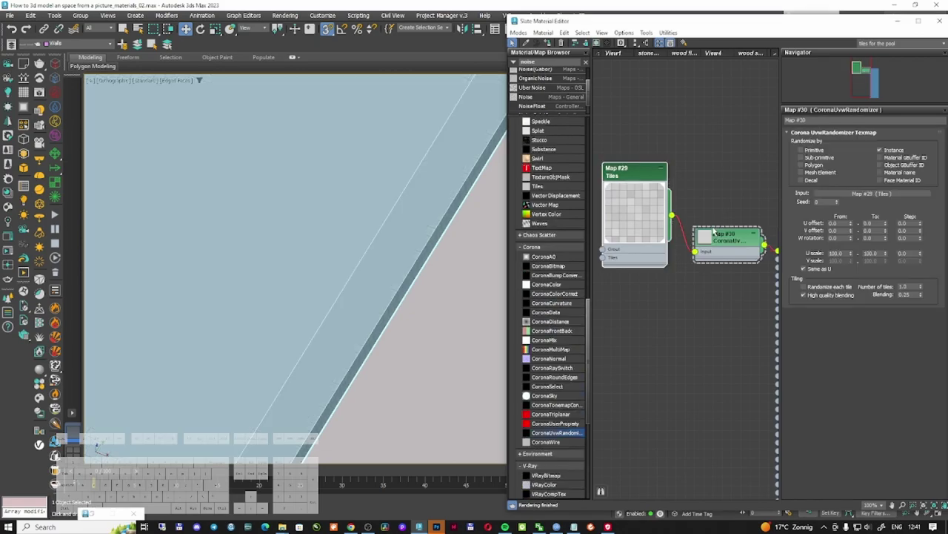
pyautogui.moveTo(721, 227); pyautogui.dragTo(715, 228, button='middle')
# Step: Enable randomizing each tile and set the U and V offset upper limits to 1 and their steps to 8
pyautogui.click(832, 288)
pyautogui.moveTo(654, 183); pyautogui.dragTo(654, 164)
pyautogui.doubleClick(877, 230)
pyautogui.write('1')
pyautogui.press('Return')
pyautogui.doubleClick(903, 223)
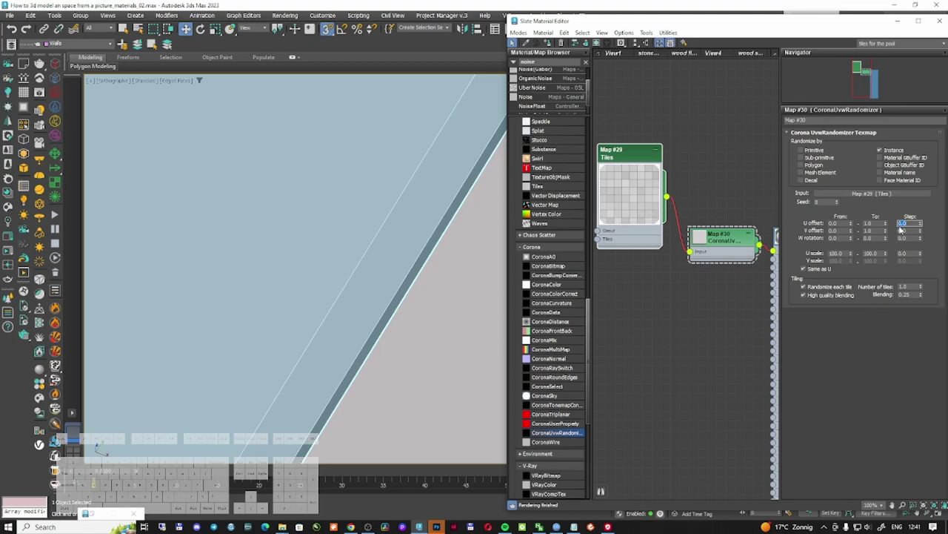
pyautogui.write('1')
# Step: Check the pool reference photo and spread the Tiles and CoronaUvwRandomizer maps apart in the node graph
pyautogui.click(596, 42)
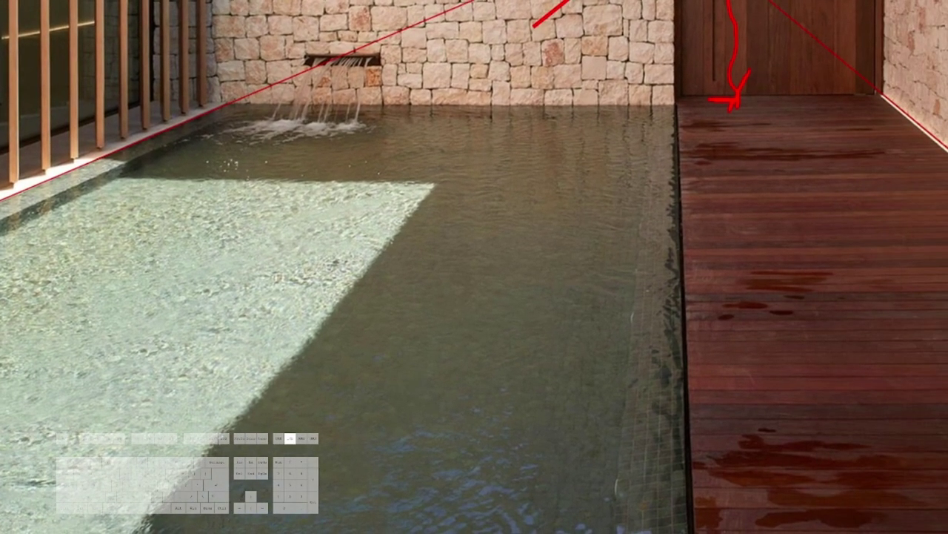
pyautogui.moveTo(470, 420); pyautogui.dragTo(469, 419)
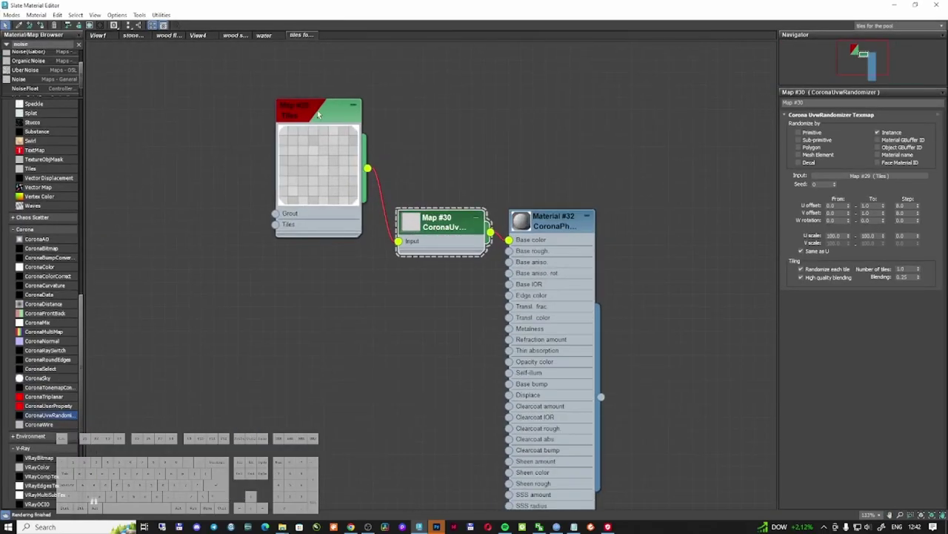
pyautogui.click(432, 223)
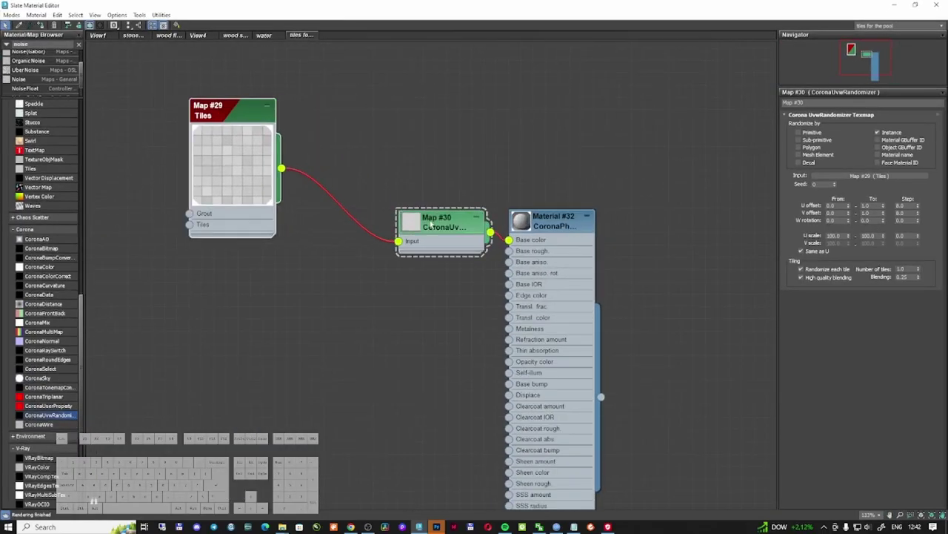
pyautogui.moveTo(432, 222); pyautogui.dragTo(382, 211)
# Step: Change the Tiles map's tile texture color to a muted dark green
pyautogui.doubleClick(281, 133)
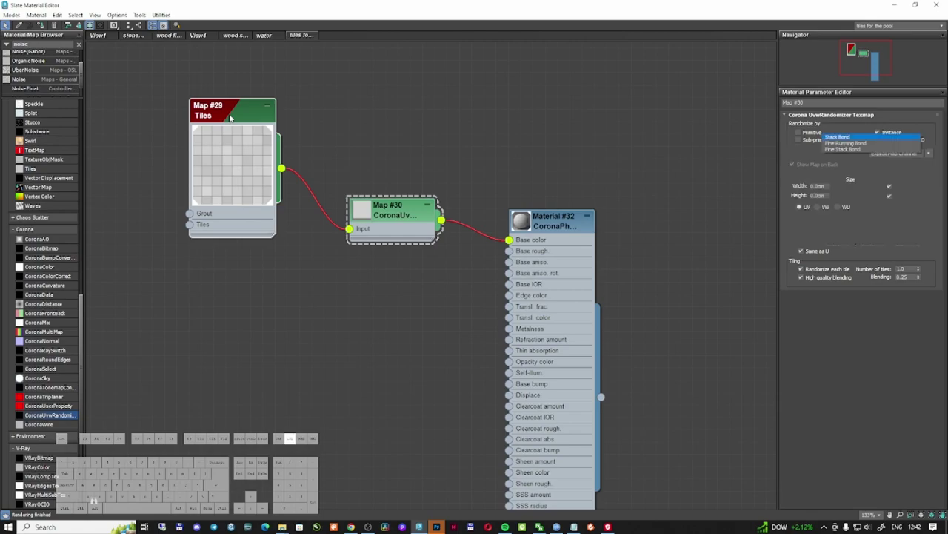
pyautogui.click(836, 295)
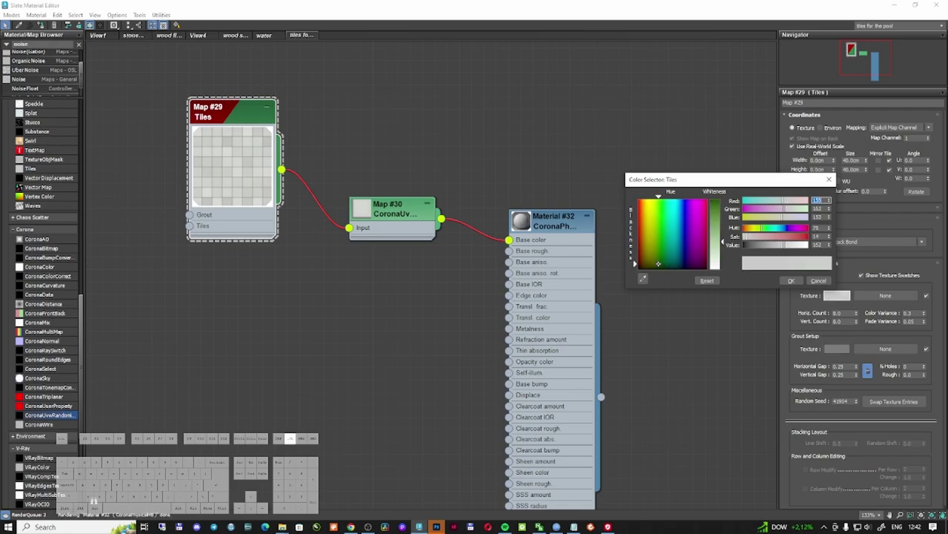
pyautogui.click(659, 265)
pyautogui.click(774, 236)
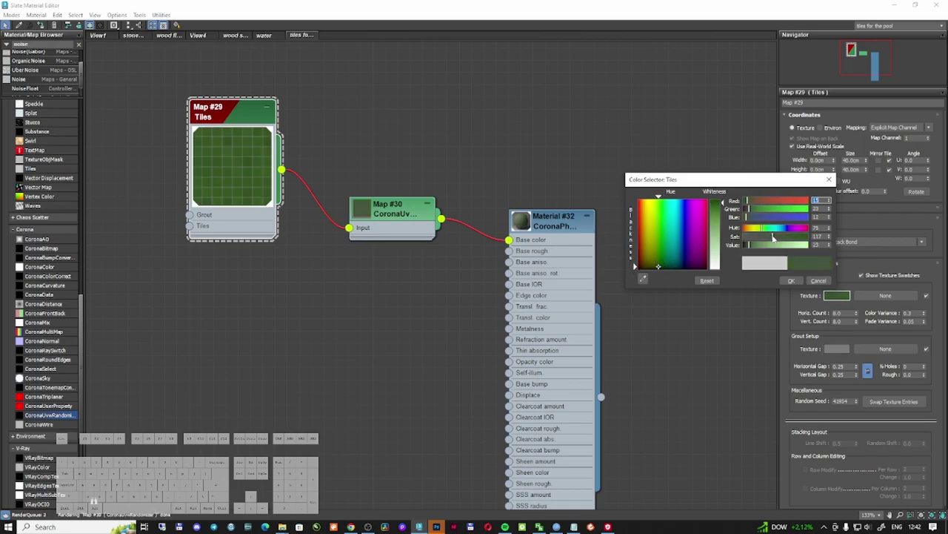
pyautogui.click(792, 281)
# Step: Change the Tiles map's grout color to a light grey with a value of 136
pyautogui.click(400, 214)
pyautogui.click(224, 126)
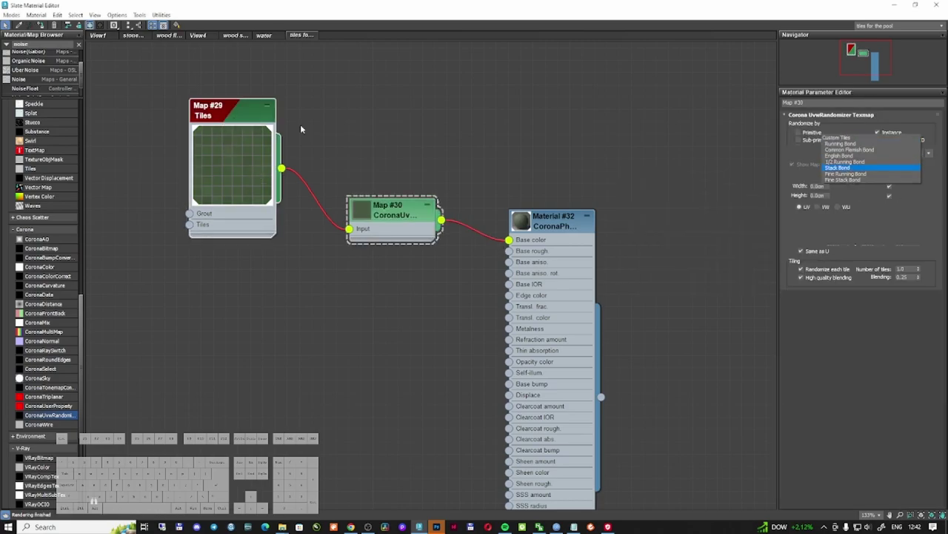
pyautogui.click(839, 349)
pyautogui.moveTo(721, 287)
pyautogui.mouseDown()
pyautogui.moveTo(720, 297)
pyautogui.moveTo(721, 286)
pyautogui.mouseUp()
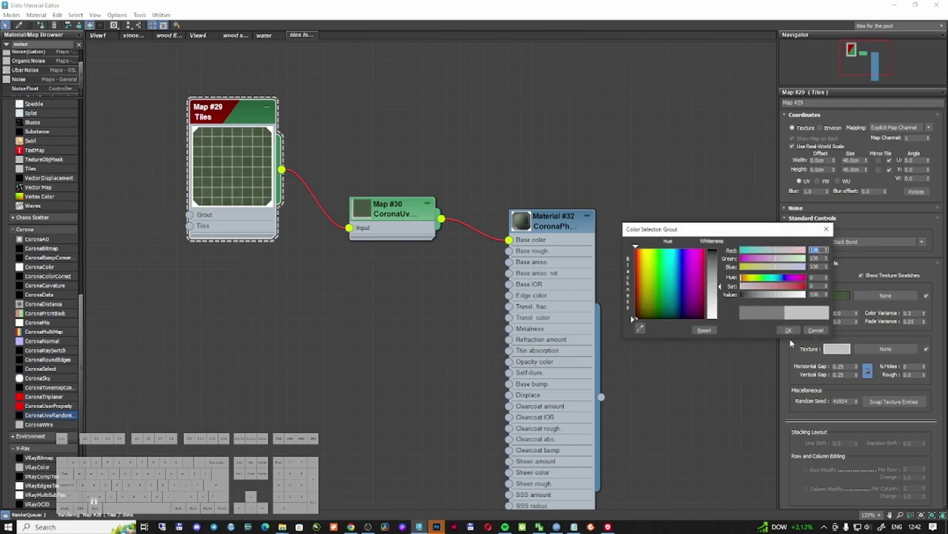
pyautogui.click(789, 330)
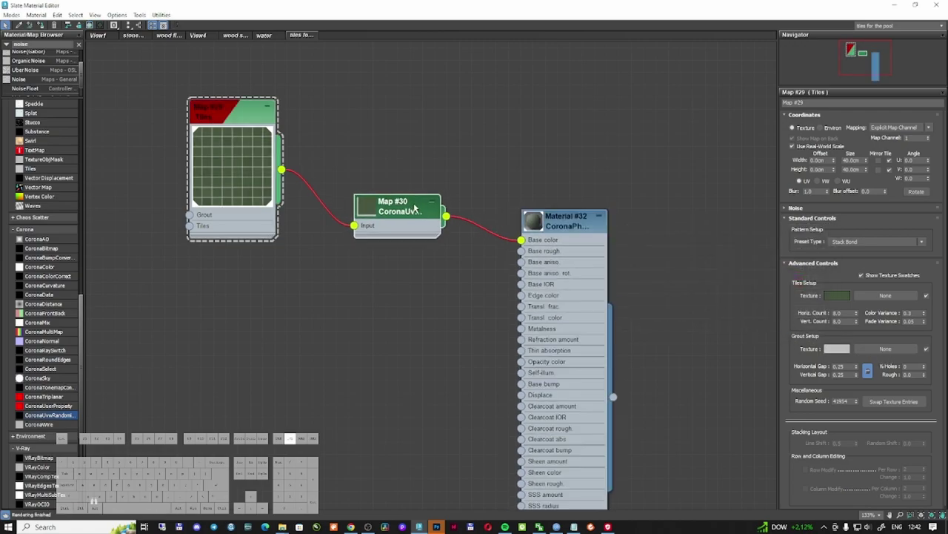
# Step: Duplicate the CoronaUvwRandomizer map below the original and space the nodes farther apart from the material
pyautogui.moveTo(590, 215); pyautogui.dragTo(613, 214)
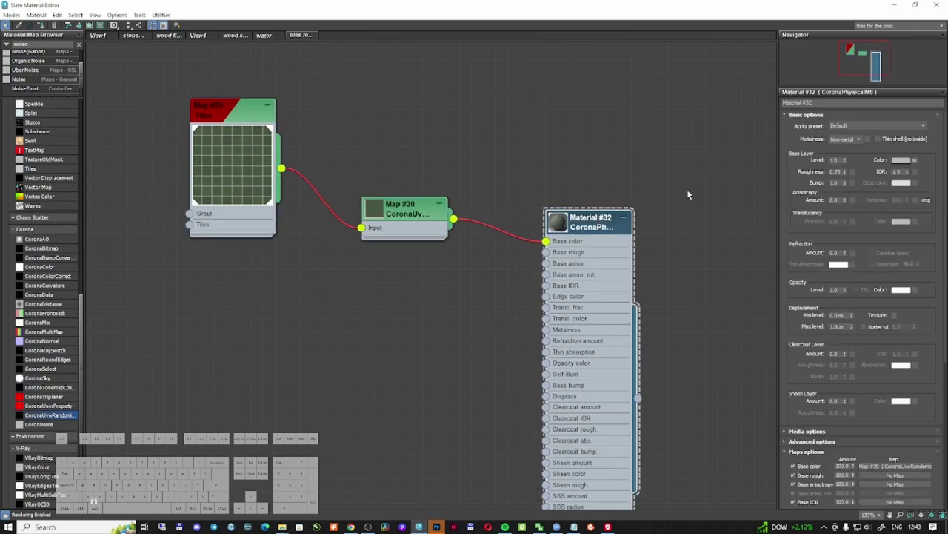
pyautogui.doubleClick(838, 172)
pyautogui.moveTo(229, 114); pyautogui.dragTo(228, 103)
pyautogui.moveTo(404, 208); pyautogui.dragTo(393, 208)
pyautogui.keyDown('shift'); pyautogui.moveTo(393, 208); pyautogui.dragTo(380, 331); pyautogui.keyUp('shift')
pyautogui.moveTo(591, 220); pyautogui.dragTo(652, 220)
# Step: Try to connect the duplicated randomizer to the material's base roughness as a copy, and delete the extra copied nodes
pyautogui.moveTo(429, 342); pyautogui.dragTo(527, 277)
pyautogui.doubleClick(662, 219)
pyautogui.moveTo(429, 341); pyautogui.dragTo(852, 172)
pyautogui.click(618, 283)
pyautogui.moveTo(379, 245); pyautogui.dragTo(403, 257)
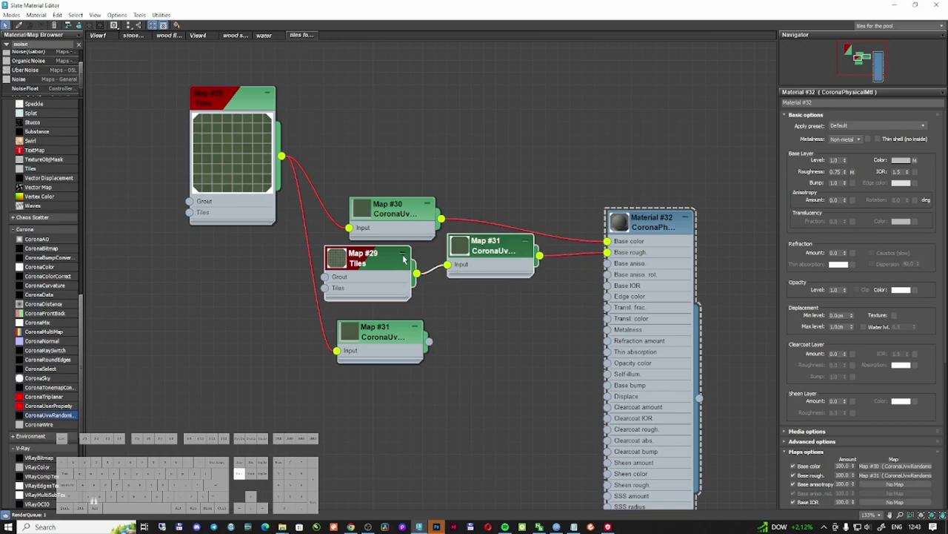
pyautogui.press('Delete')
# Step: Connect the duplicated randomizer to the material's base roughness as an instance and open the randomizer's parameters
pyautogui.moveTo(429, 336); pyautogui.dragTo(856, 178)
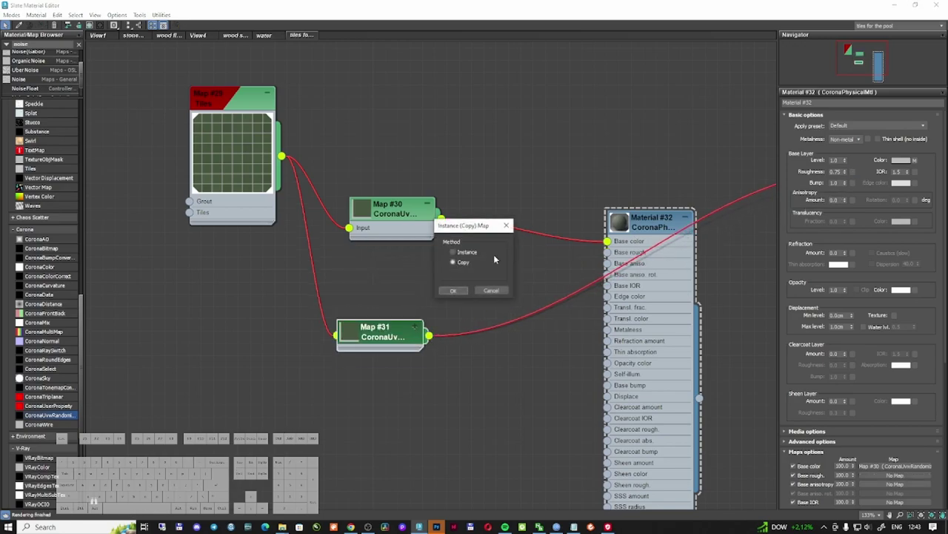
pyautogui.click(453, 290)
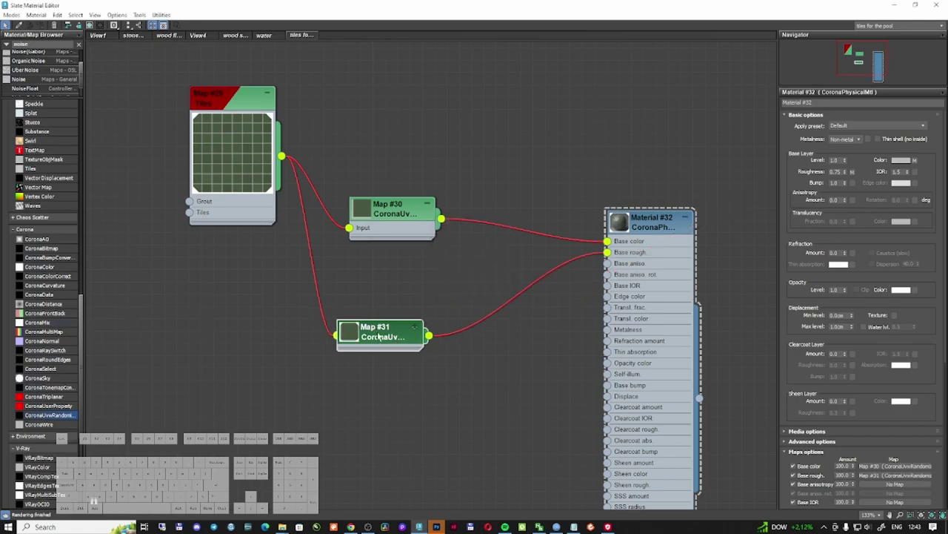
pyautogui.doubleClick(379, 335)
# Step: Connect a duplicate of the Tiles map to the roughness randomizer's input and enlarge the material's preview
pyautogui.moveTo(239, 104)
pyautogui.mouseDown()
pyautogui.moveTo(209, 90)
pyautogui.moveTo(193, 244)
pyautogui.moveTo(175, 261)
pyautogui.mouseUp()
pyautogui.moveTo(221, 317); pyautogui.dragTo(336, 335)
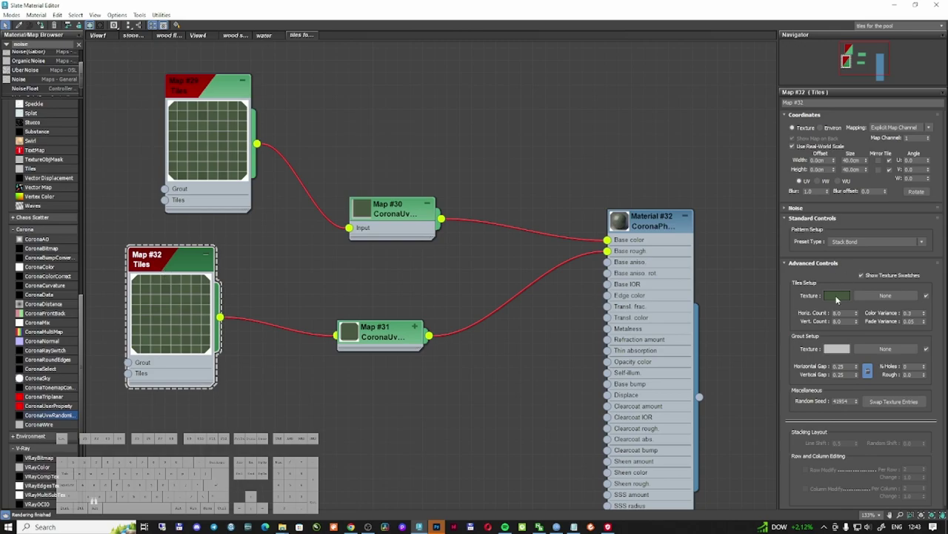
pyautogui.doubleClick(643, 231)
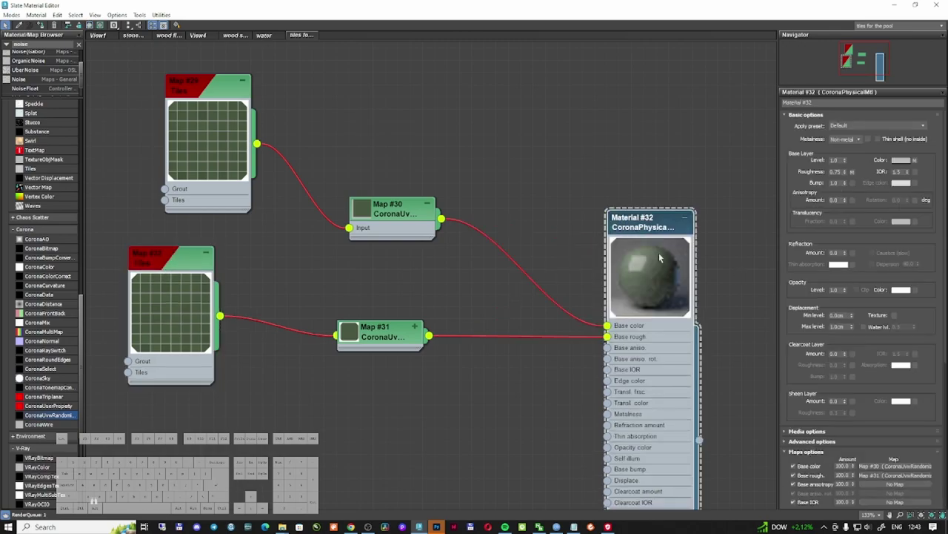
# Step: Set the grout color of the roughness Tiles map to near white
pyautogui.moveTo(529, 277); pyautogui.dragTo(446, 255, button='middle')
pyautogui.moveTo(96, 235); pyautogui.dragTo(248, 220, button='middle')
pyautogui.doubleClick(247, 221)
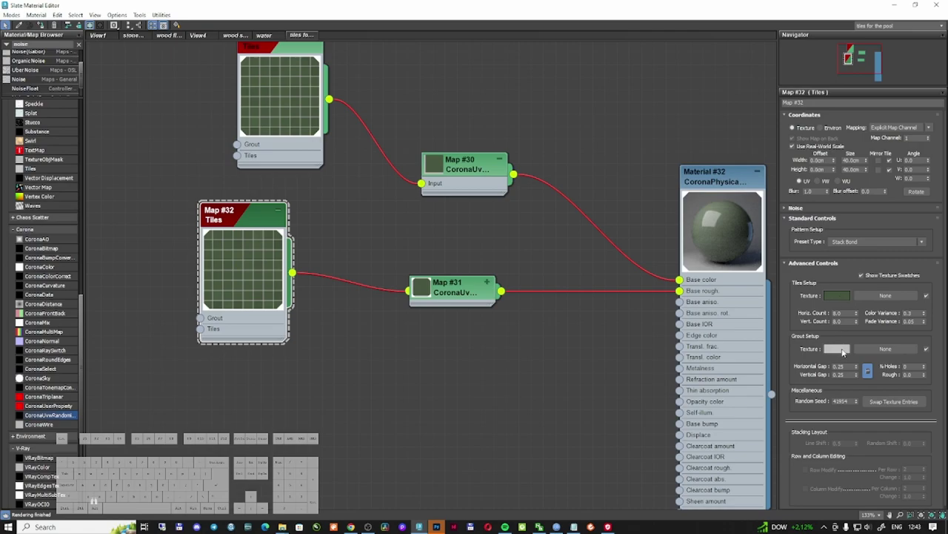
pyautogui.scroll(4, 740, 239)
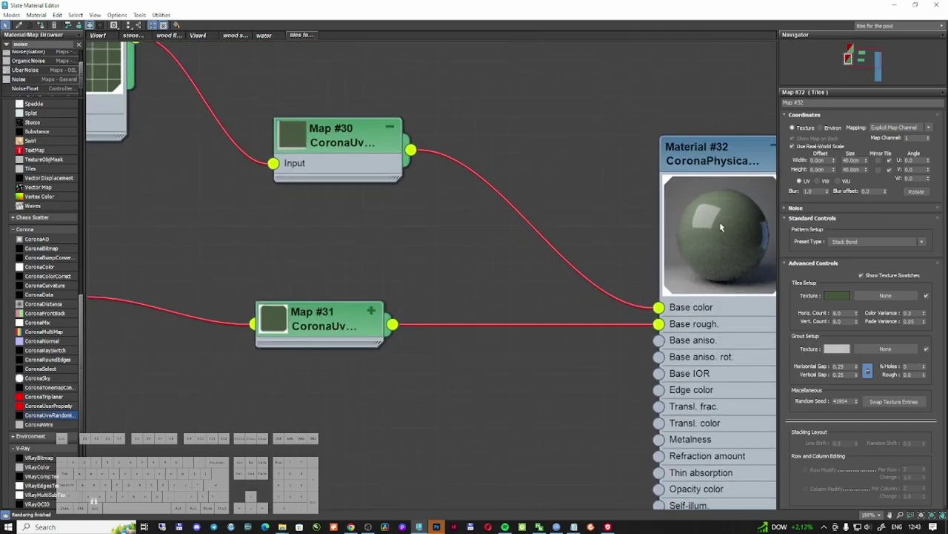
pyautogui.click(839, 349)
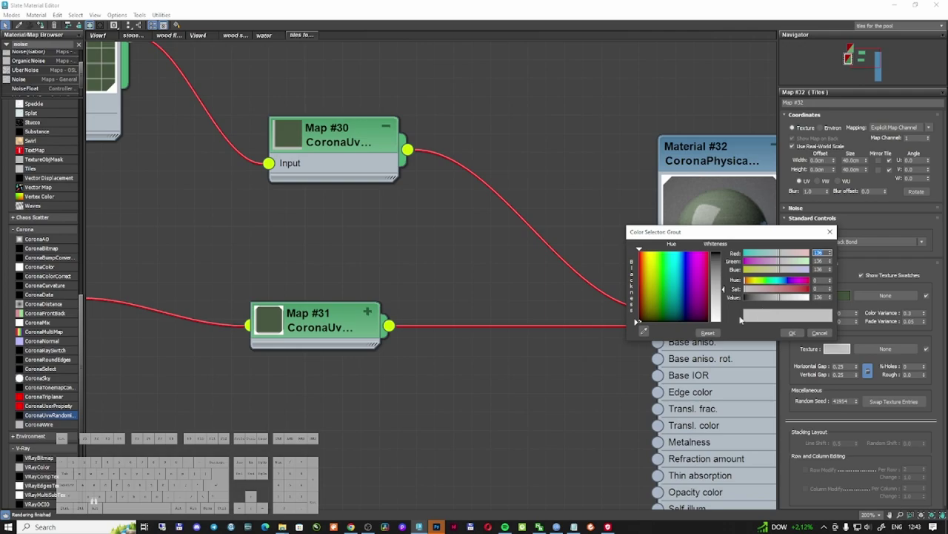
pyautogui.moveTo(720, 314); pyautogui.dragTo(720, 312)
pyautogui.click(792, 333)
pyautogui.moveTo(454, 285); pyautogui.dragTo(555, 277, button='middle')
pyautogui.scroll(-1, 555, 277)
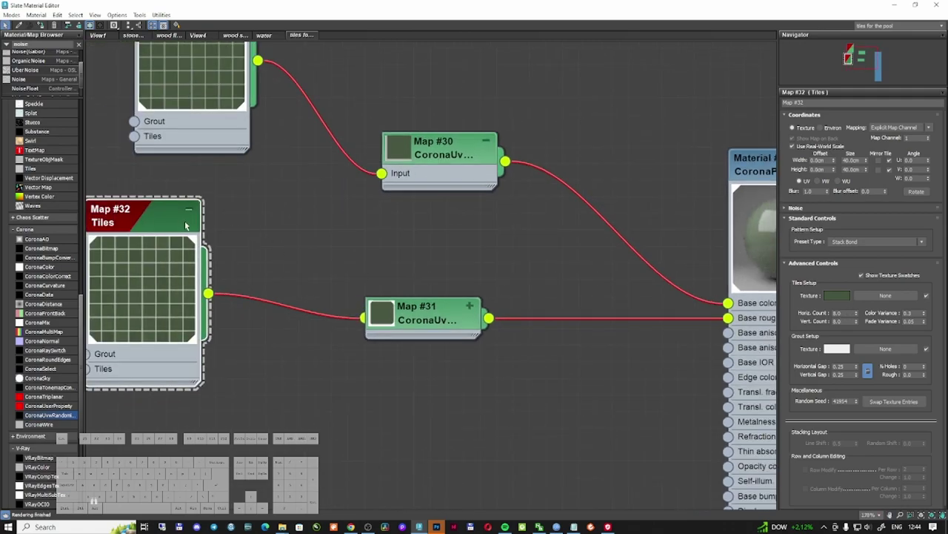
# Step: Set the tile color of the roughness Tiles map to a neutral mid gray
pyautogui.click(837, 295)
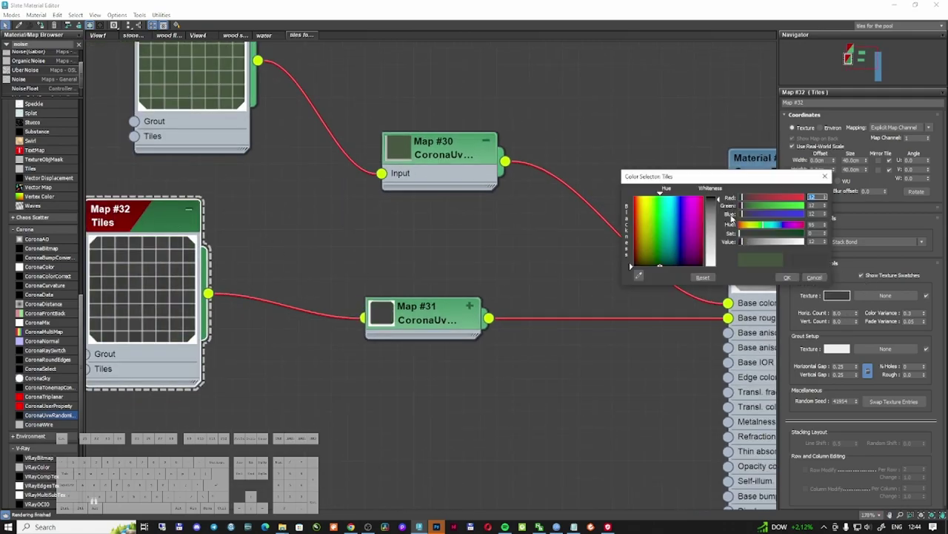
pyautogui.moveTo(718, 200); pyautogui.dragTo(718, 215)
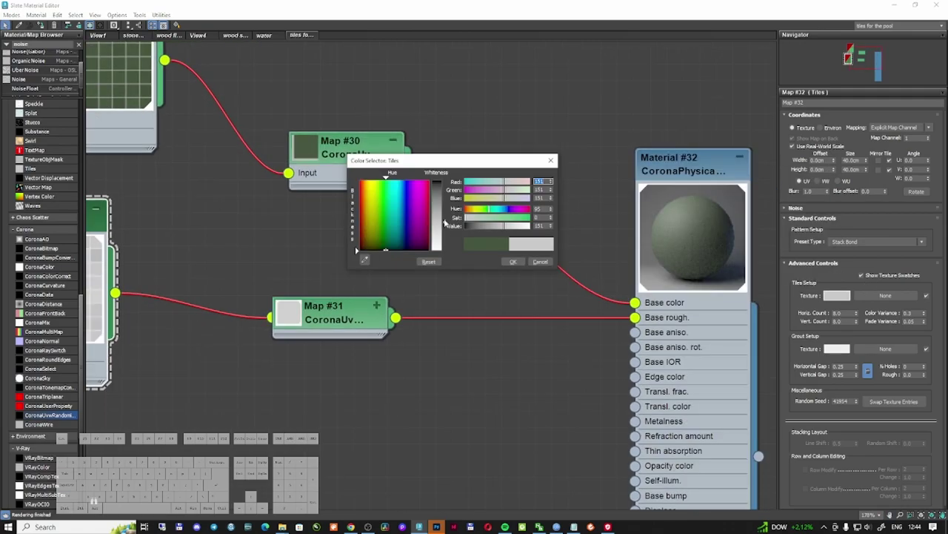
pyautogui.moveTo(445, 224); pyautogui.dragTo(446, 201)
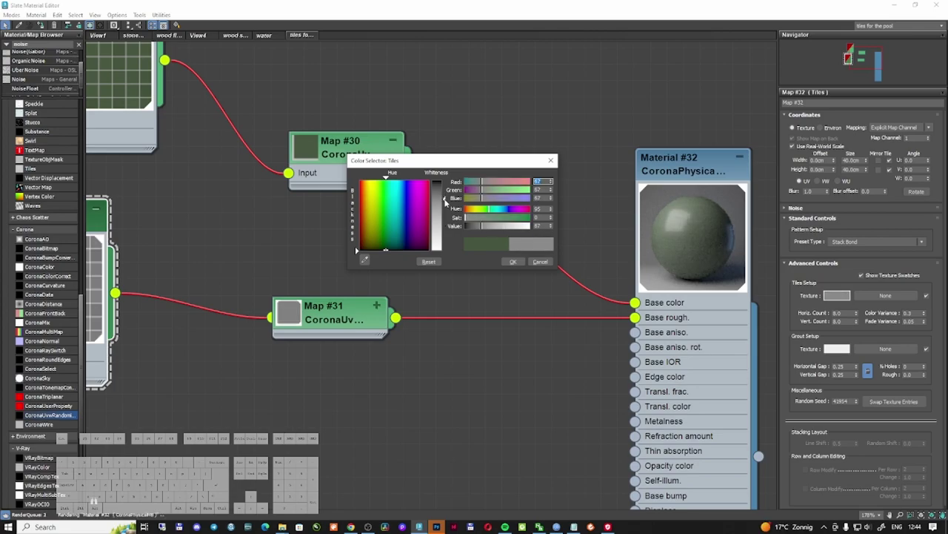
pyautogui.click(513, 260)
# Step: Duplicate the roughness Tiles map and its CoronaUvwRandomizer, connect them to the material's base bump, and open the new Tiles map's parameters
pyautogui.scroll(-3, 485, 262)
pyautogui.moveTo(363, 235); pyautogui.dragTo(398, 217, button='middle')
pyautogui.keyDown('shift'); pyautogui.moveTo(253, 217); pyautogui.dragTo(265, 207); pyautogui.keyUp('shift')
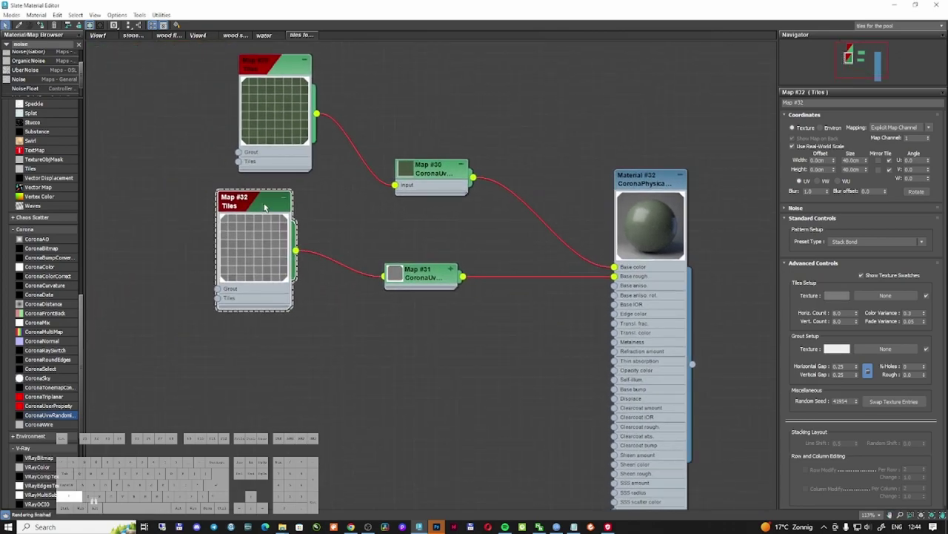
pyautogui.moveTo(186, 197); pyautogui.dragTo(855, 183)
pyautogui.doubleClick(641, 187)
pyautogui.click(455, 291)
pyautogui.click(454, 291)
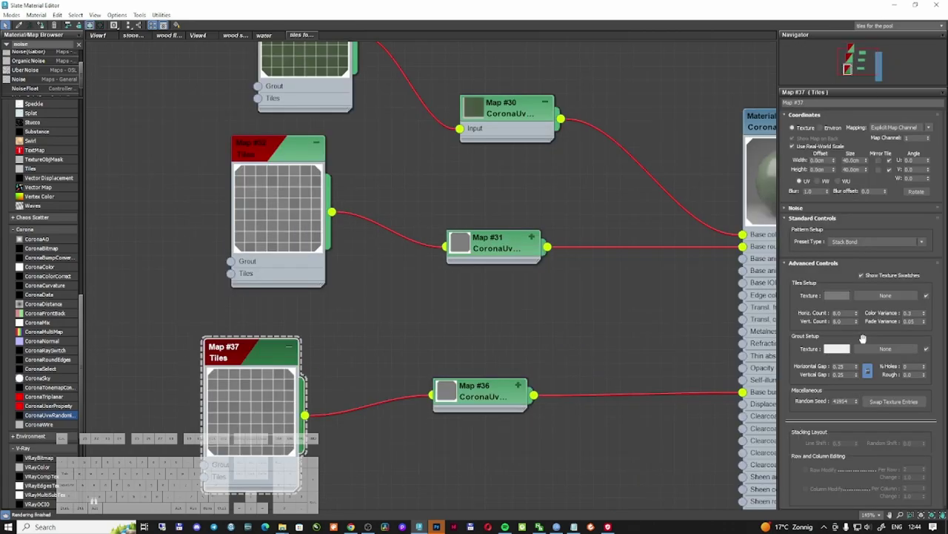
# Step: Set the bump Tiles map's grout color to black and its tile color to light gray
pyautogui.click(838, 351)
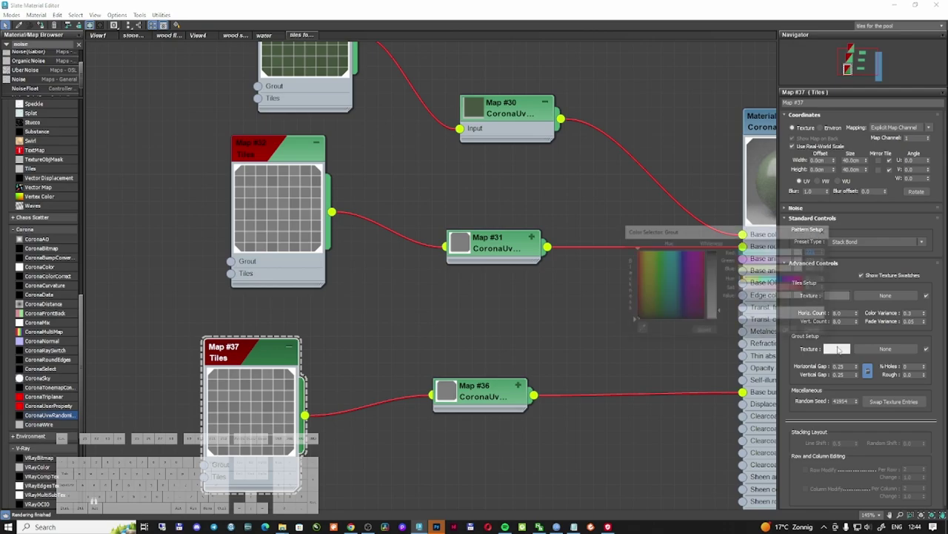
pyautogui.moveTo(720, 313); pyautogui.dragTo(720, 250)
pyautogui.click(789, 332)
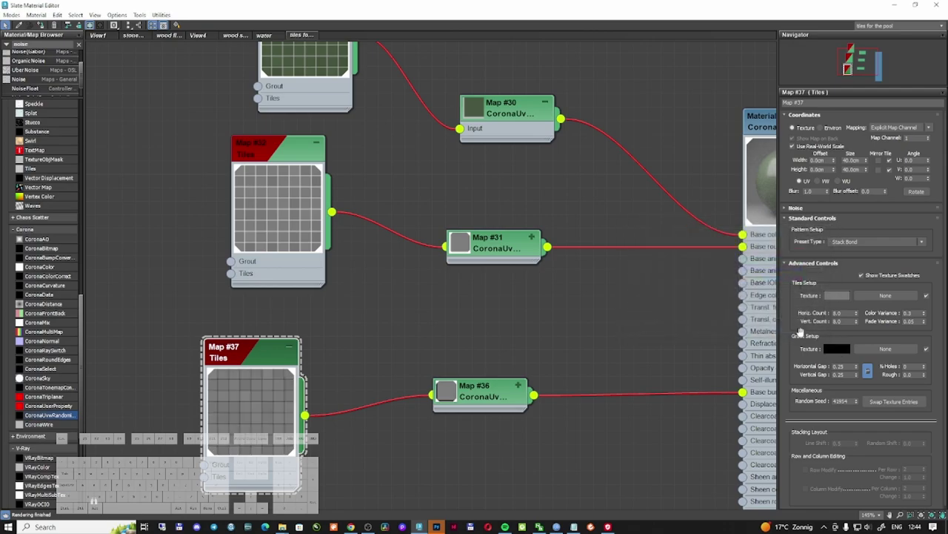
pyautogui.click(838, 296)
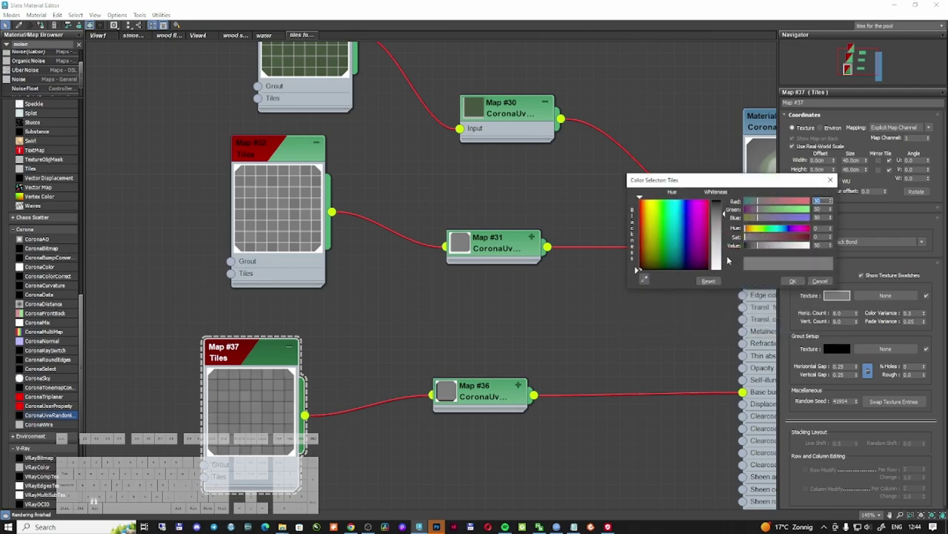
pyautogui.scroll(-1, 741, 266)
pyautogui.click(792, 281)
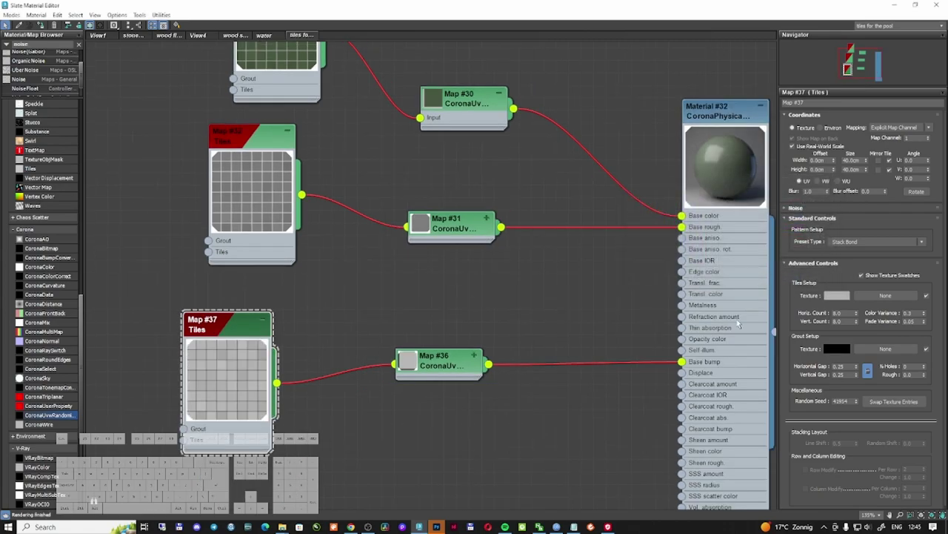
# Step: Align the bump randomizer and its Tiles map with the nodes above, and shift the material node slightly away
pyautogui.scroll(-1, 696, 318)
pyautogui.moveTo(634, 337); pyautogui.dragTo(562, 311, button='middle')
pyautogui.moveTo(407, 342); pyautogui.dragTo(458, 342)
pyautogui.moveTo(241, 305); pyautogui.dragTo(282, 317)
pyautogui.scroll(-2, 576, 261)
pyautogui.moveTo(613, 188); pyautogui.dragTo(621, 187)
# Step: Minimize the material editor, switch the viewport to the Corona camera and start an interactive render of the pool walls
pyautogui.doubleClick(635, 12)
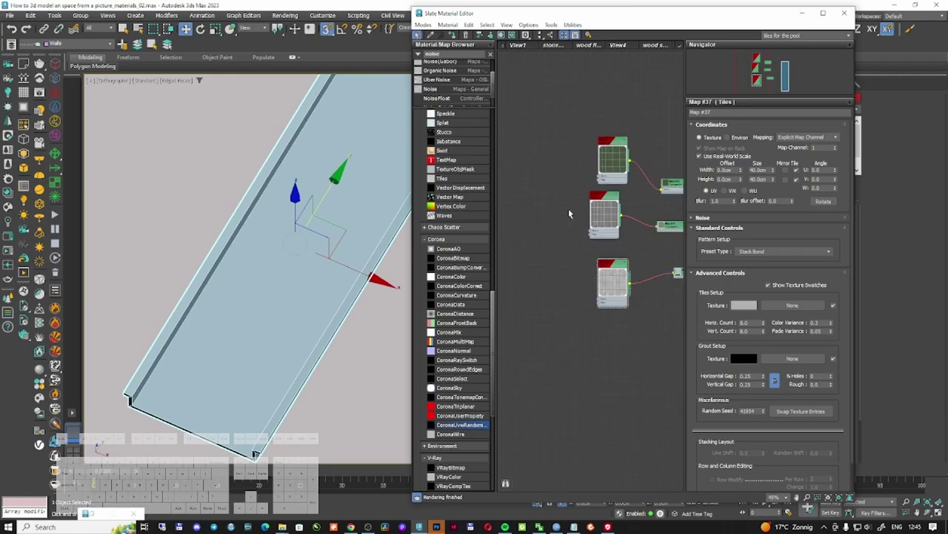
pyautogui.click(803, 13)
pyautogui.press('c')
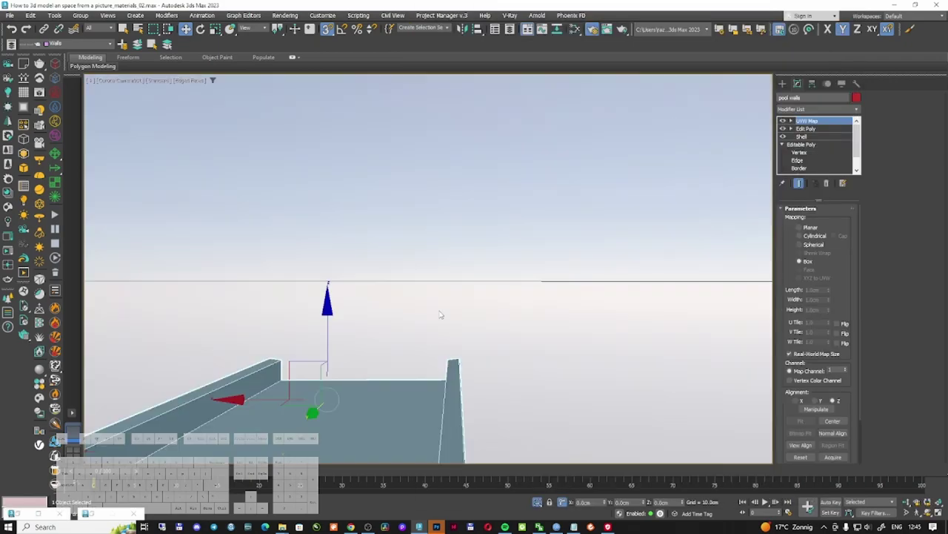
pyautogui.click(39, 267)
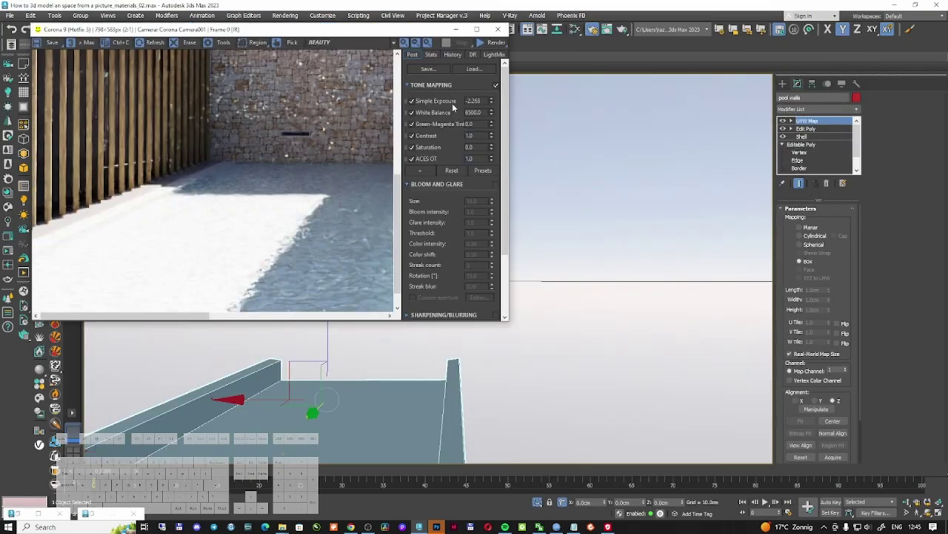
pyautogui.scroll(-1, 287, 228)
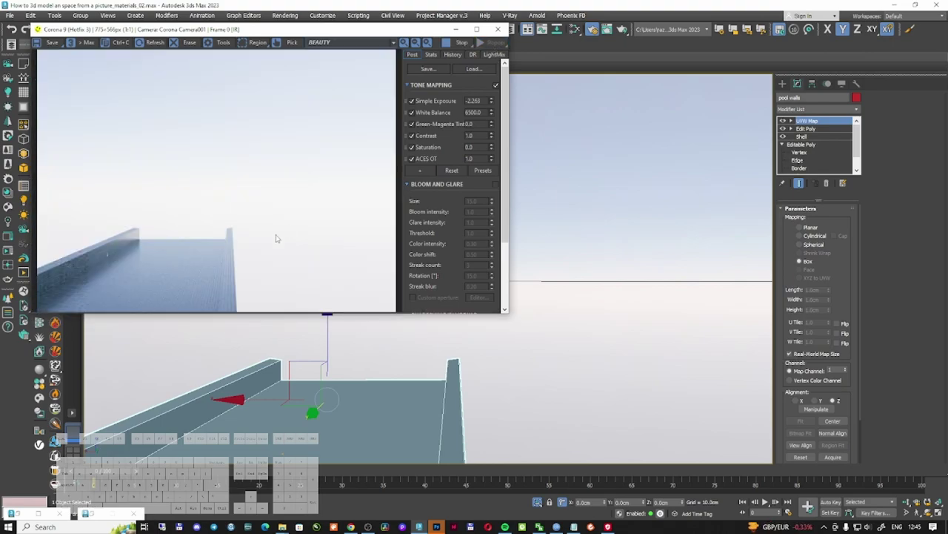
pyautogui.scroll(2, 116, 246)
pyautogui.scroll(-2, 118, 249)
# Step: End the isolation of the pool walls and raise the enlarged render's Simple Exposure to about -1.466
pyautogui.rightClick(601, 259)
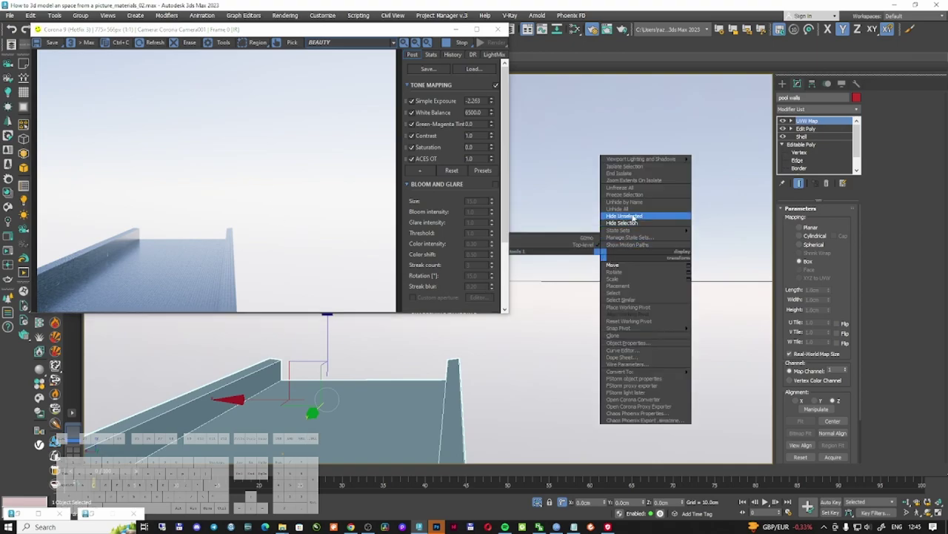
pyautogui.rightClick(631, 214)
pyautogui.click(653, 165)
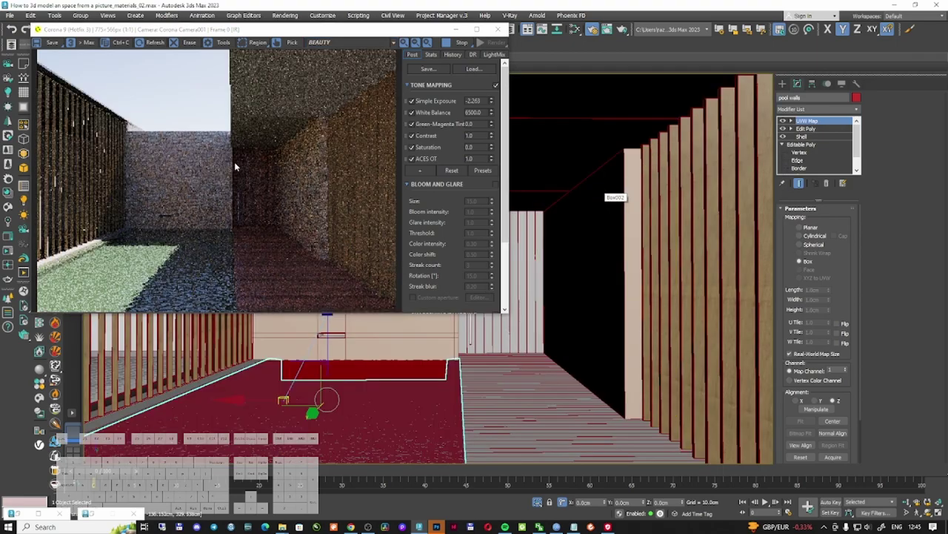
pyautogui.doubleClick(483, 27)
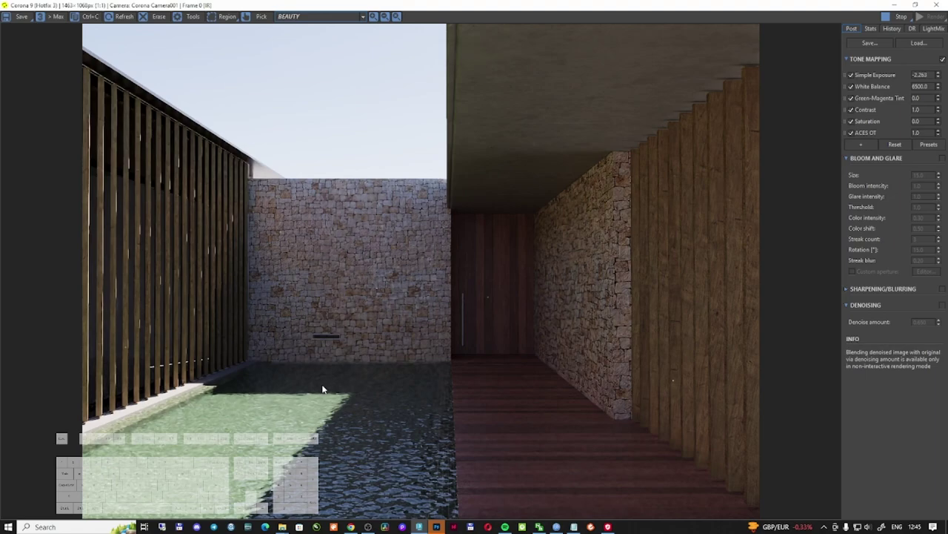
pyautogui.moveTo(939, 75); pyautogui.dragTo(938, 25)
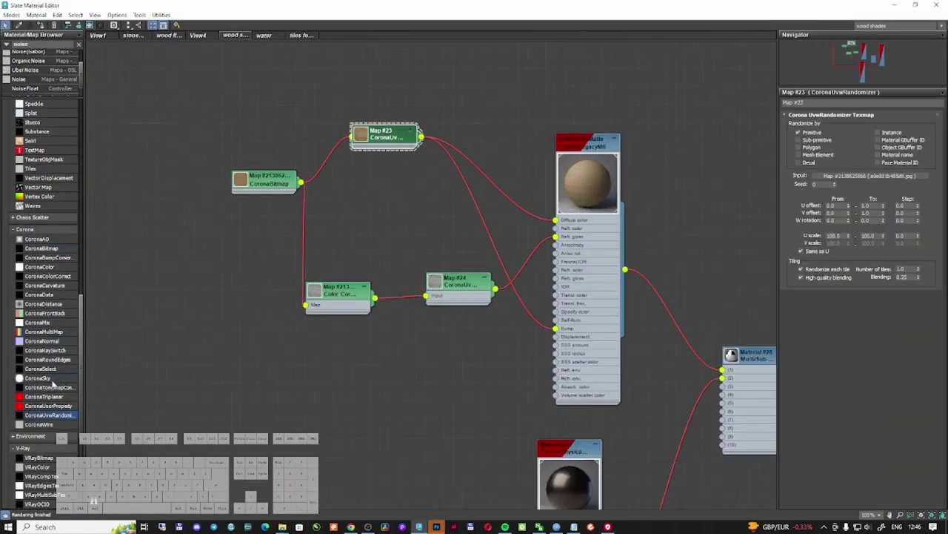
# Step: Insert a CoronaColorCorrect map between the wood's CoronaUvwRandomizer and the diffuse color, with its hue at about -14.84
pyautogui.moveTo(48, 275); pyautogui.dragTo(487, 177)
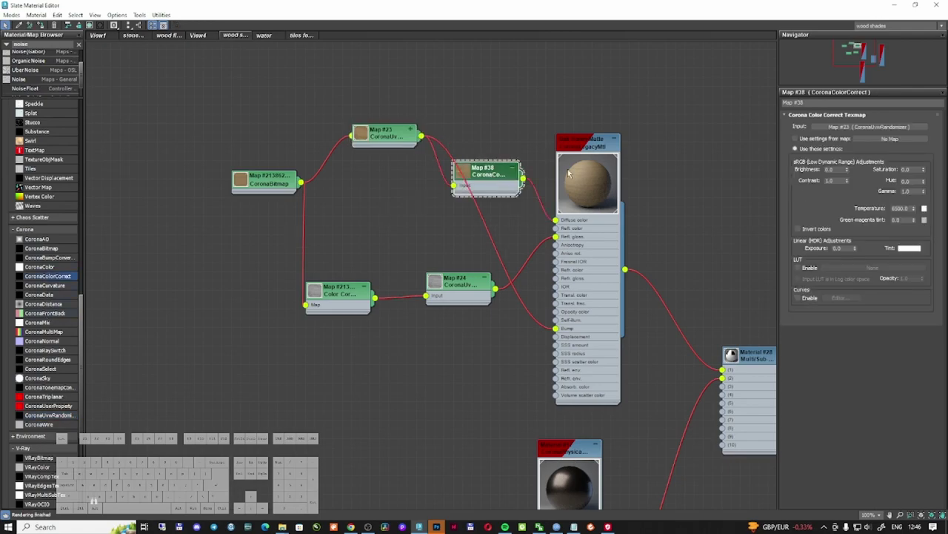
pyautogui.moveTo(924, 182); pyautogui.dragTo(924, 215)
pyautogui.moveTo(523, 6)
pyautogui.mouseDown()
pyautogui.moveTo(299, 37)
pyautogui.moveTo(269, 26)
pyautogui.mouseUp()
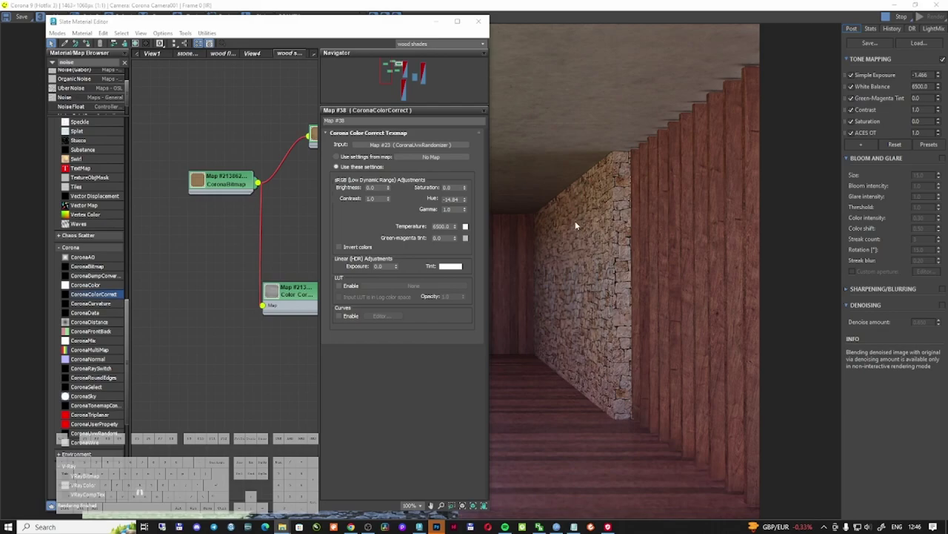
# Step: Try a hue of -7 on the wood's CoronaColorCorrect map, set it to -10 instead, and inspect the render
pyautogui.moveTo(315, 185); pyautogui.dragTo(220, 220, button='middle')
pyautogui.scroll(1, 220, 220)
pyautogui.doubleClick(273, 222)
pyautogui.doubleClick(449, 200)
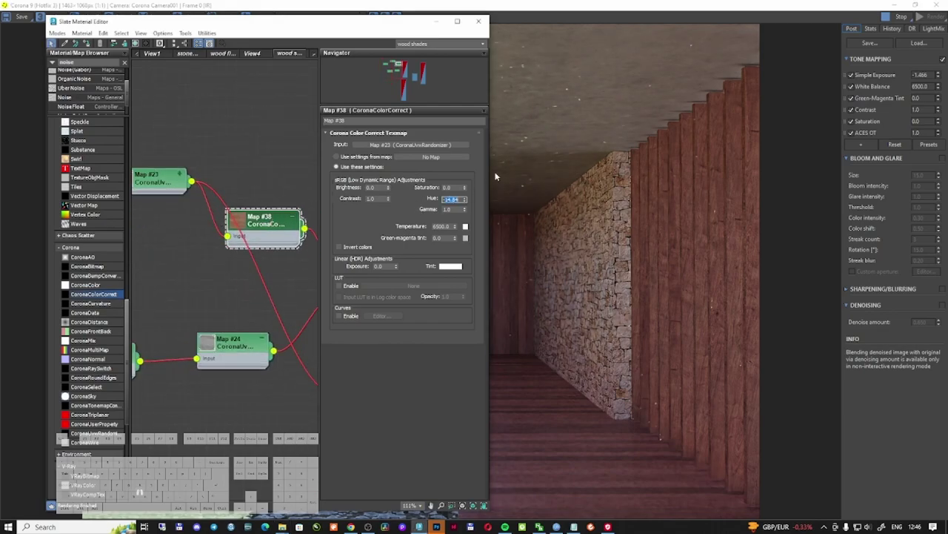
pyautogui.write('-7')
pyautogui.press('Return')
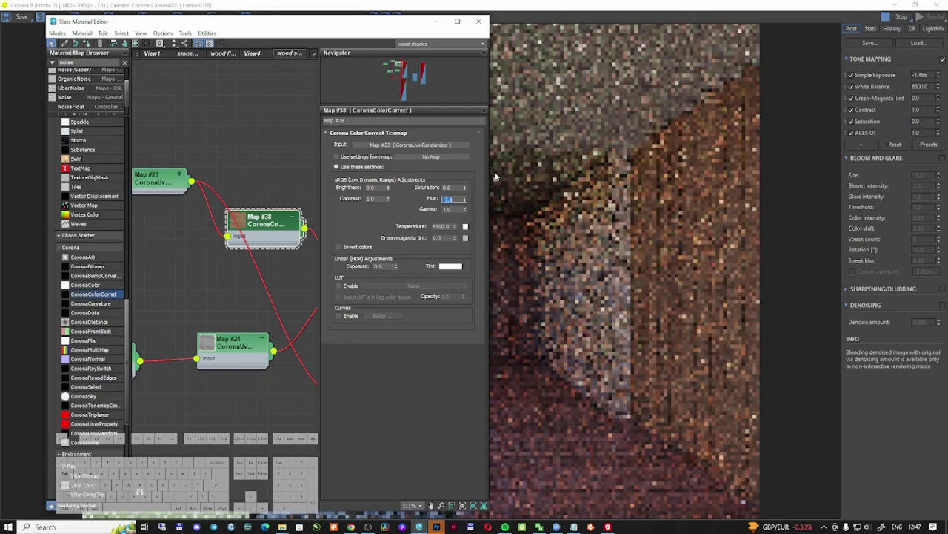
pyautogui.write('-10')
pyautogui.press('Return')
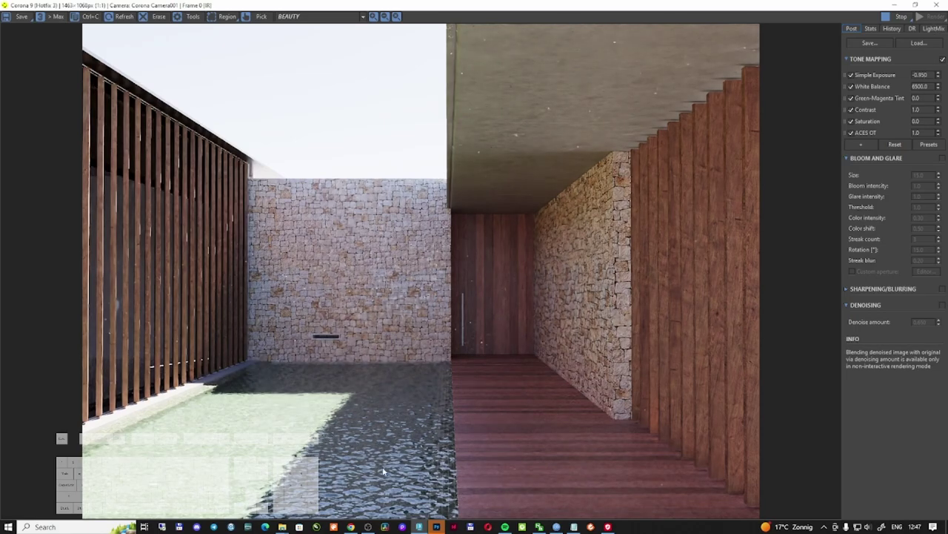
pyautogui.scroll(2, 383, 471)
pyautogui.scroll(-2, 385, 461)
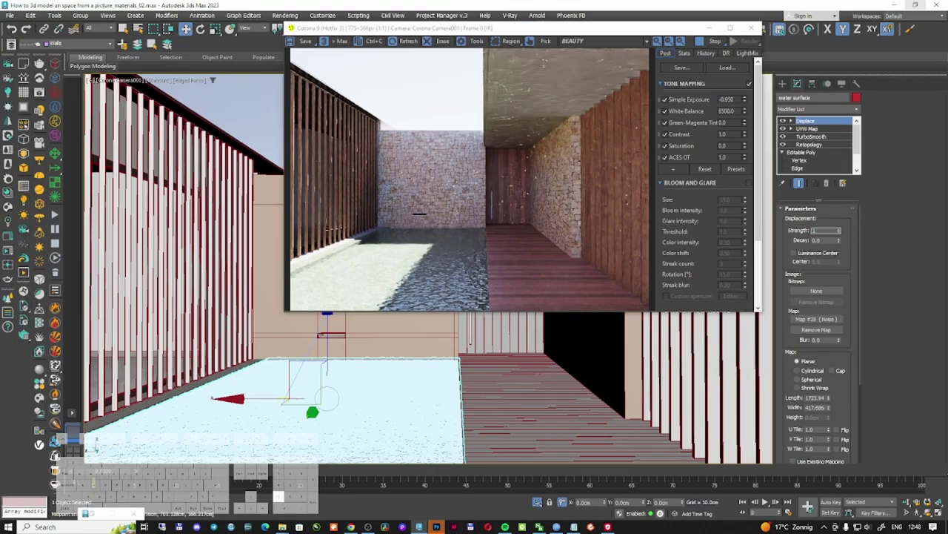
# Step: Set the water surface's Displace strength to 1 cm and bring up the material editor at full size
pyautogui.press('Return')
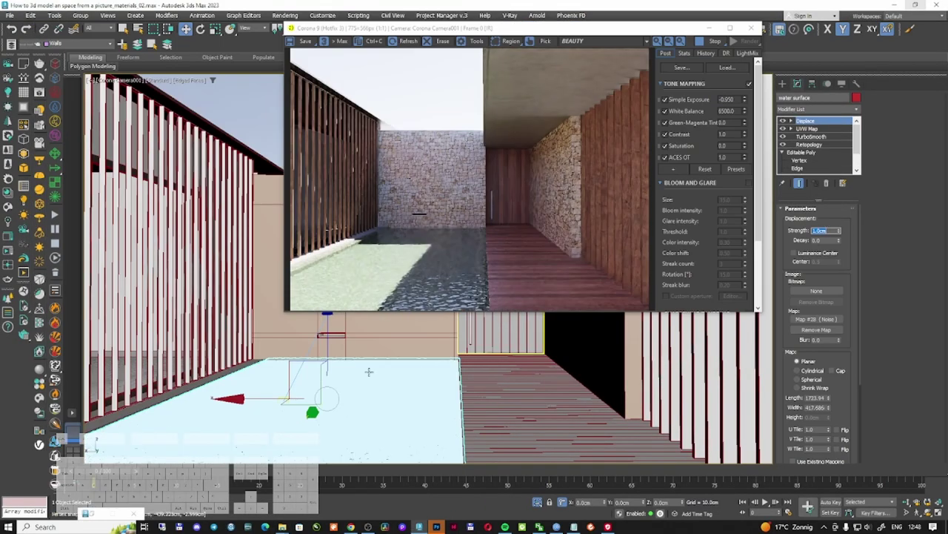
pyautogui.press('m')
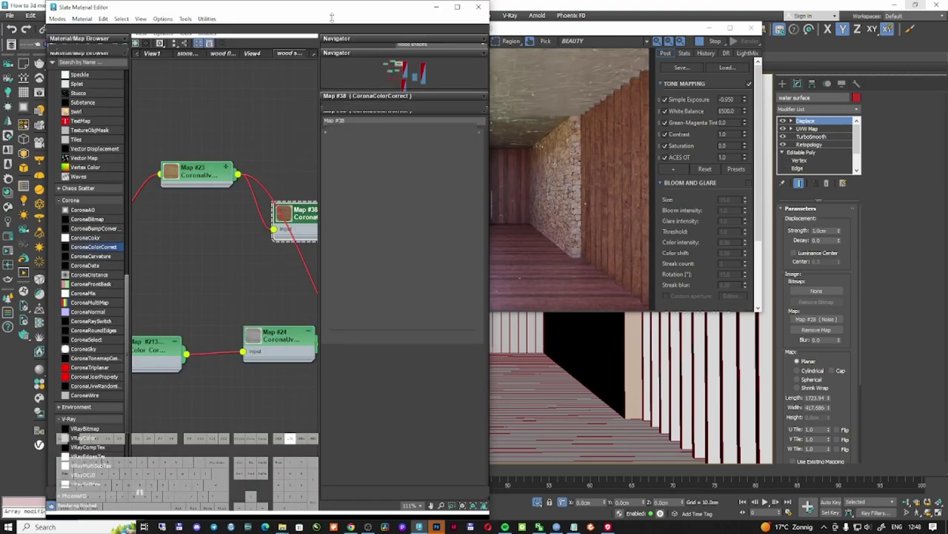
pyautogui.doubleClick(335, 22)
pyautogui.doubleClick(810, 231)
pyautogui.press('Return')
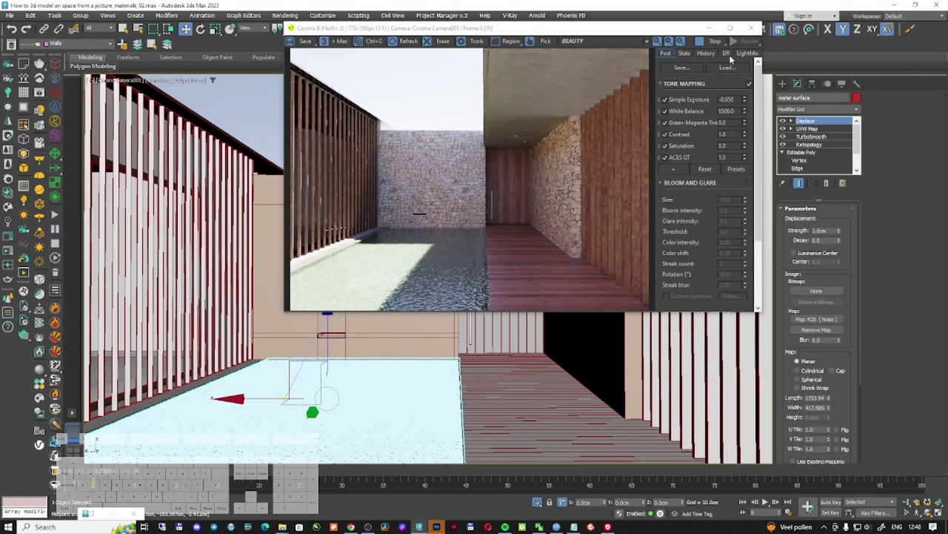
# Step: Examine the courtyard render at full size, including the water surface and wood, and minimize the render window
pyautogui.moveTo(661, 31); pyautogui.dragTo(607, 50)
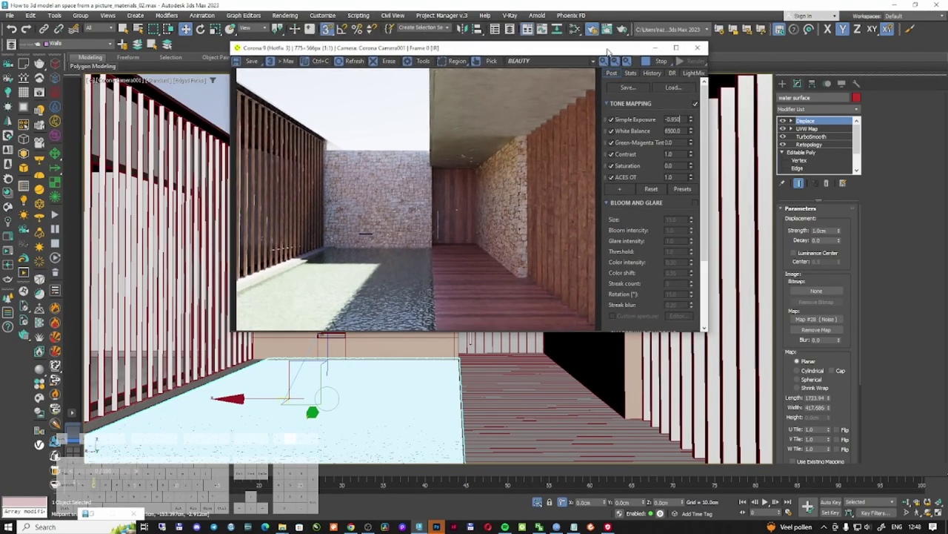
pyautogui.doubleClick(607, 50)
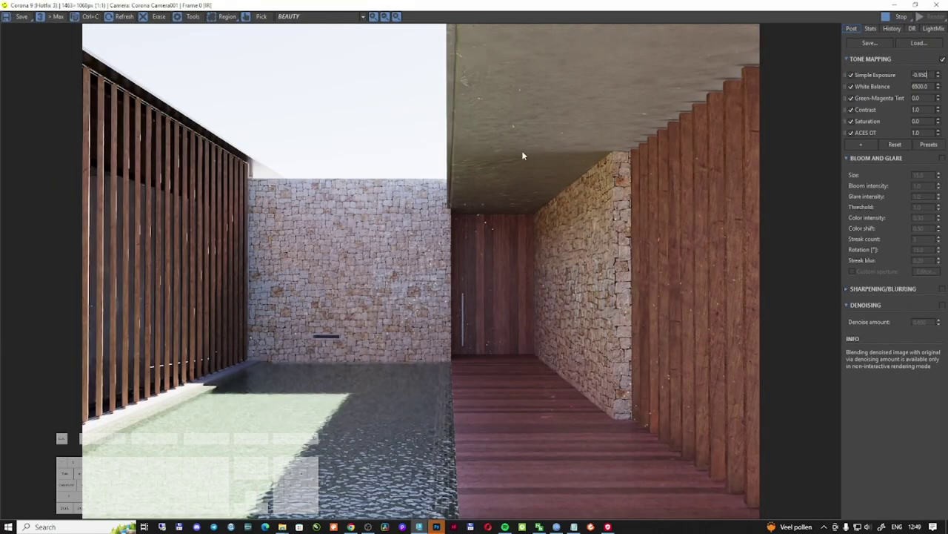
pyautogui.click(895, 5)
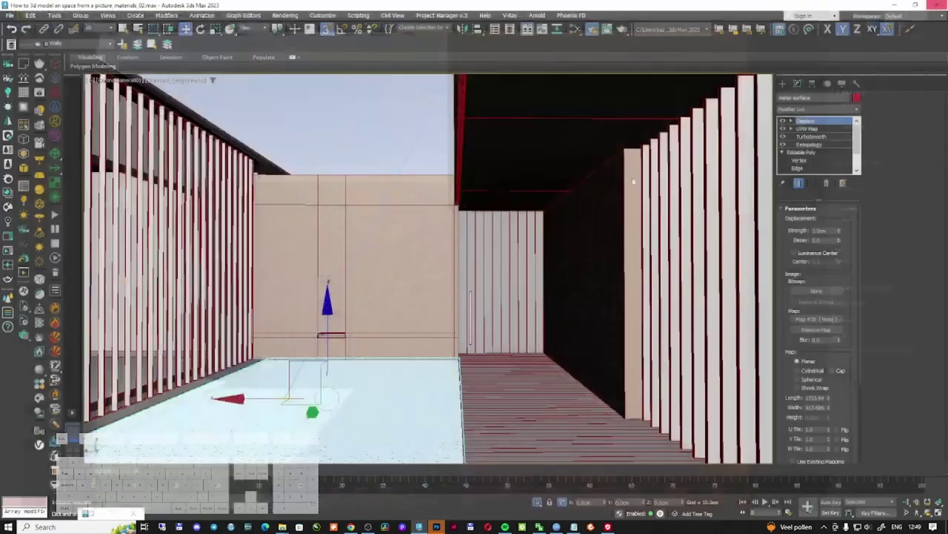
# Step: Draw a box about 224 cm long, 1743 cm wide and 407 cm high along the outer side of the slat screen
pyautogui.click(668, 262)
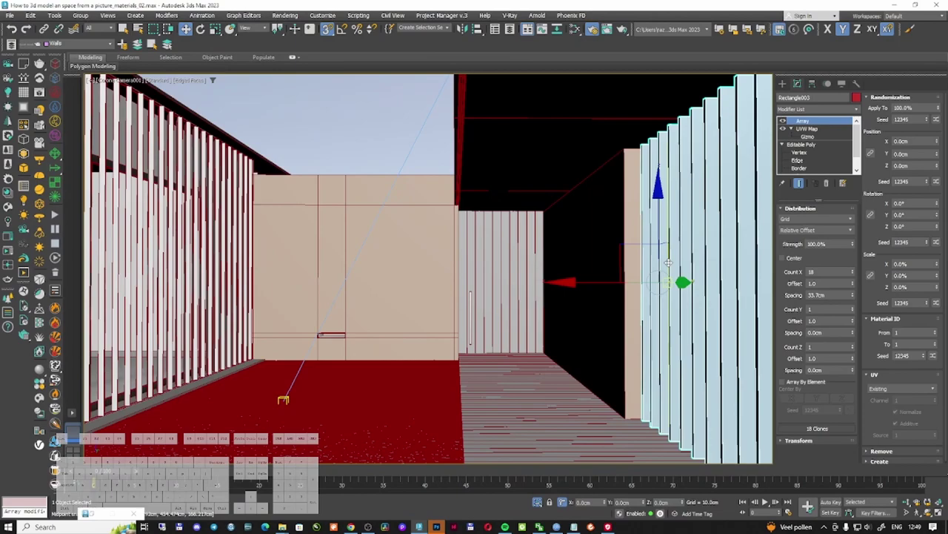
pyautogui.press('t')
pyautogui.press('z')
pyautogui.scroll(-6, 575, 263)
pyautogui.keyDown('alt'); pyautogui.moveTo(567, 277); pyautogui.dragTo(622, 256, button='middle'); pyautogui.keyUp('alt')
pyautogui.scroll(2, 548, 282)
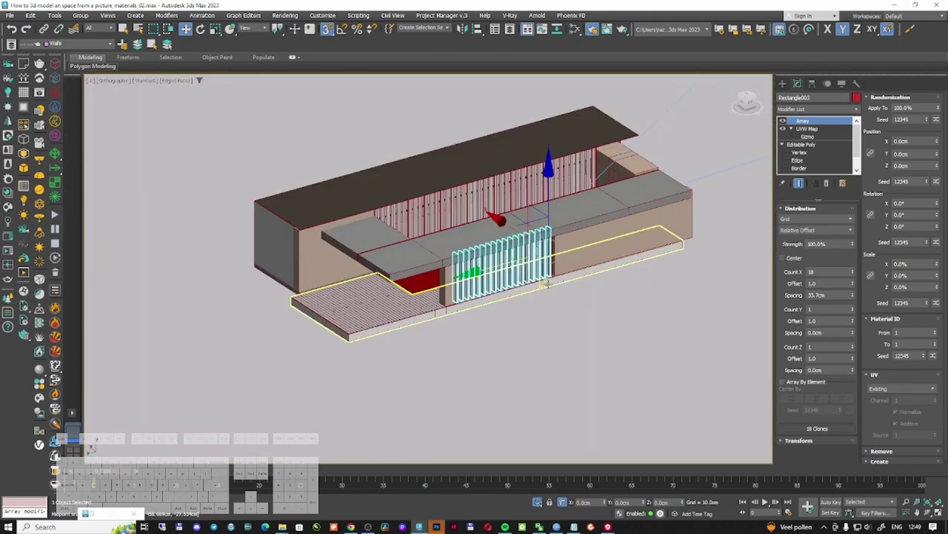
pyautogui.scroll(3, 547, 283)
pyautogui.click(783, 83)
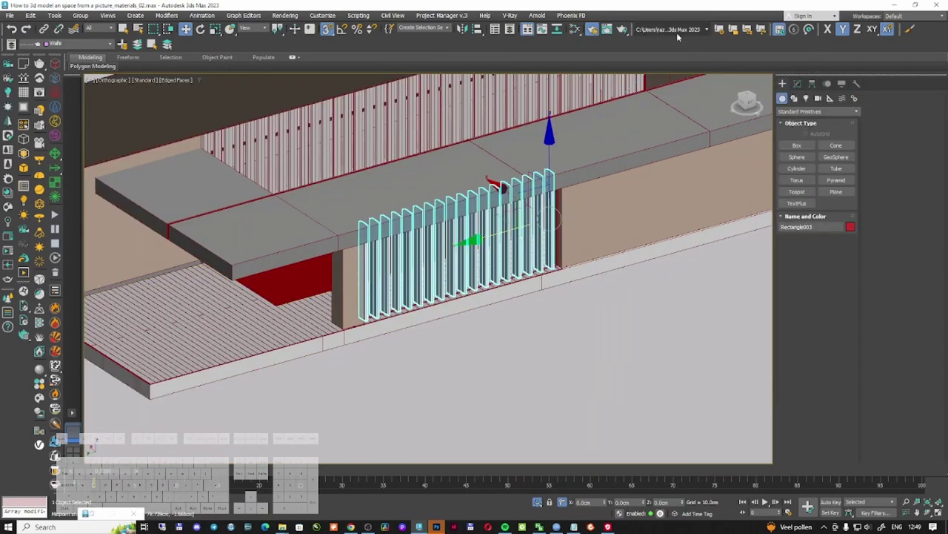
pyautogui.click(797, 145)
pyautogui.moveTo(636, 244)
pyautogui.mouseDown(button='middle')
pyautogui.moveTo(605, 245)
pyautogui.moveTo(612, 265)
pyautogui.mouseUp(button='middle')
pyautogui.scroll(-2, 605, 246)
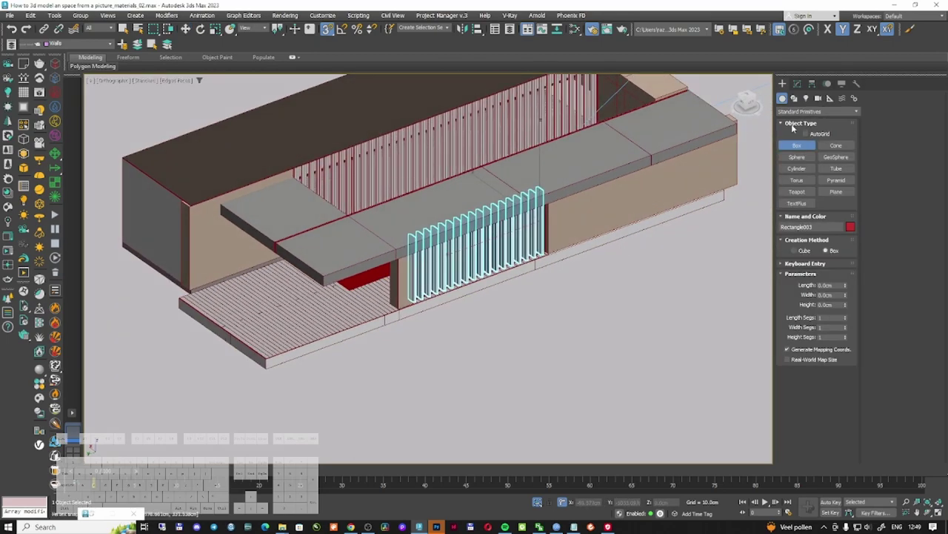
pyautogui.moveTo(721, 158); pyautogui.dragTo(400, 319)
pyautogui.click(455, 355)
pyautogui.press('s')
pyautogui.press('w')
# Step: Convert the new box to an Editable Poly and work on one of its faces at polygon level
pyautogui.click(798, 83)
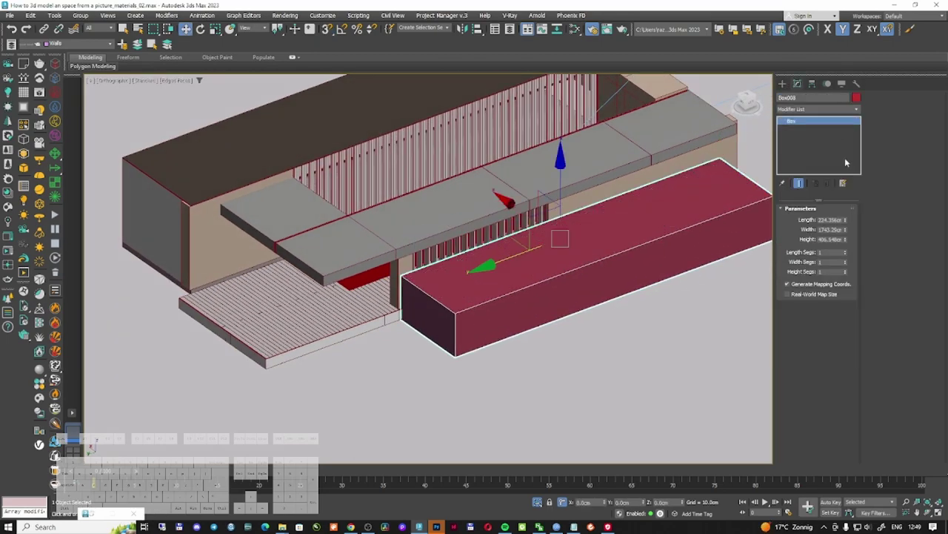
pyautogui.rightClick(800, 123)
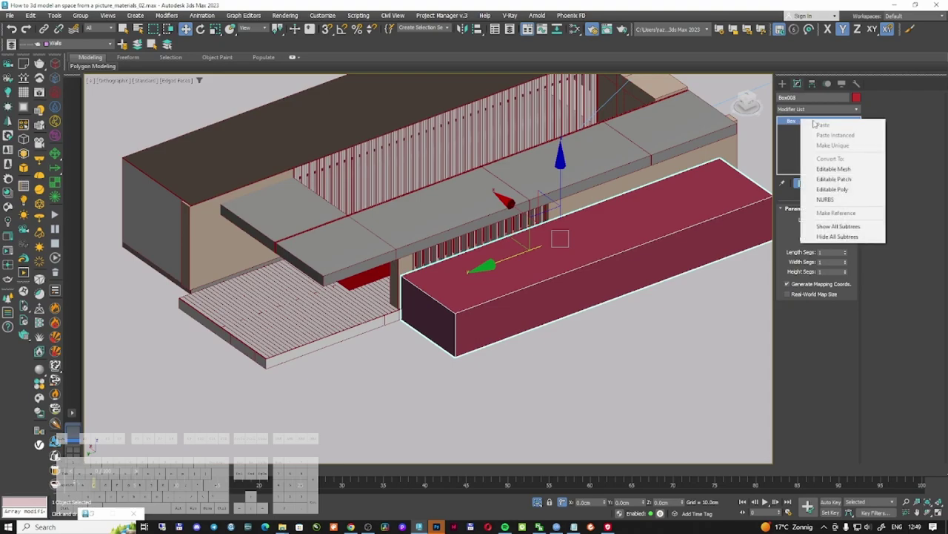
pyautogui.click(821, 190)
pyautogui.click(793, 220)
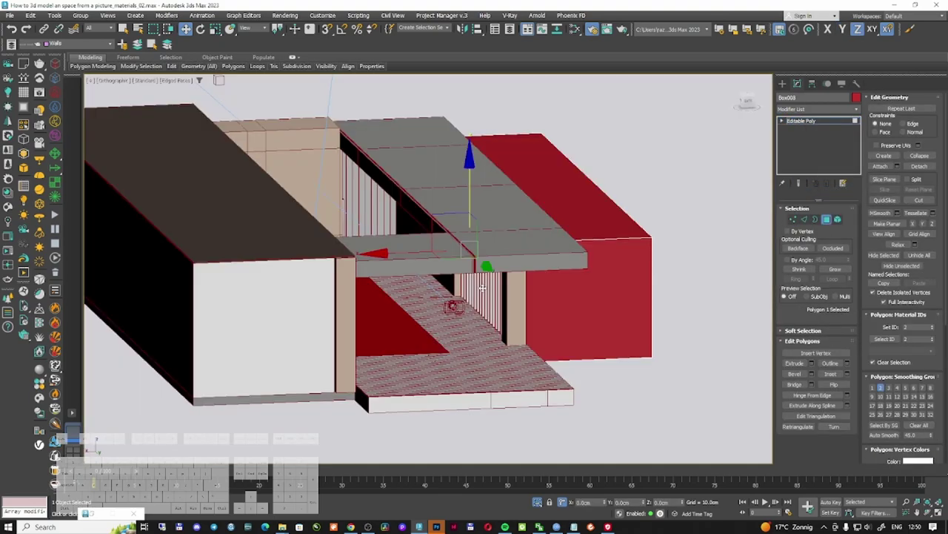
pyautogui.click(826, 221)
pyautogui.moveTo(605, 251); pyautogui.dragTo(599, 255, button='middle')
# Step: Assign the CoronaPhysicalMtl from View1, Material #13, to the box, go back to the shaded camera view and save the scene
pyautogui.press('m')
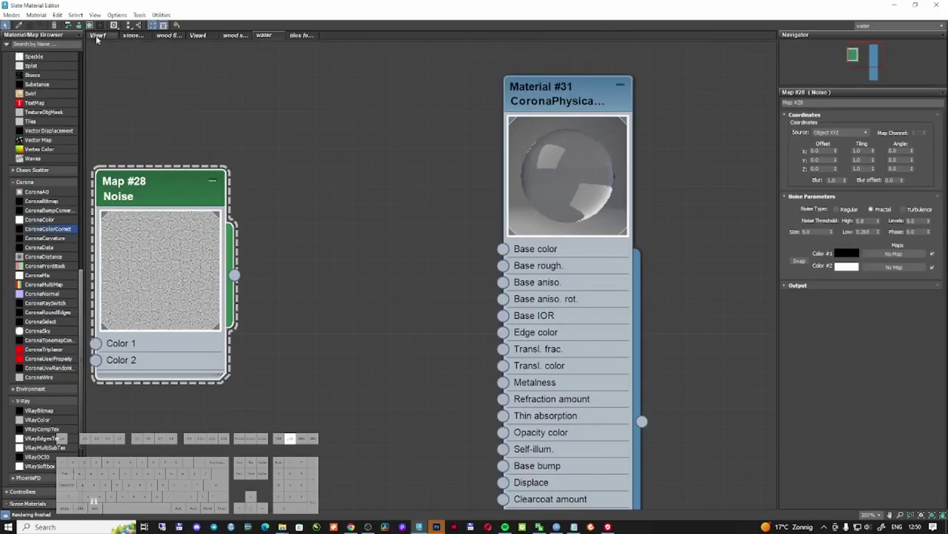
pyautogui.click(97, 35)
pyautogui.moveTo(207, 121); pyautogui.dragTo(256, 131)
pyautogui.click(159, 248)
pyautogui.click(43, 27)
pyautogui.press('m')
pyautogui.press('F3')
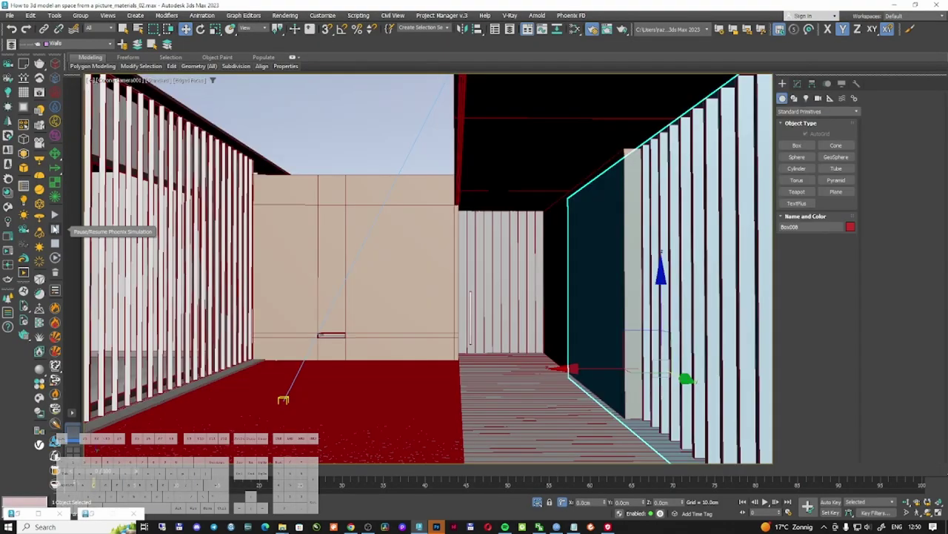
pyautogui.hotkey('ctrl', 's')
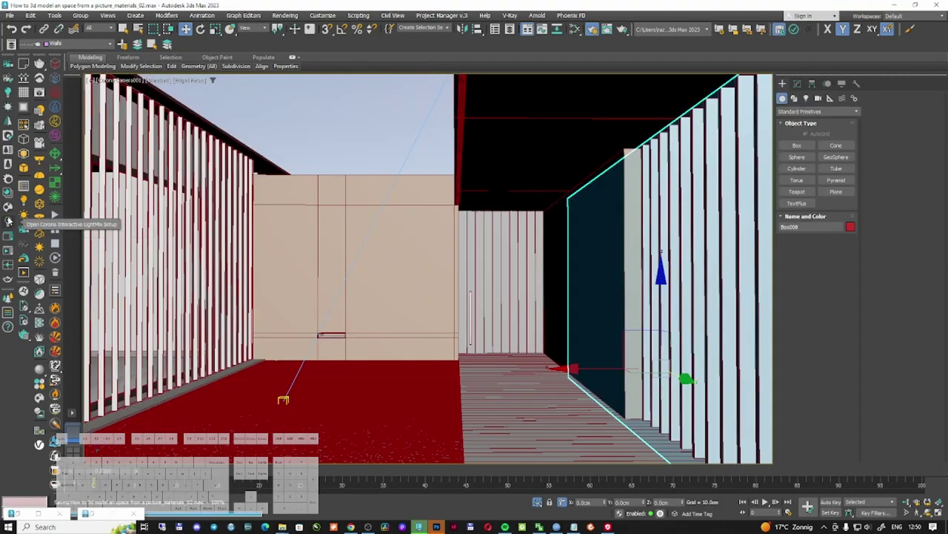
# Step: Start an interactive Corona render and examine the wall's water spout slot and the door handle up close
pyautogui.click(7, 219)
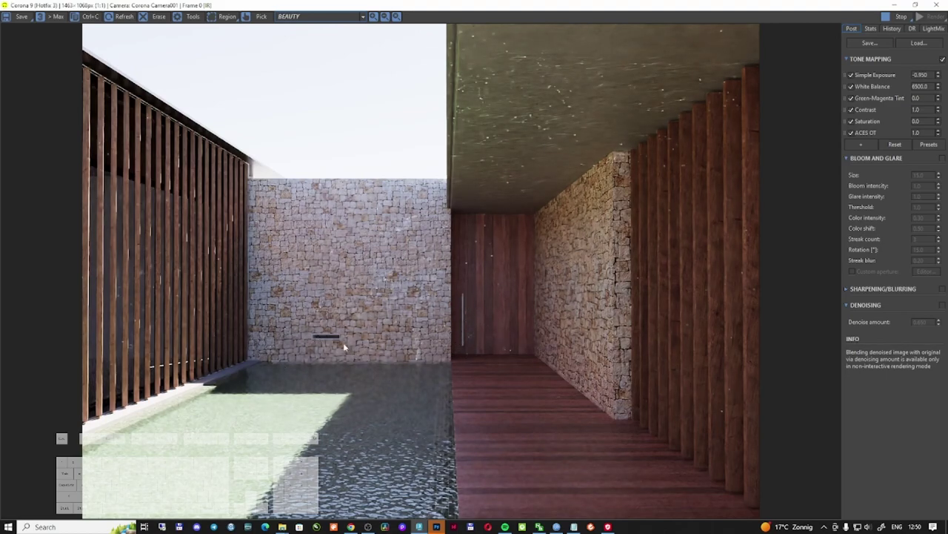
pyautogui.scroll(1, 340, 343)
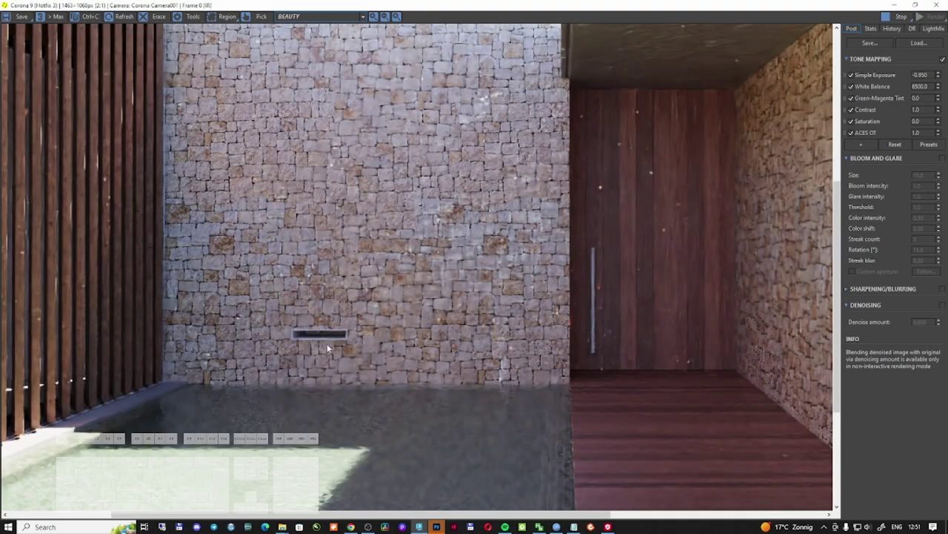
pyautogui.scroll(-3, 327, 343)
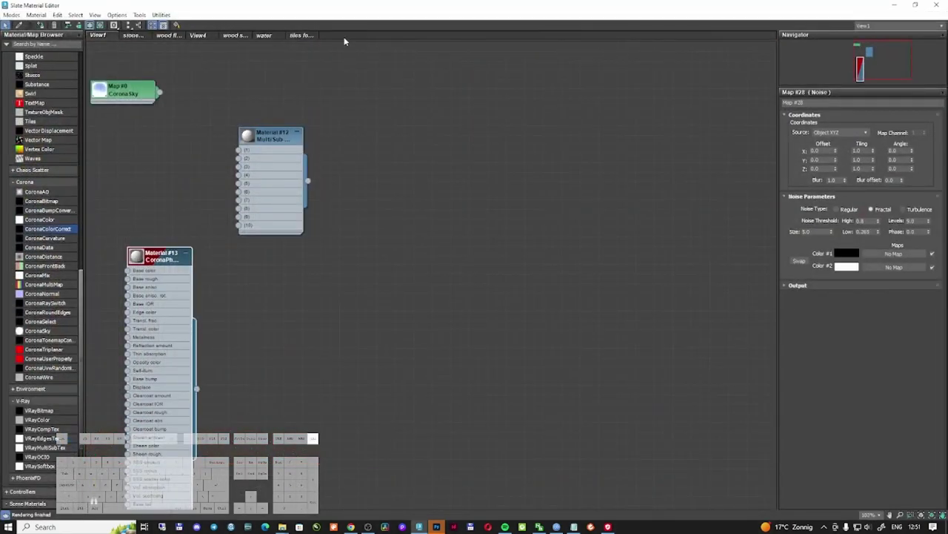
# Step: Create a new material view named dark metal
pyautogui.rightClick(343, 37)
pyautogui.click(374, 44)
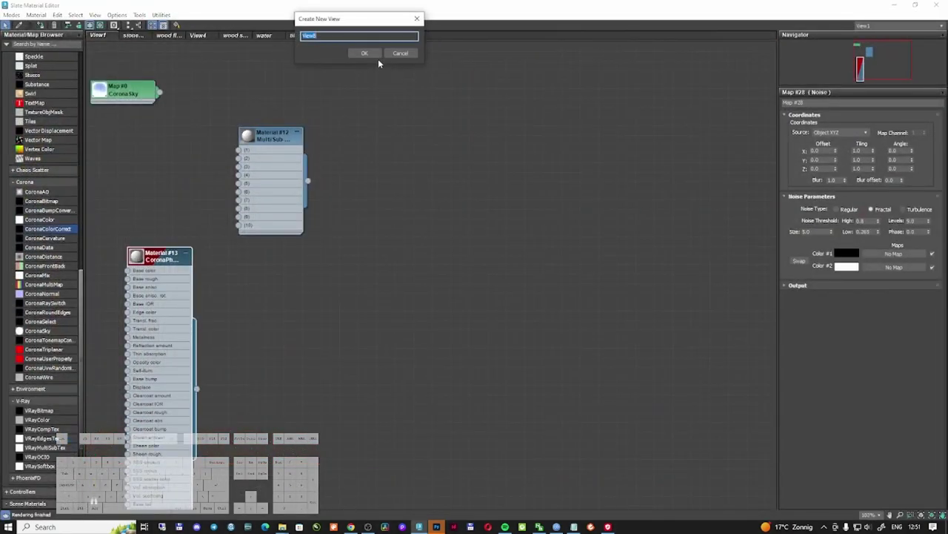
pyautogui.write('dark metal')
pyautogui.press('Return')
# Step: Add a CoronaPhysicalMtl to the dark metal view, set its metalness to Metal and its base color to dark grey
pyautogui.moveTo(49, 203); pyautogui.dragTo(281, 191)
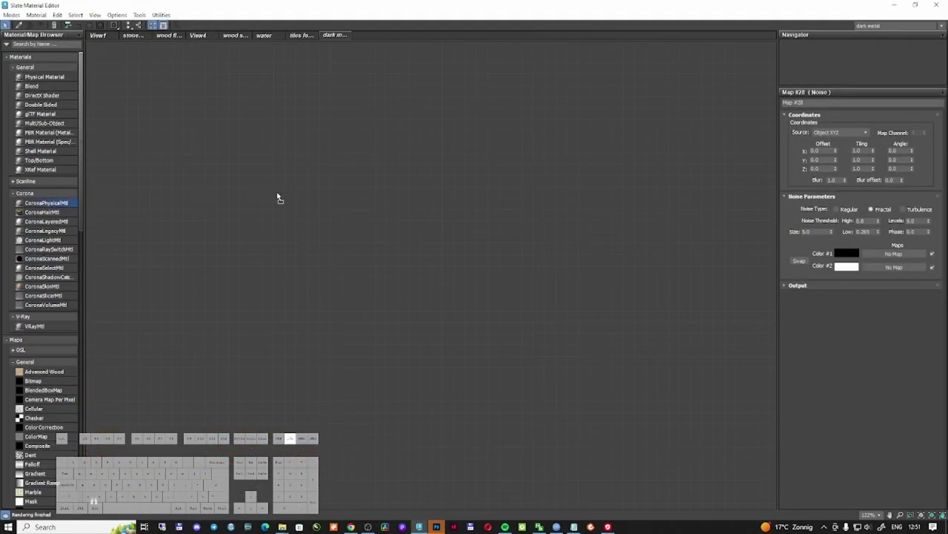
pyautogui.doubleClick(281, 191)
pyautogui.click(841, 140)
pyautogui.click(844, 156)
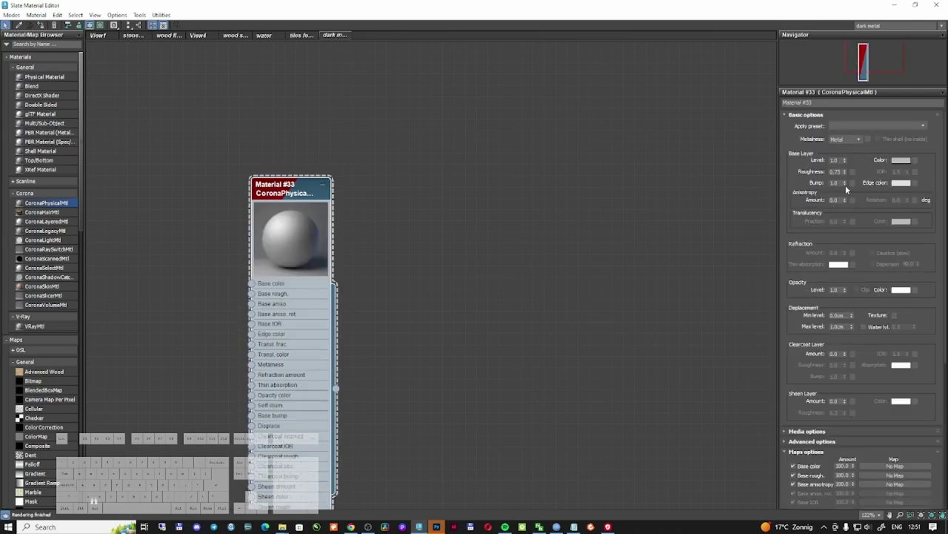
pyautogui.click(898, 161)
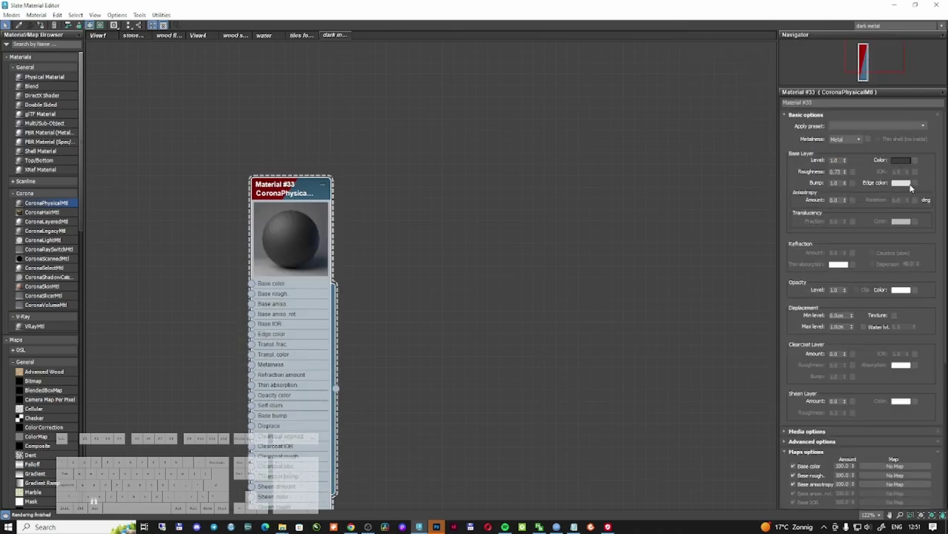
# Step: Add a Noise map to the metal's base bump, with World XYZ as its source and a size of 1
pyautogui.click(855, 182)
pyautogui.scroll(-4, 401, 267)
pyautogui.scroll(4, 406, 240)
pyautogui.click(403, 126)
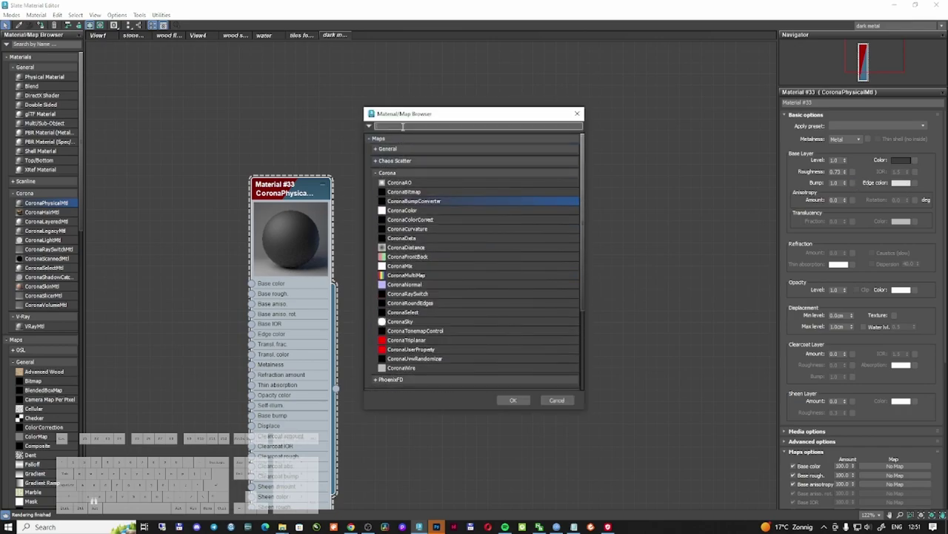
pyautogui.write('noise')
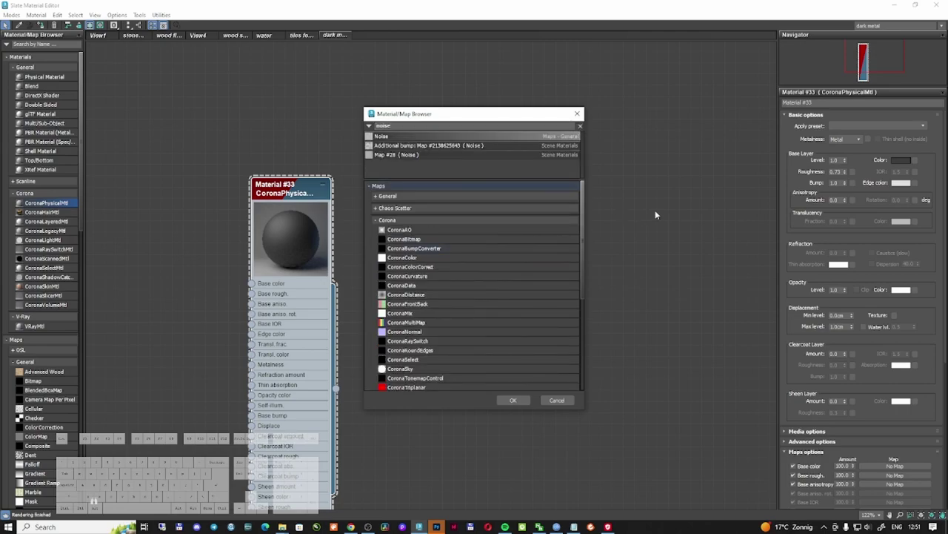
pyautogui.press('Return')
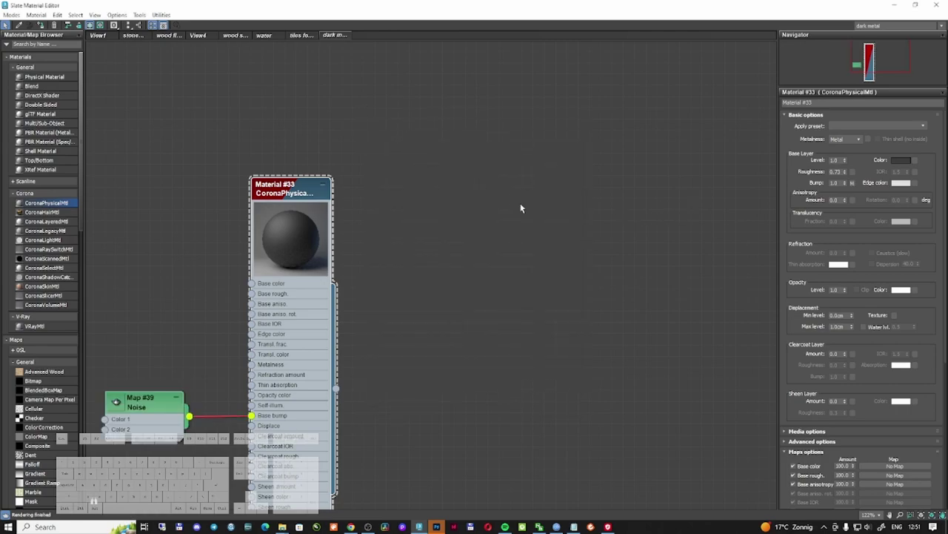
pyautogui.doubleClick(146, 409)
pyautogui.doubleClick(823, 231)
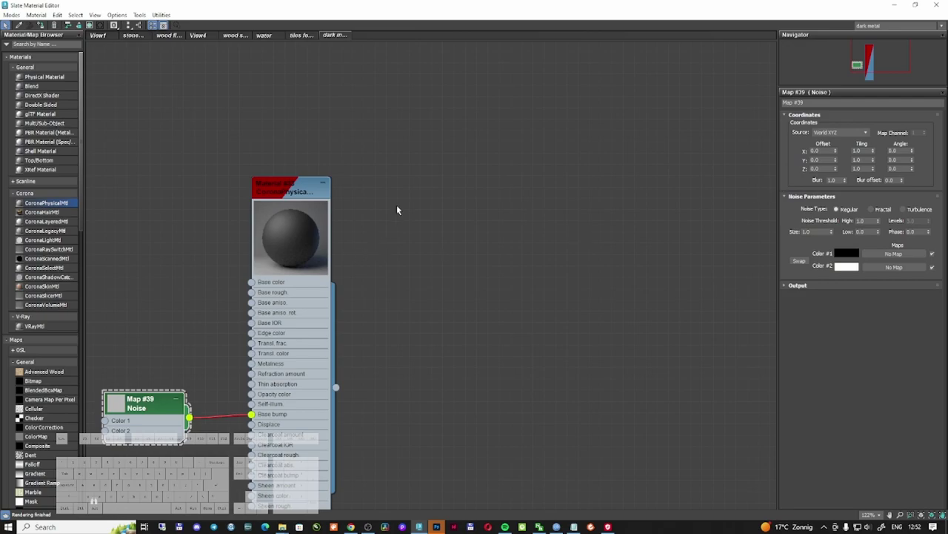
# Step: Apply the dark metal material to the wall's spout slot and the door handle, and start an interactive render
pyautogui.moveTo(537, 8); pyautogui.dragTo(782, 78)
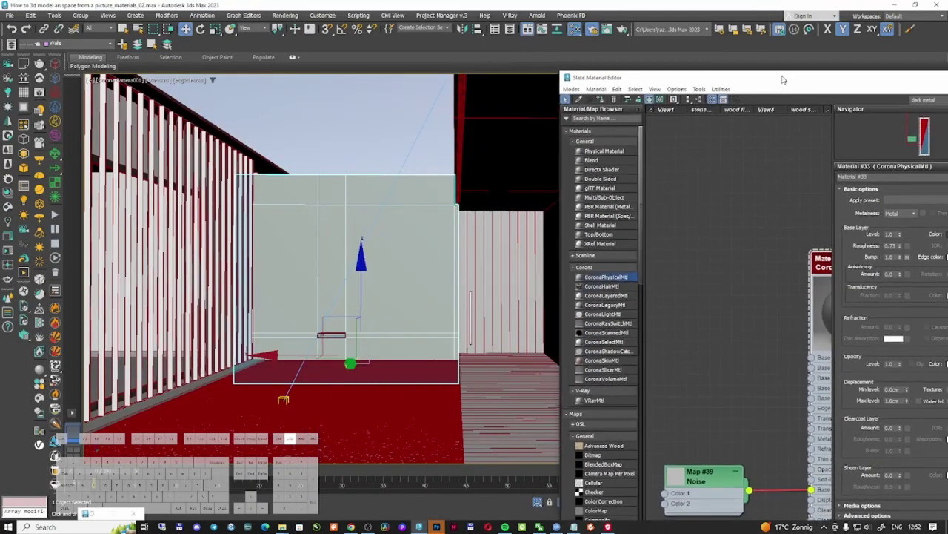
pyautogui.click(471, 295)
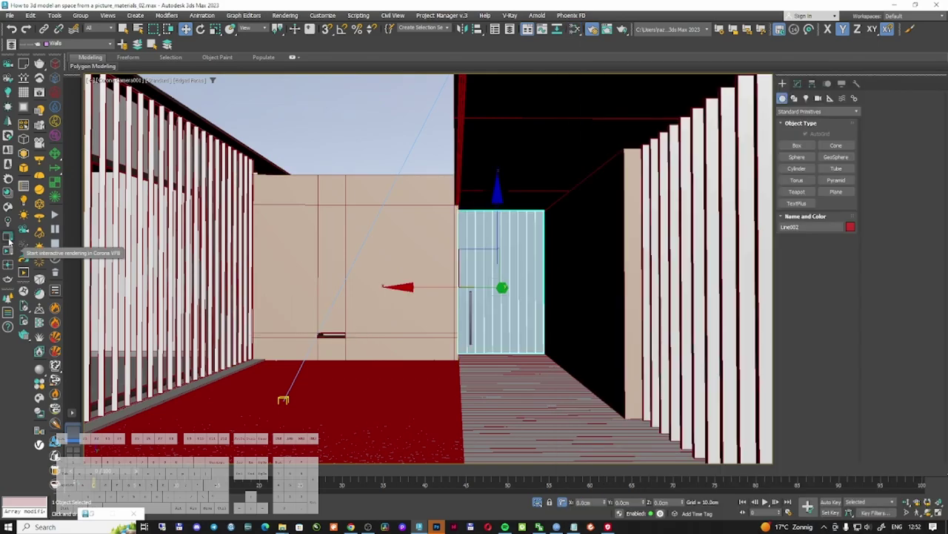
pyautogui.click(8, 238)
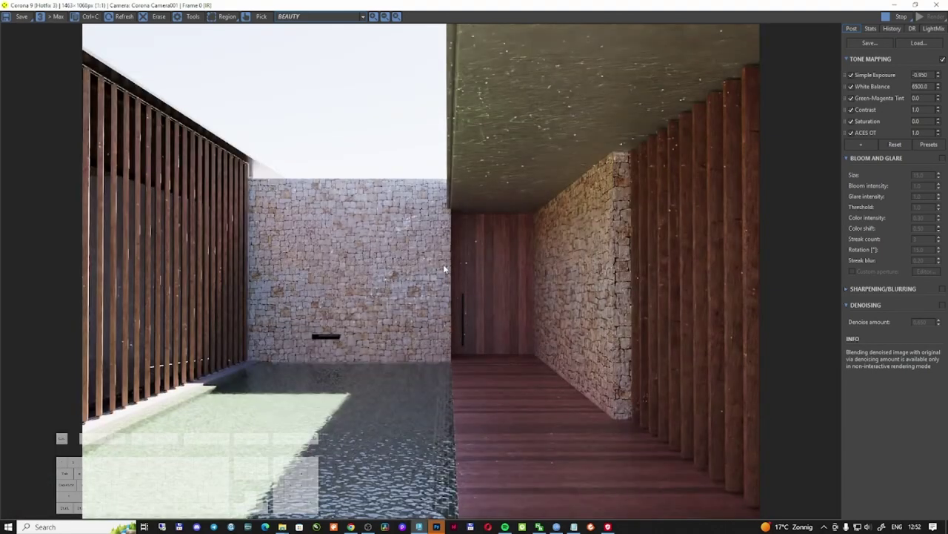
# Step: Switch to the courtyard reference photo, inspect the slats and roof edge up close, and return to 3ds Max
pyautogui.hotkey('alt', 'Tab')
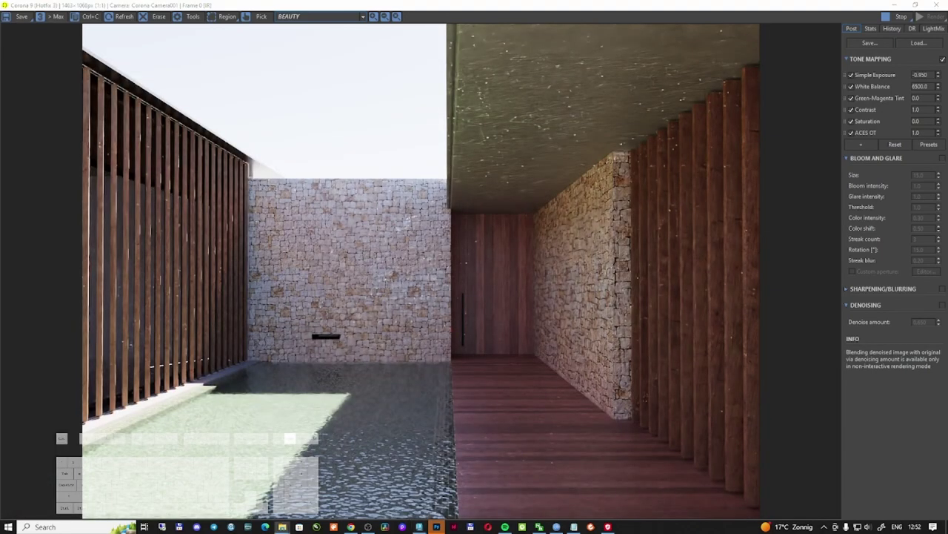
pyautogui.click(208, 97)
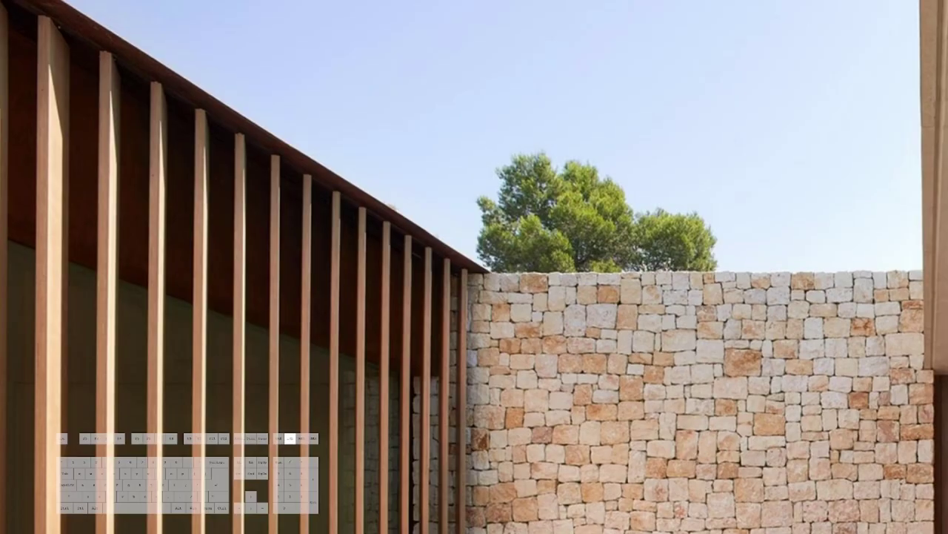
pyautogui.click(191, 83)
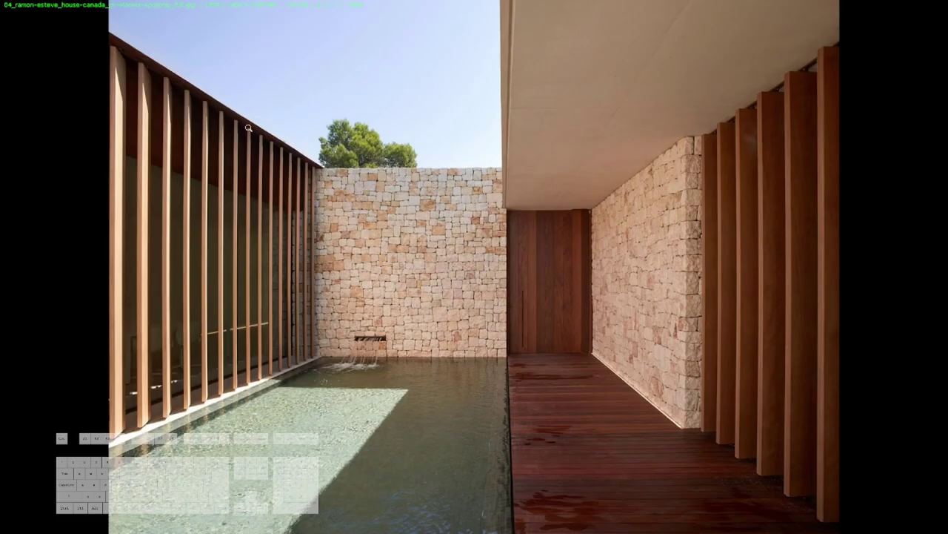
pyautogui.click(240, 166)
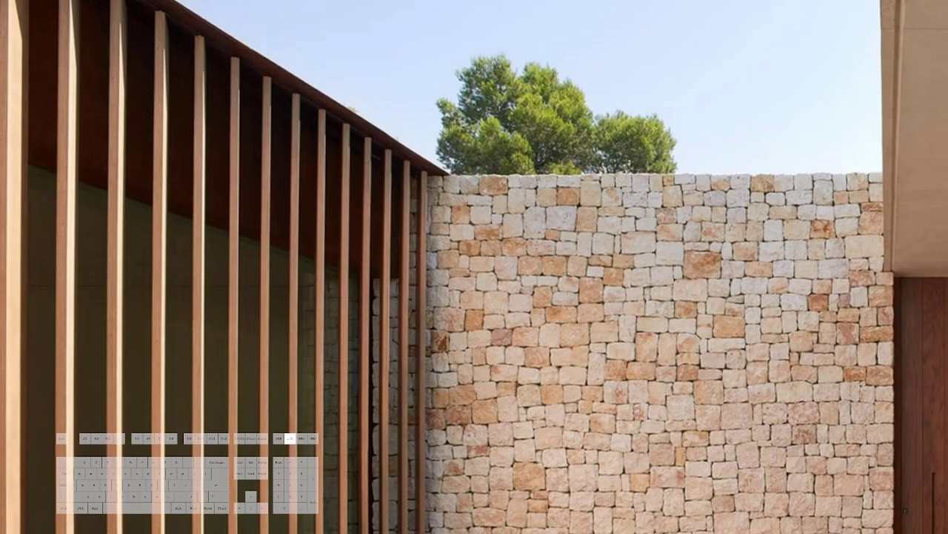
pyautogui.click(240, 209)
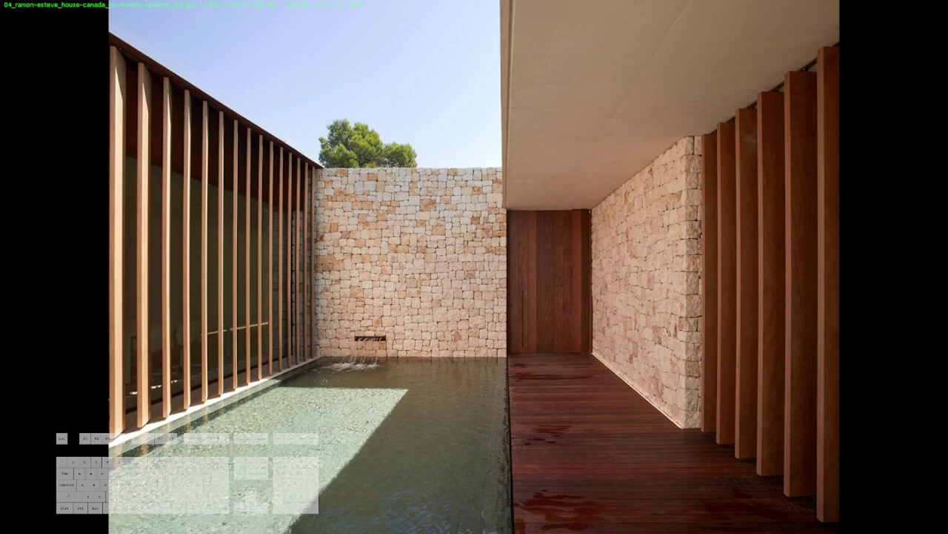
pyautogui.press('Escape')
pyautogui.hotkey('alt', 'Tab')
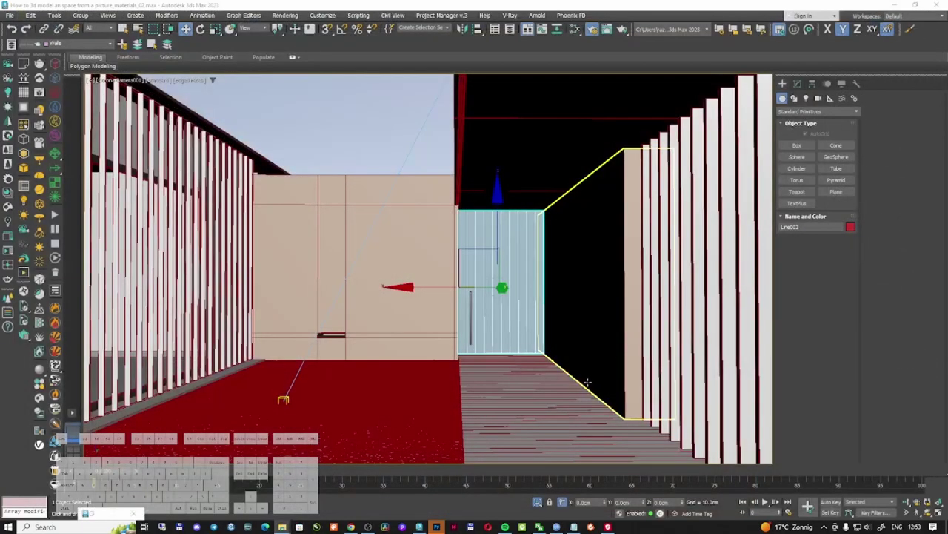
# Step: Isolate the wooden deck with the stone walls, keep only the deck selected, and show it in the top wireframe view
pyautogui.click(564, 395)
pyautogui.keyDown('ctrl'); pyautogui.click(612, 361); pyautogui.keyUp('ctrl')
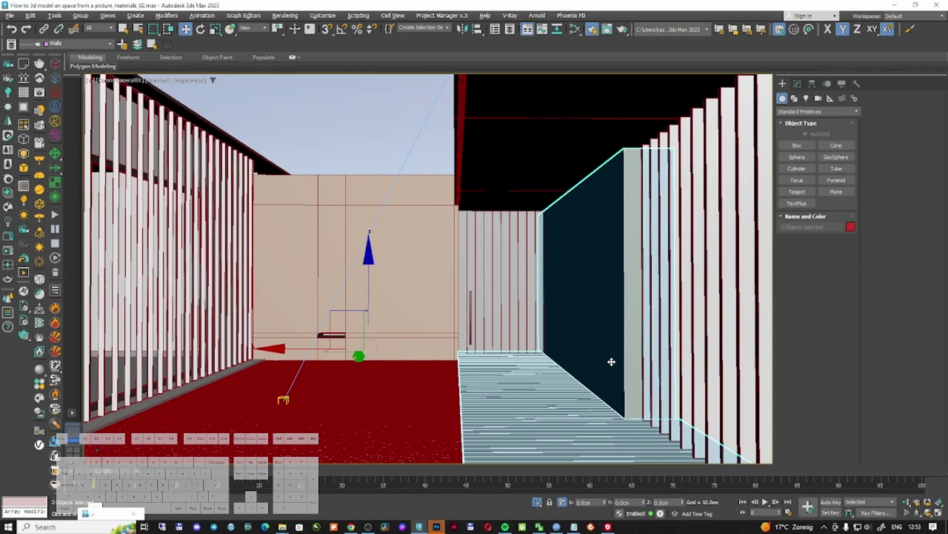
pyautogui.hotkey('alt', 'q')
pyautogui.press('space')
pyautogui.keyDown('alt'); pyautogui.click(591, 357); pyautogui.keyUp('alt')
pyautogui.press('t')
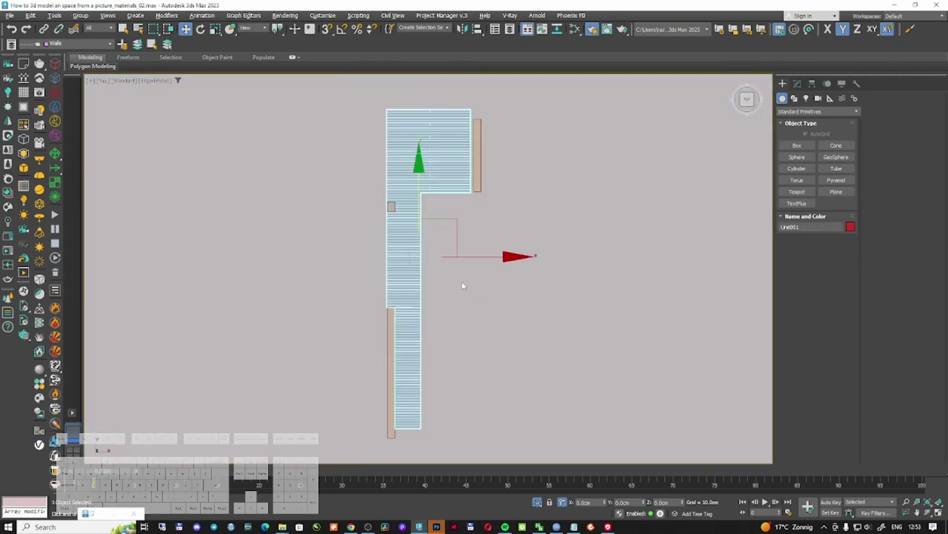
pyautogui.moveTo(464, 286); pyautogui.dragTo(477, 263, button='middle')
pyautogui.press('F3')
pyautogui.scroll(3, 406, 313)
# Step: Draw a rectangle-shaped Corona light about 1.7 cm wide and 957 cm long along the notched edge of the deck's narrow section
pyautogui.click(794, 98)
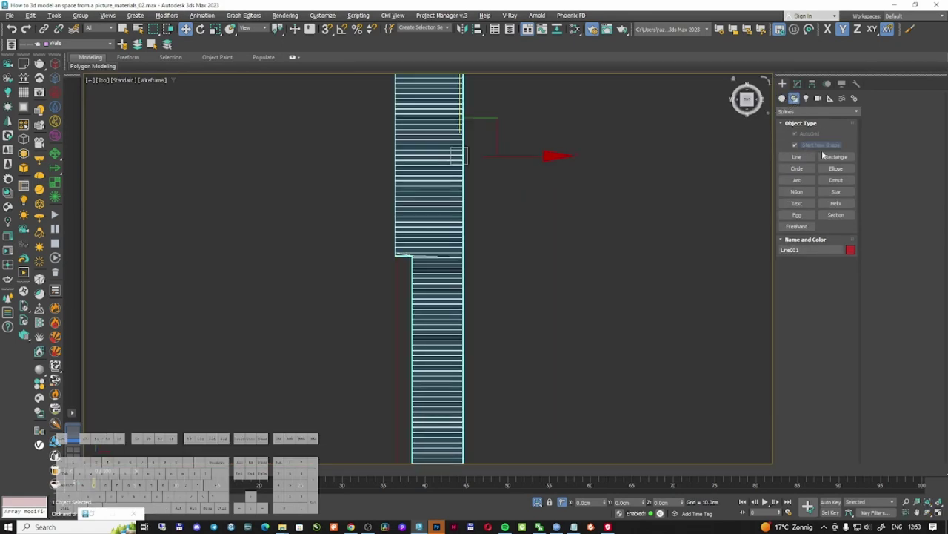
pyautogui.click(806, 98)
pyautogui.click(818, 112)
pyautogui.click(804, 143)
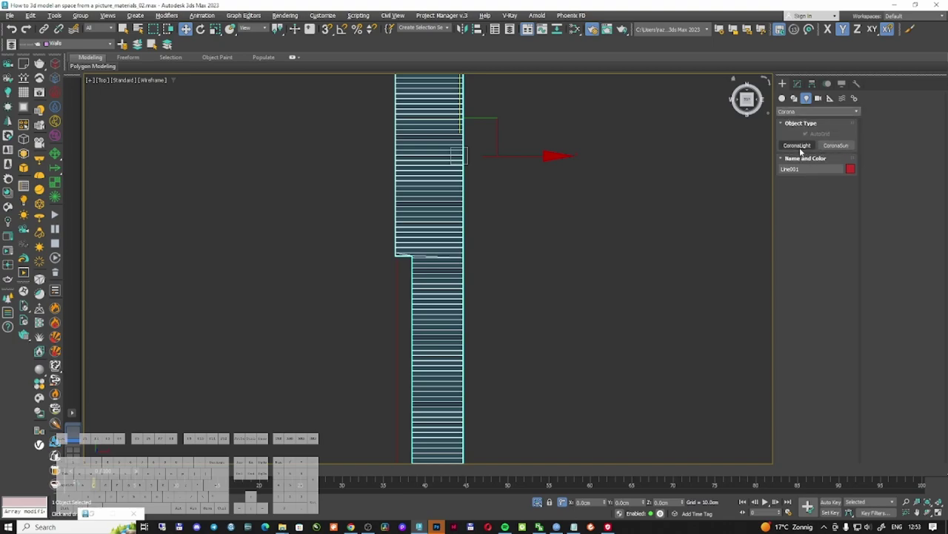
pyautogui.click(798, 145)
pyautogui.moveTo(434, 275); pyautogui.dragTo(425, 152, button='middle')
pyautogui.scroll(10, 424, 133)
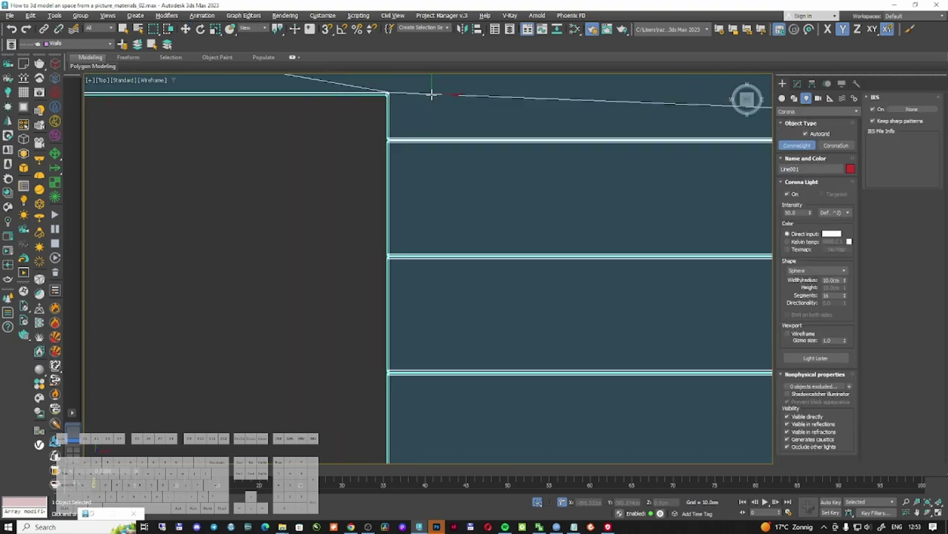
pyautogui.scroll(5, 432, 95)
pyautogui.click(820, 271)
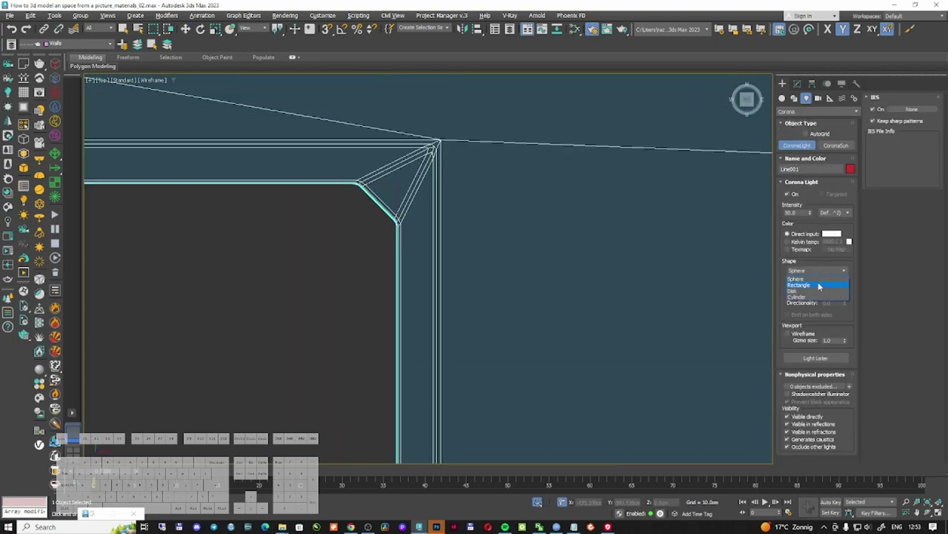
pyautogui.click(819, 286)
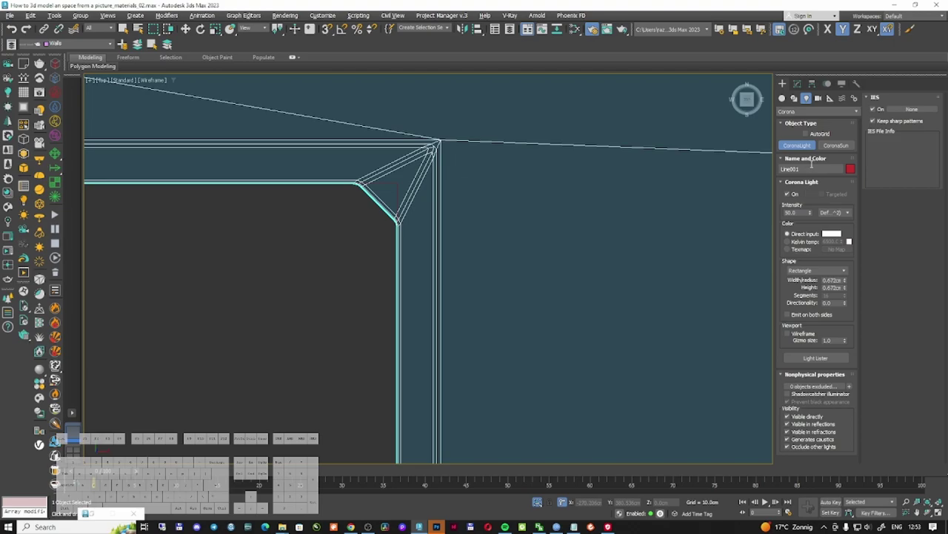
pyautogui.moveTo(398, 184); pyautogui.dragTo(493, 311)
pyautogui.scroll(-6, 493, 310)
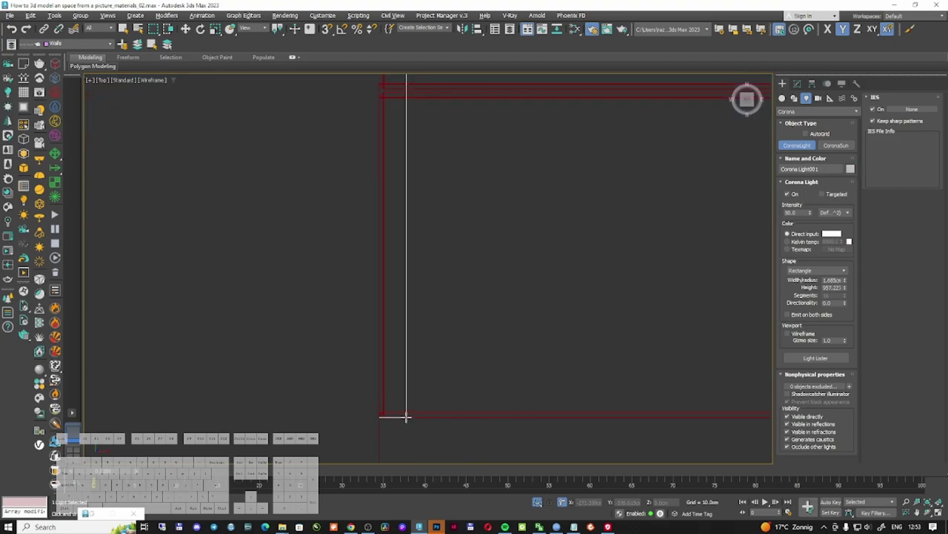
pyautogui.scroll(-6, 406, 403)
pyautogui.moveTo(407, 404); pyautogui.dragTo(573, 208, button='middle')
# Step: In the front view, turn the light to face upward and lower it within the deck's thickness
pyautogui.press('f')
pyautogui.press('z')
pyautogui.moveTo(441, 203); pyautogui.dragTo(440, 193, button='middle')
pyautogui.press('w')
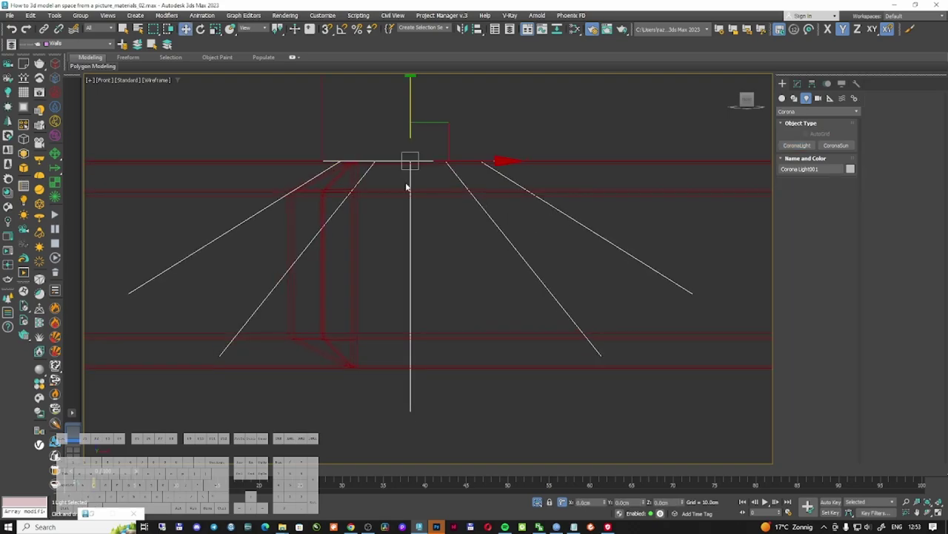
pyautogui.moveTo(408, 218)
pyautogui.mouseDown()
pyautogui.moveTo(408, 232)
pyautogui.moveTo(409, 222)
pyautogui.mouseUp()
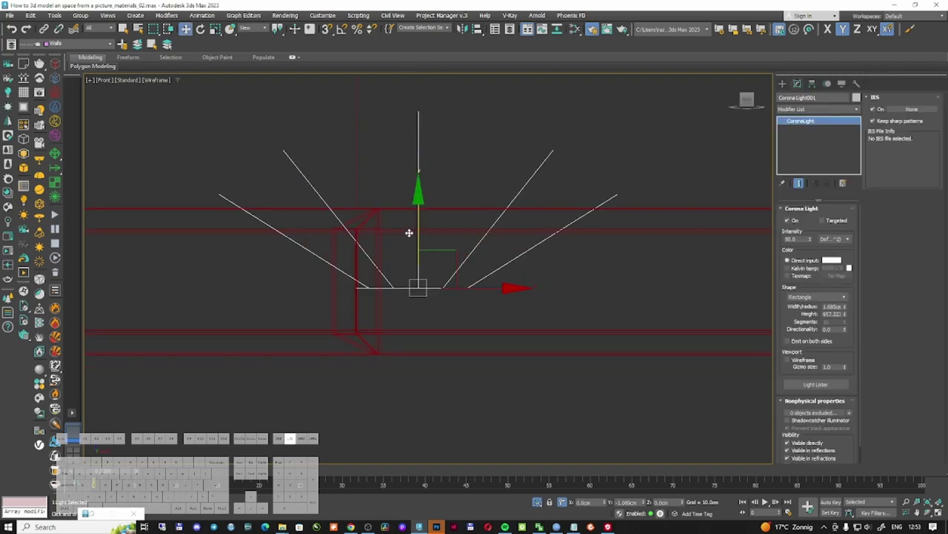
# Step: Set the light's width to 2 cm
pyautogui.scroll(-10, 408, 206)
pyautogui.keyDown('alt'); pyautogui.moveTo(406, 200); pyautogui.dragTo(429, 236, button='middle'); pyautogui.keyUp('alt')
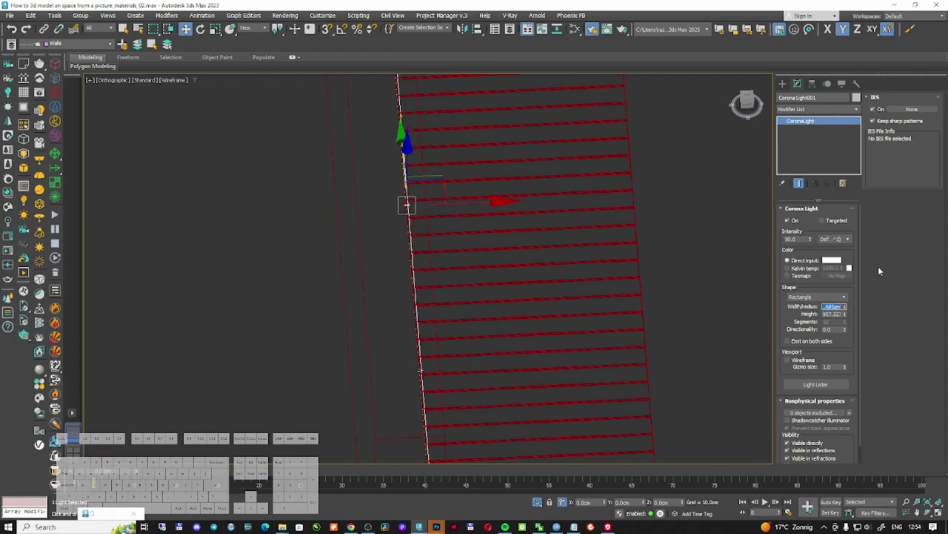
pyautogui.write('2')
pyautogui.press('Return')
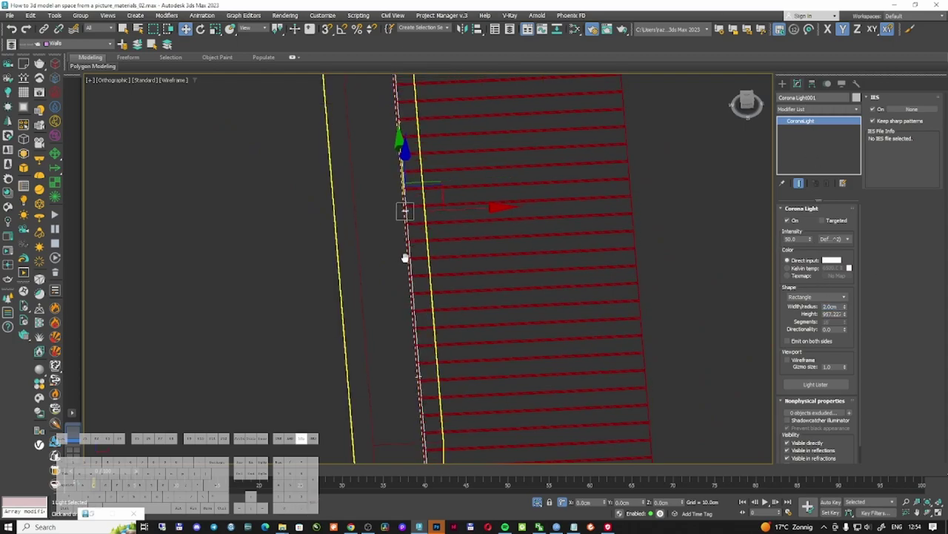
# Step: In the top view, move the deck outline's vertices along the narrow section's wall side inward to make room for the light
pyautogui.press('t')
pyautogui.scroll(3, 499, 201)
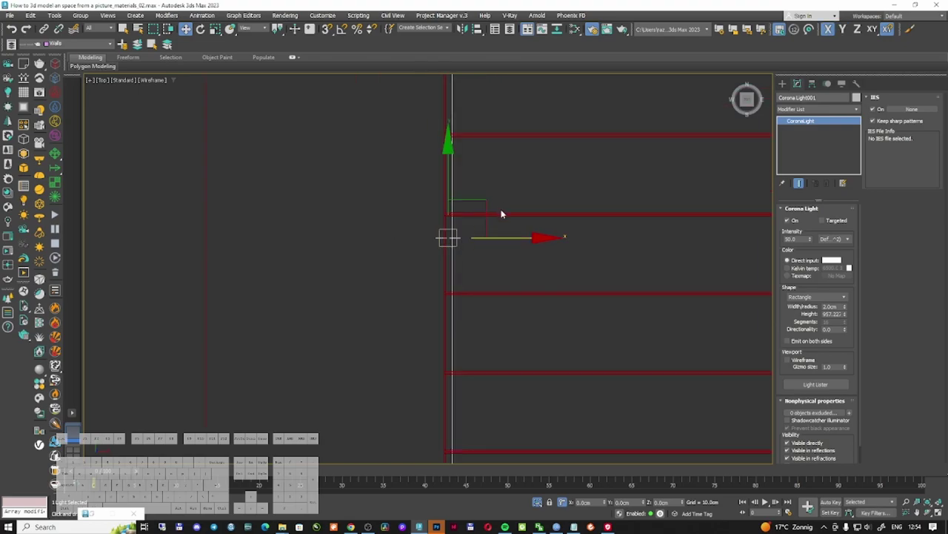
pyautogui.click(500, 215)
pyautogui.click(799, 168)
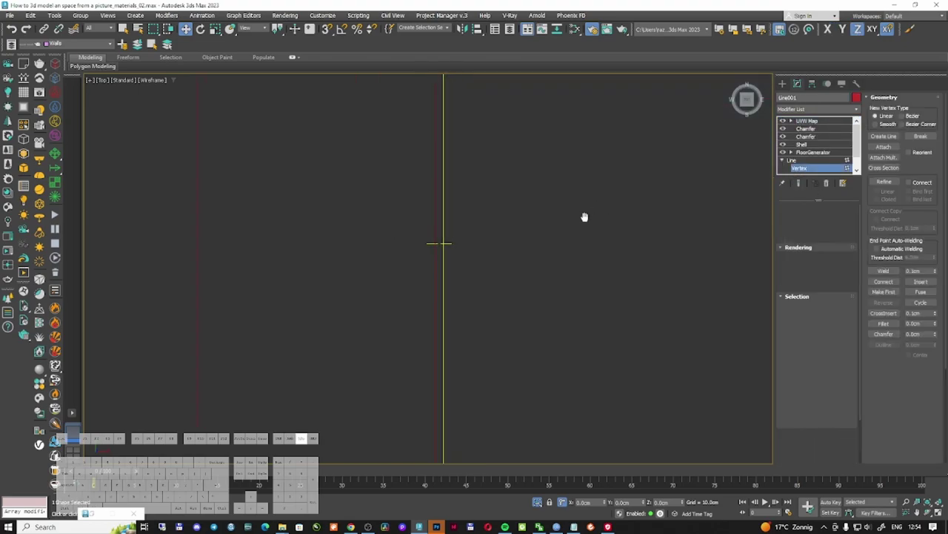
pyautogui.moveTo(538, 186); pyautogui.dragTo(556, 239)
pyautogui.click(560, 224)
pyautogui.scroll(3, 562, 201)
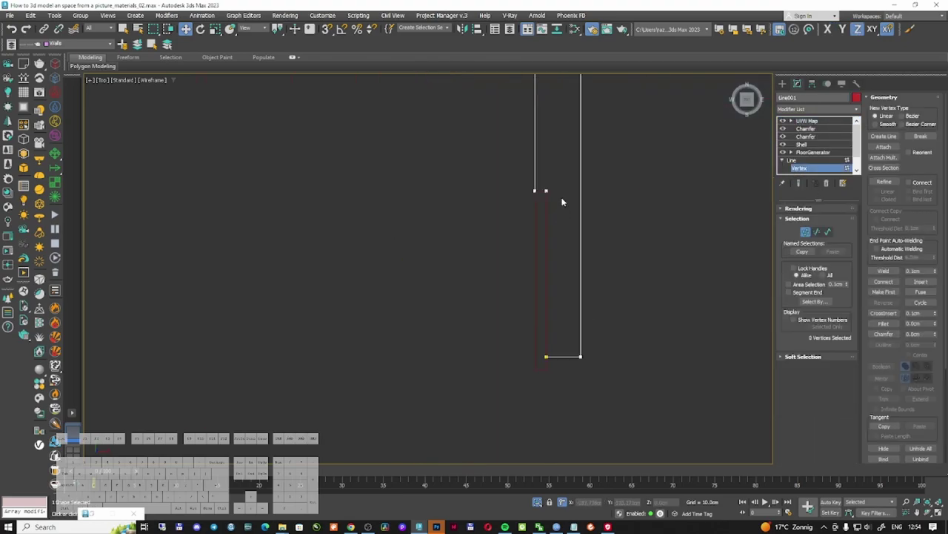
pyautogui.moveTo(549, 320); pyautogui.dragTo(545, 380)
pyautogui.scroll(9, 543, 379)
pyautogui.moveTo(488, 359); pyautogui.dragTo(531, 359)
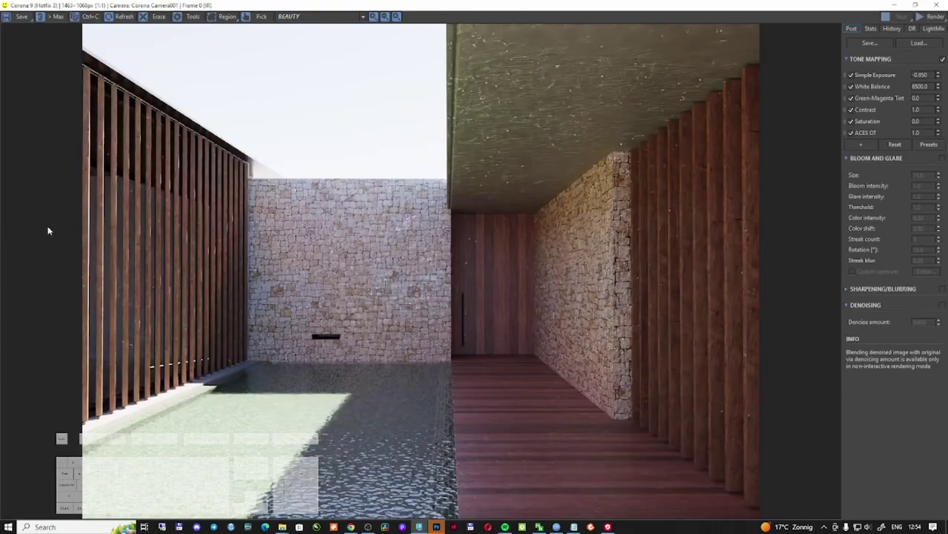
# Step: Start a render and set the orthographic viewport to the shaded Corona camera view with nothing selected
pyautogui.click(932, 18)
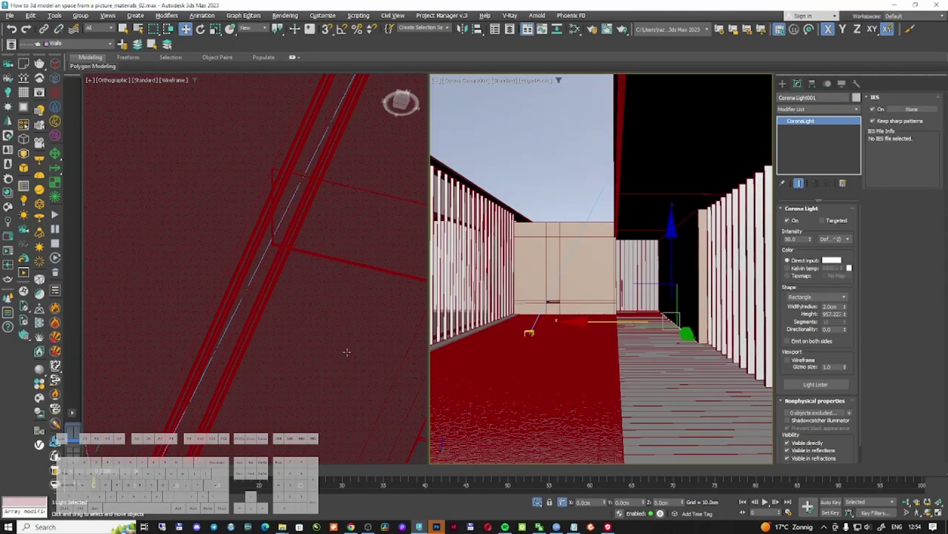
pyautogui.click(358, 304)
pyautogui.press('c')
pyautogui.press('F3')
pyautogui.press('F3')
pyautogui.press('F3')
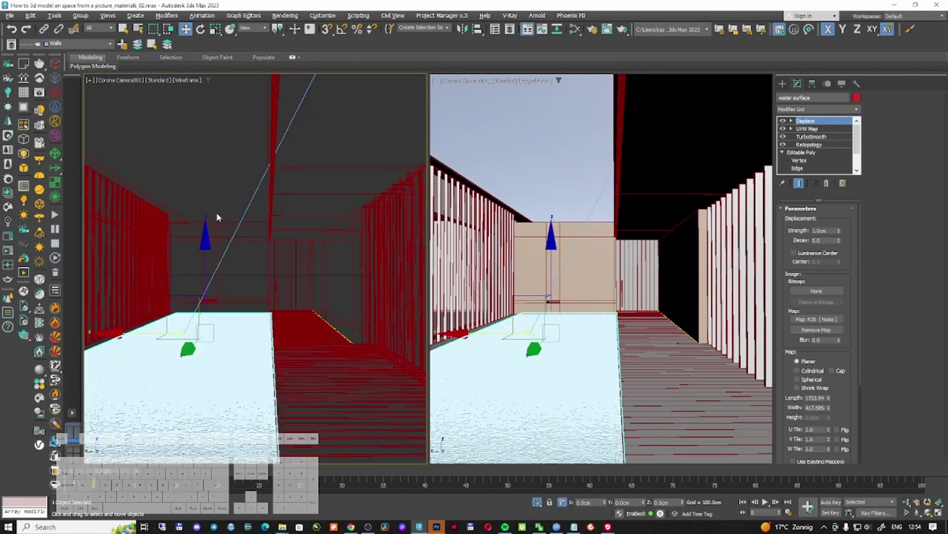
pyautogui.click(210, 188)
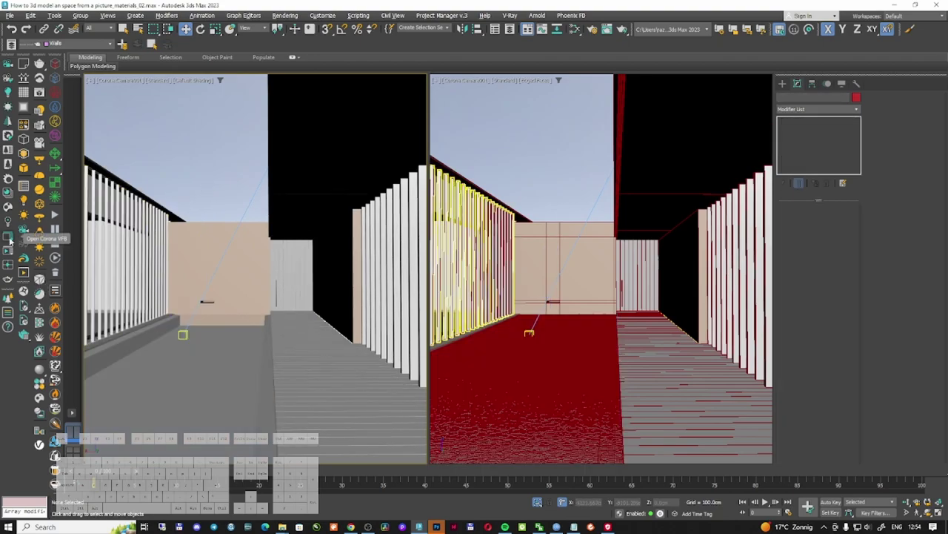
# Step: Select the light at the foot of the stone wall in wireframe display and offset it 5 cm along Y
pyautogui.click(700, 307)
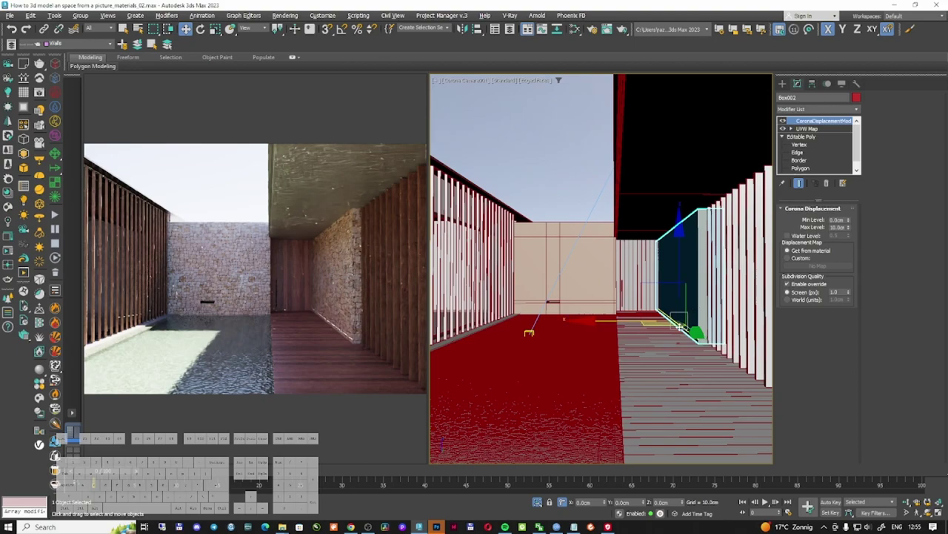
pyautogui.click(686, 329)
pyautogui.press('F3')
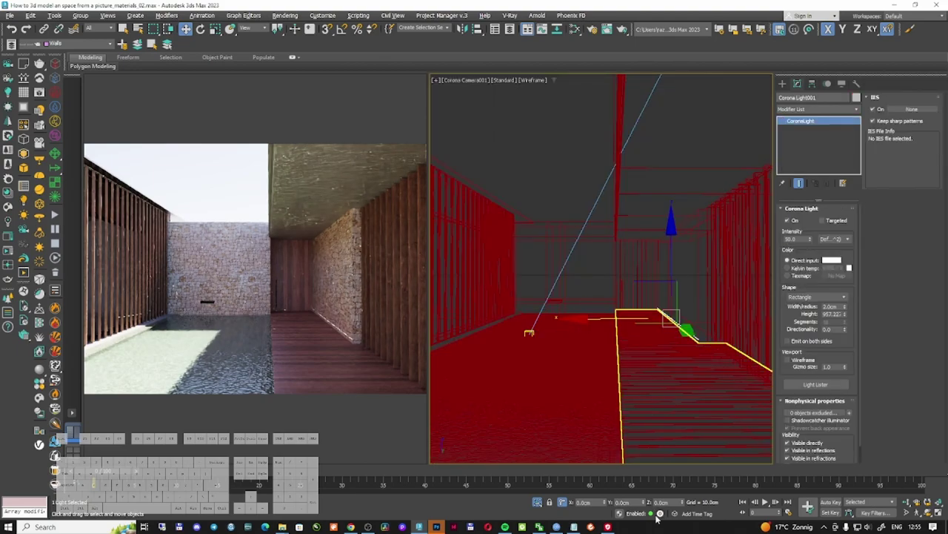
pyautogui.write('5')
pyautogui.press('Return')
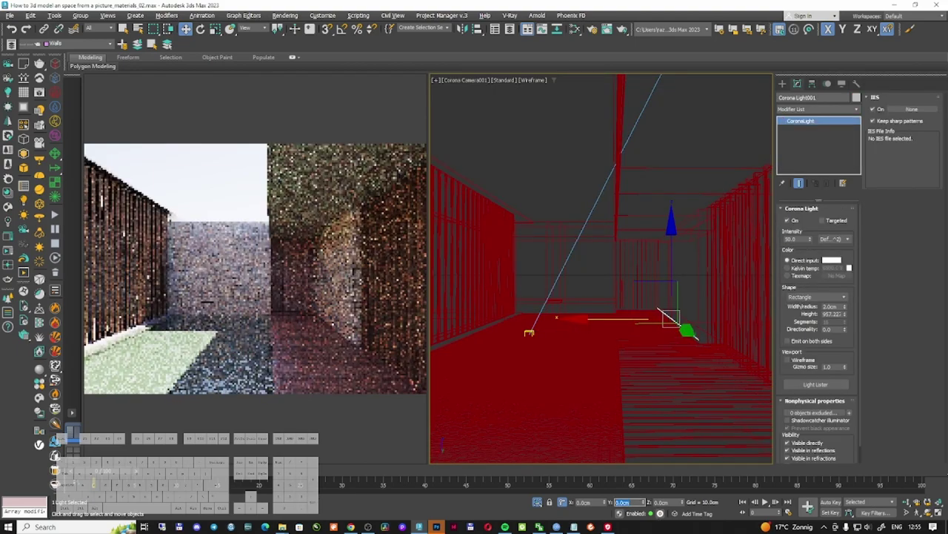
# Step: In the top view, align the light with the deck's end and offset it along X onto the deck
pyautogui.press('t')
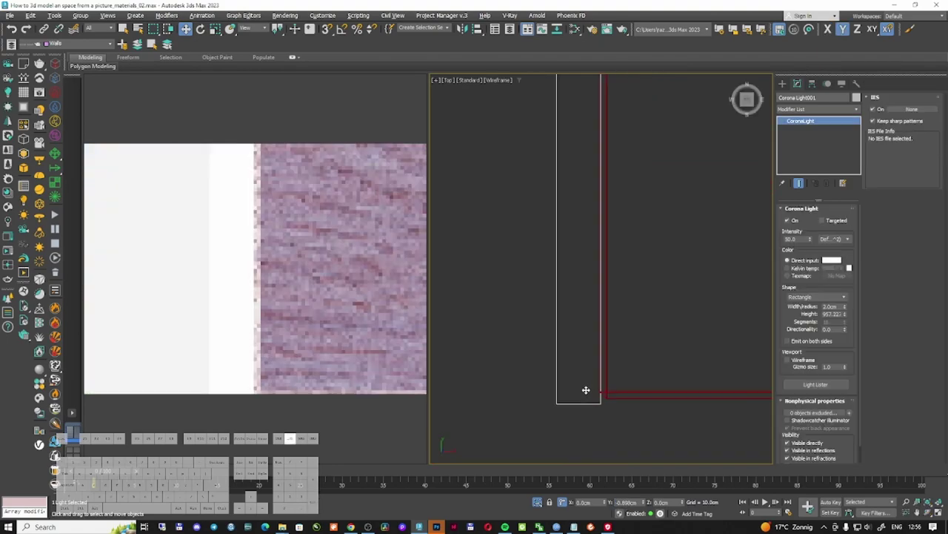
pyautogui.scroll(-6, 588, 383)
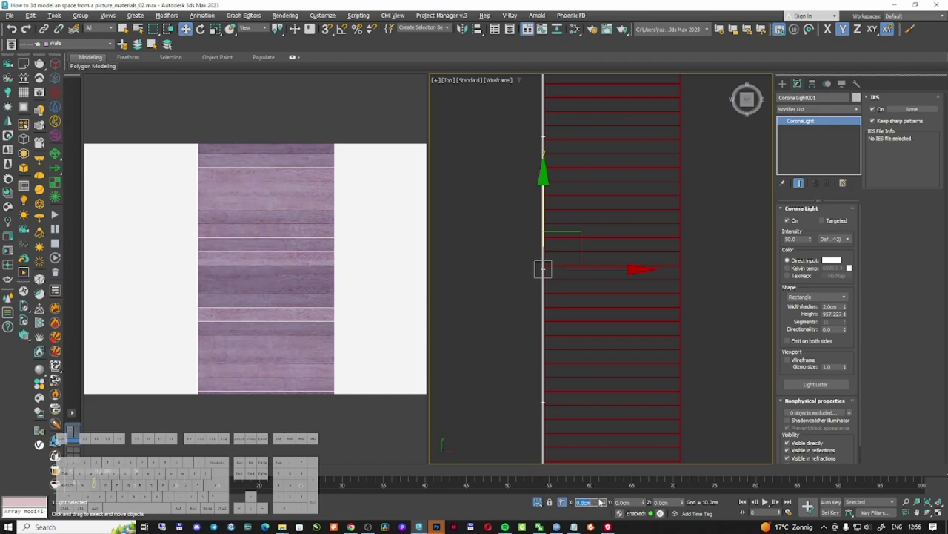
pyautogui.press('Return')
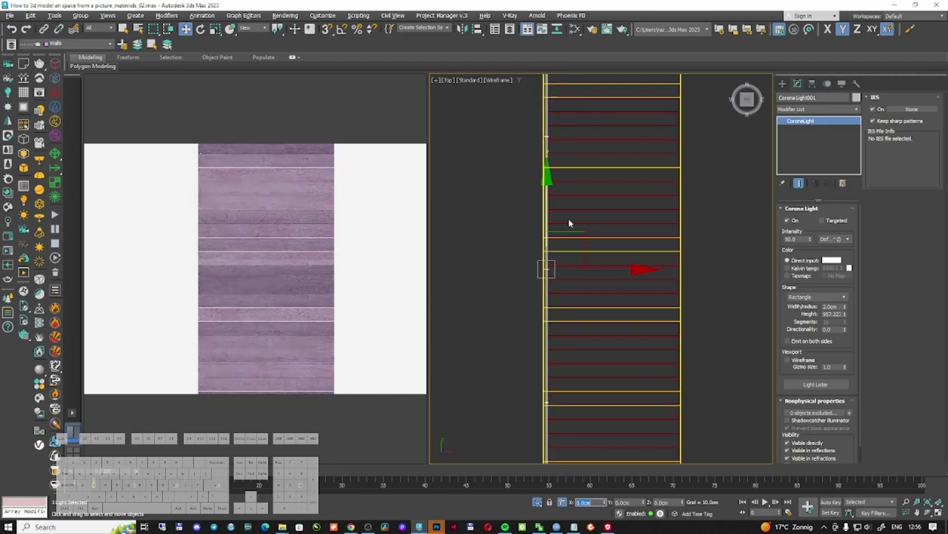
pyautogui.click(566, 194)
pyautogui.press('1')
pyautogui.scroll(-5, 619, 199)
pyautogui.click(799, 168)
pyautogui.click(588, 117)
pyautogui.press('1')
pyautogui.moveTo(690, 226); pyautogui.dragTo(690, 257, button='middle')
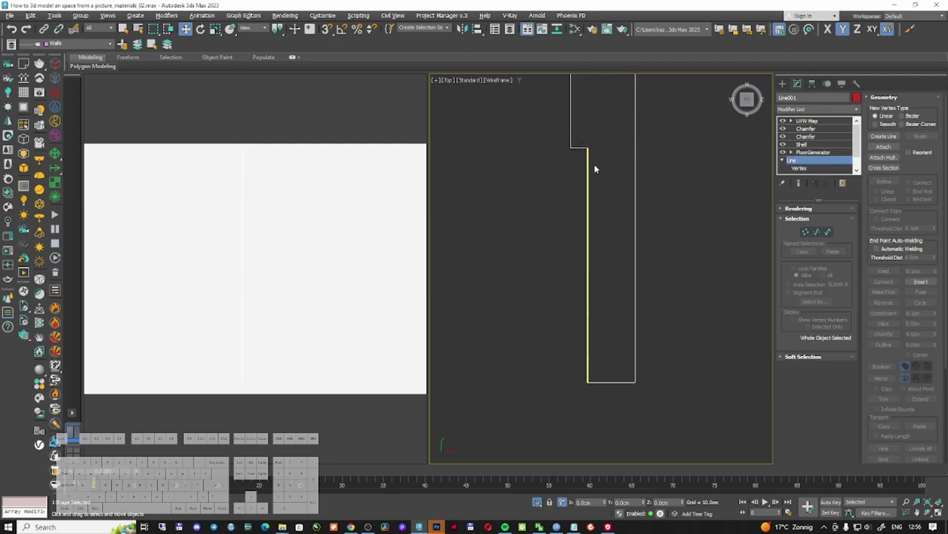
# Step: Add the light and the stone wall to the deck selection, isolate them, and show them shaded
pyautogui.click(783, 85)
pyautogui.scroll(8, 589, 149)
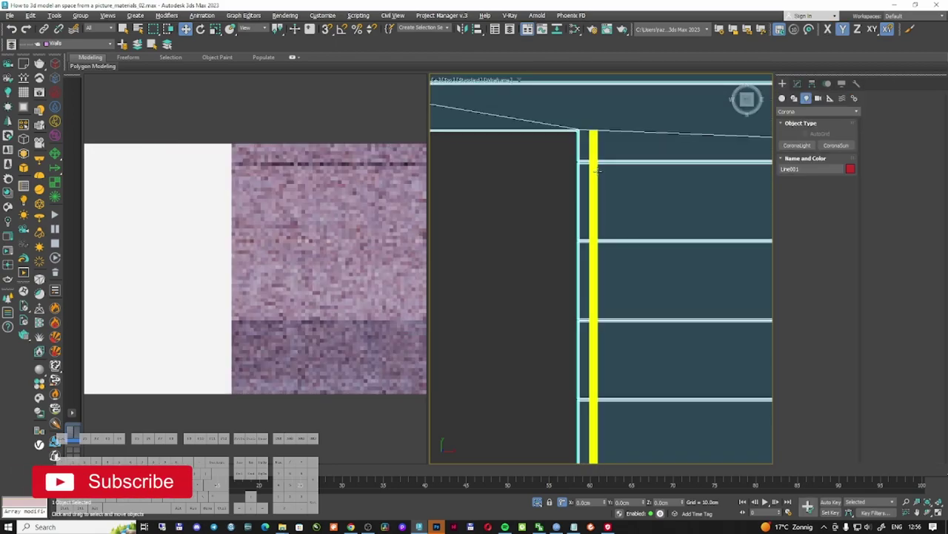
pyautogui.keyDown('ctrl'); pyautogui.click(594, 175); pyautogui.keyUp('ctrl')
pyautogui.rightClick(609, 196)
pyautogui.click(621, 151)
pyautogui.press('F3')
pyautogui.scroll(-4, 522, 312)
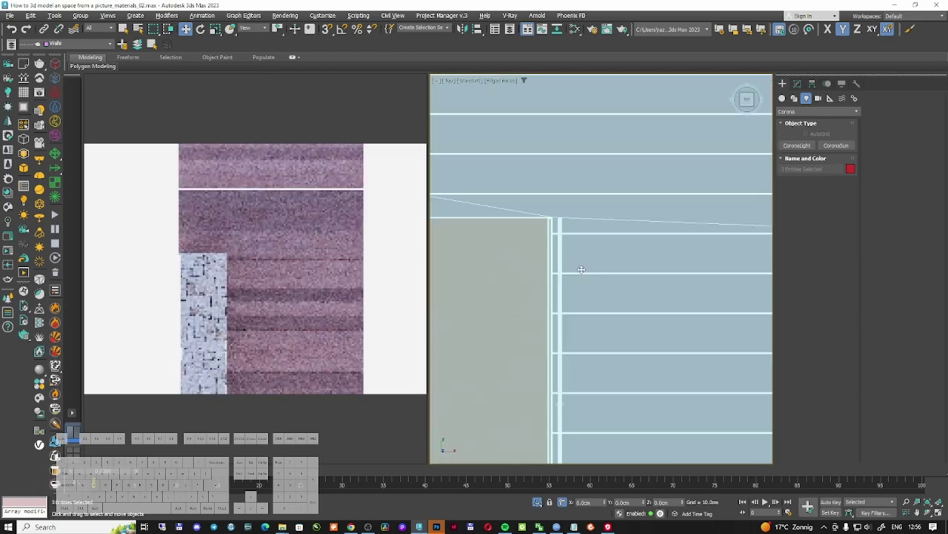
# Step: Examine the light's end beneath the stone wall's corner up close and open the deck outline's vertices for editing
pyautogui.scroll(6, 556, 243)
pyautogui.scroll(5, 543, 201)
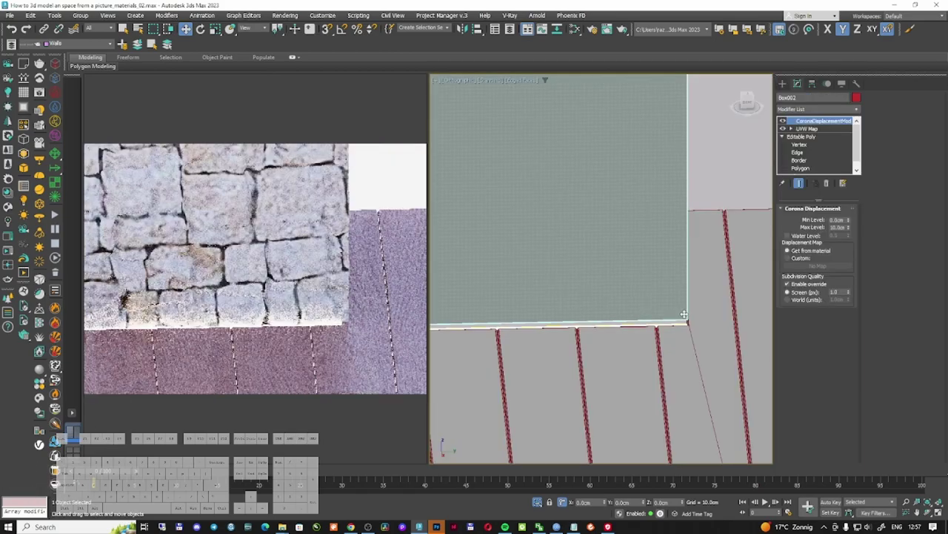
pyautogui.keyDown('alt'); pyautogui.moveTo(684, 315); pyautogui.dragTo(687, 329, button='middle'); pyautogui.keyUp('alt')
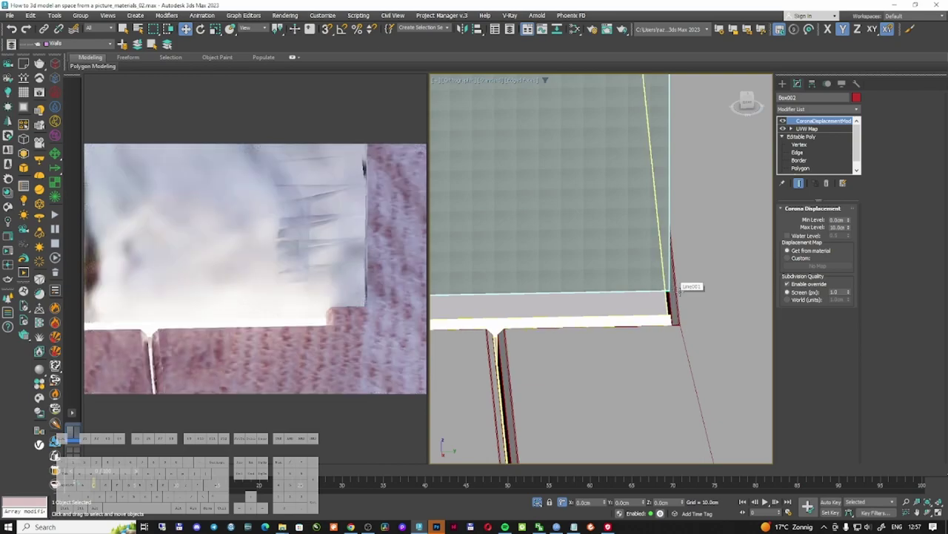
pyautogui.press('F3')
pyautogui.click(674, 293)
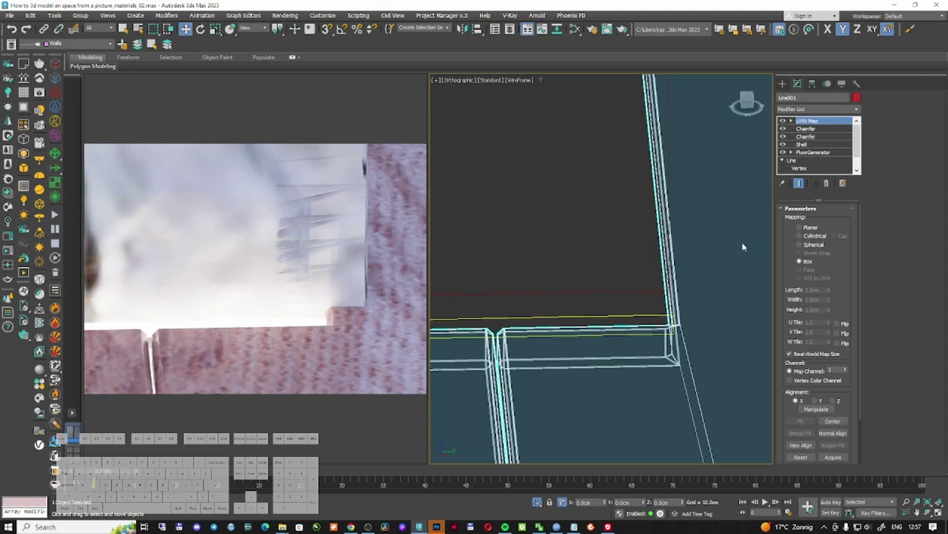
pyautogui.click(799, 168)
pyautogui.scroll(3, 652, 274)
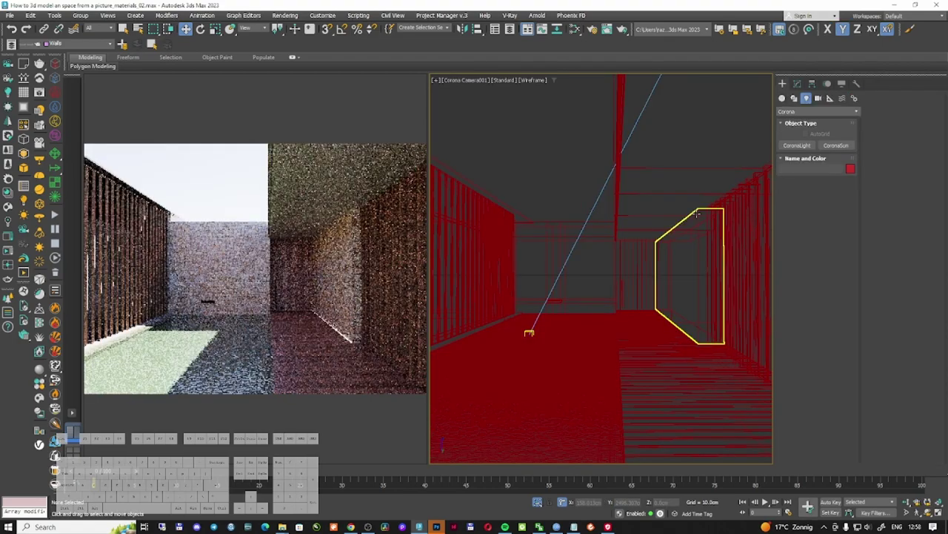
# Step: Select the light in the camera view, raise its intensity to 150, and set its colour temperature to 4600 K
pyautogui.click(696, 214)
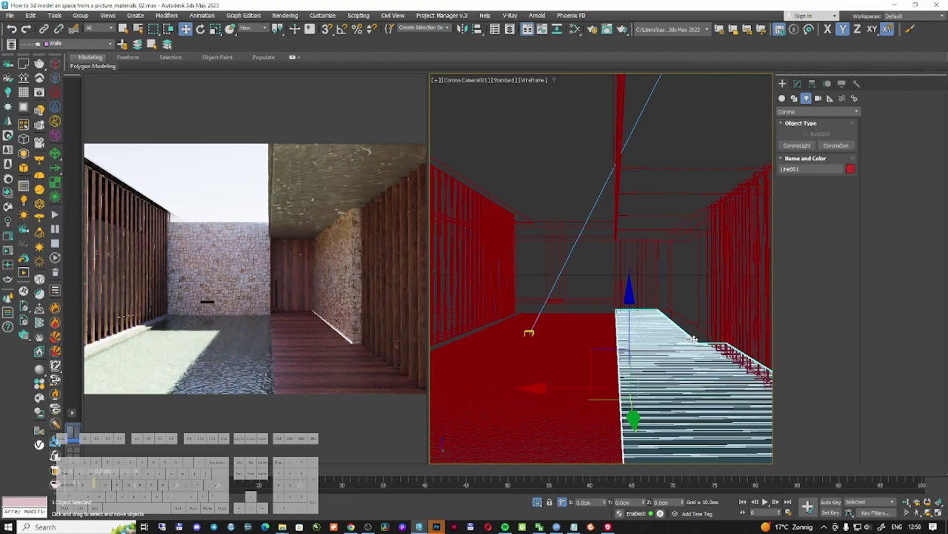
pyautogui.click(694, 340)
pyautogui.press('Return')
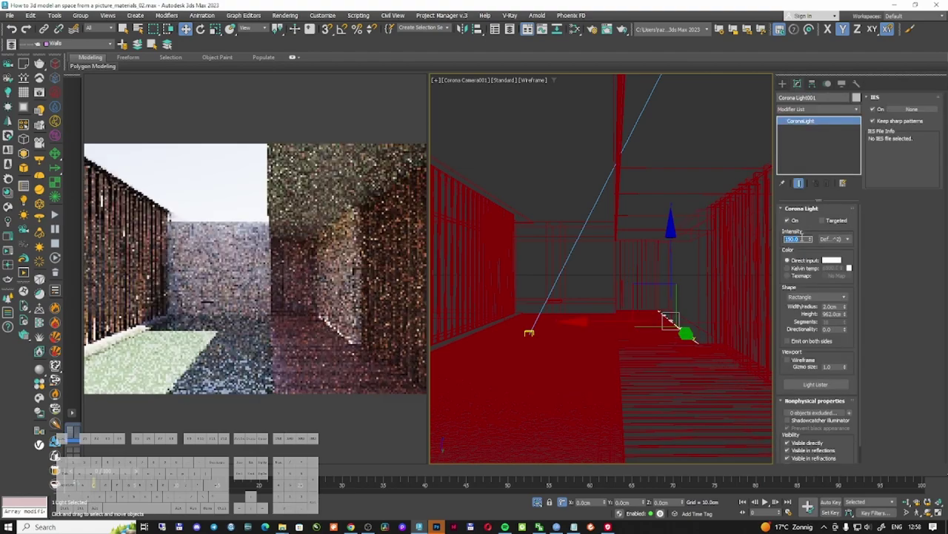
pyautogui.doubleClick(828, 268)
pyautogui.write('4600')
pyautogui.press('Return')
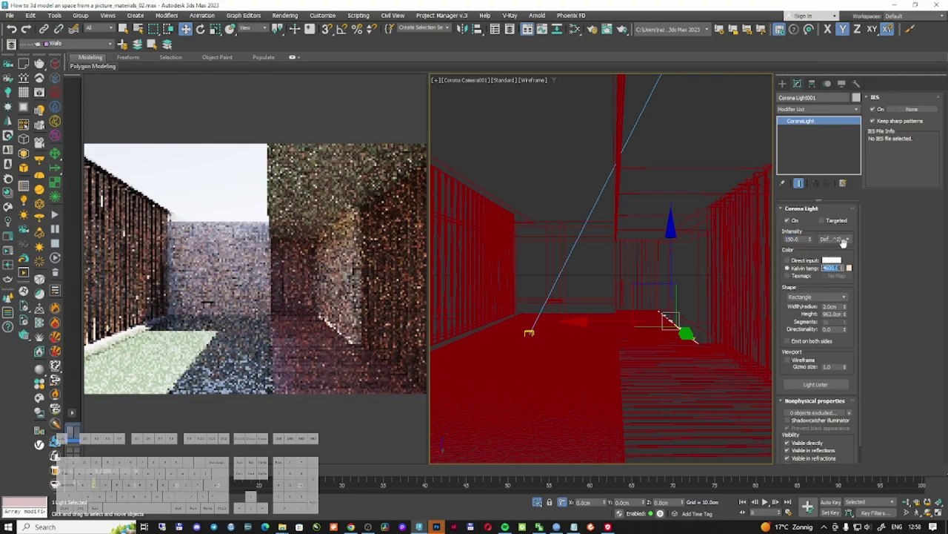
# Step: Deselect the light and switch to the Opera browser
pyautogui.click(782, 83)
pyautogui.click(515, 173)
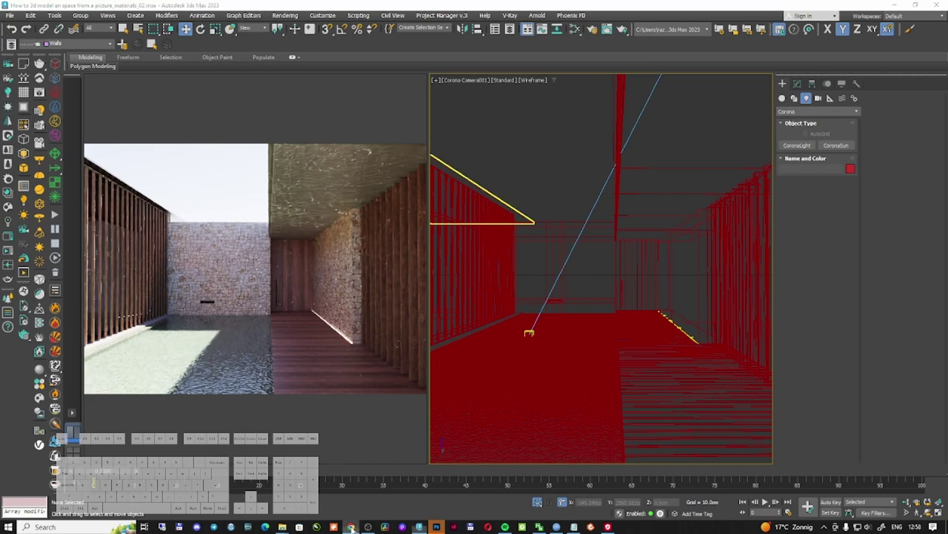
pyautogui.click(488, 526)
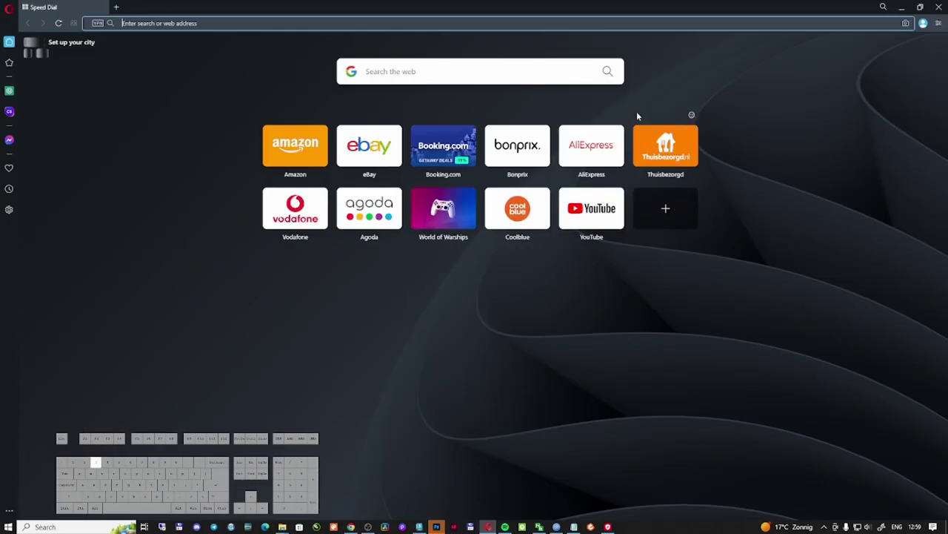
# Step: Search the web for "3dsku" and open the 3dsky.org site
pyautogui.write('3dsku')
pyautogui.press('Return')
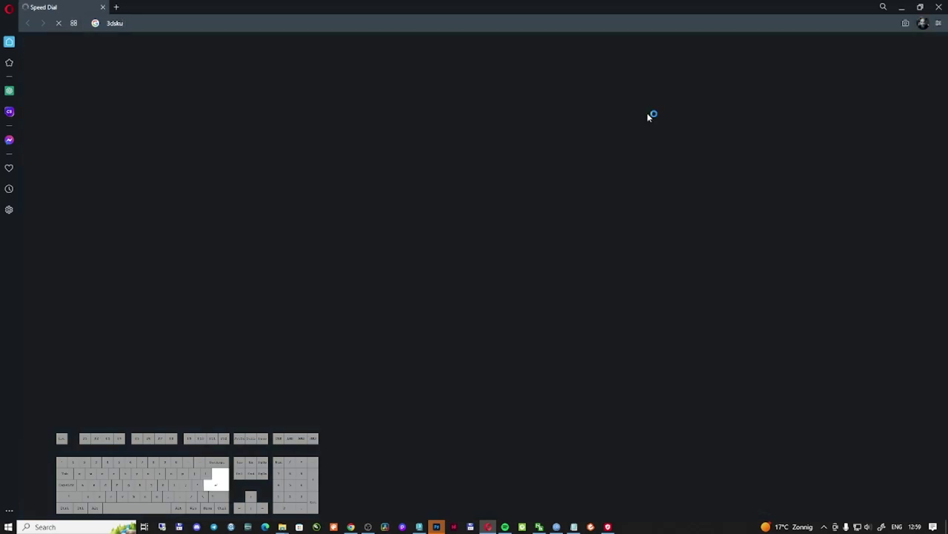
pyautogui.click(432, 414)
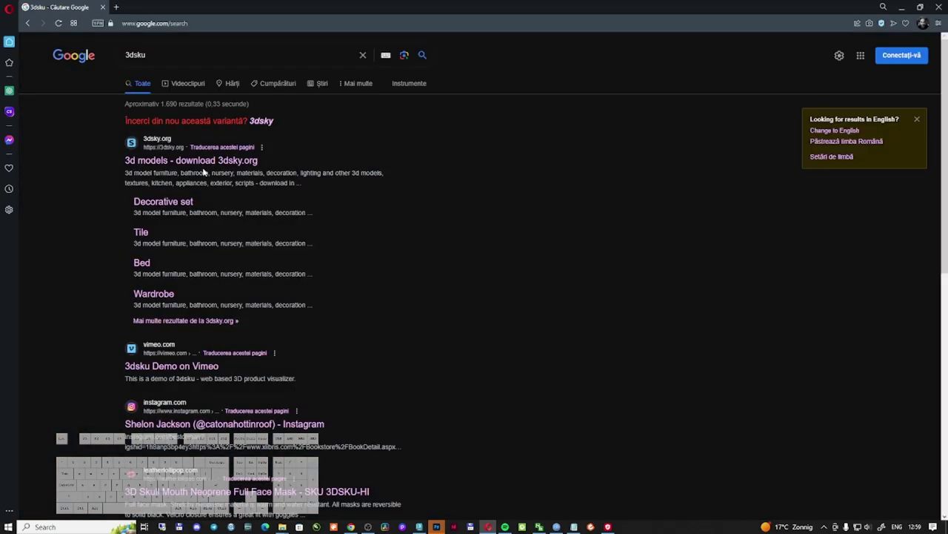
pyautogui.click(200, 165)
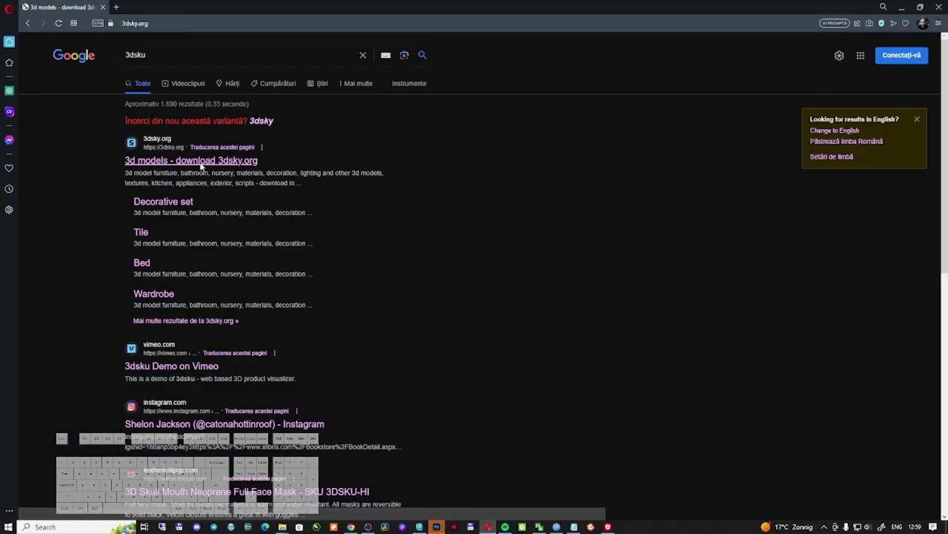
# Step: Search 3dsky for "water" and open the Water Collection 6 model page
pyautogui.click(319, 68)
pyautogui.write('was')
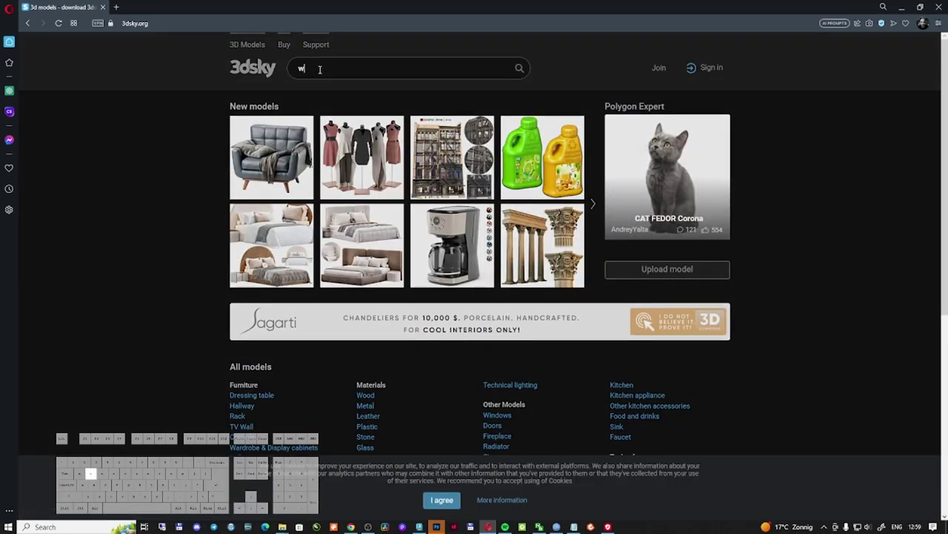
pyautogui.write('ter')
pyautogui.press('Down')
pyautogui.press('Down')
pyautogui.press('Down')
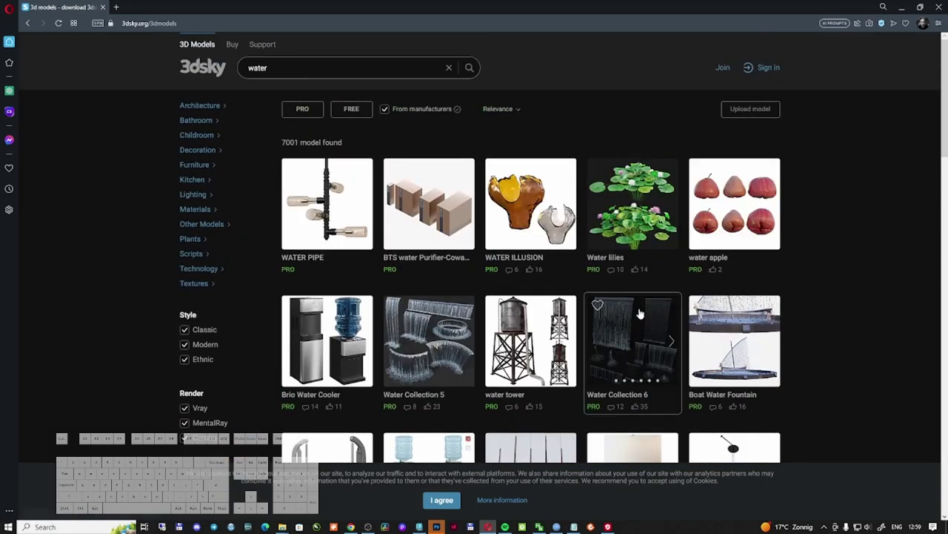
pyautogui.click(640, 314)
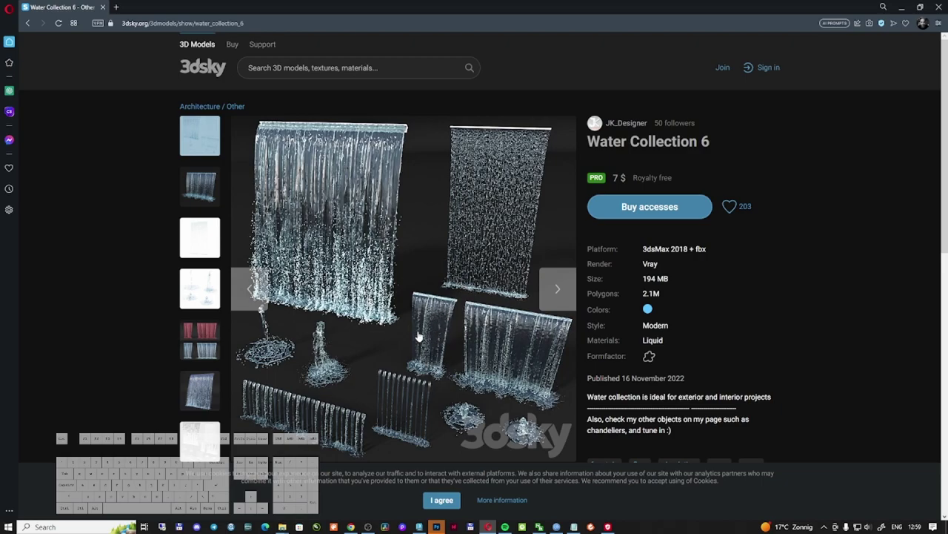
# Step: Look through the Water Collection 6 preview images, including its waterfall renders and wireframes
pyautogui.click(208, 200)
pyautogui.click(205, 241)
pyautogui.click(202, 289)
pyautogui.click(199, 333)
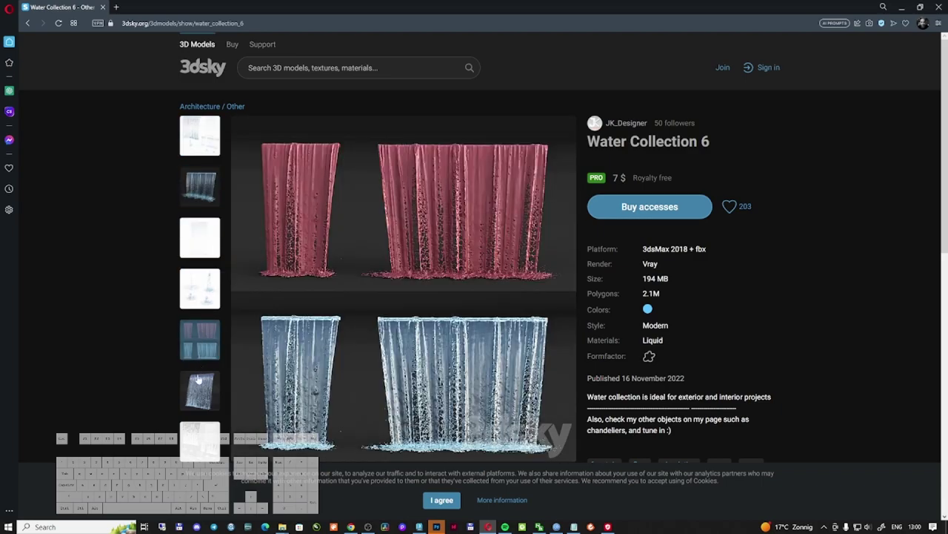
pyautogui.click(199, 395)
pyautogui.click(203, 440)
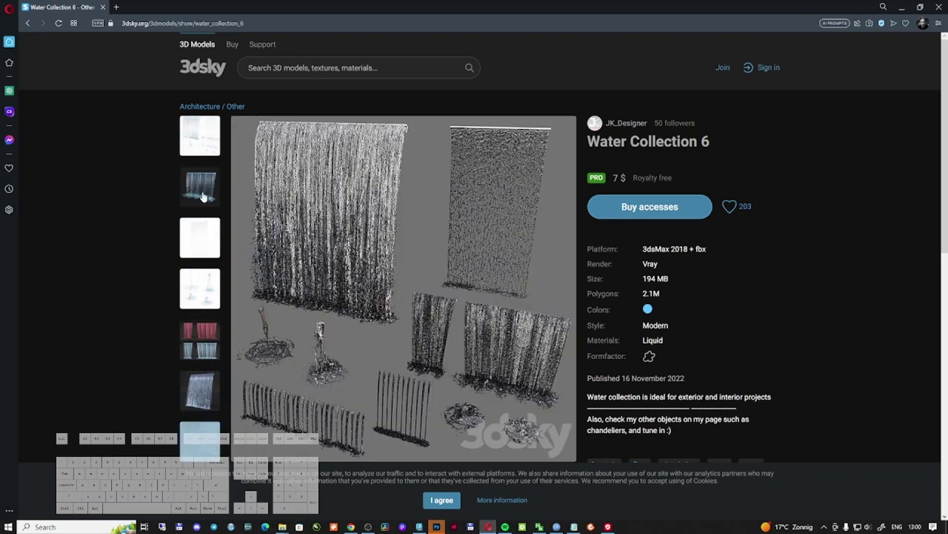
pyautogui.click(201, 139)
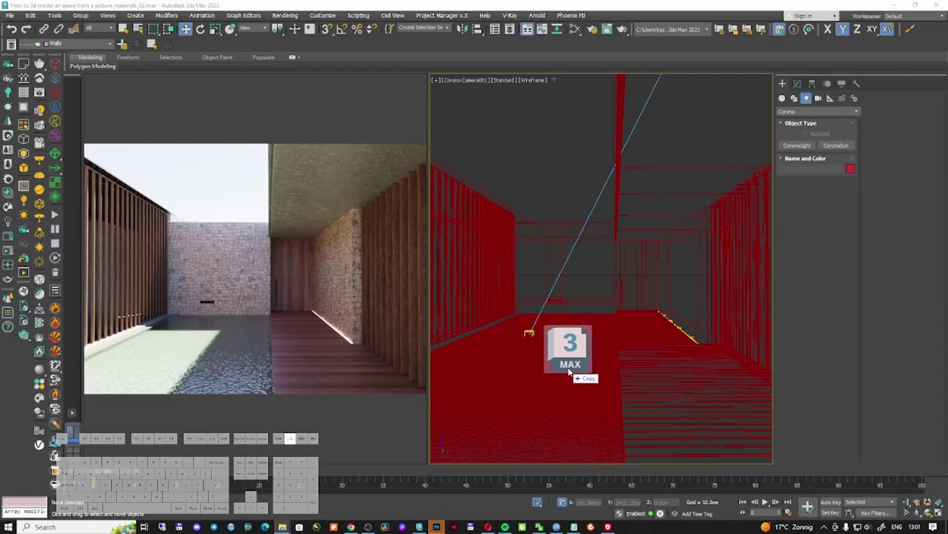
# Step: Switch back to 3ds Max, merge the water fountain model file into the scene, and isolate the fountains in an orthographic view
pyautogui.moveTo(566, 347); pyautogui.dragTo(569, 368)
pyautogui.click(581, 383)
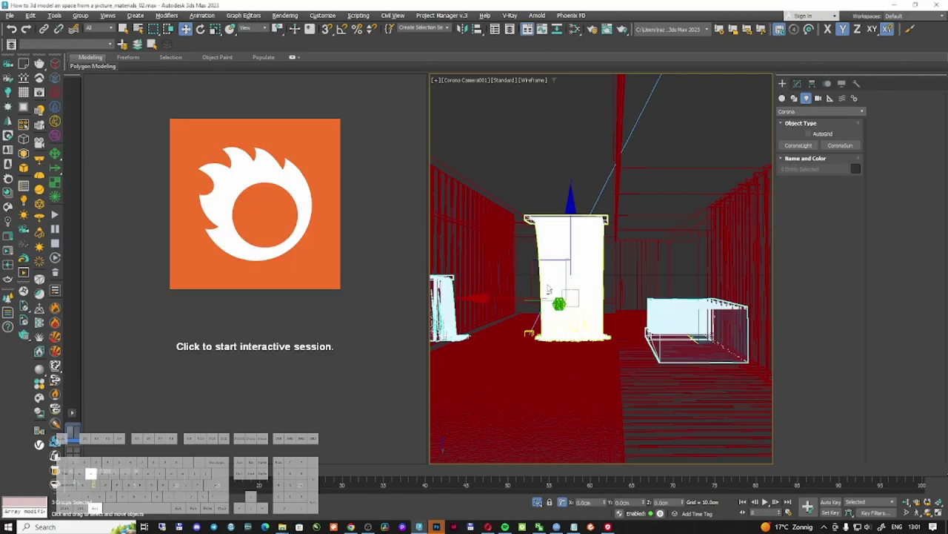
pyautogui.hotkey('alt', 'w')
pyautogui.press('t')
pyautogui.press('z')
pyautogui.moveTo(457, 279)
pyautogui.keyDown('alt'); pyautogui.mouseDown(button='middle')
pyautogui.moveTo(493, 212)
pyautogui.moveTo(519, 205)
pyautogui.moveTo(476, 224)
pyautogui.moveTo(479, 234)
pyautogui.mouseUp(button='middle'); pyautogui.keyUp('alt')
pyautogui.hotkey('alt', 'q')
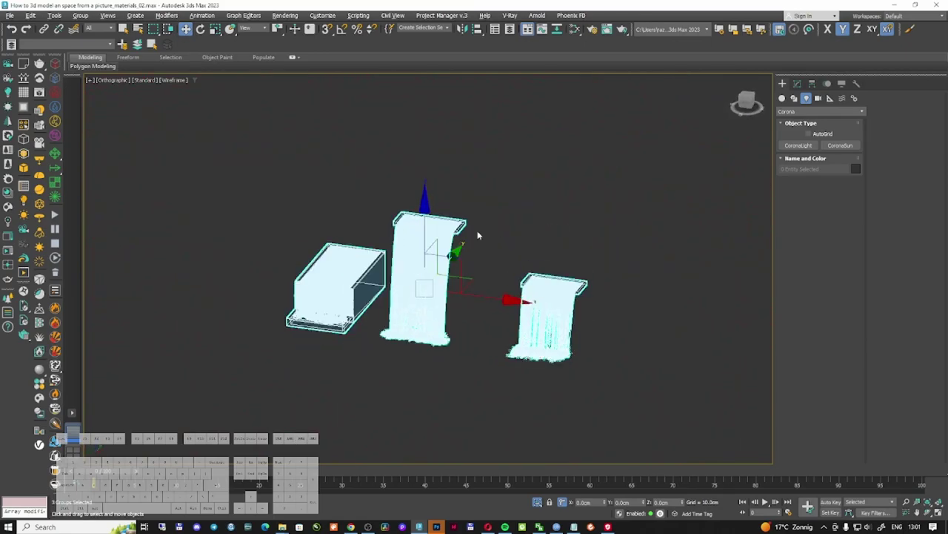
# Step: Show the merged fountains shaded and delete the boxed waterfall and the tall Wide Water Fountains B group
pyautogui.press('F3')
pyautogui.scroll(6, 556, 295)
pyautogui.scroll(-6, 555, 295)
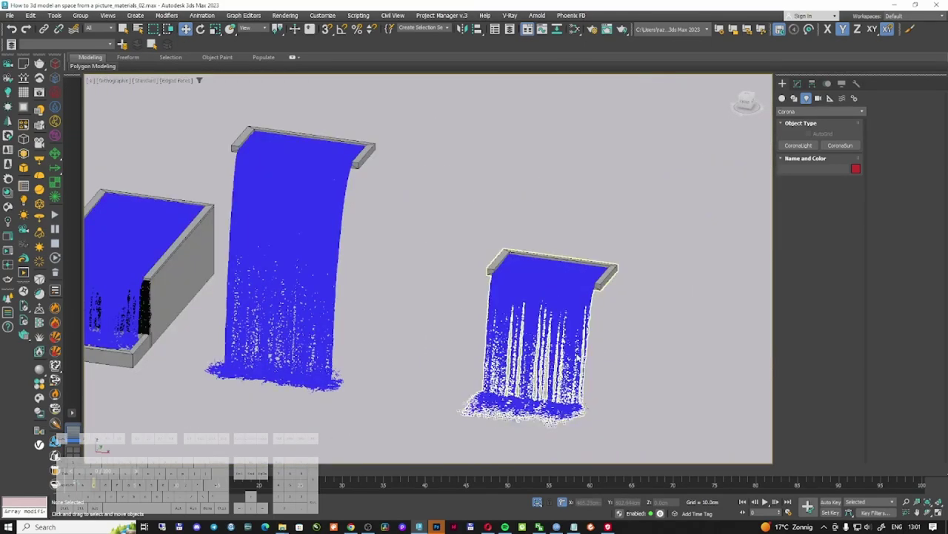
pyautogui.scroll(5, 551, 355)
pyautogui.click(551, 349)
pyautogui.scroll(-2, 551, 349)
pyautogui.click(105, 319)
pyautogui.press('z')
pyautogui.press('F3')
pyautogui.press('F3')
pyautogui.keyDown('alt'); pyautogui.moveTo(424, 326); pyautogui.dragTo(487, 313, button='middle'); pyautogui.keyUp('alt')
pyautogui.press('u')
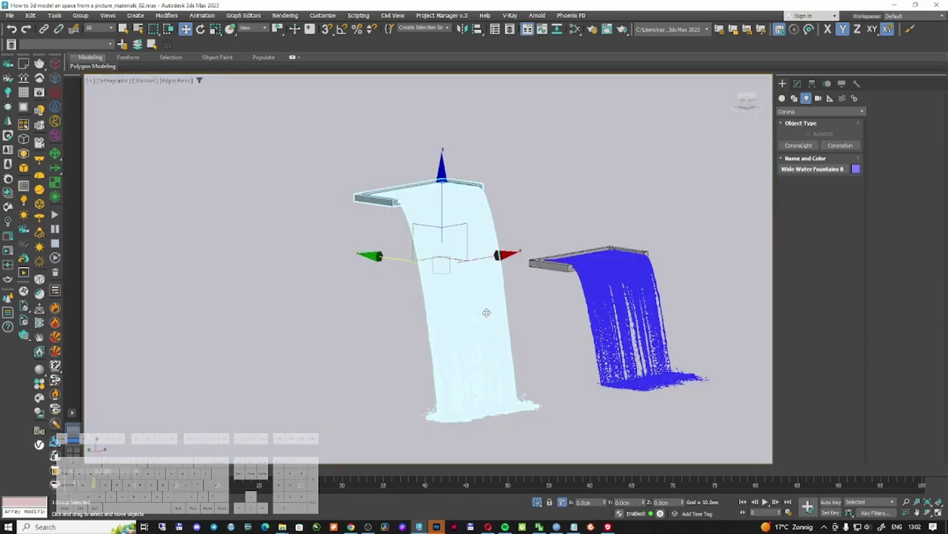
pyautogui.press('Delete')
# Step: Ungroup Wide Water Fountains C, delete its surrounding ledge, and select the remaining water mesh
pyautogui.click(557, 267)
pyautogui.scroll(4, 557, 266)
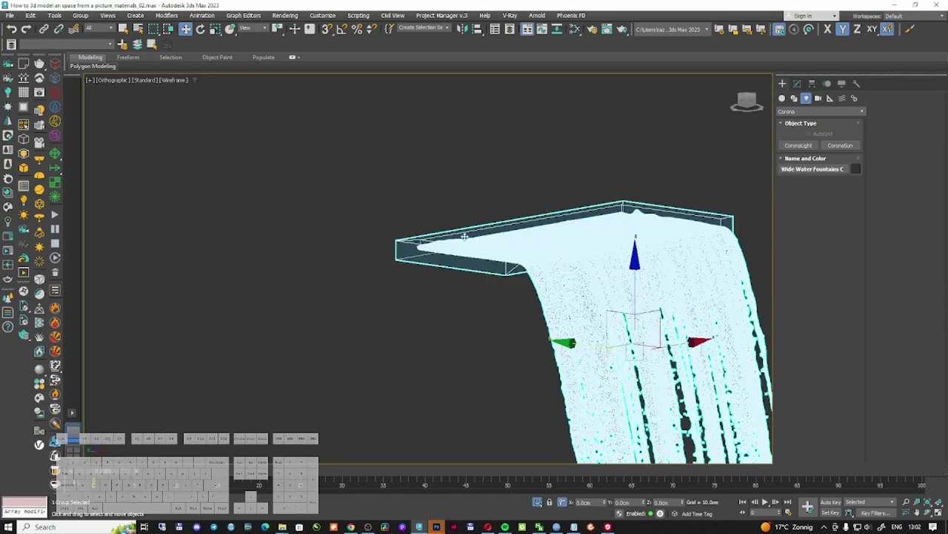
pyautogui.click(80, 15)
pyautogui.click(92, 42)
pyautogui.click(422, 225)
pyautogui.click(423, 265)
pyautogui.press('Delete')
pyautogui.click(565, 292)
# Step: Move the water mesh in the top view to the end of the pool by the spout
pyautogui.moveTo(565, 292); pyautogui.dragTo(437, 237, button='middle')
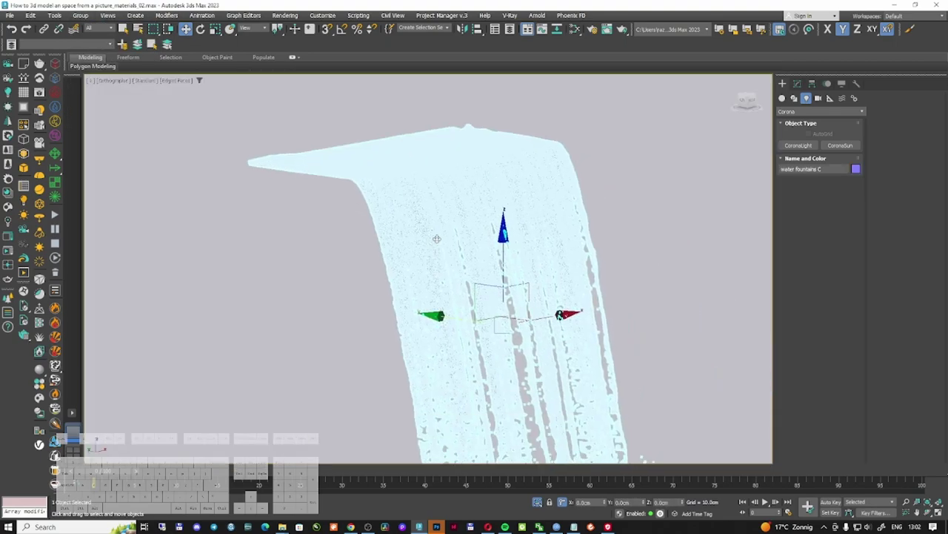
pyautogui.scroll(-5, 437, 238)
pyautogui.press('F3')
pyautogui.press('t')
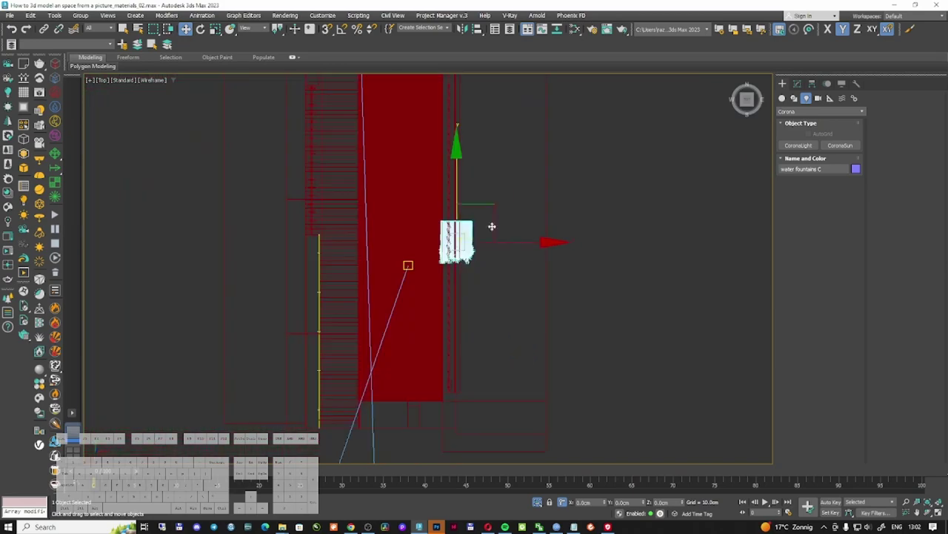
pyautogui.moveTo(491, 206); pyautogui.dragTo(448, 337)
# Step: Isolate the water mesh together with the spout box and the pool surface, then select only the water mesh
pyautogui.scroll(10, 409, 403)
pyautogui.keyDown('ctrl'); pyautogui.click(409, 449); pyautogui.keyUp('ctrl')
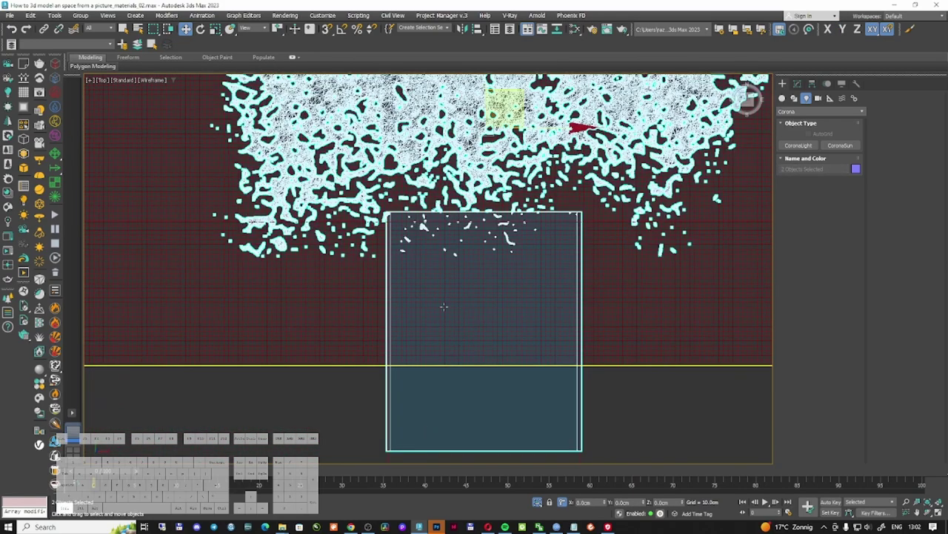
pyautogui.keyDown('ctrl'); pyautogui.click(339, 300); pyautogui.keyUp('ctrl')
pyautogui.keyDown('ctrl'); pyautogui.scroll(-5, 348, 229); pyautogui.keyUp('ctrl')
pyautogui.scroll(-6, 348, 229)
pyautogui.hotkey('alt', 'q')
pyautogui.keyDown('alt'); pyautogui.moveTo(388, 237); pyautogui.dragTo(441, 194, button='middle'); pyautogui.keyUp('alt')
pyautogui.click(418, 141)
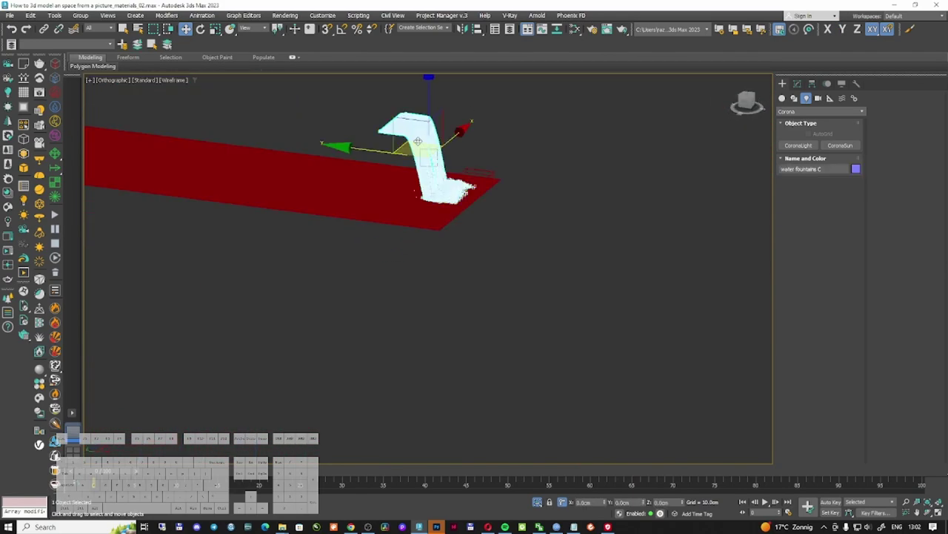
# Step: Rotate the waterfall in the top view so its splash faces away from the spout, and centre it in front of the spout
pyautogui.press('t')
pyautogui.press('z')
pyautogui.scroll(-7, 422, 163)
pyautogui.moveTo(423, 140); pyautogui.dragTo(423, 196)
pyautogui.scroll(5, 424, 197)
pyautogui.press('e')
pyautogui.moveTo(484, 272); pyautogui.dragTo(424, 180)
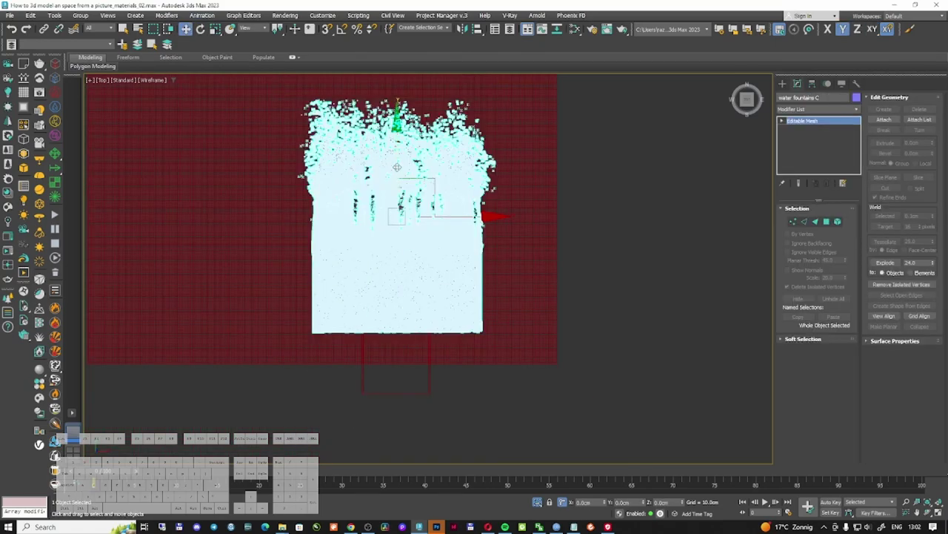
pyautogui.moveTo(397, 167); pyautogui.dragTo(401, 144)
# Step: Reposition the waterfall in the left view and scale it down uniformly towards the spout's size
pyautogui.press('l')
pyautogui.press('z')
pyautogui.moveTo(468, 313); pyautogui.dragTo(405, 283, button='middle')
pyautogui.scroll(-3, 405, 284)
pyautogui.moveTo(426, 225); pyautogui.dragTo(451, 280)
pyautogui.rightClick(433, 233)
pyautogui.click(452, 259)
pyautogui.rightClick(423, 251)
pyautogui.click(438, 263)
pyautogui.moveTo(441, 238); pyautogui.dragTo(475, 310)
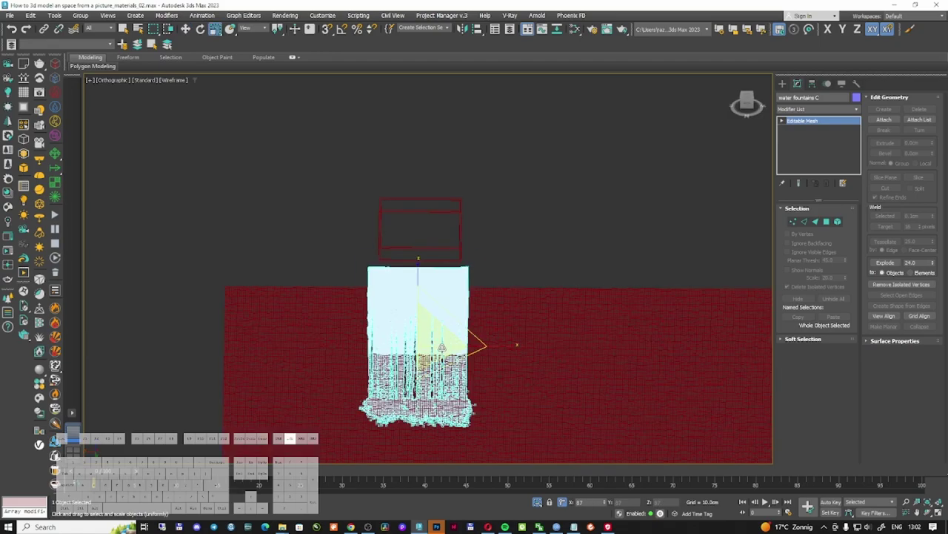
# Step: Refine the waterfall's scale and align it with the spout opening in the front view
pyautogui.moveTo(426, 318); pyautogui.dragTo(427, 337)
pyautogui.rightClick(427, 337)
pyautogui.click(441, 347)
pyautogui.keyDown('alt'); pyautogui.moveTo(438, 346); pyautogui.dragTo(420, 293, button='middle'); pyautogui.keyUp('alt')
pyautogui.scroll(4, 415, 314)
pyautogui.press('f')
pyautogui.moveTo(438, 275); pyautogui.dragTo(439, 233)
pyautogui.moveTo(489, 290); pyautogui.dragTo(443, 279)
pyautogui.rightClick(470, 277)
pyautogui.click(498, 300)
# Step: Move the waterfall in the left view so its upper end sits inside the spout
pyautogui.press('w')
pyautogui.keyDown('alt'); pyautogui.moveTo(443, 280); pyautogui.dragTo(491, 290, button='middle'); pyautogui.keyUp('alt')
pyautogui.press('l')
pyautogui.press('z')
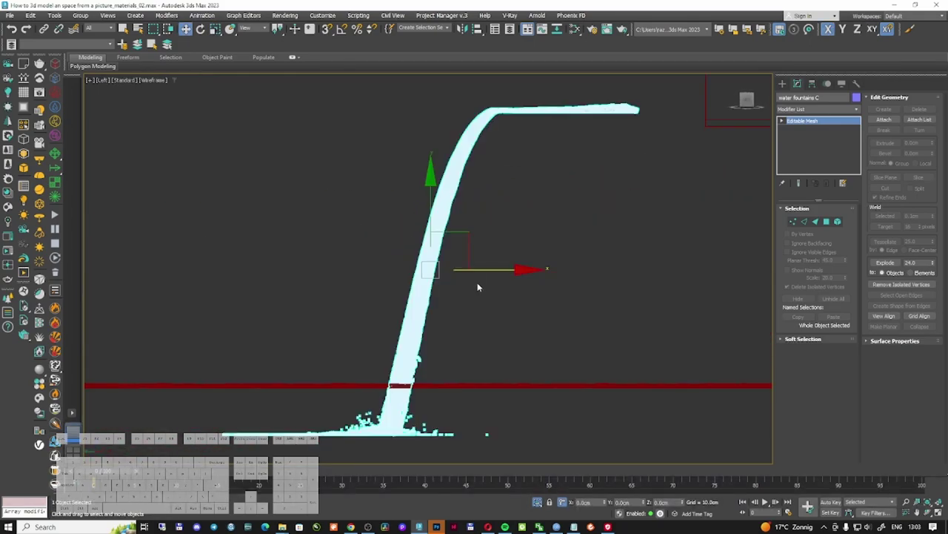
pyautogui.scroll(-4, 481, 285)
pyautogui.scroll(3, 510, 269)
pyautogui.moveTo(464, 293); pyautogui.dragTo(534, 288)
# Step: Add an FFD 4x4x4 modifier to the waterfall and open its control points for editing
pyautogui.click(805, 109)
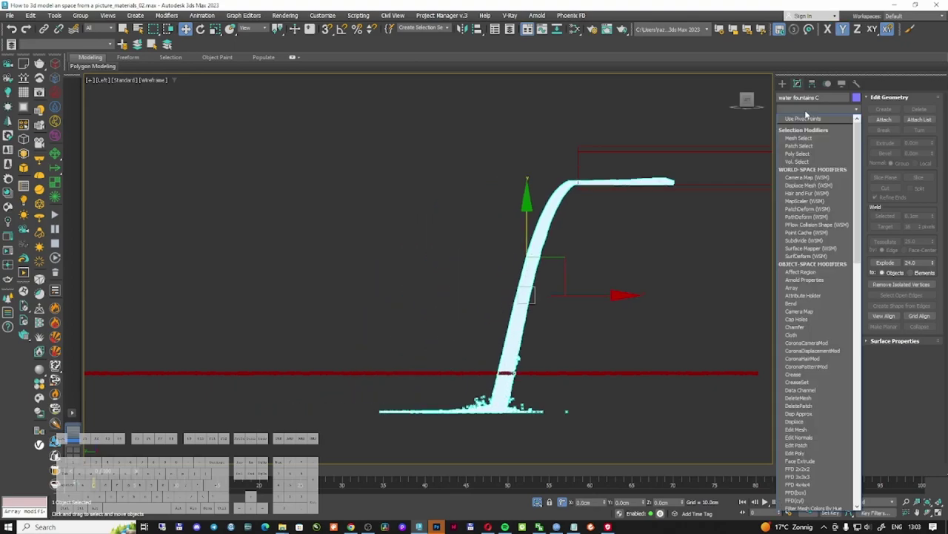
pyautogui.press('f')
pyautogui.click(805, 147)
pyautogui.moveTo(644, 216); pyautogui.dragTo(614, 229, button='middle')
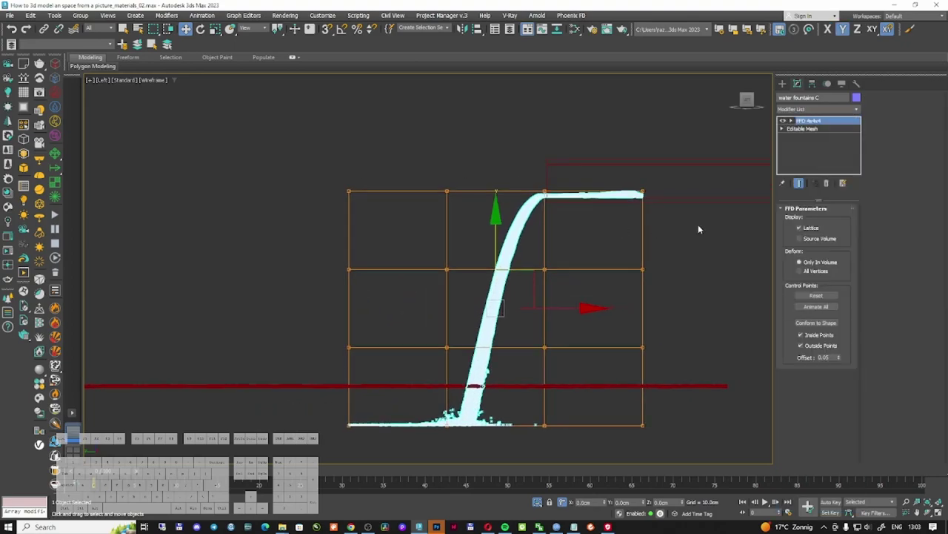
pyautogui.click(790, 121)
pyautogui.click(815, 128)
# Step: Adjust the lattice control points along one side of the waterfall to fit it within the spout opening
pyautogui.scroll(-2, 422, 273)
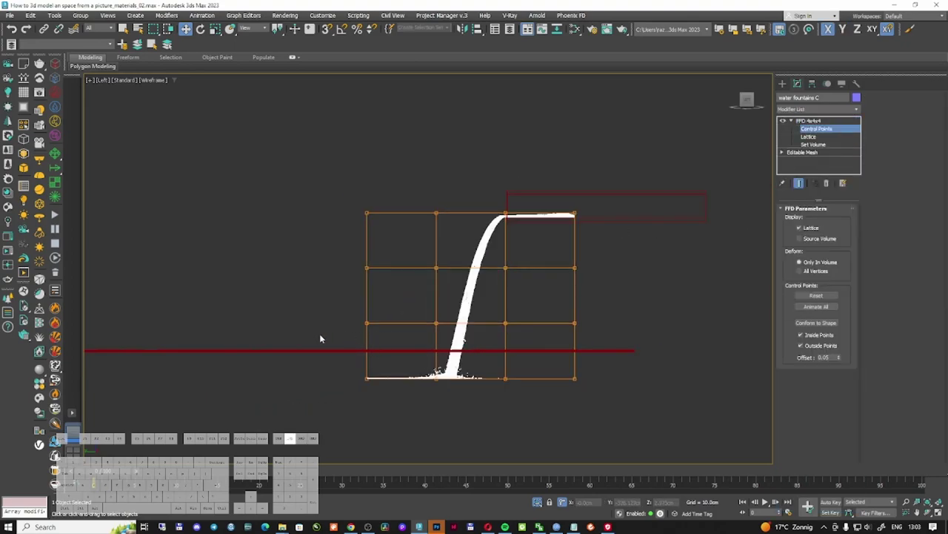
pyautogui.scroll(2, 466, 377)
pyautogui.moveTo(474, 301); pyautogui.dragTo(475, 204)
pyautogui.scroll(3, 480, 333)
pyautogui.scroll(-4, 476, 250)
pyautogui.moveTo(501, 207); pyautogui.dragTo(478, 247, button='middle')
pyautogui.scroll(3, 478, 247)
pyautogui.keyDown('alt'); pyautogui.moveTo(403, 317); pyautogui.dragTo(489, 341, button='middle'); pyautogui.keyUp('alt')
pyautogui.press('F3')
pyautogui.moveTo(437, 324)
pyautogui.keyDown('alt'); pyautogui.mouseDown(button='middle')
pyautogui.moveTo(470, 313)
pyautogui.moveTo(468, 299)
pyautogui.moveTo(465, 320)
pyautogui.moveTo(244, 340)
pyautogui.mouseUp(button='middle'); pyautogui.keyUp('alt')
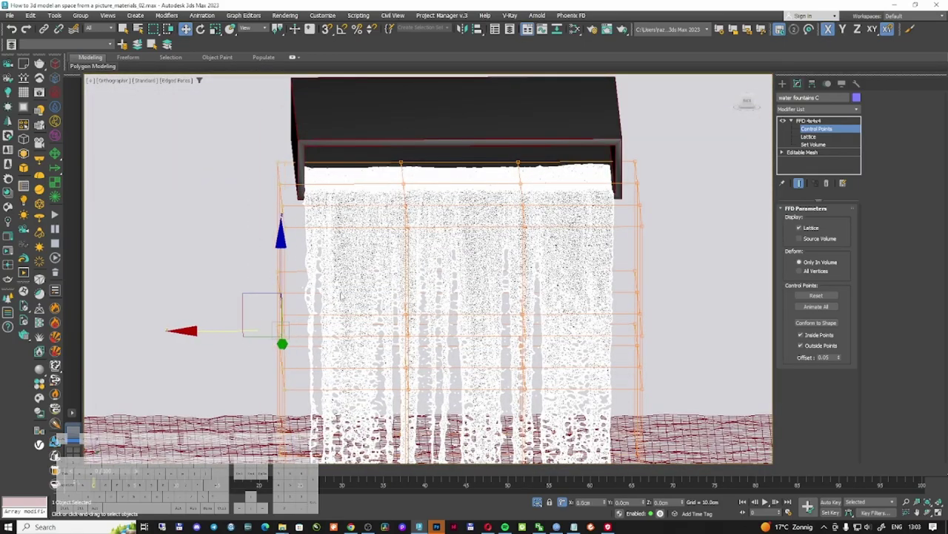
# Step: Adjust the control points along the waterfall's opposite side to match the spout opening, and finish editing the lattice
pyautogui.scroll(-3, 337, 293)
pyautogui.moveTo(487, 370); pyautogui.dragTo(473, 415)
pyautogui.scroll(3, 472, 312)
pyautogui.keyDown('alt'); pyautogui.moveTo(483, 299); pyautogui.dragTo(470, 295, button='middle'); pyautogui.keyUp('alt')
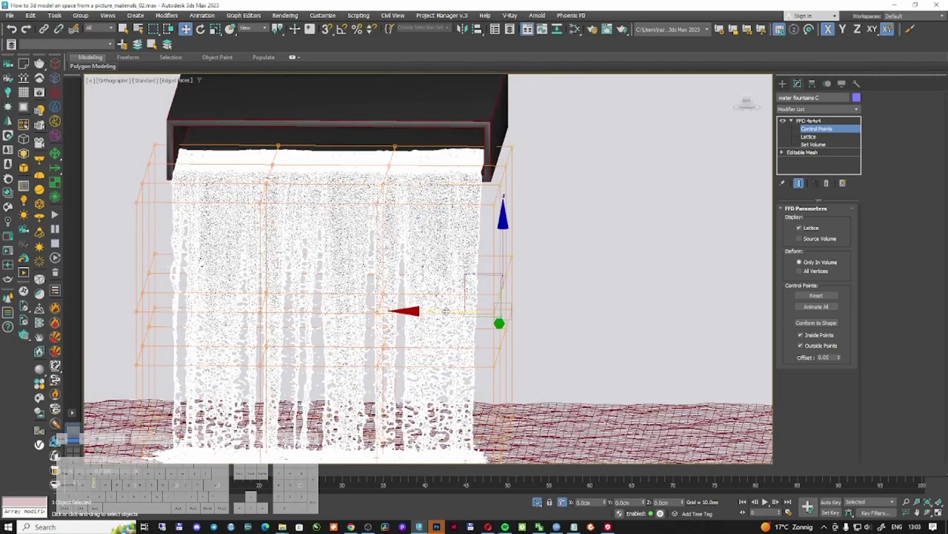
pyautogui.scroll(-3, 446, 311)
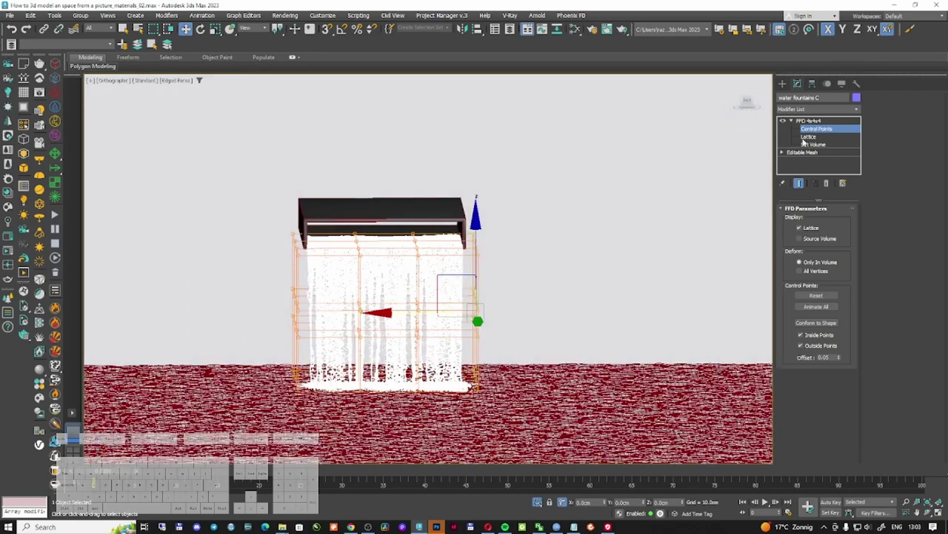
pyautogui.click(808, 120)
# Step: Select the waterfall and bring up the water material, Material #31, in the Slate Material Editor for it
pyautogui.click(516, 220)
pyautogui.click(446, 266)
pyautogui.press('m')
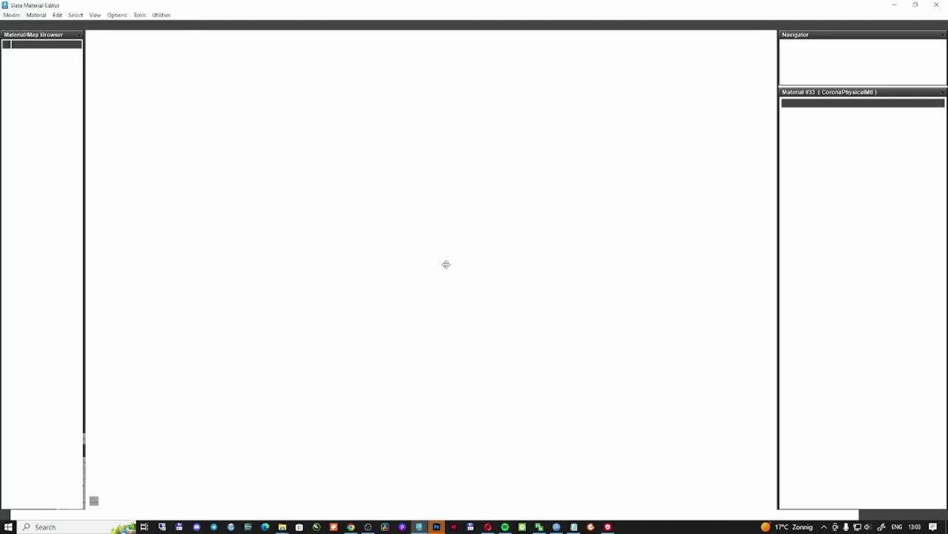
pyautogui.click(291, 36)
pyautogui.click(266, 36)
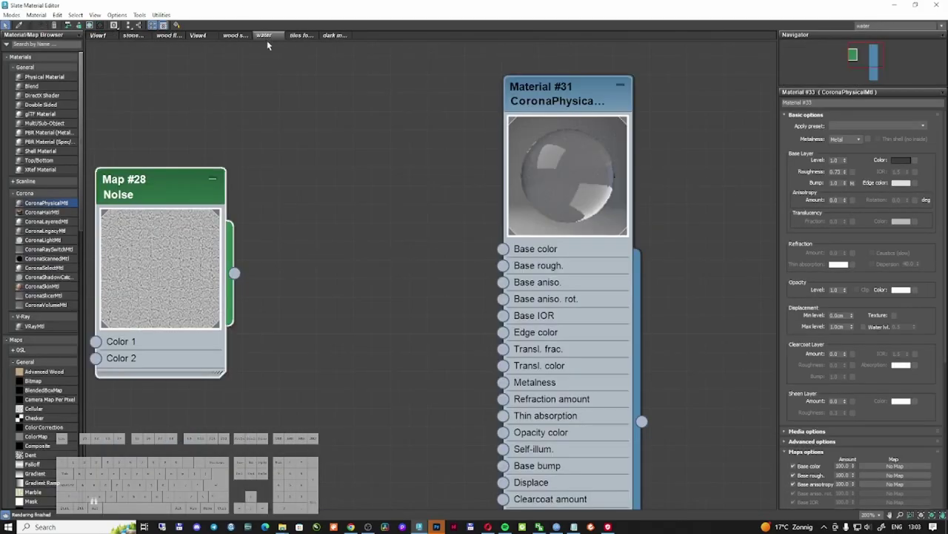
pyautogui.moveTo(525, 96); pyautogui.dragTo(549, 107)
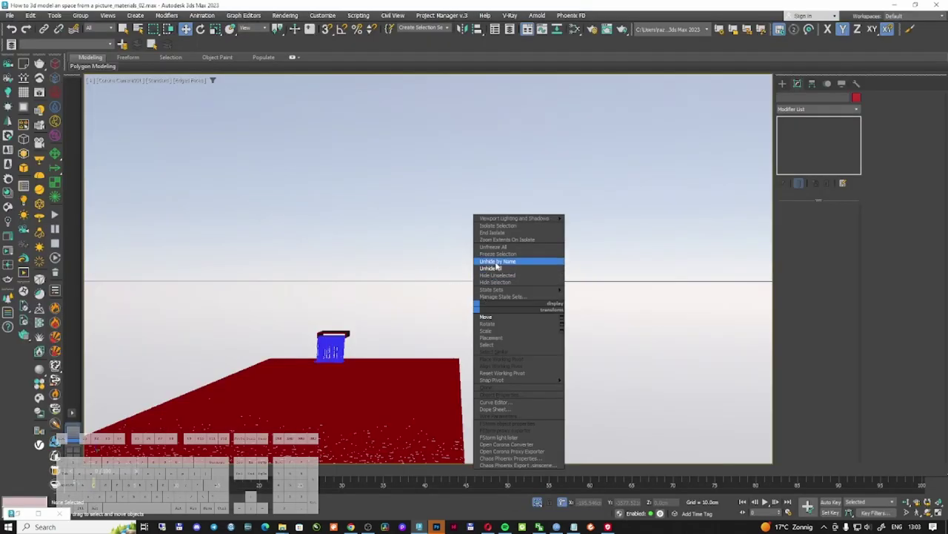
# Step: Bring the rest of the scene back in the camera view and render the region around the spout in Corona
pyautogui.click(496, 262)
pyautogui.press('F3')
pyautogui.press('F3')
pyautogui.click(36, 142)
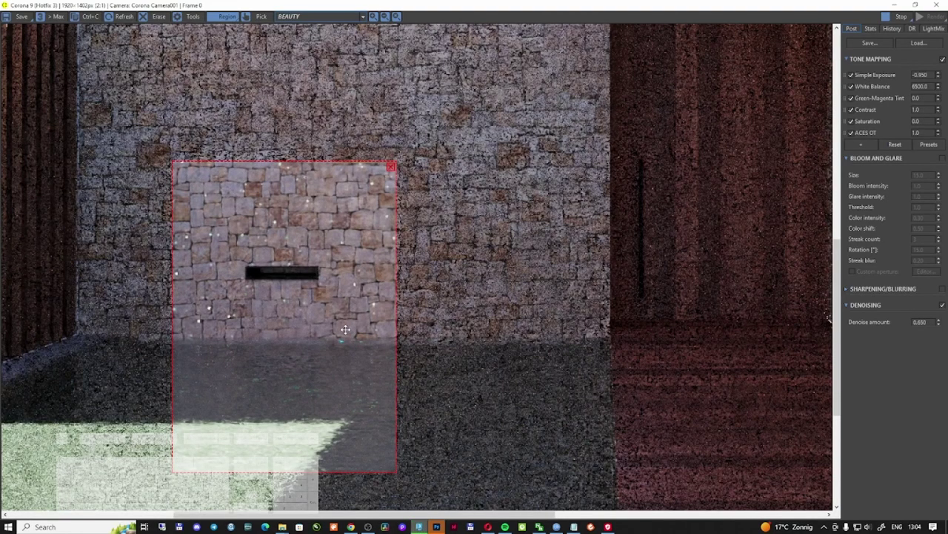
pyautogui.scroll(1, 260, 295)
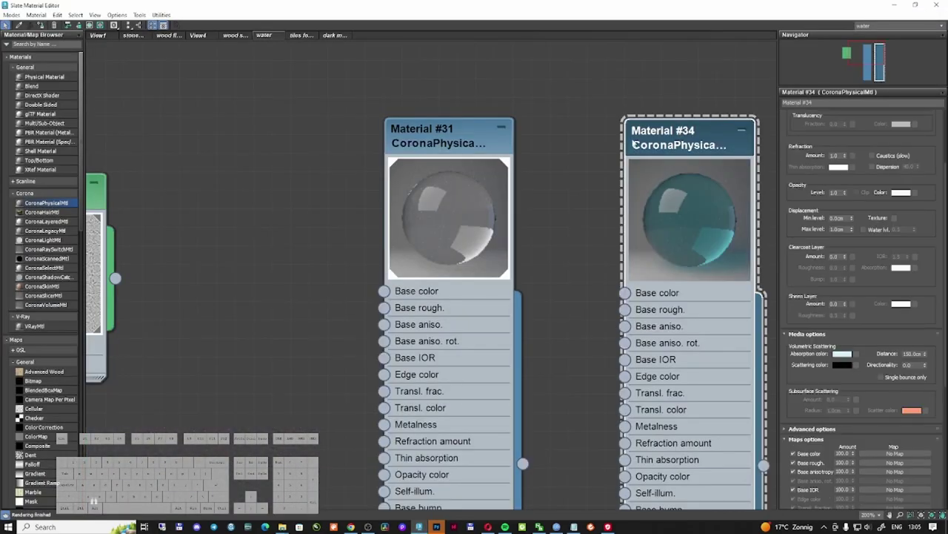
# Step: Open Material #31's parameters and place the Slate Material Editor beside the Corona frame buffer, with the spout region enlarged
pyautogui.moveTo(606, 141); pyautogui.dragTo(431, 154, button='middle')
pyautogui.doubleClick(298, 158)
pyautogui.moveTo(496, 159); pyautogui.dragTo(588, 139)
pyautogui.moveTo(826, 123); pyautogui.dragTo(828, 191)
pyautogui.moveTo(775, 6)
pyautogui.mouseDown()
pyautogui.moveTo(776, 14)
pyautogui.moveTo(760, 16)
pyautogui.mouseUp()
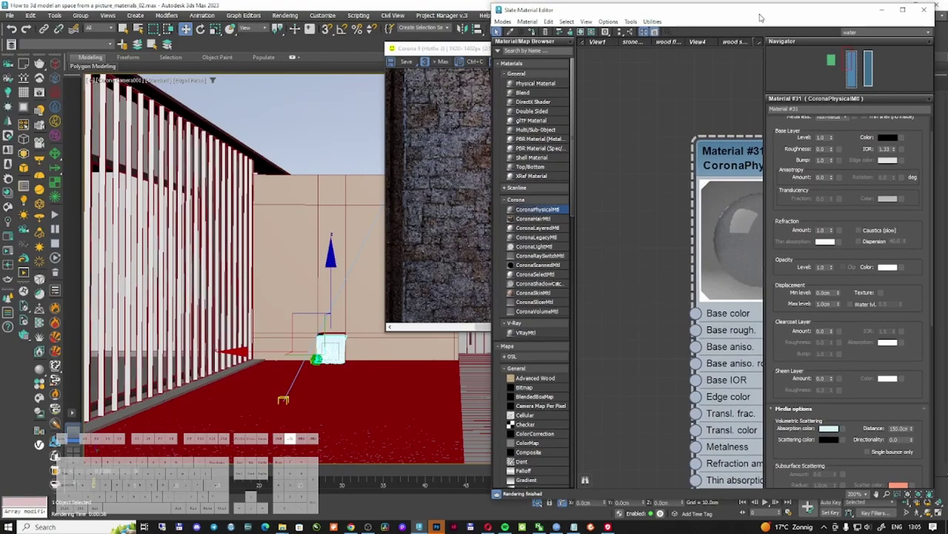
pyautogui.moveTo(670, 162); pyautogui.dragTo(470, 171, button='middle')
pyautogui.moveTo(750, 185); pyautogui.dragTo(610, 179, button='middle')
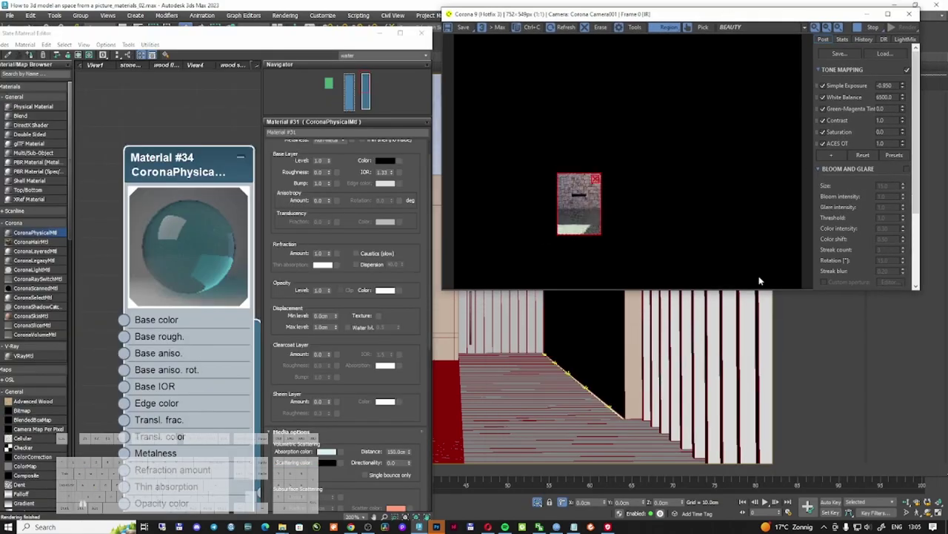
pyautogui.scroll(2, 568, 212)
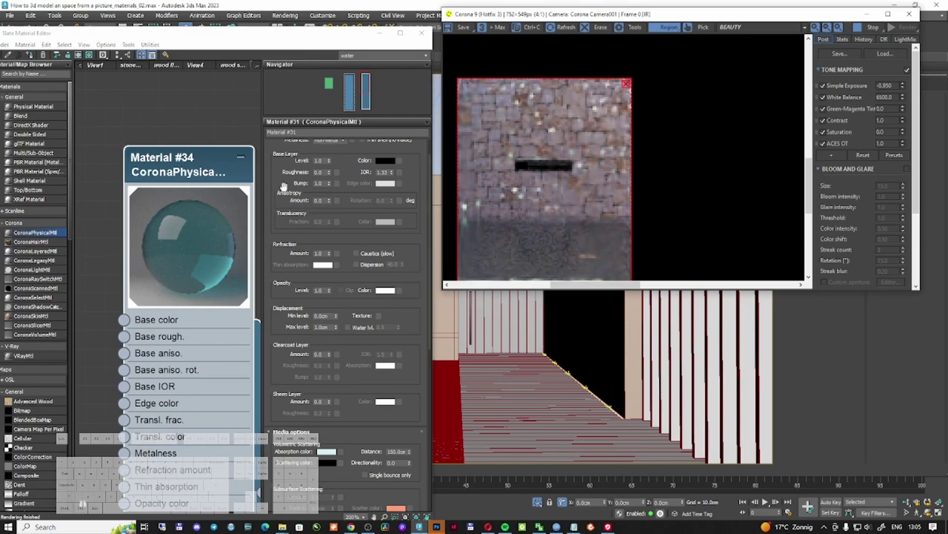
# Step: Open the parameters of the water material Material #34 and set its refraction amount to 0.9
pyautogui.doubleClick(210, 171)
pyautogui.scroll(-3, 359, 192)
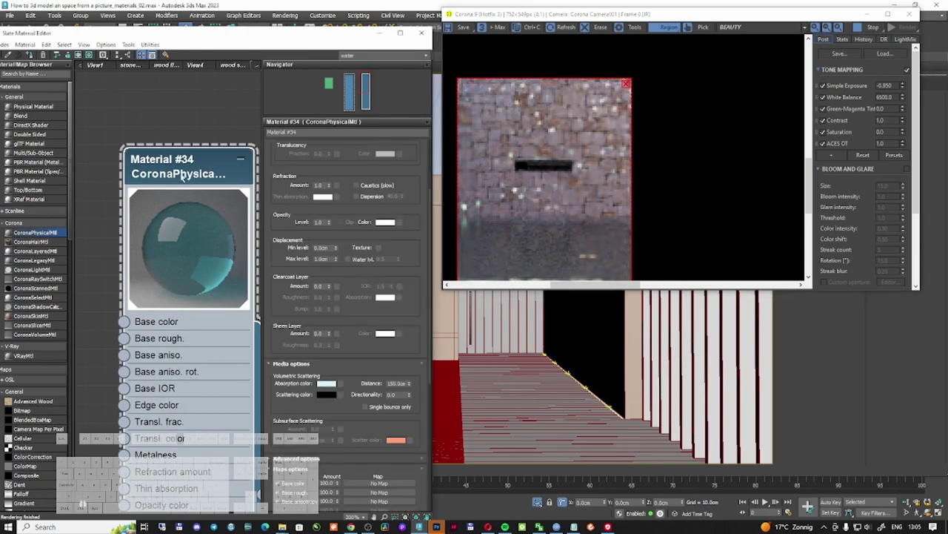
pyautogui.scroll(3, 341, 209)
pyautogui.doubleClick(320, 282)
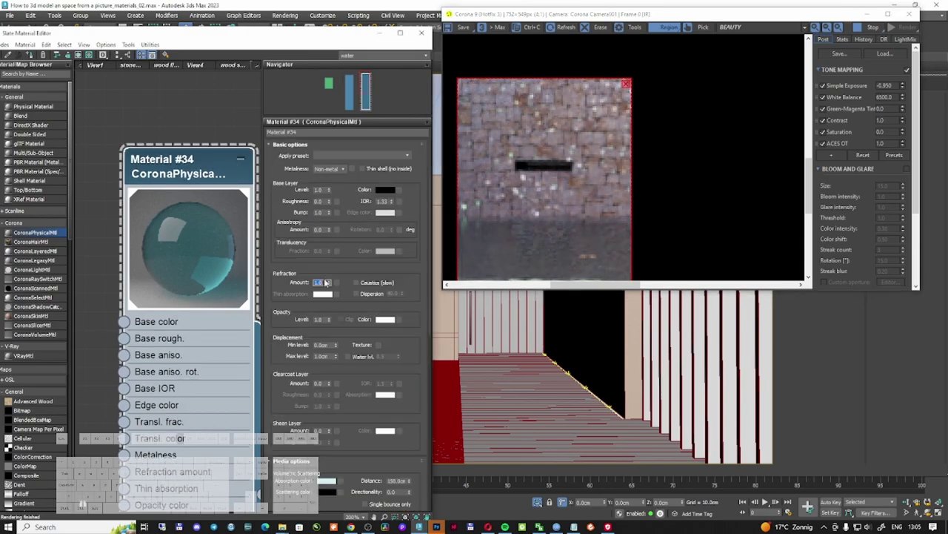
pyautogui.write('.5')
pyautogui.press('Return')
pyautogui.write('.8')
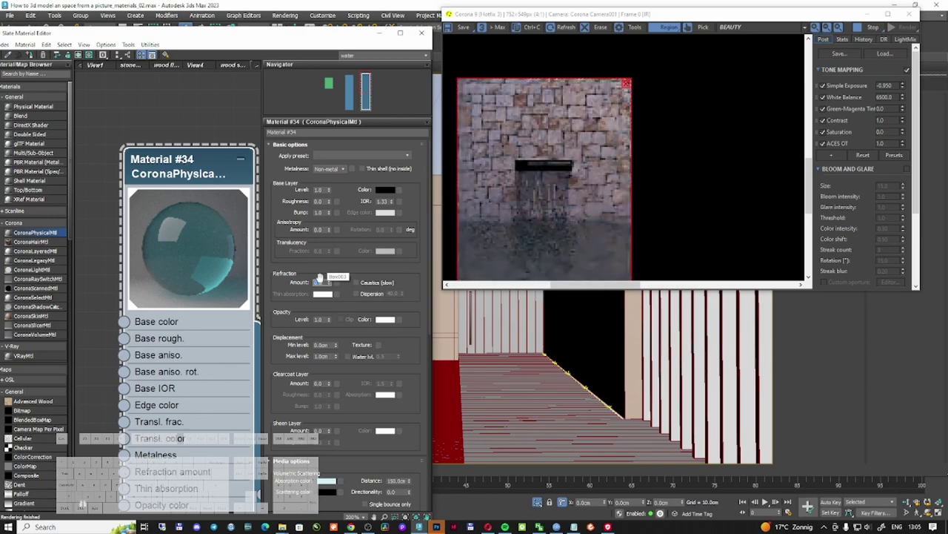
pyautogui.write('.9')
pyautogui.press('Return')
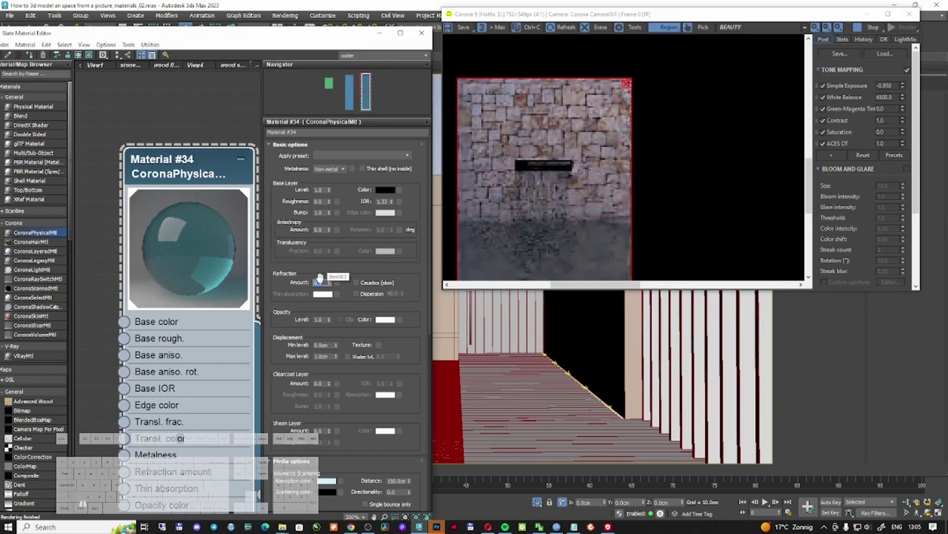
# Step: Reduce Material #34's volumetric absorption distance to 2 cm, view the full courtyard render, and close the Corona frame buffer
pyautogui.scroll(-3, 408, 356)
pyautogui.doubleClick(395, 410)
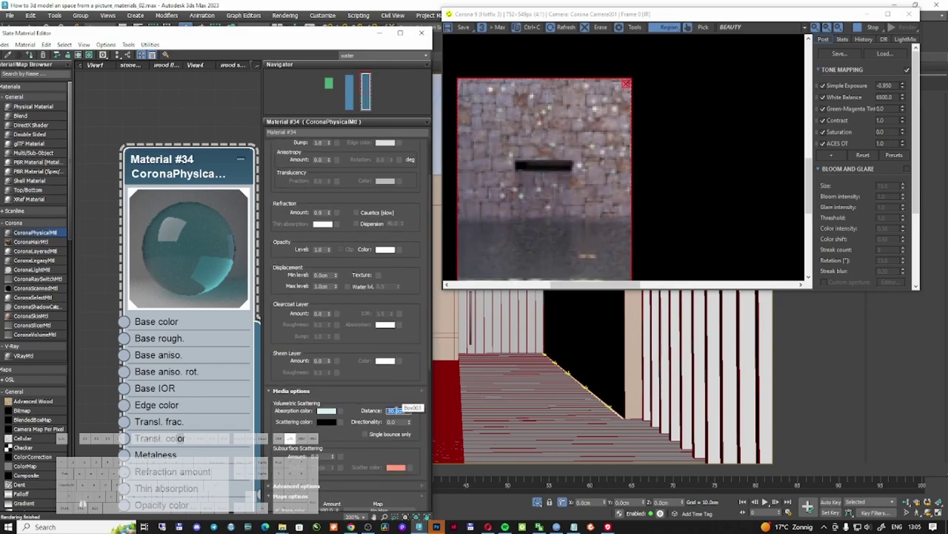
pyautogui.write('1')
pyautogui.press('Return')
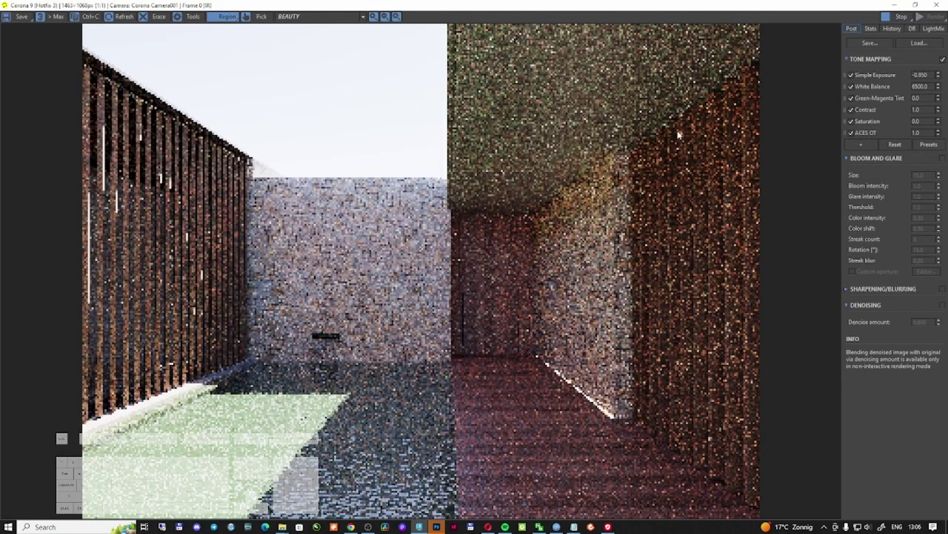
pyautogui.click(937, 4)
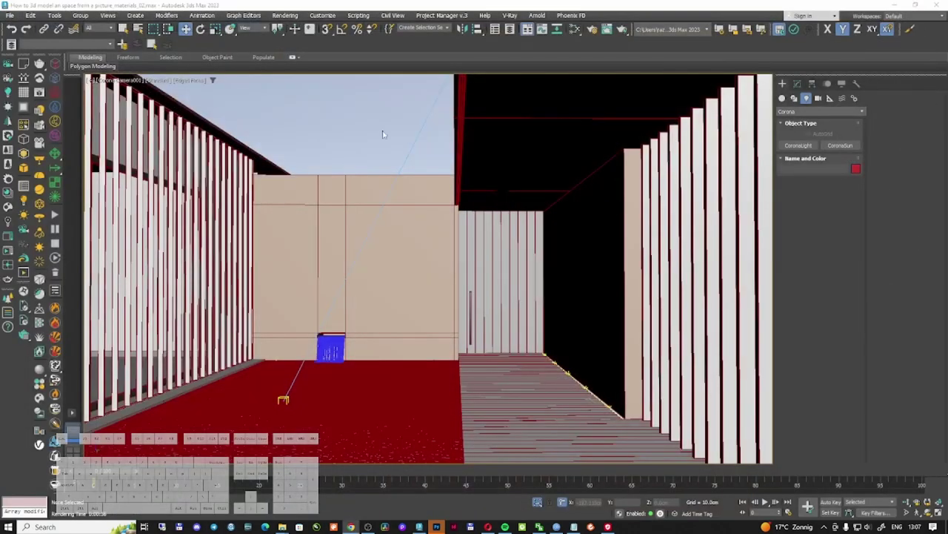
# Step: Select the flat roof panel Box007 above the slatted screen, bring up the Slate Material Editor, and isolate the panel
pyautogui.click(247, 149)
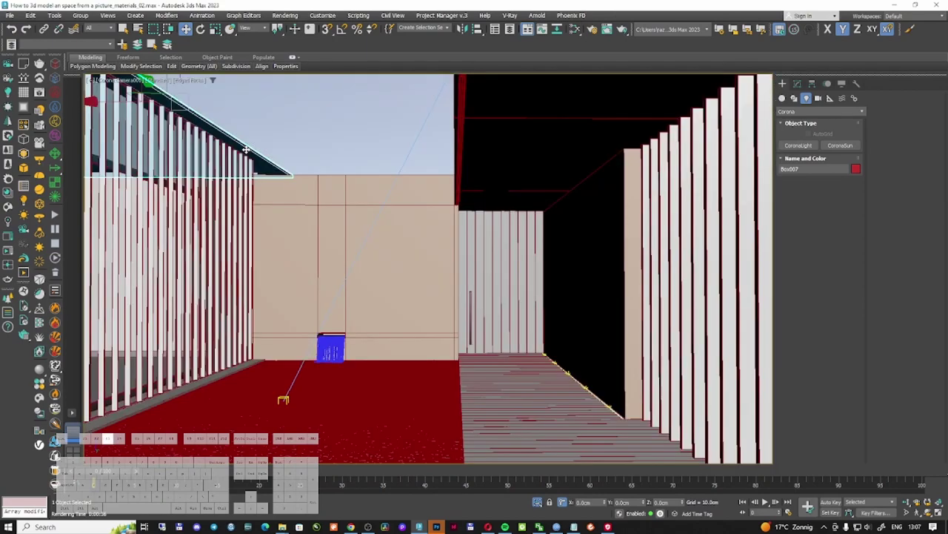
pyautogui.click(268, 163)
pyautogui.press('F3')
pyautogui.press('F3')
pyautogui.press('m')
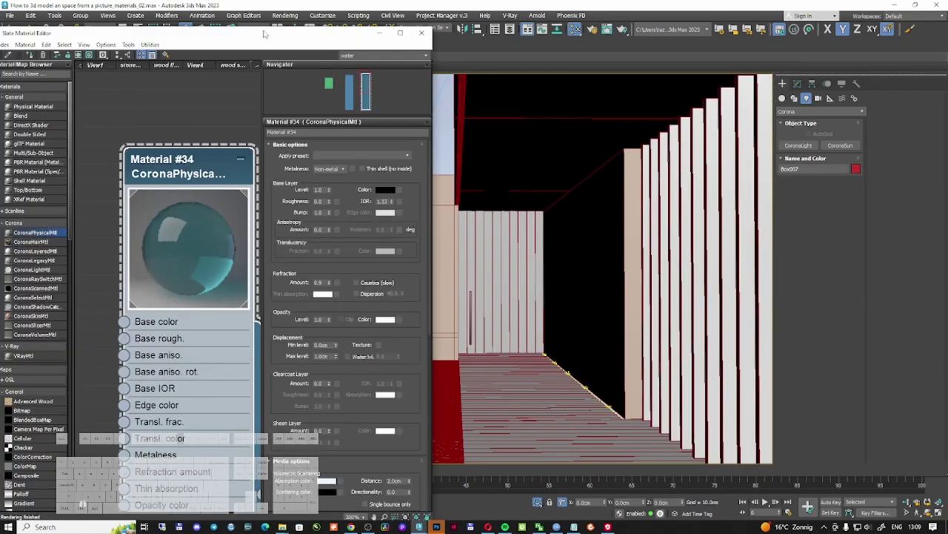
pyautogui.doubleClick(265, 36)
pyautogui.click(197, 35)
pyautogui.click(235, 35)
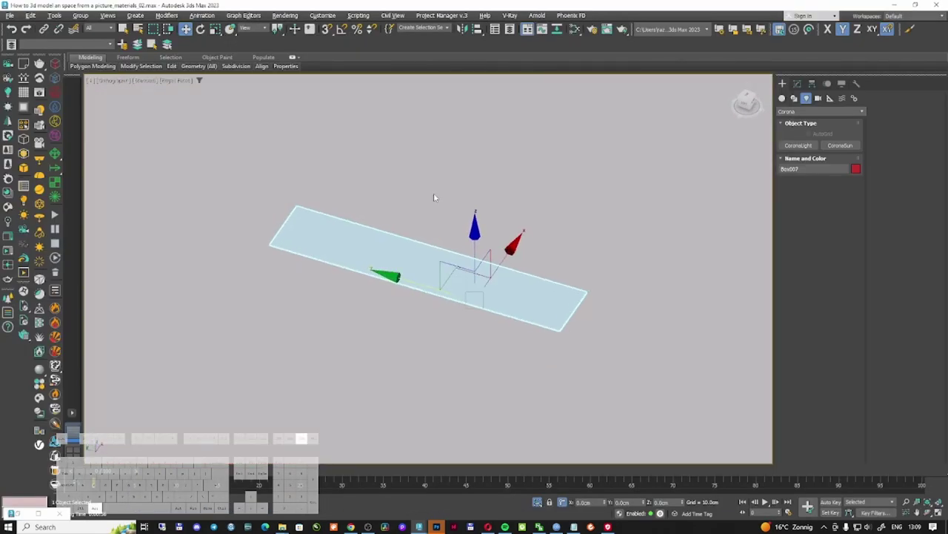
# Step: Assign the Oak Honey Matte material from the wood shades view to the isolated roof panel
pyautogui.keyDown('alt'); pyautogui.moveTo(435, 197); pyautogui.dragTo(461, 222, button='middle'); pyautogui.keyUp('alt')
pyautogui.scroll(8, 489, 302)
pyautogui.scroll(-4, 454, 295)
pyautogui.keyDown('alt'); pyautogui.moveTo(422, 292); pyautogui.dragTo(446, 238, button='middle'); pyautogui.keyUp('alt')
pyautogui.scroll(-10, 447, 238)
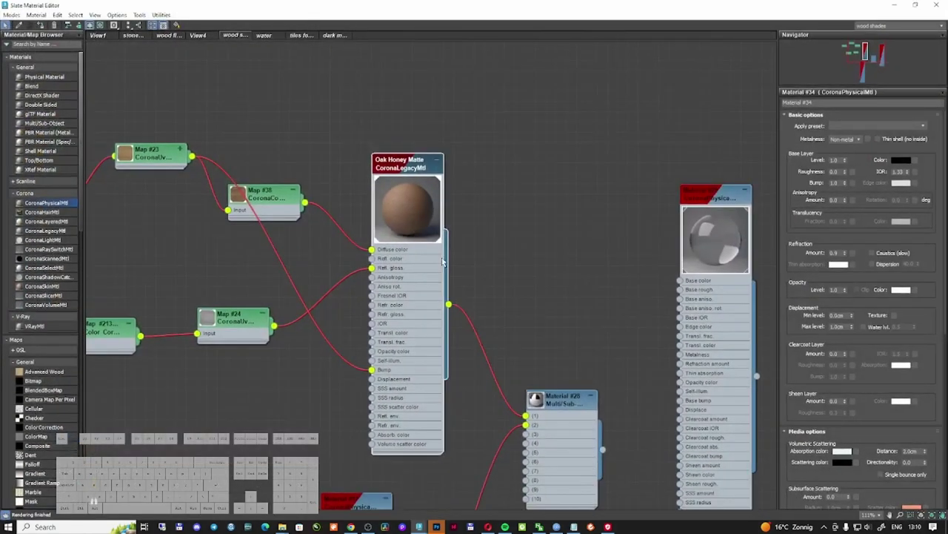
pyautogui.moveTo(412, 172); pyautogui.dragTo(412, 193)
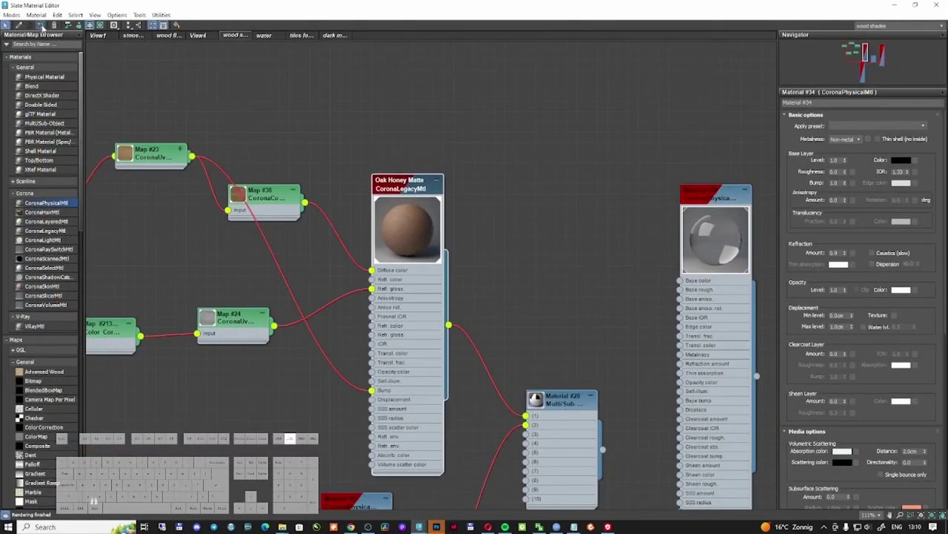
pyautogui.click(894, 5)
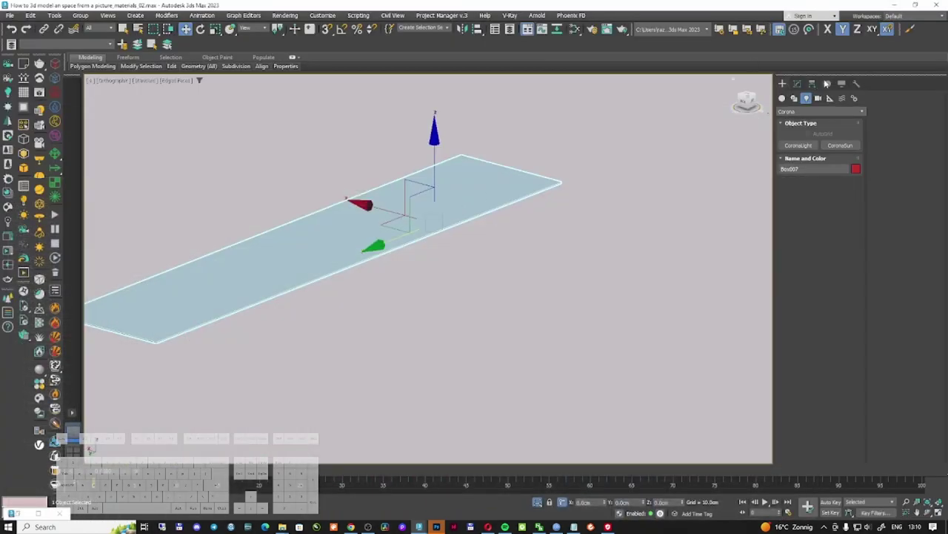
# Step: Add a UVW Map modifier to the roof panel and set its mapping to Box
pyautogui.click(797, 83)
pyautogui.click(810, 109)
pyautogui.click(804, 401)
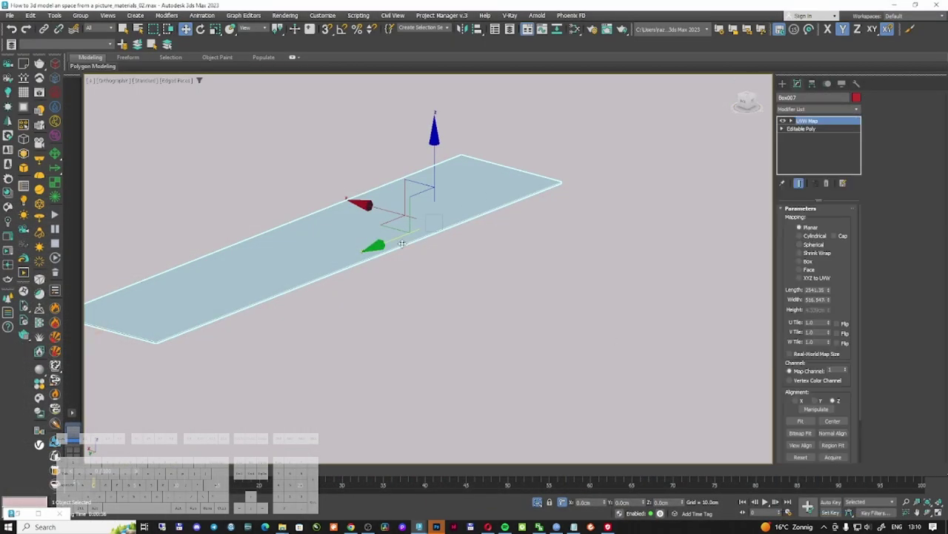
pyautogui.scroll(4, 455, 269)
pyautogui.click(808, 261)
# Step: Show the wood material's texture in the viewport for the roof panel
pyautogui.scroll(5, 614, 269)
pyautogui.press('m')
pyautogui.moveTo(274, 202); pyautogui.dragTo(312, 204)
pyautogui.moveTo(157, 150); pyautogui.dragTo(443, 139, button='middle')
pyautogui.click(284, 194)
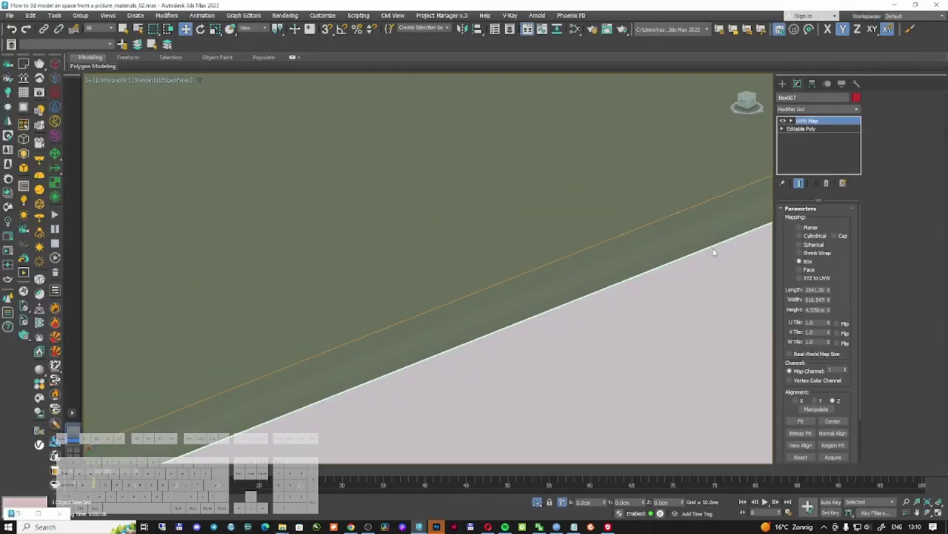
# Step: Toggle Real-World Map Size in the roof panel's UVW Map and bring the rest of the scene back in the camera view
pyautogui.click(814, 353)
pyautogui.scroll(-3, 489, 289)
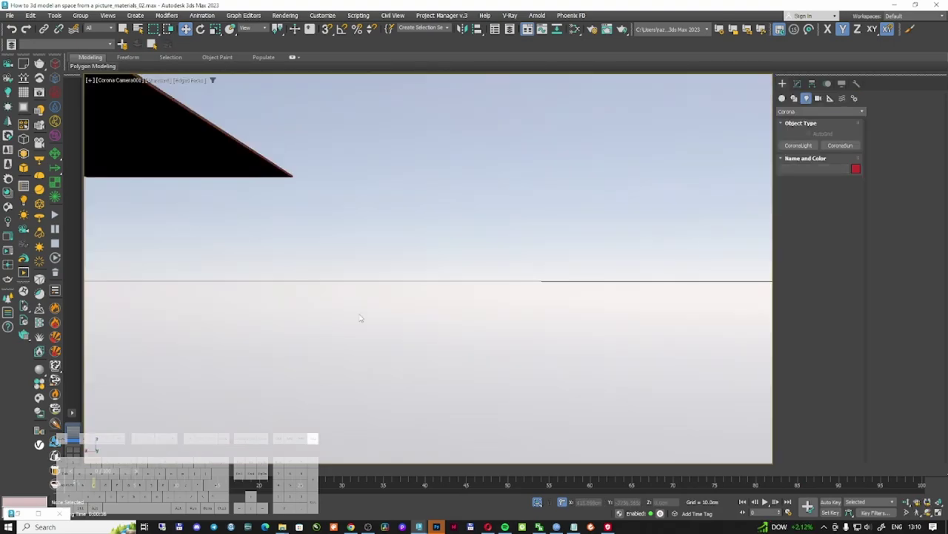
pyautogui.rightClick(357, 275)
pyautogui.click(400, 273)
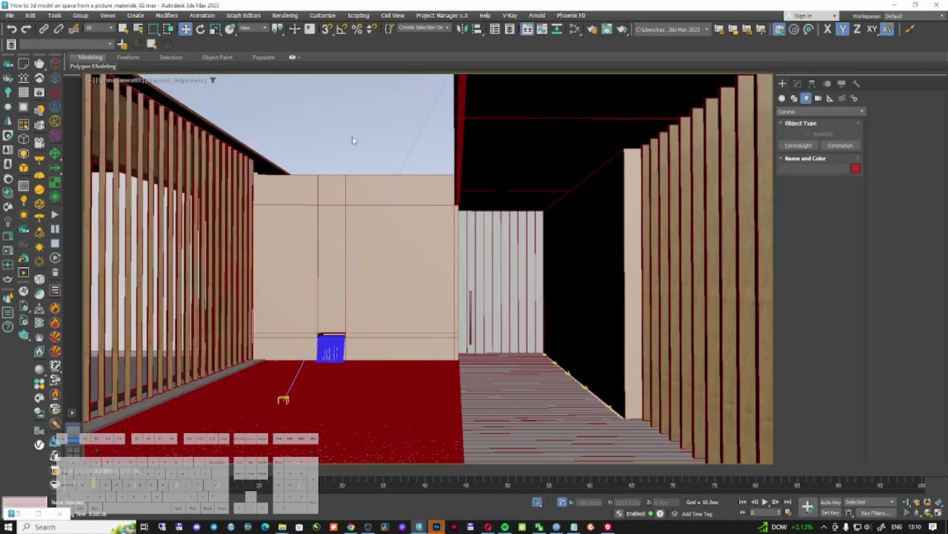
# Step: Open the courtyard reference photo from the Research folder full screen and examine its materials, sky and sunlight against the camera view
pyautogui.moveTo(283, 526)
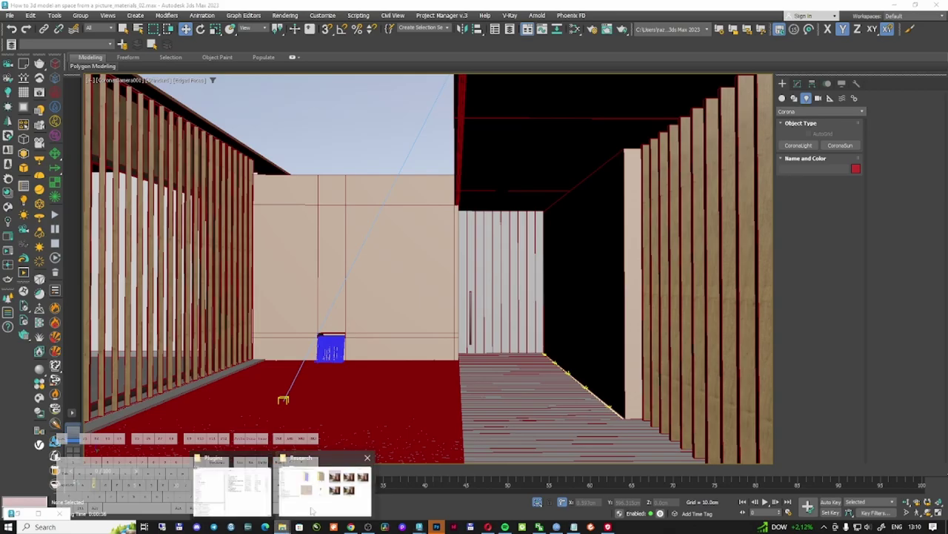
pyautogui.click(312, 509)
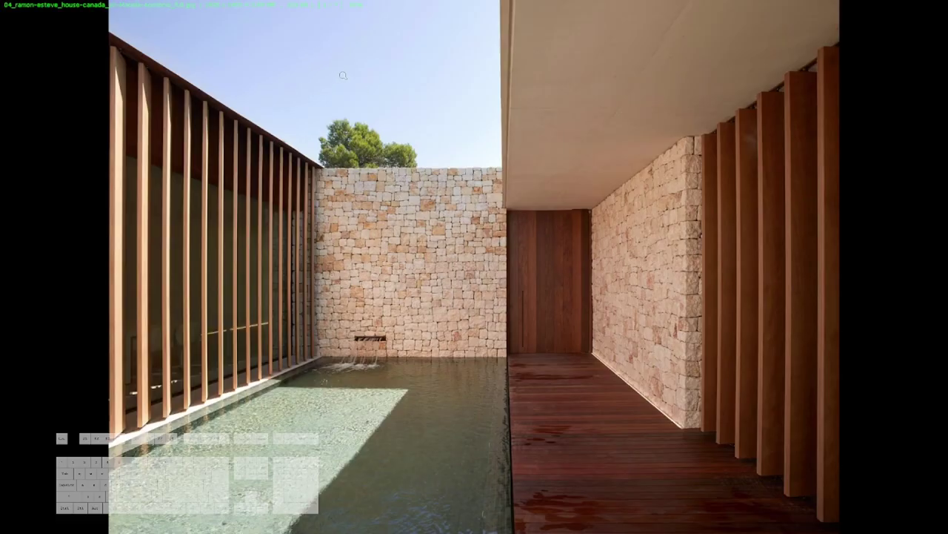
pyautogui.click(343, 75)
pyautogui.press('Escape')
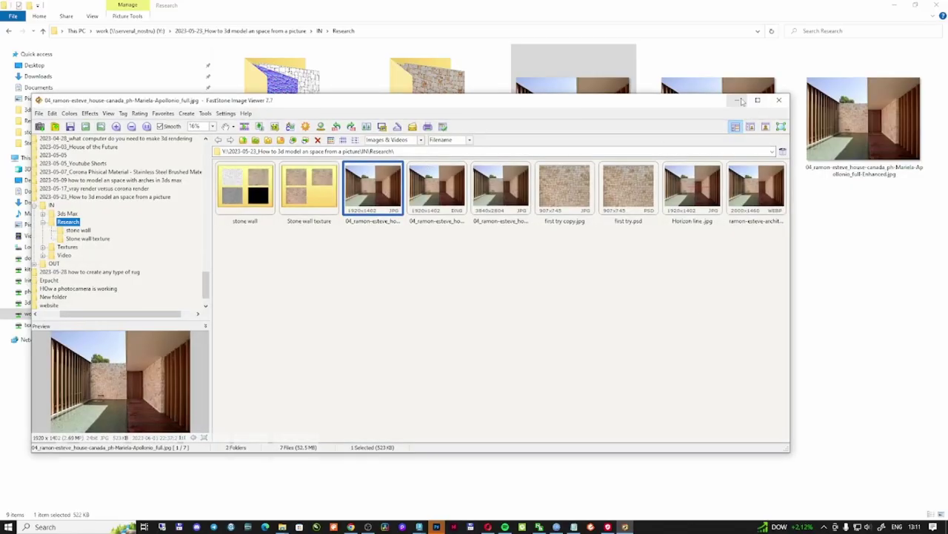
pyautogui.click(736, 99)
pyautogui.click(894, 5)
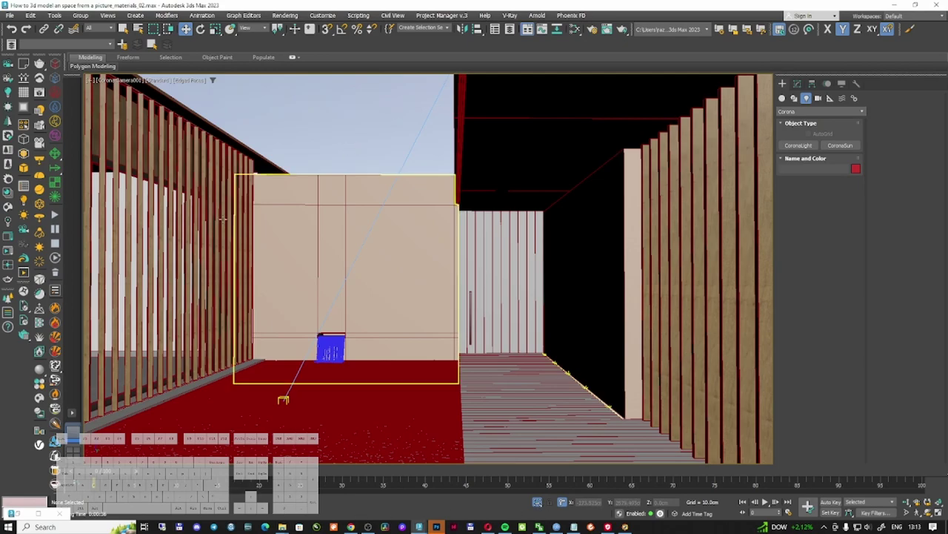
pyautogui.click(625, 526)
pyautogui.doubleClick(376, 191)
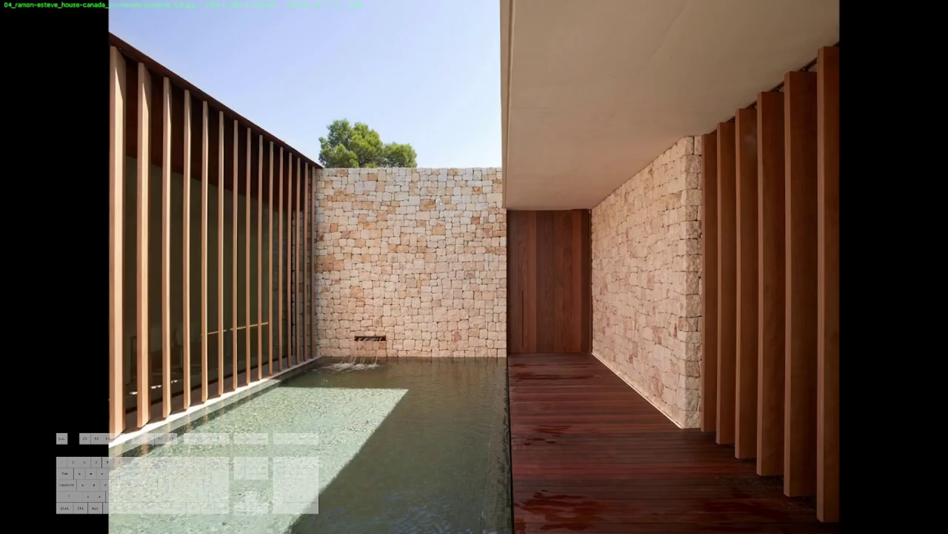
pyautogui.press('Escape')
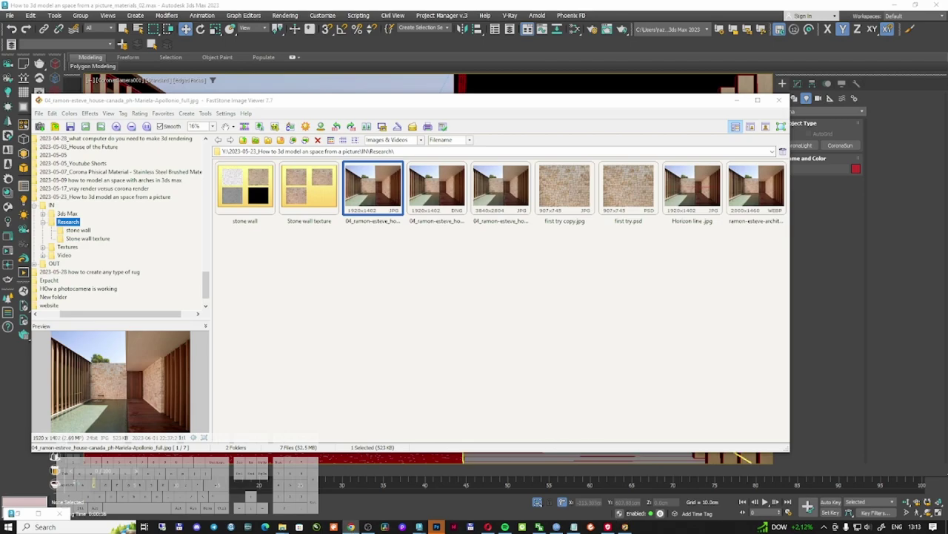
# Step: Switch to the Chrome browser and open the HDRIs collection on polyhaven.com
pyautogui.write('polyha')
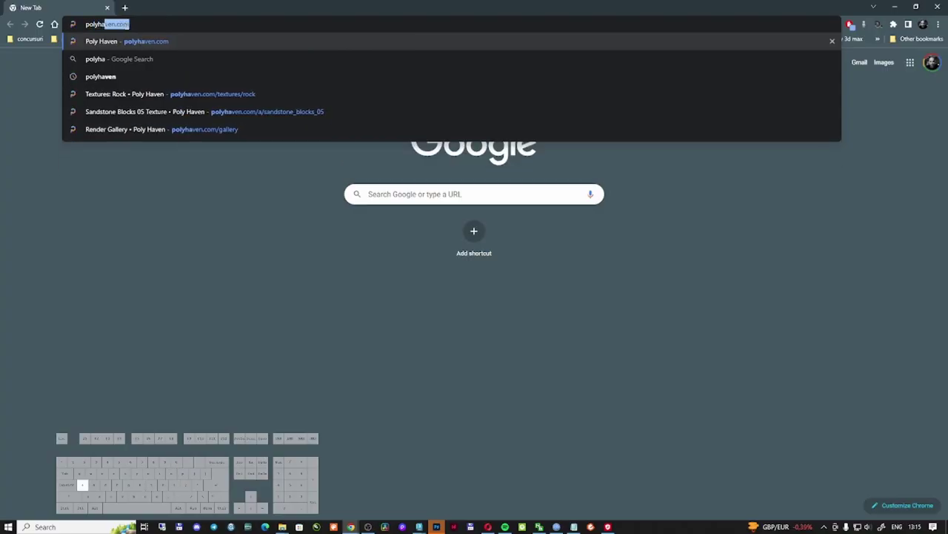
pyautogui.press('Return')
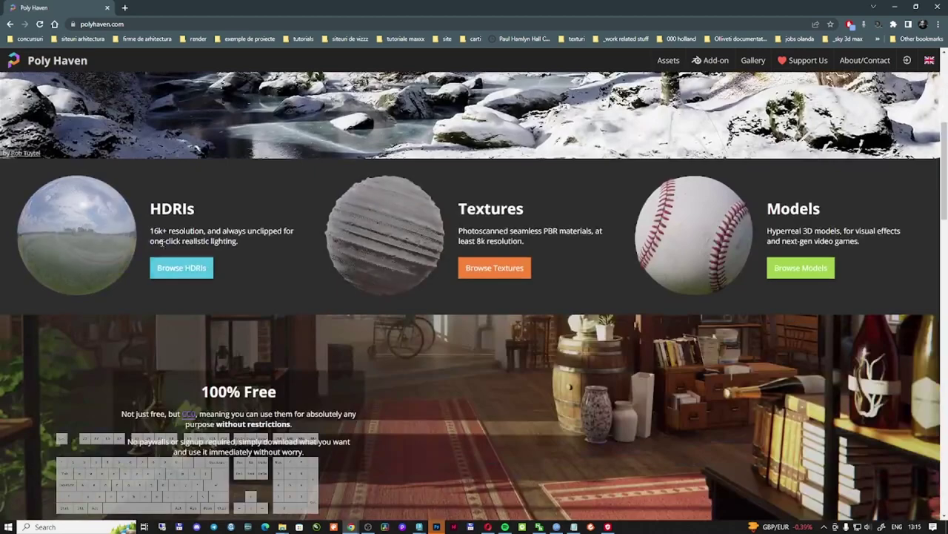
pyautogui.click(110, 229)
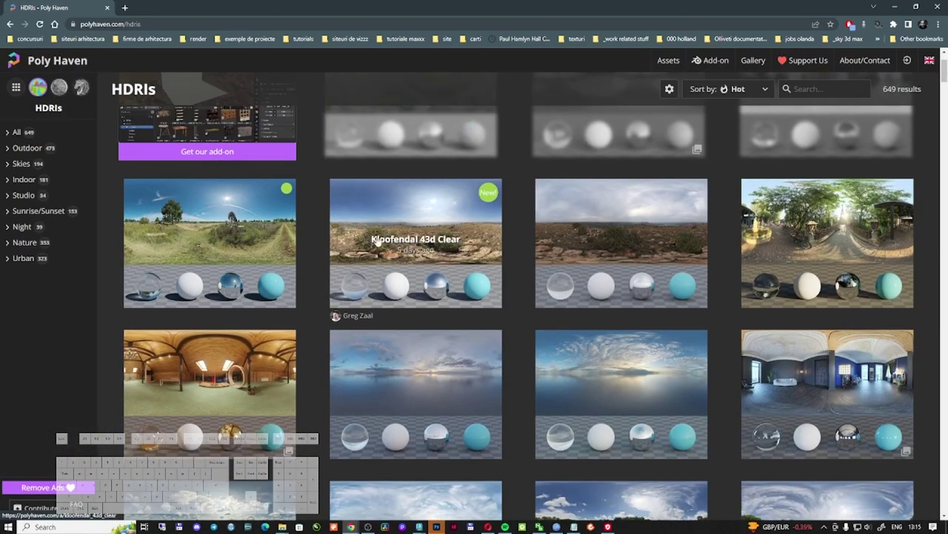
# Step: Open the Graveyard Pathways HDRI in a new tab and examine its sky and surroundings in the 3D preview
pyautogui.middleClick(250, 231)
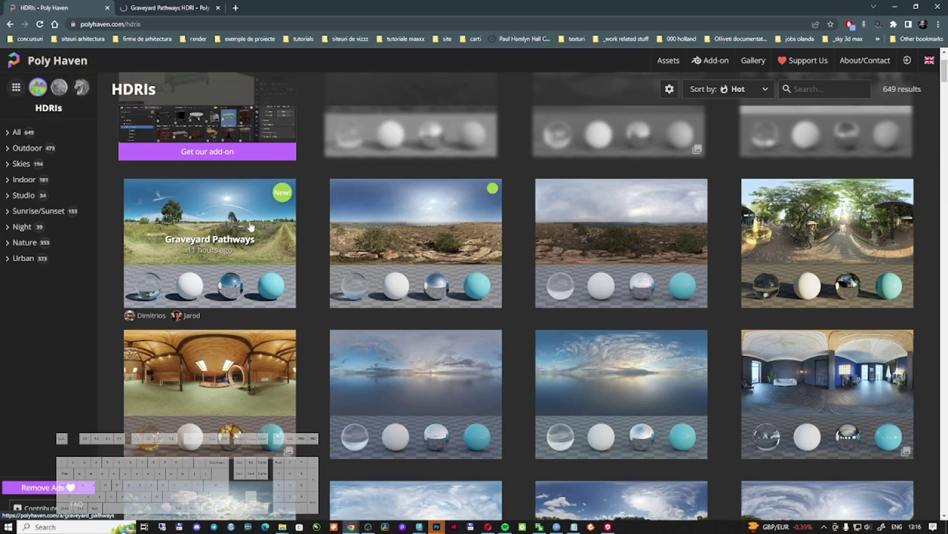
pyautogui.click(196, 6)
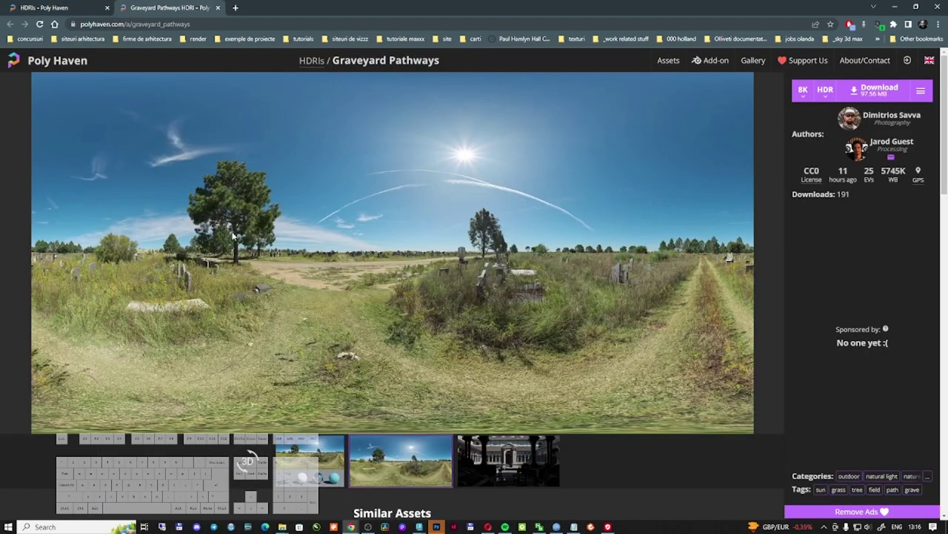
pyautogui.click(248, 460)
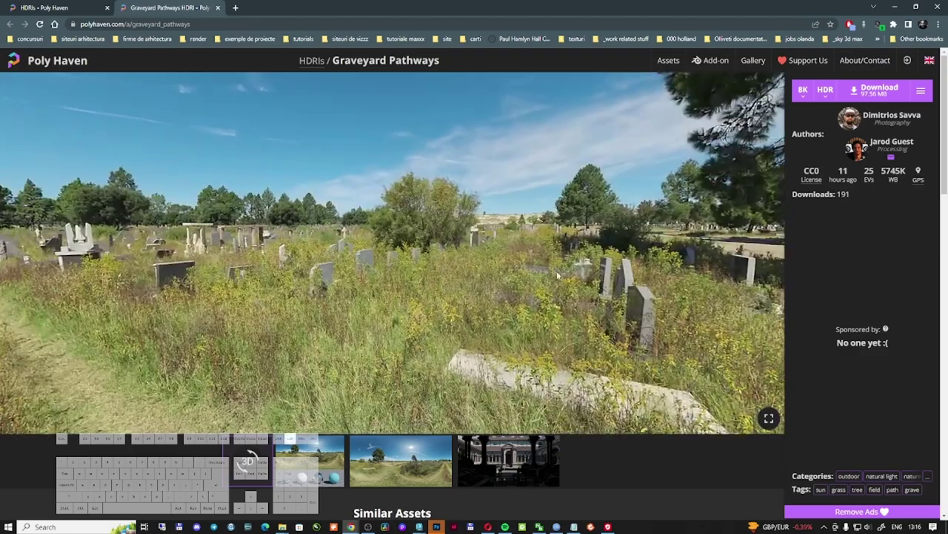
pyautogui.moveTo(391, 236); pyautogui.dragTo(285, 310)
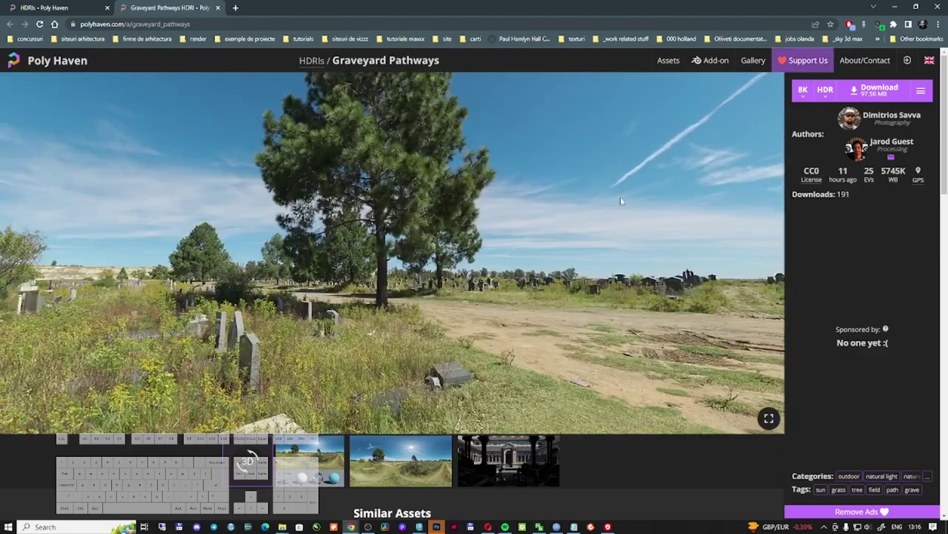
pyautogui.moveTo(614, 208); pyautogui.dragTo(393, 185)
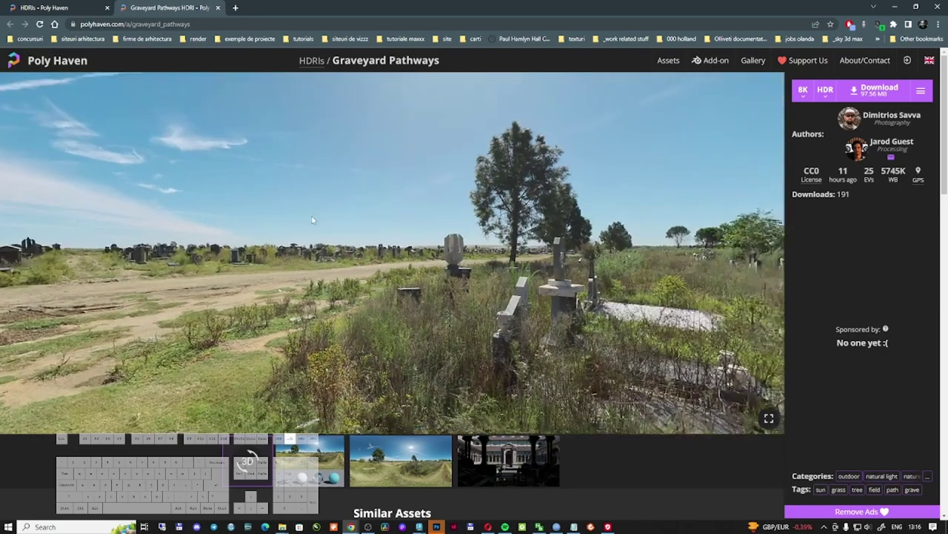
# Step: Browse further through the HDRI list, view Industrial Sunset 02 (Pure Sky) in a new tab, and return to the list
pyautogui.click(52, 7)
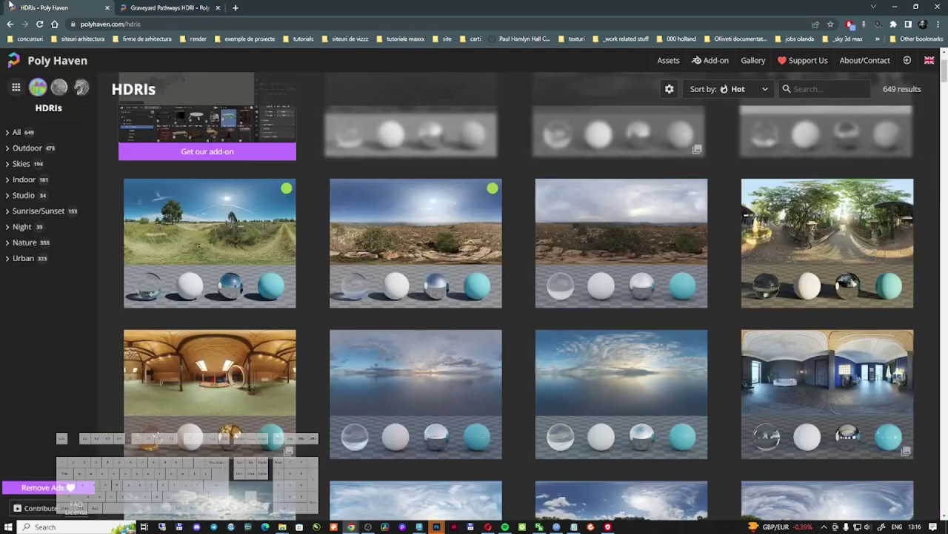
pyautogui.scroll(-4, 406, 215)
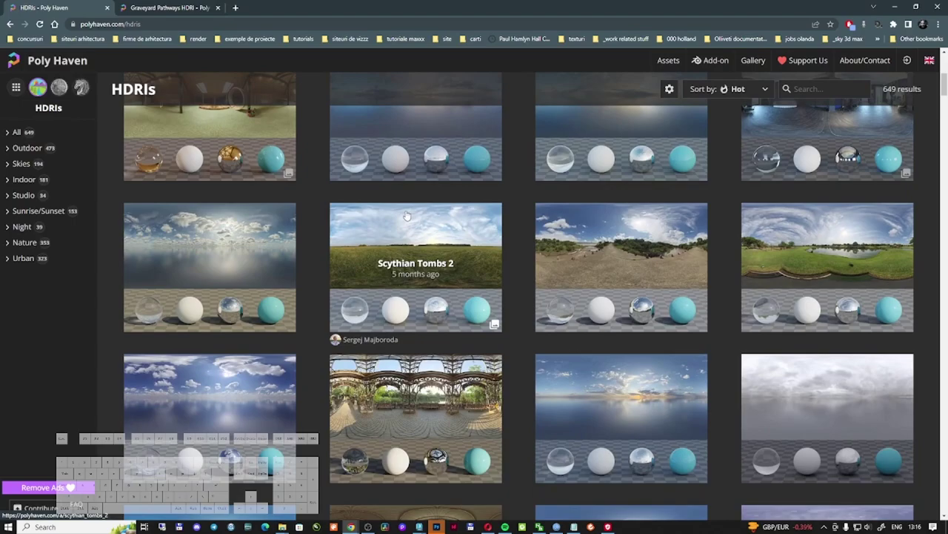
pyautogui.scroll(-2, 407, 215)
pyautogui.middleClick(190, 400)
pyautogui.click(274, 6)
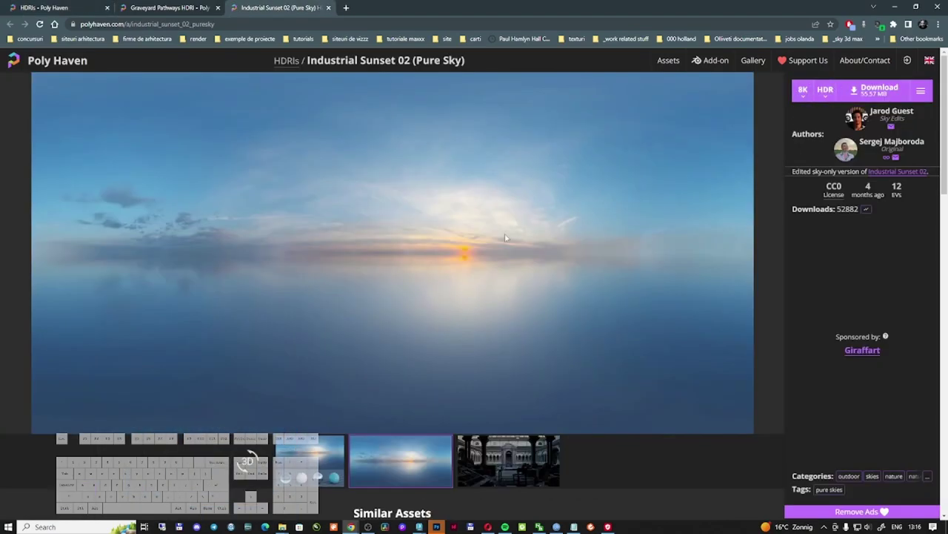
pyautogui.hotkey('ctrl', '1')
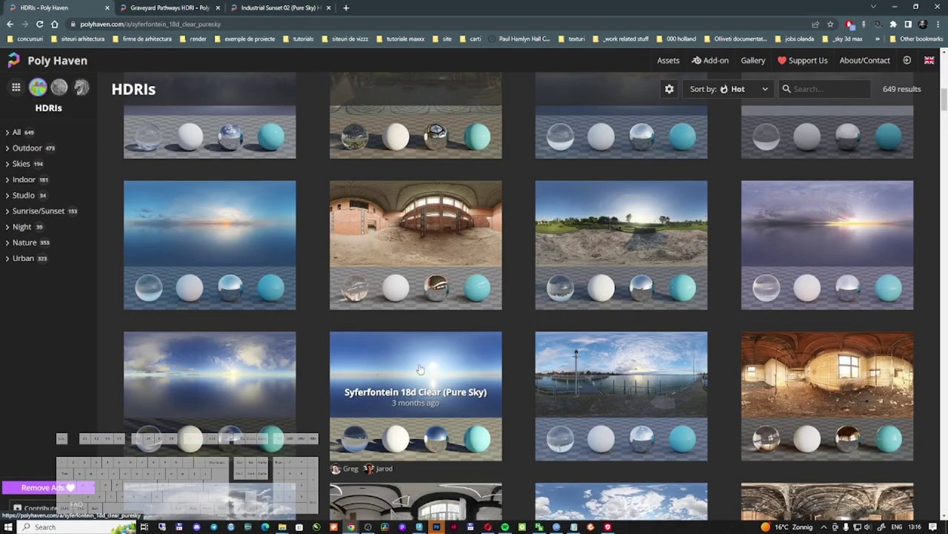
# Step: Open the Syferfontein 18d Clear (Pure Sky) HDRI page, check its resolution options, and return to 3ds Max
pyautogui.click(419, 369)
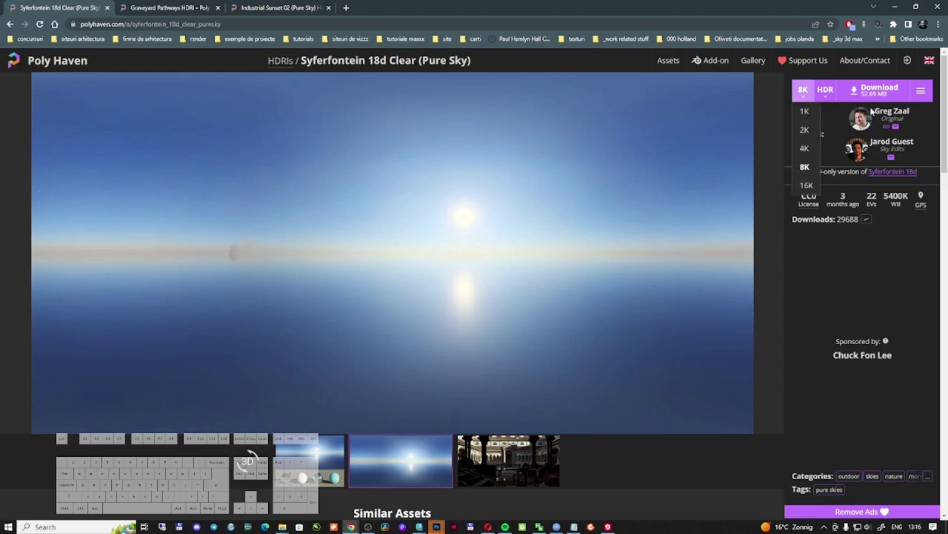
pyautogui.click(895, 8)
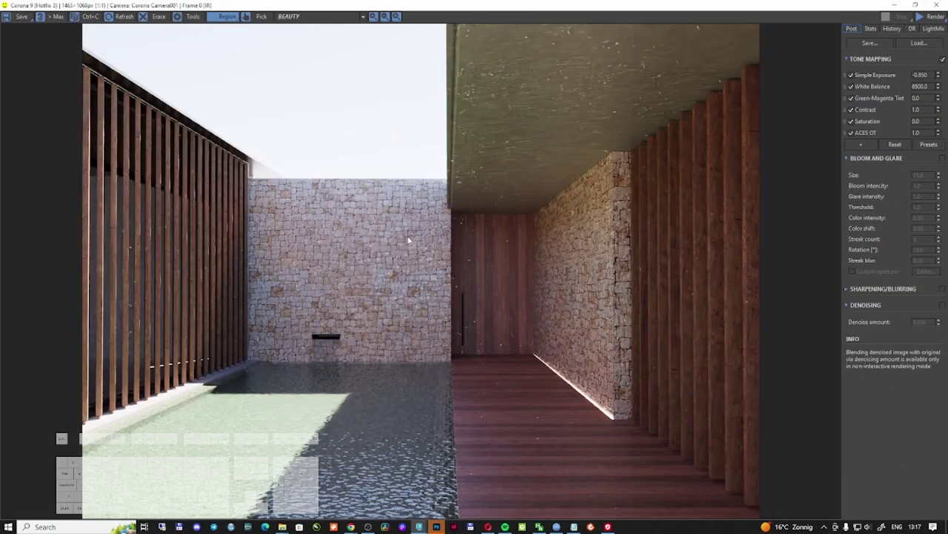
# Step: Restore the frame buffer to a smaller window with the camera viewport visible beside it, and select the stone side wall
pyautogui.doubleClick(768, 11)
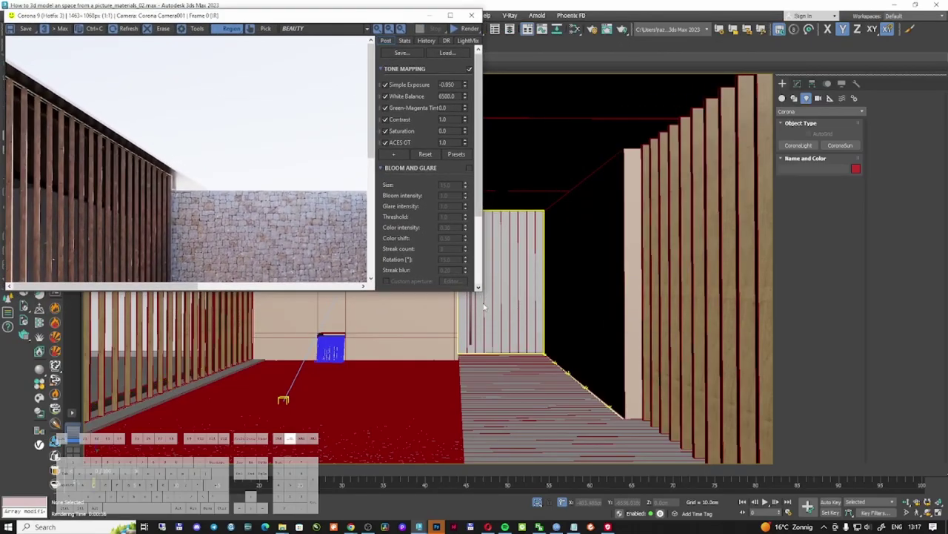
pyautogui.moveTo(483, 292); pyautogui.dragTo(498, 478)
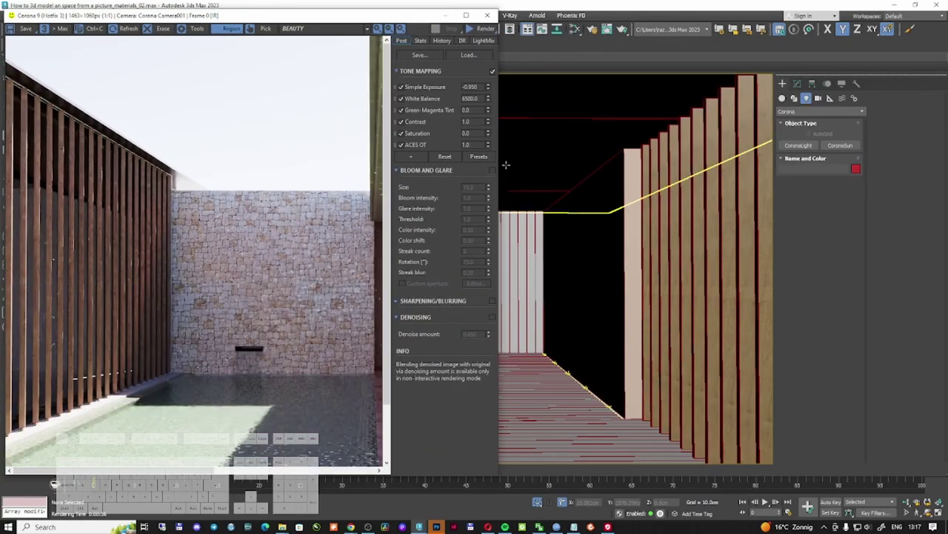
pyautogui.click(593, 175)
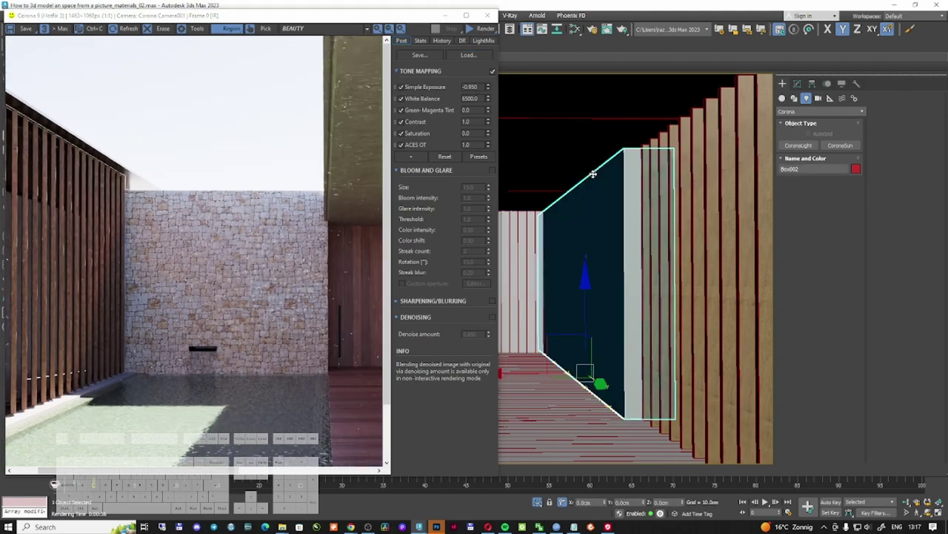
# Step: Enable the direct visibility override in the render's scene environment and load syferfontein_18d_clear_puresky_8k.hdr into it as a CoronaBitmap
pyautogui.press('F10')
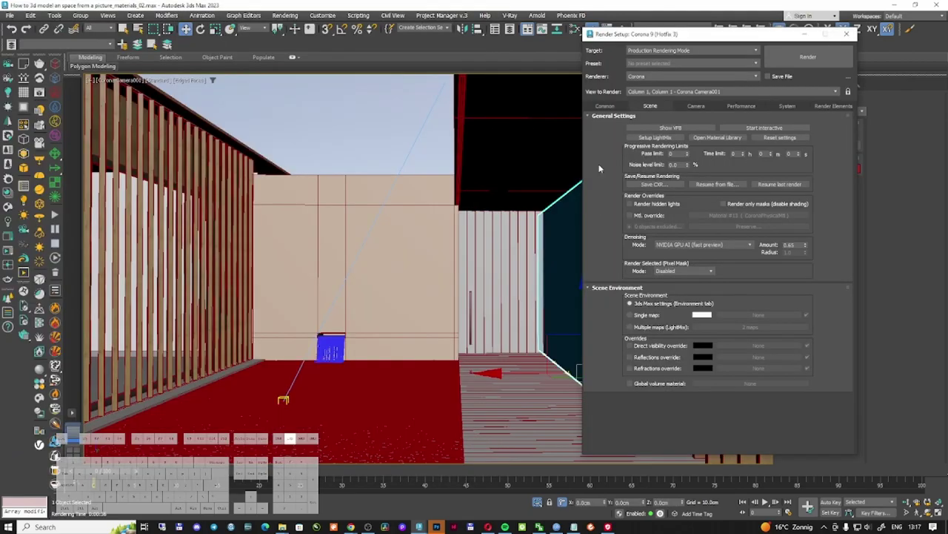
pyautogui.click(630, 345)
pyautogui.click(743, 346)
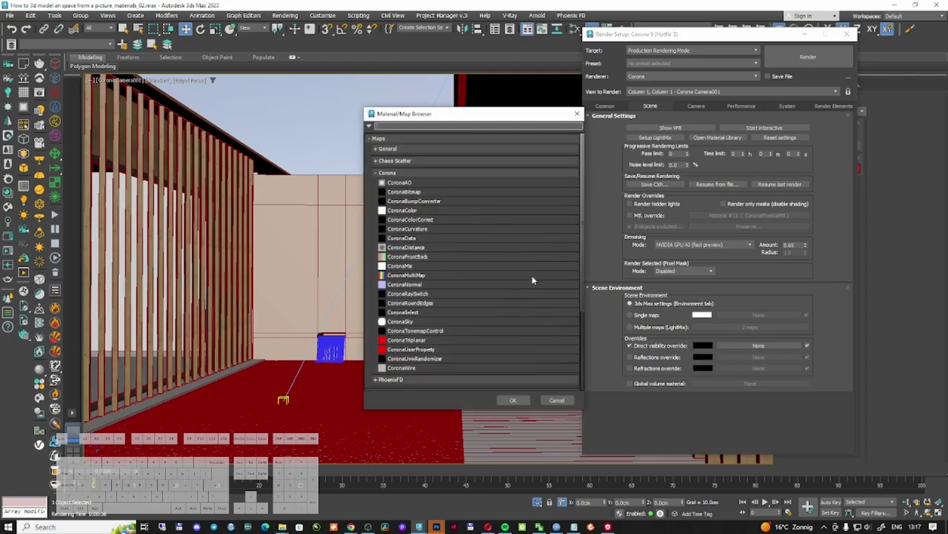
pyautogui.doubleClick(403, 192)
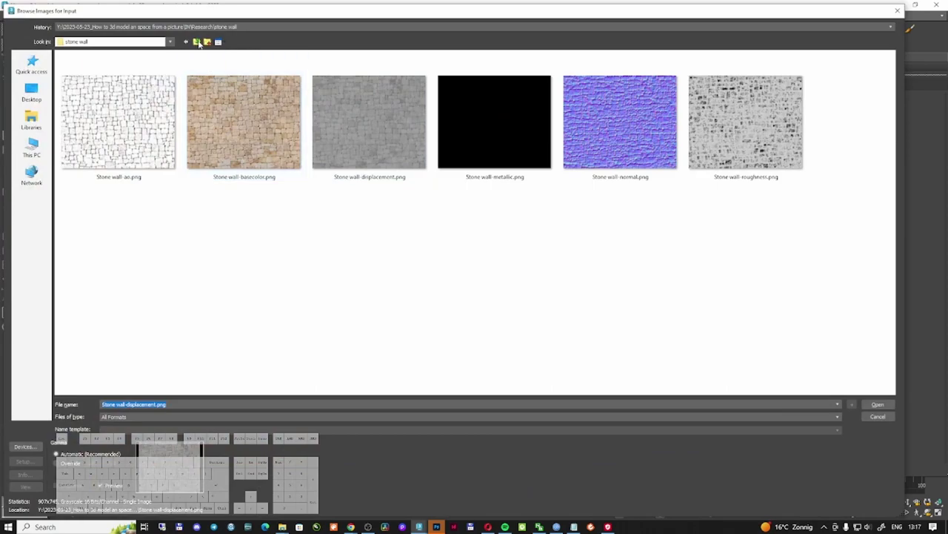
pyautogui.click(197, 41)
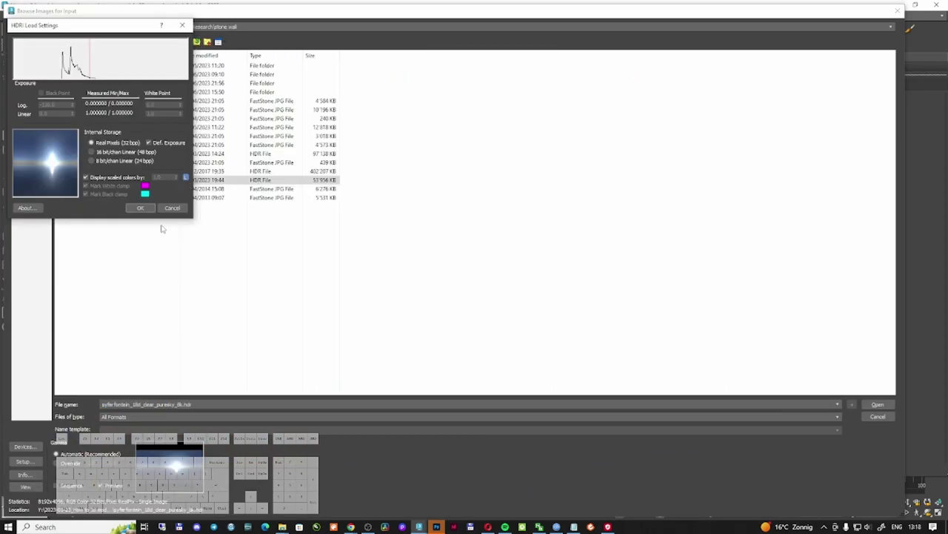
pyautogui.click(135, 207)
# Step: Bring the direct visibility override's CoronaBitmap into View1 of the Slate Material Editor and show its parameters
pyautogui.press('m')
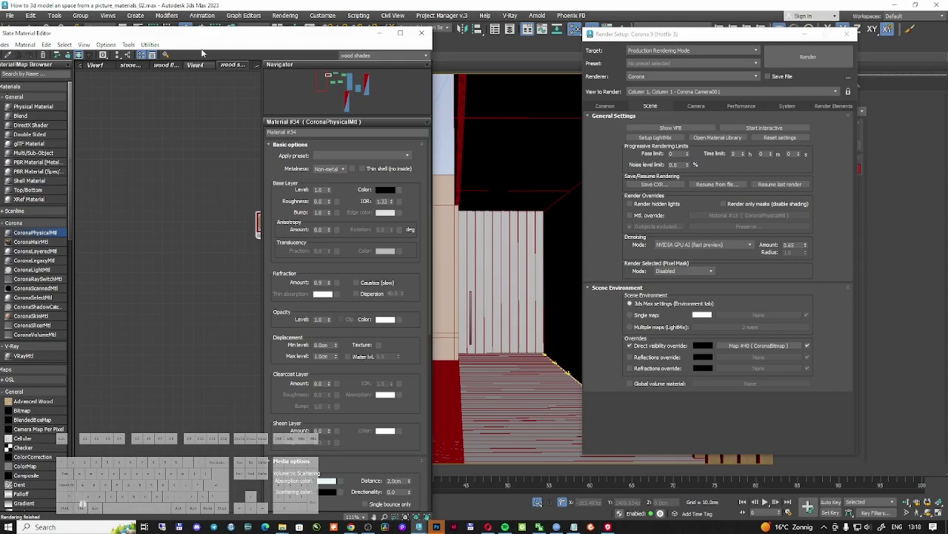
pyautogui.click(96, 65)
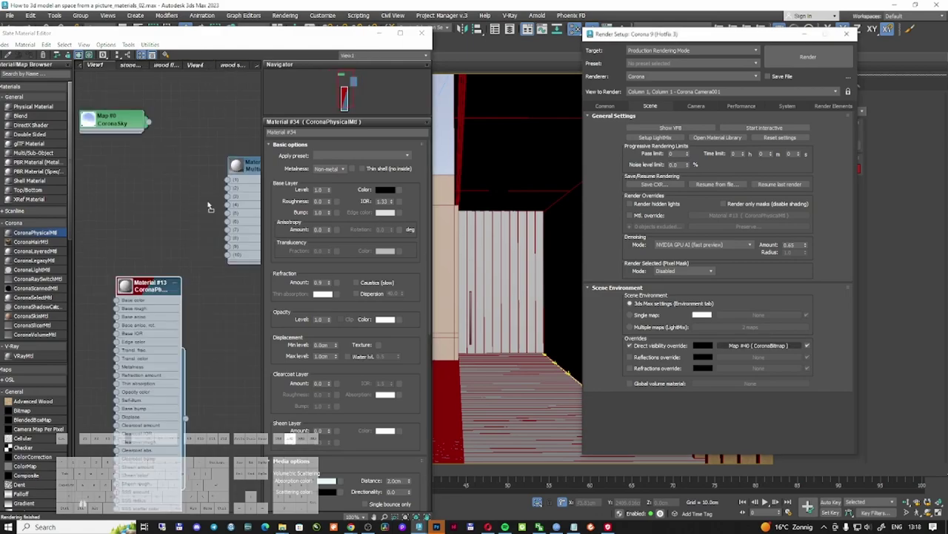
pyautogui.moveTo(141, 161); pyautogui.dragTo(144, 165)
pyautogui.click(189, 306)
pyautogui.doubleClick(131, 163)
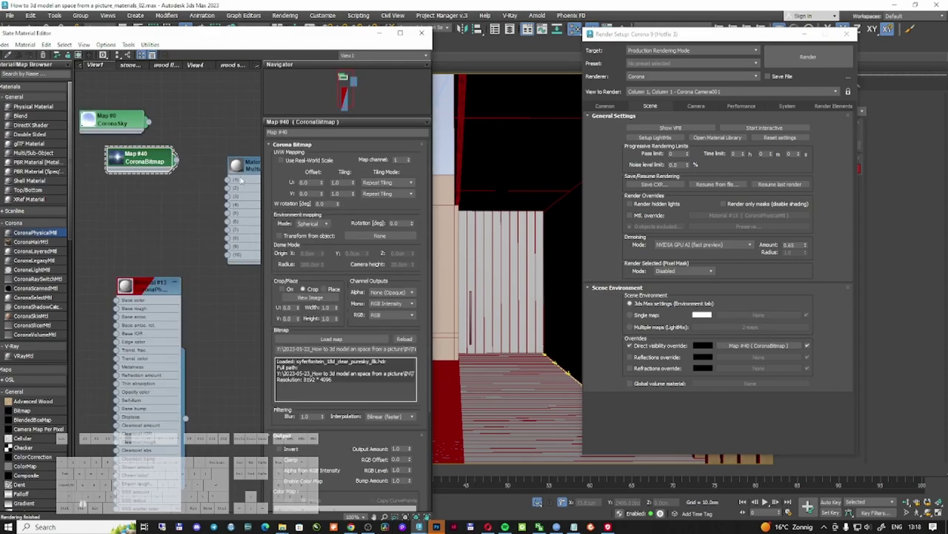
# Step: Start interactive rendering with the material editor and a taller frame buffer arranged side by side
pyautogui.moveTo(301, 41); pyautogui.dragTo(768, 49)
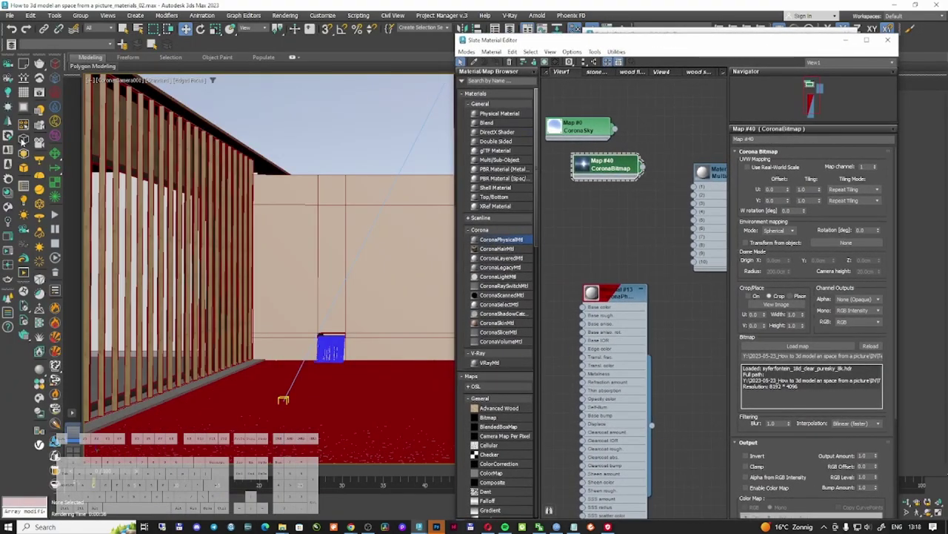
pyautogui.click(9, 238)
pyautogui.click(483, 41)
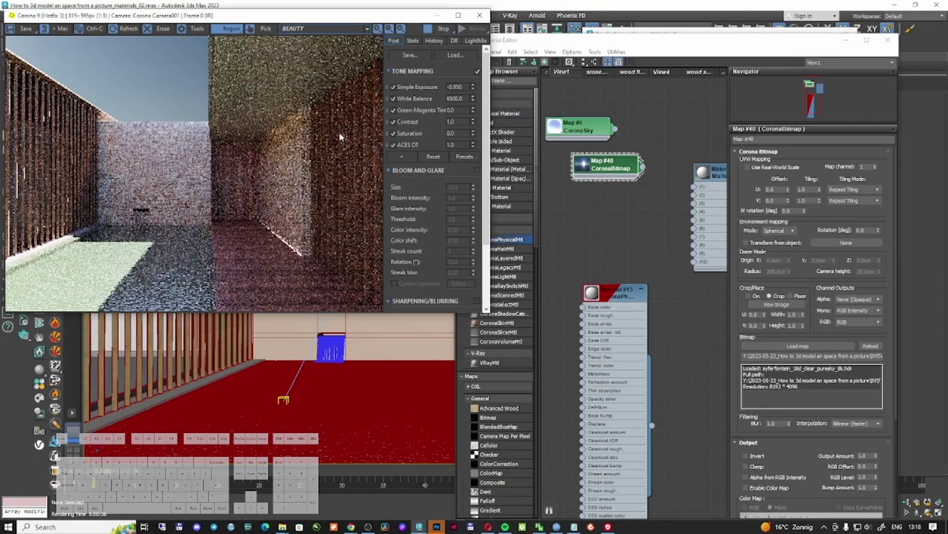
pyautogui.moveTo(336, 313); pyautogui.dragTo(338, 443)
# Step: Set the sky CoronaBitmap's output amount to 2 and its environment rotation to 60 degrees
pyautogui.moveTo(617, 171); pyautogui.dragTo(599, 173)
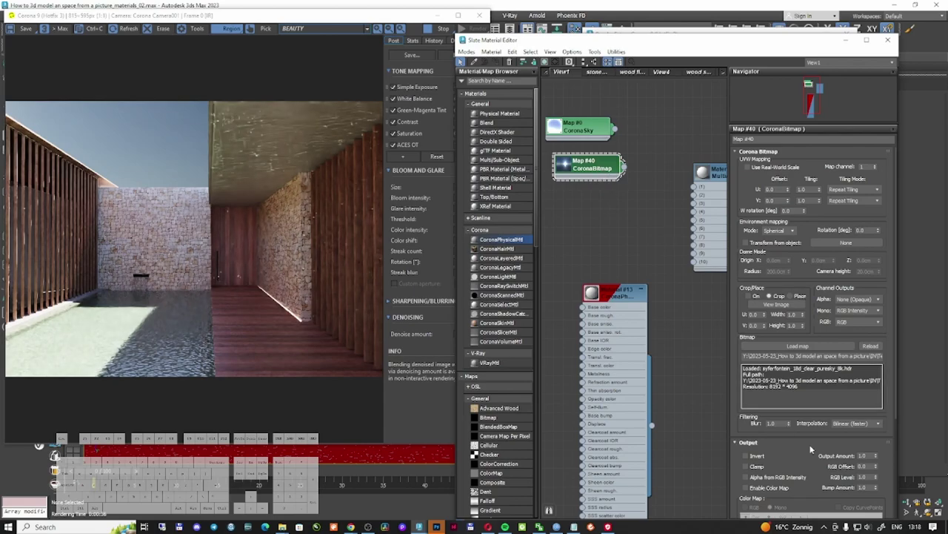
pyautogui.doubleClick(866, 455)
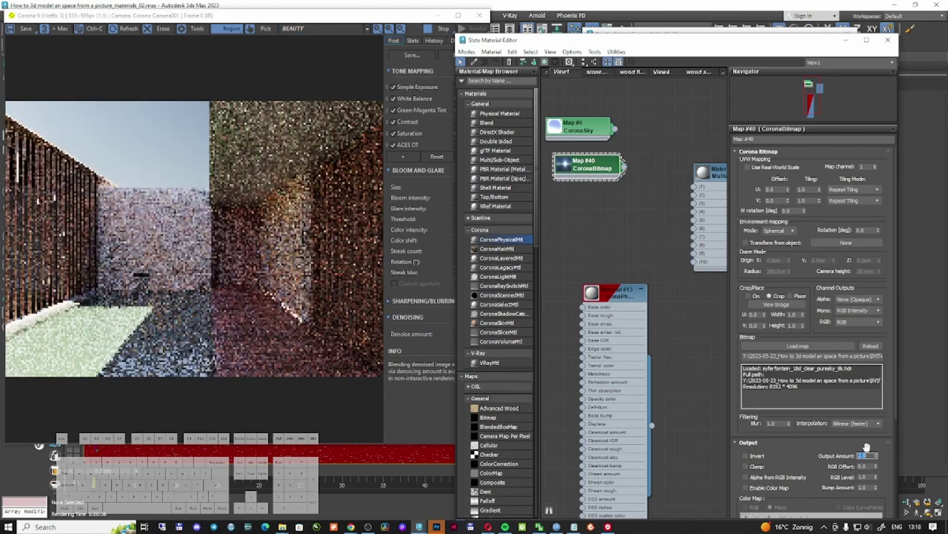
pyautogui.write('2')
pyautogui.press('Tab')
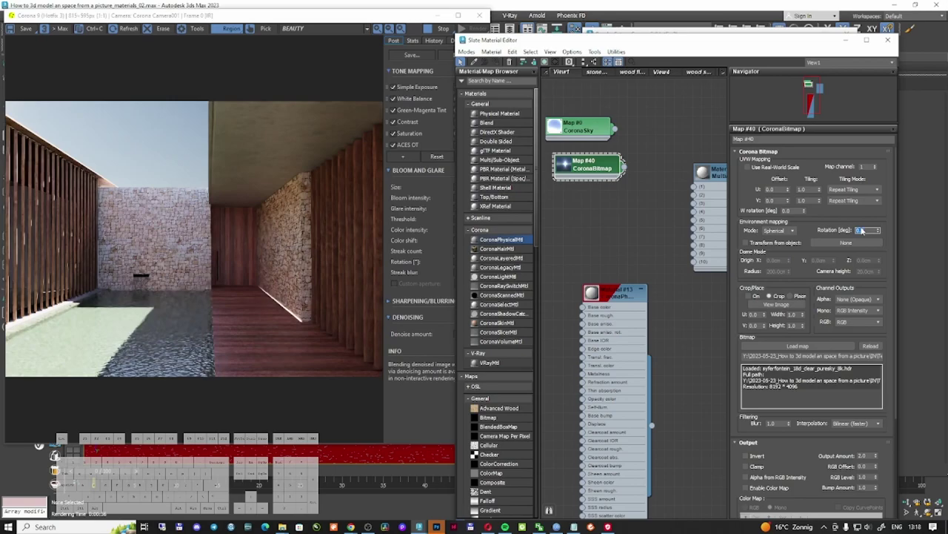
pyautogui.write('60')
pyautogui.press('Return')
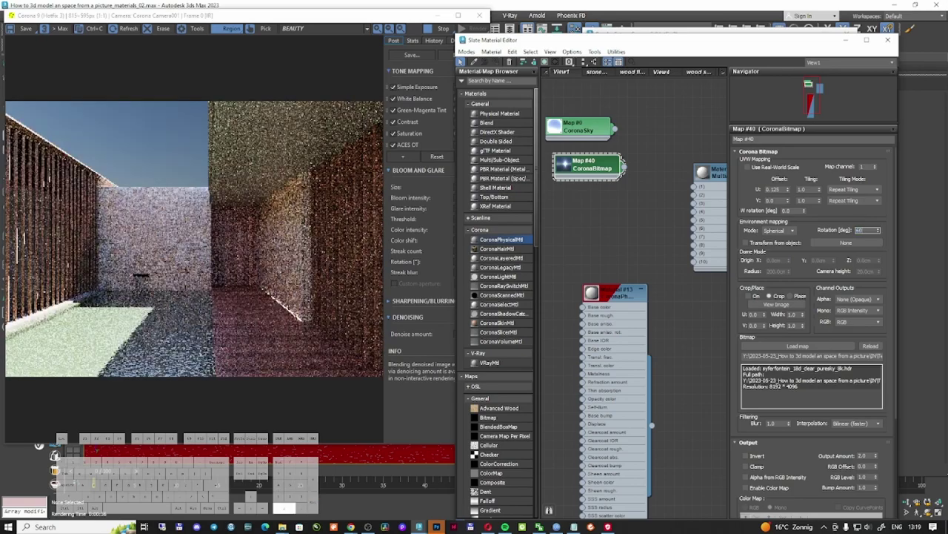
# Step: Raise the sky CoronaBitmap's output amount to 6 and set its environment rotation to 160 degrees
pyautogui.click(866, 455)
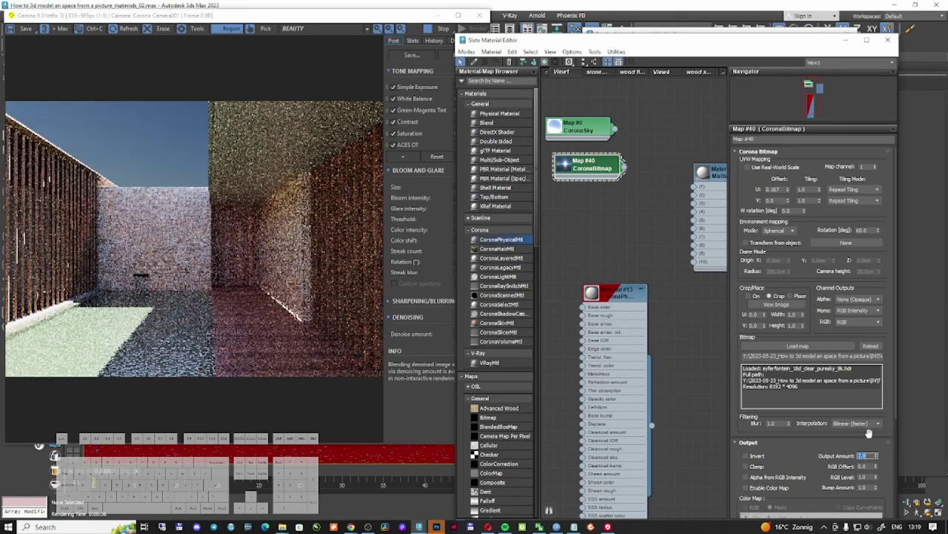
pyautogui.write('4')
pyautogui.press('Return')
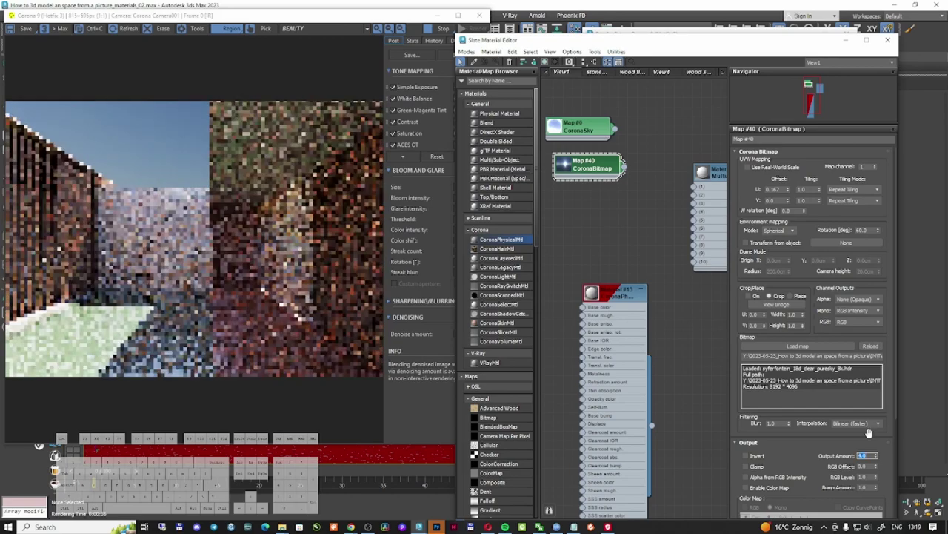
pyautogui.doubleClick(869, 231)
pyautogui.write('120')
pyautogui.press('Return')
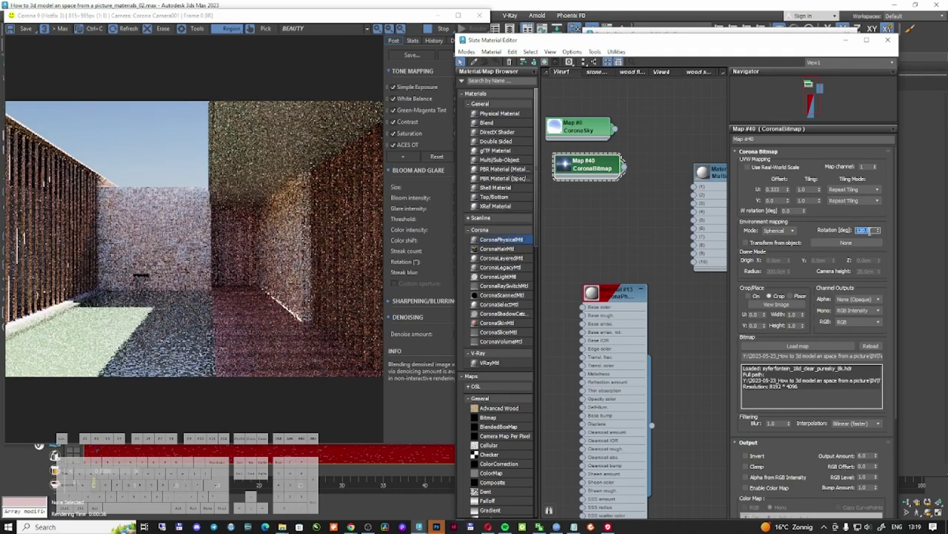
pyautogui.write('130')
pyautogui.press('Return')
pyautogui.write('160')
pyautogui.press('Return')
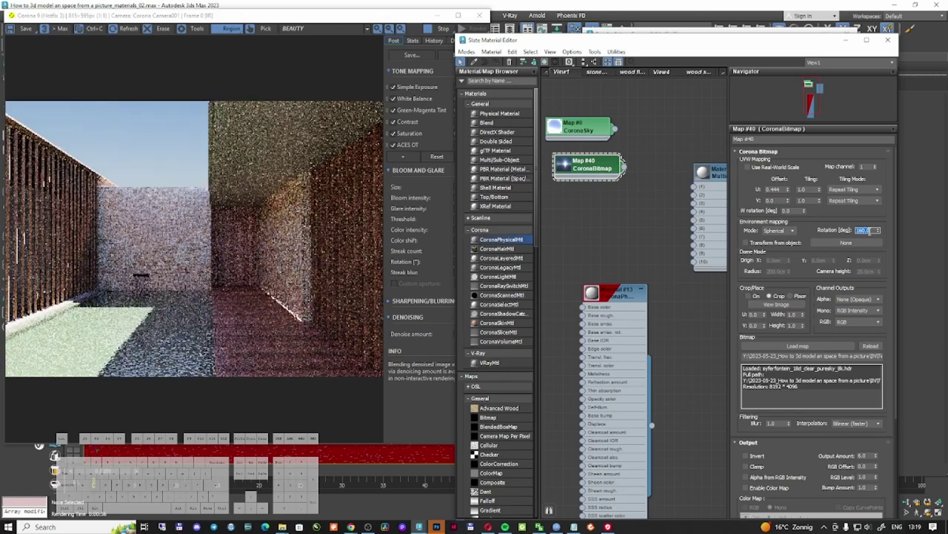
# Step: Set the CoronaSky map's observer altitude to 0 m
pyautogui.click(597, 132)
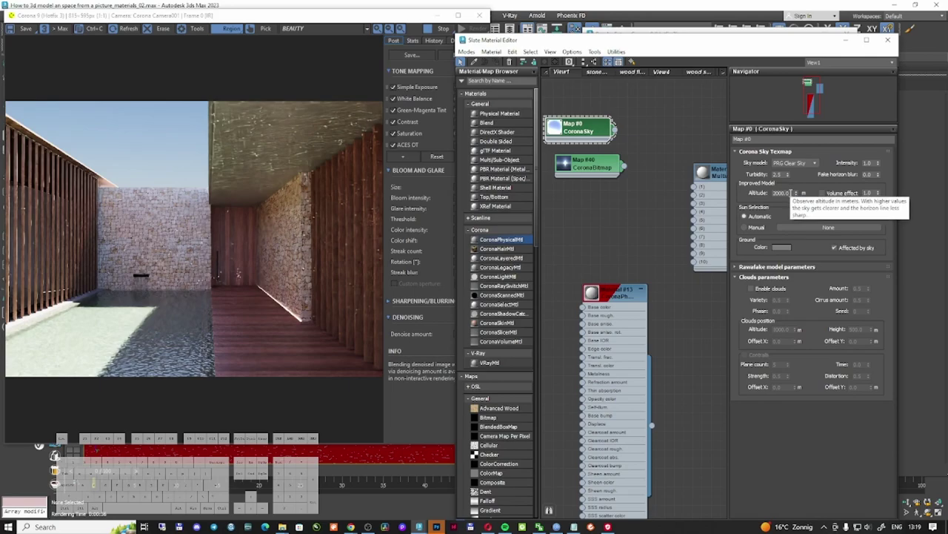
pyautogui.doubleClick(784, 194)
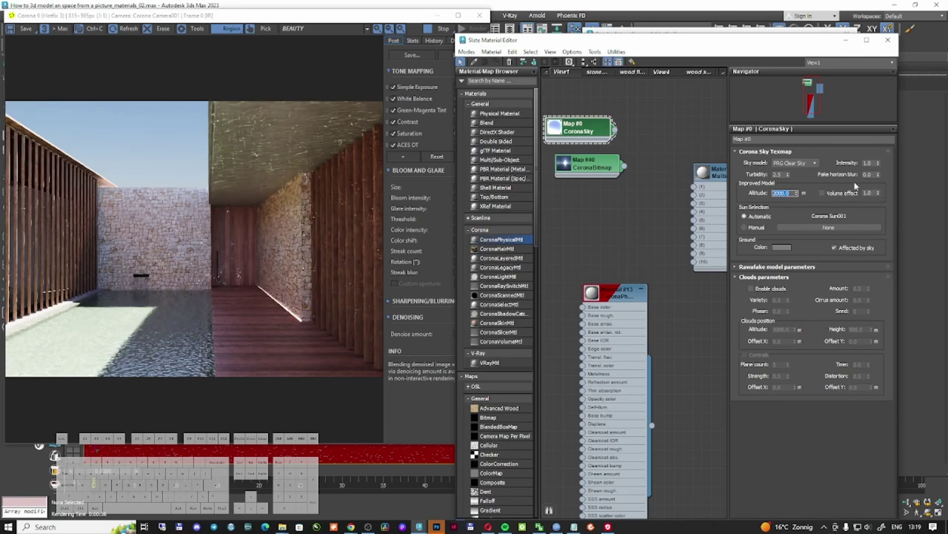
pyautogui.write('0')
pyautogui.press('Return')
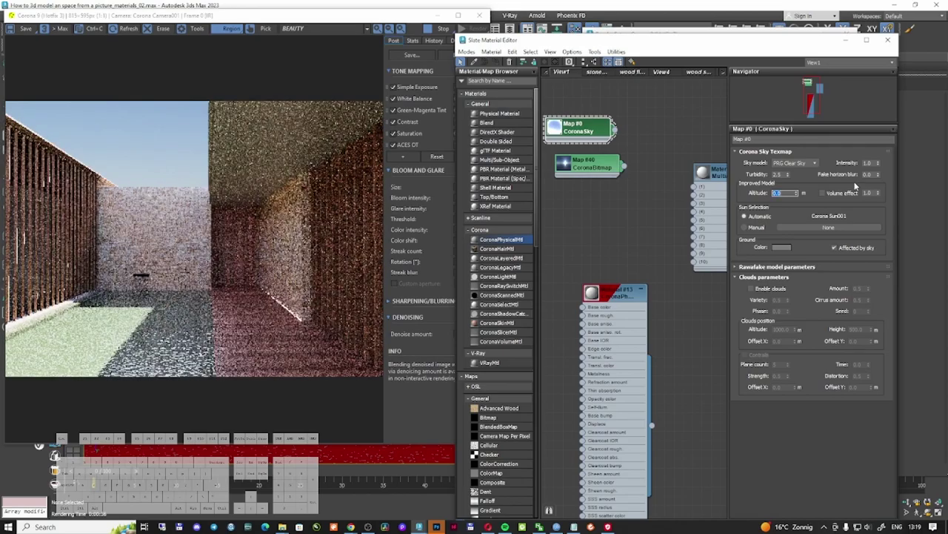
# Step: Try CoronaSky intensities of 2 and 1, and settle on 1.2
pyautogui.doubleClick(867, 162)
pyautogui.write('2')
pyautogui.press('Return')
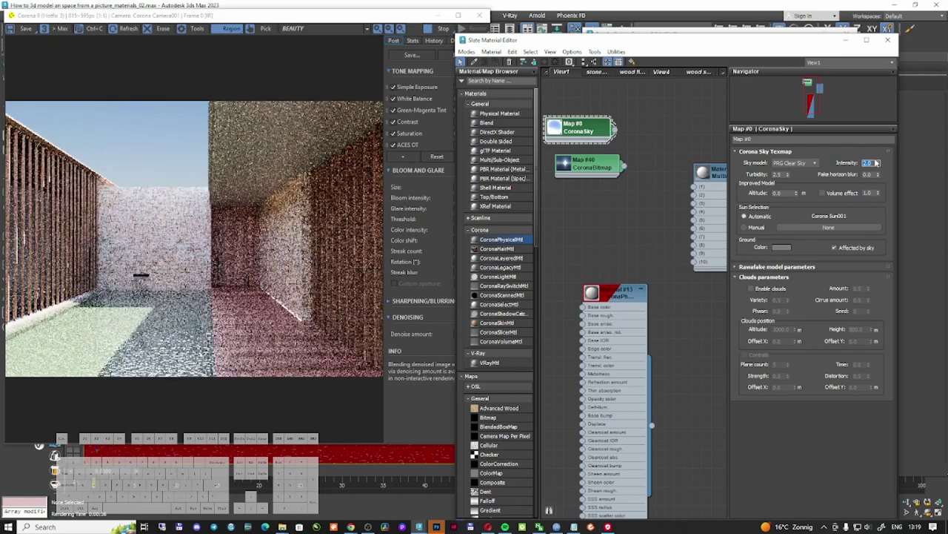
pyautogui.write('1')
pyautogui.press('Return')
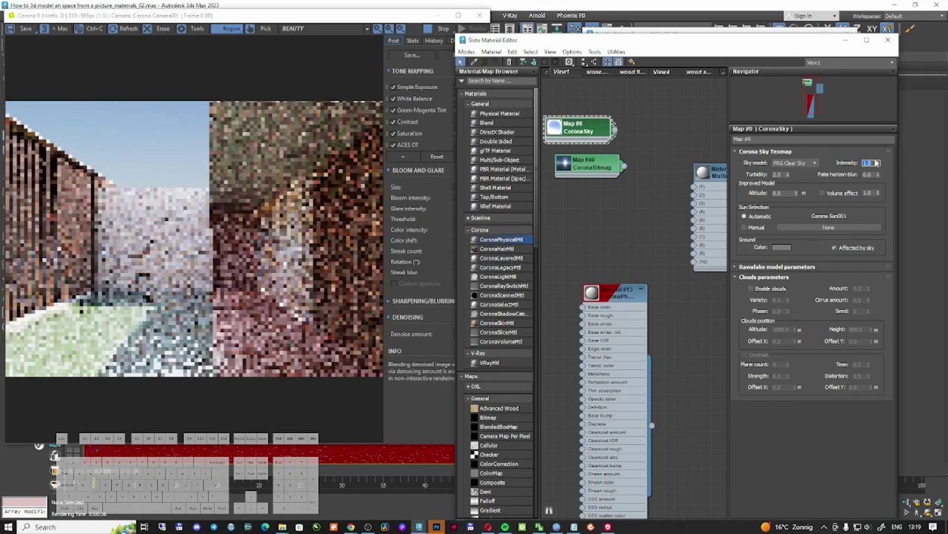
pyautogui.write('1.2')
pyautogui.press('Return')
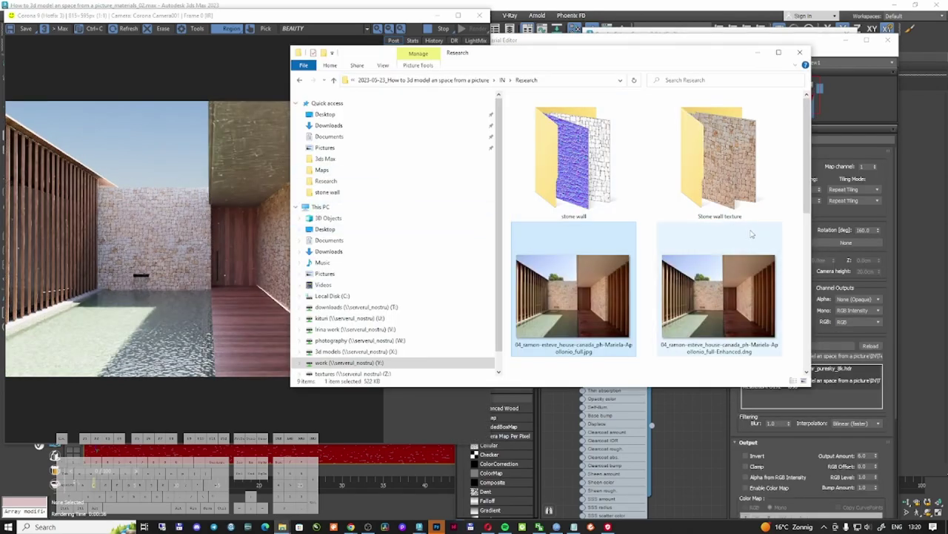
# Step: Put away the Research folder window and close the Slate Material Editor
pyautogui.click(756, 52)
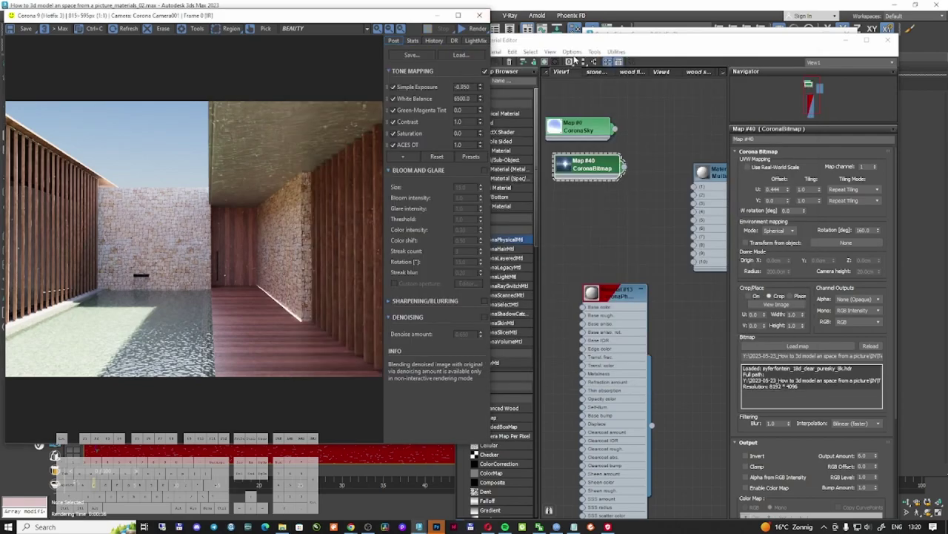
pyautogui.click(624, 43)
pyautogui.click(888, 39)
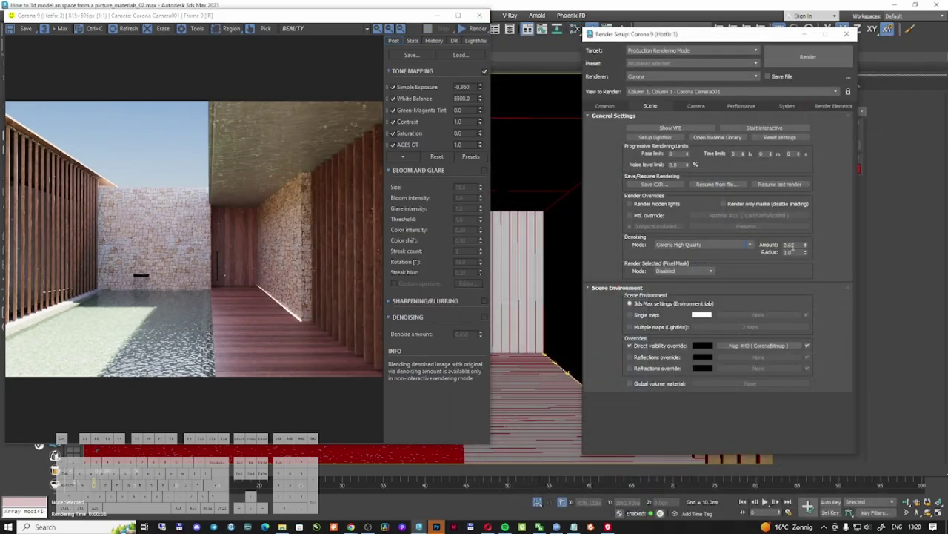
# Step: Set denoising to Corona High Quality with an amount of 0.8 and the noise level limit to 3%
pyautogui.doubleClick(797, 244)
pyautogui.write('0.8')
pyautogui.press('Return')
pyautogui.doubleClick(676, 164)
# Step: Run a short production test render in the maximized frame buffer, cancel it, and close the frame buffer
pyautogui.click(458, 15)
pyautogui.hotkey('shift', 'q')
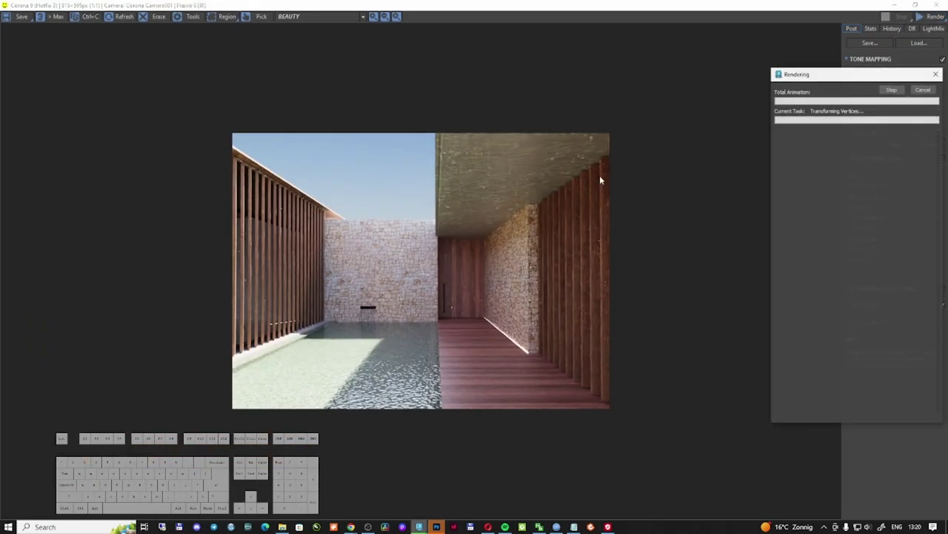
pyautogui.click(925, 90)
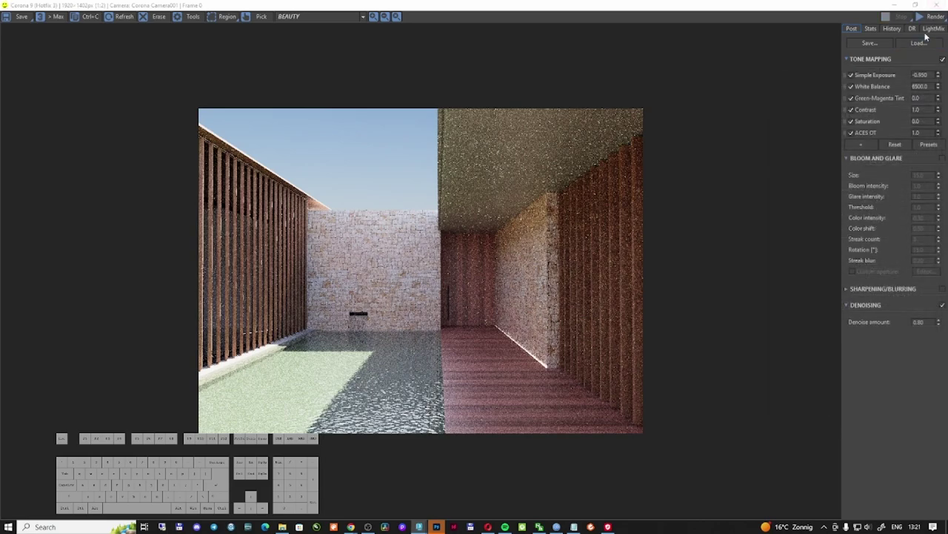
pyautogui.click(938, 5)
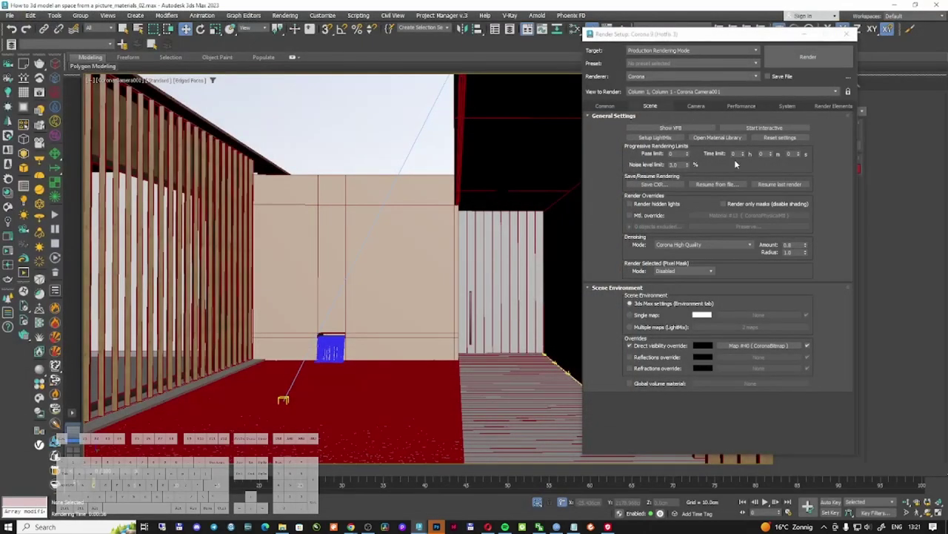
# Step: Render the camera view at 1920 × 1402 with Interactive LightMix displayed in an enlarged frame buffer
pyautogui.click(731, 196)
pyautogui.click(618, 176)
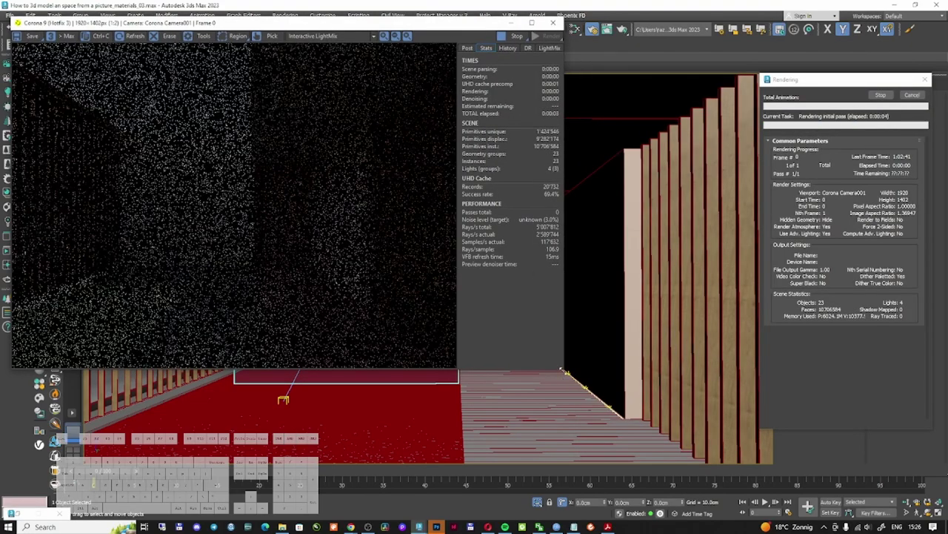
pyautogui.moveTo(563, 370); pyautogui.dragTo(759, 464)
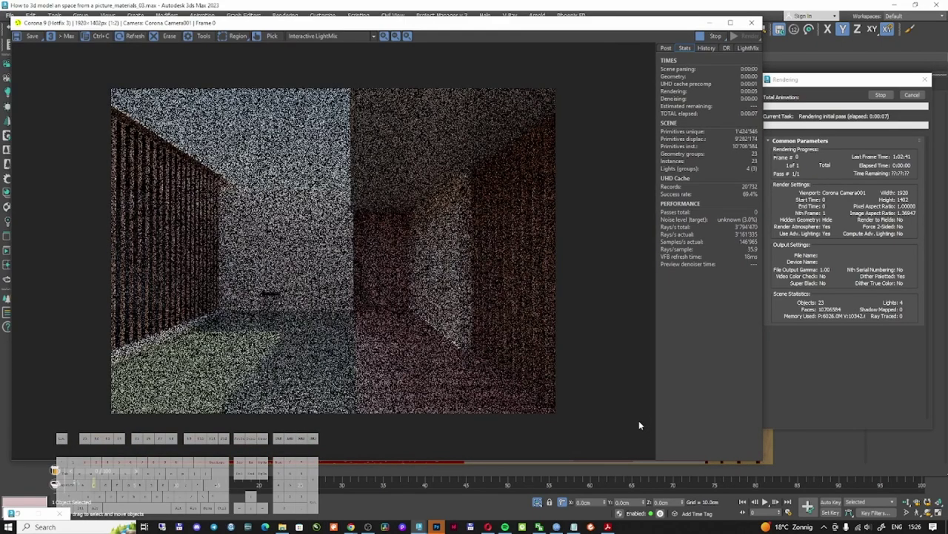
# Step: Check the running render's post-processing settings, LightMix layers and statistics, including the noise level against its target
pyautogui.click(666, 48)
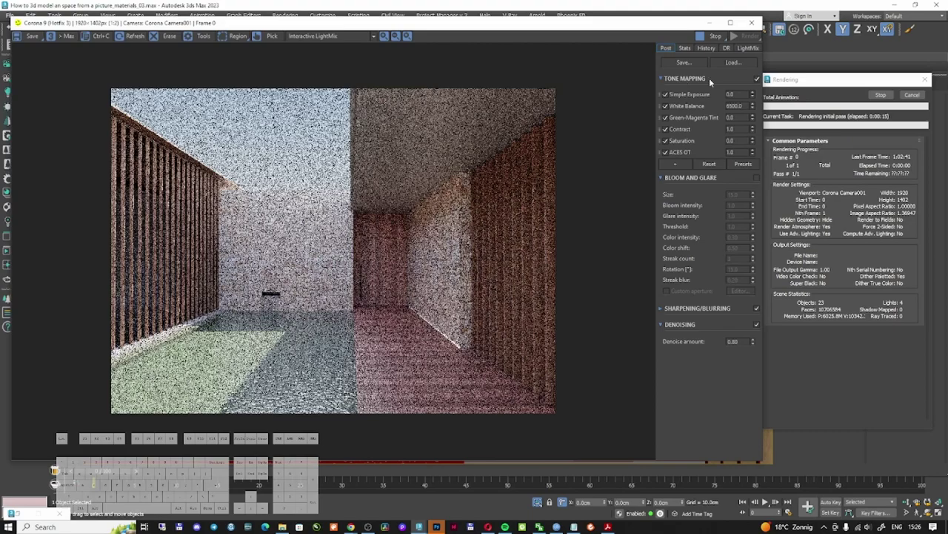
pyautogui.click(747, 48)
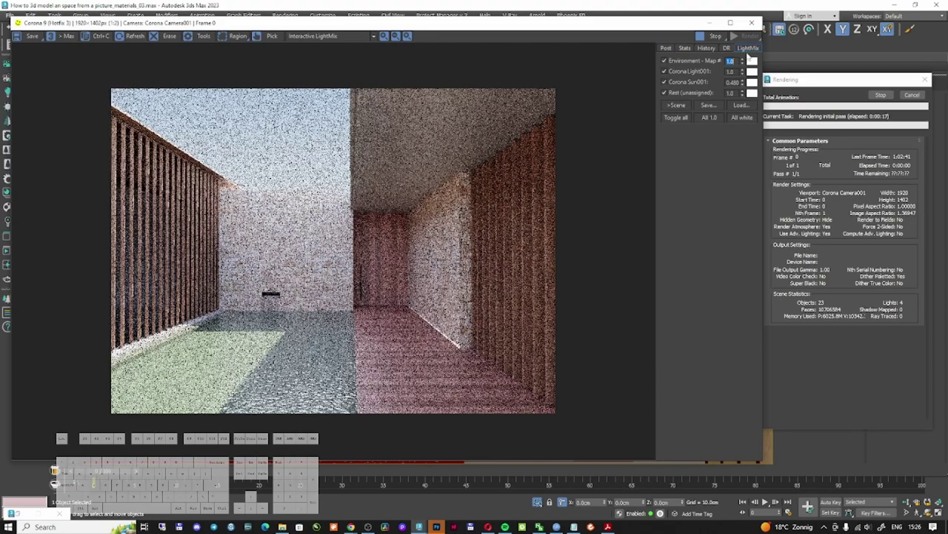
pyautogui.click(683, 49)
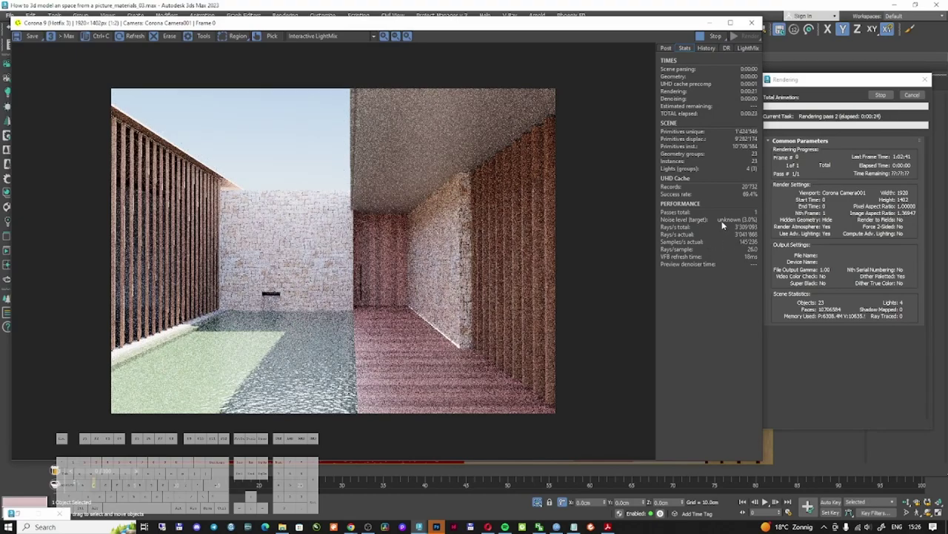
pyautogui.moveTo(807, 83); pyautogui.dragTo(812, 72)
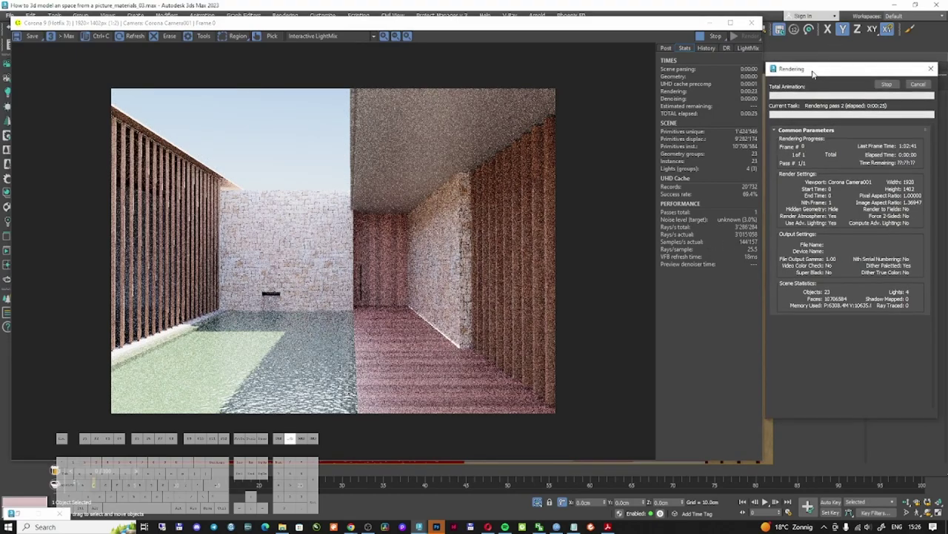
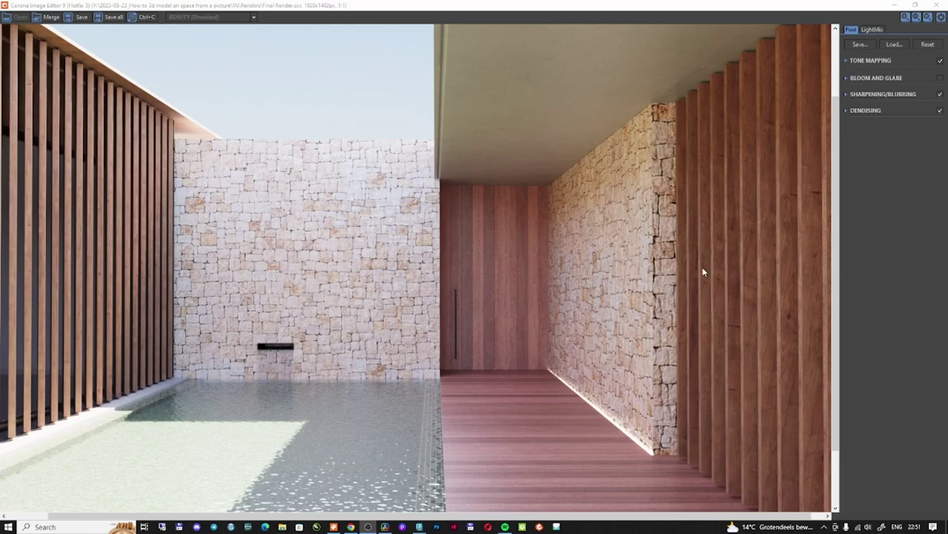
# Step: In Corona Image Editor, examine the final courtyard render up close, including the stone walls, slats, wooden door and pool
pyautogui.moveTo(499, 269); pyautogui.dragTo(539, 331, button='middle')
pyautogui.moveTo(424, 371); pyautogui.dragTo(412, 297, button='middle')
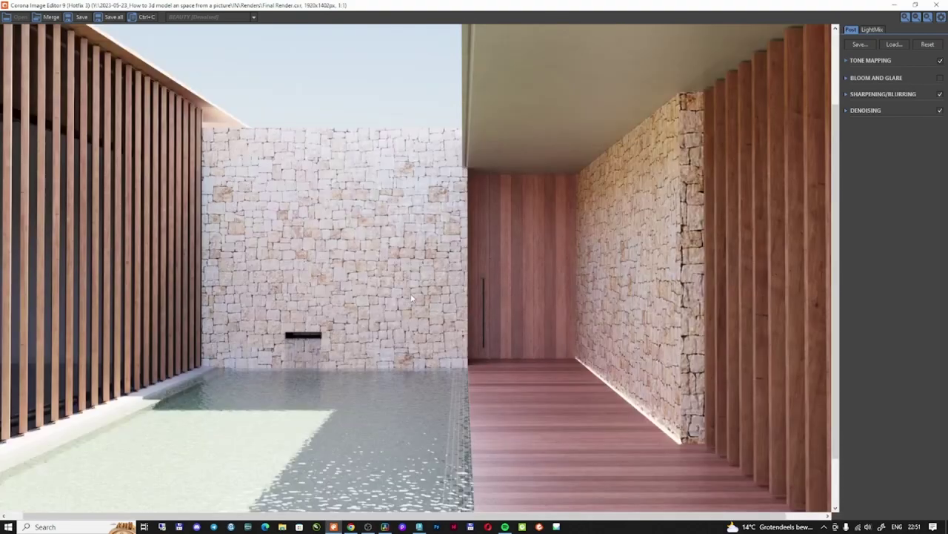
pyautogui.scroll(2, 366, 258)
pyautogui.scroll(-3, 367, 258)
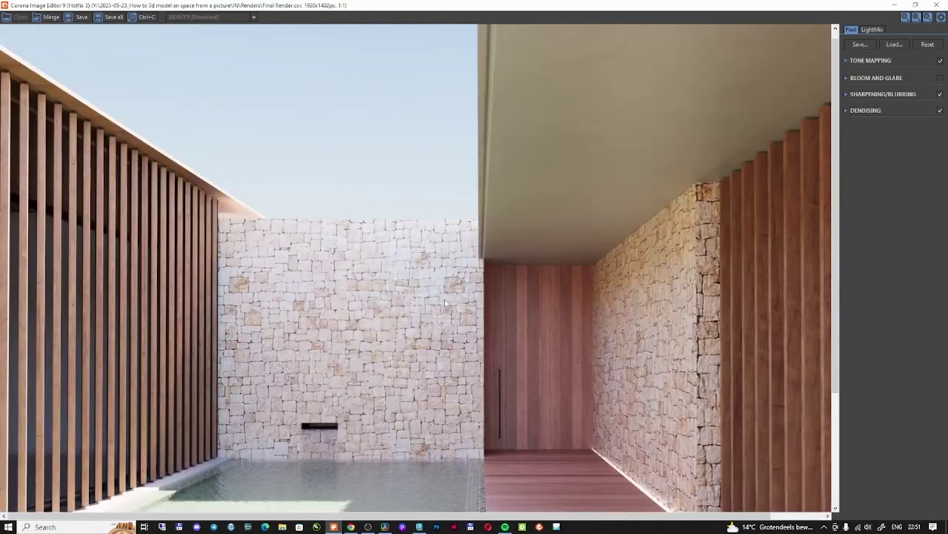
pyautogui.scroll(1, 493, 363)
pyautogui.moveTo(493, 363); pyautogui.dragTo(438, 280, button='middle')
pyautogui.moveTo(510, 308); pyautogui.dragTo(437, 291, button='middle')
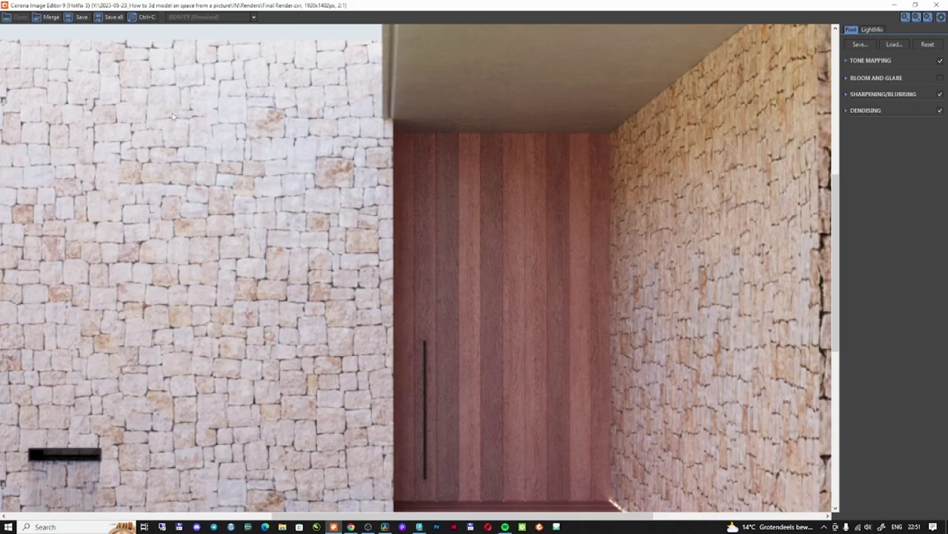
pyautogui.scroll(-3, 171, 119)
pyautogui.scroll(2, 438, 295)
pyautogui.scroll(-2, 438, 295)
pyautogui.scroll(2, 370, 295)
pyautogui.scroll(-2, 370, 296)
pyautogui.scroll(2, 371, 291)
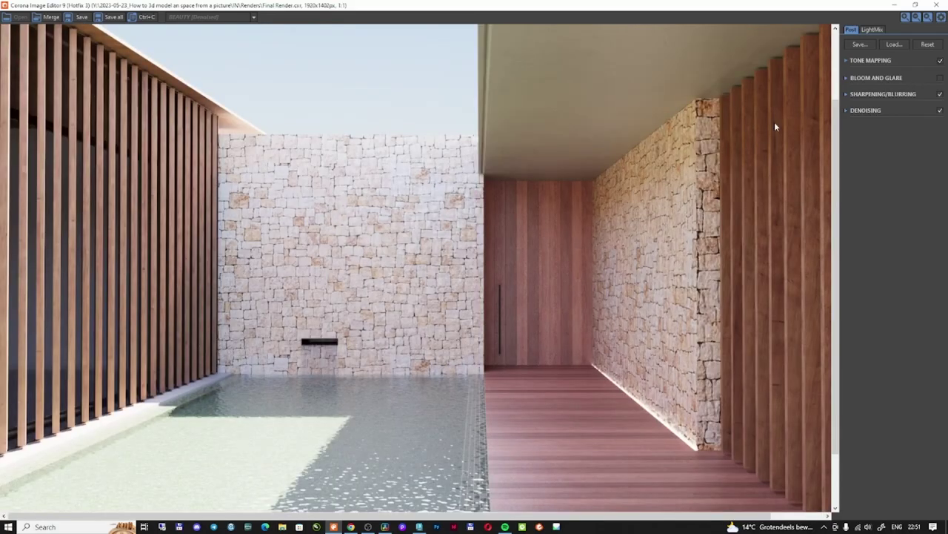
# Step: Display the LightMix Interactive element and set the Environment light's intensity to 0.760
pyautogui.click(867, 60)
pyautogui.click(872, 29)
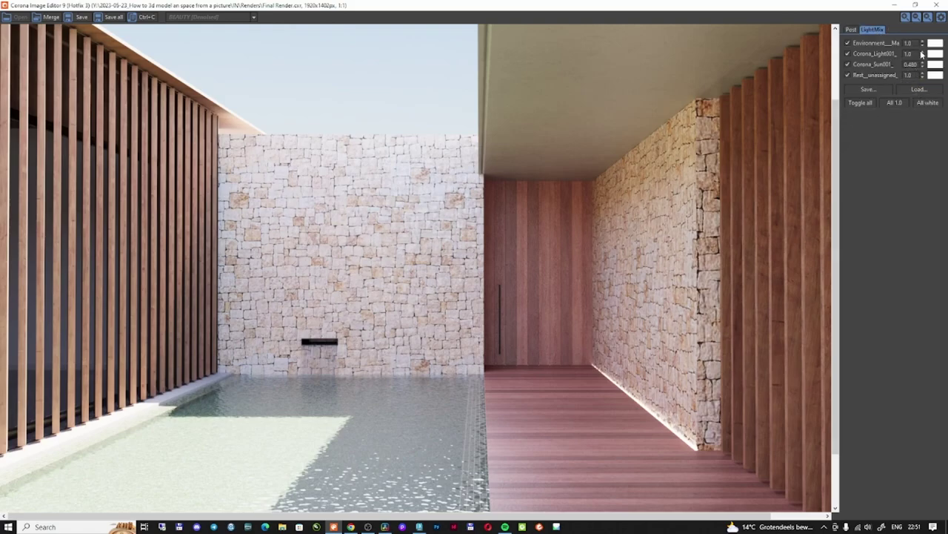
pyautogui.moveTo(923, 48); pyautogui.dragTo(923, 88)
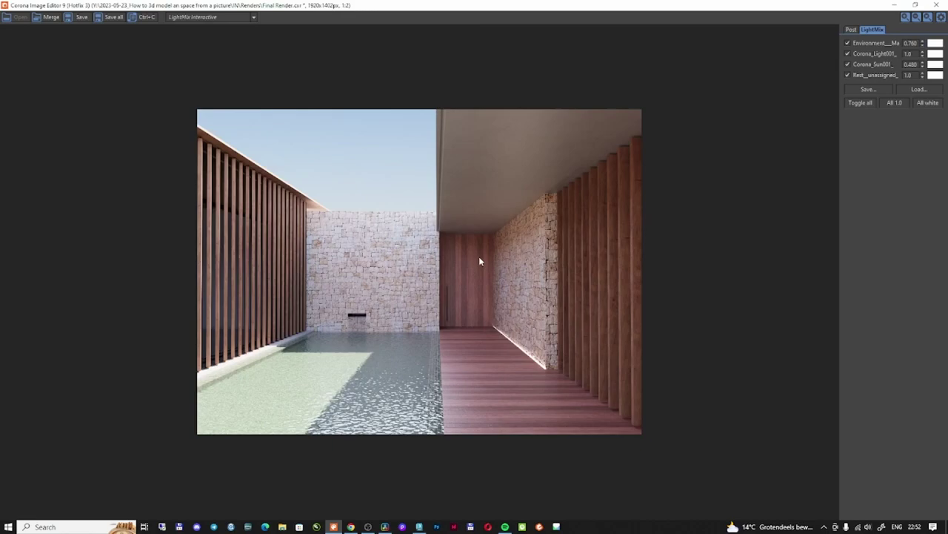
pyautogui.scroll(1, 478, 254)
pyautogui.moveTo(458, 299); pyautogui.dragTo(484, 267, button='middle')
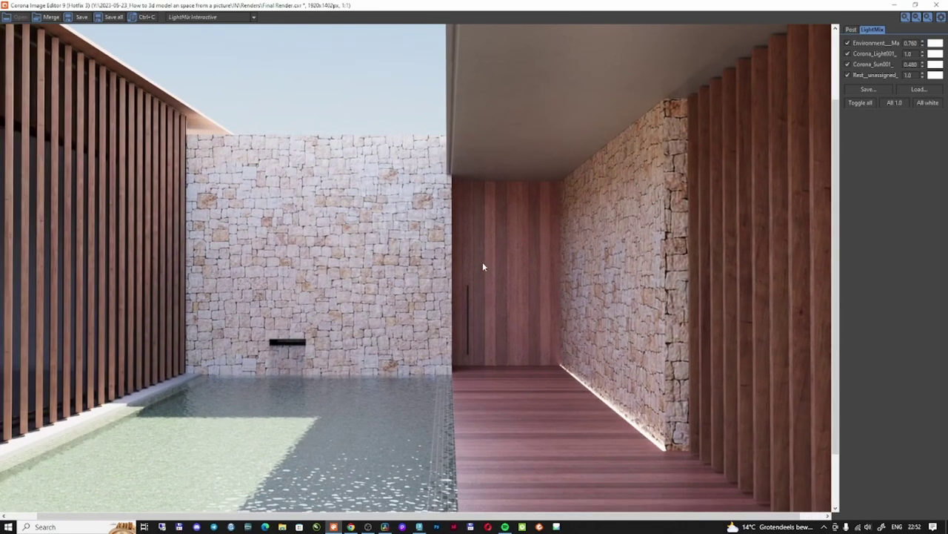
# Step: Try a darker Simple Exposure in the tone mapping and bring it back up to -0.004
pyautogui.click(851, 30)
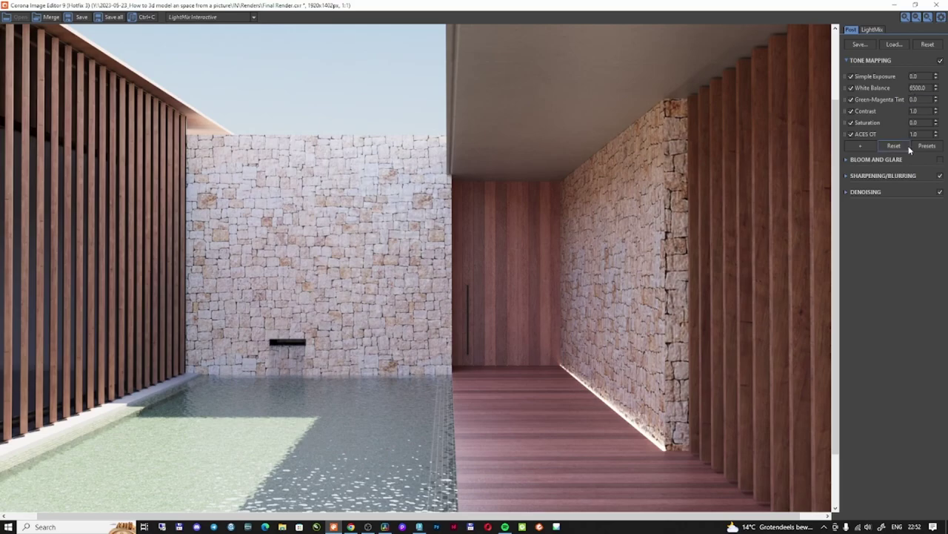
pyautogui.moveTo(935, 77); pyautogui.dragTo(935, 112)
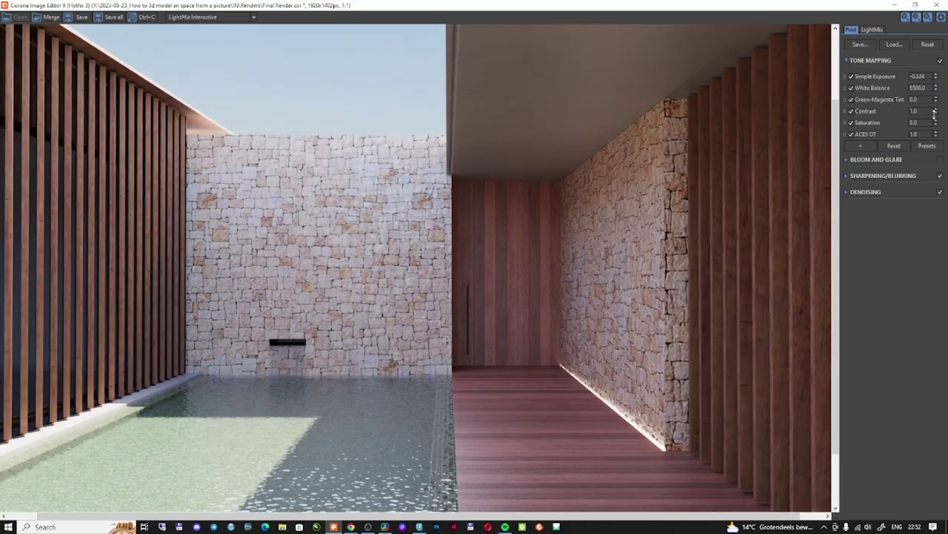
pyautogui.moveTo(935, 112); pyautogui.dragTo(935, 77)
# Step: Add a Filmic Mapping operator with Highlight Compression 0.244 and Rich Shadows 0.684
pyautogui.click(861, 146)
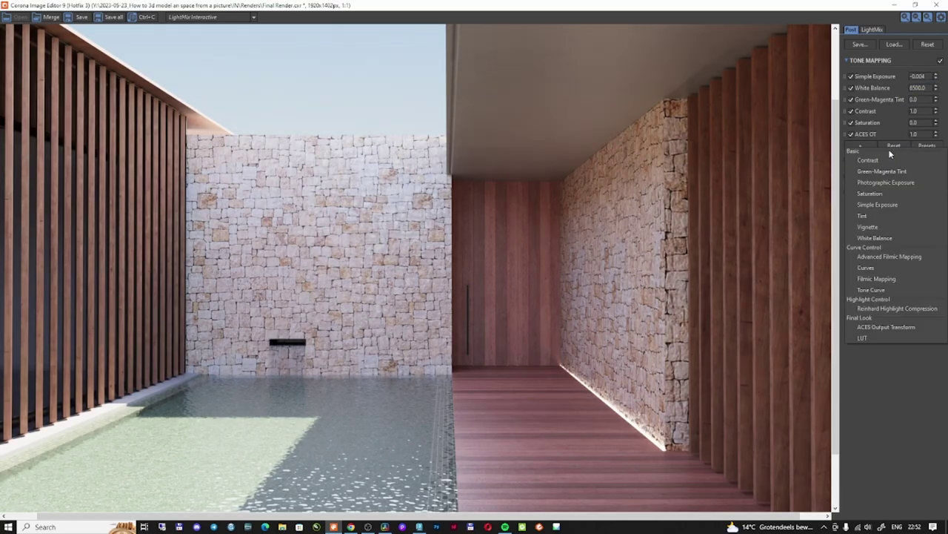
pyautogui.click(876, 279)
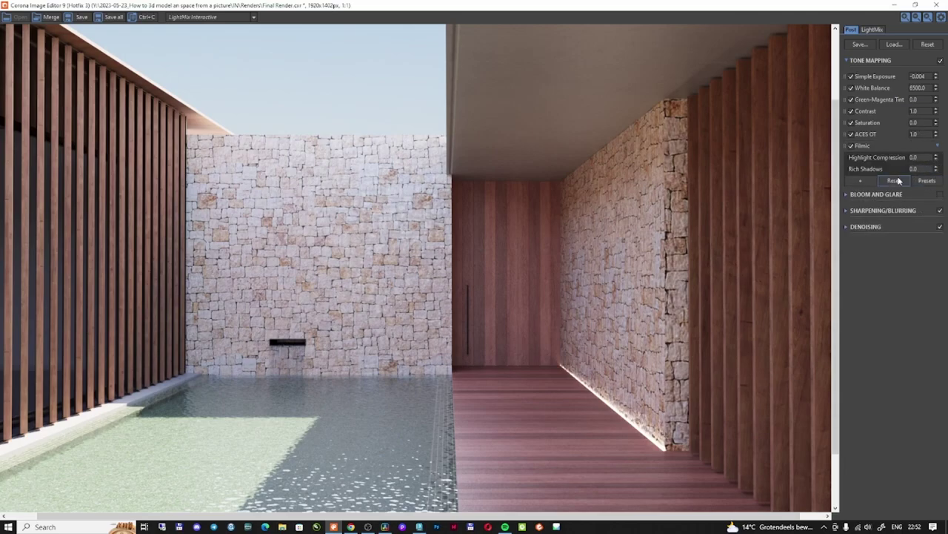
pyautogui.moveTo(938, 170); pyautogui.dragTo(937, 93)
pyautogui.moveTo(937, 157); pyautogui.dragTo(938, 122)
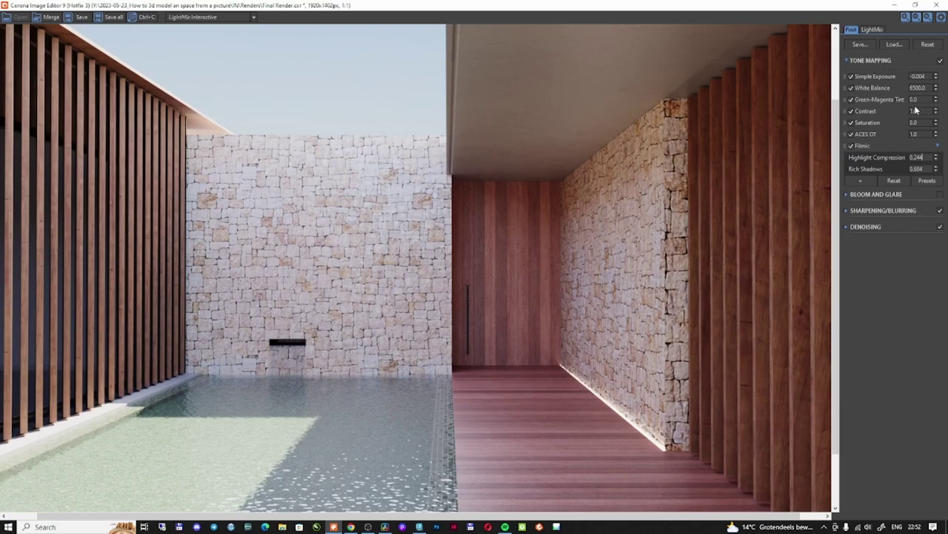
# Step: Set the tone mapping Contrast to 1.50
pyautogui.doubleClick(919, 110)
pyautogui.write('1.50')
pyautogui.press('Return')
# Step: Add a Tone Curve operator with Highlights 0.464, Lights 0.132, Darks -0.148 and Shadows 0.212
pyautogui.click(860, 180)
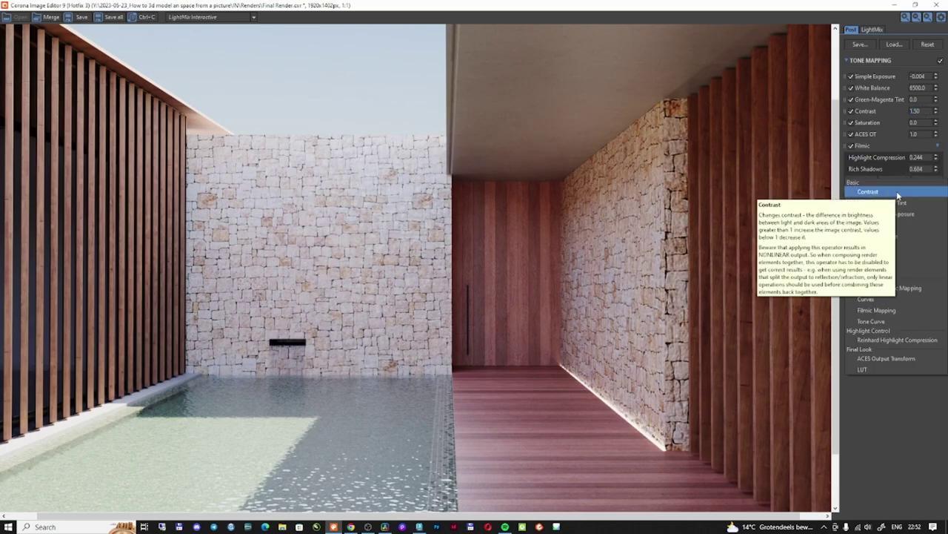
pyautogui.click(872, 321)
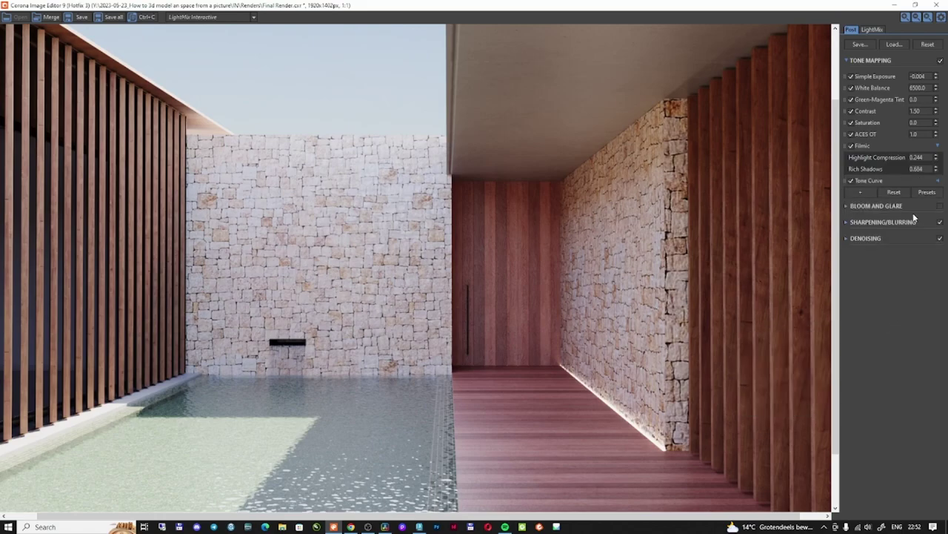
pyautogui.click(939, 181)
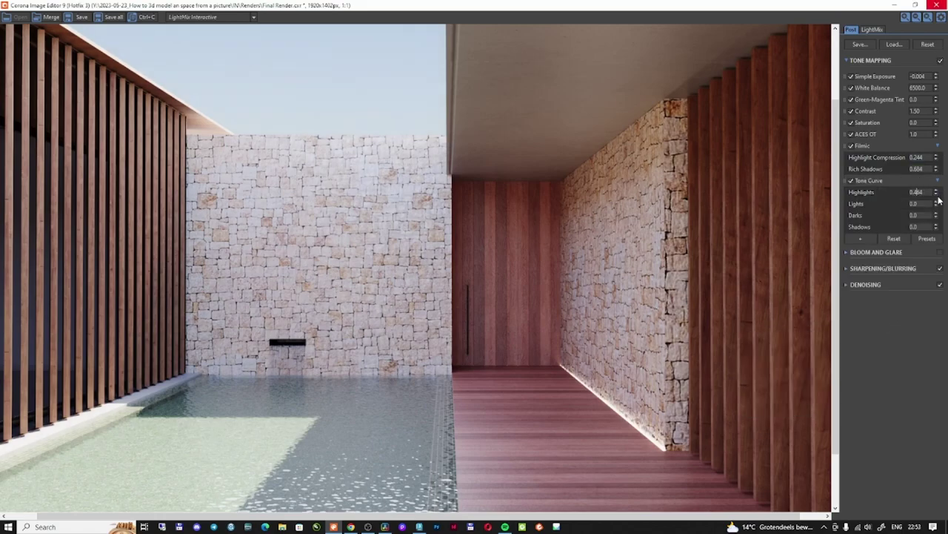
pyautogui.moveTo(936, 218)
pyautogui.mouseDown()
pyautogui.moveTo(935, 238)
pyautogui.moveTo(930, 191)
pyautogui.moveTo(936, 217)
pyautogui.mouseUp()
pyautogui.write('0.212')
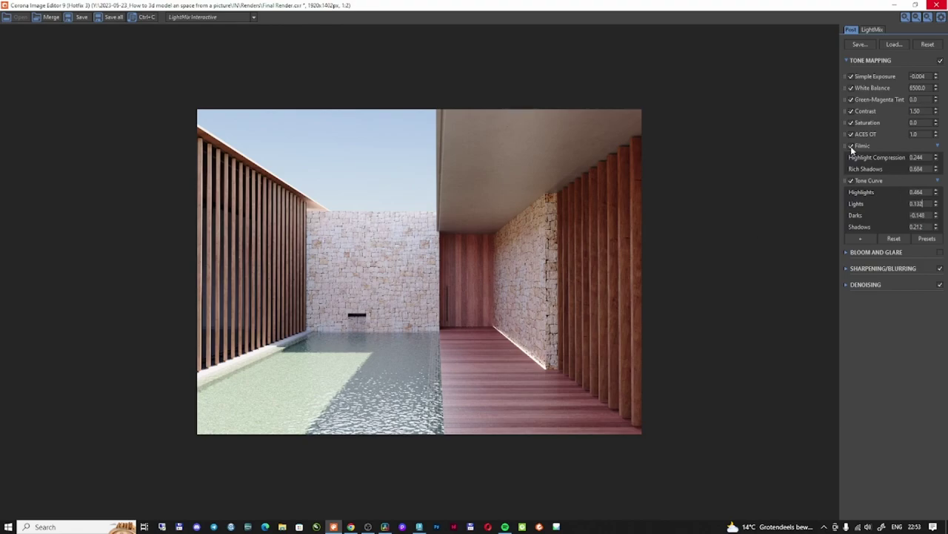
# Step: Compare the image with the Tone Curve operator switched off and on, leaving it enabled
pyautogui.click(851, 181)
pyautogui.click(851, 181)
pyautogui.click(852, 181)
pyautogui.click(852, 181)
# Step: Try adding a Curves operator to the tone mapping and place a point on its brightness curve
pyautogui.click(864, 238)
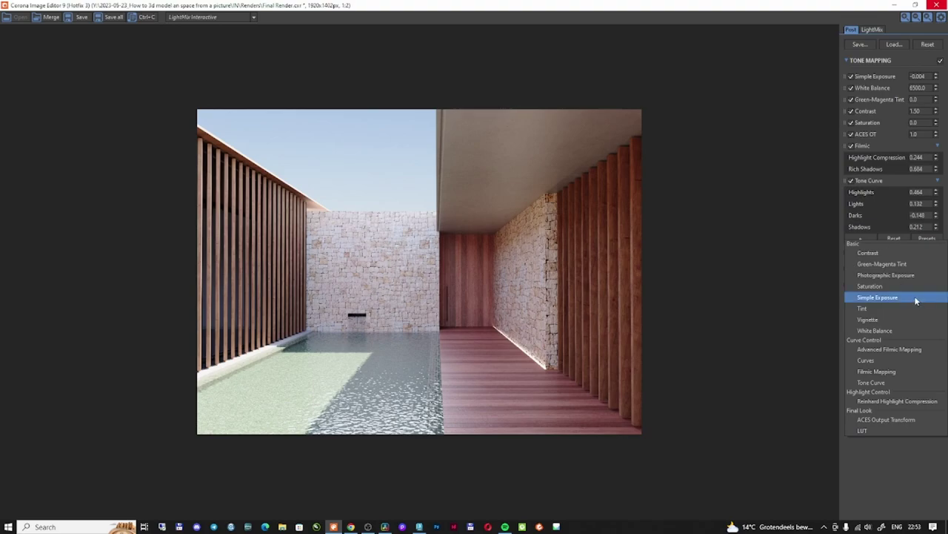
pyautogui.click(875, 360)
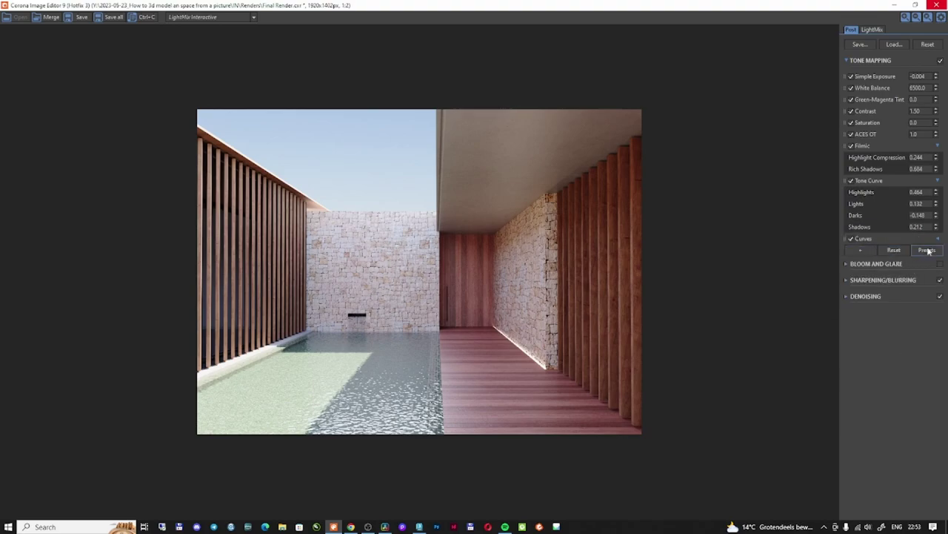
pyautogui.click(938, 238)
pyautogui.click(920, 254)
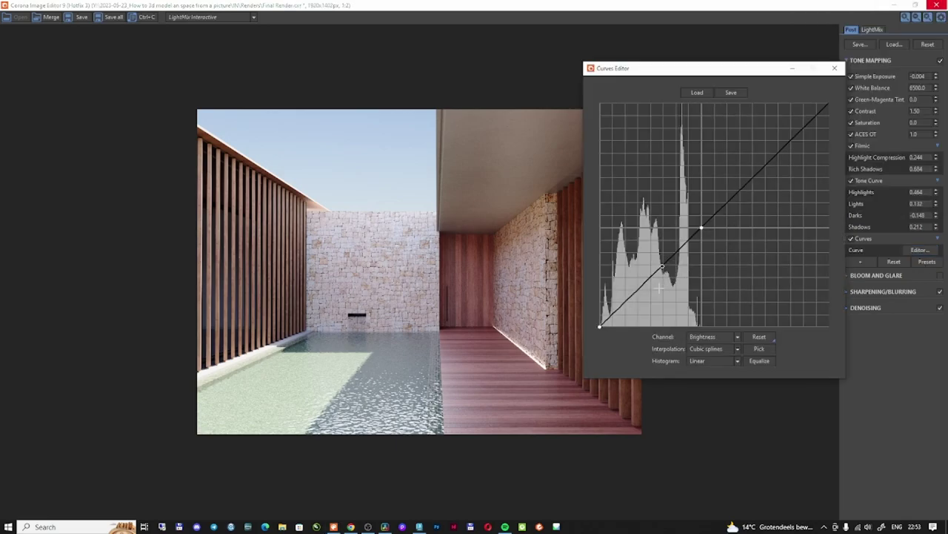
pyautogui.click(704, 239)
# Step: Try darkening the image by lowering the brightness curve with the ACES OT operator disabled
pyautogui.click(851, 134)
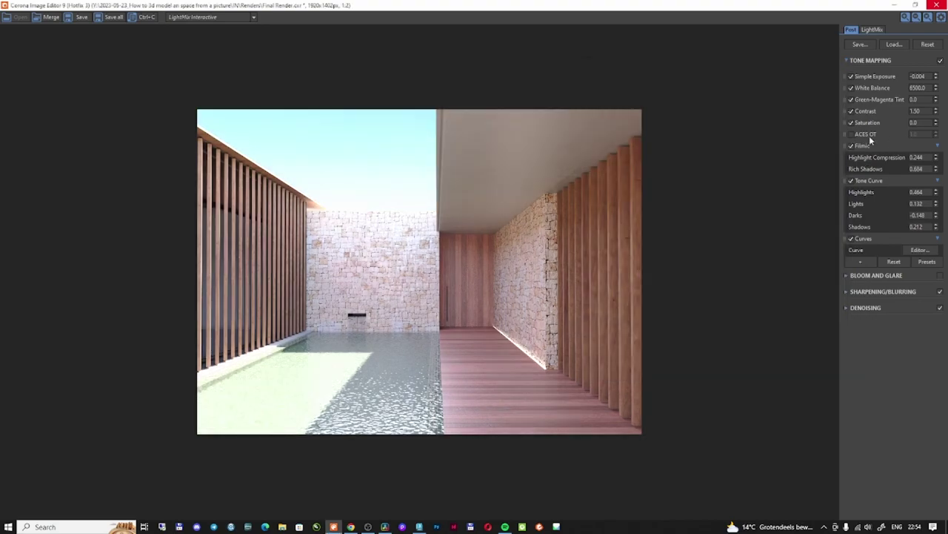
pyautogui.click(919, 250)
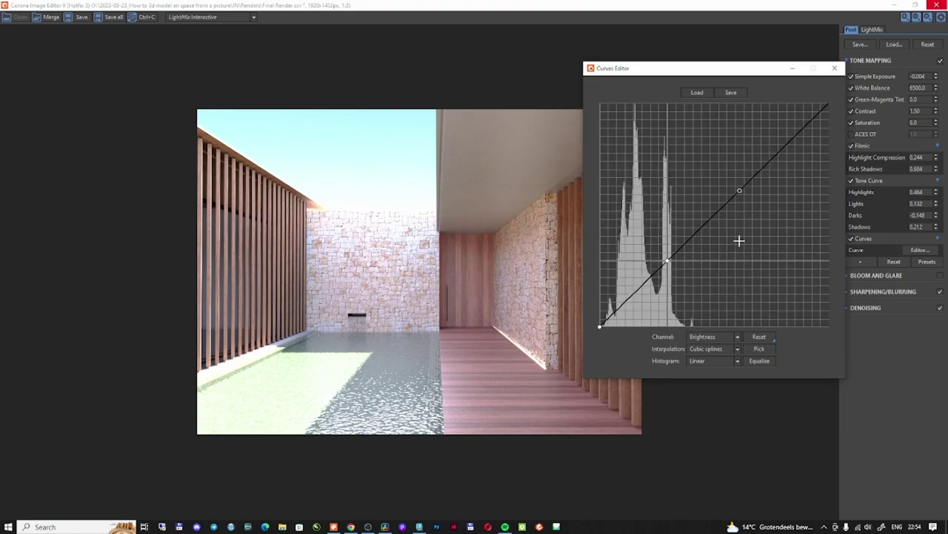
pyautogui.moveTo(669, 258); pyautogui.dragTo(693, 259)
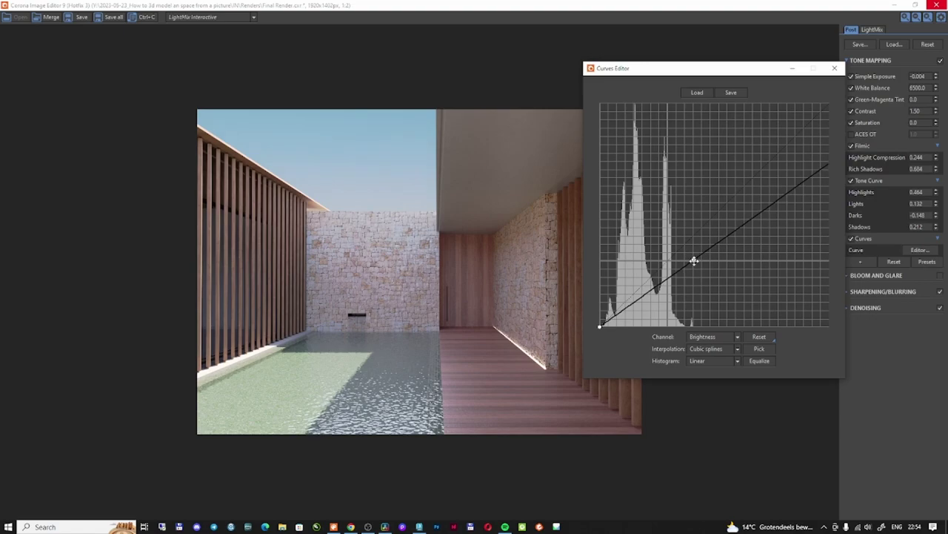
pyautogui.click(835, 69)
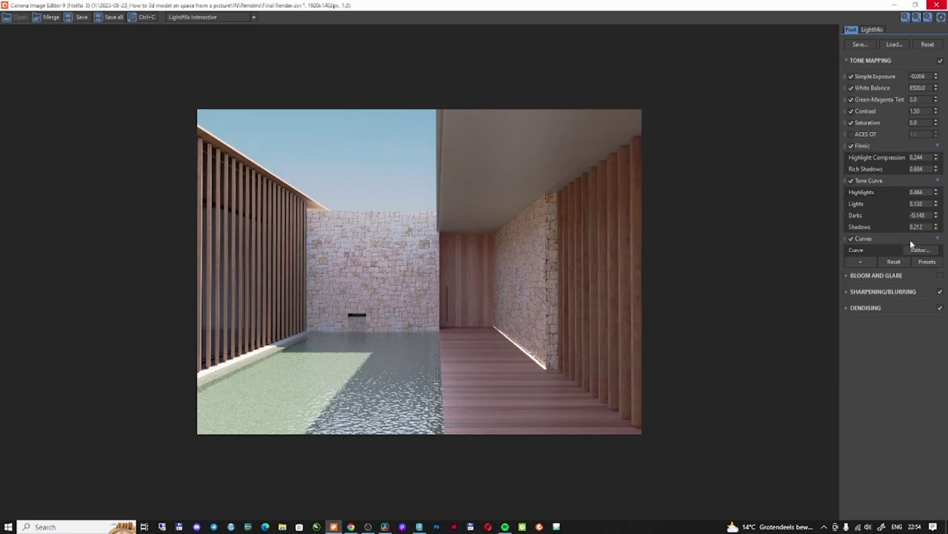
# Step: Enable the ACES OT operator again and remove the Curves operator
pyautogui.click(852, 135)
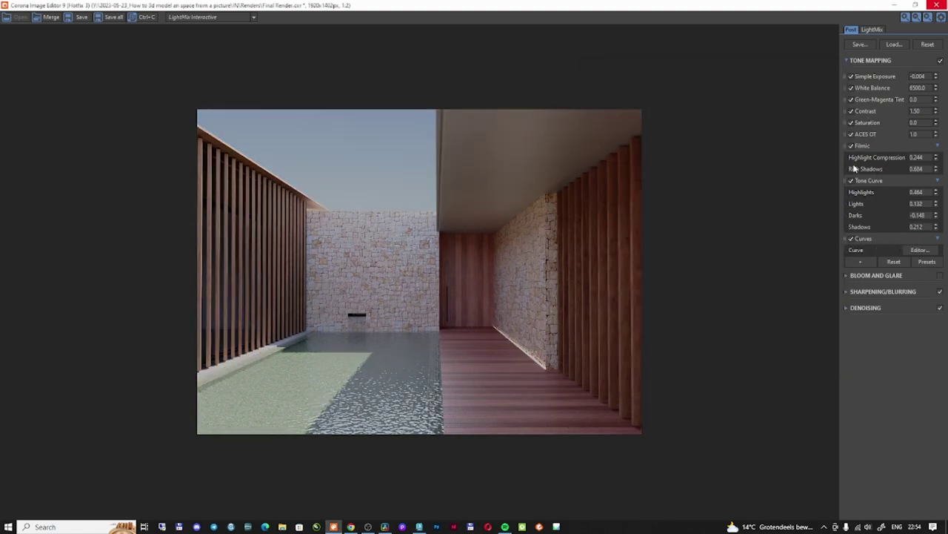
pyautogui.click(857, 244)
# Step: Add a LUT operator, compare it off and on, and enable Adanmq_Advantix_100 at 0.80 opacity
pyautogui.click(866, 241)
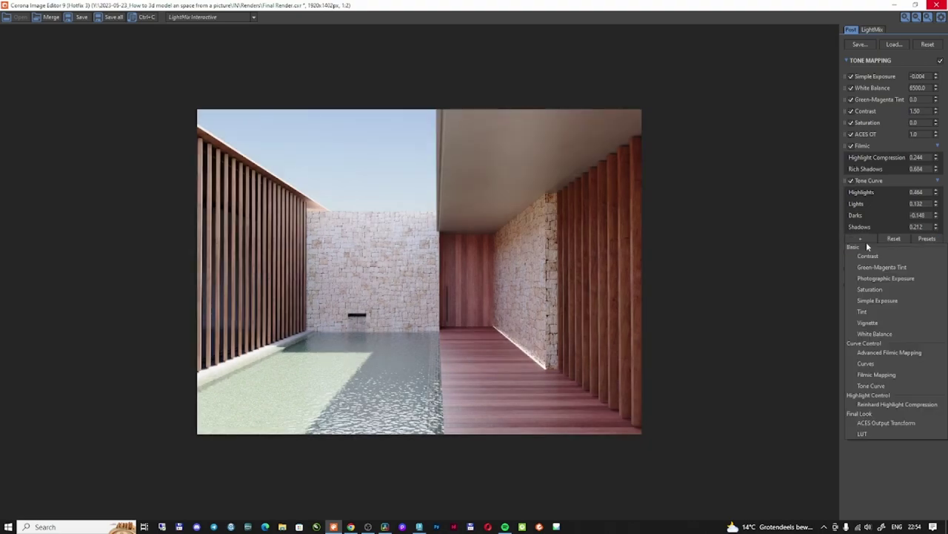
pyautogui.click(862, 434)
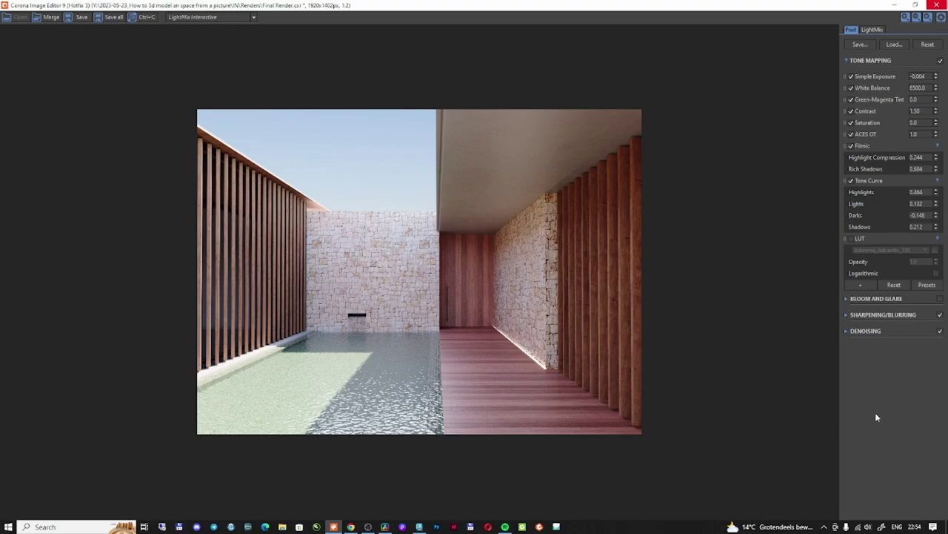
pyautogui.click(851, 238)
pyautogui.click(852, 238)
pyautogui.click(852, 238)
pyautogui.click(851, 238)
pyautogui.click(851, 239)
# Step: Enable bloom and glare and set its size to 1.0 and bloom intensity to 0.30
pyautogui.click(941, 298)
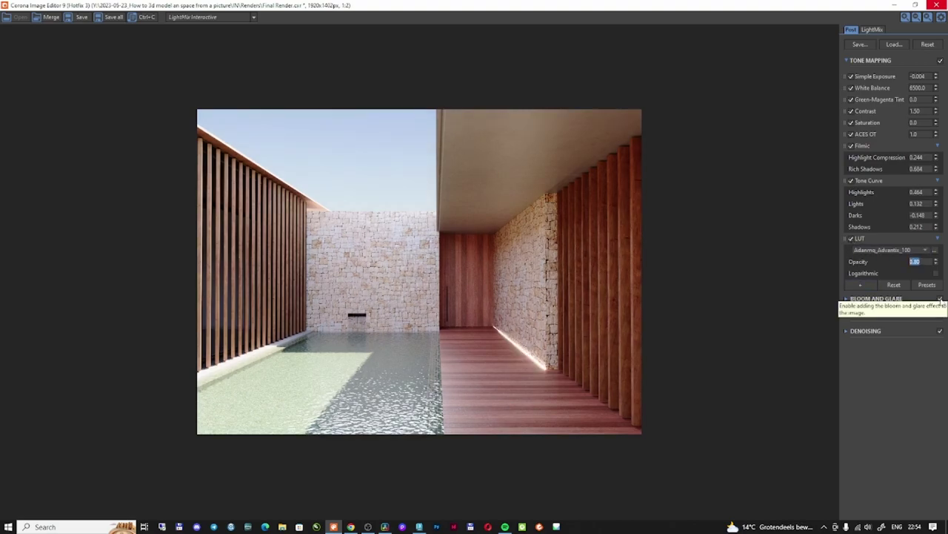
pyautogui.click(940, 299)
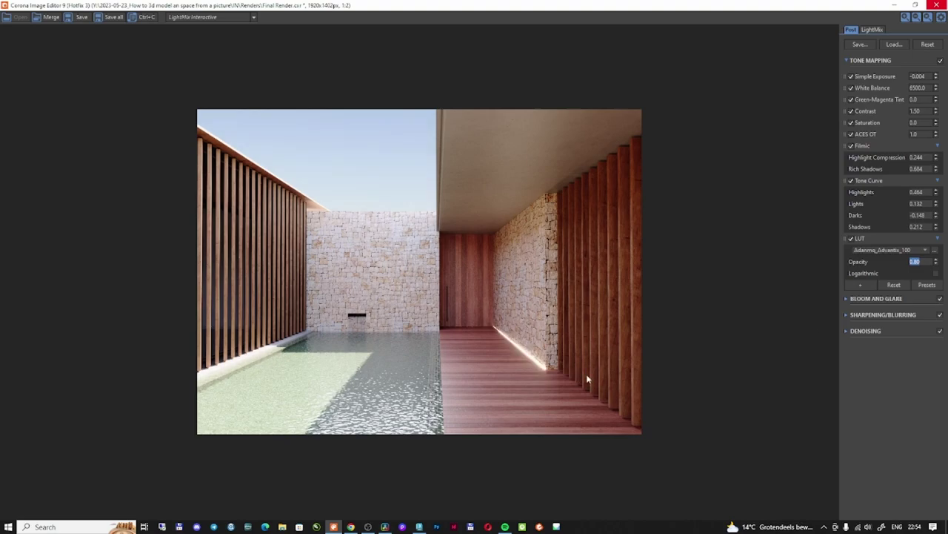
pyautogui.scroll(2, 570, 388)
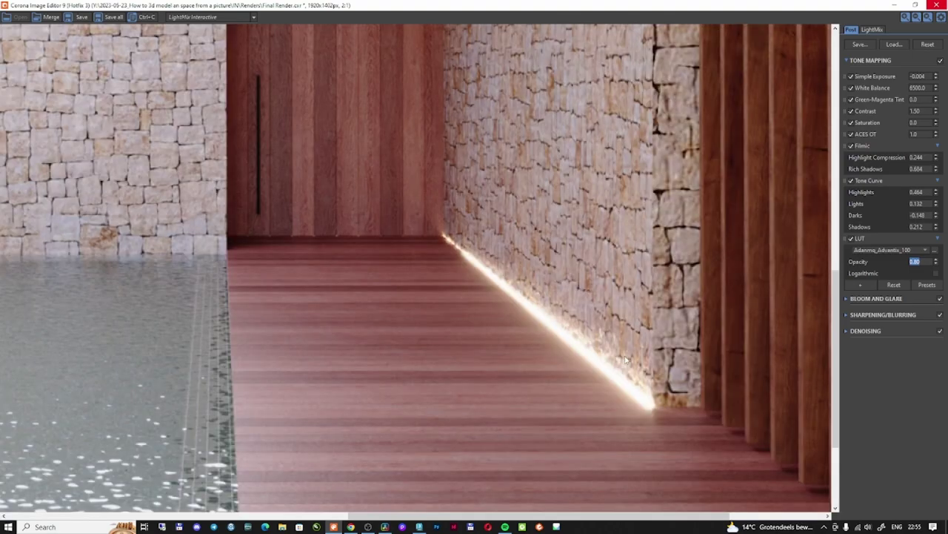
pyautogui.click(874, 299)
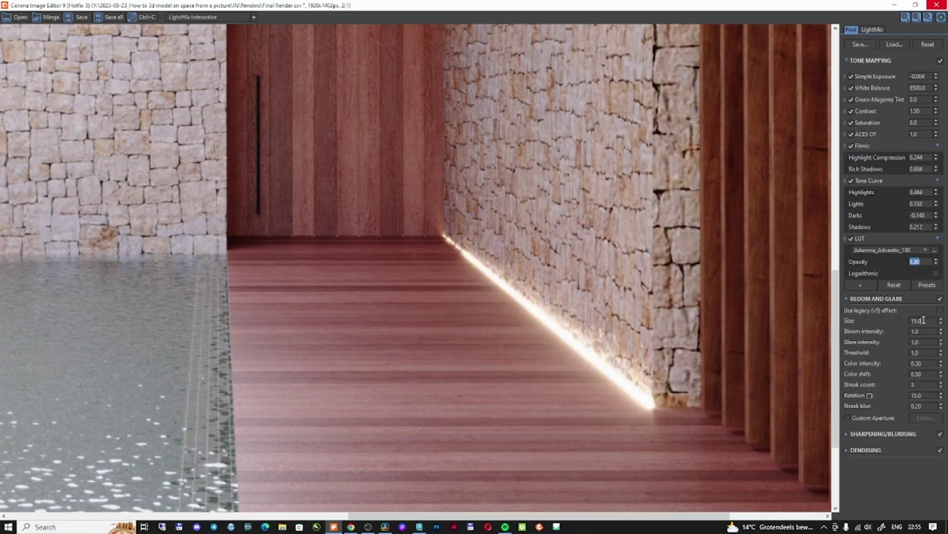
pyautogui.write('3')
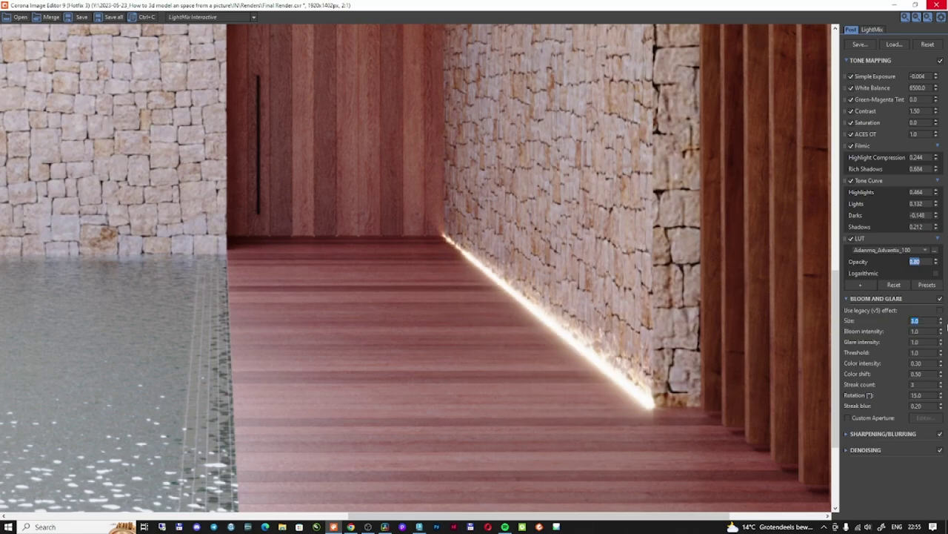
pyautogui.click(914, 331)
pyautogui.write('.1')
pyautogui.press('Return')
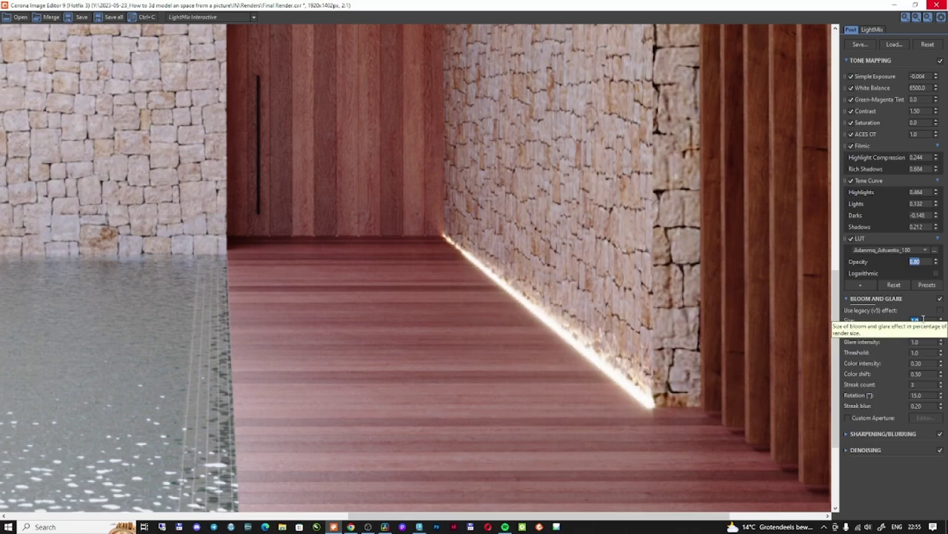
pyautogui.scroll(-1, 707, 319)
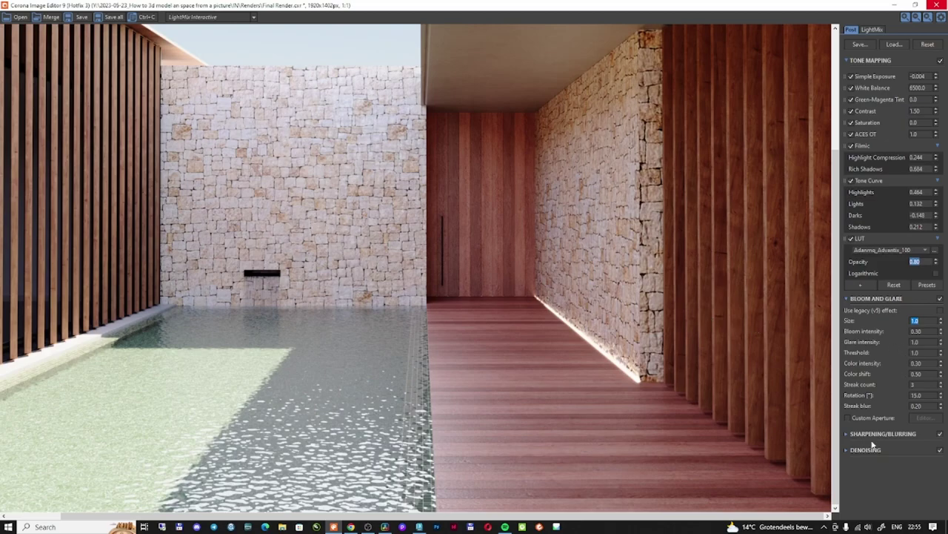
# Step: Set the sharpen radius to 0.90 in the sharpening/blurring settings and inspect the image at different scales
pyautogui.click(847, 433)
pyautogui.click(925, 456)
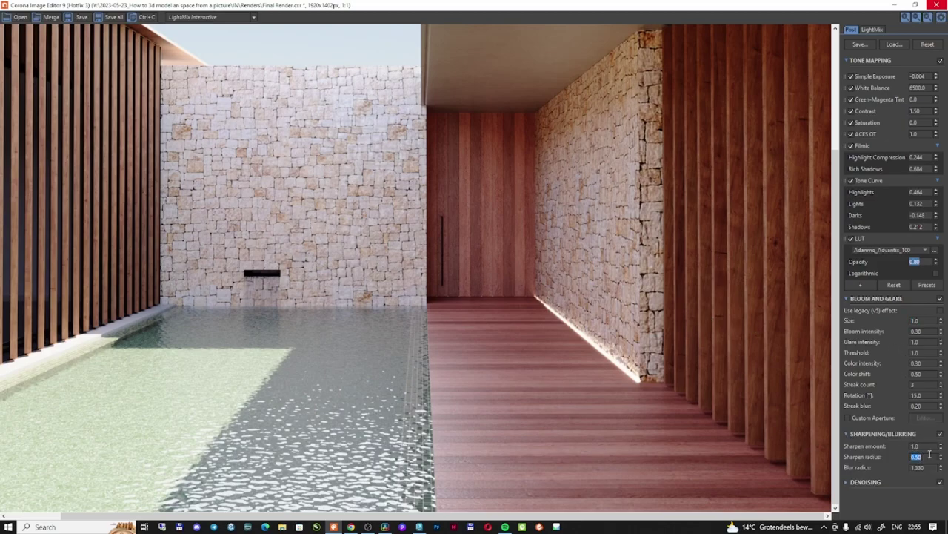
pyautogui.write('0.9')
pyautogui.press('Return')
pyautogui.click(927, 467)
pyautogui.click(915, 446)
pyautogui.click(939, 483)
pyautogui.scroll(-1, 583, 392)
pyautogui.scroll(1, 518, 348)
pyautogui.scroll(-2, 467, 312)
pyautogui.scroll(2, 445, 298)
pyautogui.scroll(-2, 441, 299)
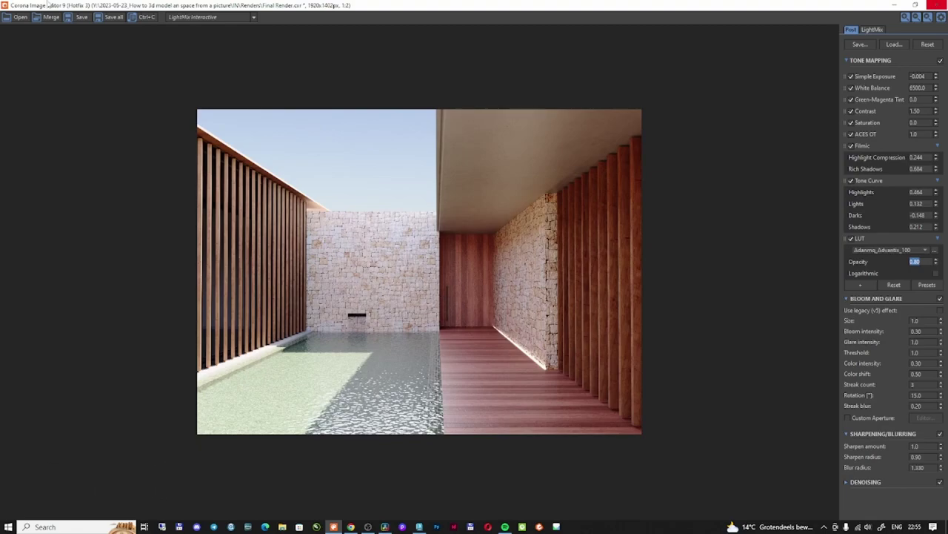
# Step: Save the processed render as Final Render_Post.tga in the Targa Image File Format in the Renders folder
pyautogui.click(79, 17)
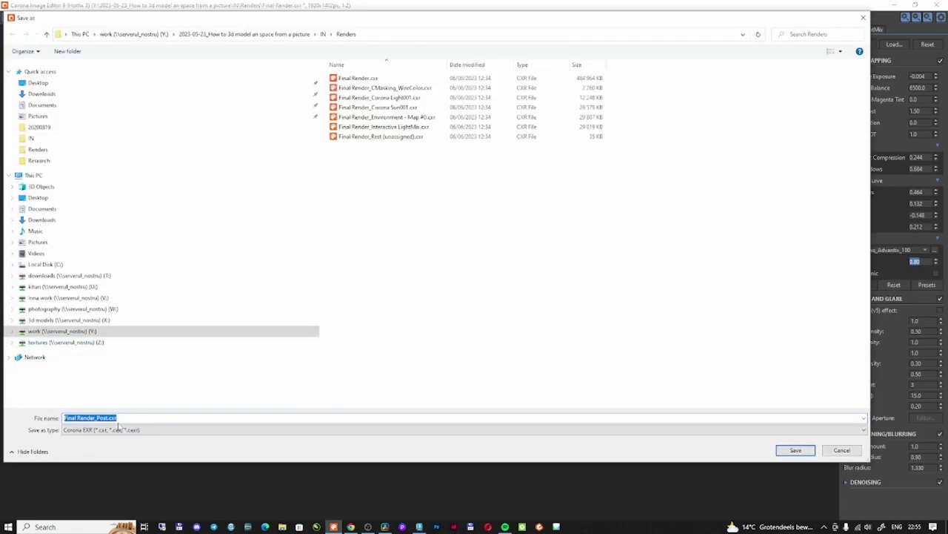
pyautogui.click(118, 429)
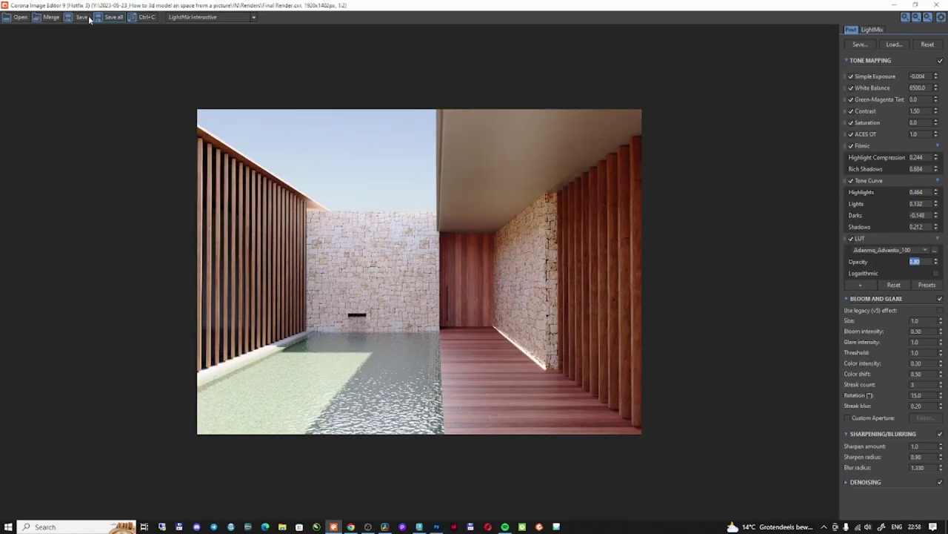
pyautogui.click(83, 18)
pyautogui.click(101, 429)
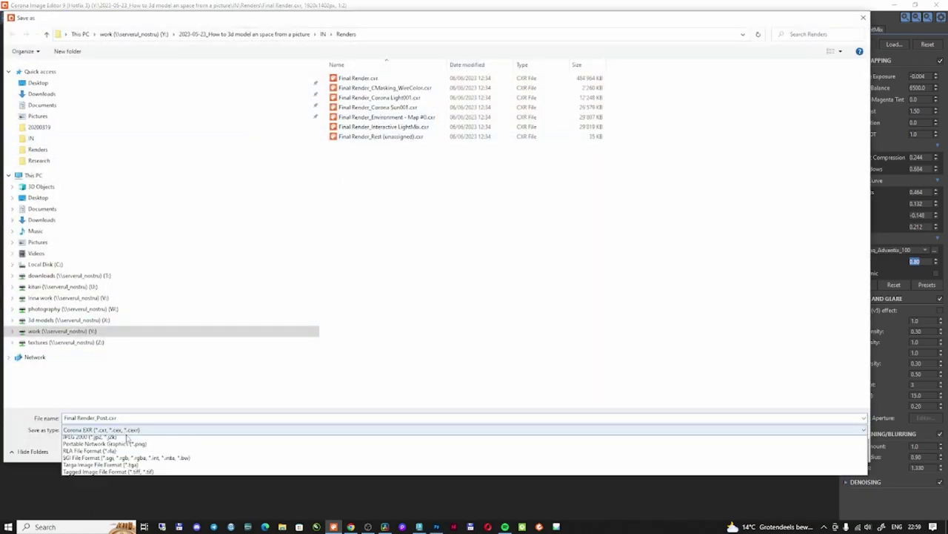
pyautogui.click(110, 509)
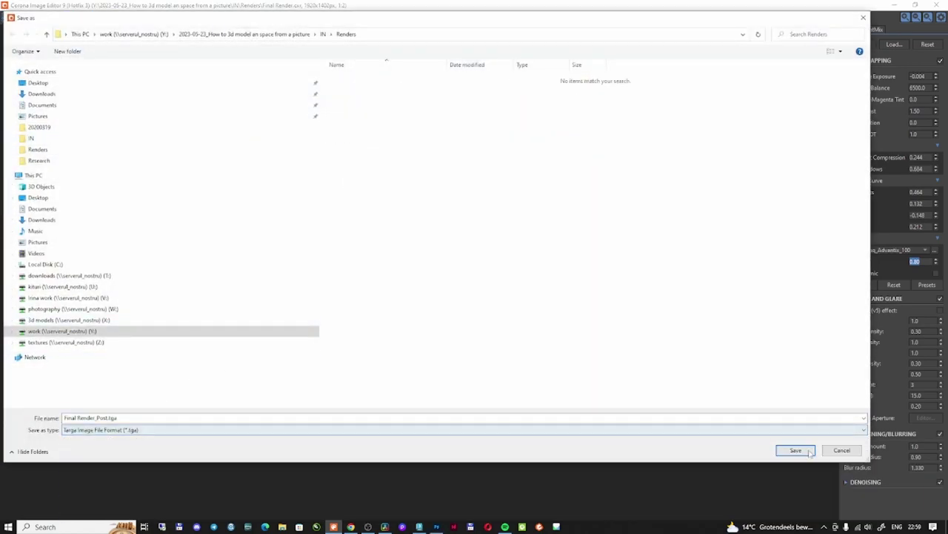
pyautogui.click(804, 450)
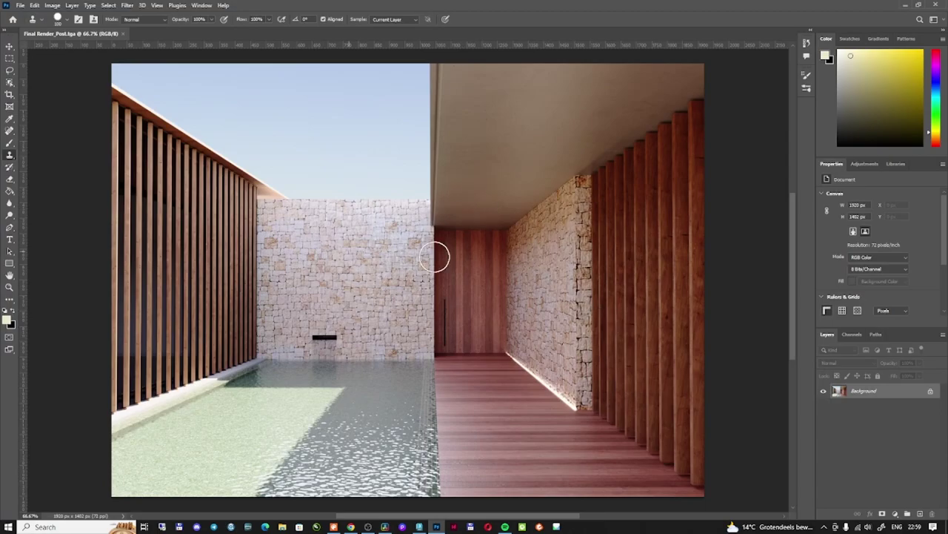
# Step: In Photoshop's Camera Raw filter, set temperature +7, contrast +33, highlights -22, shadows -21, whites +3, blacks -10, texture +10 and vibrance -7
pyautogui.click(129, 6)
pyautogui.click(170, 75)
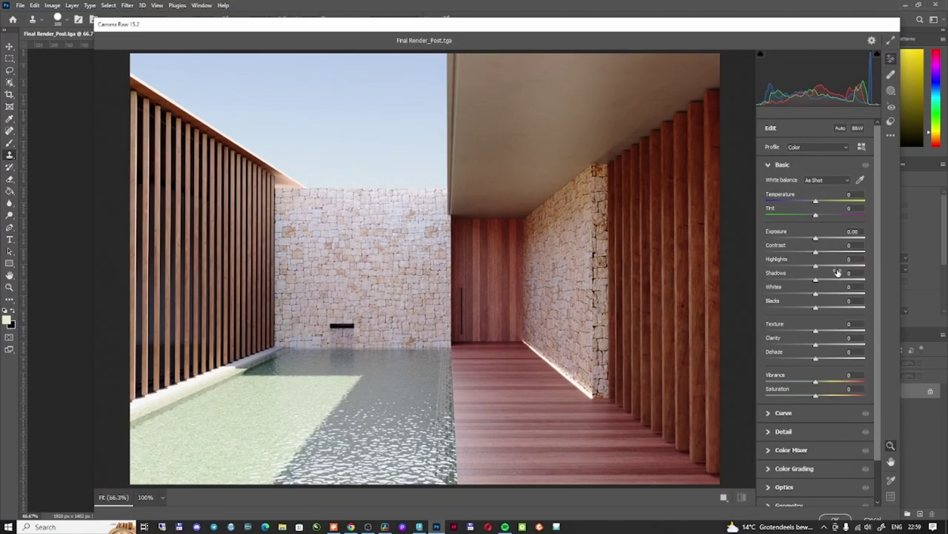
pyautogui.click(829, 255)
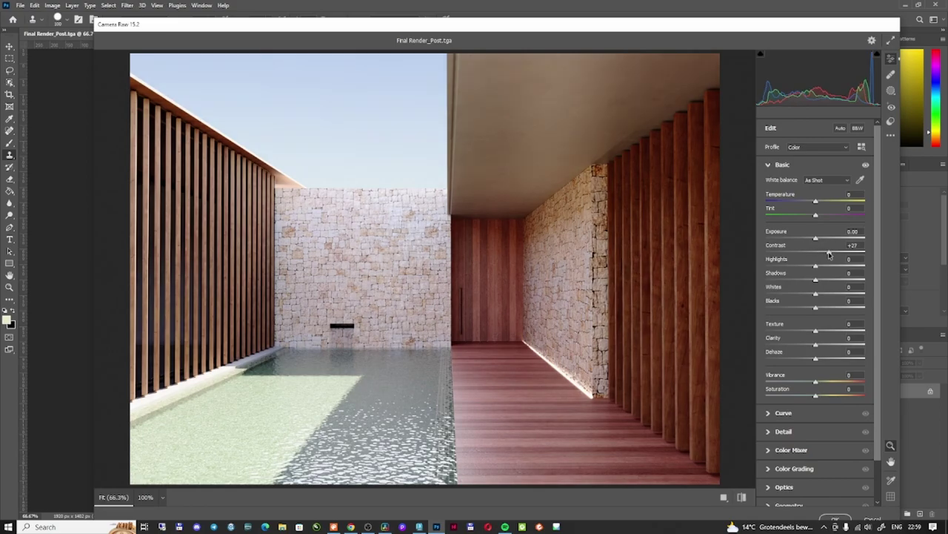
pyautogui.moveTo(829, 255); pyautogui.dragTo(832, 254)
pyautogui.moveTo(816, 266); pyautogui.dragTo(810, 309)
pyautogui.moveTo(816, 331); pyautogui.dragTo(821, 331)
pyautogui.moveTo(816, 382); pyautogui.dragTo(812, 382)
pyautogui.moveTo(816, 202); pyautogui.dragTo(820, 203)
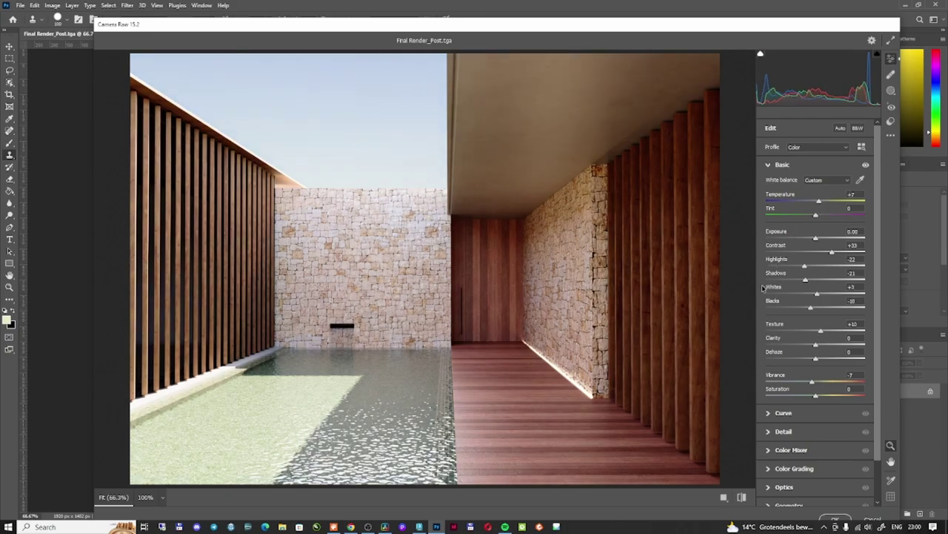
# Step: Set the Camera Raw detail values to sharpening 11, noise reduction 14 and color noise reduction 24
pyautogui.click(769, 435)
pyautogui.click(774, 224)
pyautogui.moveTo(783, 242)
pyautogui.mouseDown()
pyautogui.moveTo(793, 243)
pyautogui.moveTo(771, 243)
pyautogui.moveTo(808, 244)
pyautogui.moveTo(780, 245)
pyautogui.mouseUp()
pyautogui.click(790, 260)
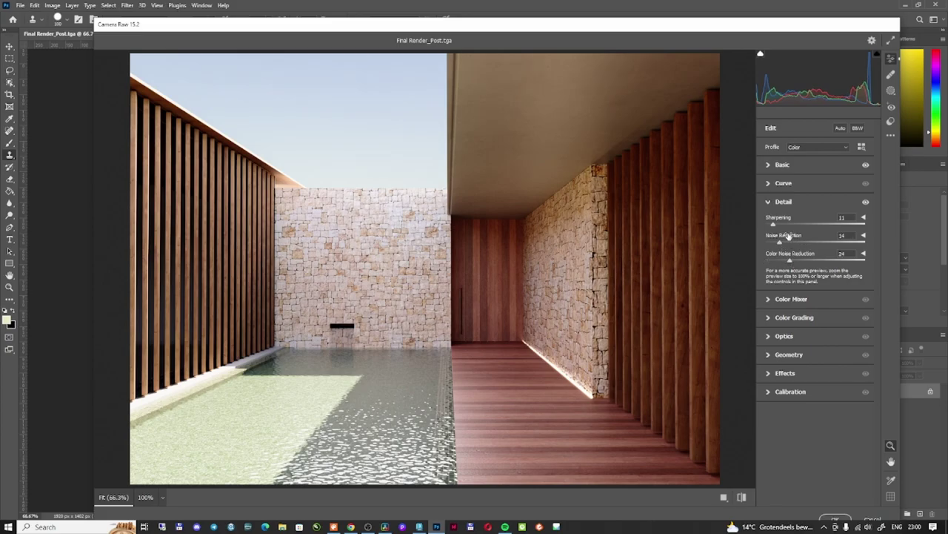
# Step: Shape the parametric curve with lights at +6 and darks at -11
pyautogui.click(770, 186)
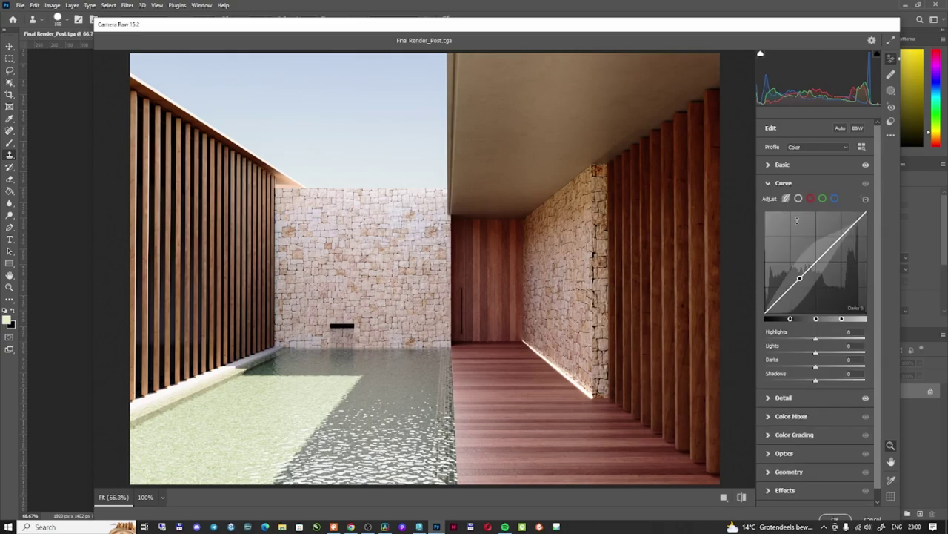
pyautogui.moveTo(835, 256); pyautogui.dragTo(837, 238)
pyautogui.moveTo(795, 283); pyautogui.dragTo(794, 288)
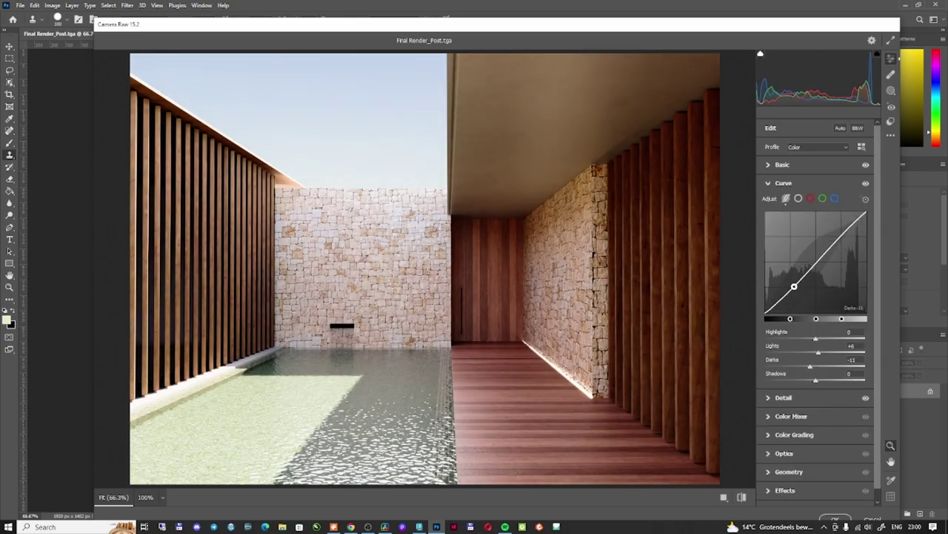
pyautogui.click(769, 183)
pyautogui.click(770, 238)
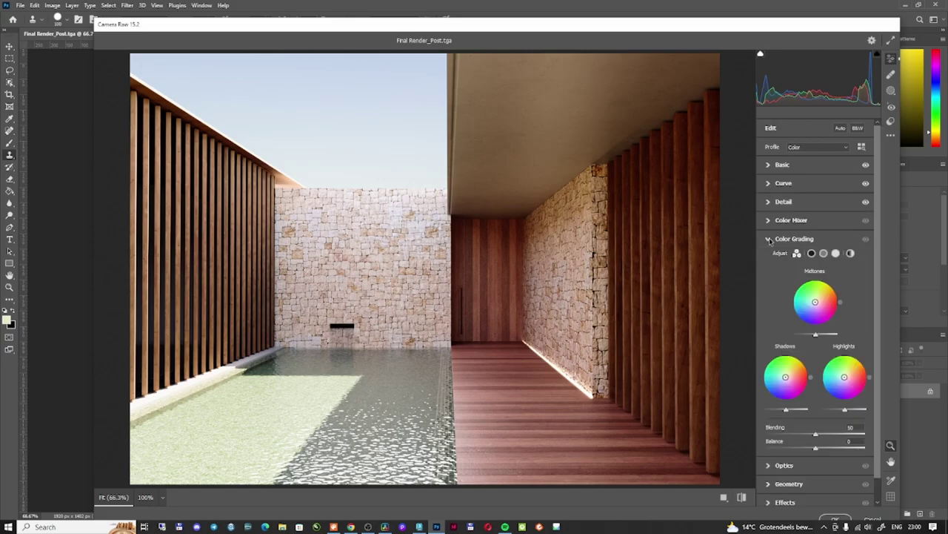
pyautogui.click(770, 239)
# Step: Set the Color Mixer saturation to oranges -3, yellows +18, greens +7, aquas -2 and blues +34
pyautogui.click(771, 221)
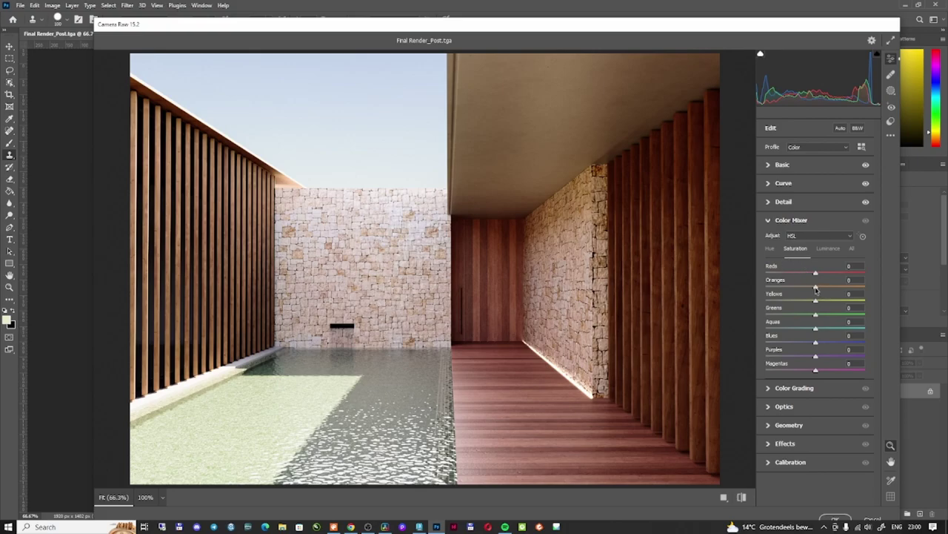
pyautogui.moveTo(815, 288); pyautogui.dragTo(832, 343)
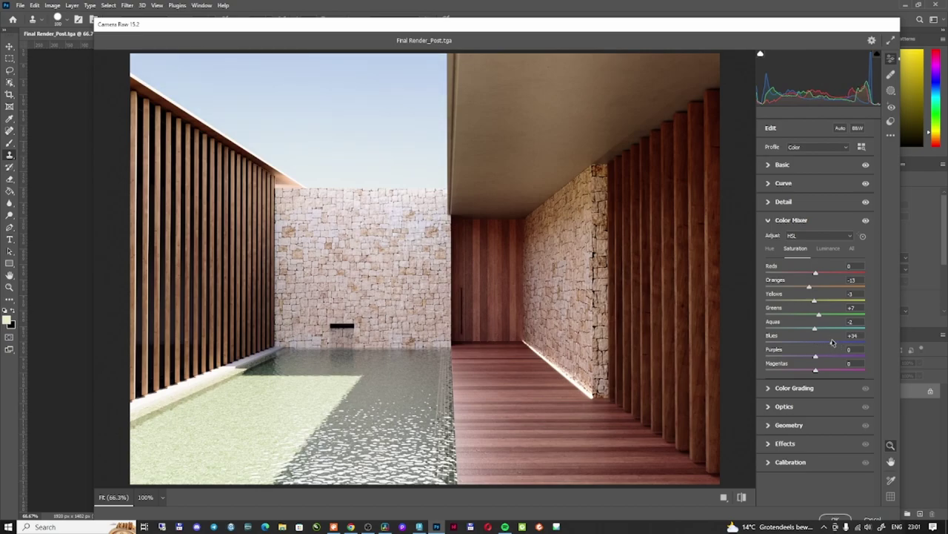
pyautogui.moveTo(814, 302)
pyautogui.mouseDown()
pyautogui.moveTo(825, 301)
pyautogui.moveTo(815, 288)
pyautogui.mouseUp()
pyautogui.click(787, 390)
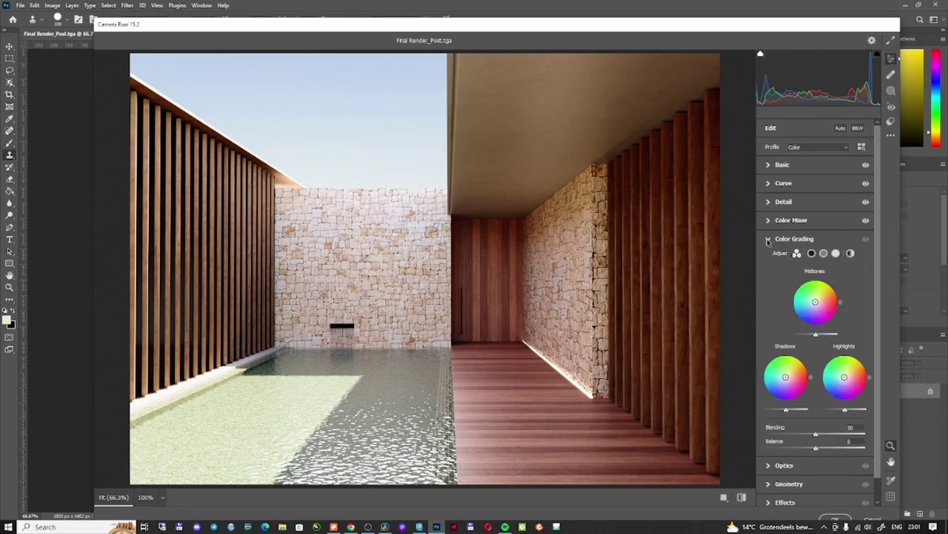
pyautogui.click(768, 240)
# Step: Open the Research folder in File Explorer to examine the reference photo of the courtyard
pyautogui.click(283, 527)
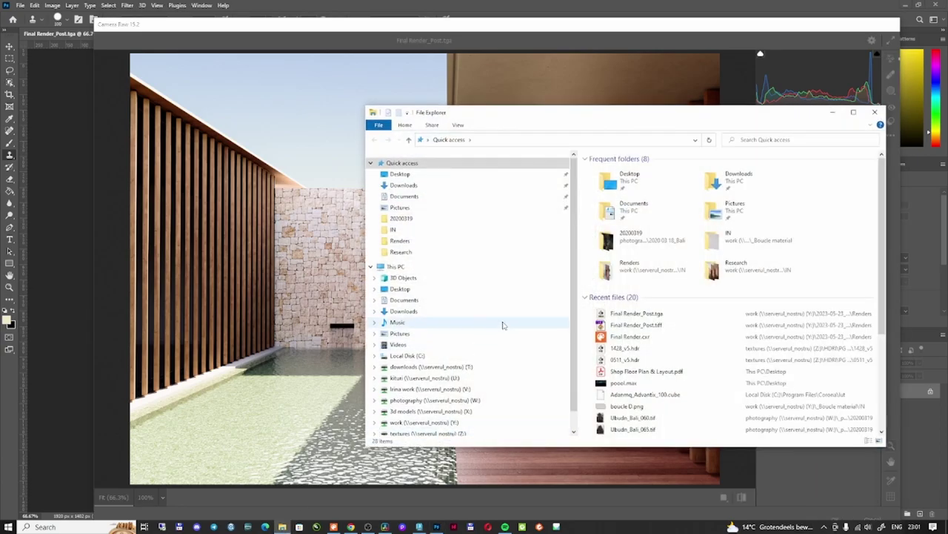
pyautogui.doubleClick(736, 265)
pyautogui.moveTo(689, 113); pyautogui.dragTo(508, 69)
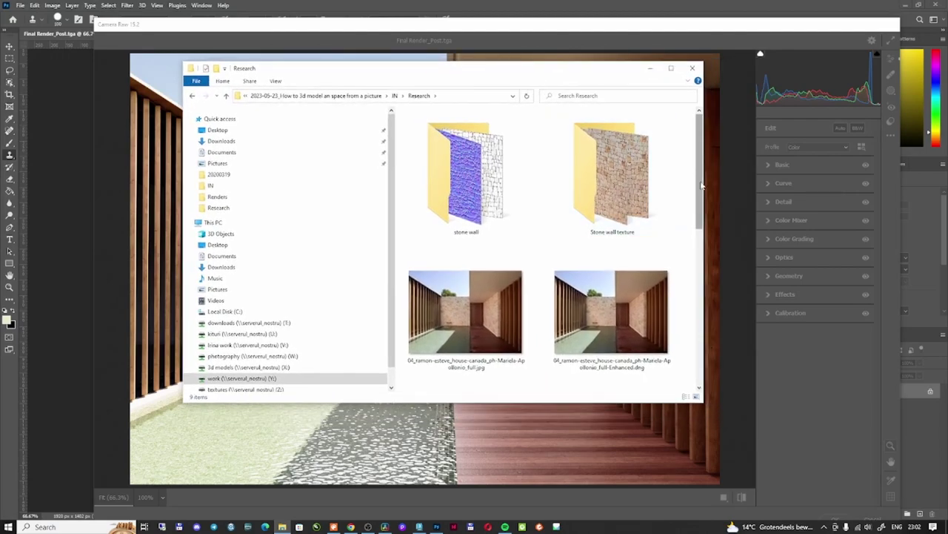
# Step: Refine the green saturation and the color hues in the Color Mixer, and set the oranges luminance to +7
pyautogui.click(767, 221)
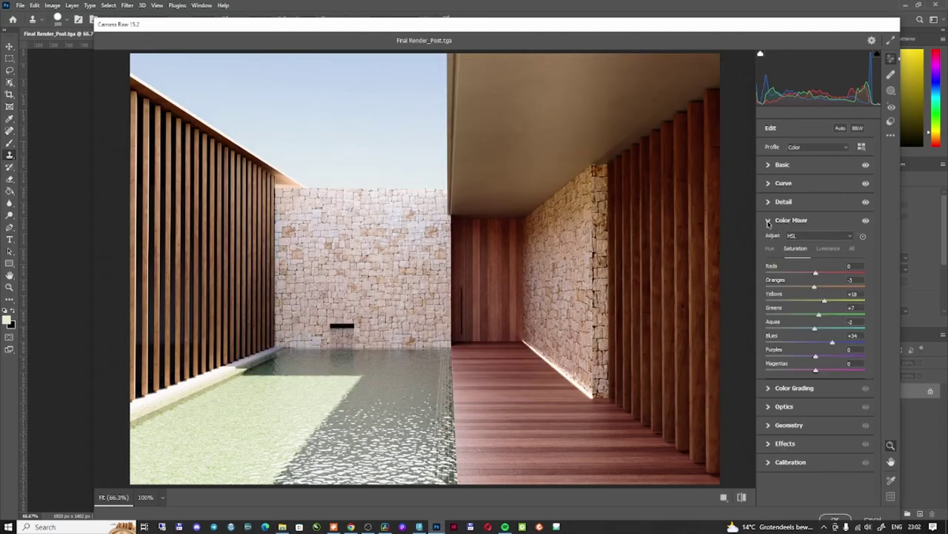
pyautogui.moveTo(819, 315)
pyautogui.mouseDown()
pyautogui.moveTo(839, 317)
pyautogui.moveTo(813, 320)
pyautogui.mouseUp()
pyautogui.click(770, 249)
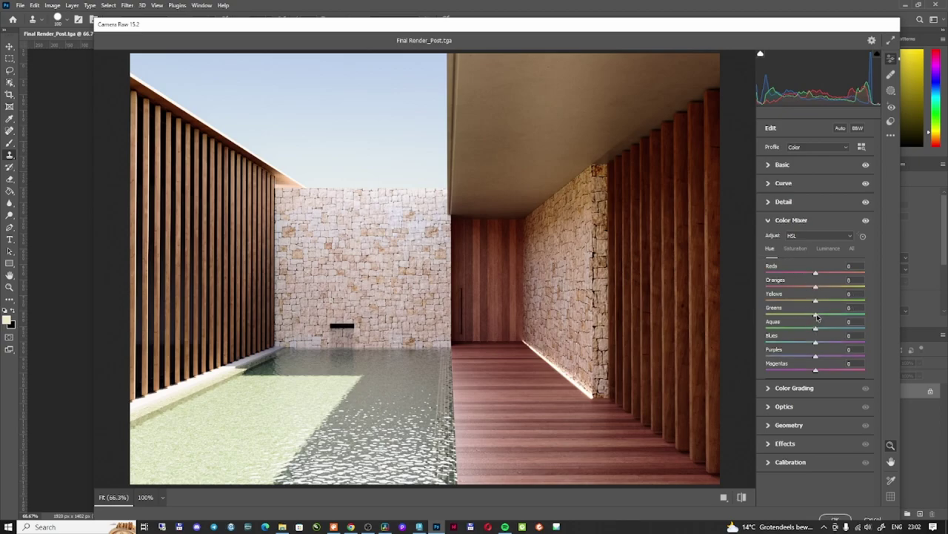
pyautogui.moveTo(817, 317)
pyautogui.mouseDown()
pyautogui.moveTo(837, 317)
pyautogui.moveTo(815, 317)
pyautogui.moveTo(835, 330)
pyautogui.moveTo(816, 330)
pyautogui.mouseUp()
pyautogui.moveTo(815, 287)
pyautogui.mouseDown()
pyautogui.moveTo(826, 291)
pyautogui.moveTo(816, 289)
pyautogui.mouseUp()
pyautogui.click(827, 249)
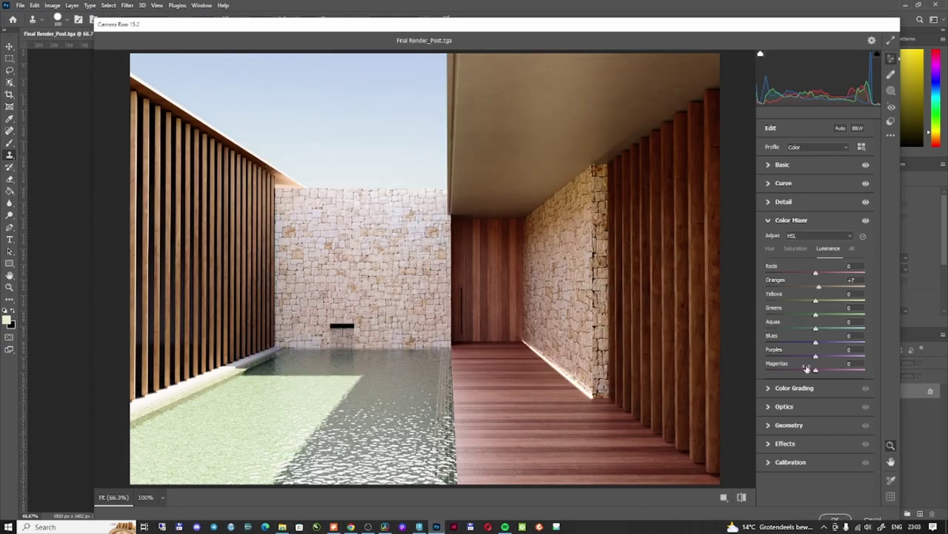
# Step: Adjust the primary color sliders in the Camera Raw calibration, raising the last one strongly, and apply the filter to the render
pyautogui.click(785, 461)
pyautogui.moveTo(816, 389); pyautogui.dragTo(819, 388)
pyautogui.moveTo(816, 430)
pyautogui.mouseDown()
pyautogui.moveTo(775, 434)
pyautogui.moveTo(820, 432)
pyautogui.mouseUp()
pyautogui.moveTo(816, 473)
pyautogui.mouseDown()
pyautogui.moveTo(801, 475)
pyautogui.moveTo(815, 474)
pyautogui.mouseUp()
pyautogui.moveTo(816, 486); pyautogui.dragTo(849, 487)
pyautogui.click(835, 518)
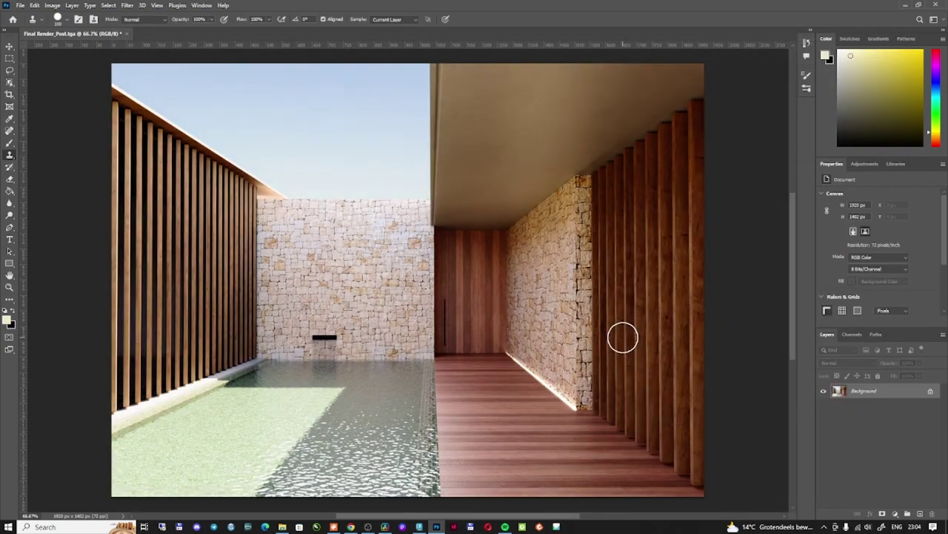
# Step: Place the reference photo from the Research folder as a layer aligned over the render
pyautogui.click(9, 47)
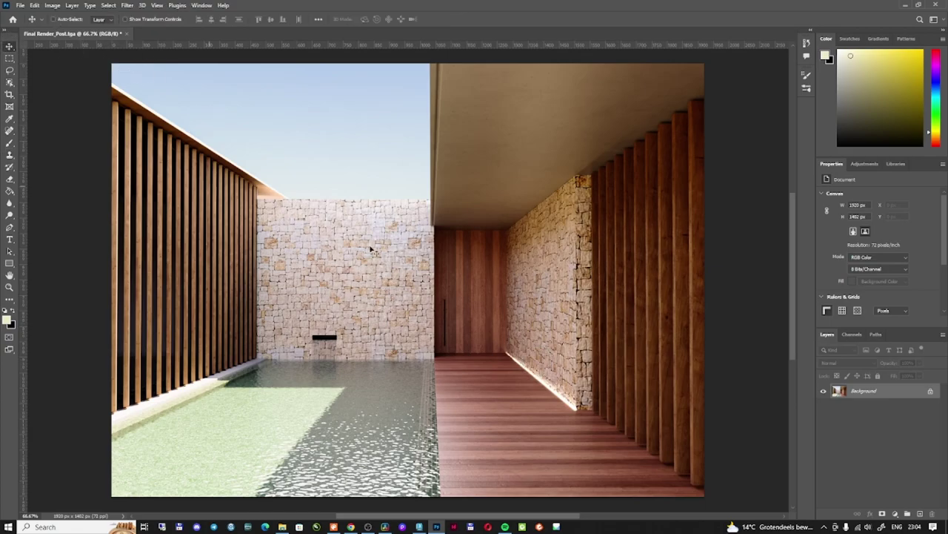
pyautogui.keyDown('alt'); pyautogui.scroll(-1, 411, 286); pyautogui.keyUp('alt')
pyautogui.keyDown('alt'); pyautogui.scroll(1, 434, 325); pyautogui.keyUp('alt')
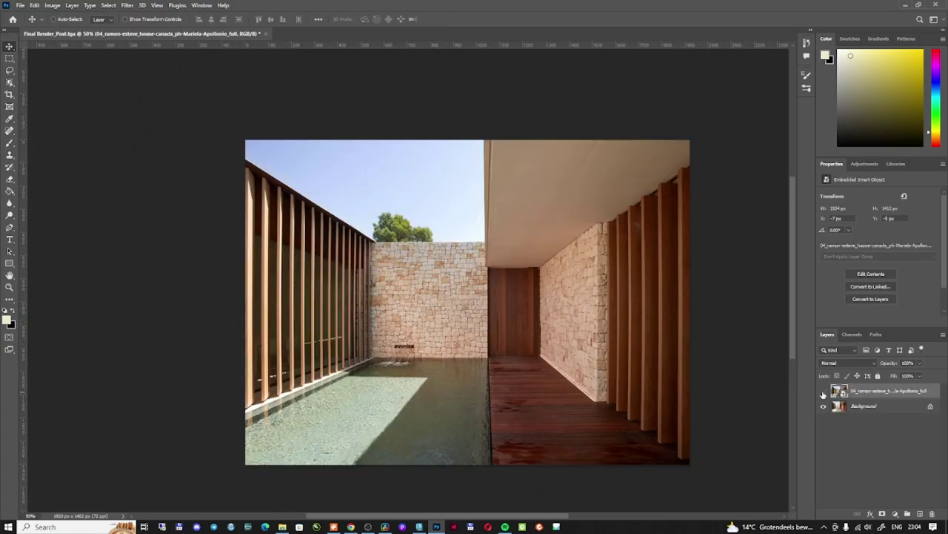
# Step: Compare the render with the reference photo by repeatedly hiding and showing the photo layer
pyautogui.click(823, 393)
pyautogui.click(822, 392)
pyautogui.click(823, 393)
pyautogui.click(822, 393)
pyautogui.click(822, 392)
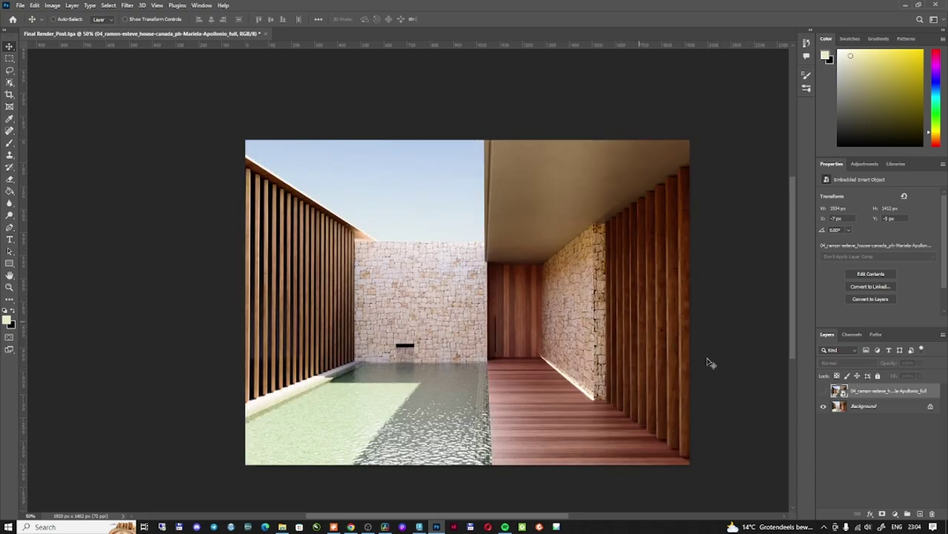
pyautogui.click(671, 310)
pyautogui.keyDown('alt'); pyautogui.scroll(3, 670, 309); pyautogui.keyUp('alt')
pyautogui.keyDown('alt'); pyautogui.scroll(-3, 671, 309); pyautogui.keyUp('alt')
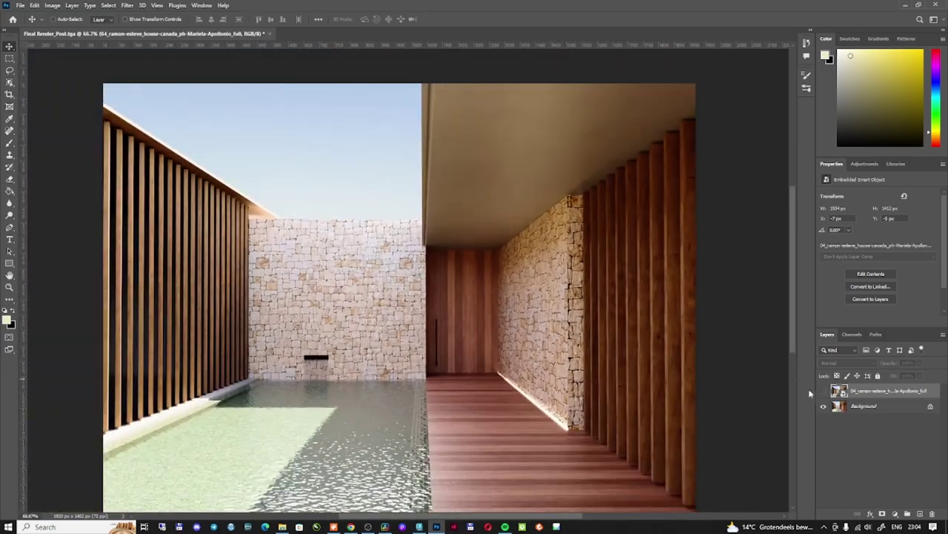
pyautogui.click(823, 393)
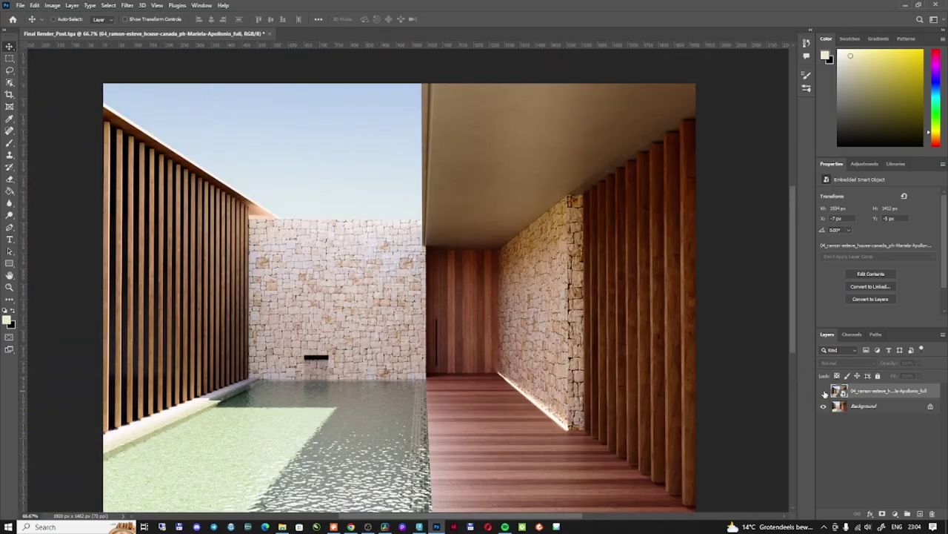